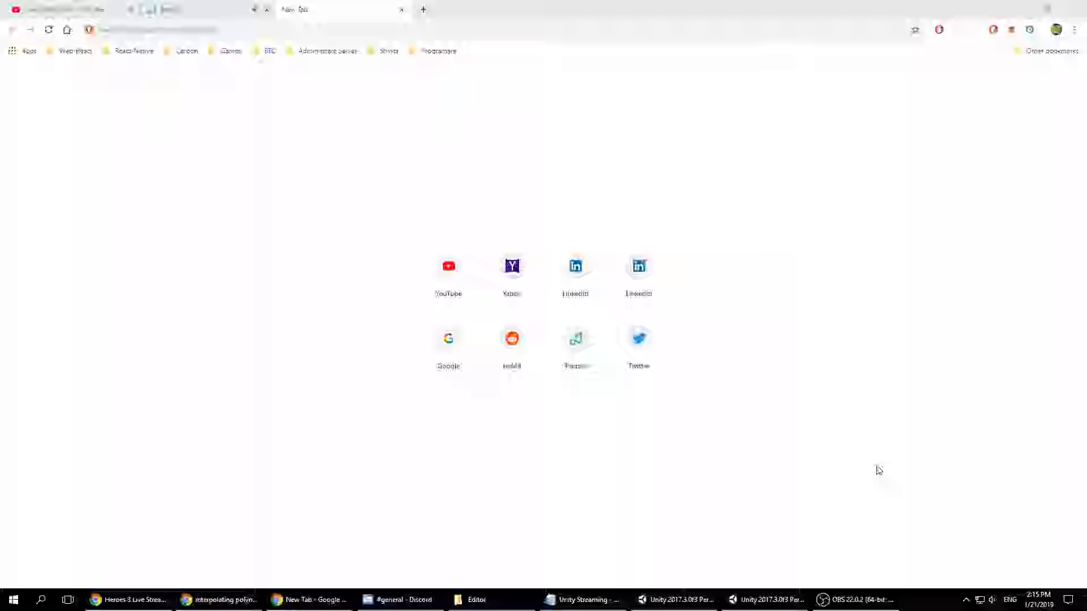
# - Move the OBS taskbar entry next to Discord and switch to the Vikings versus Pterodactyls project in Unity
pyautogui.moveTo(849, 601); pyautogui.dragTo(513, 604)
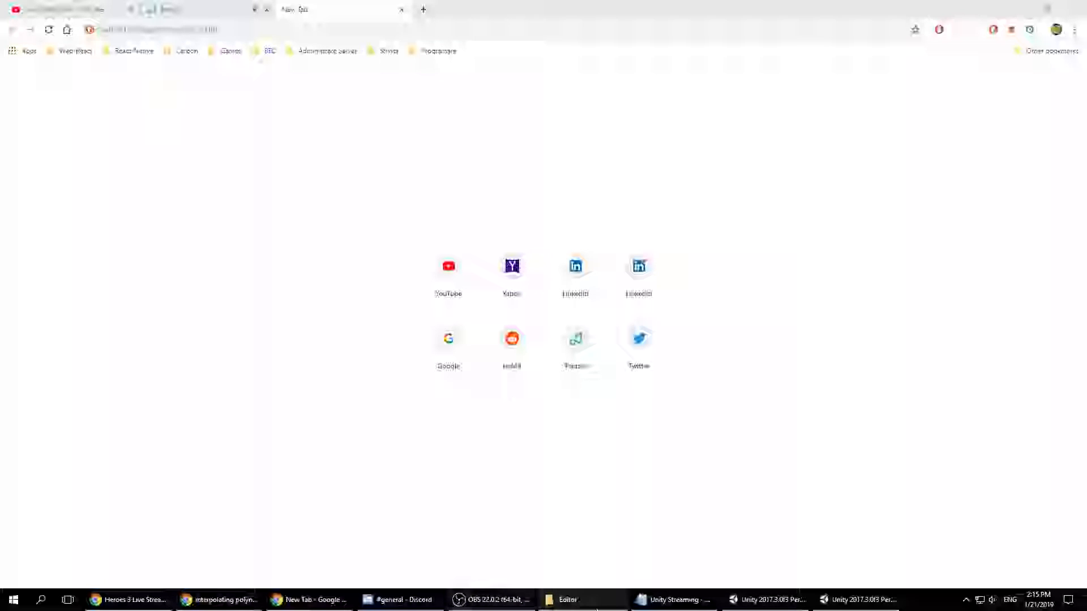
pyautogui.click(753, 457)
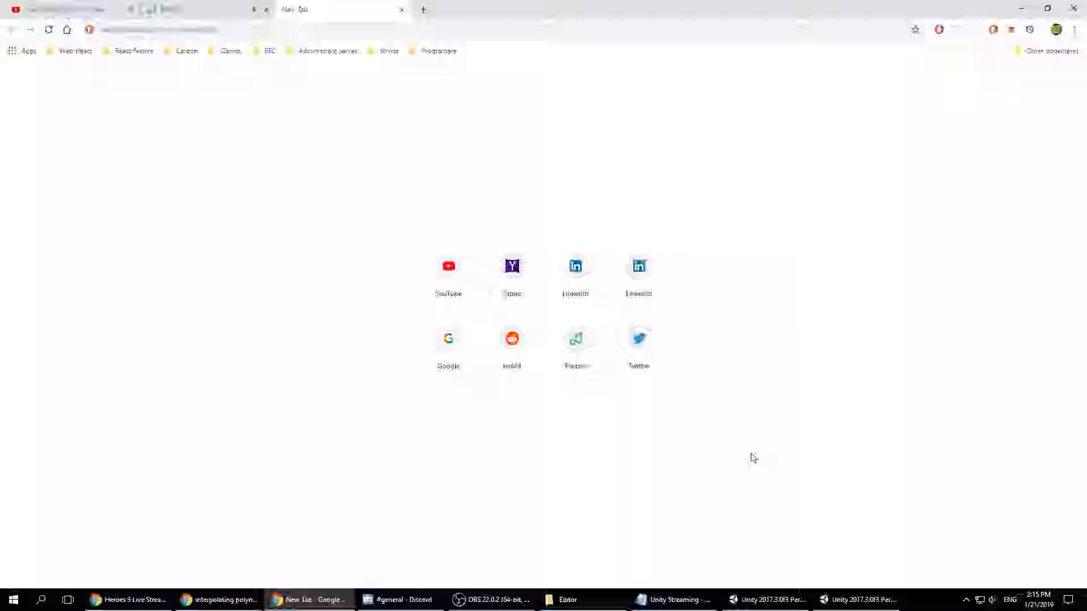
pyautogui.click(858, 604)
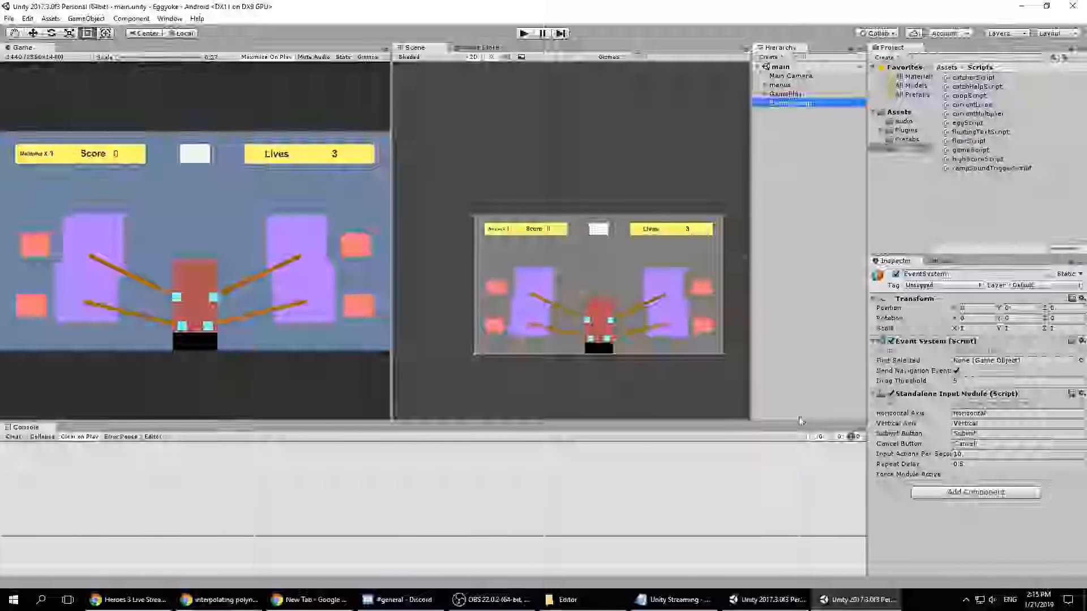
pyautogui.click(966, 600)
pyautogui.click(948, 600)
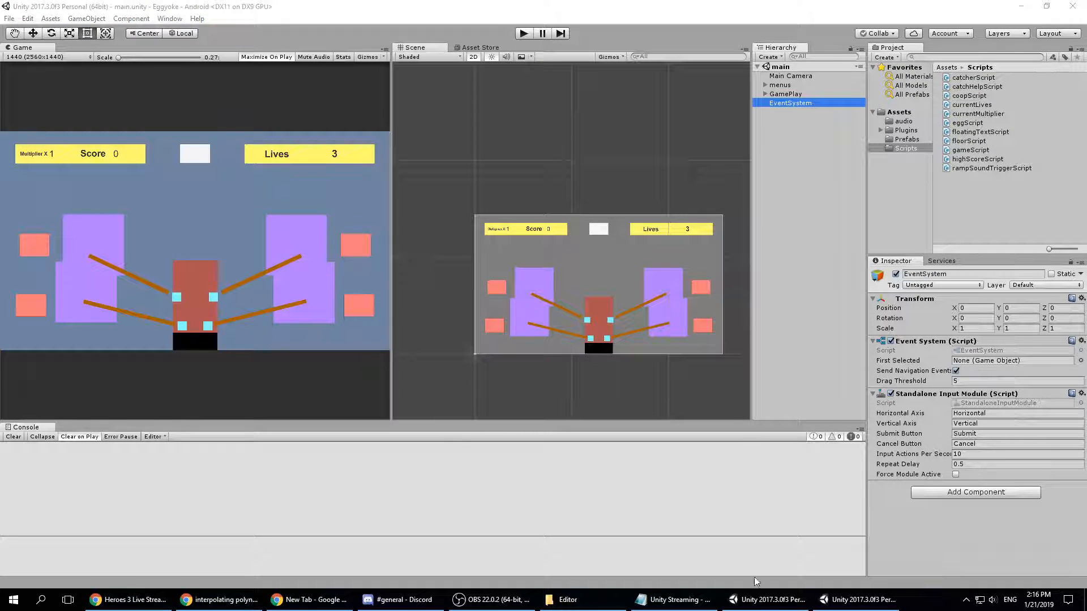
pyautogui.click(764, 599)
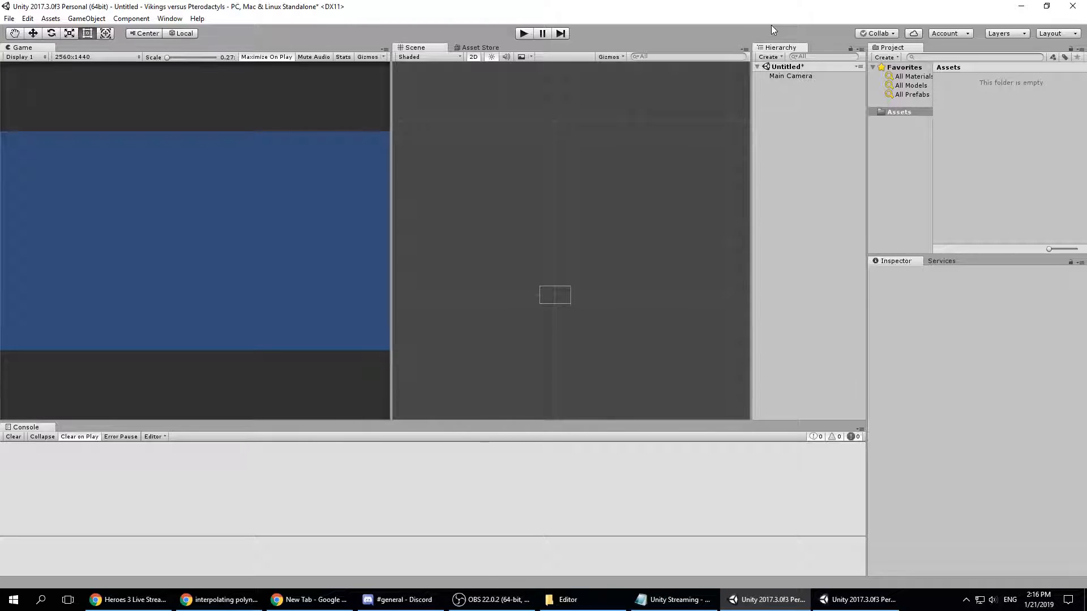
# - Add a fixed resolution of 1440x2560 to the Game view and select it
pyautogui.click(82, 58)
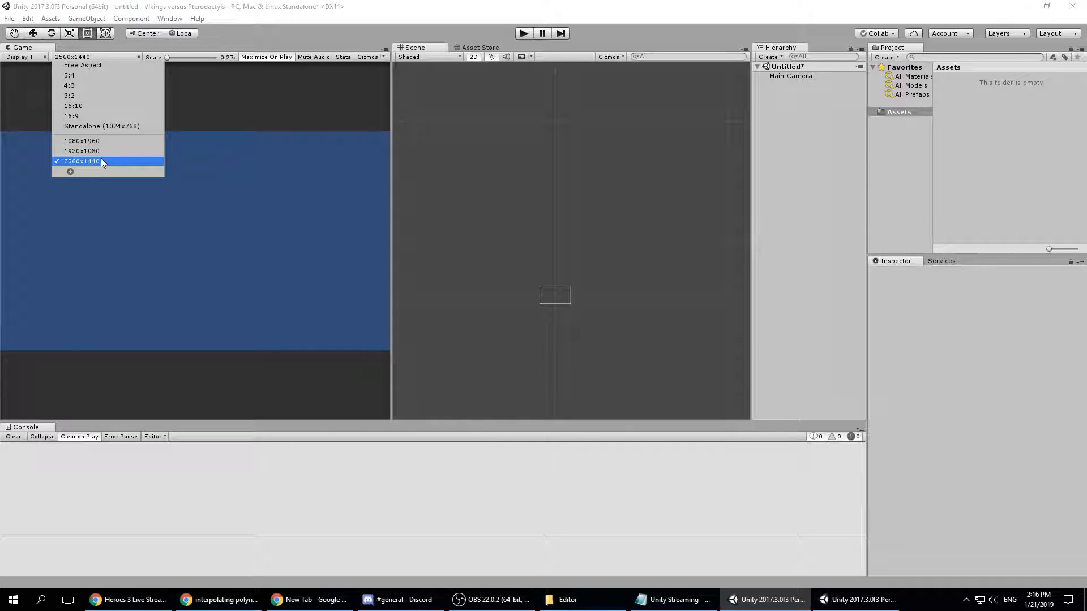
pyautogui.click(70, 172)
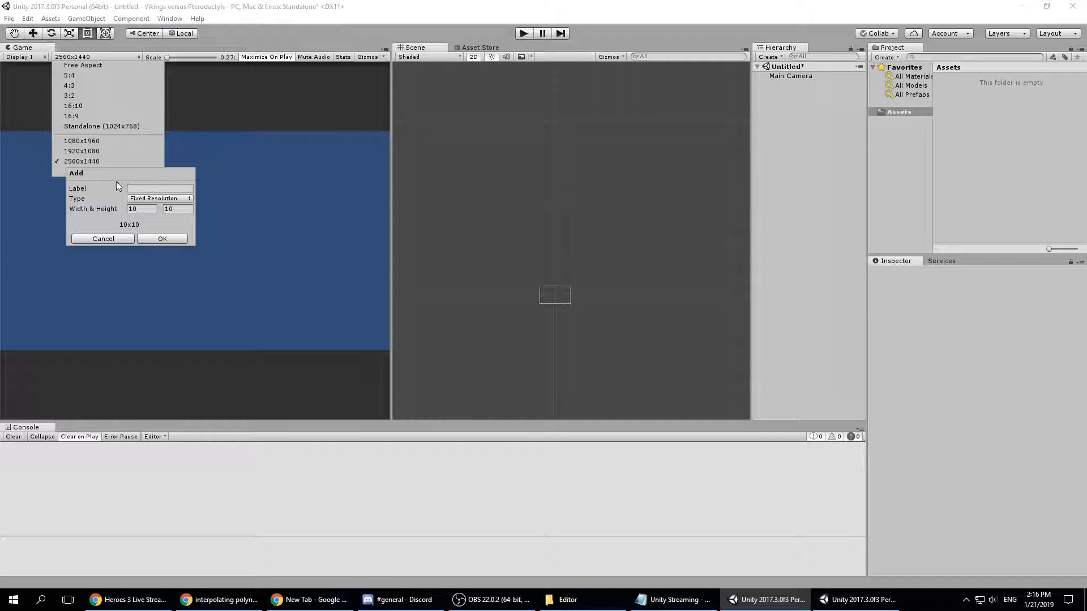
pyautogui.click(148, 188)
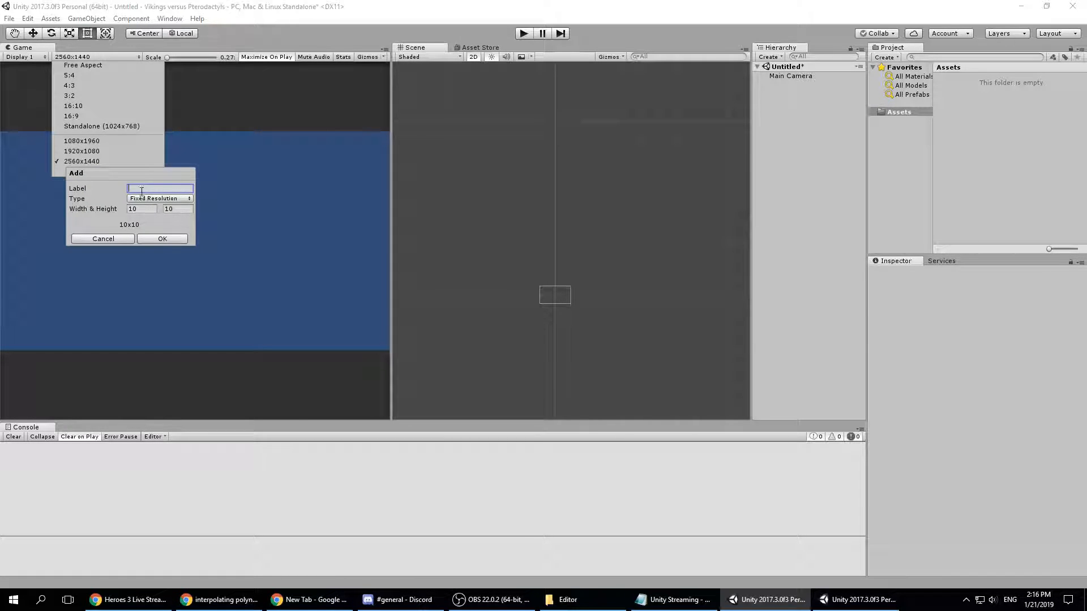
pyautogui.click(145, 208)
pyautogui.write('1440')
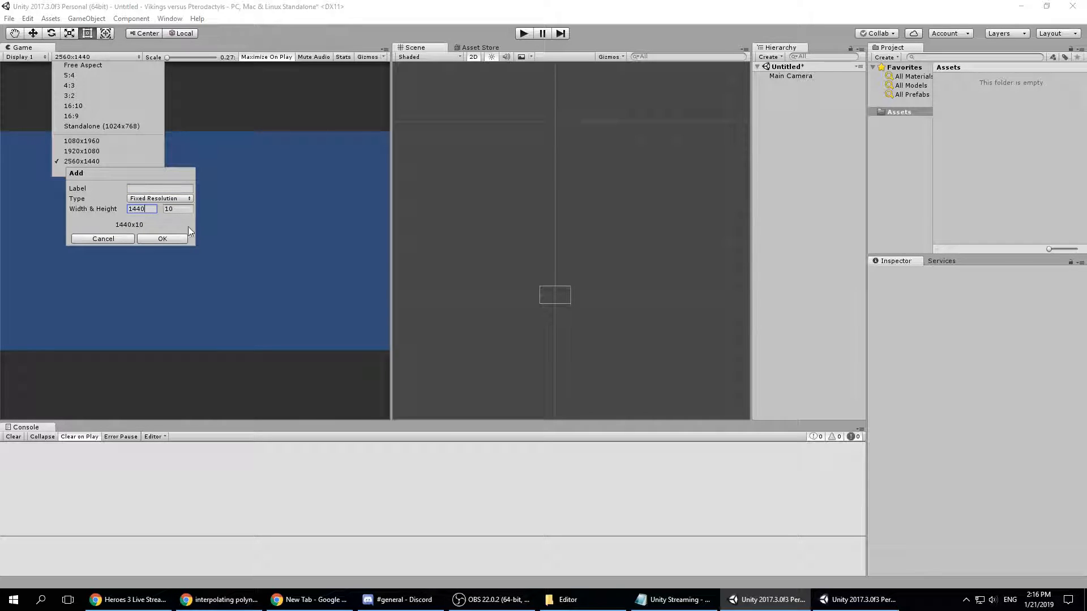
pyautogui.click(186, 211)
pyautogui.write('2560')
pyautogui.click(169, 238)
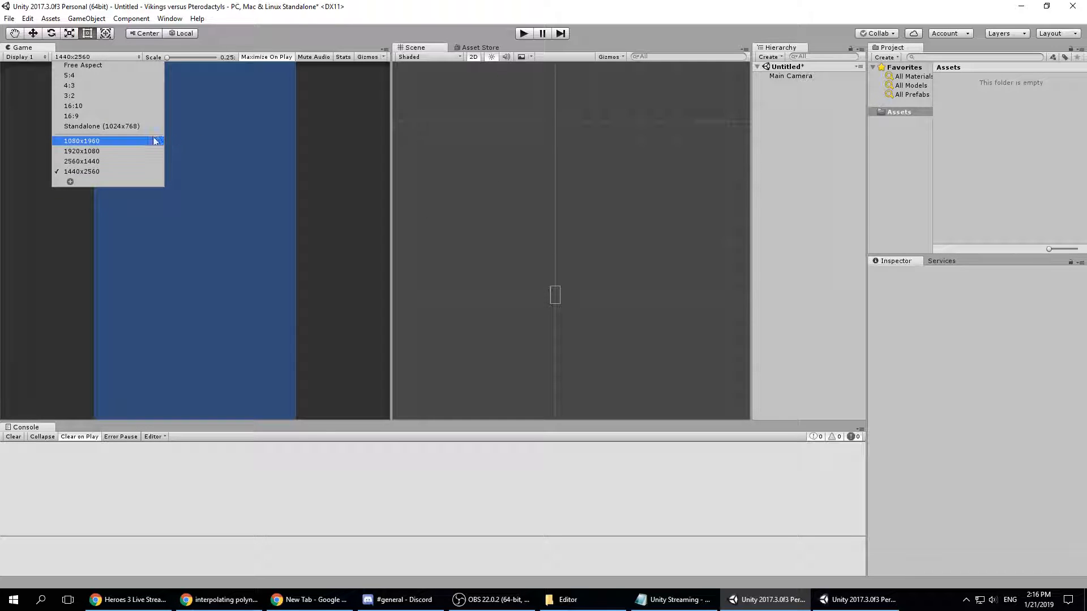
pyautogui.click(82, 170)
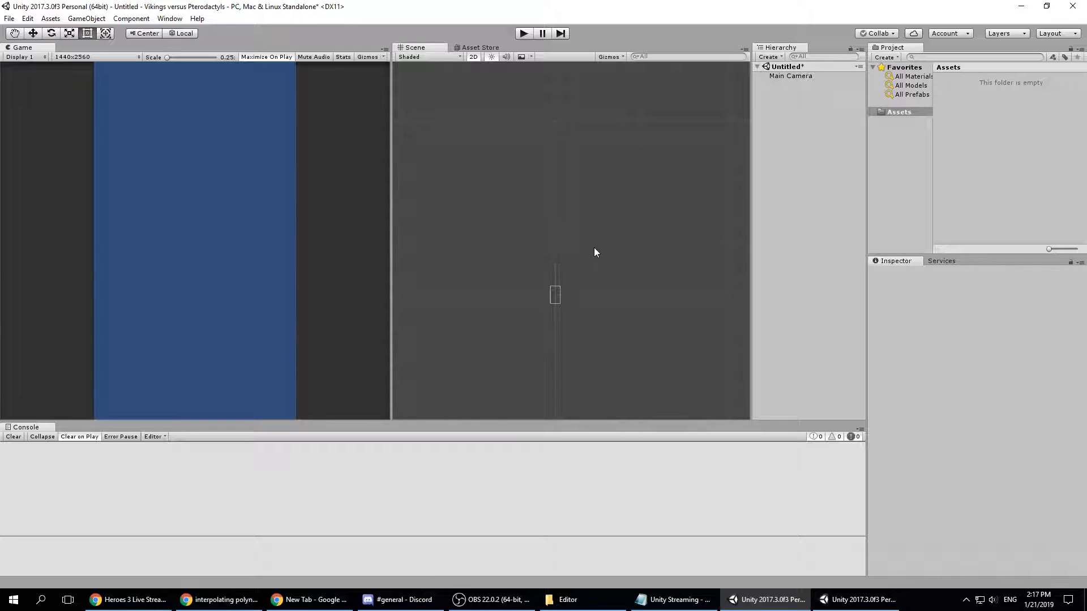
# - Switch to the YouTube Live Dashboard in Chrome and try to set the stream's game title to Vikings versus Pterodactyls
pyautogui.click(334, 588)
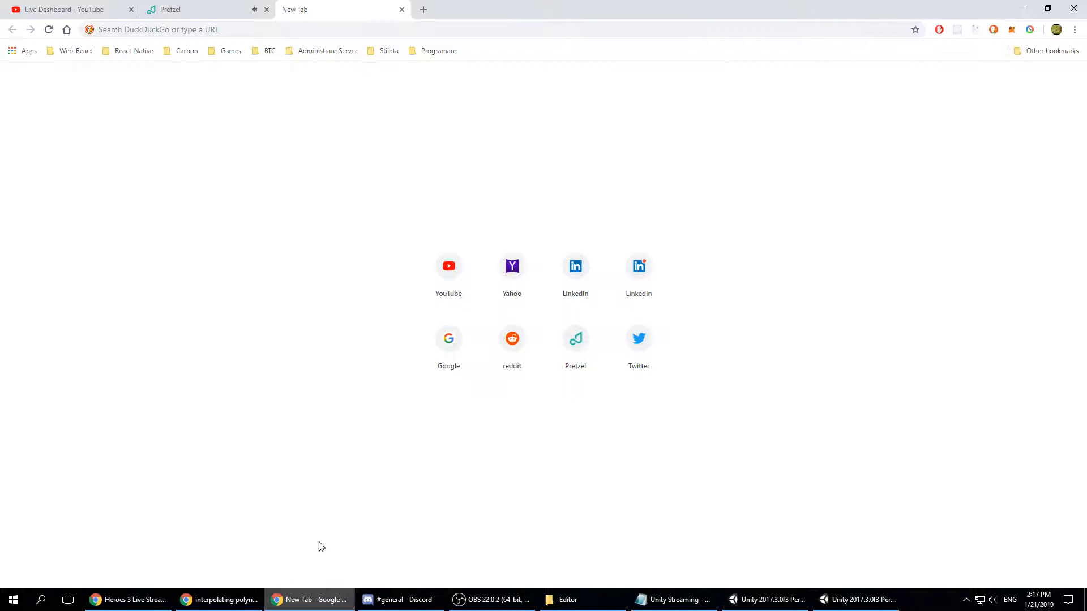
pyautogui.click(97, 11)
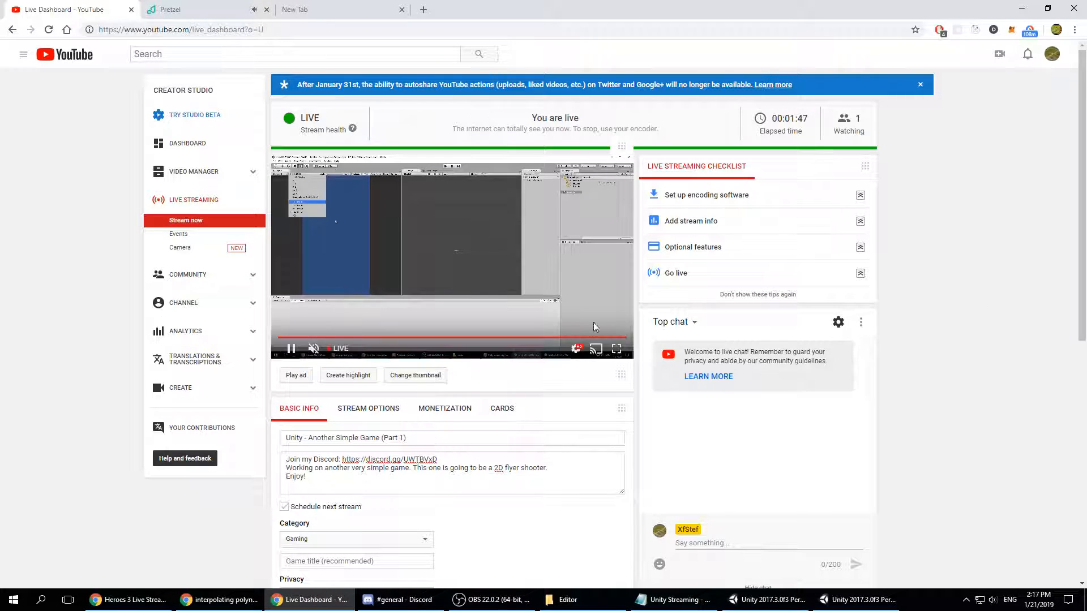
pyautogui.click(396, 561)
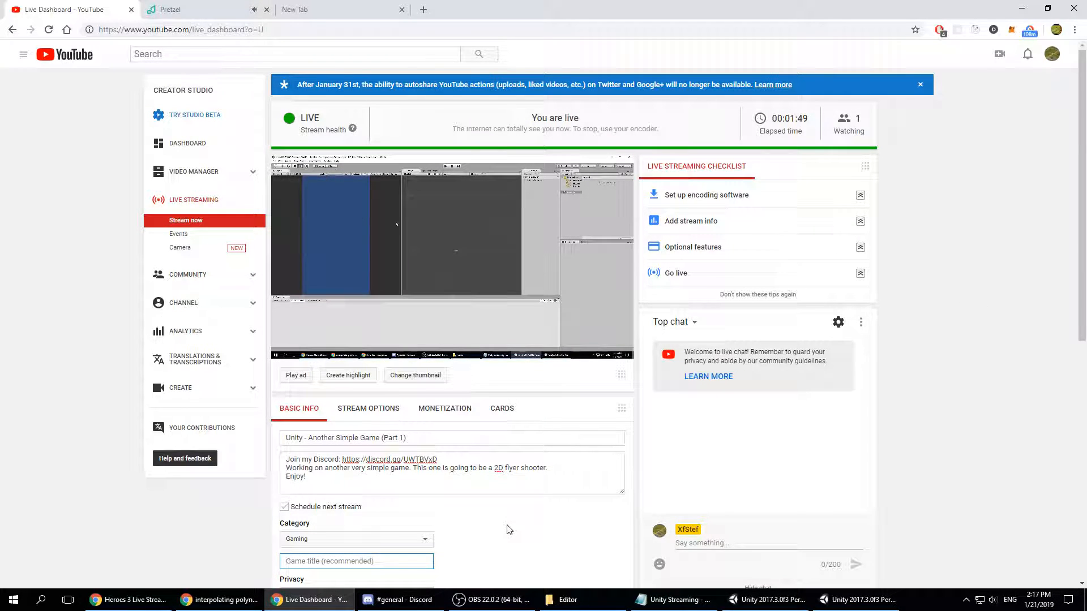
pyautogui.write('Vikings ve')
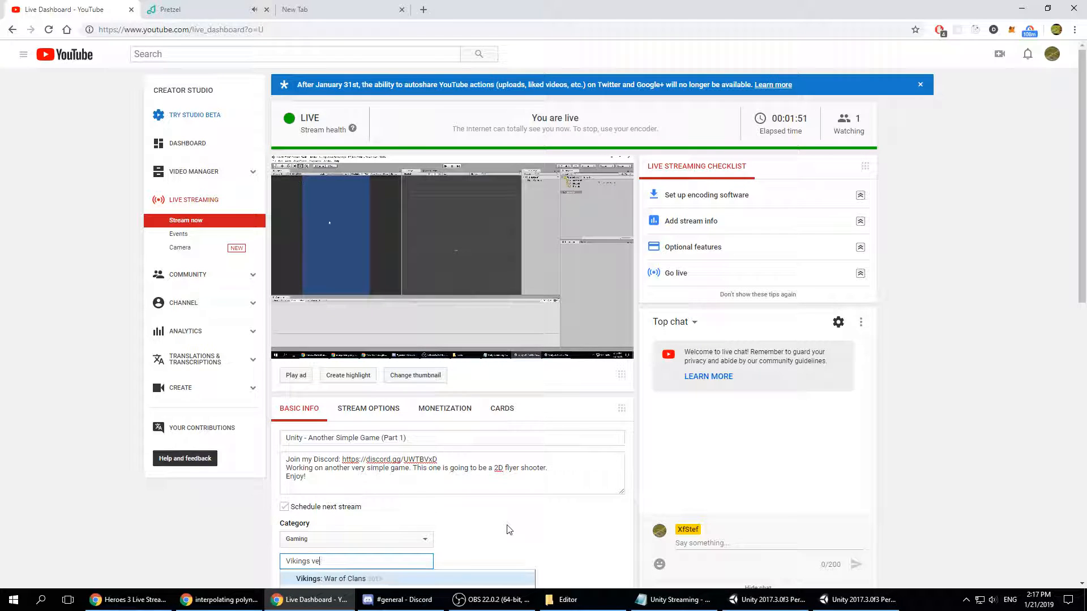
pyautogui.write('rsus P')
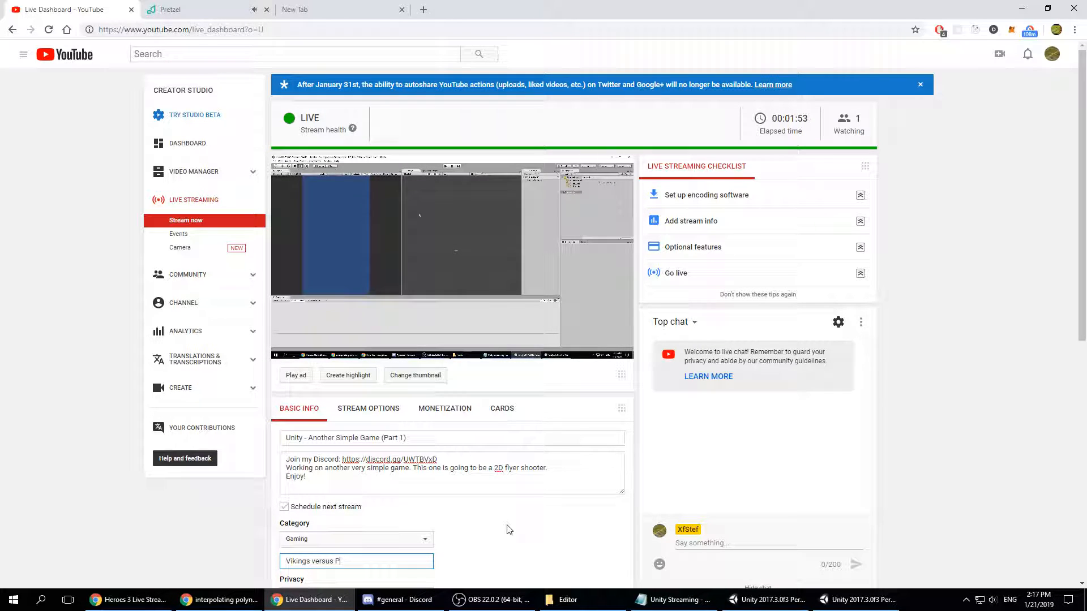
pyautogui.write('terodactyls')
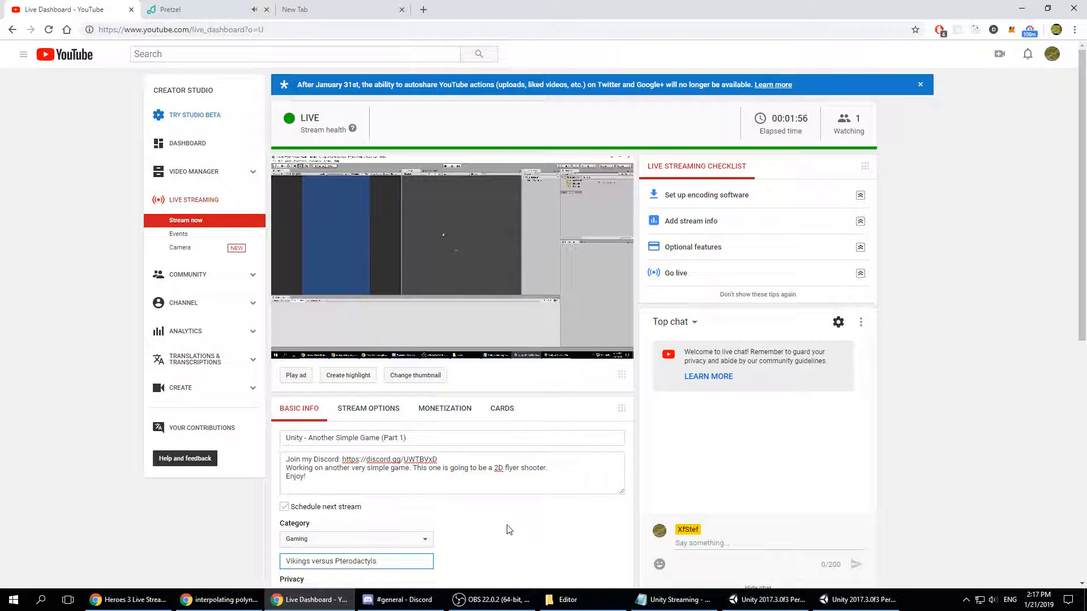
pyautogui.click(509, 530)
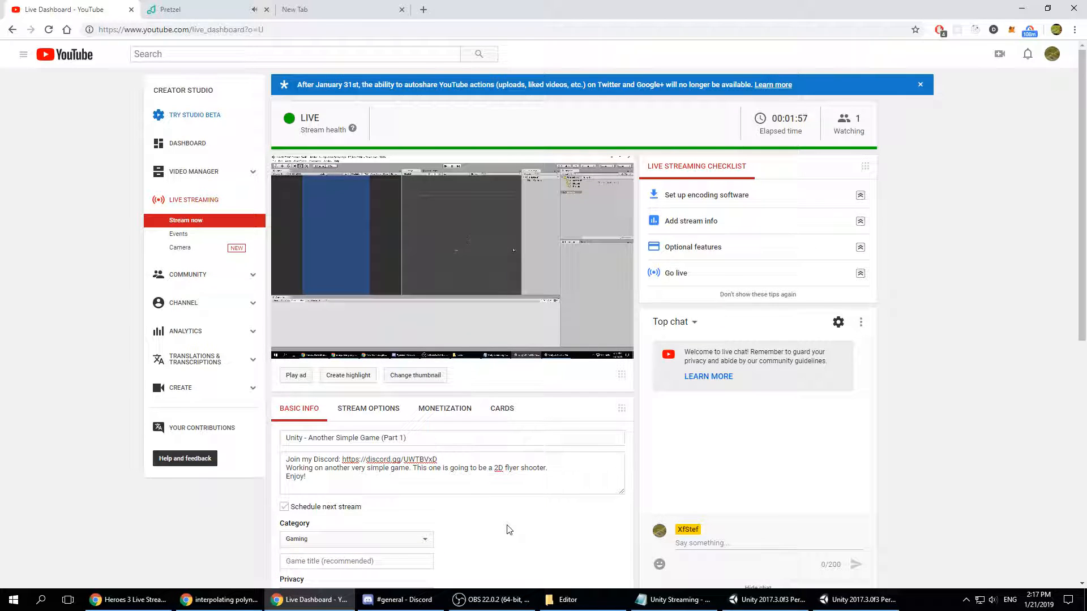
# - Try once more to enter Vikings versus Pterodactyls as the stream's game title and check the basic info
pyautogui.click(412, 561)
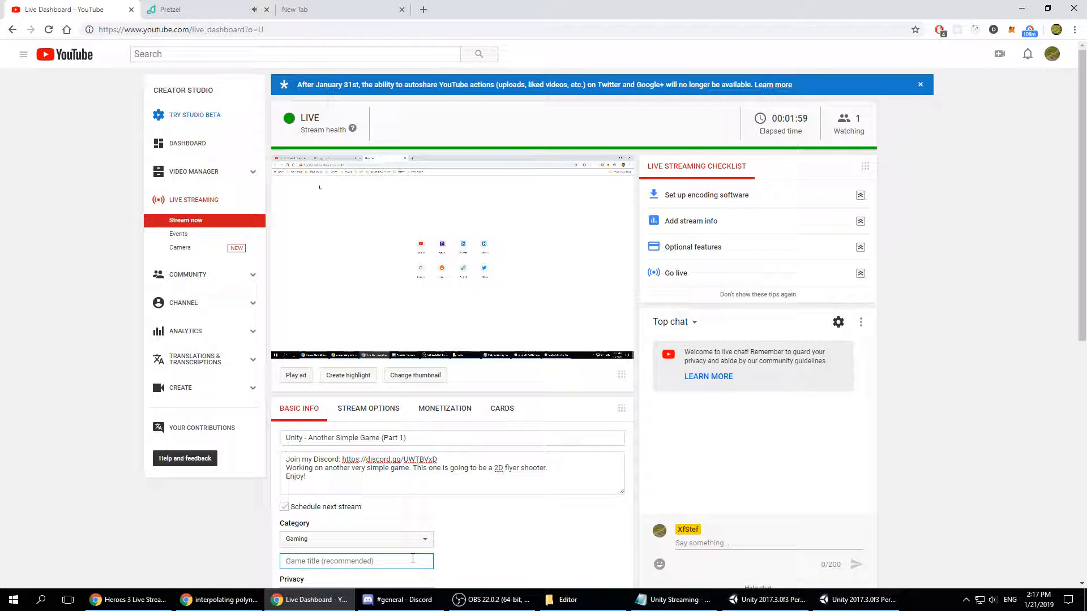
pyautogui.write('Vikings ve')
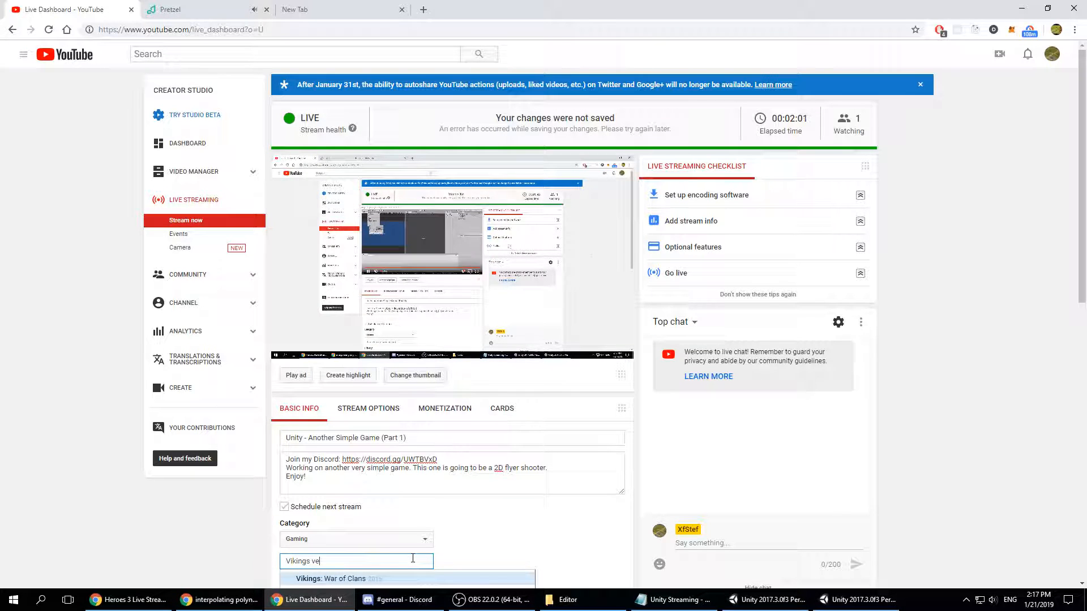
pyautogui.write('rsus Ptero')
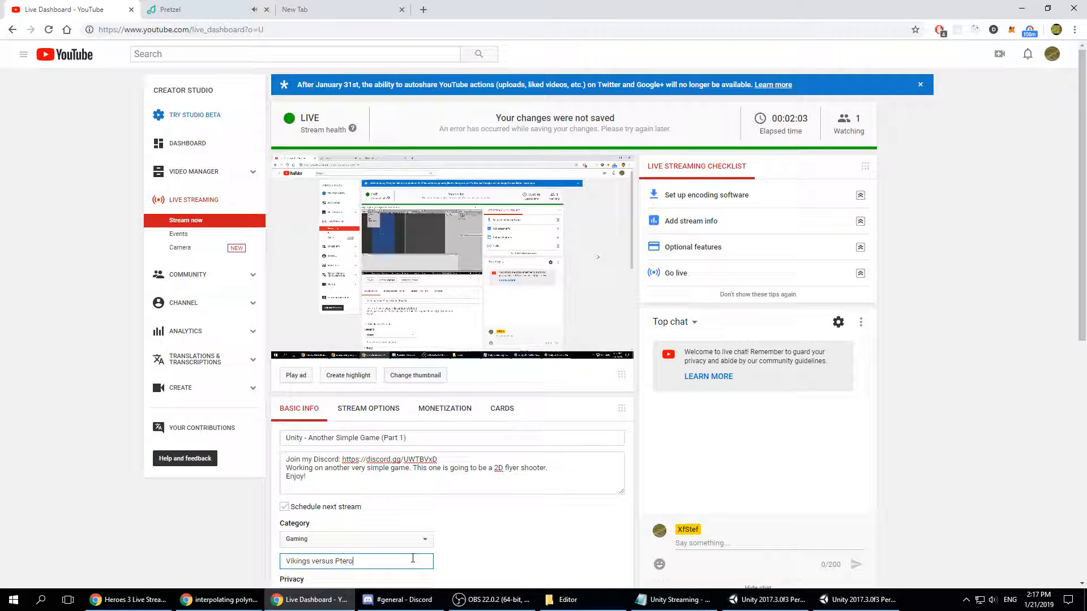
pyautogui.write('dactyls')
pyautogui.scroll(-1, 513, 461)
pyautogui.scroll(-1, 514, 462)
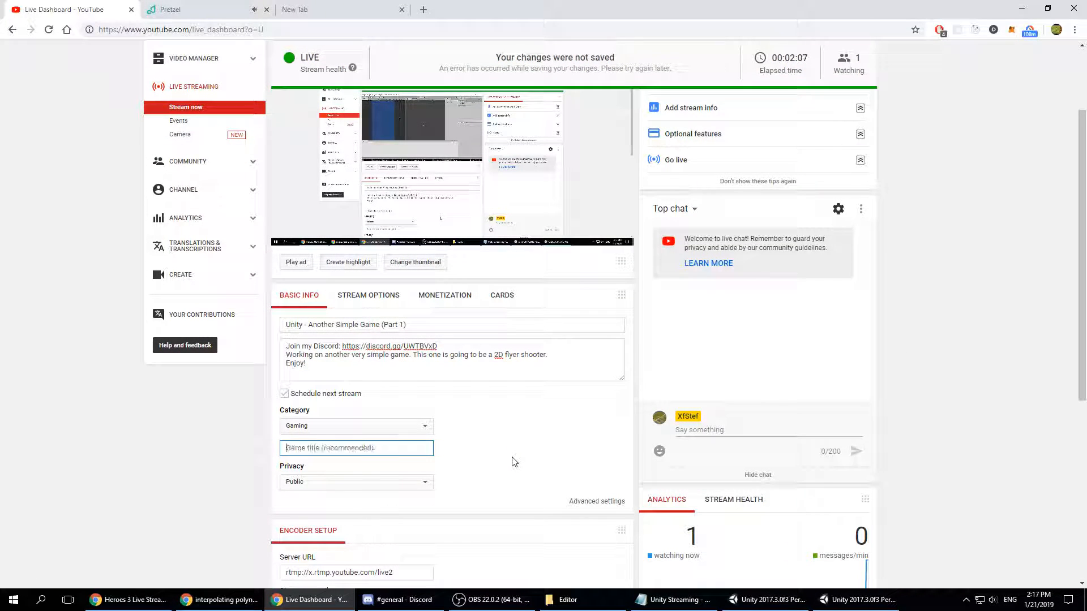
pyautogui.scroll(2, 512, 461)
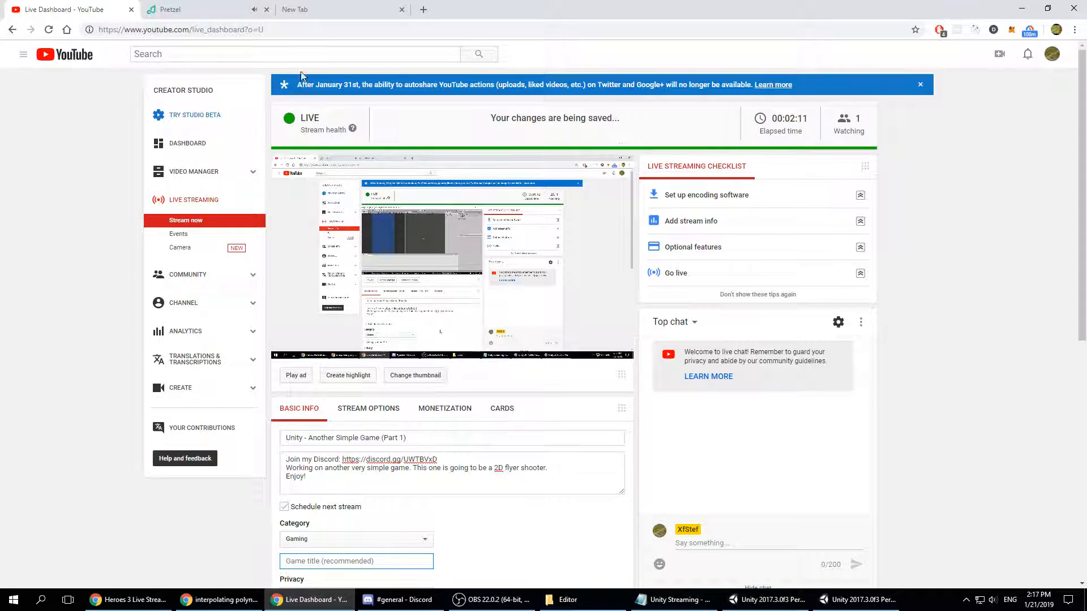
pyautogui.click(317, 9)
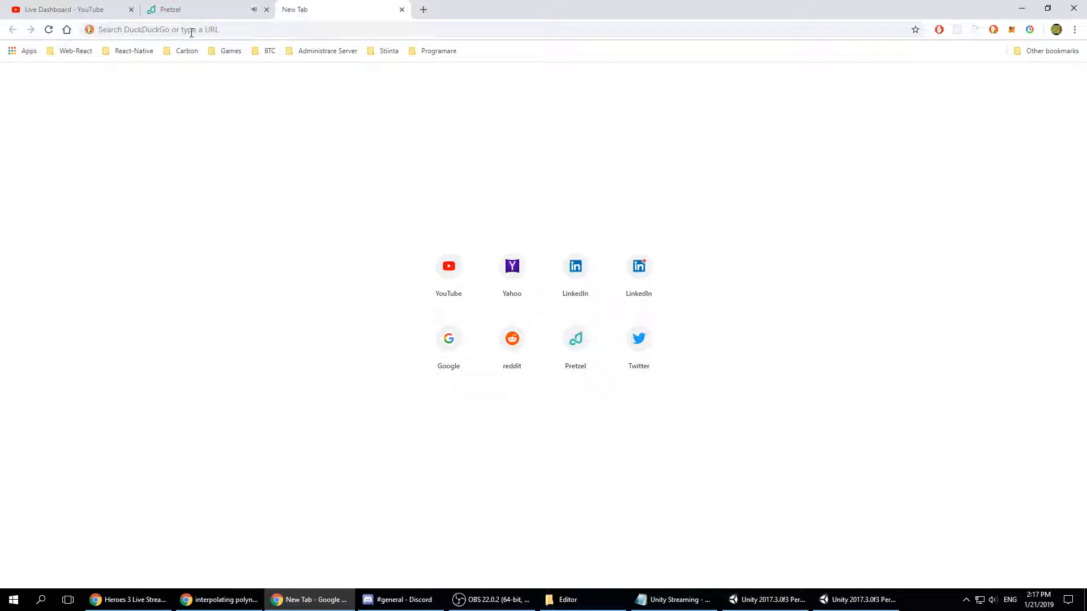
pyautogui.click(219, 11)
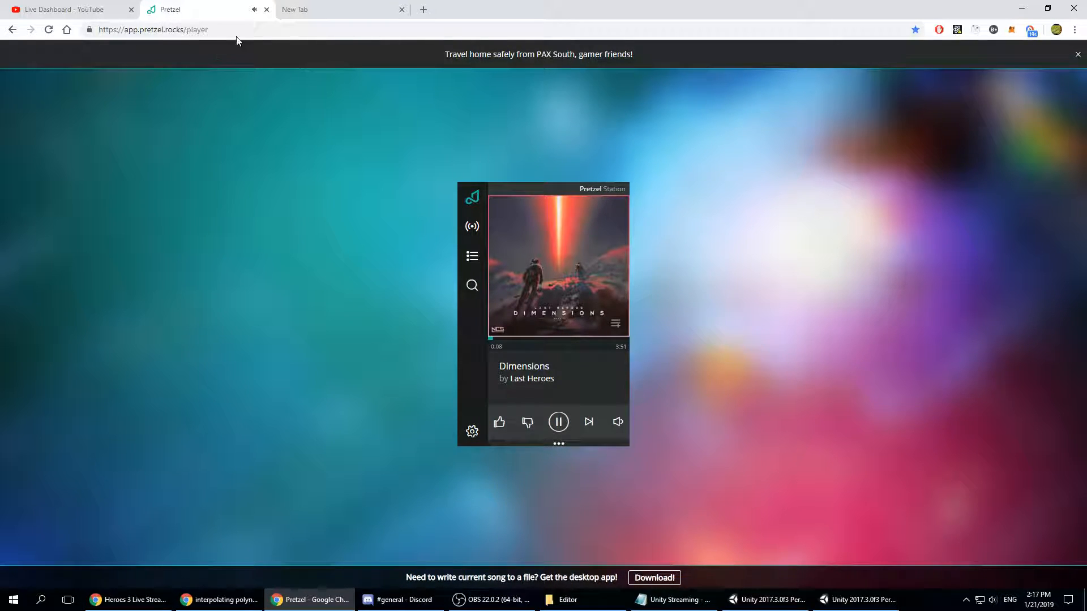
pyautogui.click(354, 17)
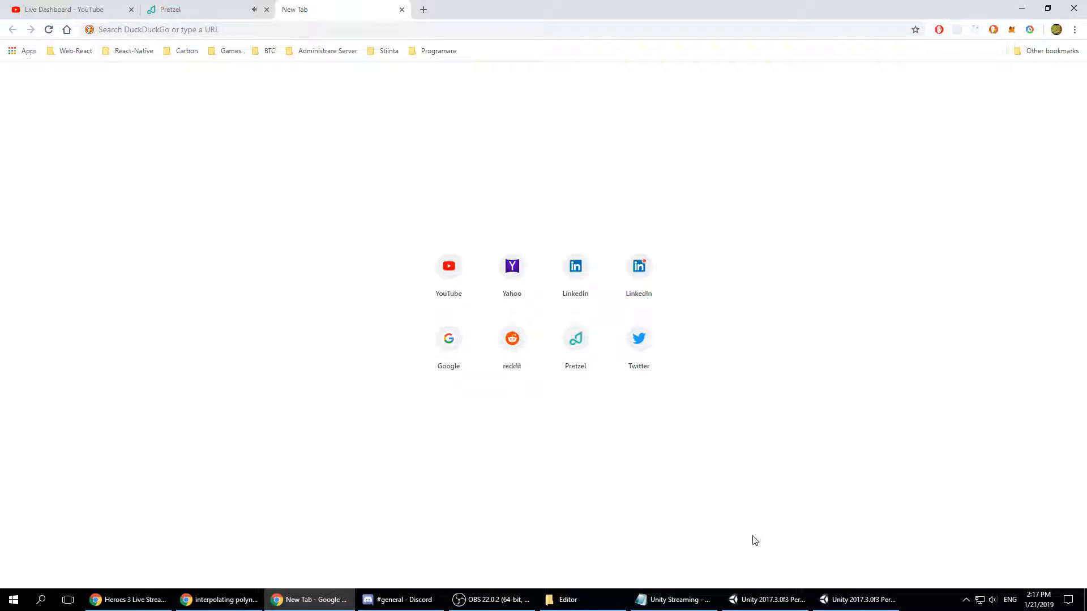
# - Return to the Vikings versus Pterodactyls project in Unity and save the untitled scene as Main in its Assets folder
pyautogui.click(770, 599)
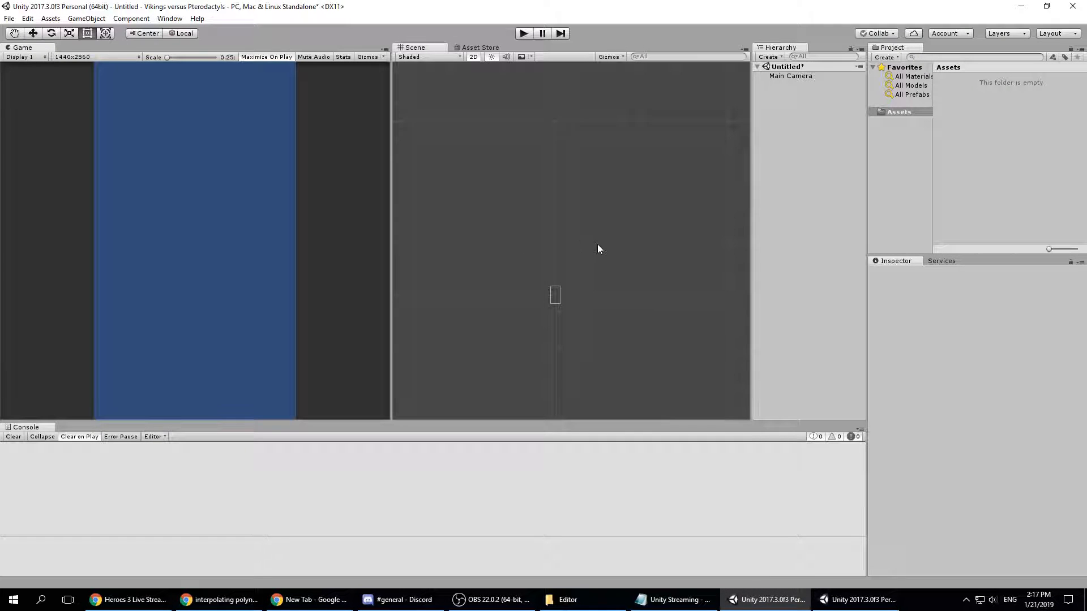
pyautogui.click(968, 603)
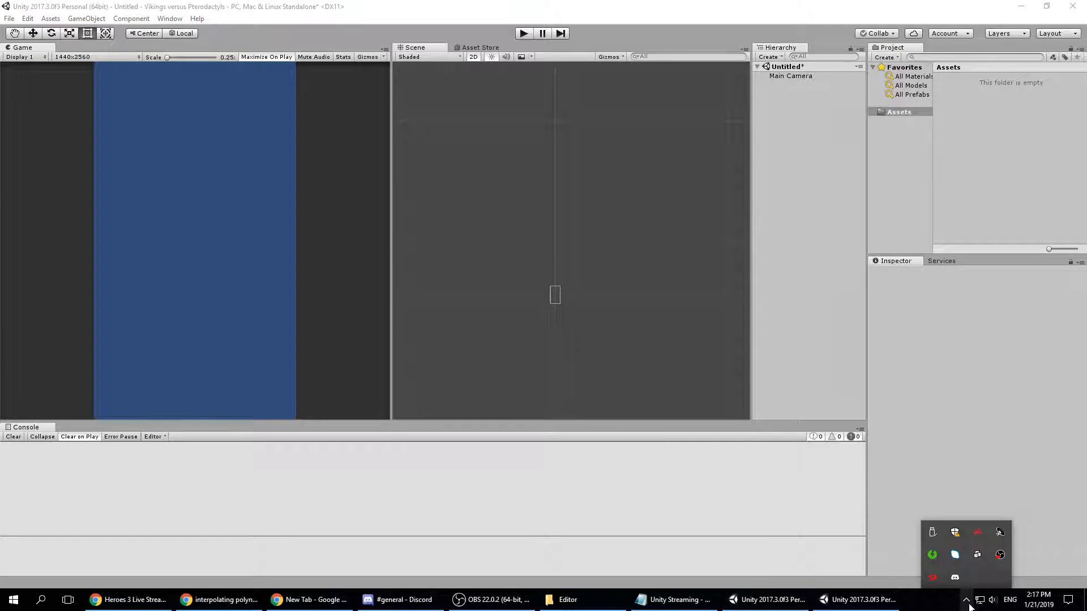
pyautogui.click(942, 599)
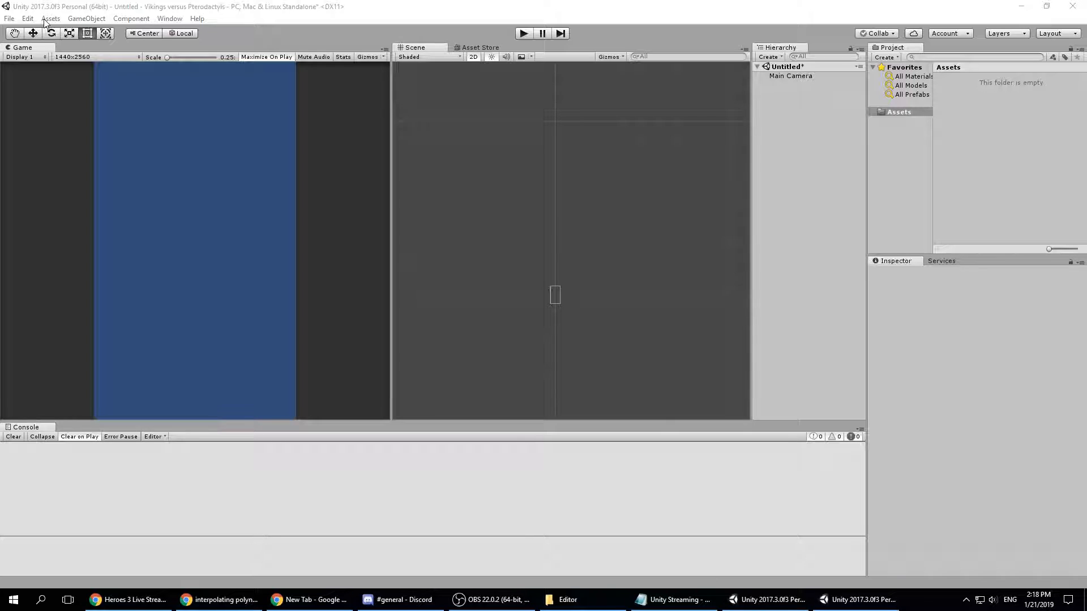
pyautogui.click(784, 68)
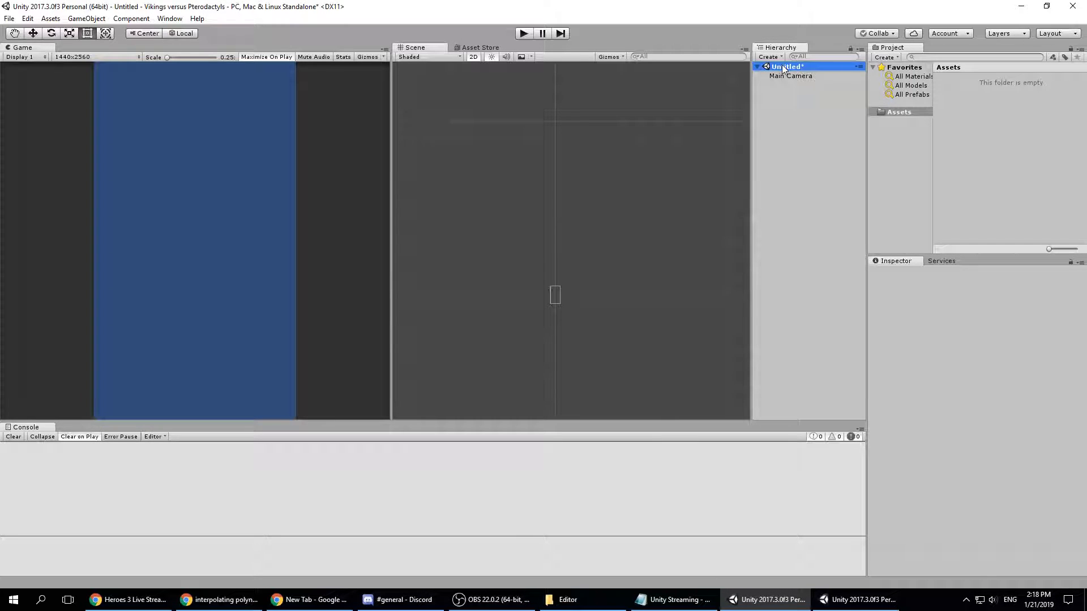
pyautogui.hotkey('ctrl', 's')
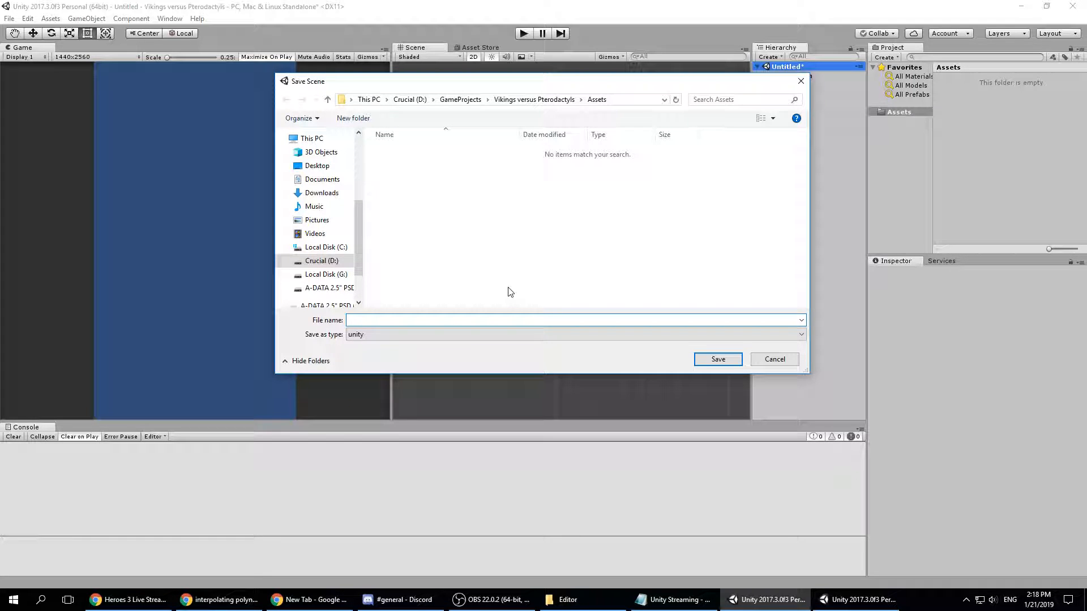
pyautogui.write('Main')
pyautogui.press('Return')
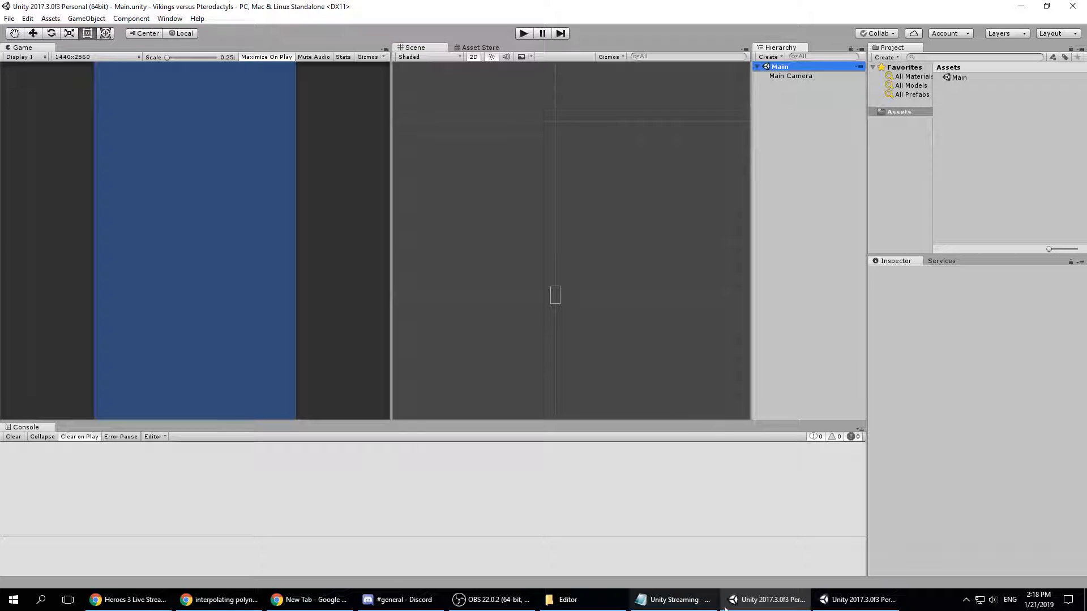
# - Switch to the Eggyoke project in Unity and examine how its Assets folder is organized
pyautogui.click(856, 600)
pyautogui.click(899, 112)
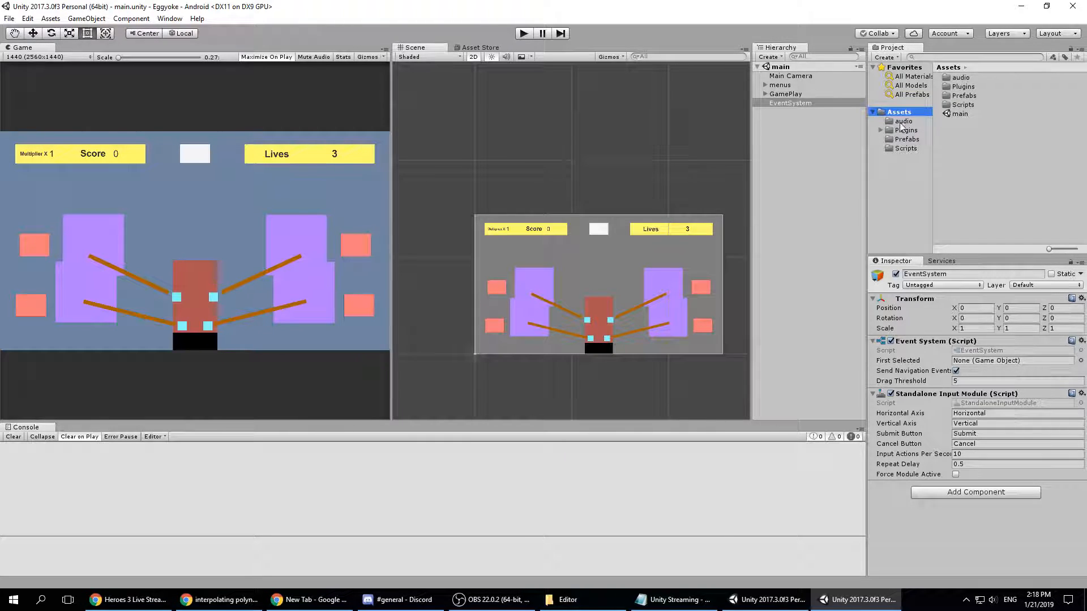
# - Return to the Vikings versus Pterodactyls project and create a folder named Audio in Assets
pyautogui.click(771, 600)
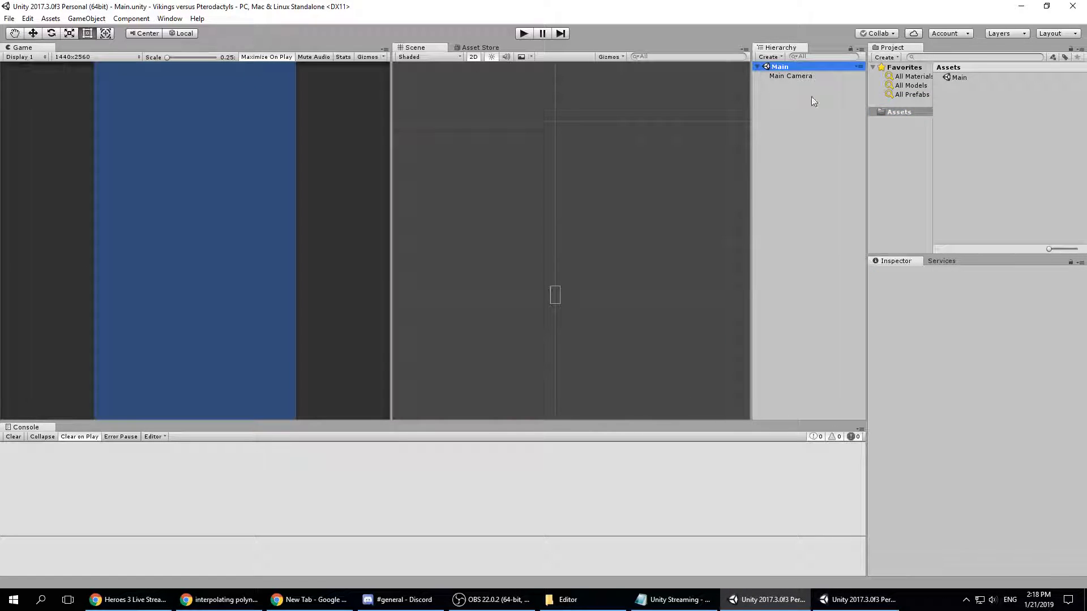
pyautogui.rightClick(902, 115)
pyautogui.moveTo(905, 115)
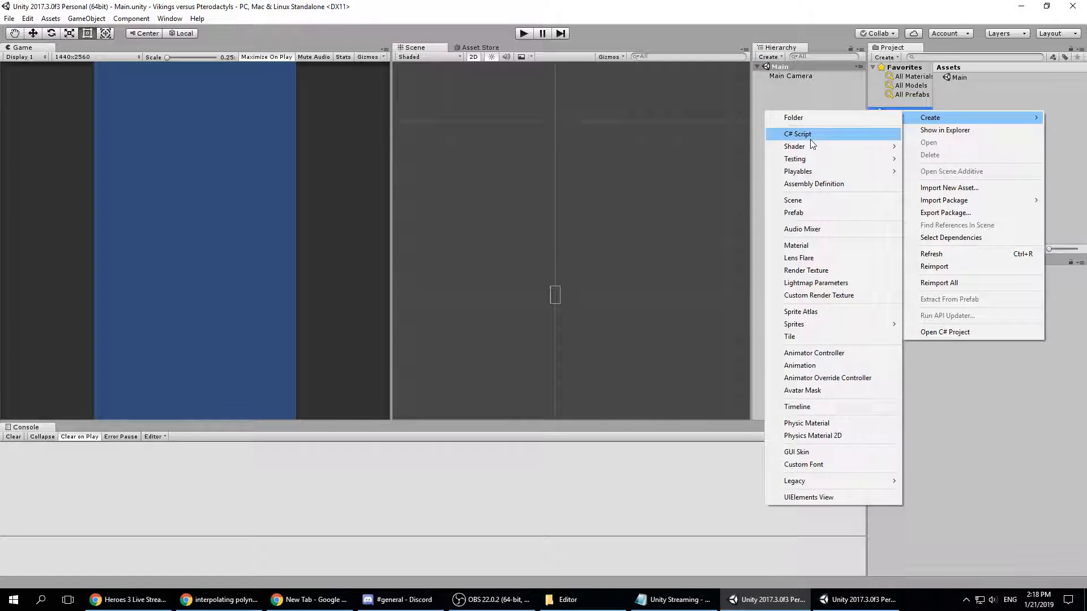
pyautogui.click(798, 117)
pyautogui.write('Audio')
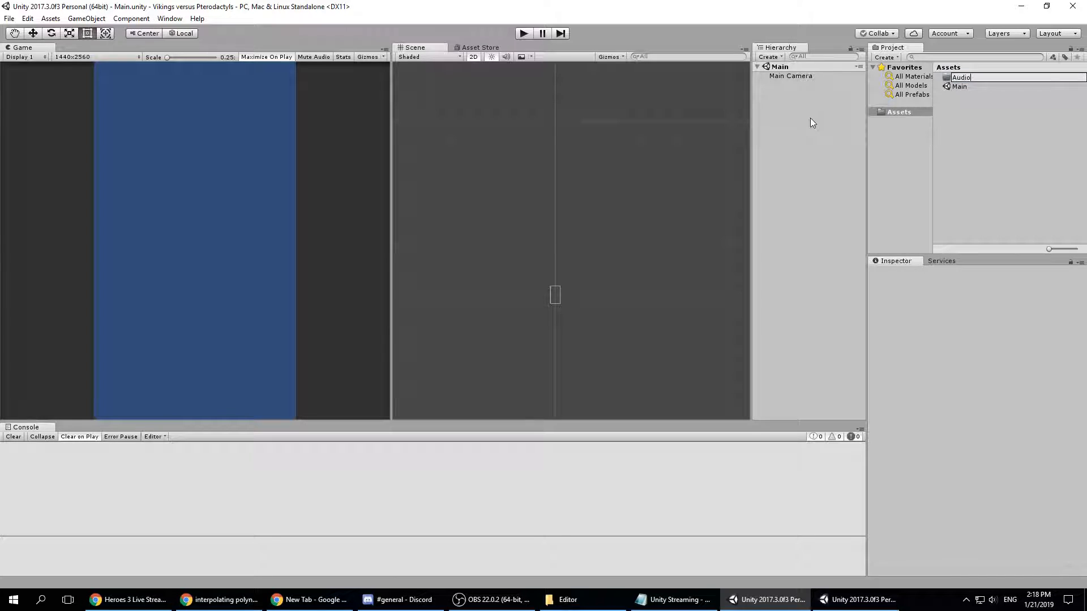
pyautogui.press('Return')
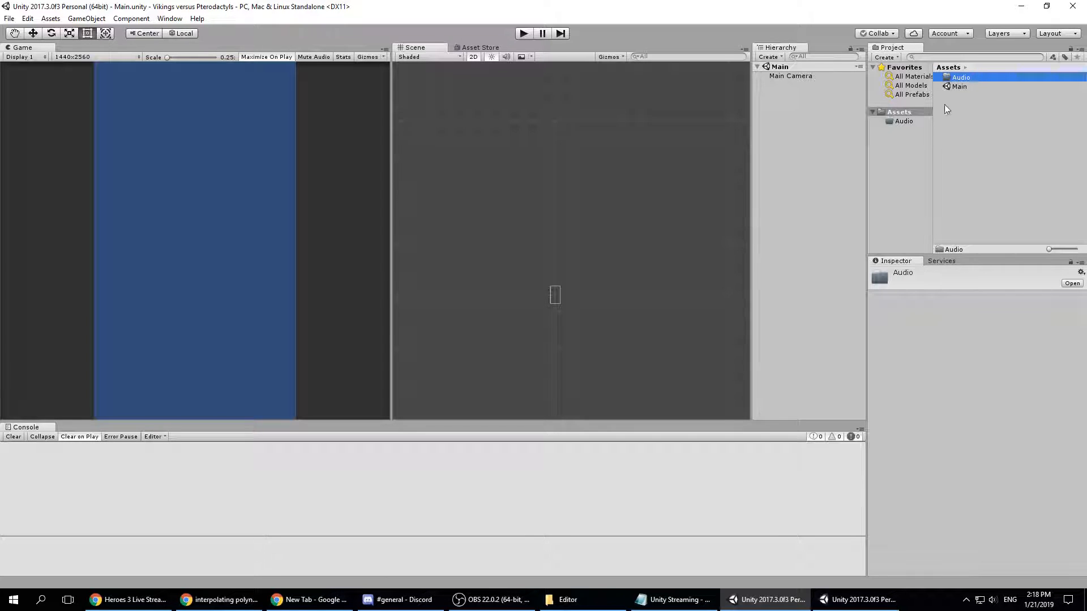
# - Create a folder named Visuals in Assets
pyautogui.rightClick(905, 113)
pyautogui.moveTo(955, 123)
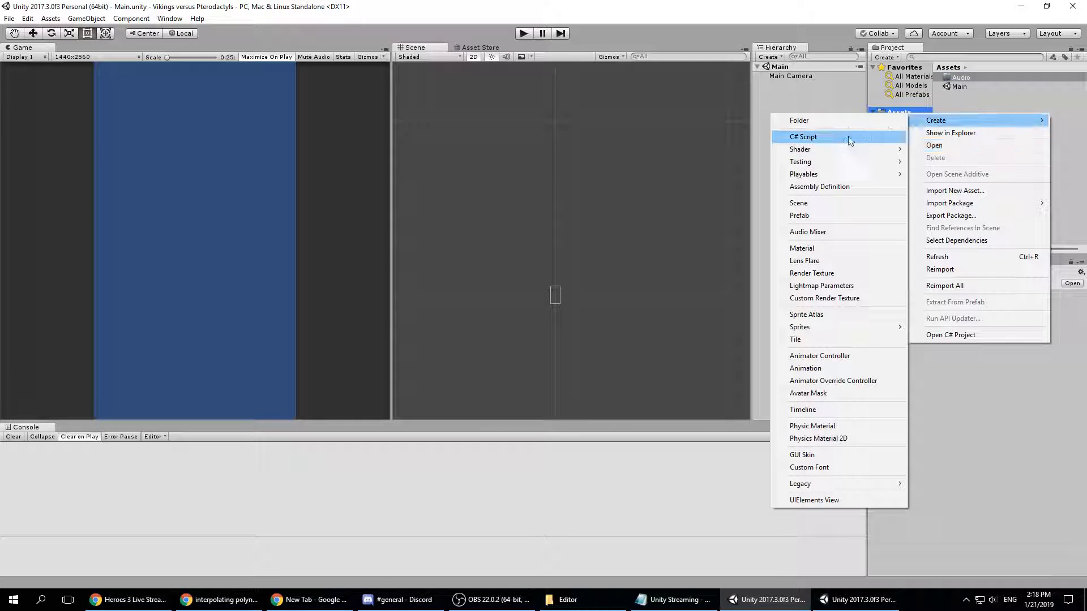
pyautogui.click(831, 119)
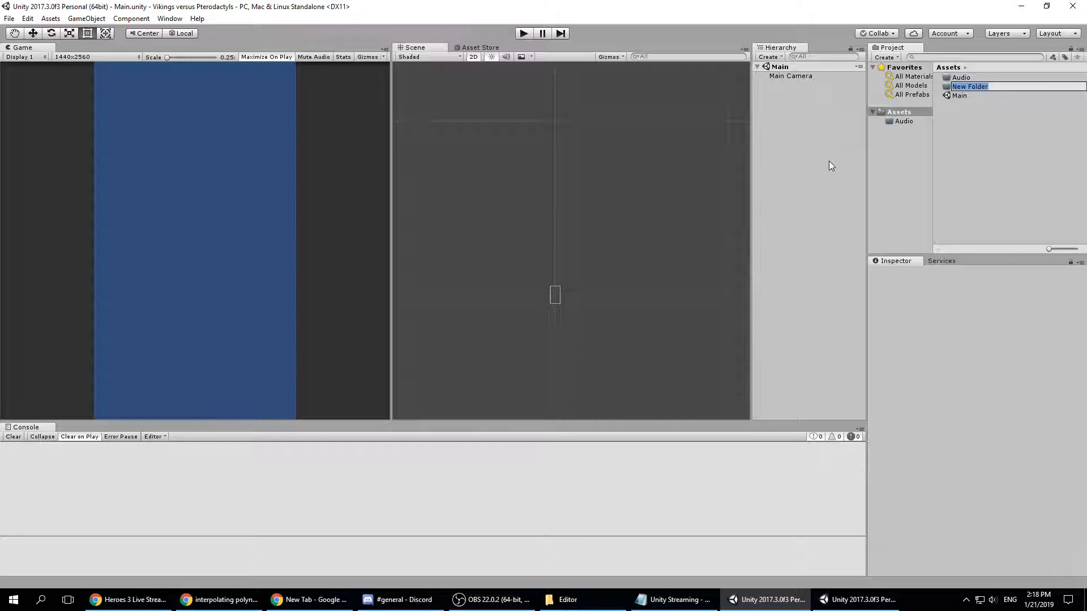
pyautogui.write('Visuals')
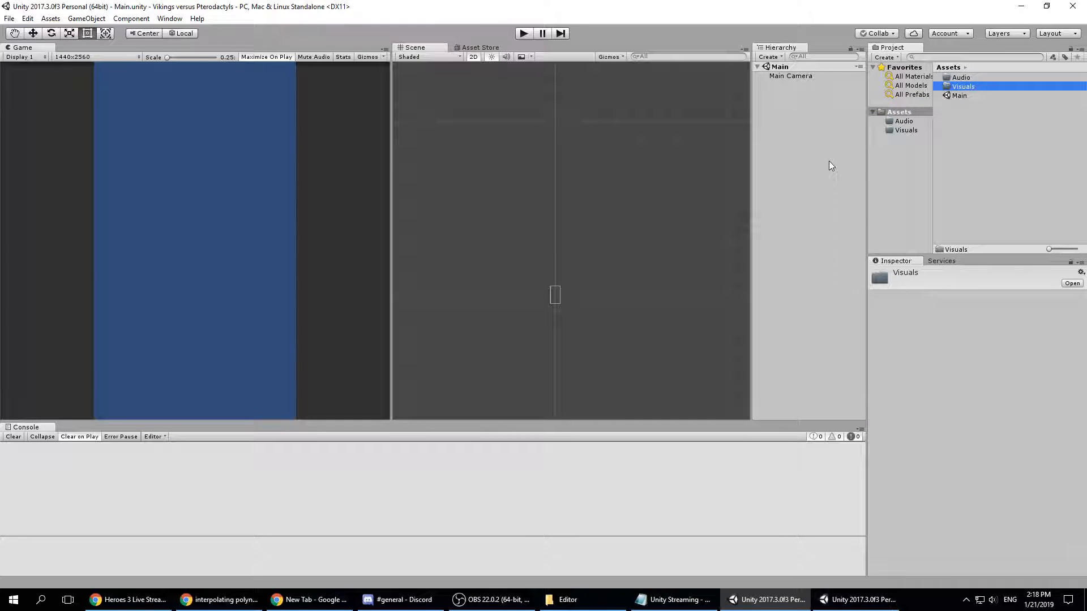
# - Create a folder named Scripts in Assets
pyautogui.rightClick(900, 115)
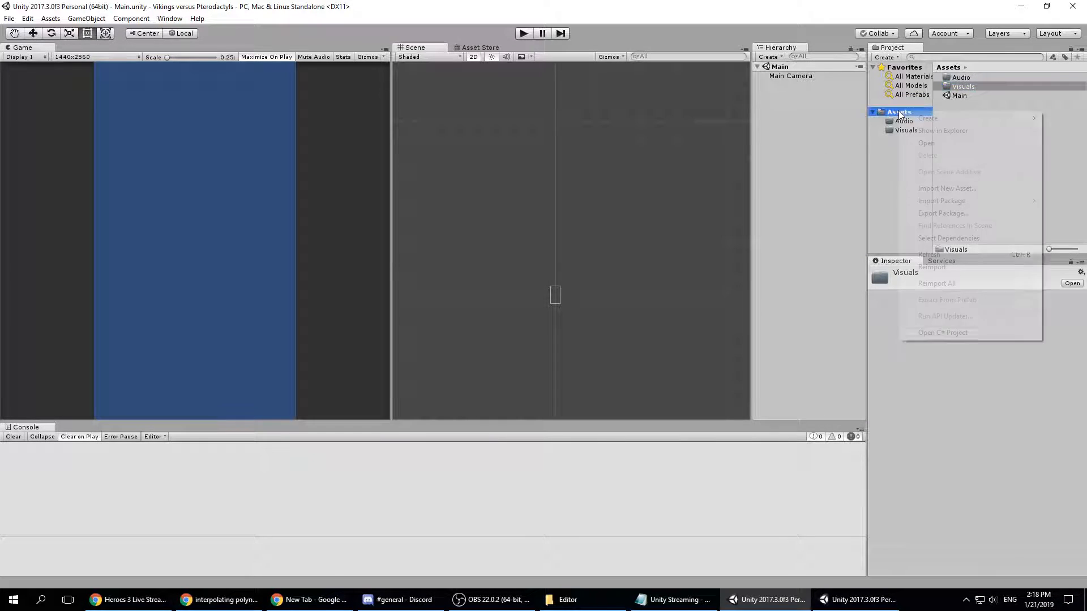
pyautogui.moveTo(944, 119)
pyautogui.click(790, 119)
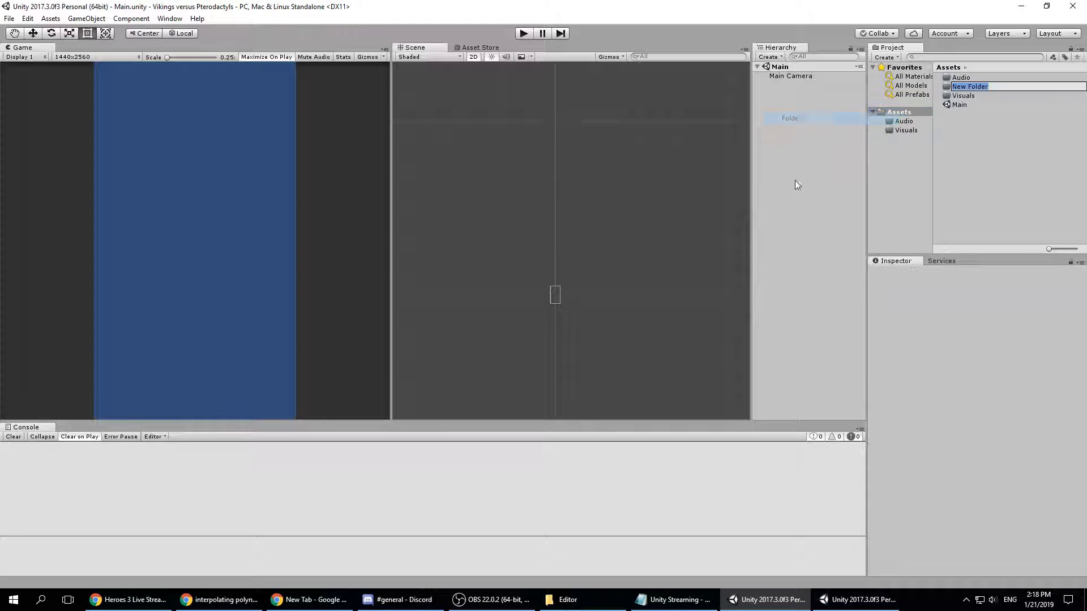
pyautogui.write('CScripts')
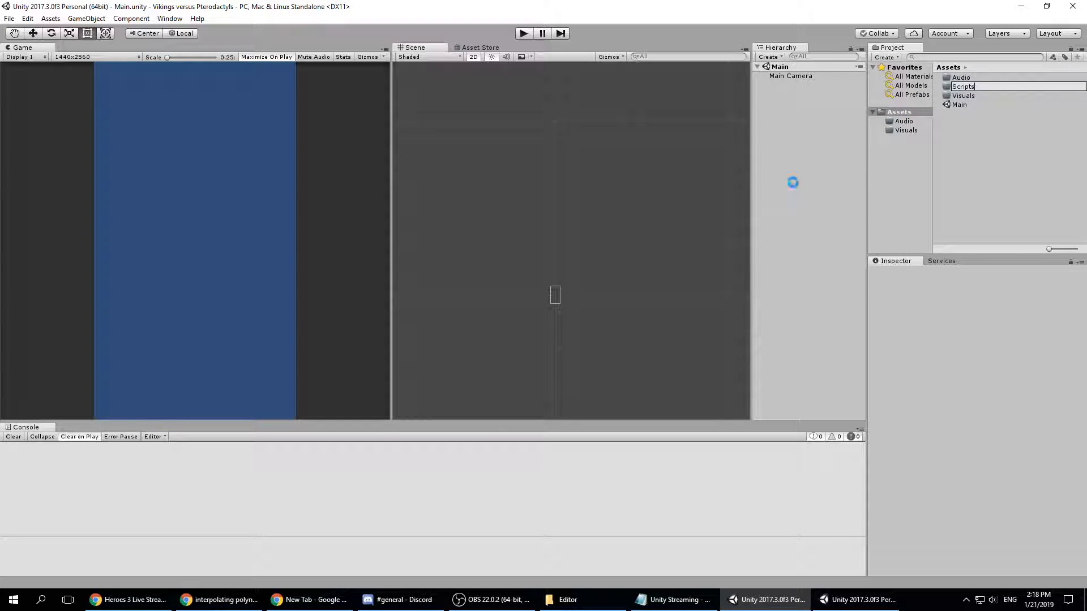
pyautogui.press('Return')
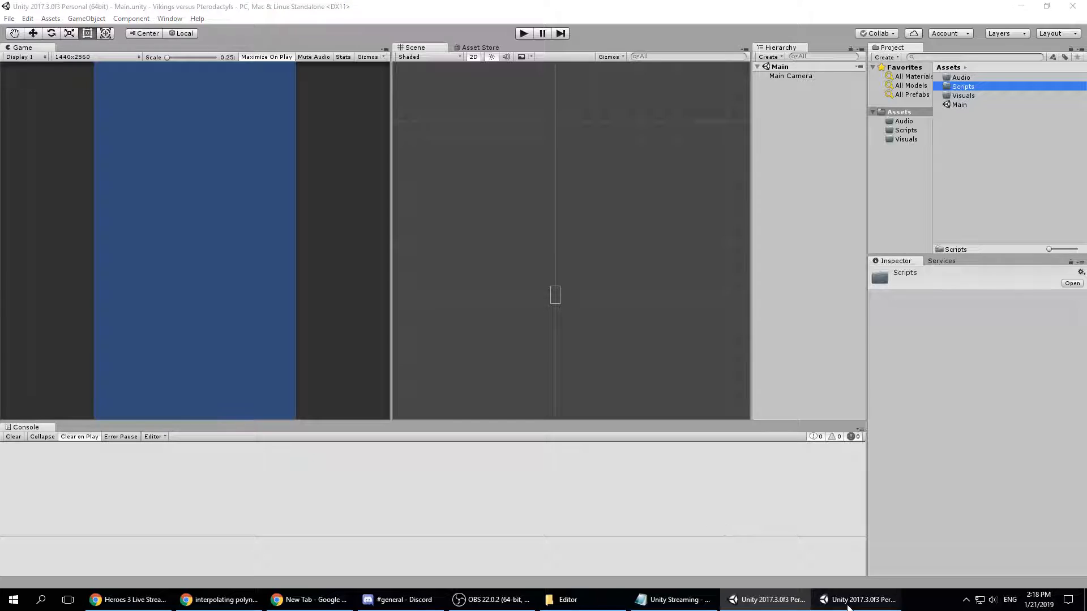
# - Check the Eggyoke project's folders for reference, then create a Prefabs folder in the Vikings versus Pterodactyls project's Assets
pyautogui.click(847, 605)
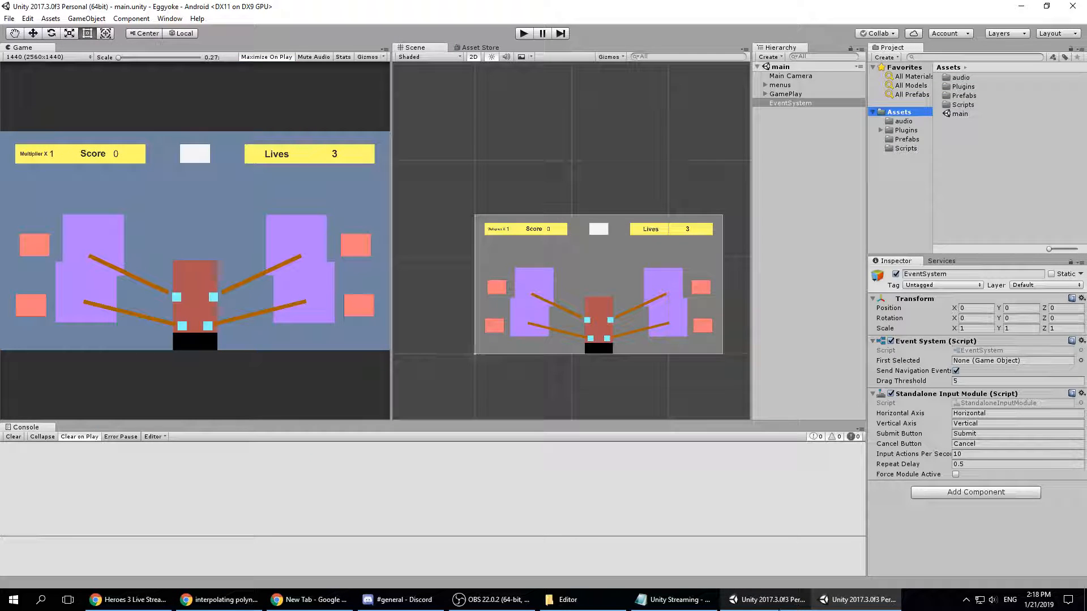
pyautogui.click(777, 609)
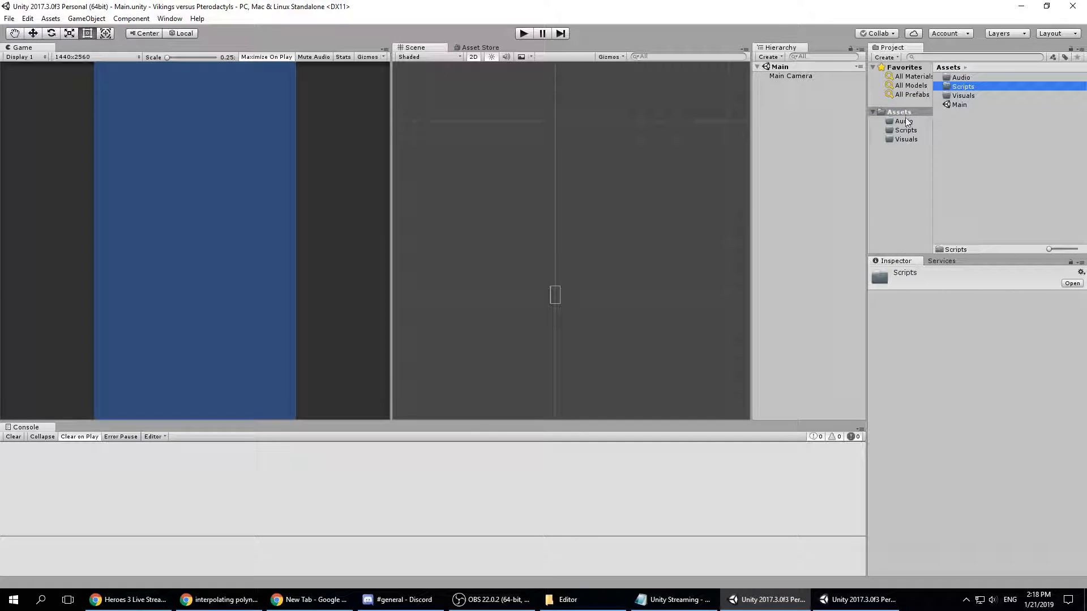
pyautogui.rightClick(906, 113)
pyautogui.moveTo(933, 125)
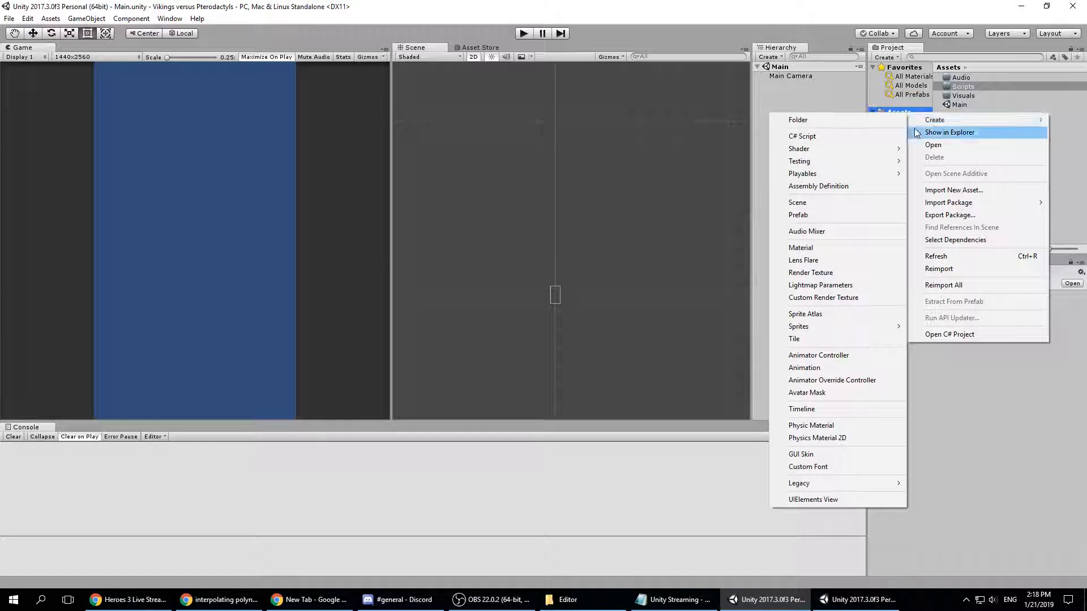
pyautogui.click(823, 123)
pyautogui.write('Prefabs')
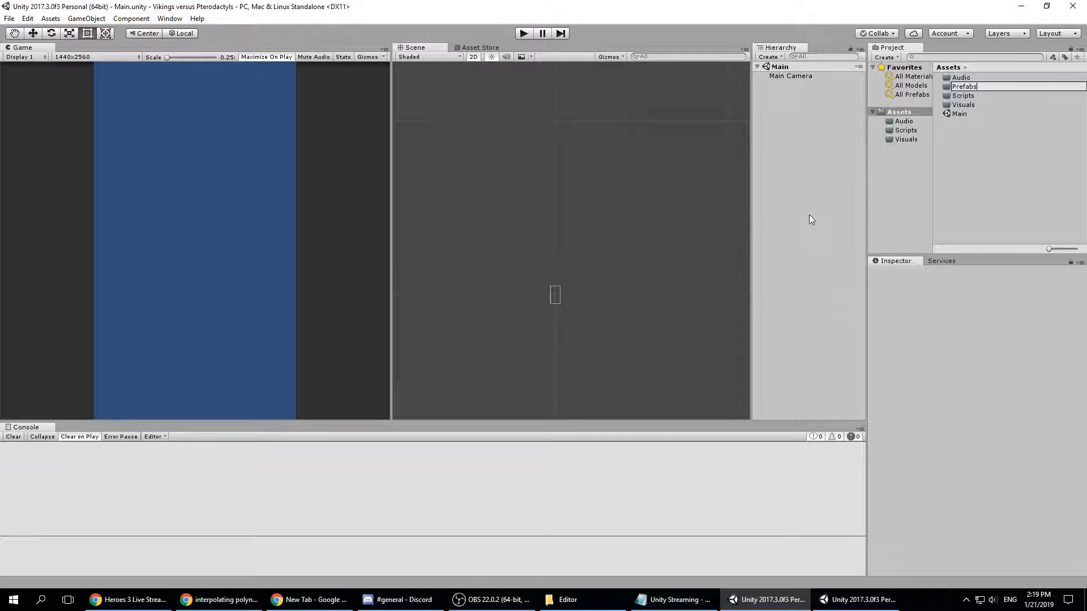
pyautogui.press('Return')
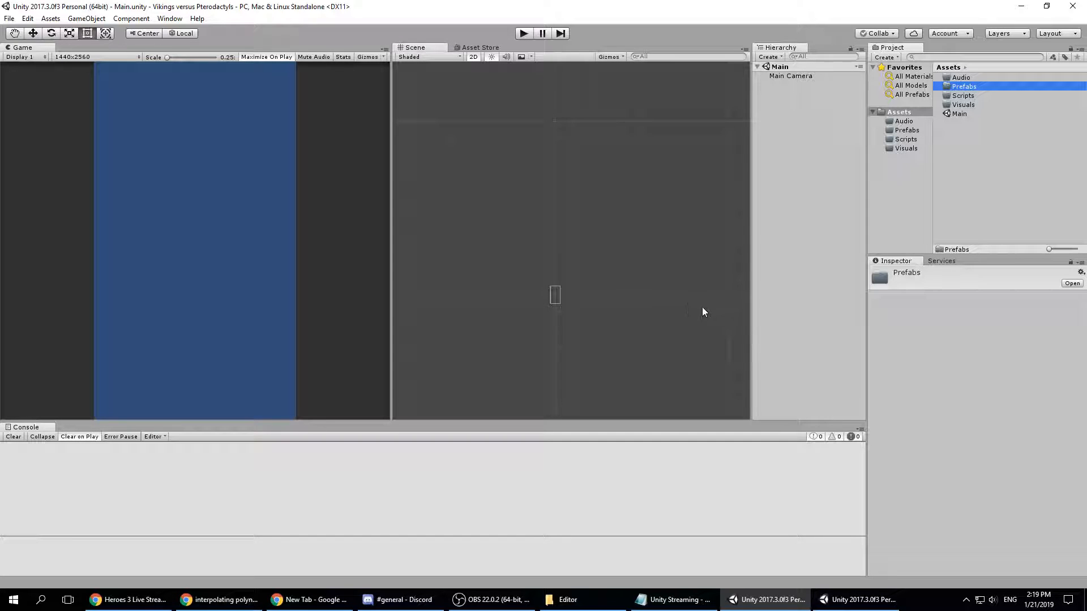
# - Switch to the Eggyoke project and examine the components on its GamePlay canvas
pyautogui.click(964, 601)
pyautogui.click(951, 602)
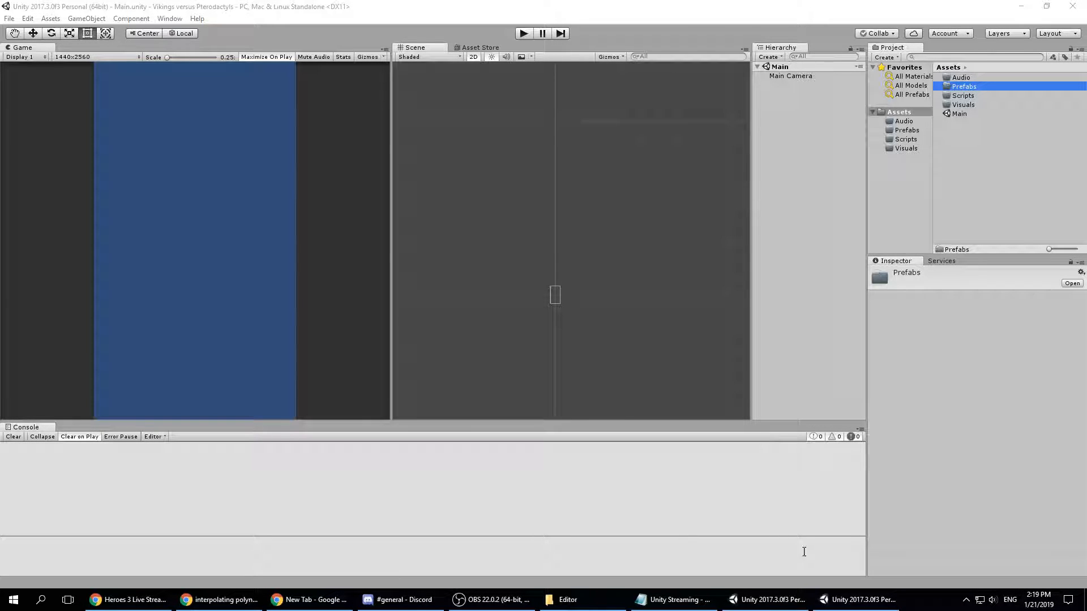
pyautogui.click(861, 605)
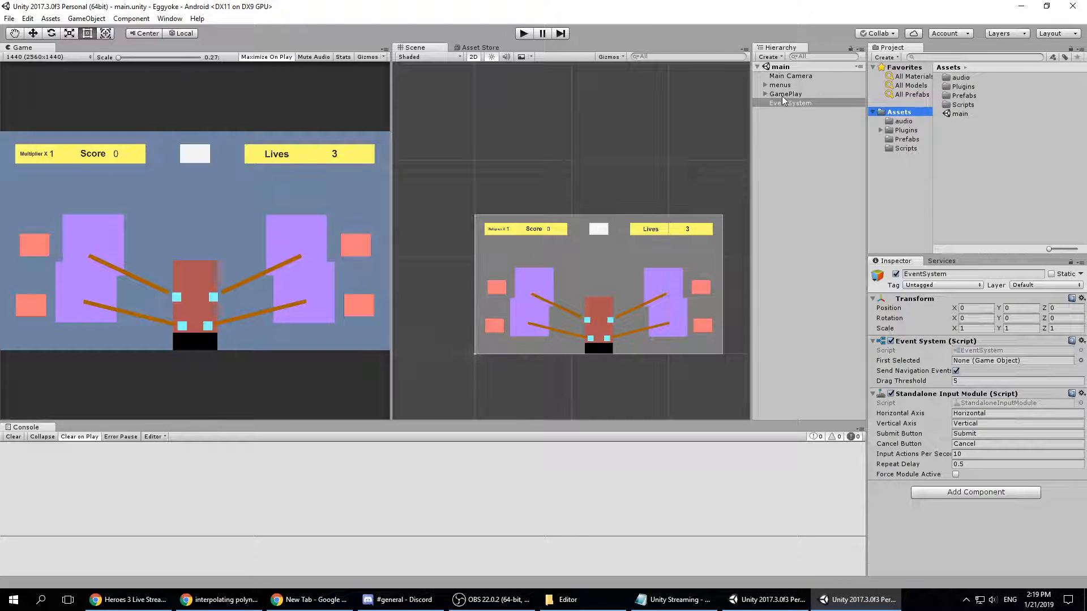
pyautogui.scroll(-5, 923, 375)
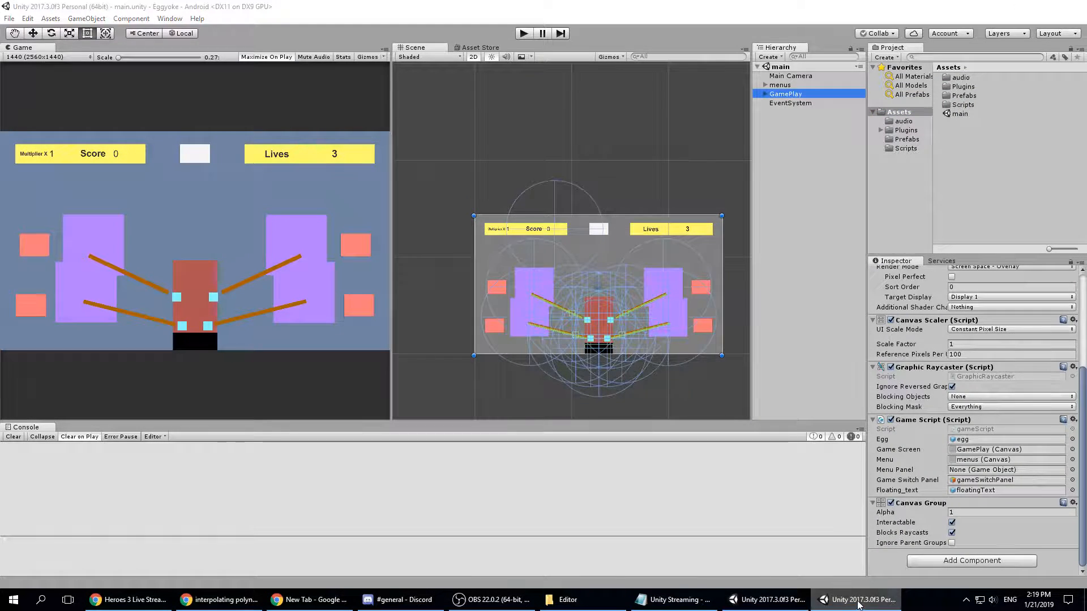
# - Return to the Vikings versus Pterodactyls project and add a UI Canvas to the Main scene
pyautogui.click(769, 599)
pyautogui.rightClick(806, 132)
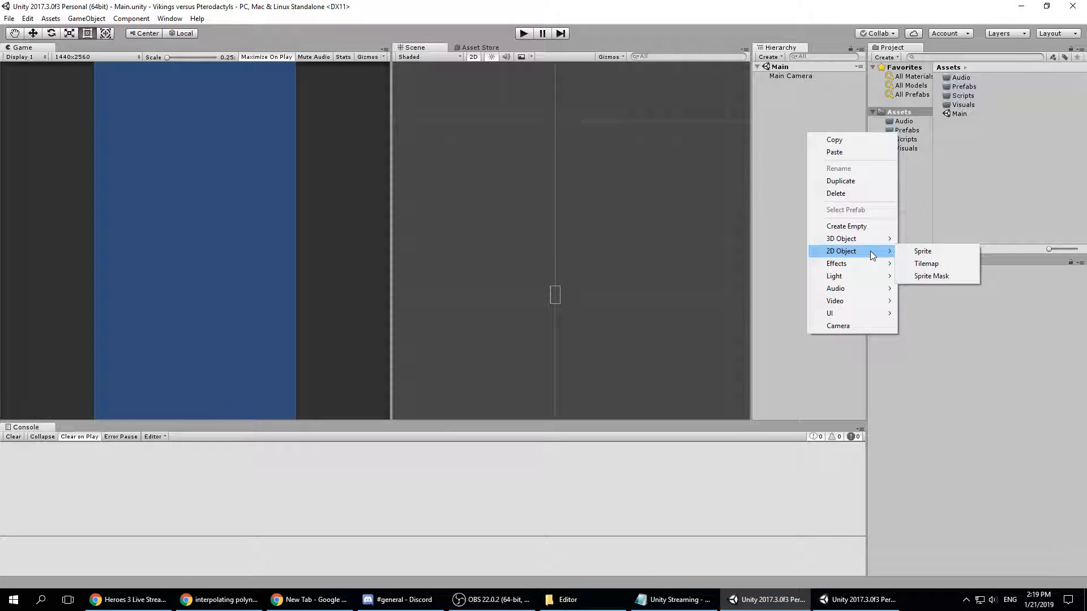
pyautogui.moveTo(865, 313)
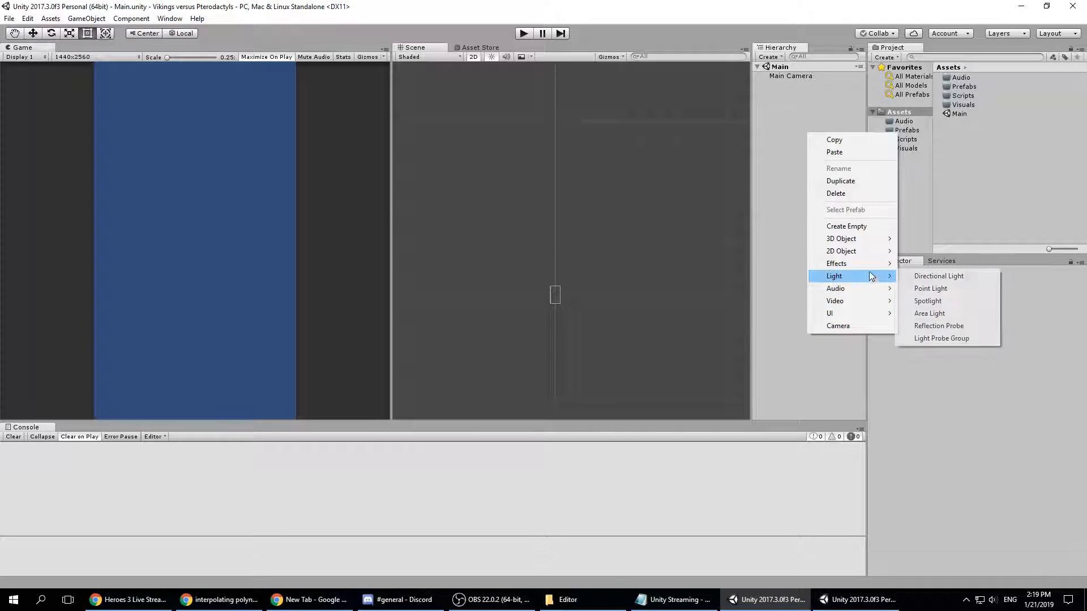
pyautogui.moveTo(882, 252)
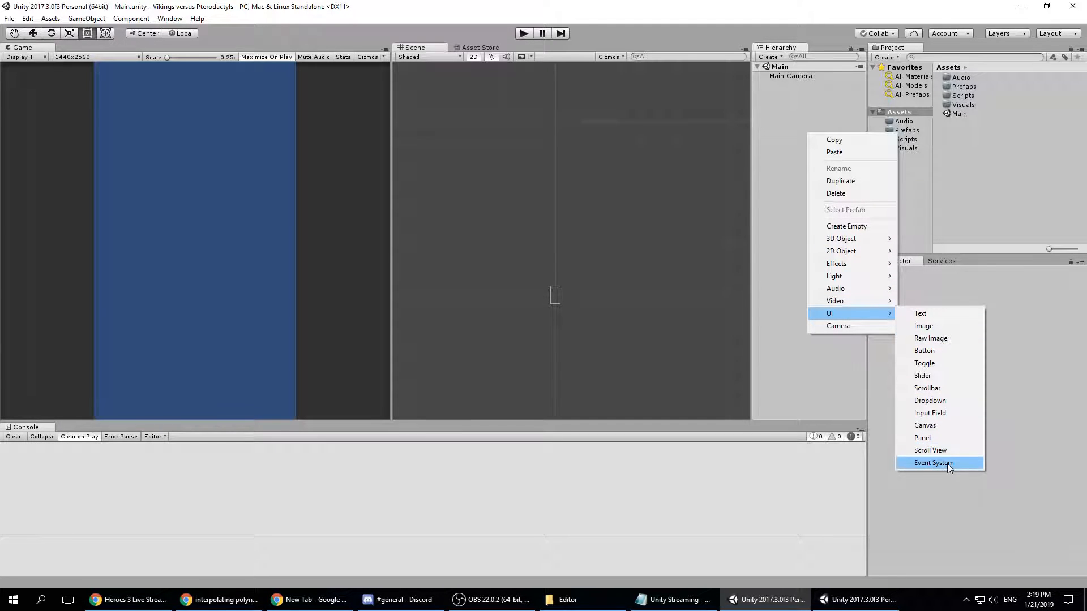
pyautogui.click(934, 428)
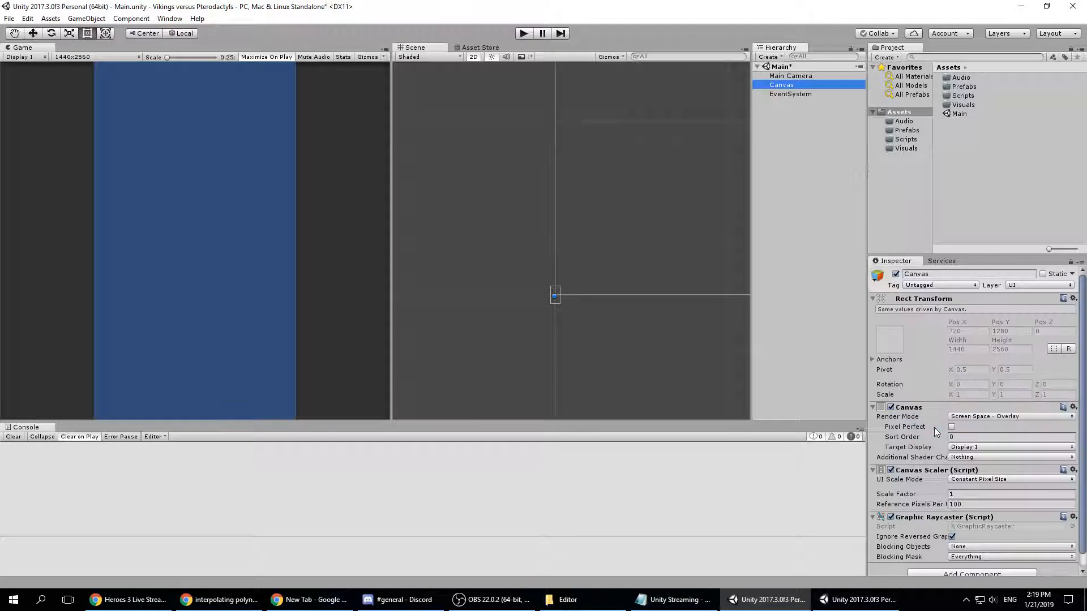
# - Look over the new canvas's components and frame its full outline in the Scene view
pyautogui.scroll(-1, 942, 424)
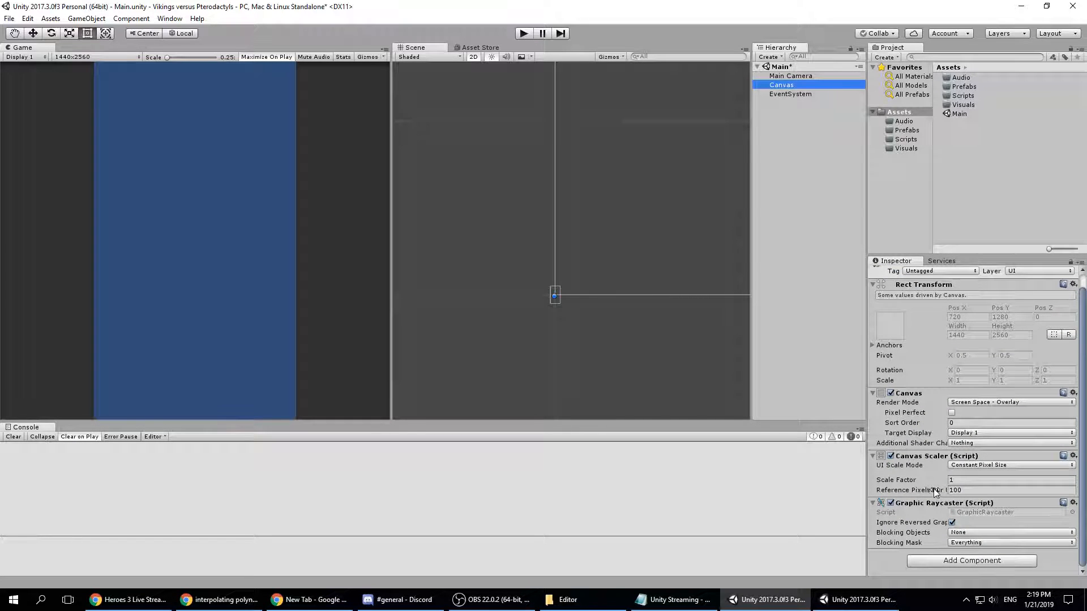
pyautogui.scroll(-7, 681, 243)
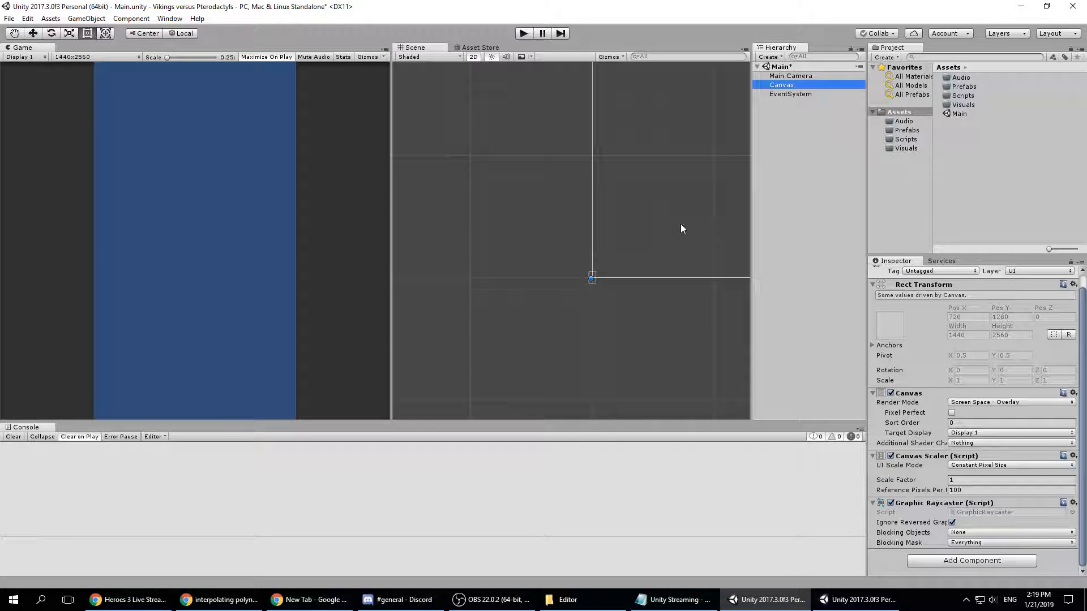
pyautogui.moveTo(685, 210); pyautogui.dragTo(551, 282, button='middle')
pyautogui.scroll(-5, 630, 253)
pyautogui.scroll(-12, 654, 220)
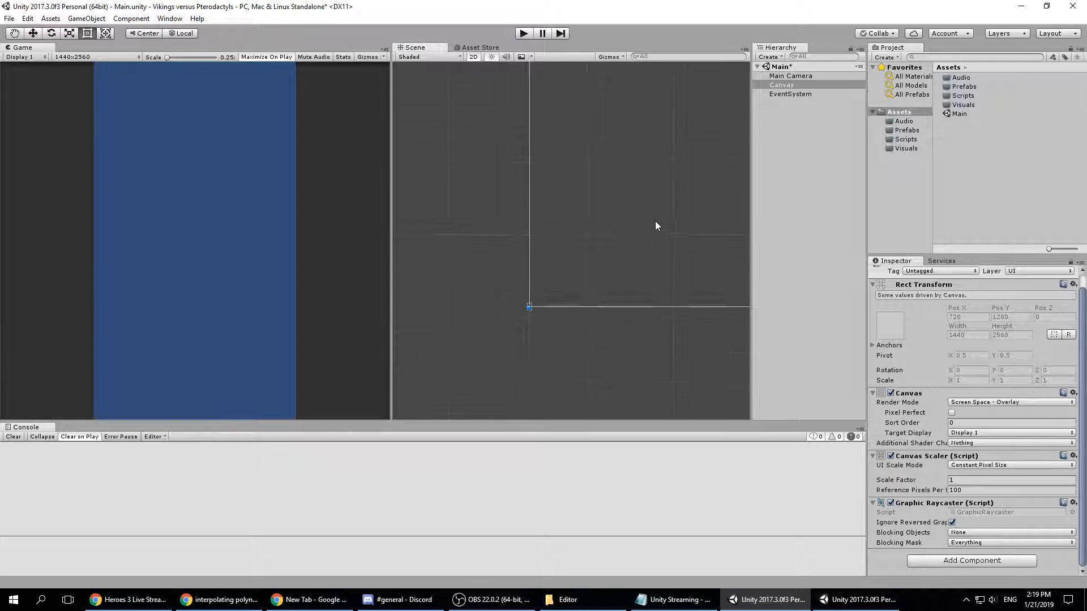
pyautogui.moveTo(679, 147); pyautogui.dragTo(544, 277, button='middle')
pyautogui.scroll(-5, 634, 232)
pyautogui.scroll(-5, 635, 237)
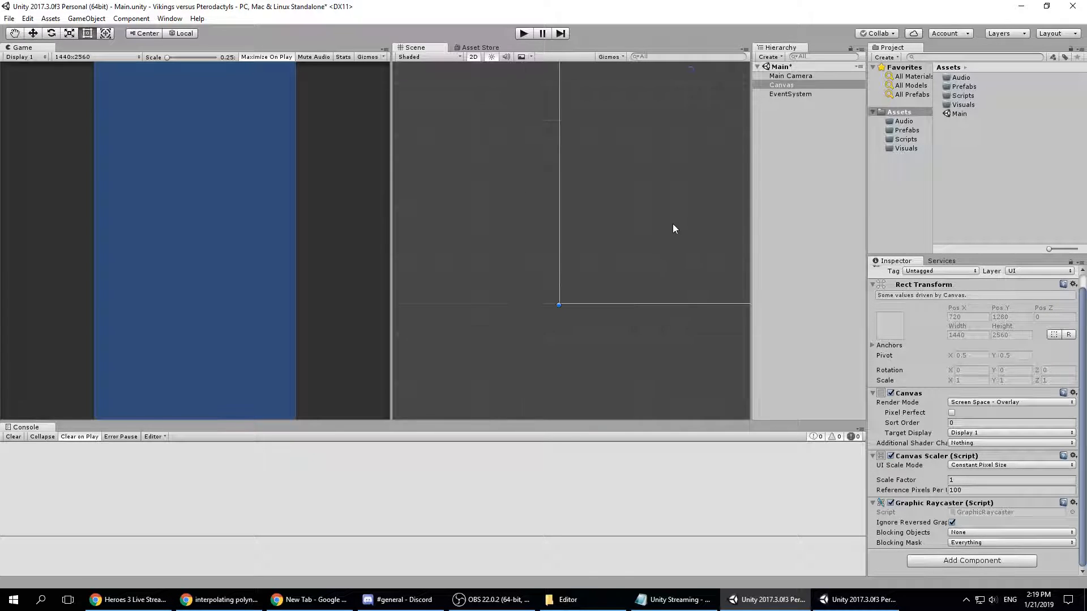
pyautogui.moveTo(674, 228); pyautogui.dragTo(600, 368, button='middle')
pyautogui.scroll(-4, 614, 311)
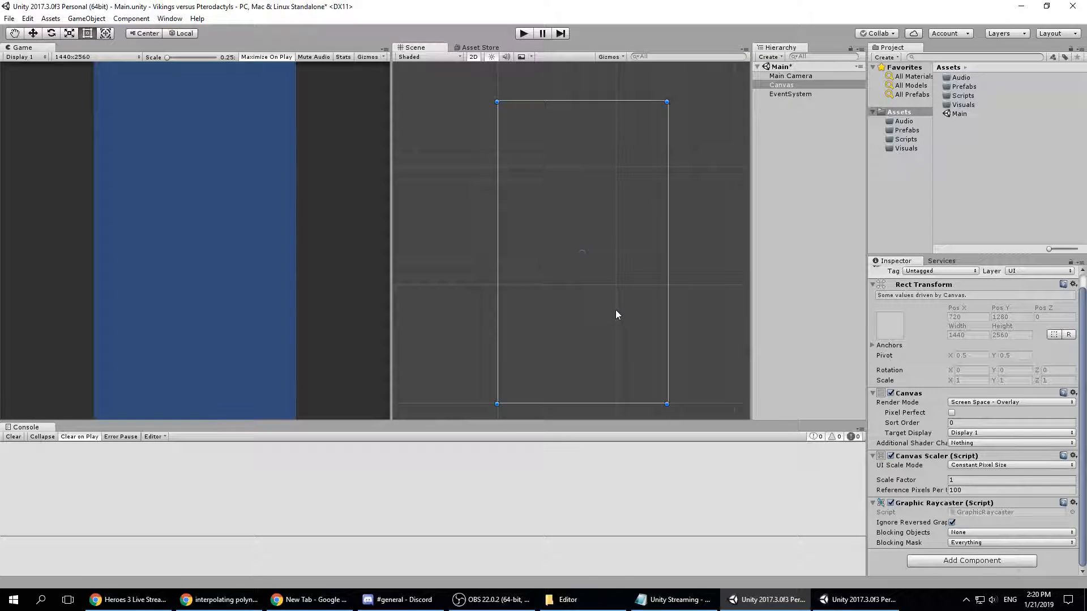
pyautogui.moveTo(616, 310); pyautogui.dragTo(624, 300, button='middle')
pyautogui.scroll(1, 625, 301)
pyautogui.scroll(1, 626, 302)
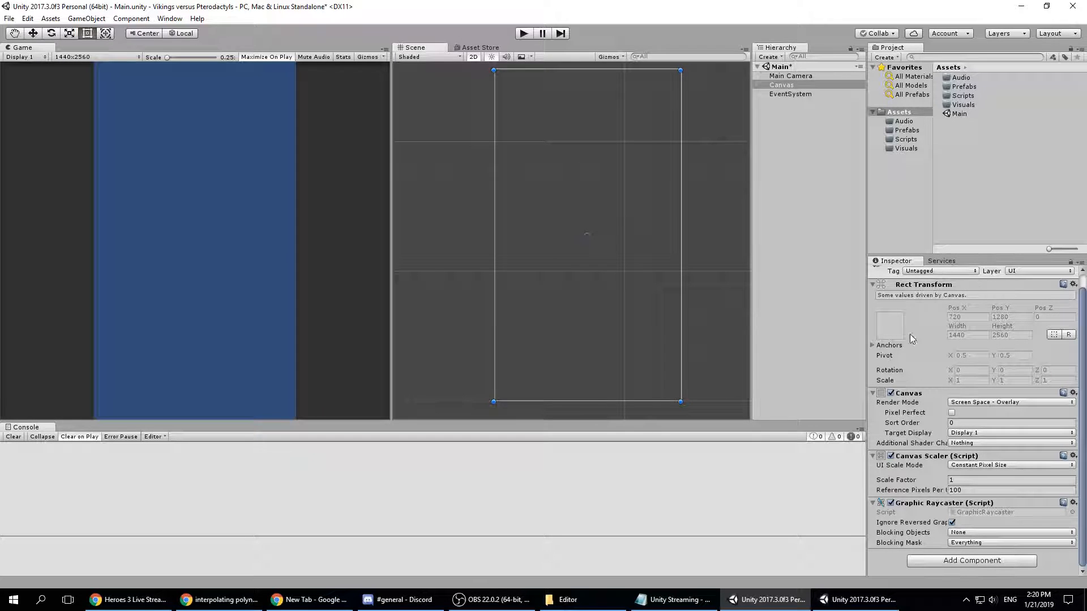
# - Add a Canvas Group component to the canvas
pyautogui.click(966, 565)
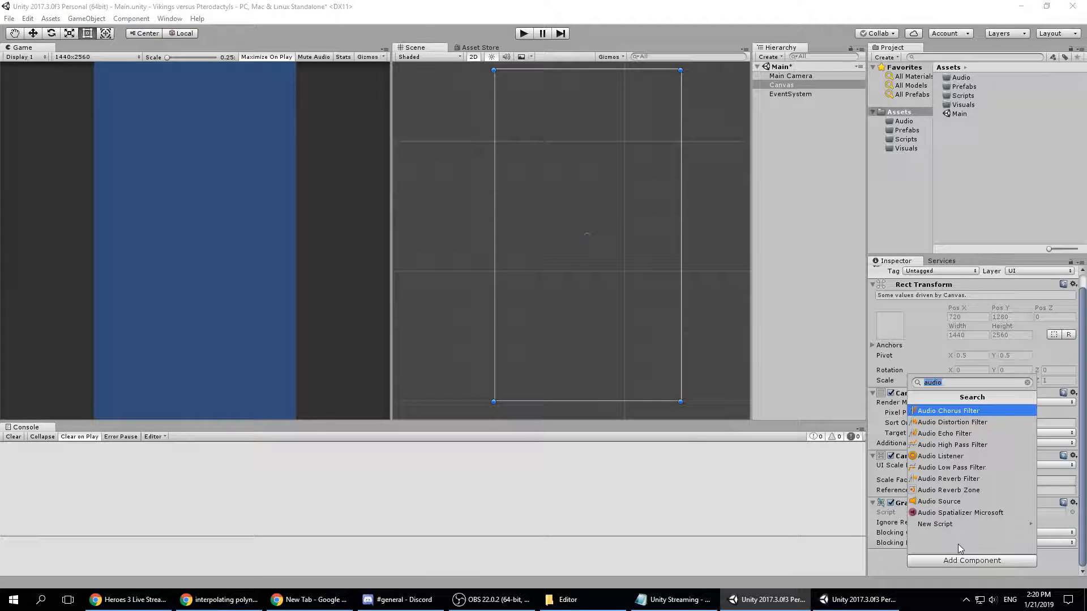
pyautogui.write('canvas')
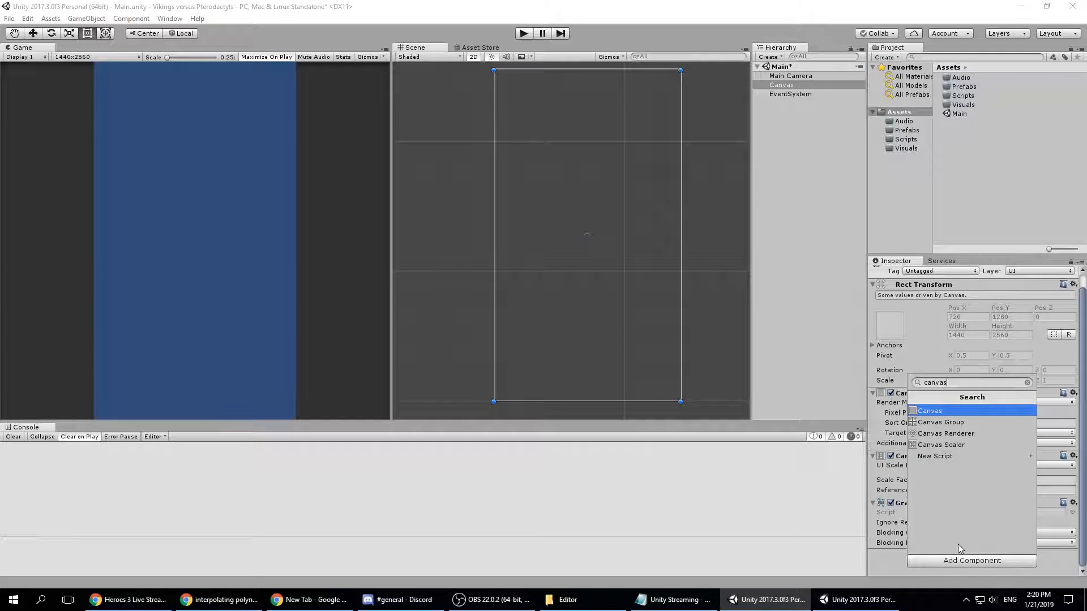
pyautogui.press('Down')
pyautogui.press('Return')
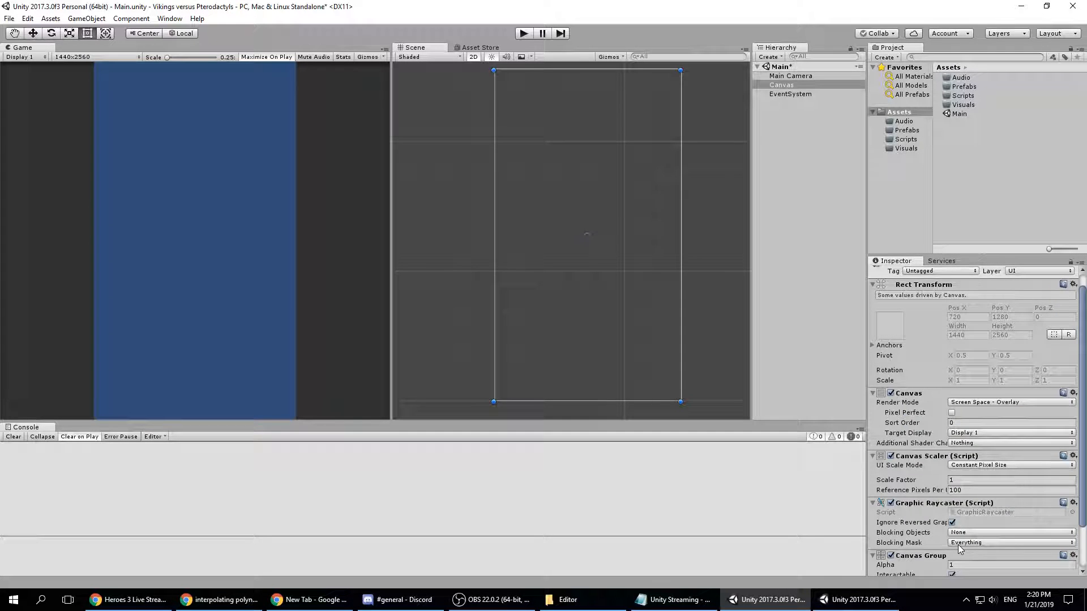
pyautogui.scroll(-2, 959, 483)
# - Switch to the Eggyoke project and compare the components on its GamePlay and menus canvases
pyautogui.click(858, 599)
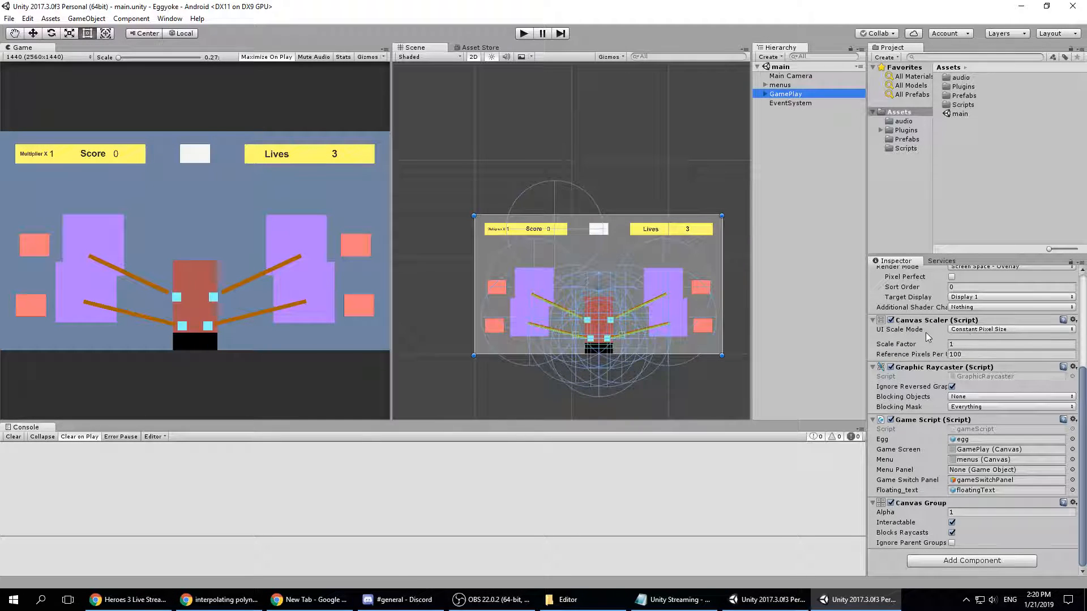
pyautogui.click(891, 320)
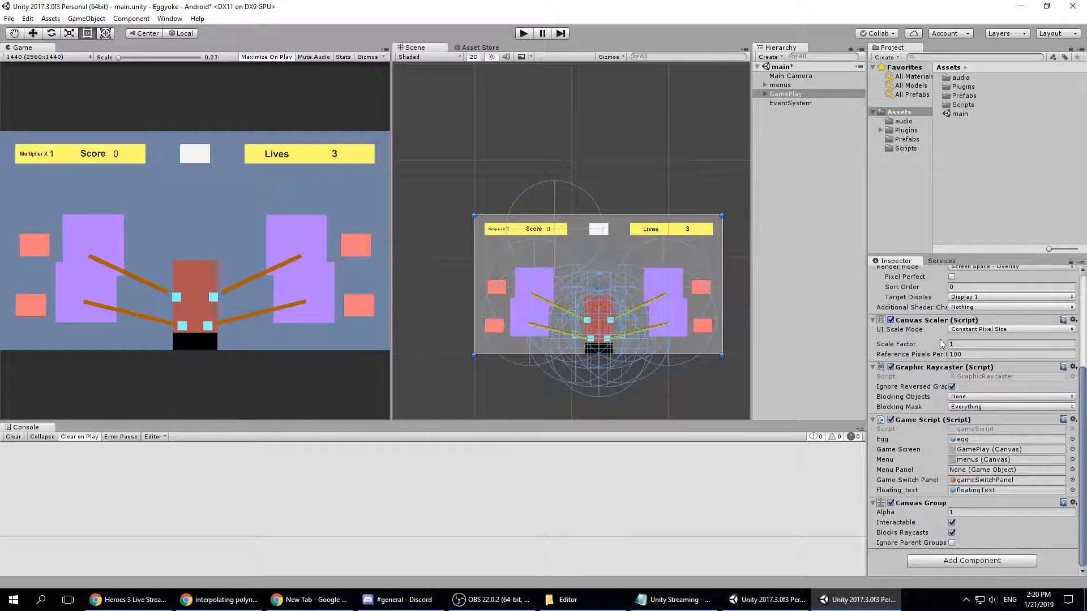
pyautogui.click(780, 84)
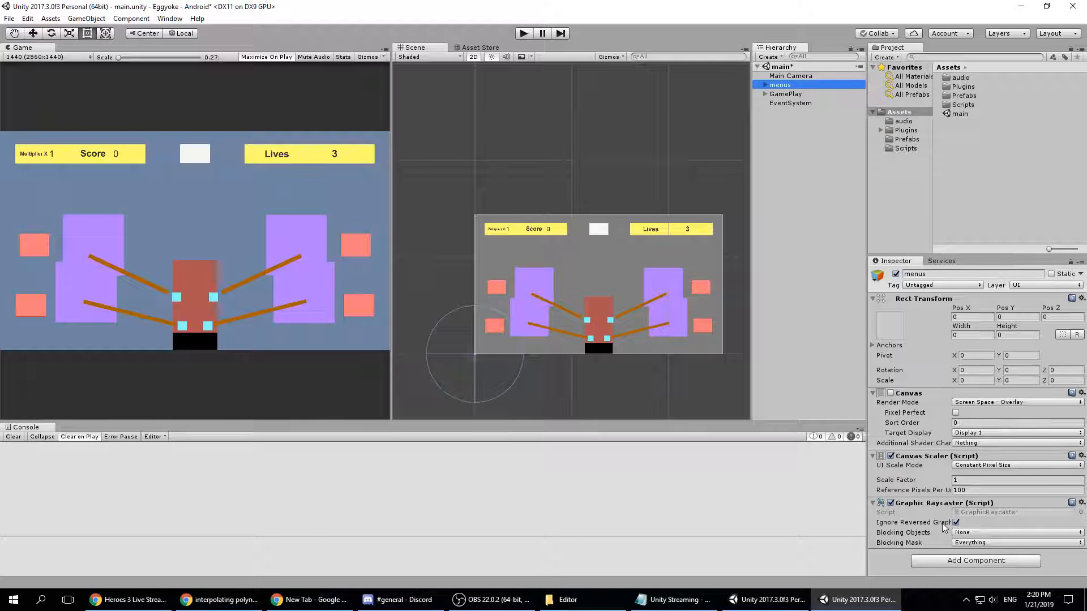
# - Review the GamePlay canvas's components in Eggyoke, including its Game Script and Canvas Group settings
pyautogui.click(810, 93)
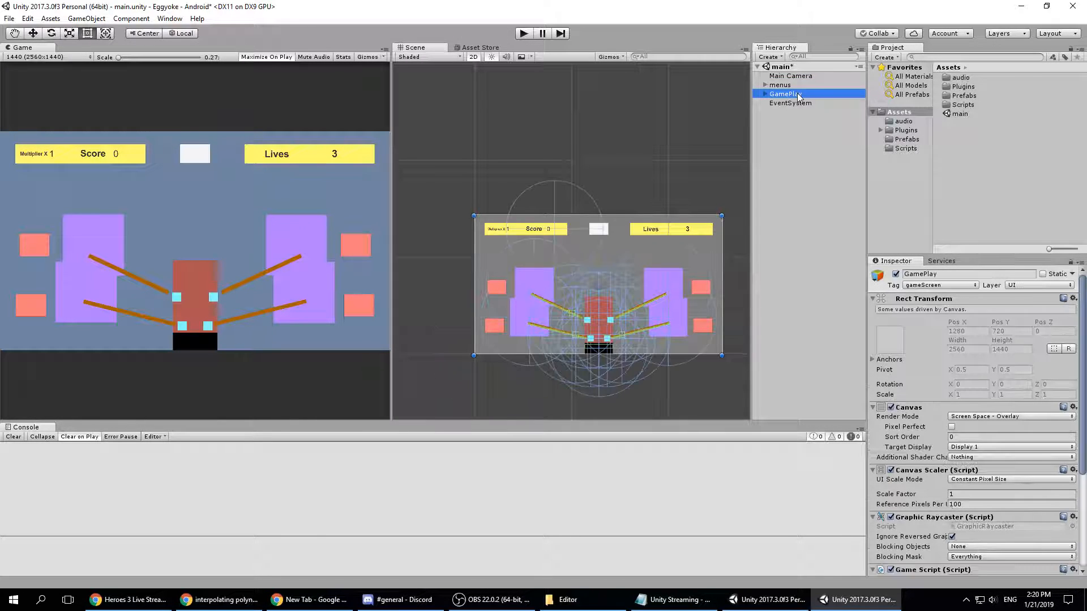
pyautogui.scroll(-4, 934, 426)
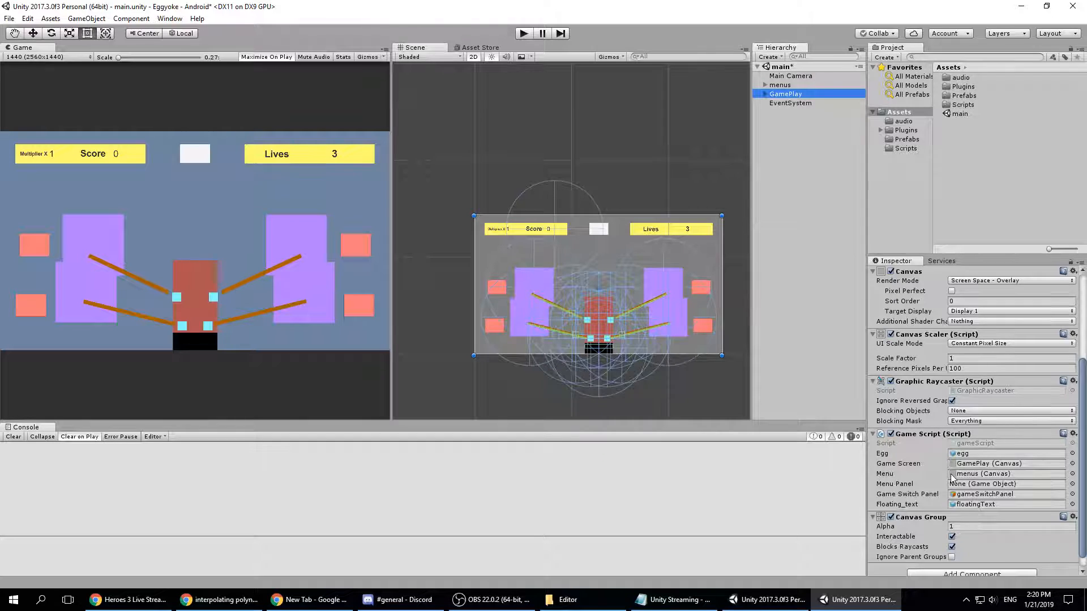
pyautogui.scroll(-1, 906, 498)
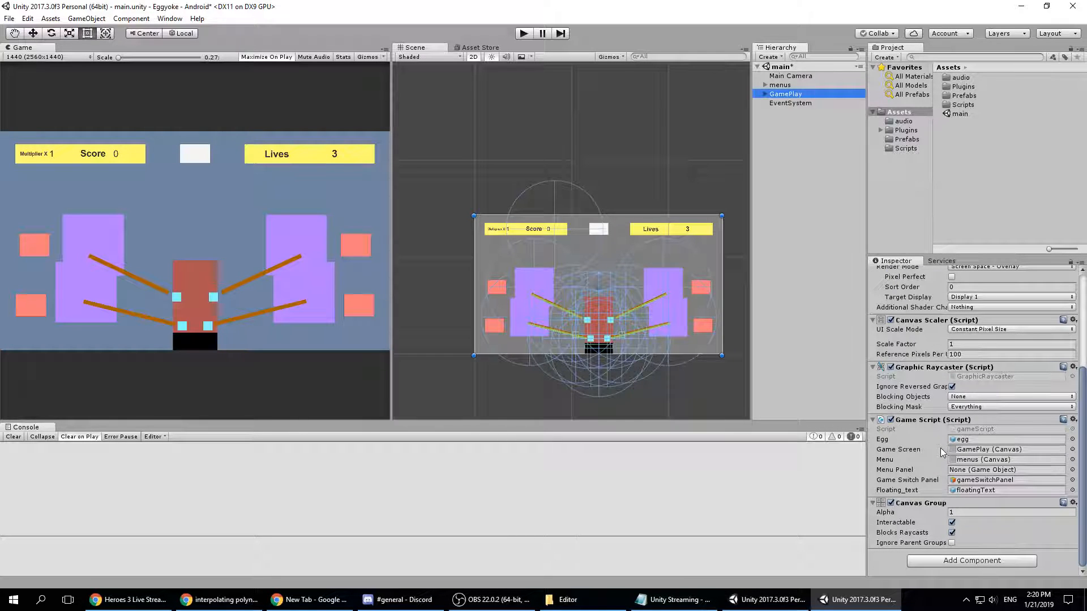
# - Switch back to the Vikings versus Pterodactyls project and rename the Canvas object to GameScreen
pyautogui.click(786, 604)
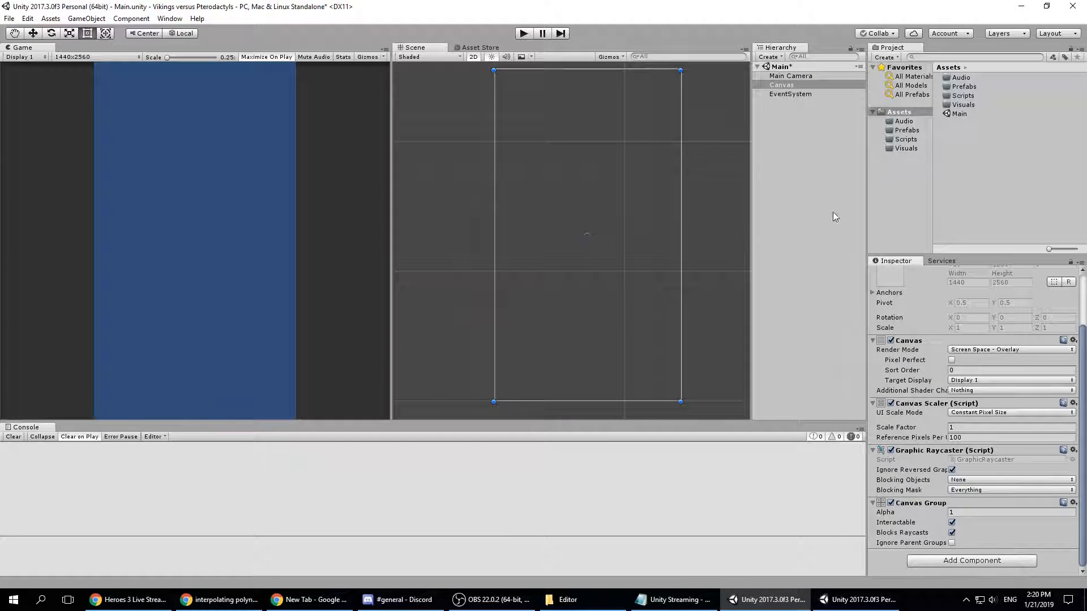
pyautogui.click(796, 95)
pyautogui.click(789, 85)
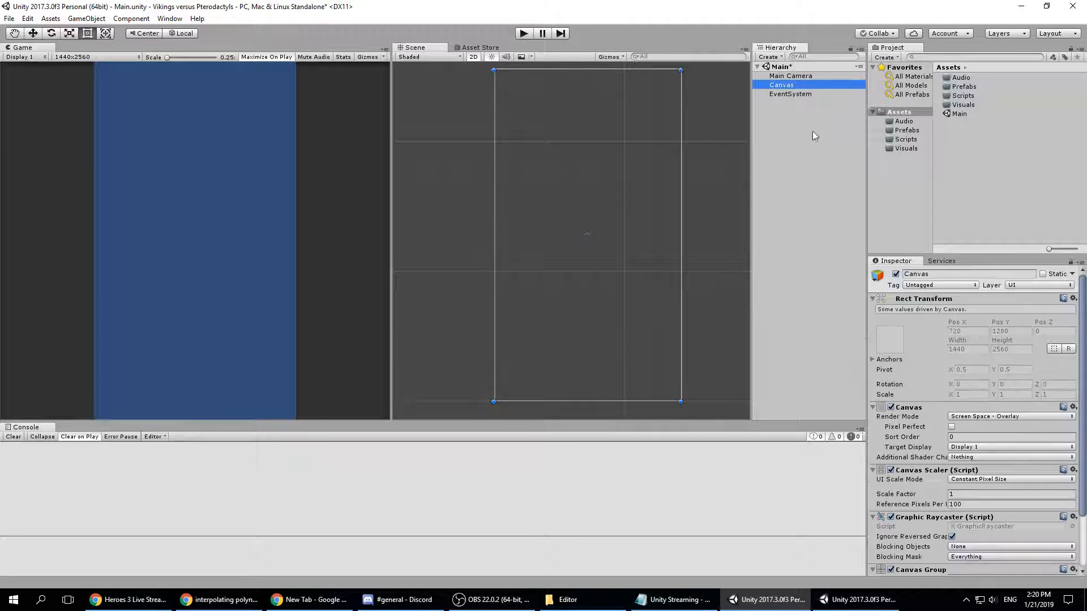
pyautogui.click(943, 274)
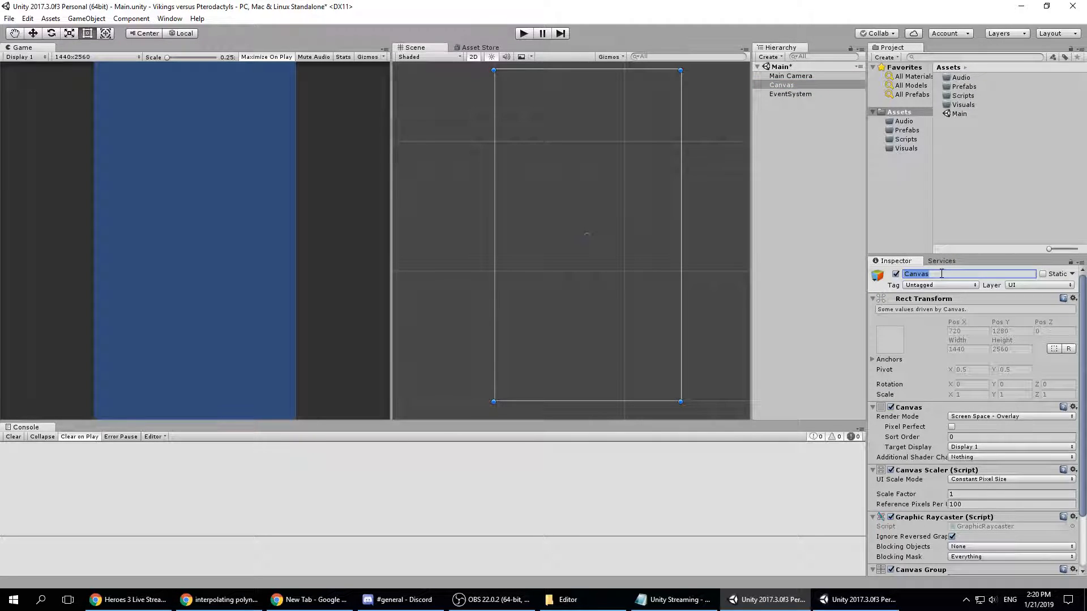
pyautogui.write('GameScreen')
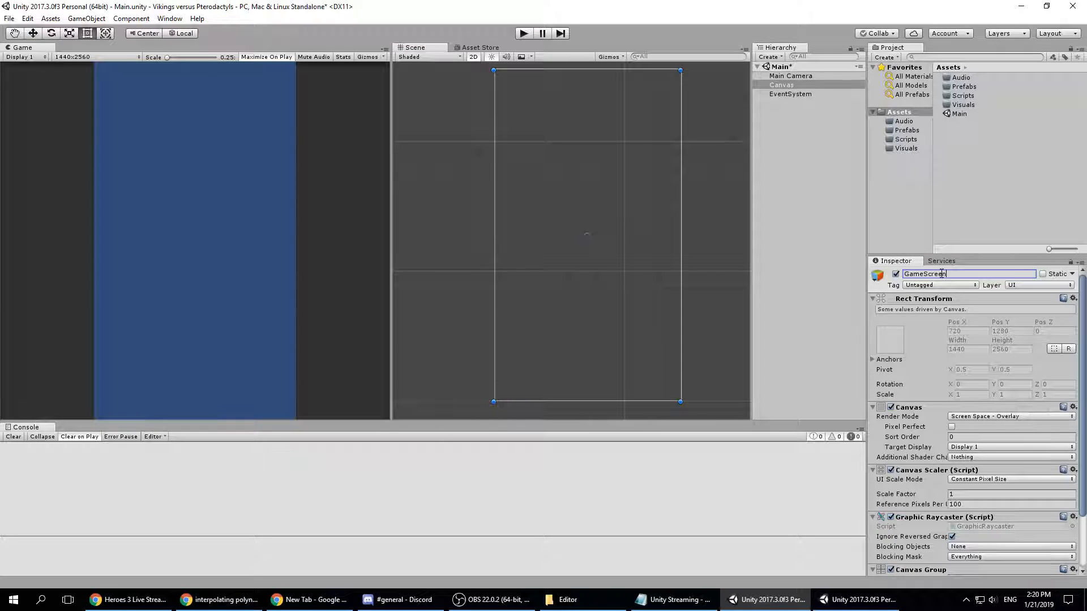
pyautogui.press('Return')
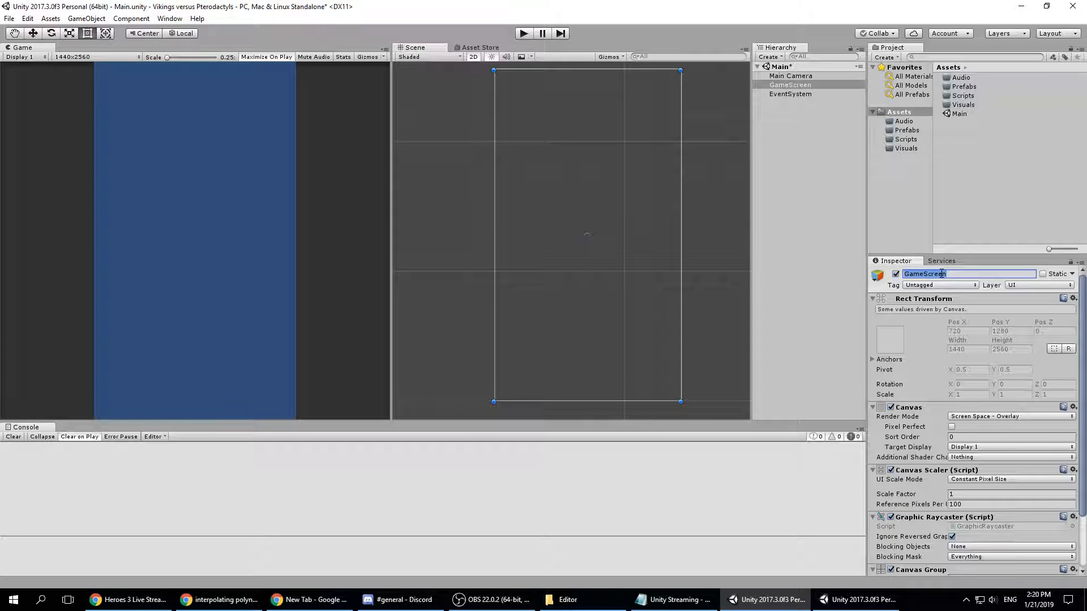
# - Create a new tag named GameScreen in the project and reselect the GameScreen canvas
pyautogui.click(955, 284)
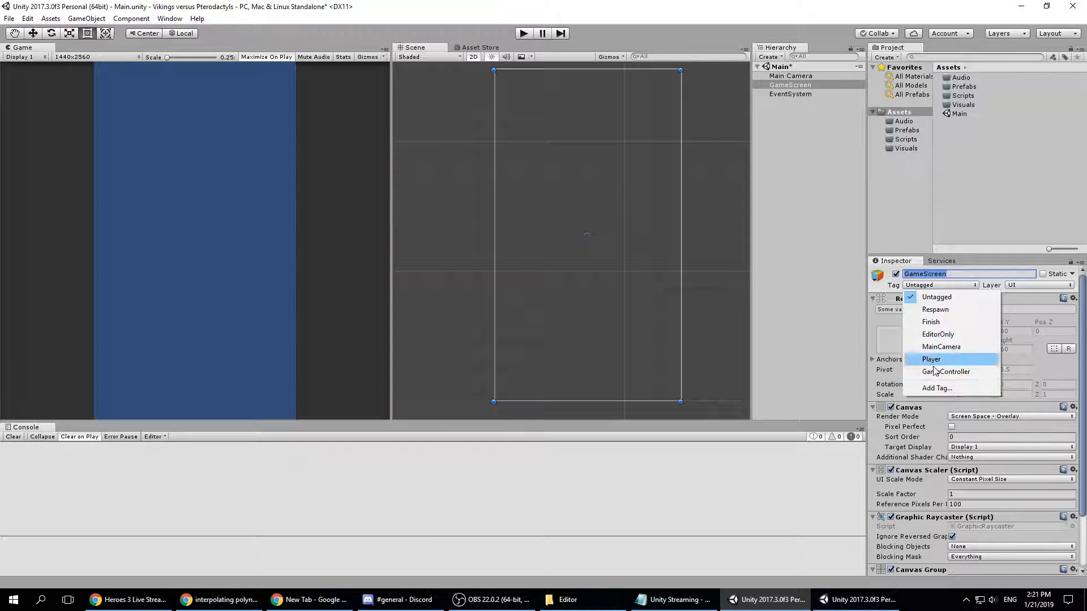
pyautogui.click(937, 388)
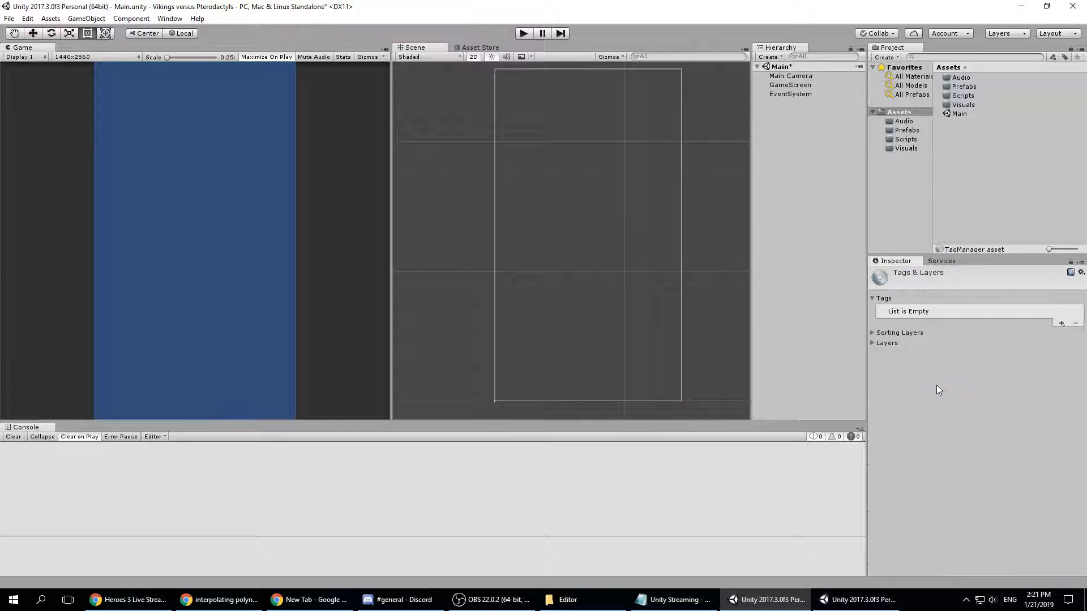
pyautogui.click(1061, 324)
pyautogui.write('Game')
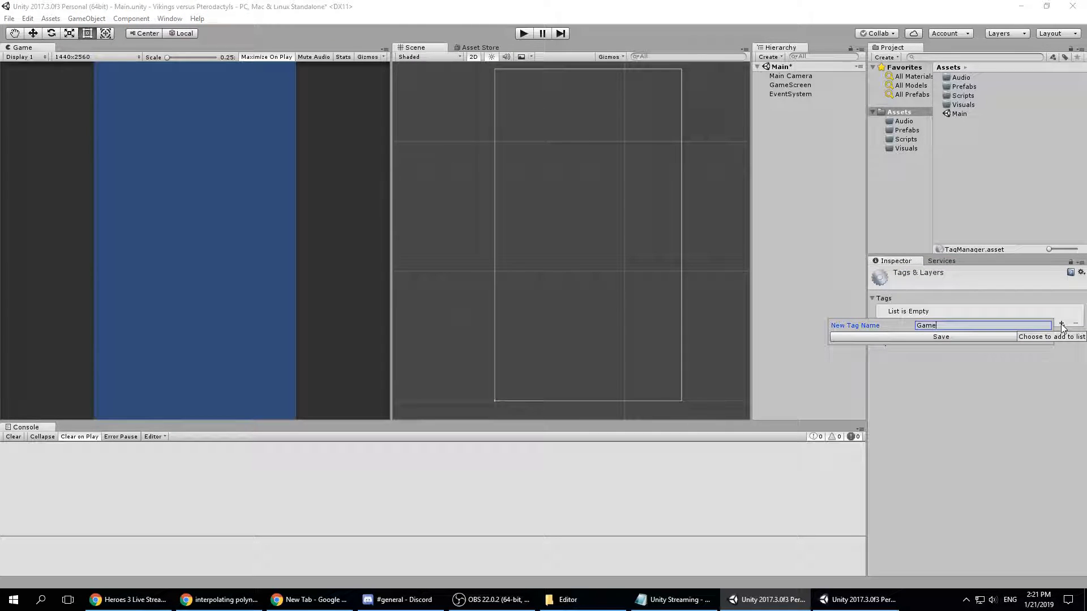
pyautogui.write('Screen')
pyautogui.press('Return')
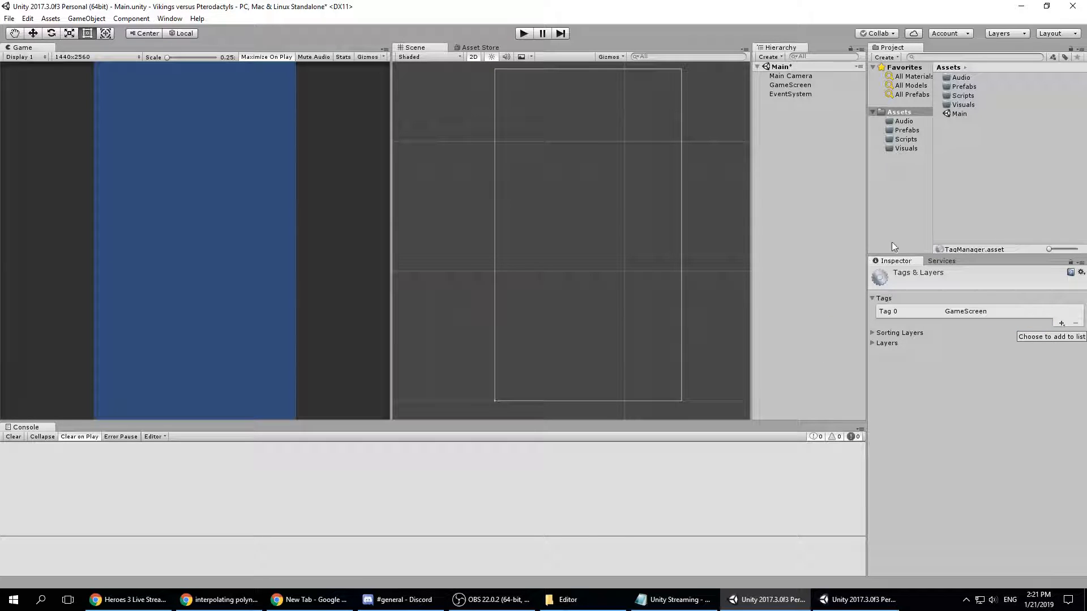
pyautogui.click(790, 85)
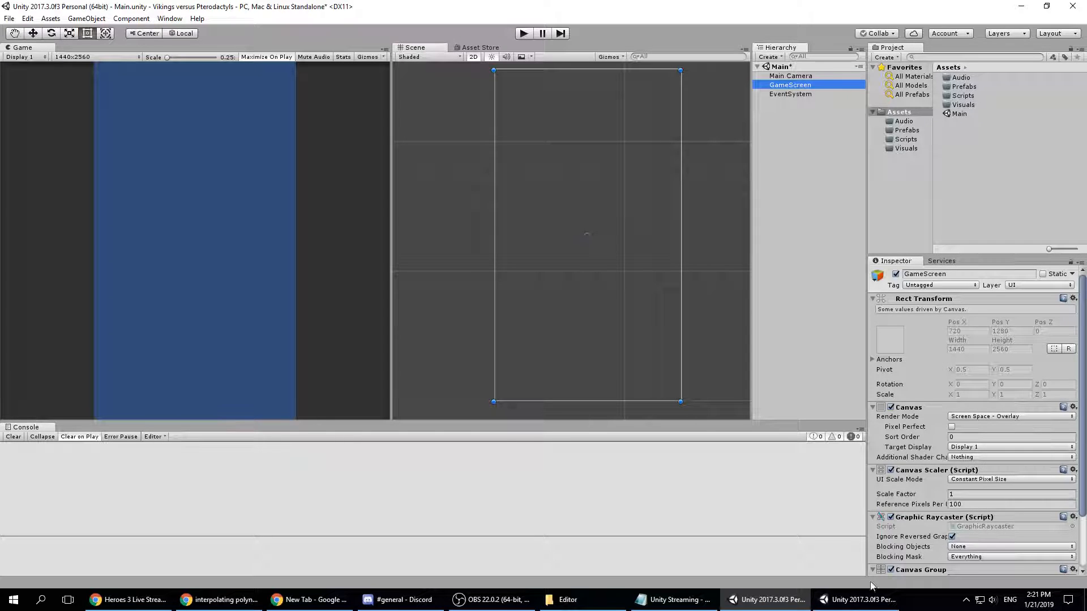
# - Compare the components of Eggyoke's GamePlay canvas with those of the GameScreen canvas, switching between the two projects
pyautogui.click(818, 604)
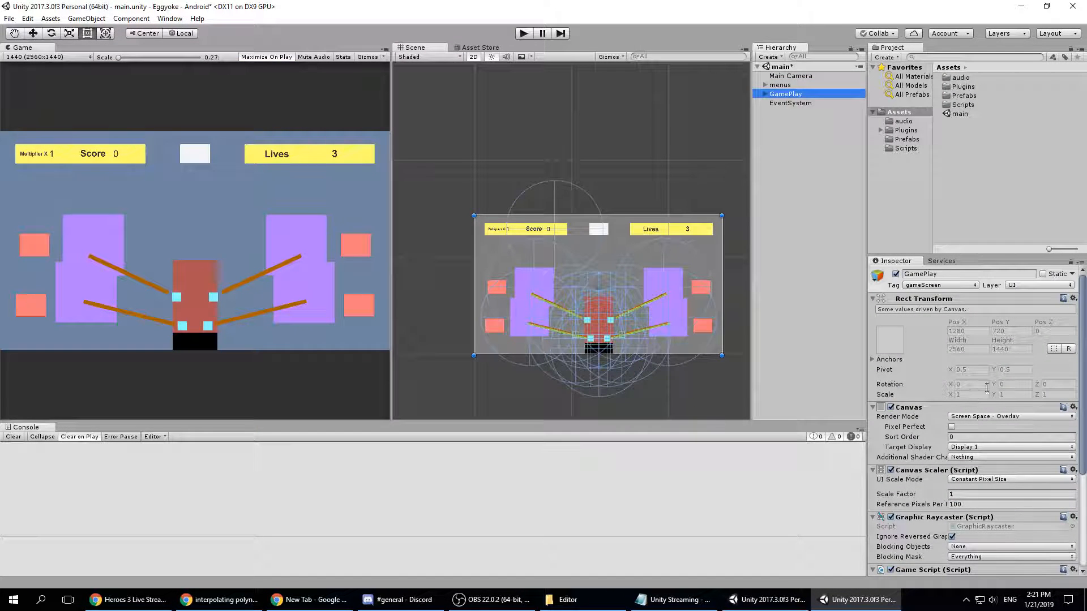
pyautogui.click(791, 604)
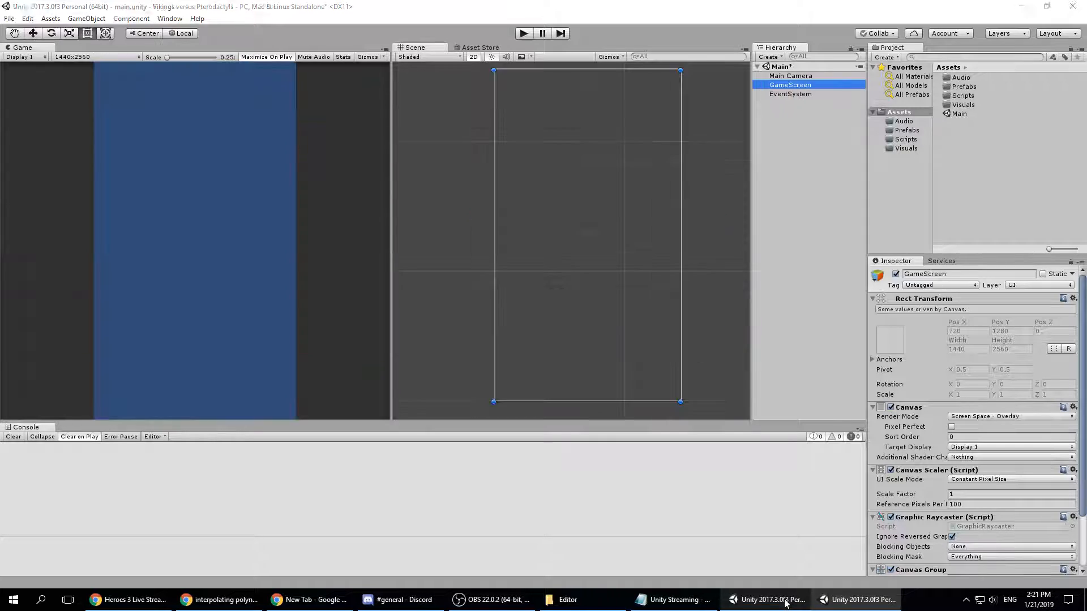
pyautogui.click(852, 606)
pyautogui.click(796, 602)
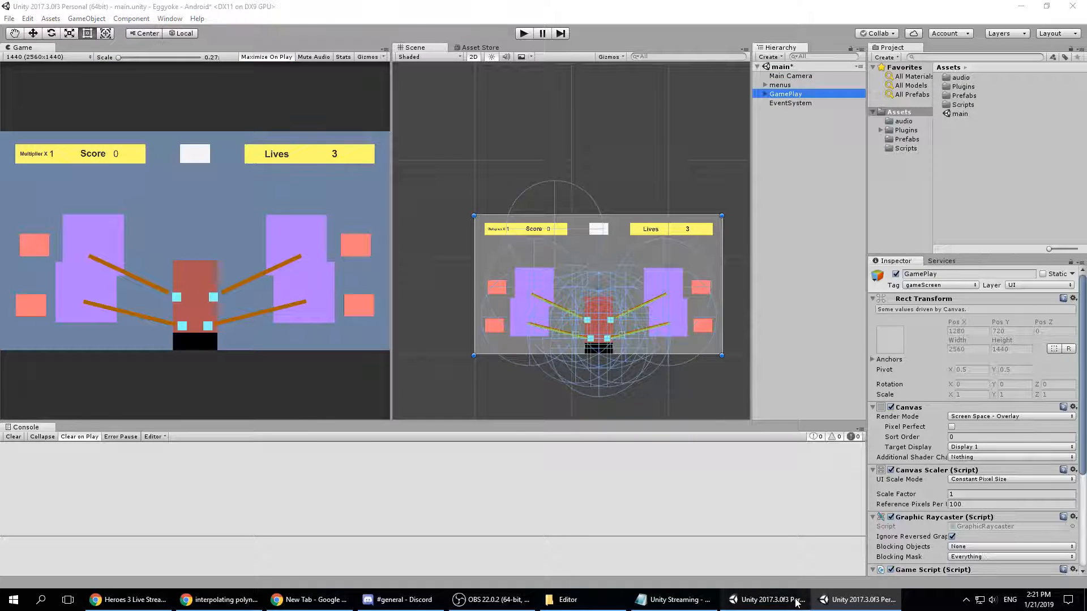
pyautogui.click(858, 605)
pyautogui.scroll(-4, 919, 436)
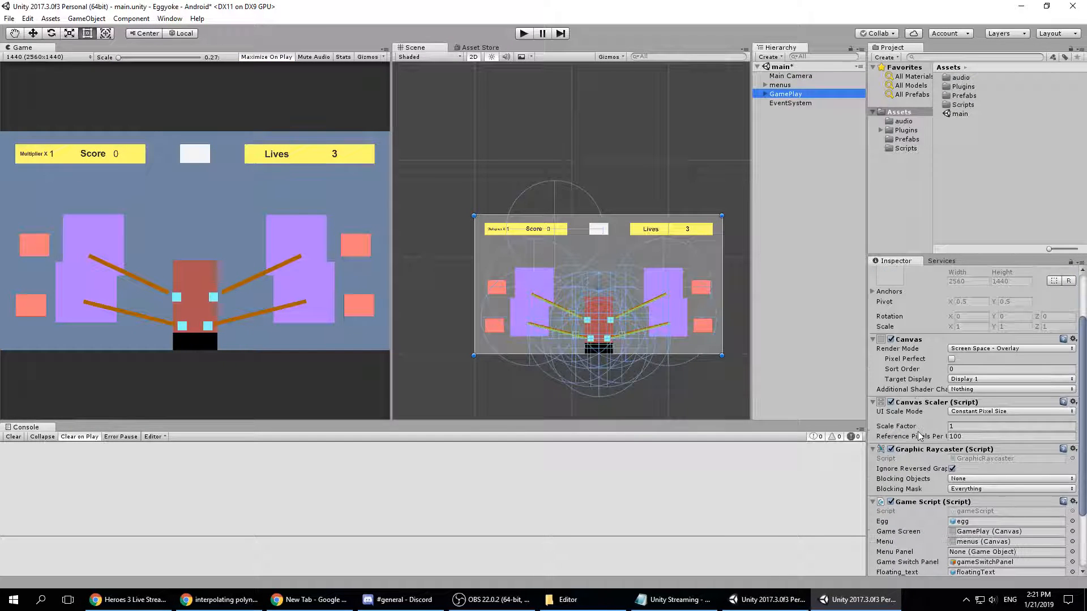
pyautogui.click(797, 605)
pyautogui.scroll(-3, 893, 502)
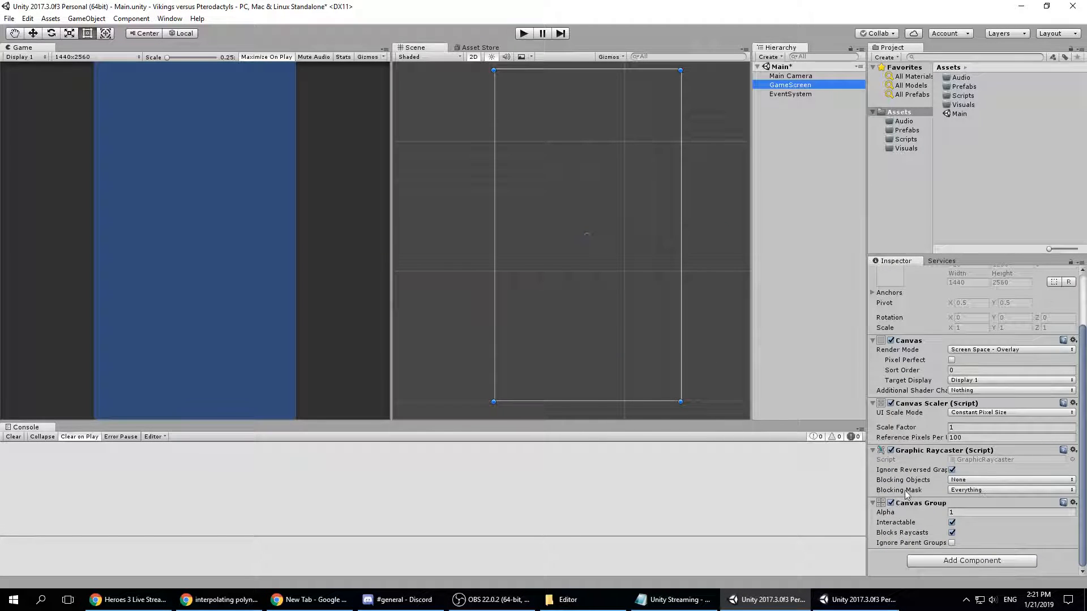
pyautogui.click(851, 604)
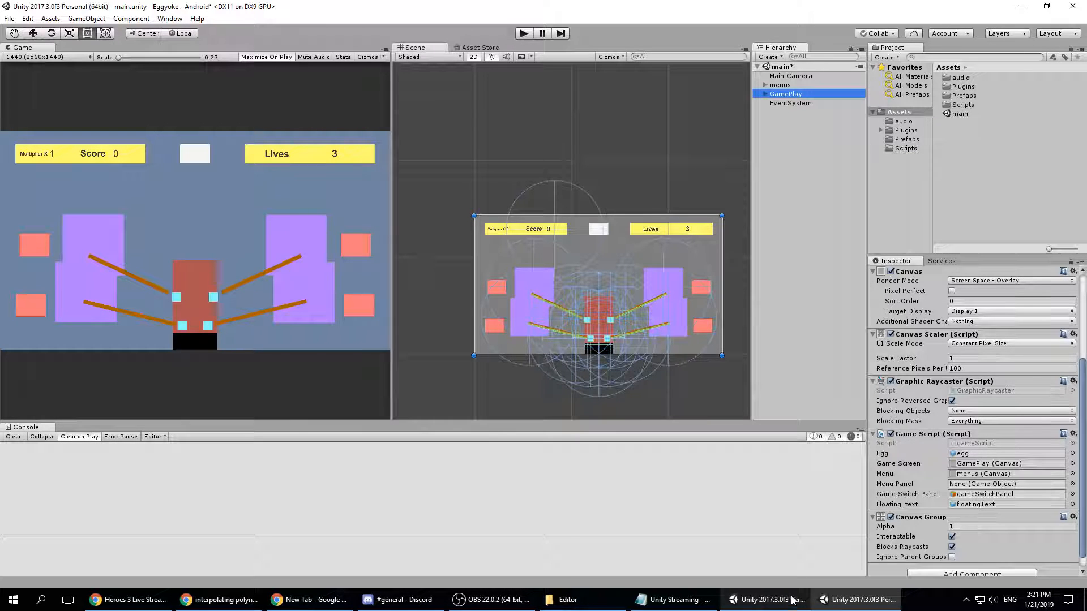
pyautogui.click(839, 604)
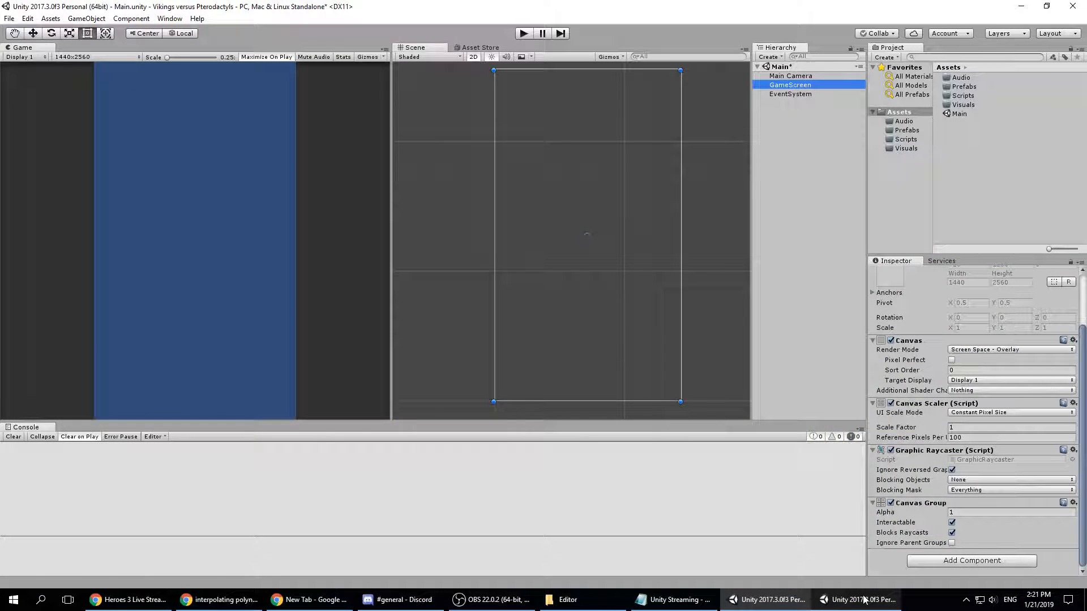
pyautogui.click(850, 603)
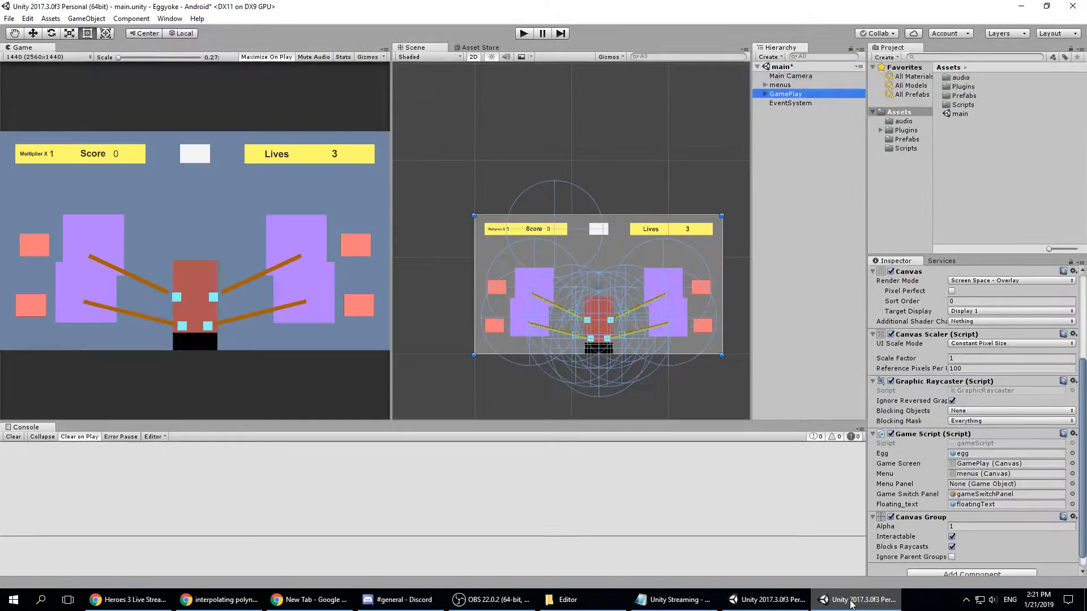
pyautogui.scroll(-1, 935, 533)
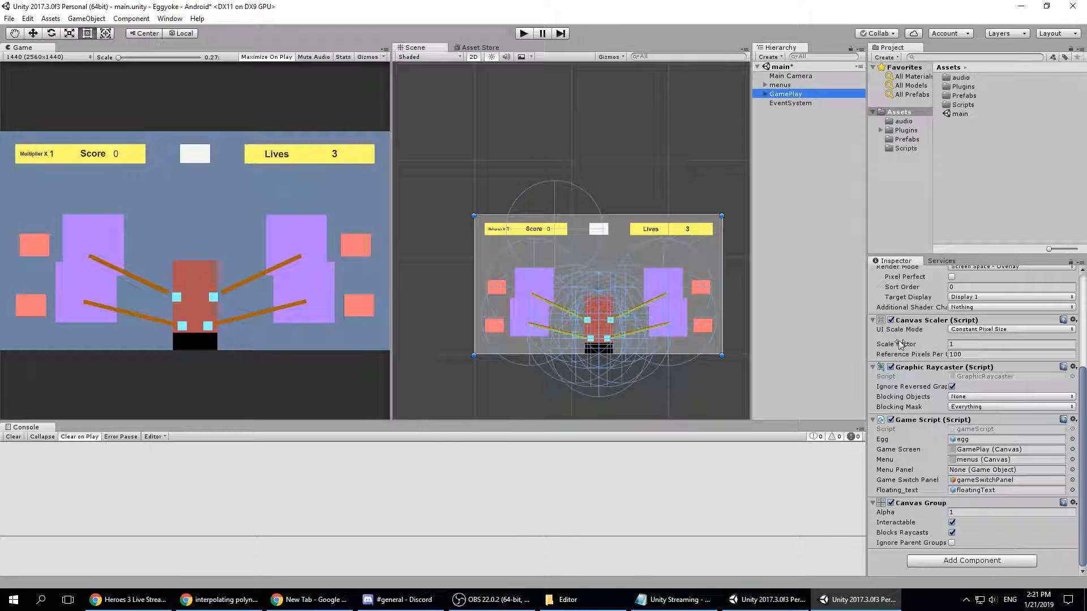
pyautogui.hotkey('alt', 'Tab')
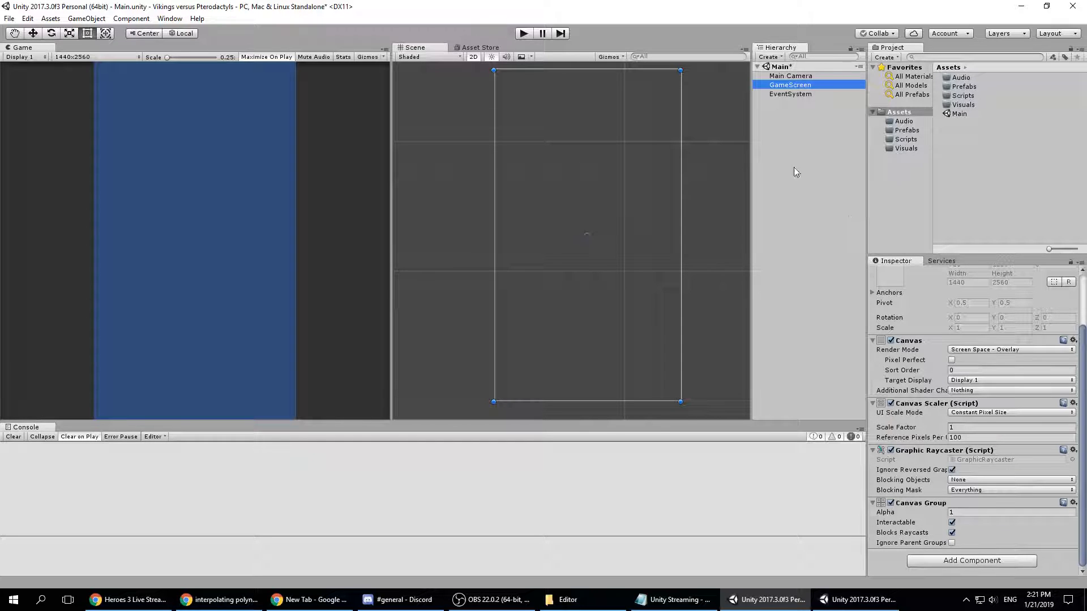
# - In Eggyoke, examine the children of GamePlay and menus, including the gameSwitchPanel's components and child objects
pyautogui.click(858, 600)
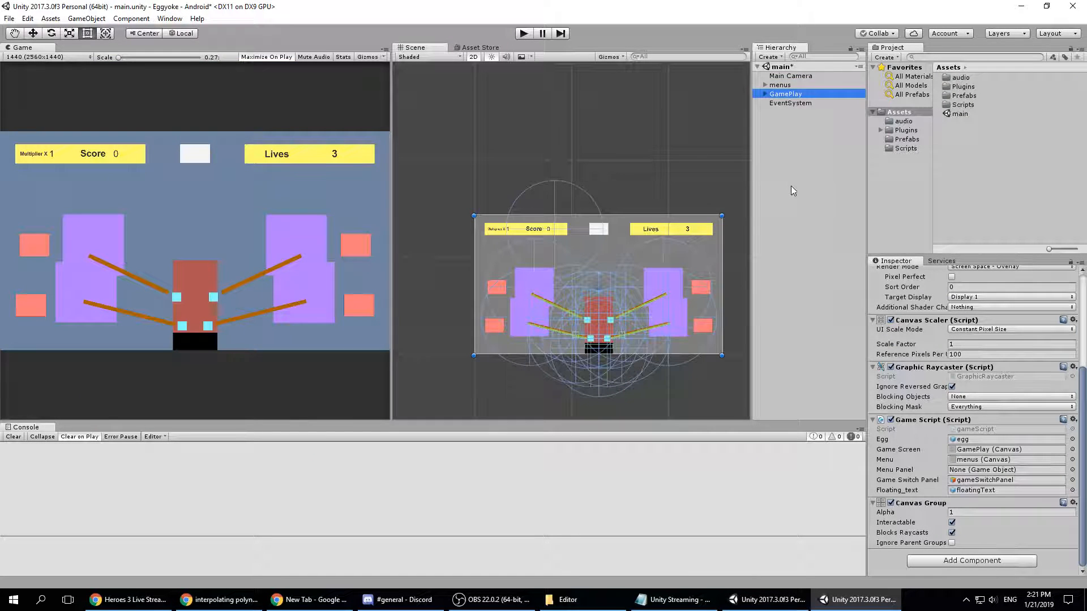
pyautogui.click(765, 94)
pyautogui.click(779, 85)
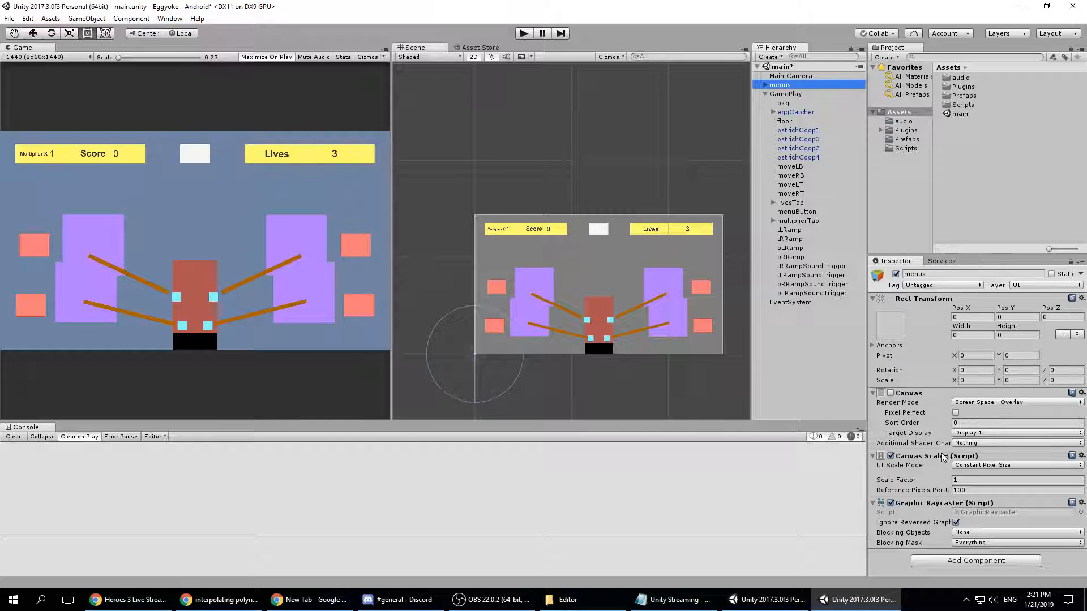
pyautogui.click(765, 84)
pyautogui.click(783, 95)
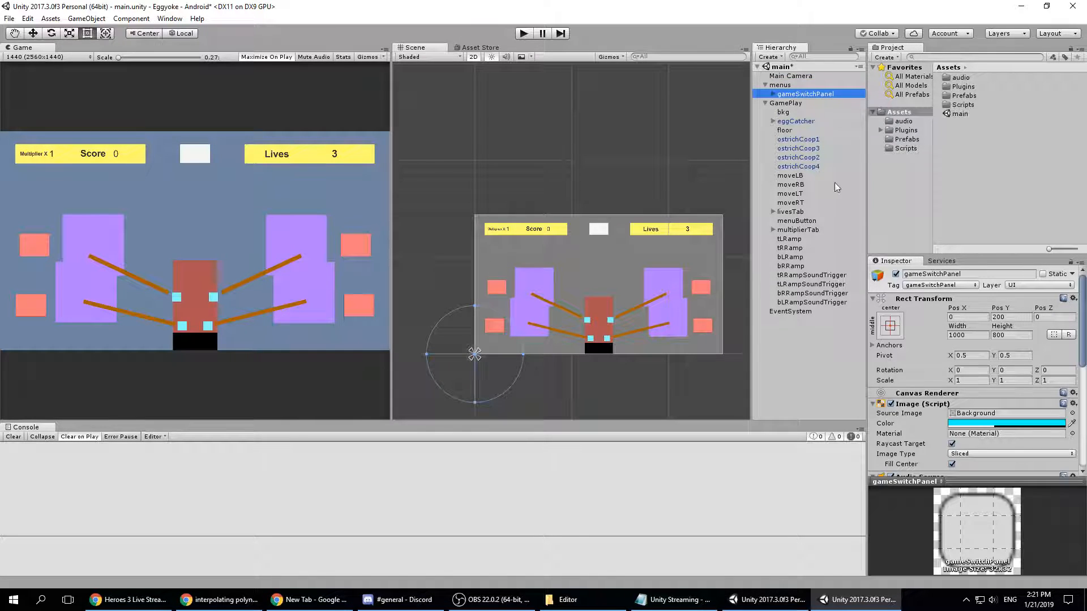
pyautogui.scroll(-5, 908, 363)
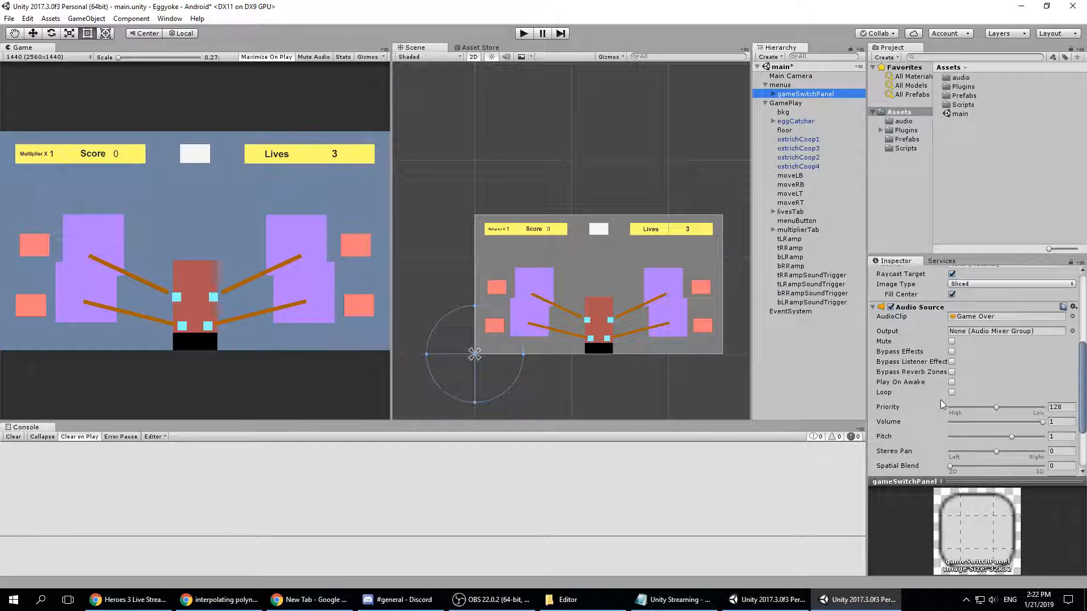
pyautogui.scroll(5, 940, 399)
pyautogui.click(773, 93)
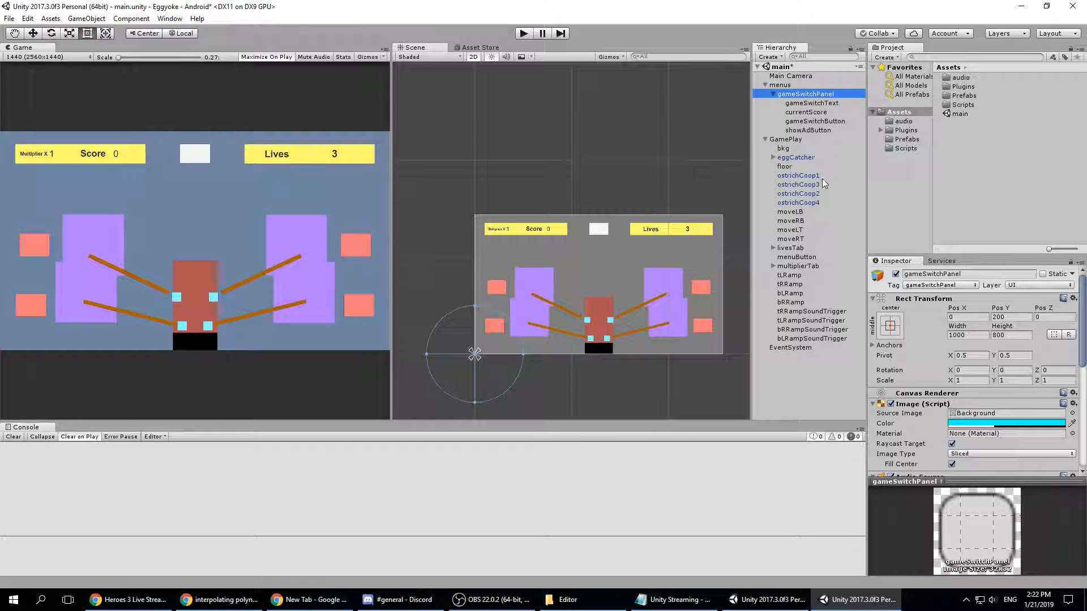
pyautogui.click(780, 85)
pyautogui.click(765, 85)
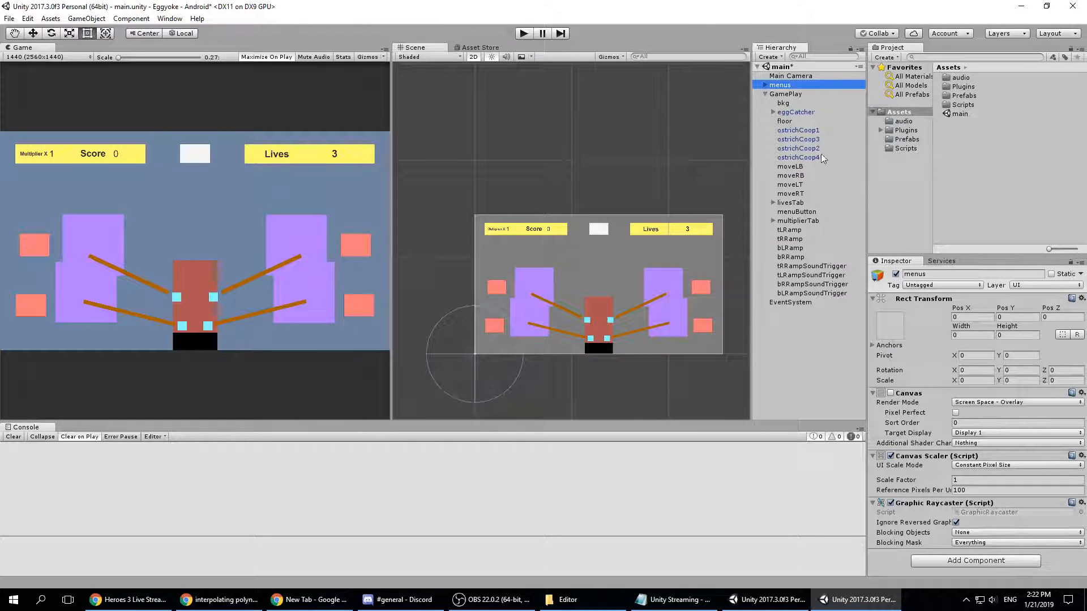
# - Inspect the GamePlay canvas's components and the Rect Transform, layer and Image settings of its bkg child
pyautogui.click(788, 94)
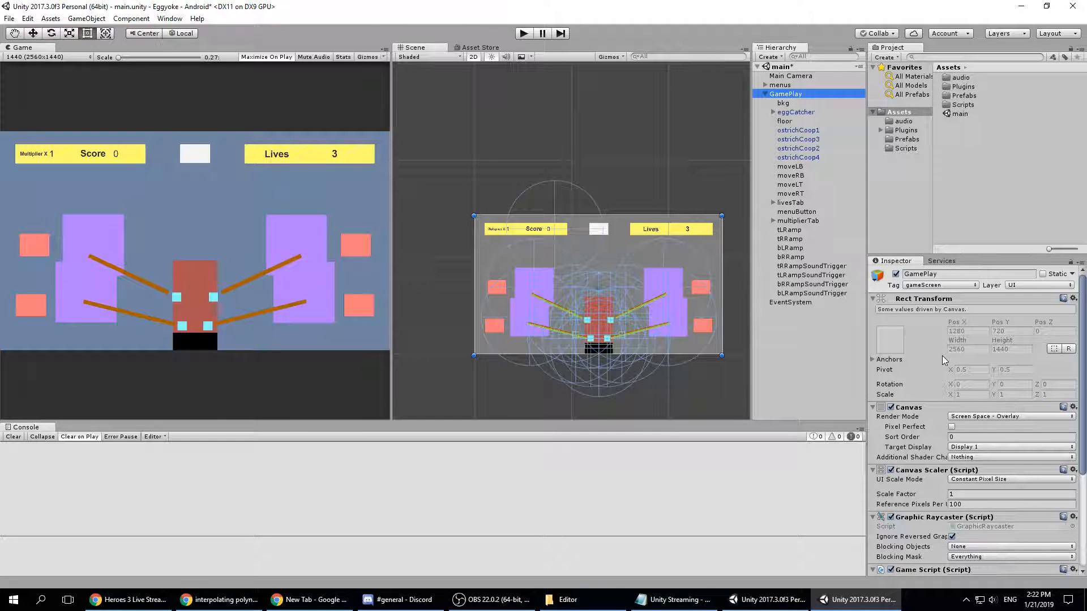
pyautogui.scroll(-4, 943, 353)
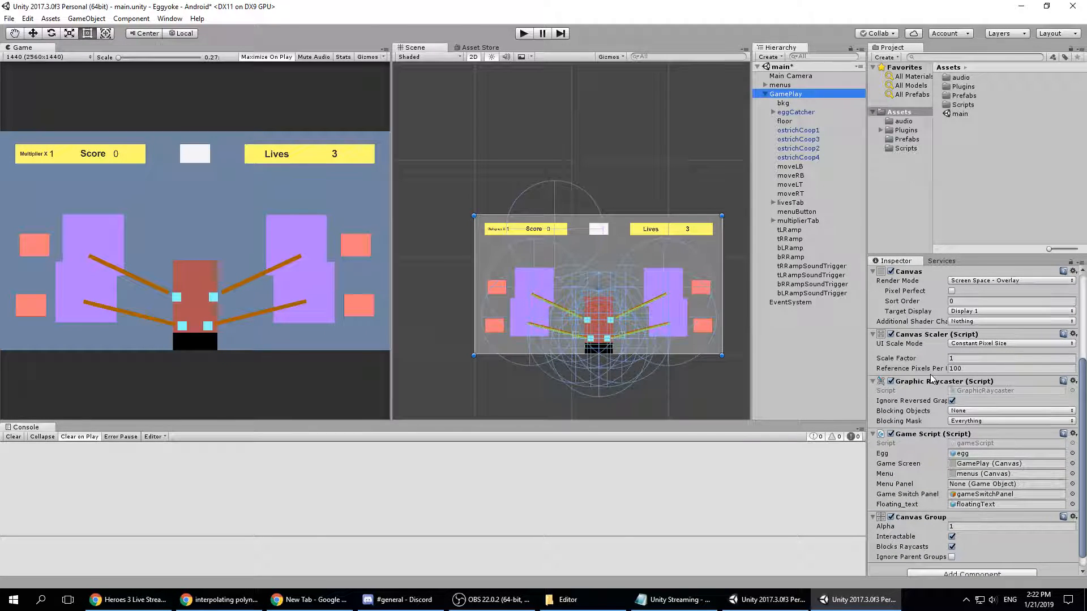
pyautogui.click(784, 103)
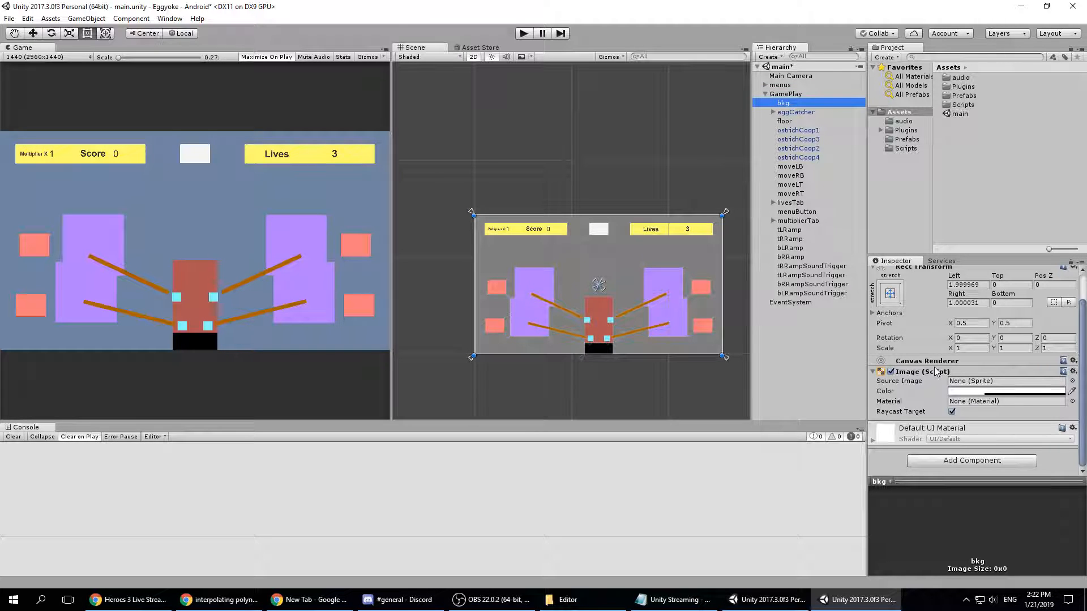
pyautogui.scroll(1, 935, 372)
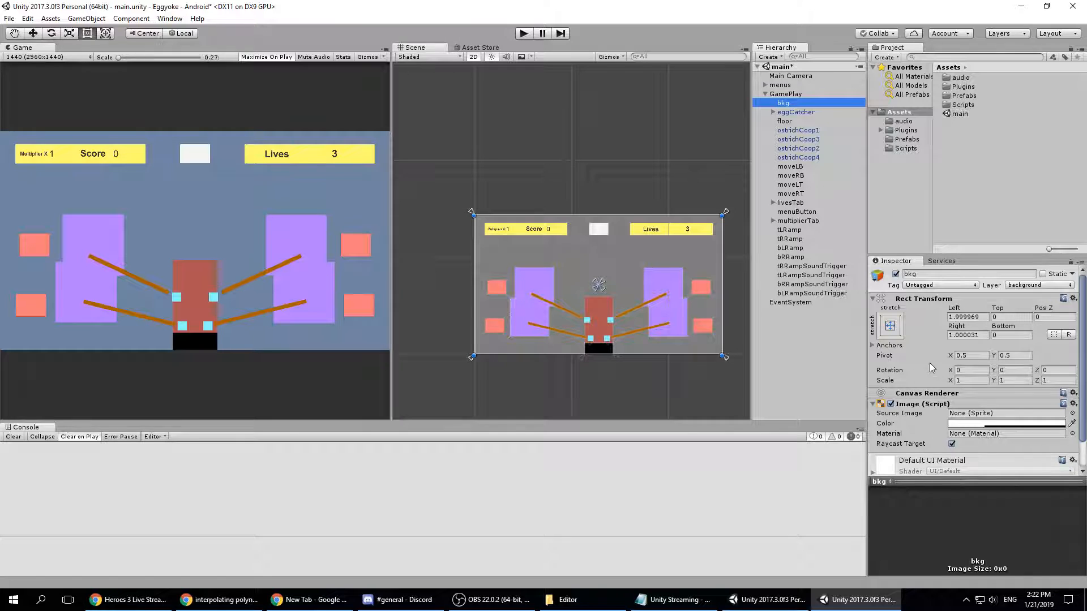
# - Switch to the Vikings versus Pterodactyls project and add a UI Image as a child of the GameScreen canvas
pyautogui.click(768, 600)
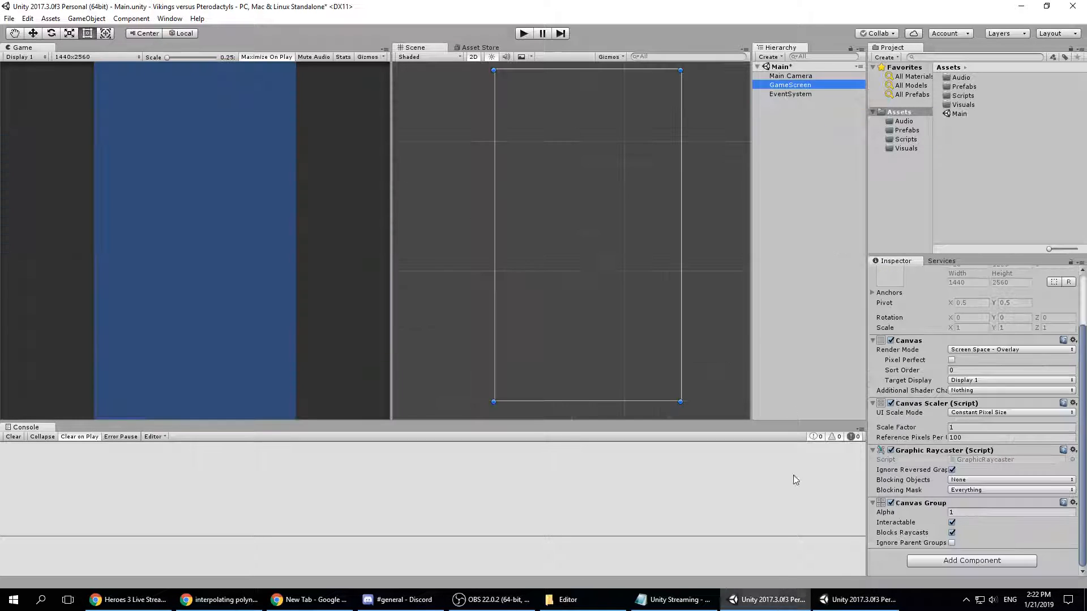
pyautogui.rightClick(790, 85)
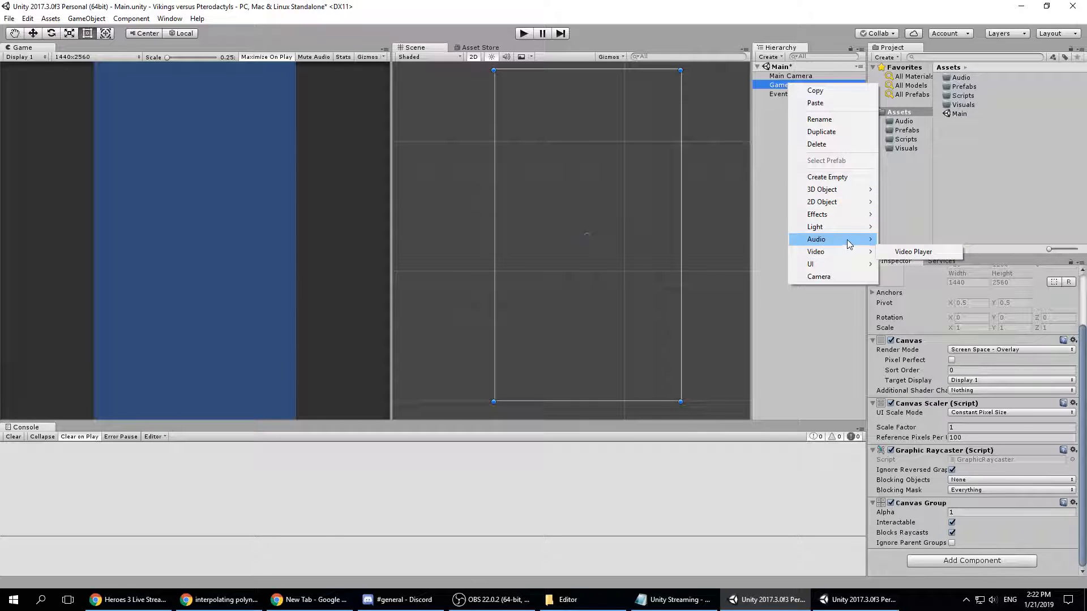
pyautogui.moveTo(852, 264)
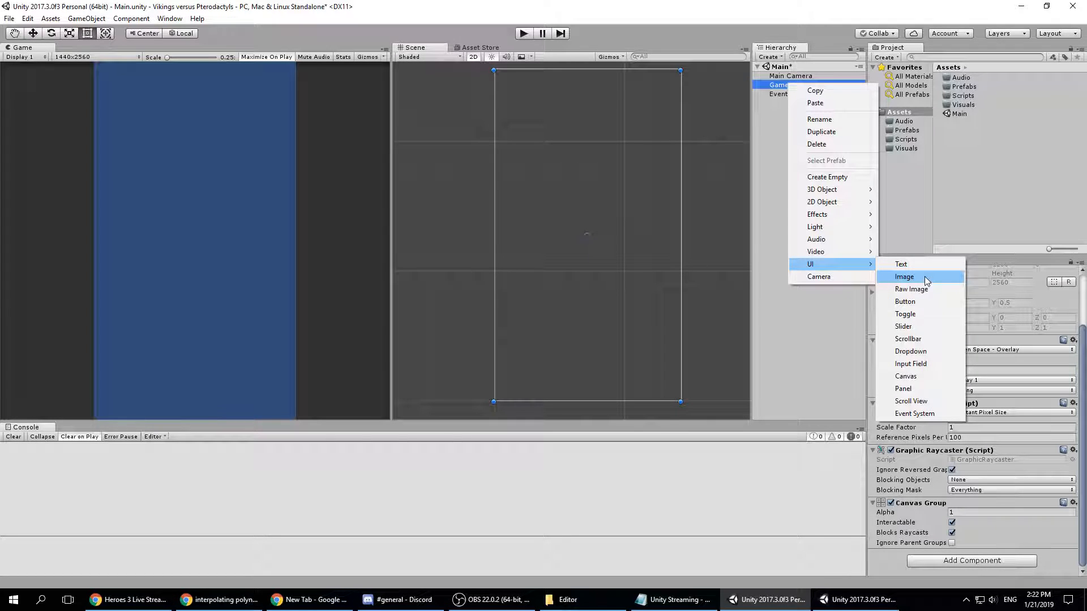
pyautogui.click(925, 276)
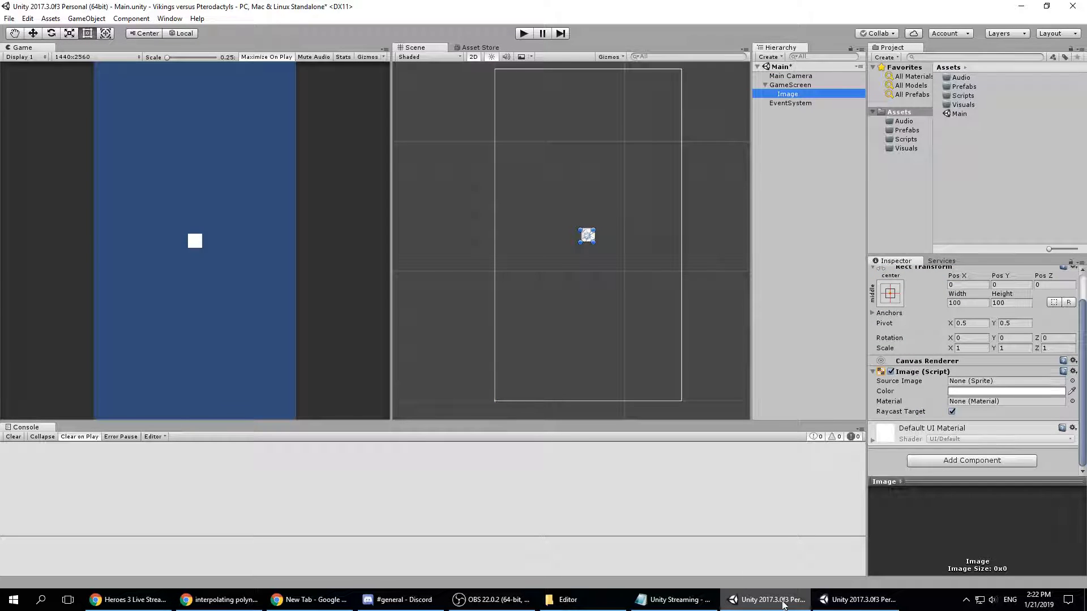
# - Recheck the bkg settings in Eggyoke, then set the new image's width to 1440 and height to 2560 in Vikings versus Pterodactyls
pyautogui.click(857, 600)
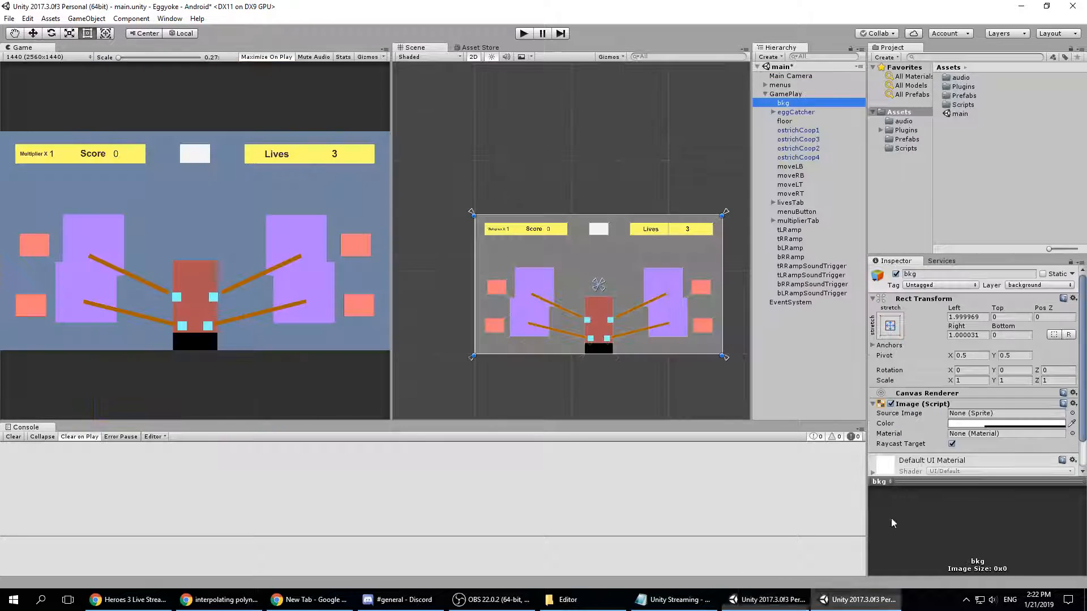
pyautogui.click(767, 600)
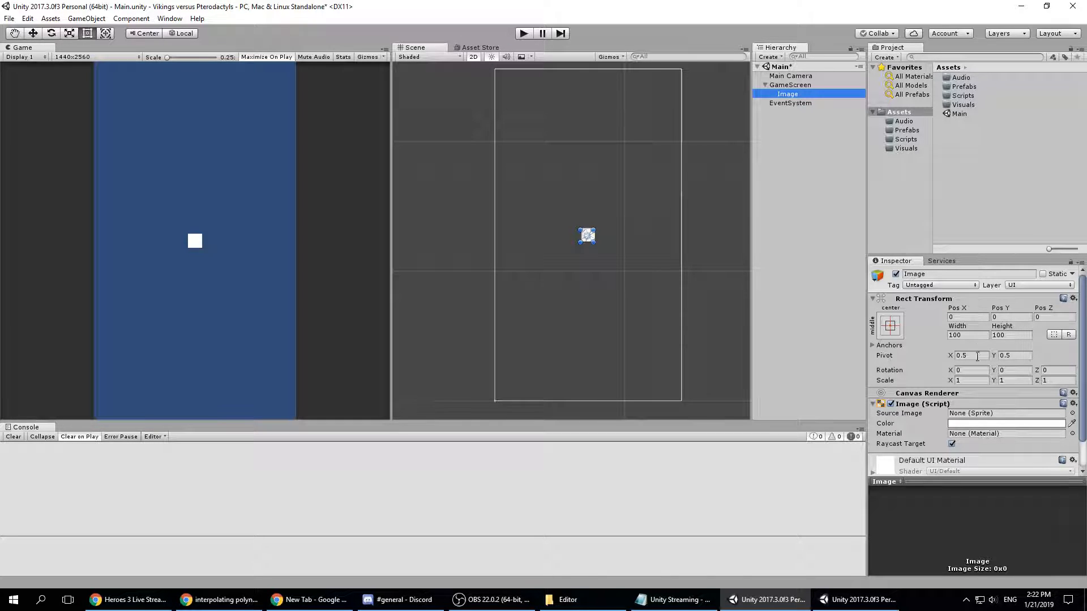
pyautogui.click(973, 334)
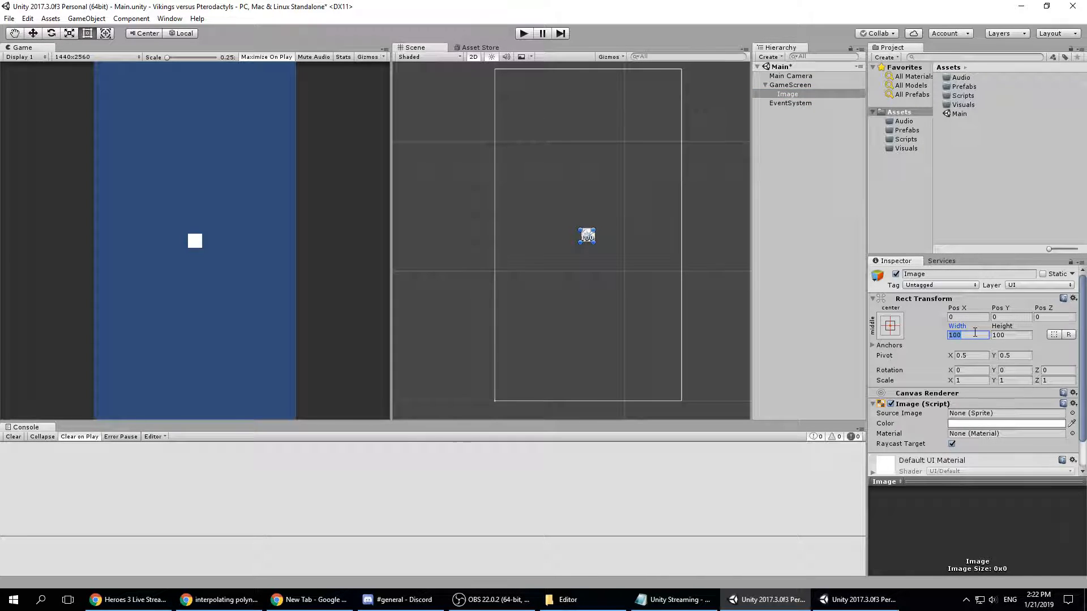
pyautogui.write('1440')
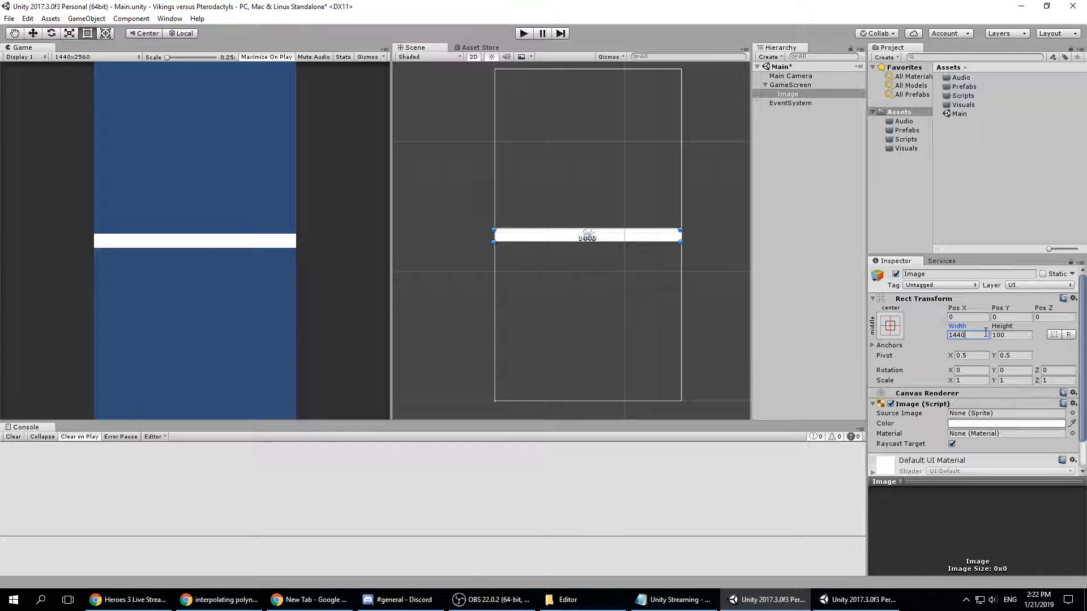
pyautogui.click(1015, 336)
pyautogui.write('2560')
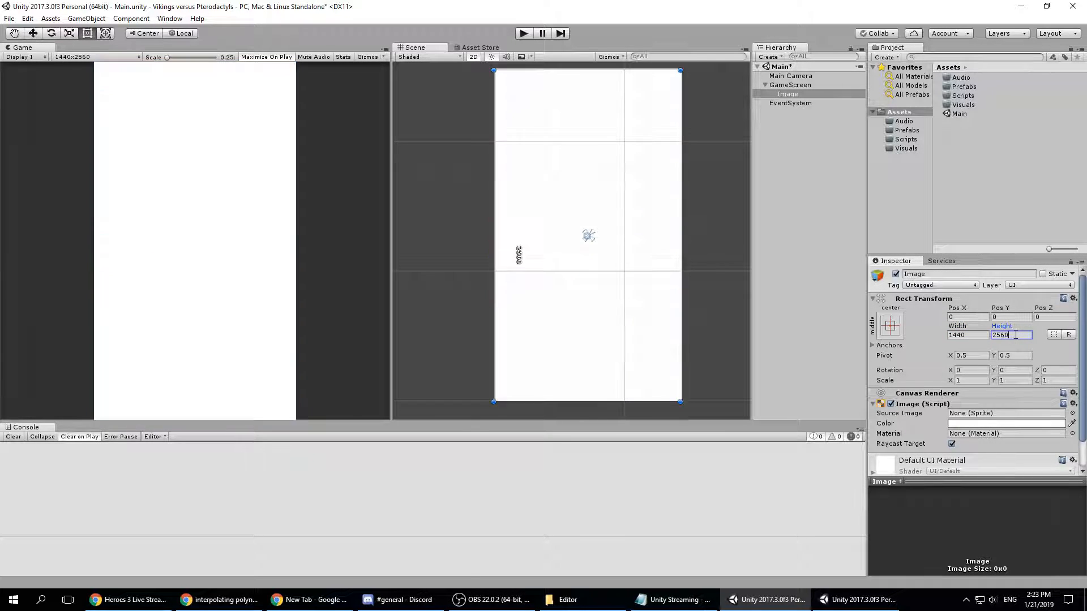
# - Set the image's anchor preset to stretch both horizontally and vertically
pyautogui.click(890, 327)
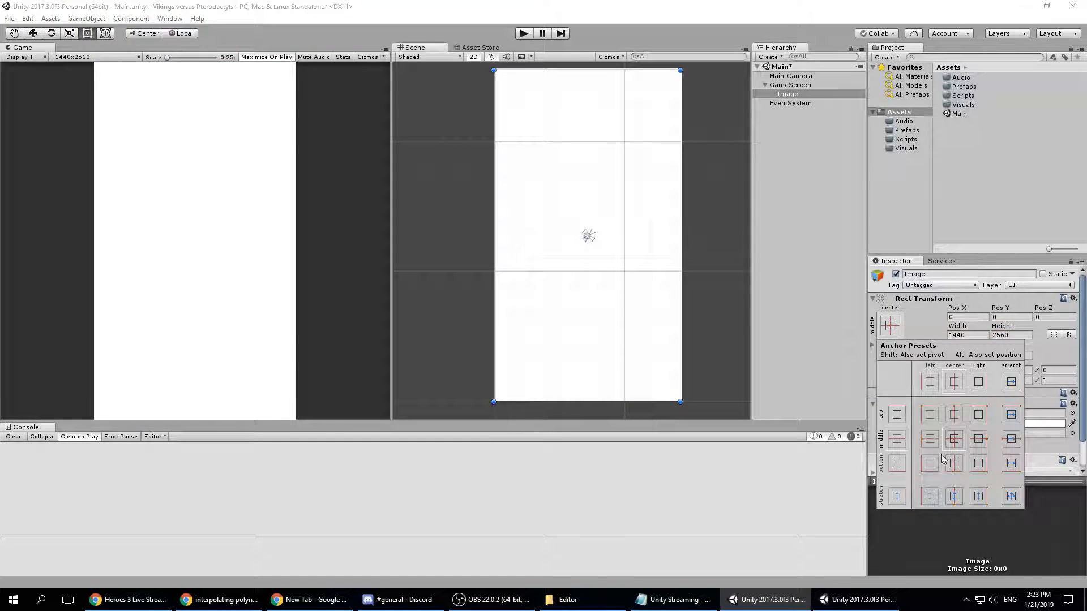
pyautogui.click(1013, 496)
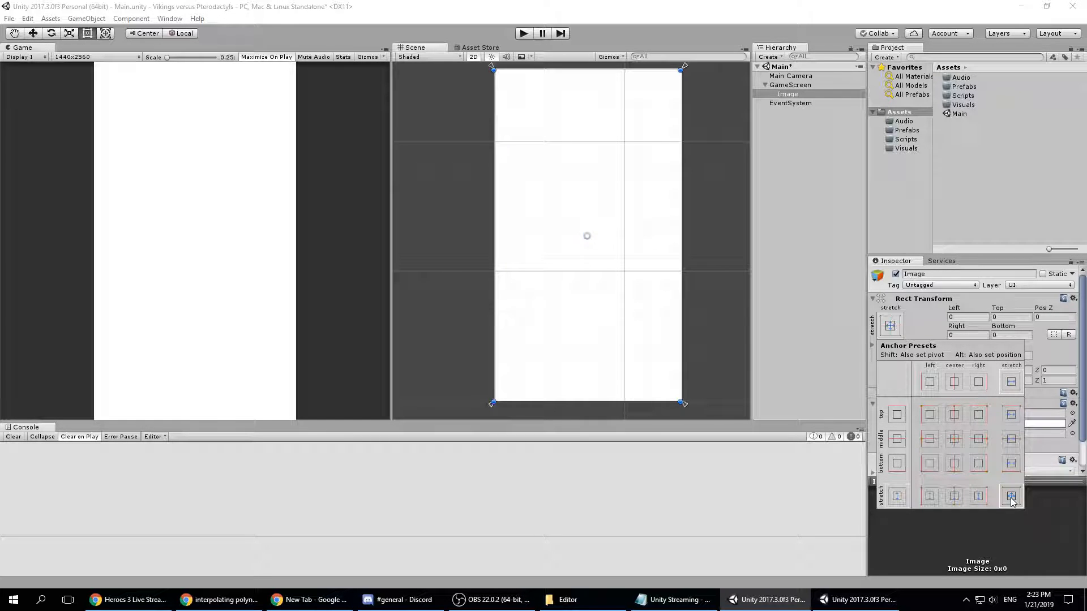
pyautogui.click(921, 326)
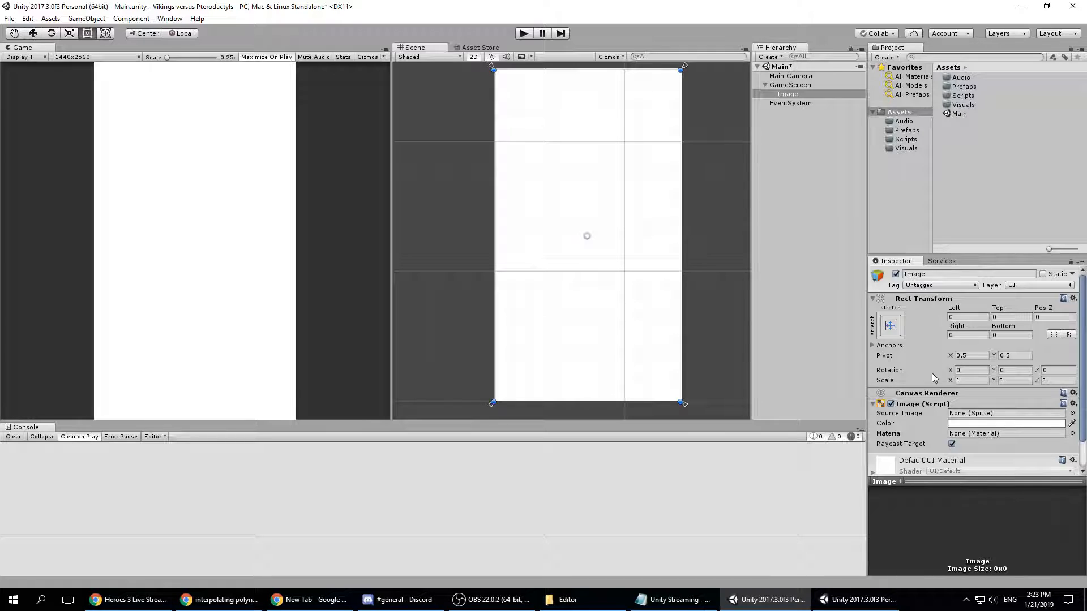
# - Change the image's color to dark gray 5E5E5E and save the scene
pyautogui.scroll(-2, 957, 380)
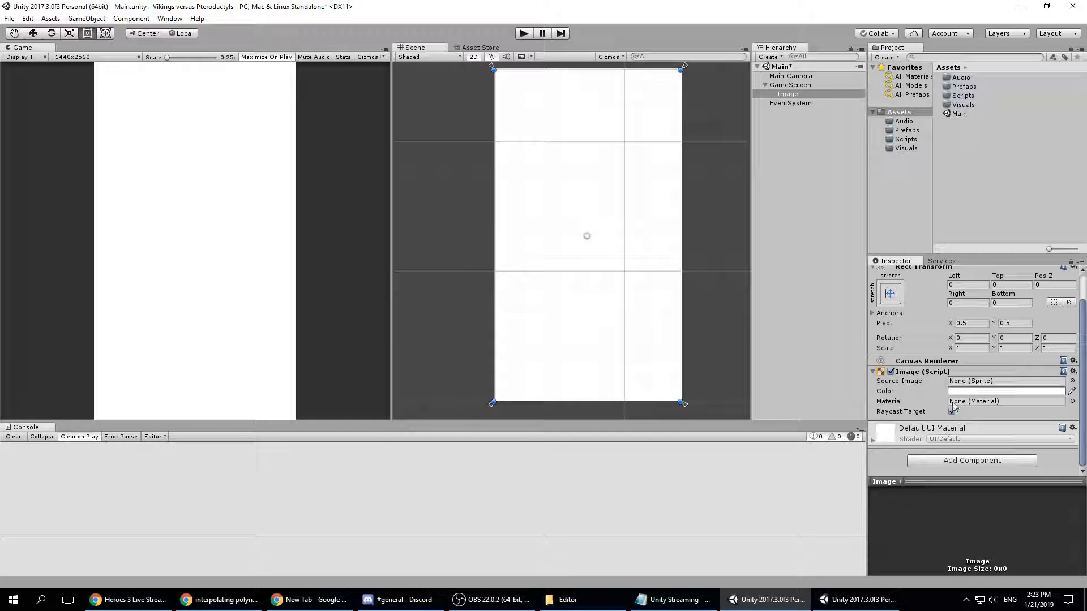
pyautogui.click(1002, 391)
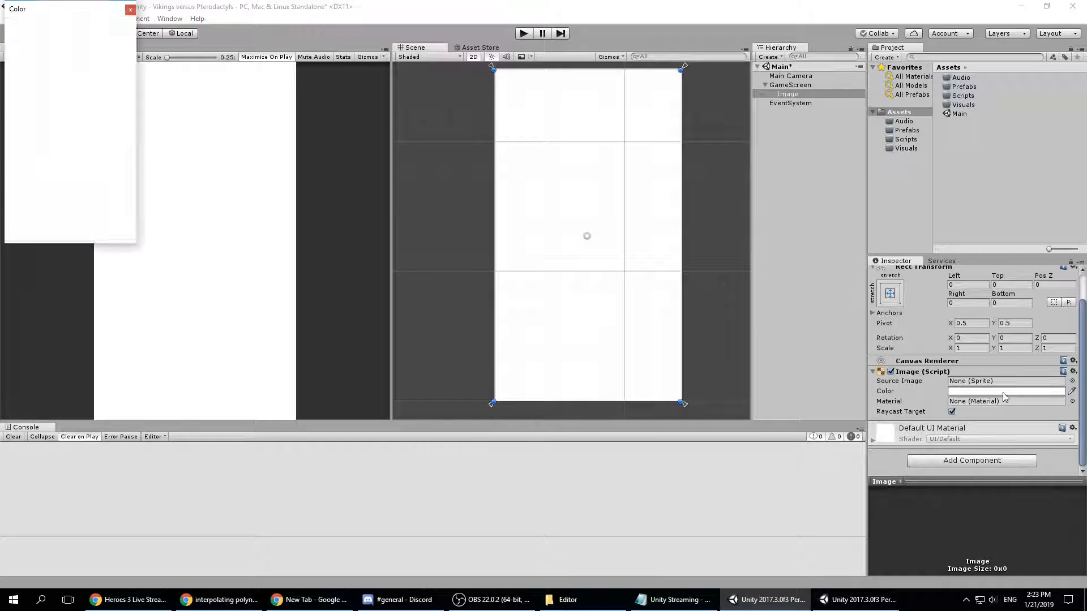
pyautogui.moveTo(117, 61); pyautogui.dragTo(115, 109)
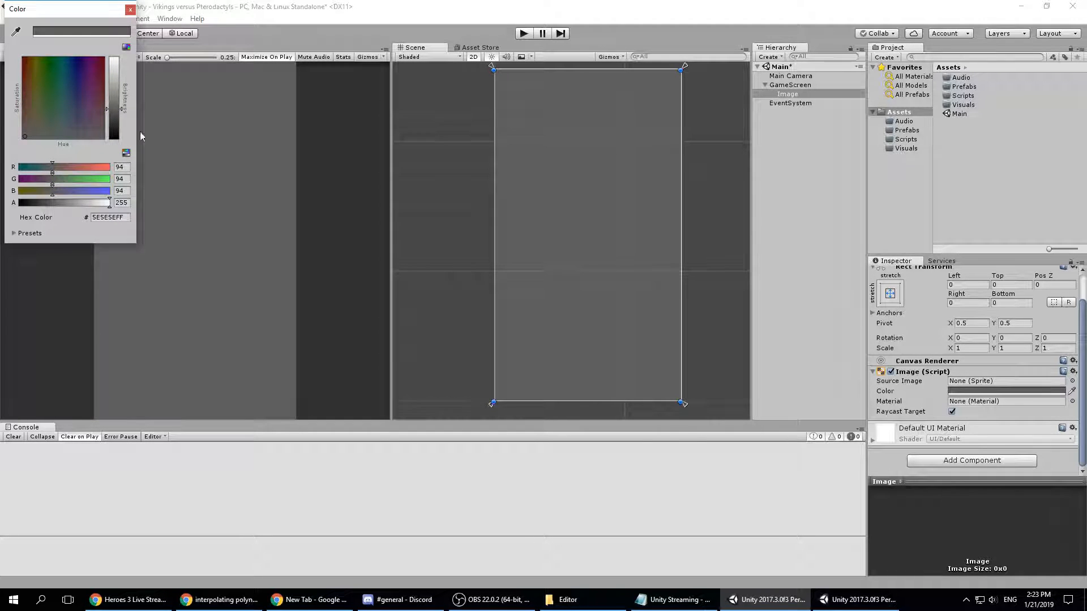
pyautogui.click(129, 10)
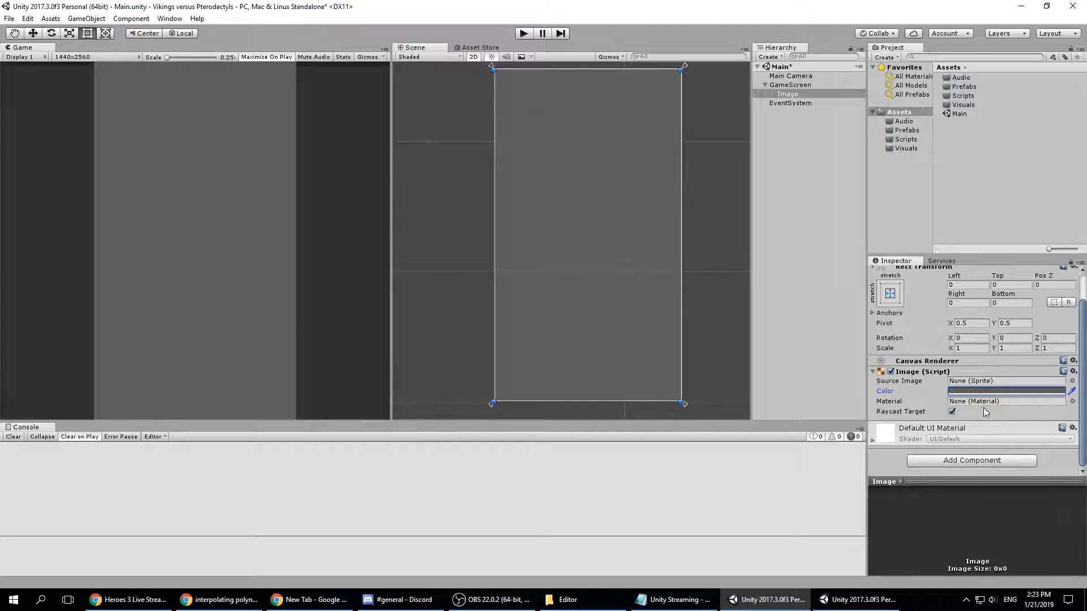
pyautogui.hotkey('ctrl', 's')
# - Rename the full-screen image as bkg
pyautogui.scroll(2, 976, 402)
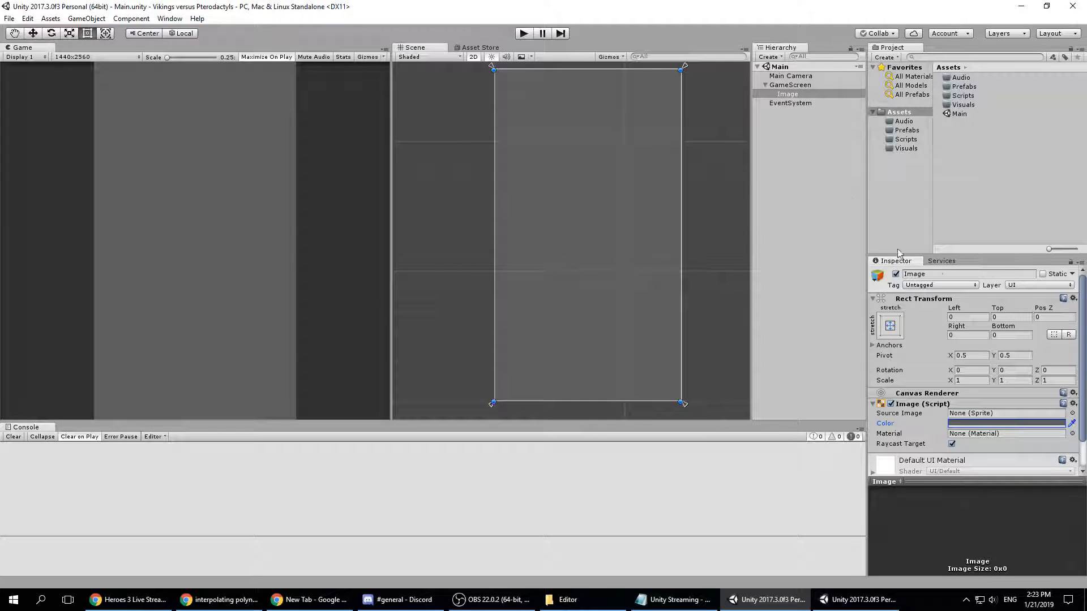
pyautogui.click(936, 271)
pyautogui.write('bkg')
pyautogui.press('Return')
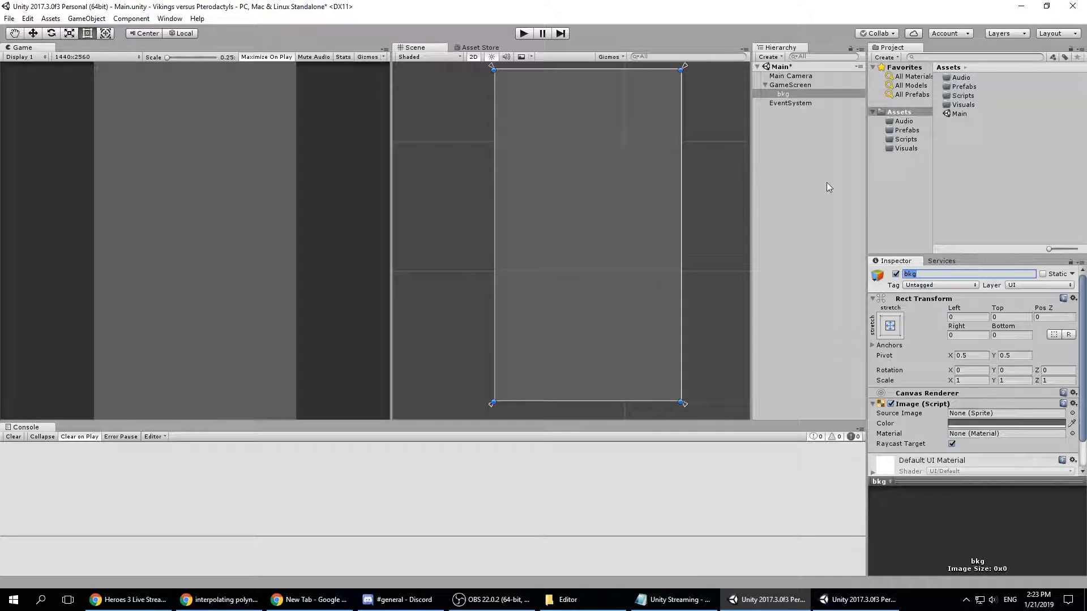
# - Add a UI Image as a child of the bkg object
pyautogui.rightClick(802, 95)
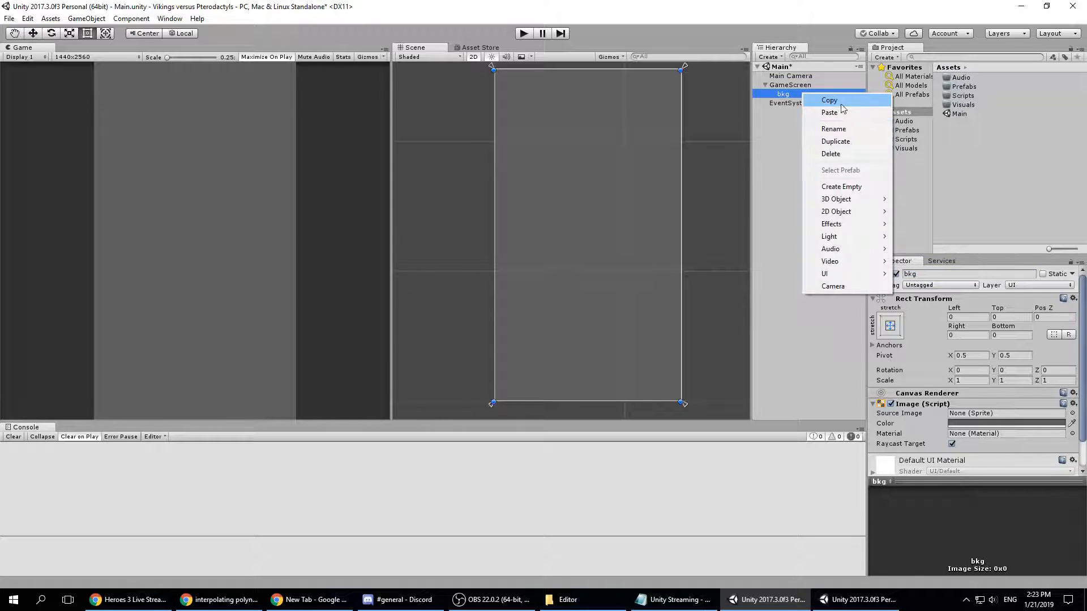
pyautogui.moveTo(847, 274)
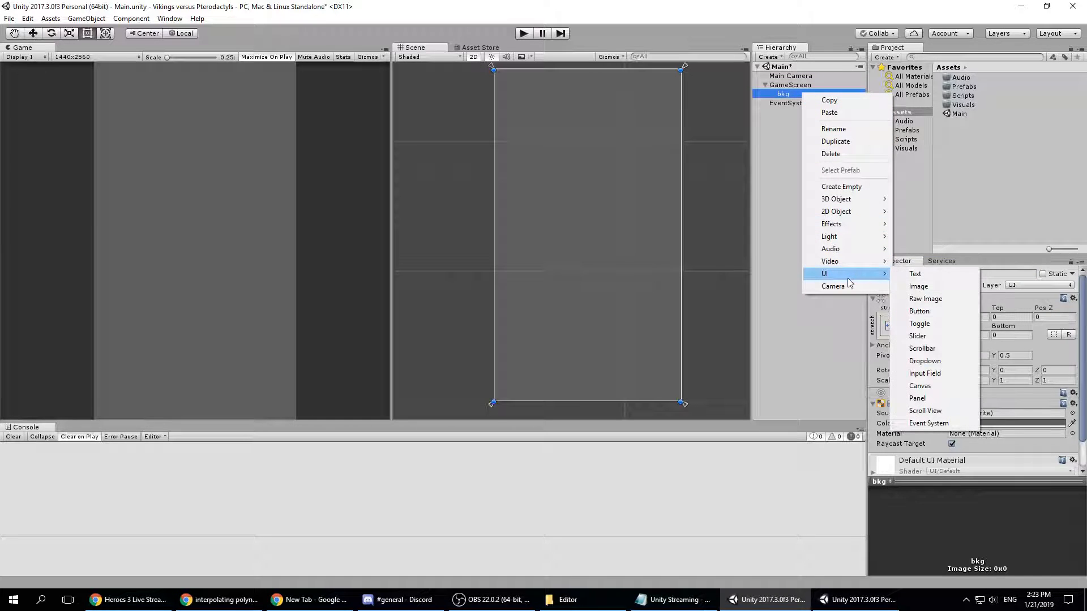
pyautogui.click(929, 286)
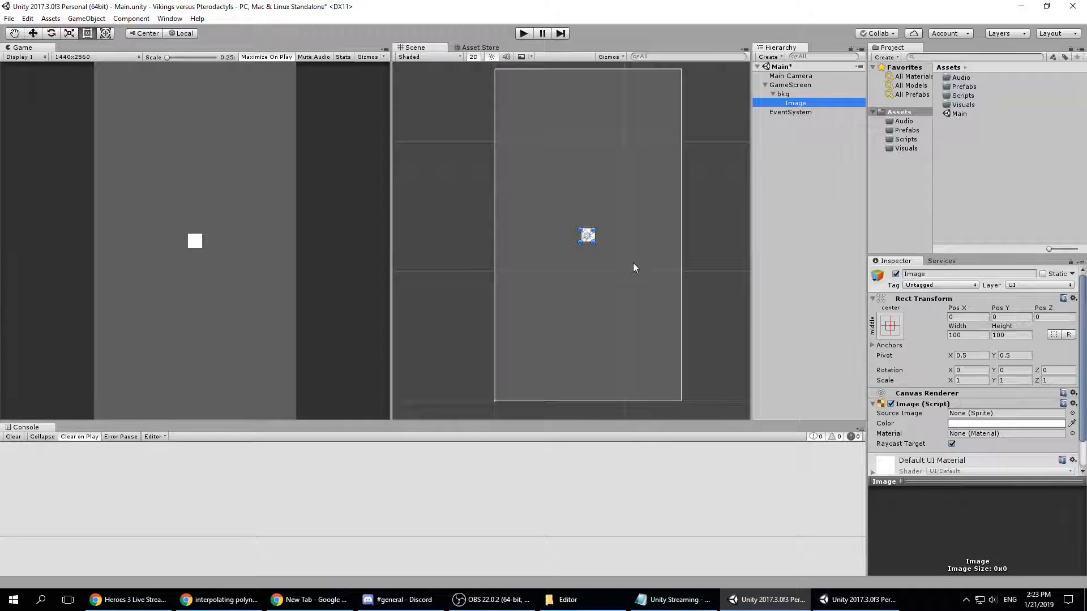
# - Move the new child image into the lower-left corner of the canvas in the scene
pyautogui.scroll(4, 599, 243)
pyautogui.moveTo(588, 231); pyautogui.dragTo(595, 302)
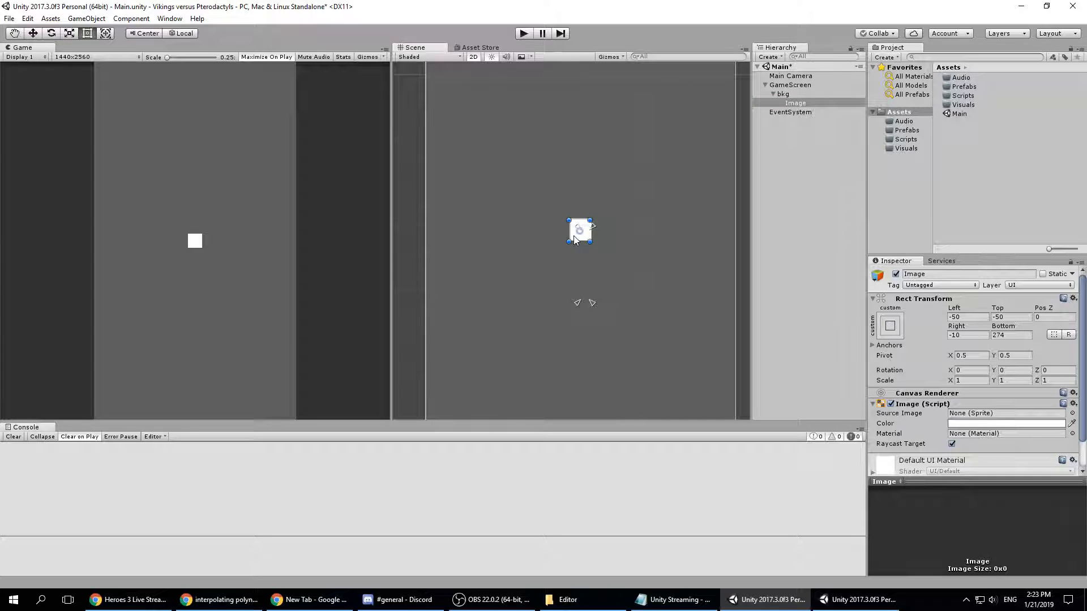
pyautogui.moveTo(572, 236); pyautogui.dragTo(536, 376)
pyautogui.scroll(-1, 636, 372)
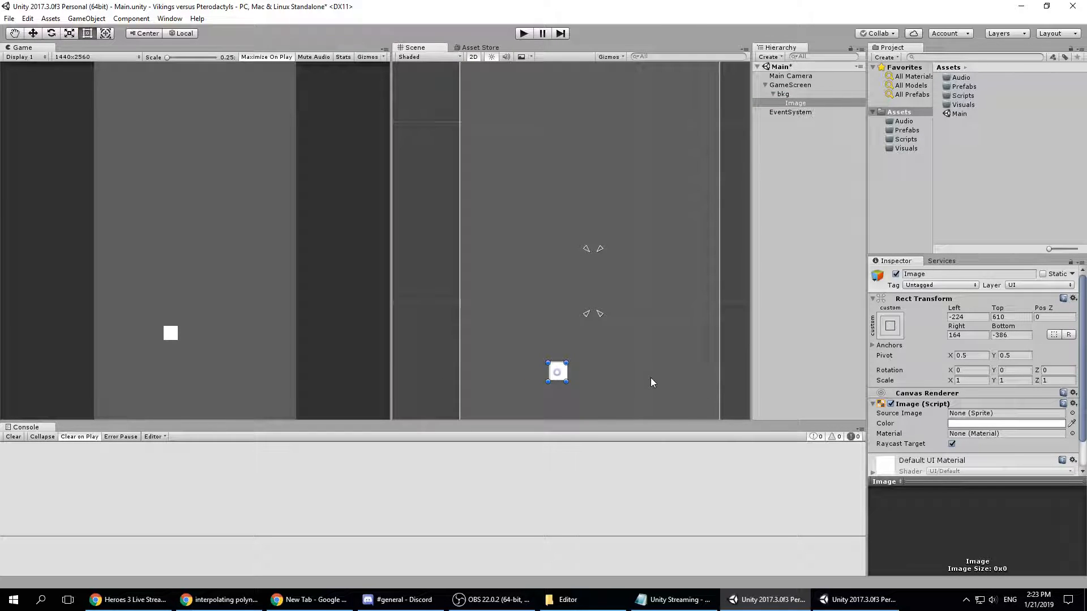
pyautogui.moveTo(650, 378); pyautogui.dragTo(635, 225, button='middle')
pyautogui.moveTo(540, 226); pyautogui.dragTo(451, 329)
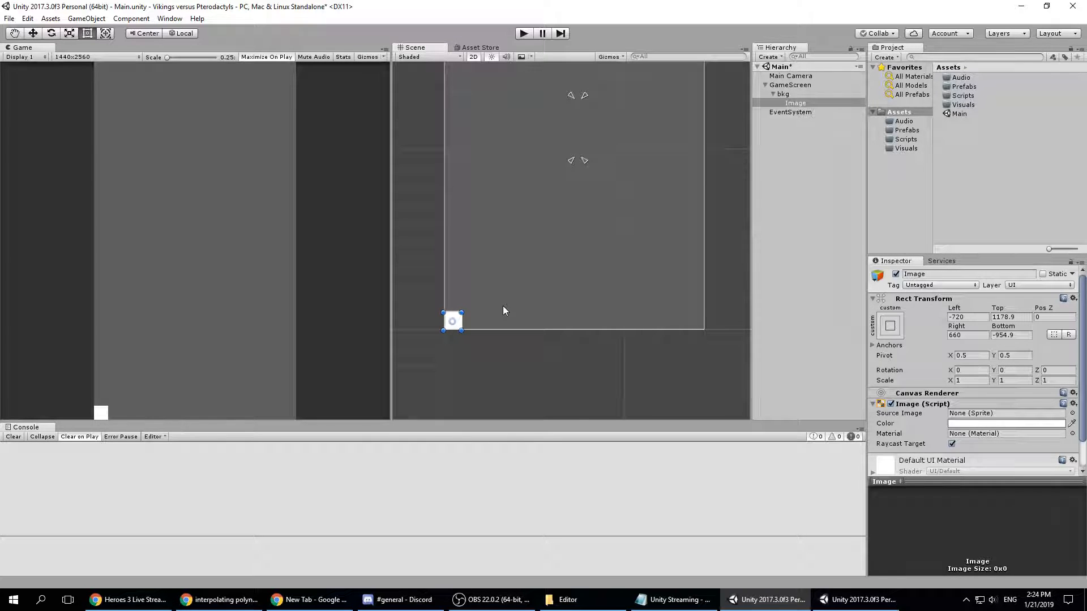
# - Enlarge the child image into a taller strip spanning the full width of the canvas's bottom edge
pyautogui.scroll(-2, 594, 219)
pyautogui.moveTo(612, 231); pyautogui.dragTo(582, 291, button='middle')
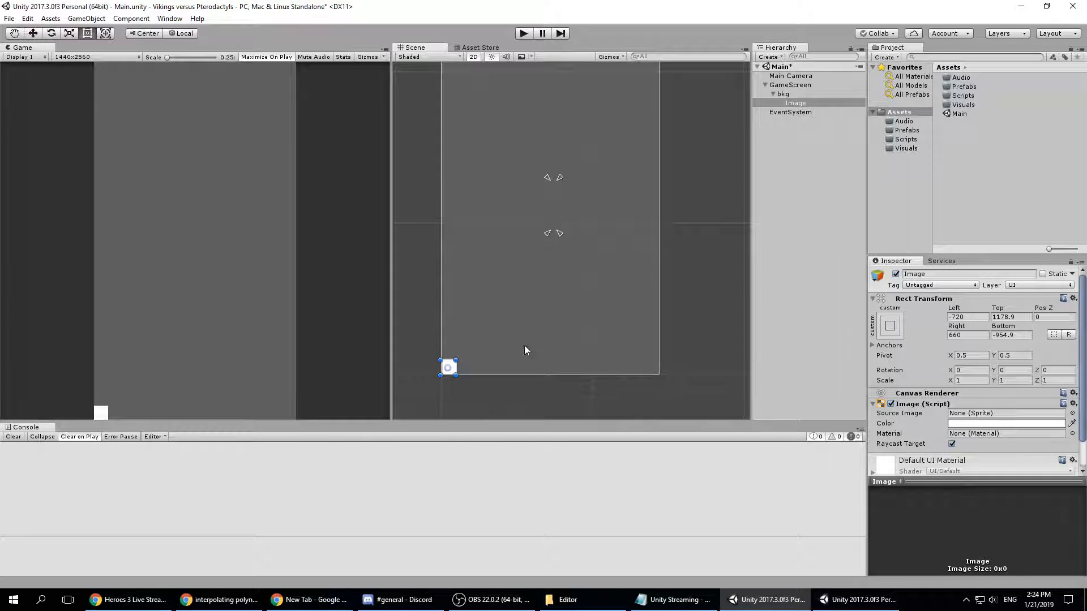
pyautogui.moveTo(456, 360); pyautogui.dragTo(658, 327)
pyautogui.scroll(-2, 686, 189)
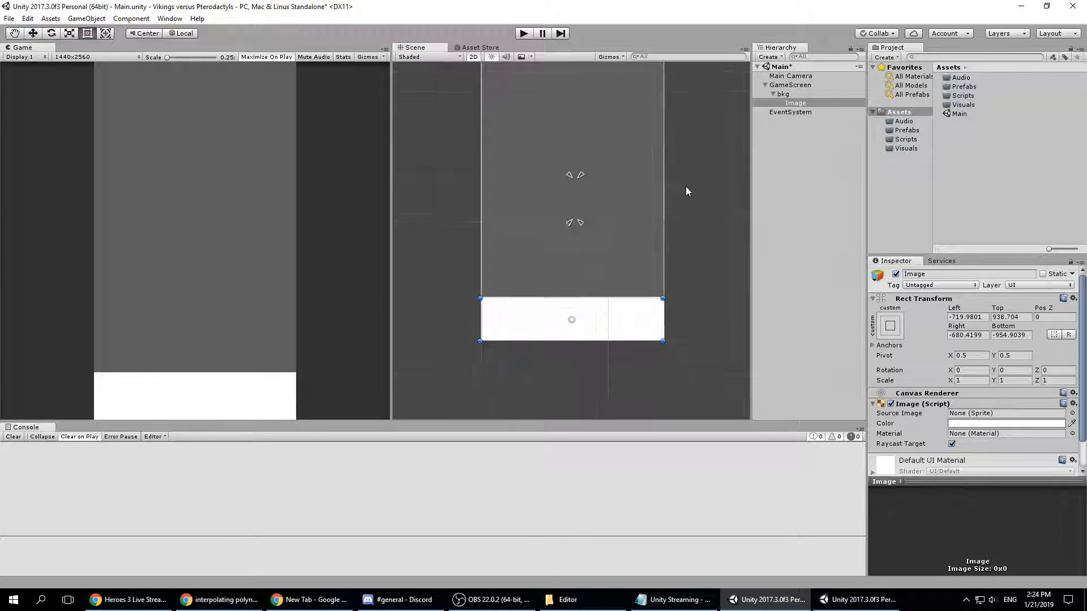
# - Reposition the strip's anchors so they sit at its own four corners
pyautogui.moveTo(686, 189); pyautogui.dragTo(682, 261, button='middle')
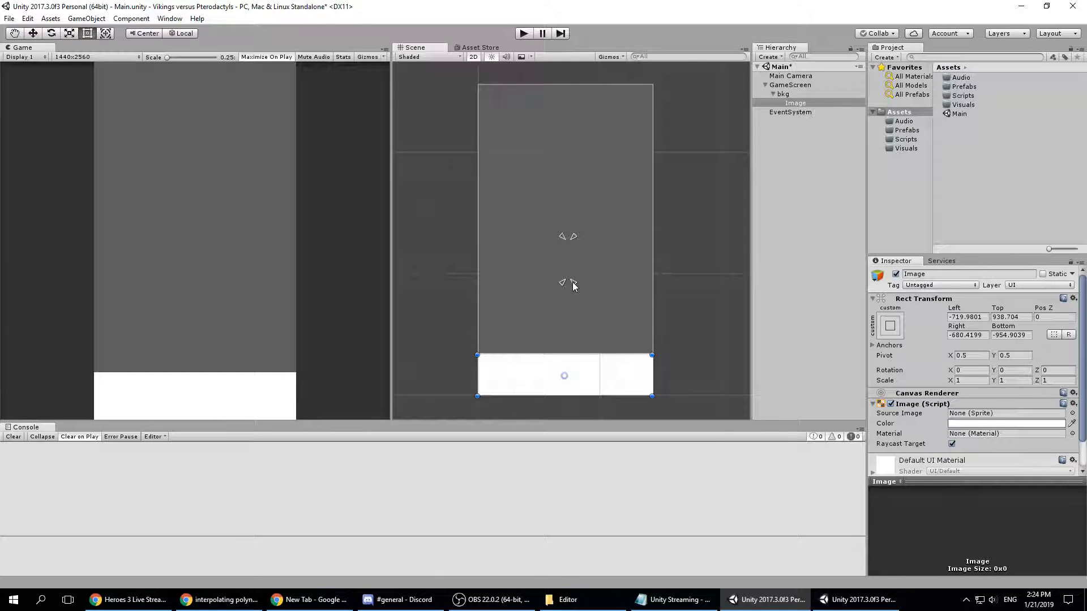
pyautogui.moveTo(572, 282); pyautogui.dragTo(656, 399)
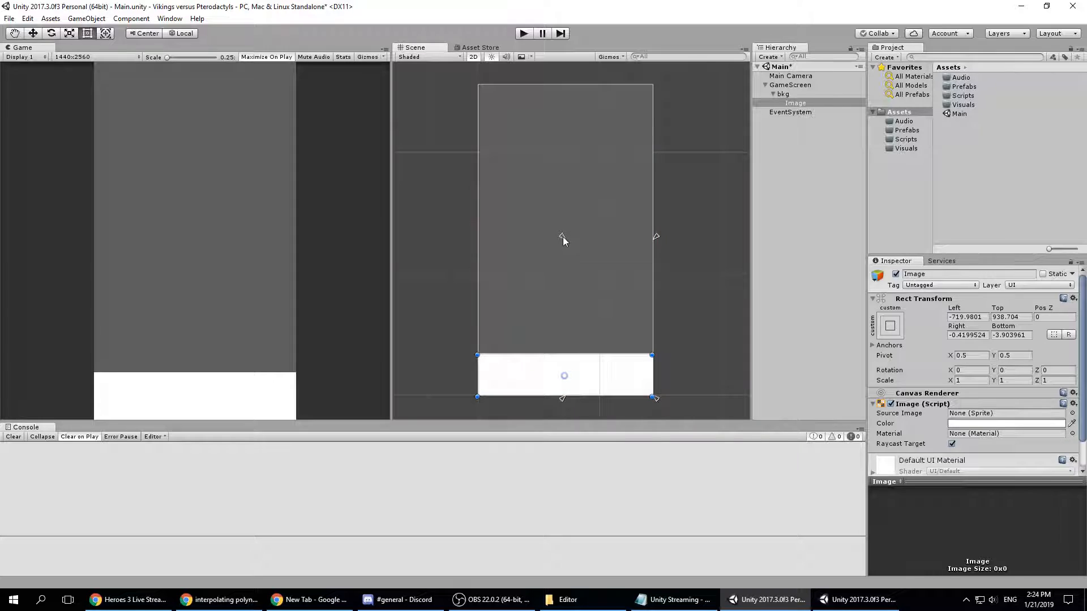
pyautogui.moveTo(562, 237); pyautogui.dragTo(475, 352)
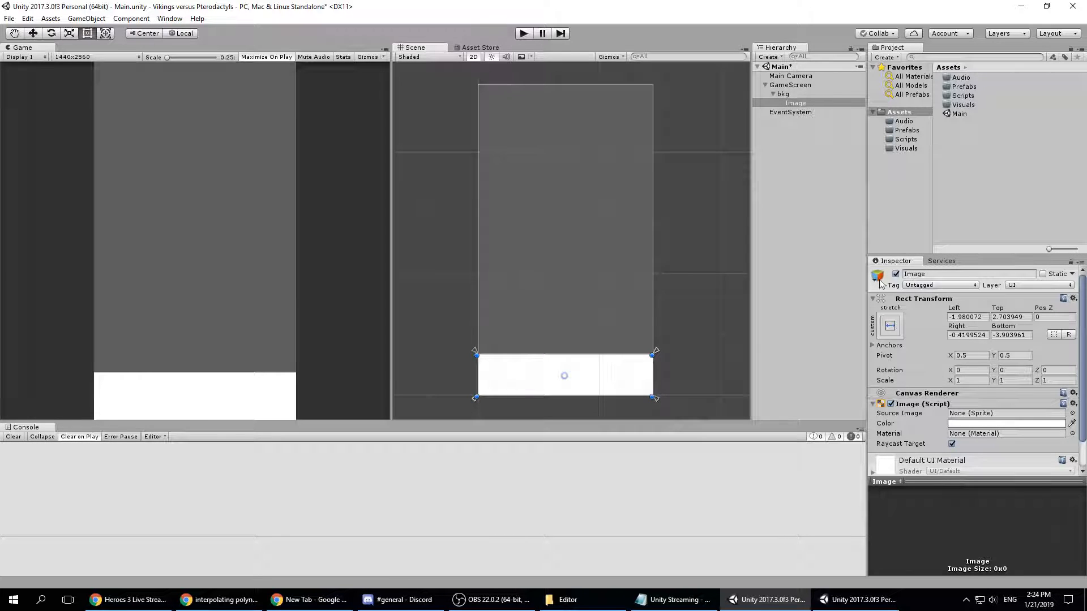
# - Rename the strip image as bottom
pyautogui.click(931, 275)
pyautogui.write('bottom')
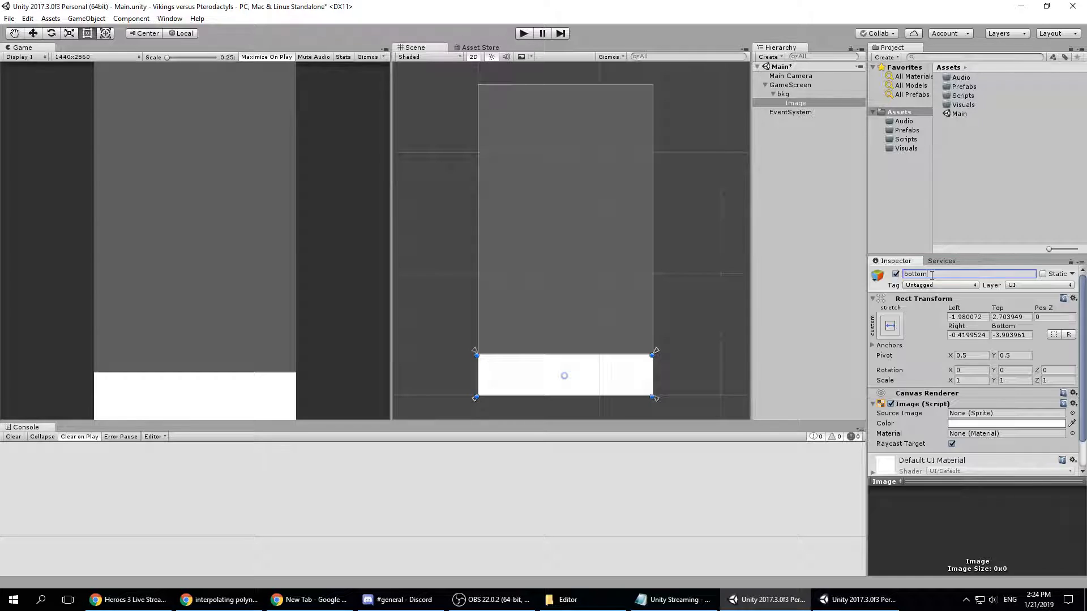
pyautogui.press('Return')
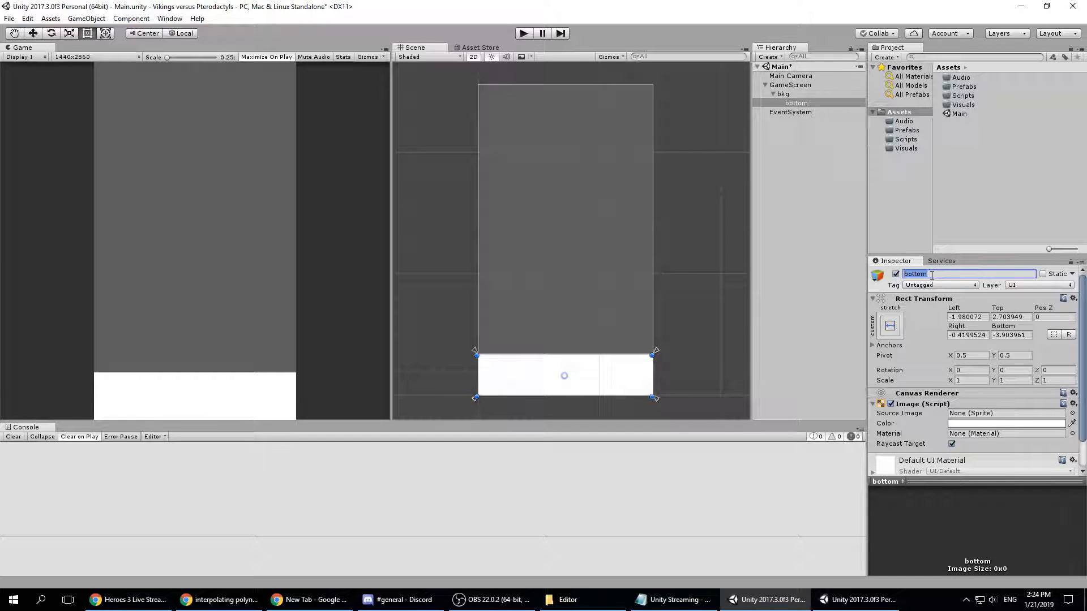
# - Change the bottom image's color to dark red 4B000A and save the scene
pyautogui.click(996, 425)
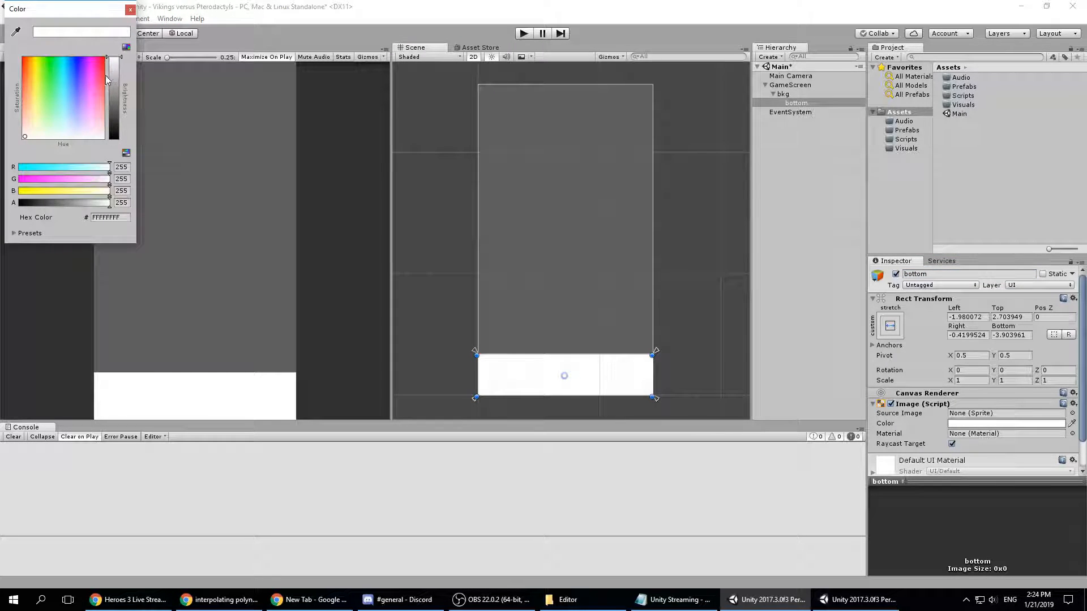
pyautogui.moveTo(94, 72); pyautogui.dragTo(127, 117)
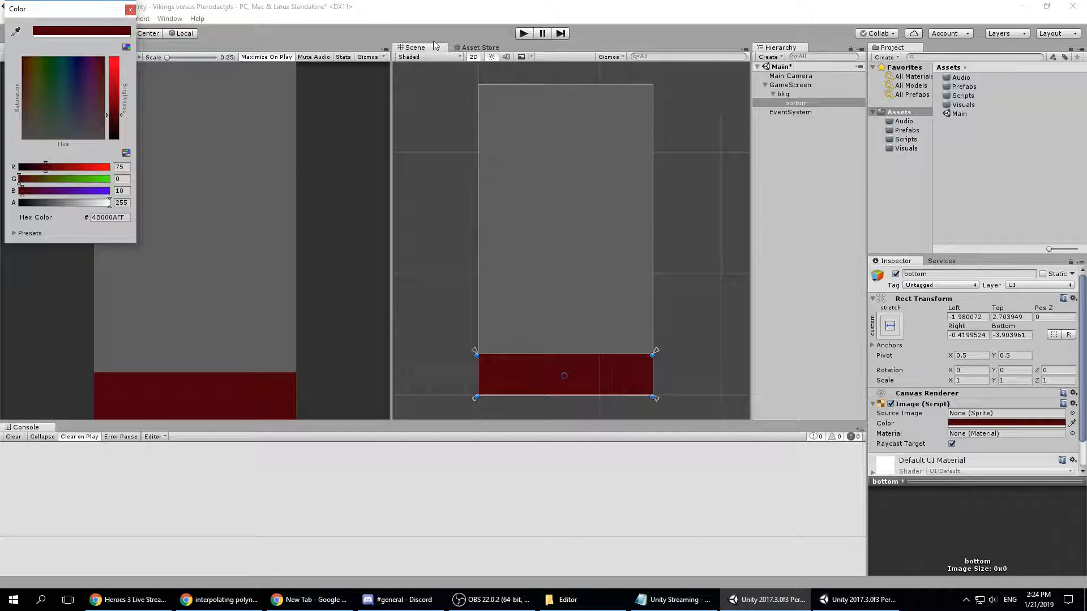
pyautogui.click(130, 10)
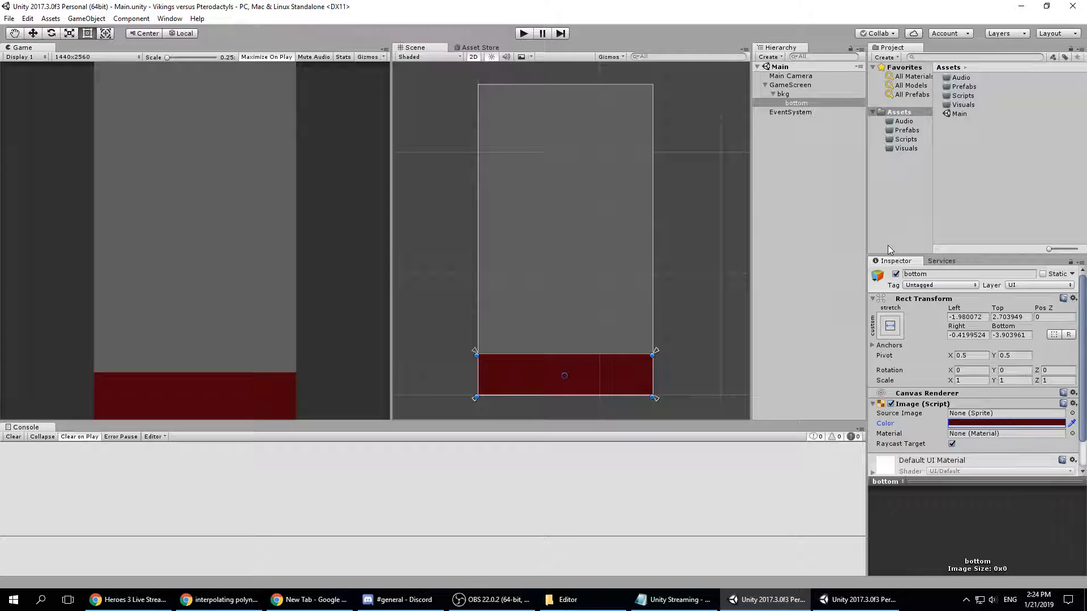
pyautogui.click(967, 601)
pyautogui.click(934, 604)
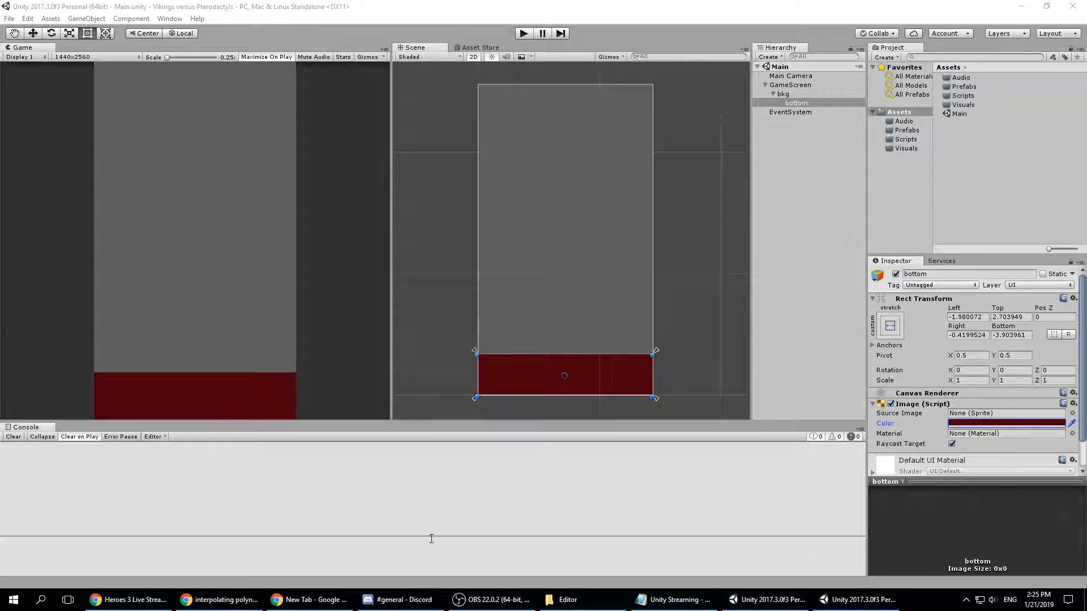
# - Switch to the YouTube Live Dashboard in Chrome to check the stream's status, and return to Unity
pyautogui.click(310, 599)
pyautogui.click(67, 7)
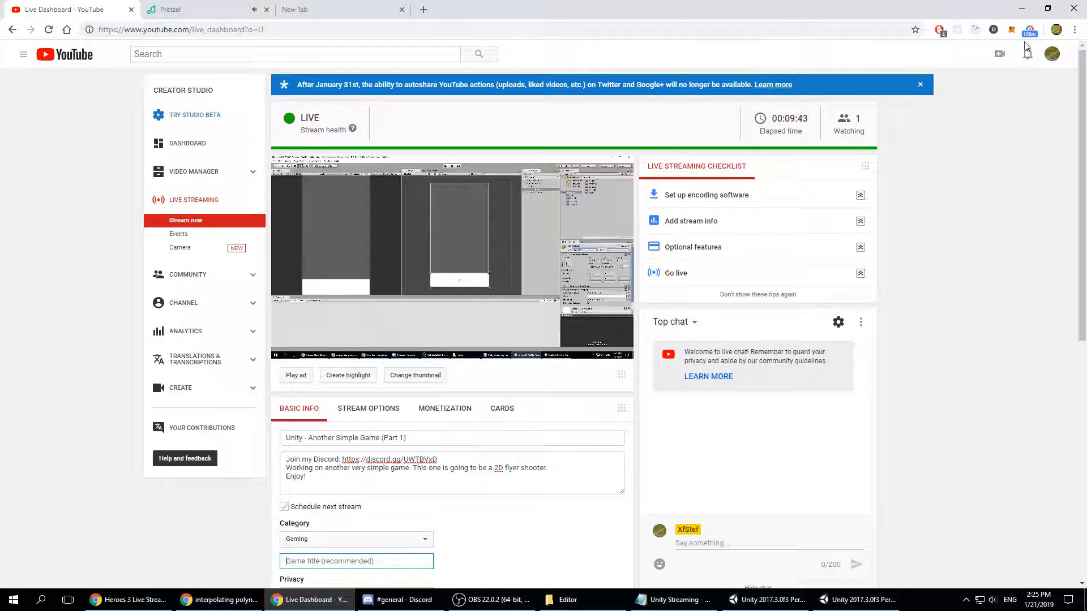
pyautogui.hotkey('alt', 'Tab')
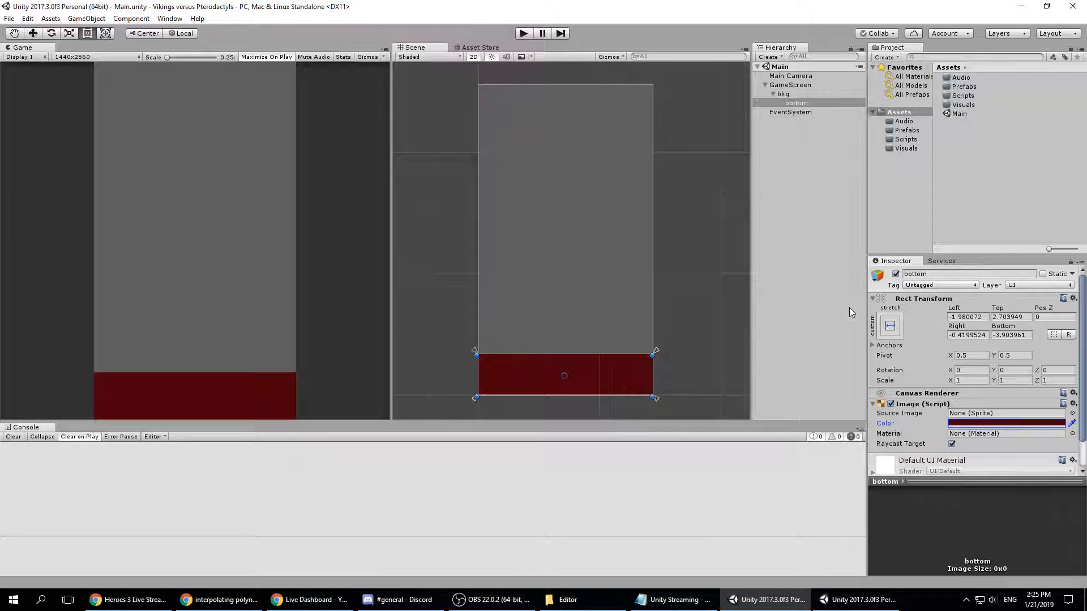
pyautogui.scroll(-1, 896, 361)
pyautogui.scroll(1, 896, 361)
pyautogui.click(966, 600)
pyautogui.click(965, 602)
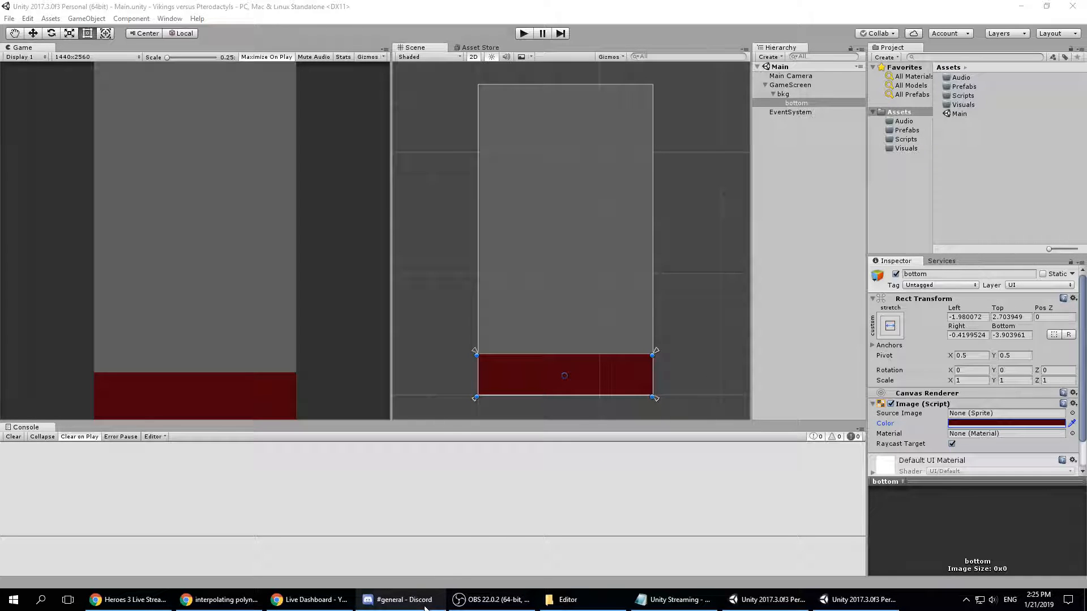
# - Switch to Discord to check the general channel, dismiss the Streamer Mode notice, and return to Unity
pyautogui.moveTo(427, 608)
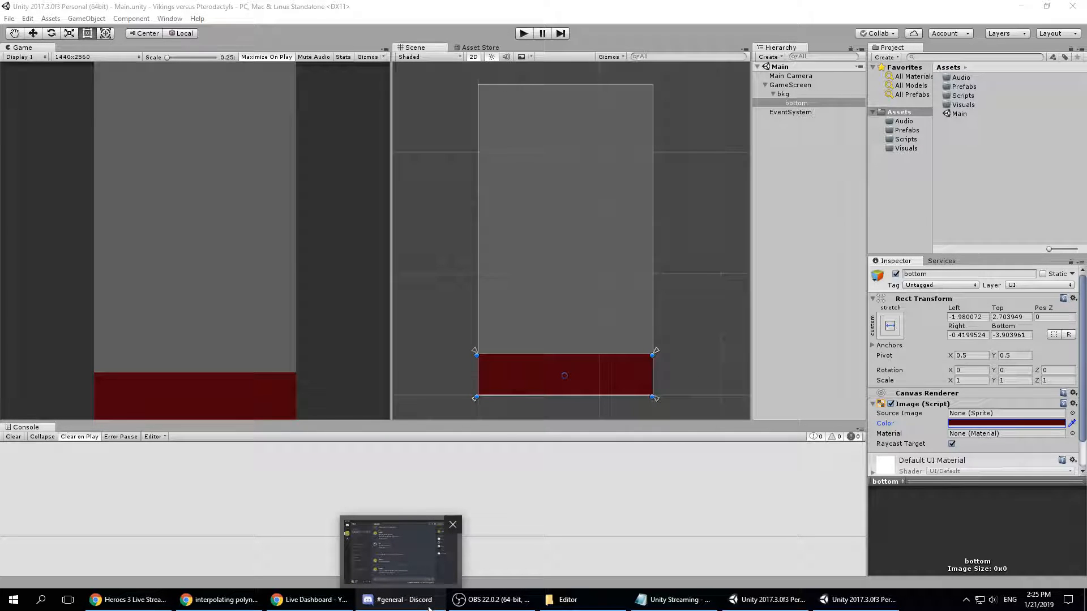
pyautogui.click(428, 608)
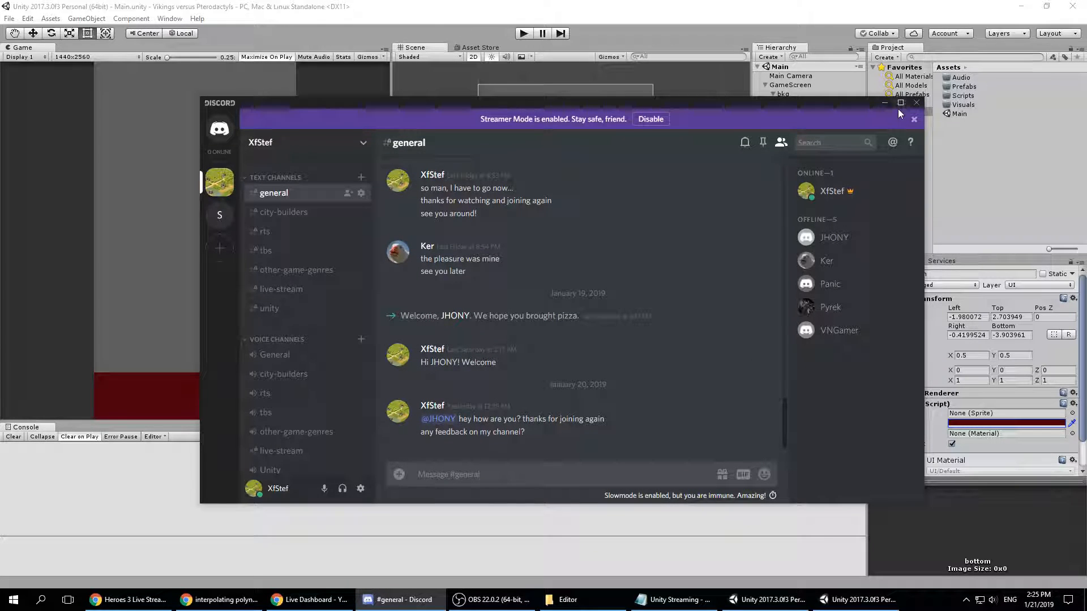
pyautogui.click(914, 122)
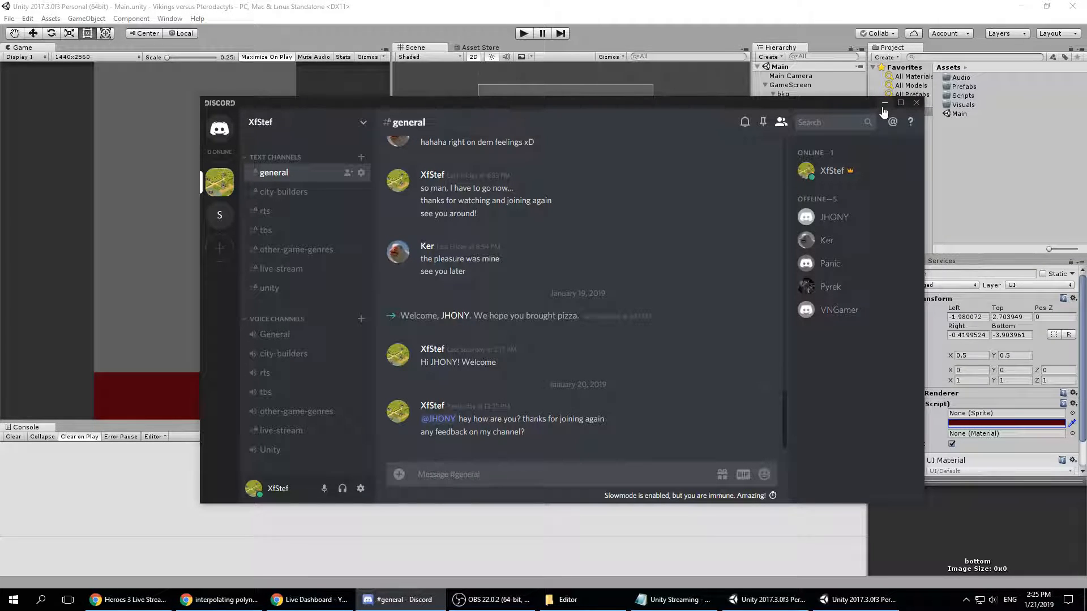
pyautogui.click(884, 106)
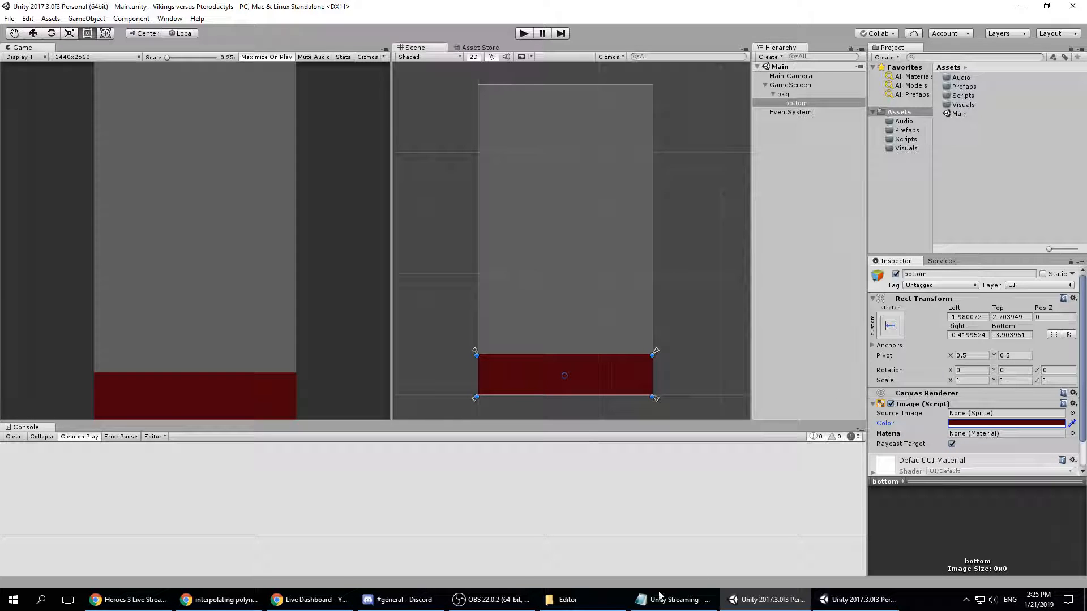
pyautogui.click(394, 604)
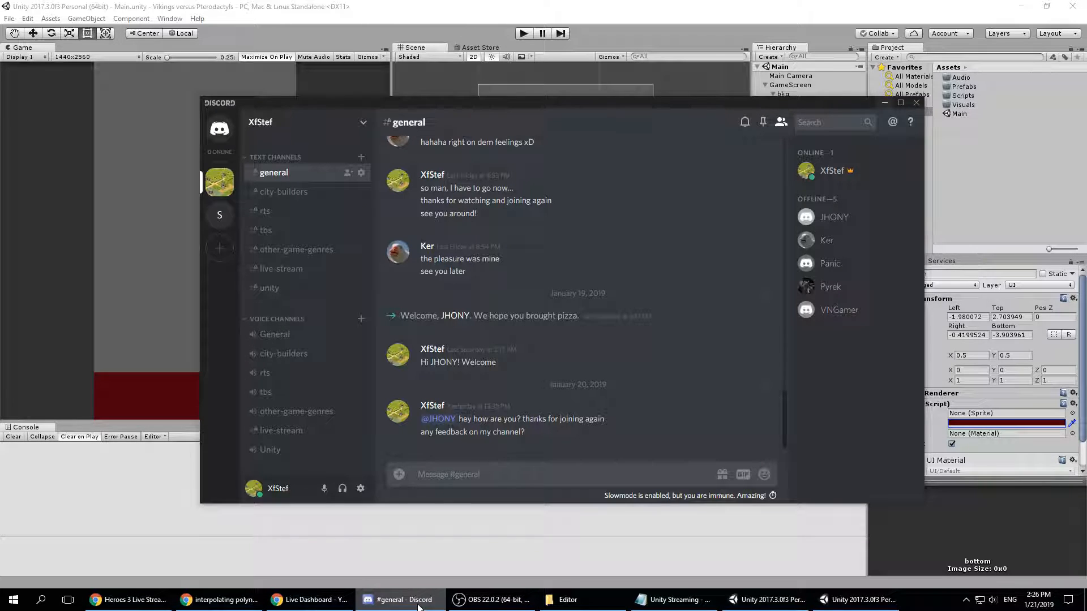
pyautogui.click(419, 604)
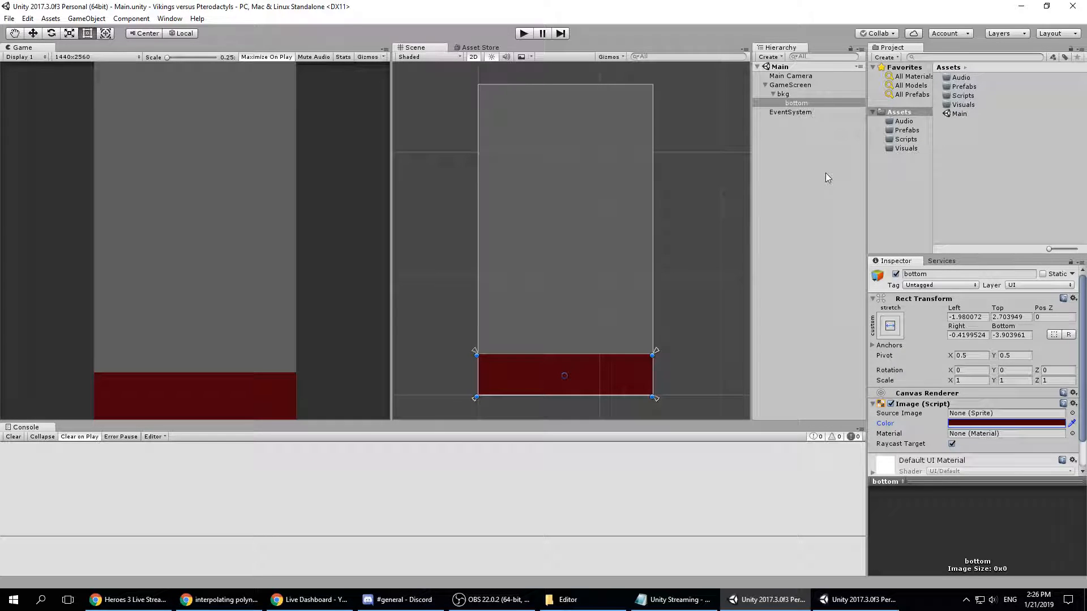
pyautogui.scroll(-1, 925, 351)
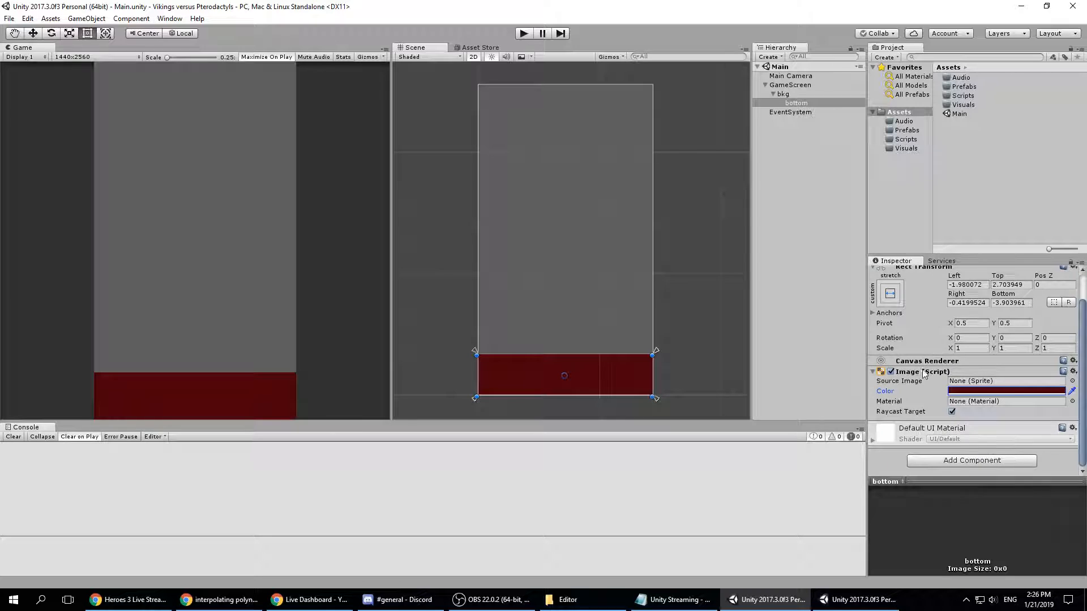
pyautogui.scroll(1, 925, 354)
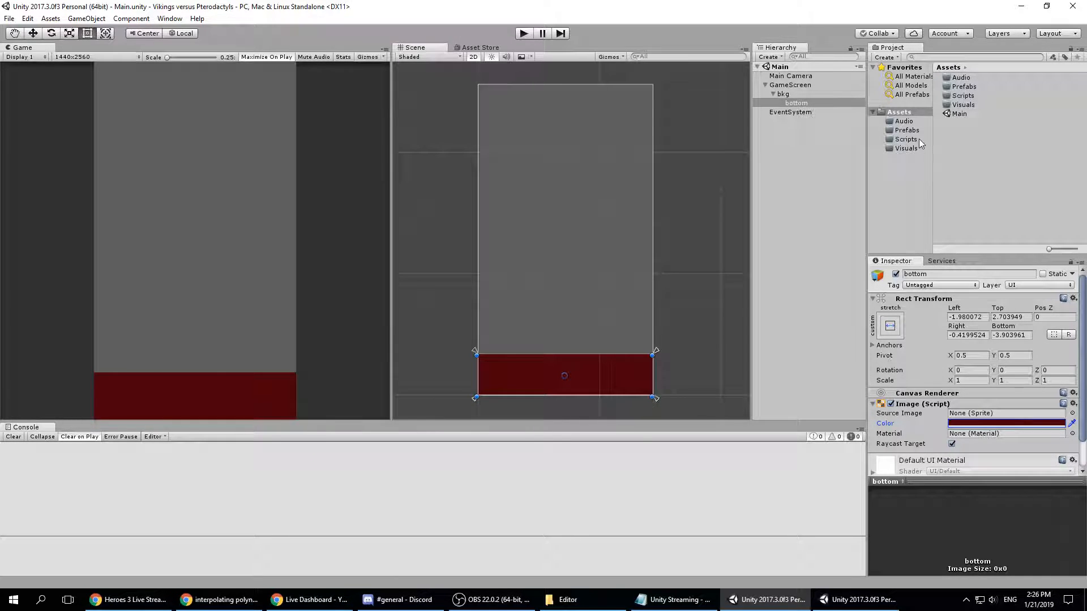
pyautogui.click(966, 600)
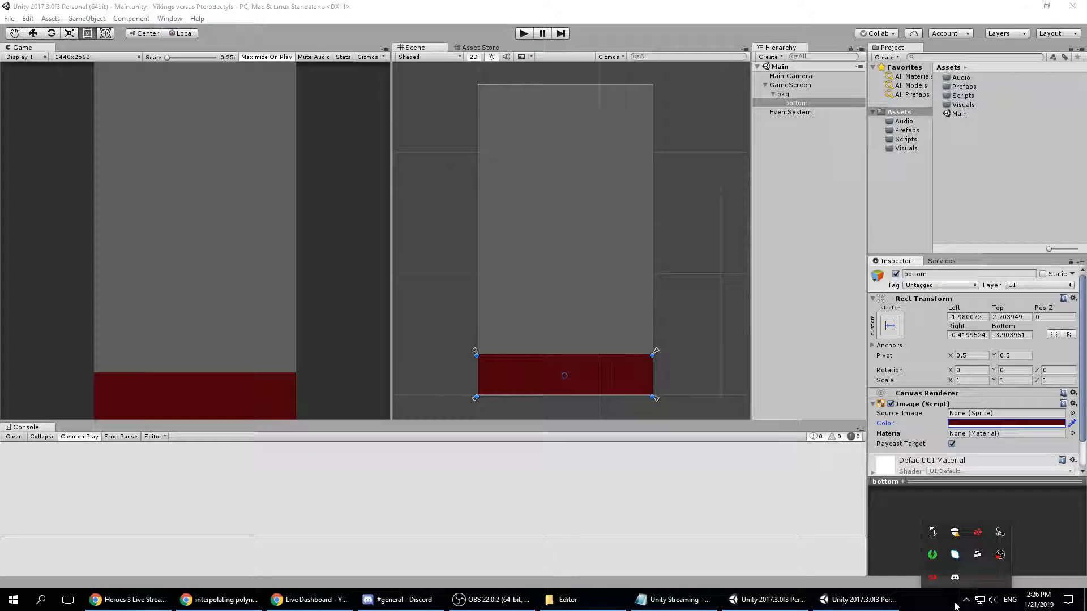
pyautogui.click(960, 603)
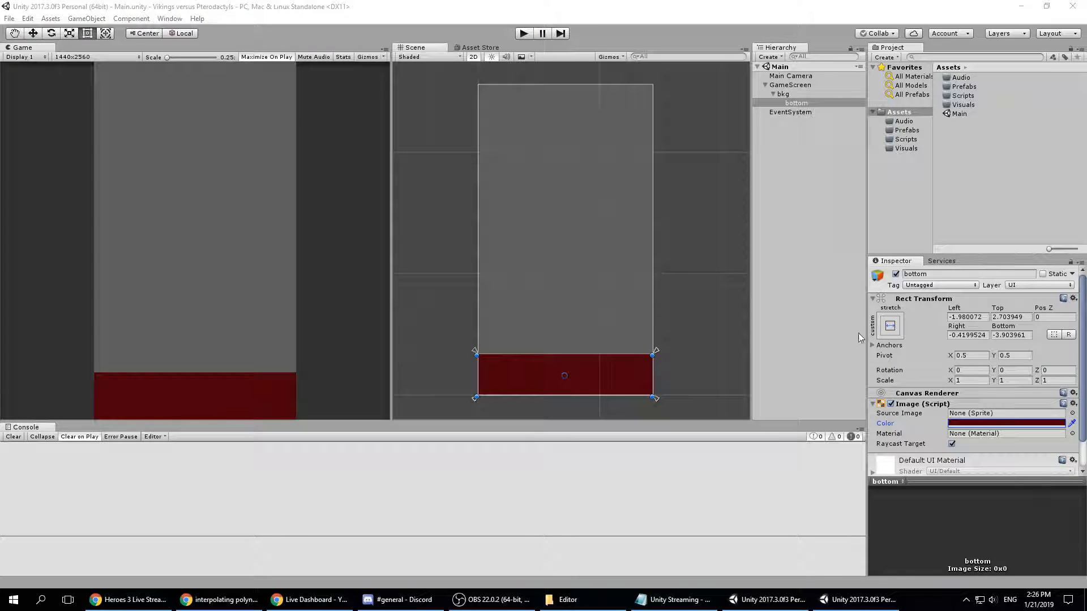
# - Collapse bkg in the hierarchy and create a 2D sprite as a child of GameScreen
pyautogui.click(783, 94)
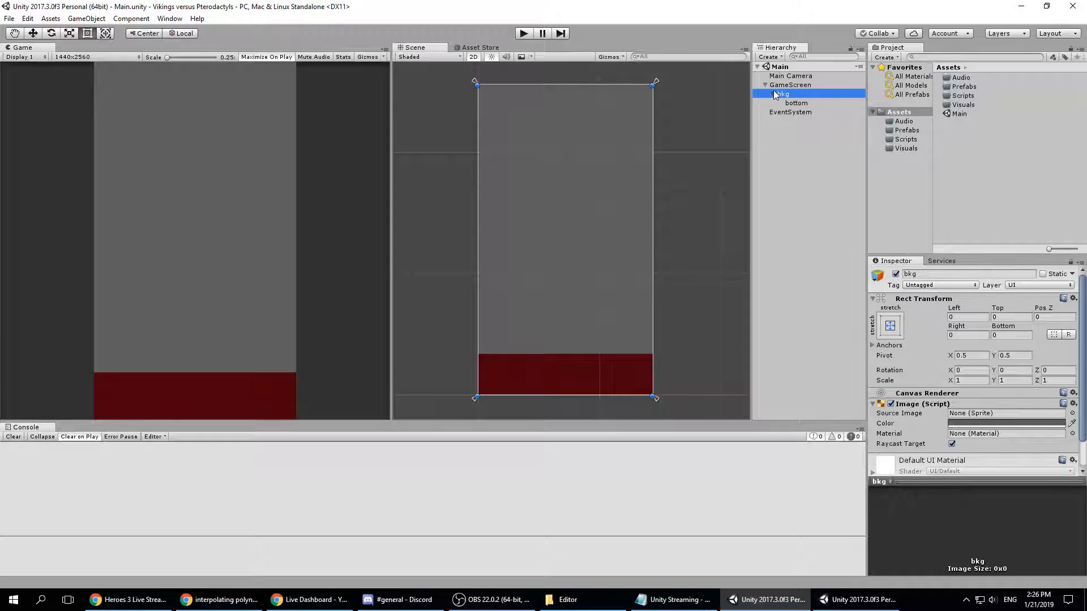
pyautogui.click(774, 95)
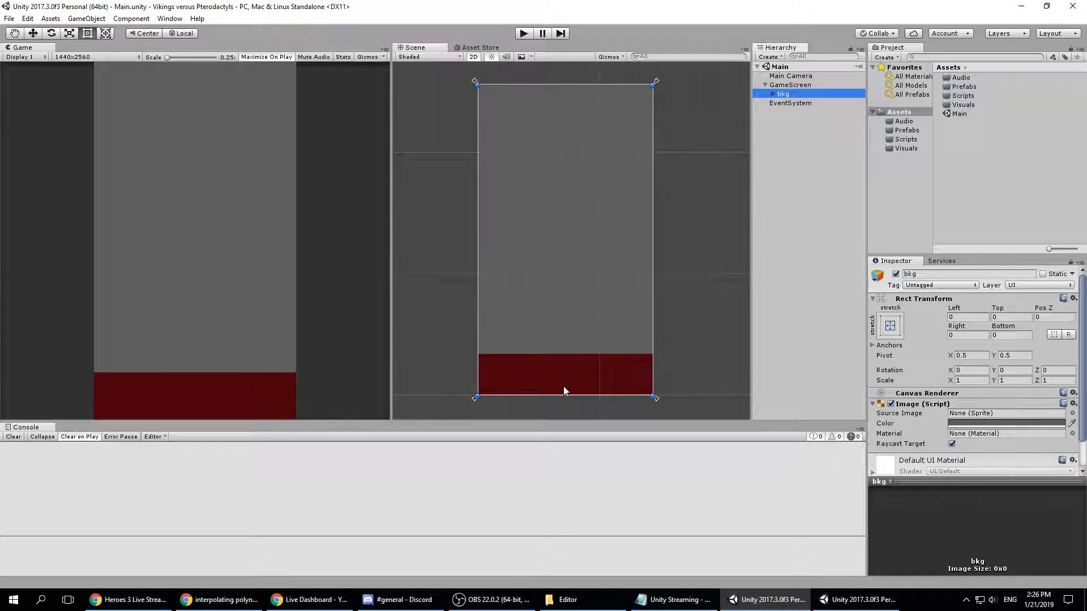
pyautogui.rightClick(798, 86)
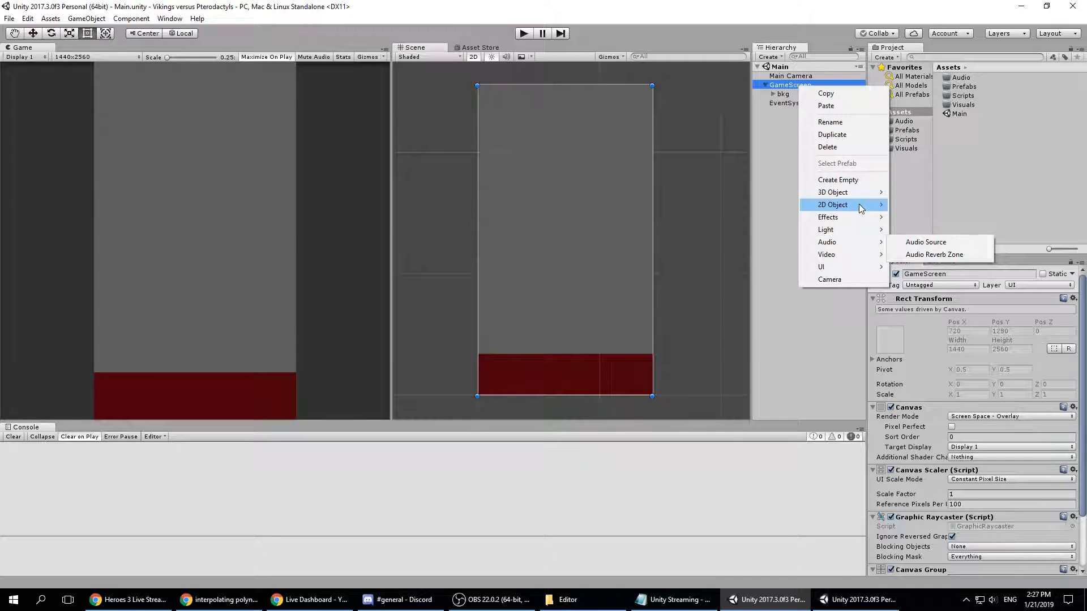
pyautogui.moveTo(864, 213)
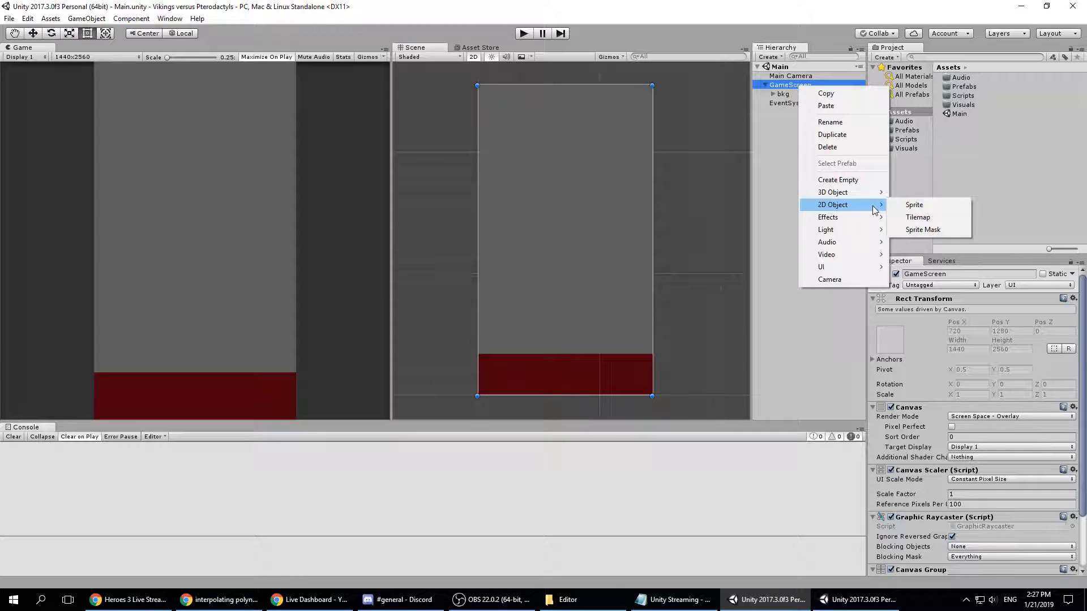
pyautogui.click(933, 205)
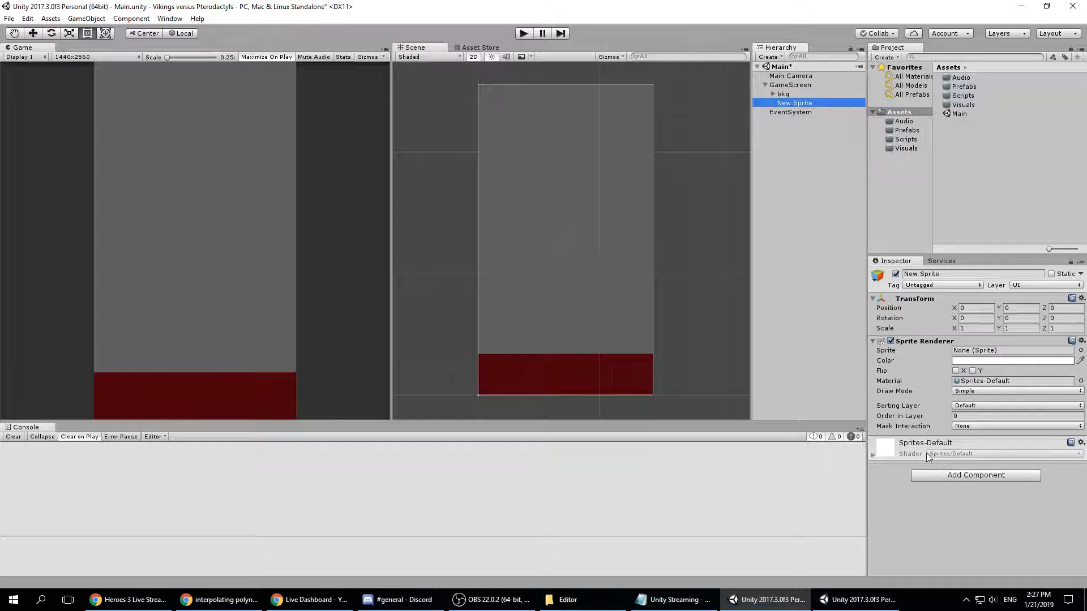
# - Add an Image component to the new sprite
pyautogui.click(972, 476)
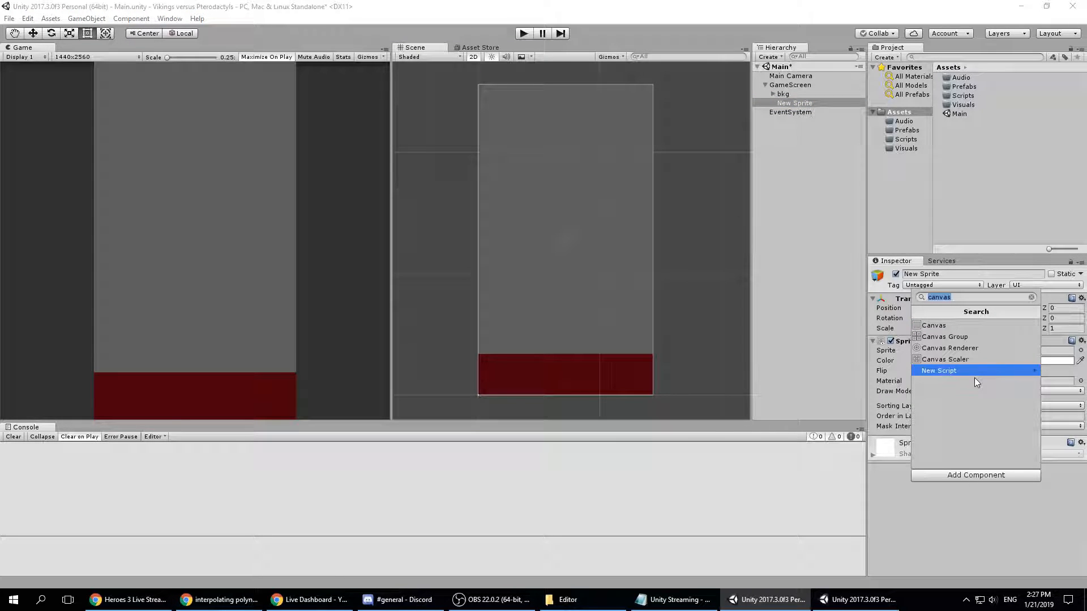
pyautogui.write('ima')
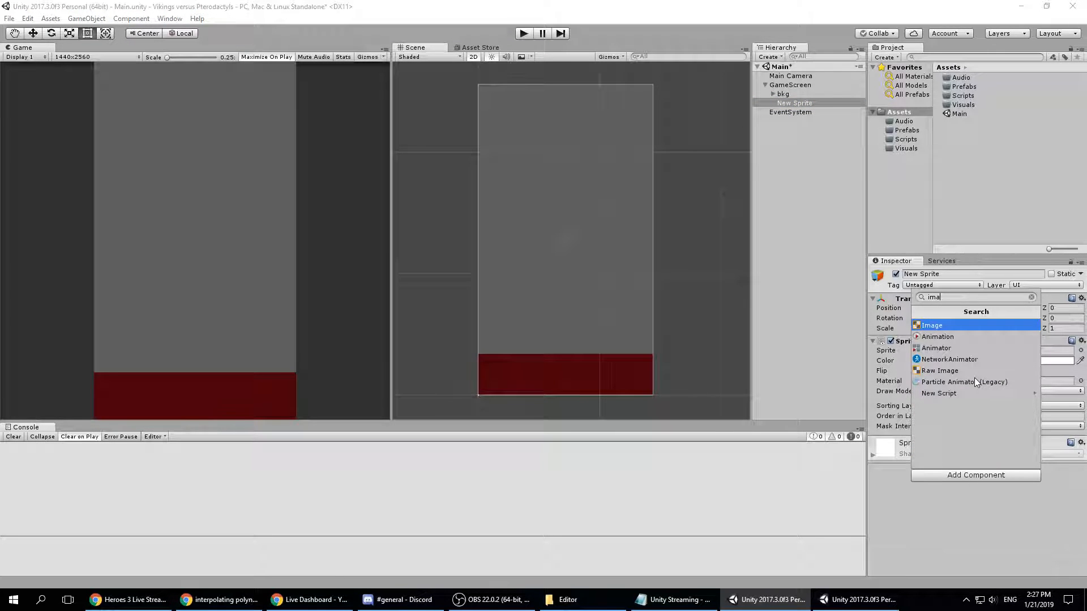
pyautogui.click(940, 323)
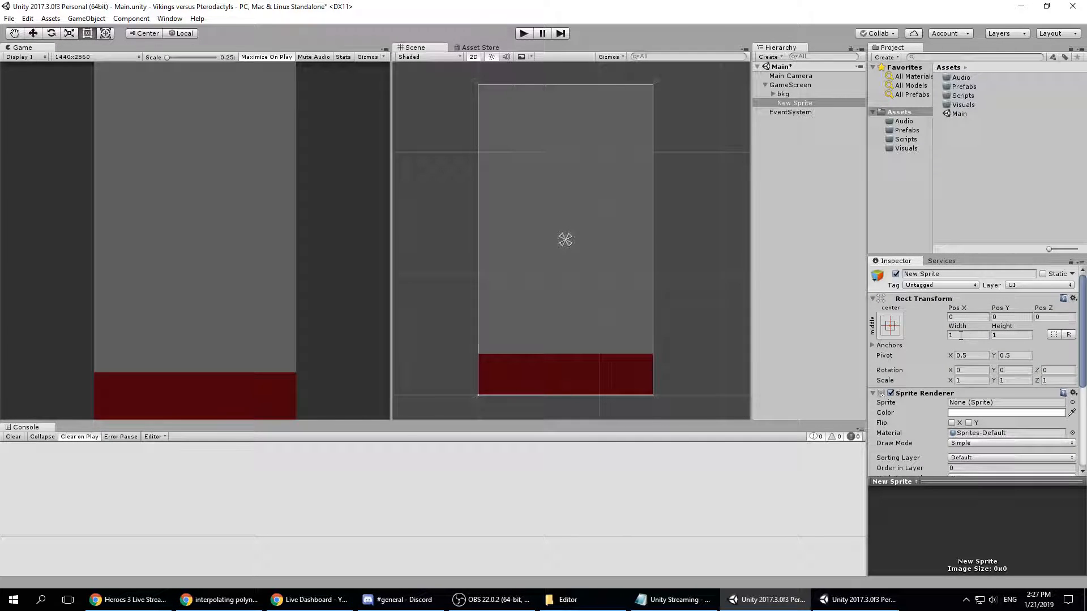
# - Set the new sprite's size to 200 by 300 and move it straight down to Pos Y -854, overlapping the red strip's upper edge
pyautogui.press('f')
pyautogui.scroll(-12, 607, 317)
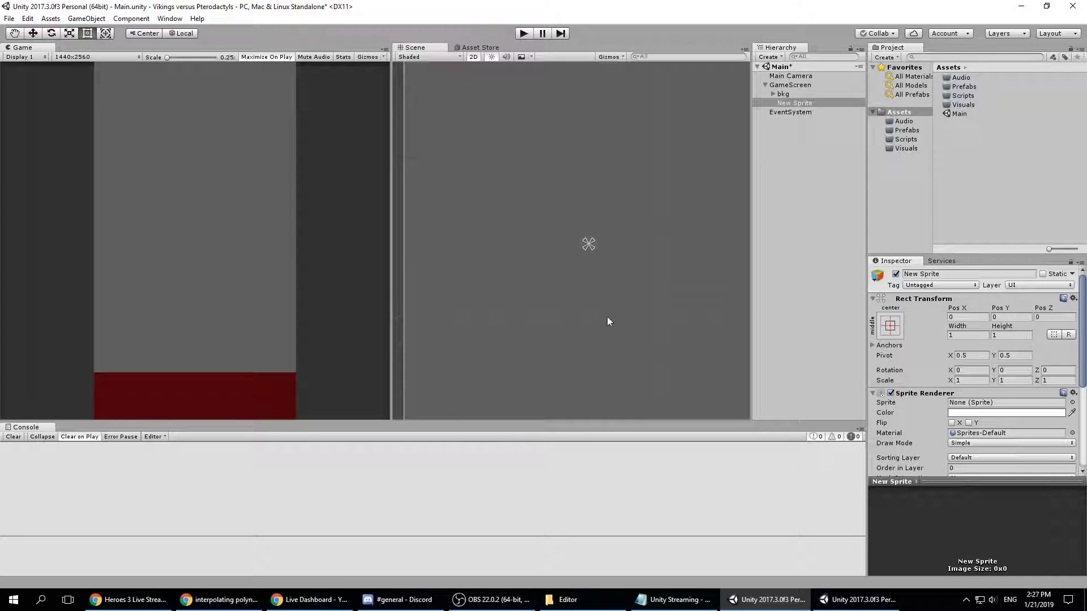
pyautogui.moveTo(658, 338); pyautogui.dragTo(619, 245, button='middle')
pyautogui.scroll(-2, 701, 273)
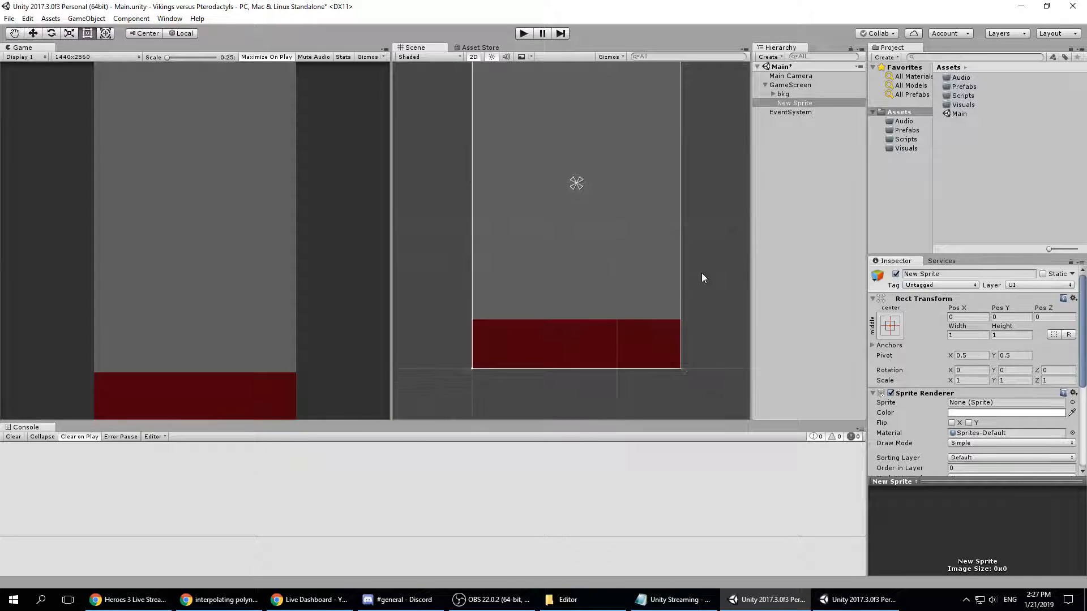
pyautogui.click(968, 335)
pyautogui.write('200')
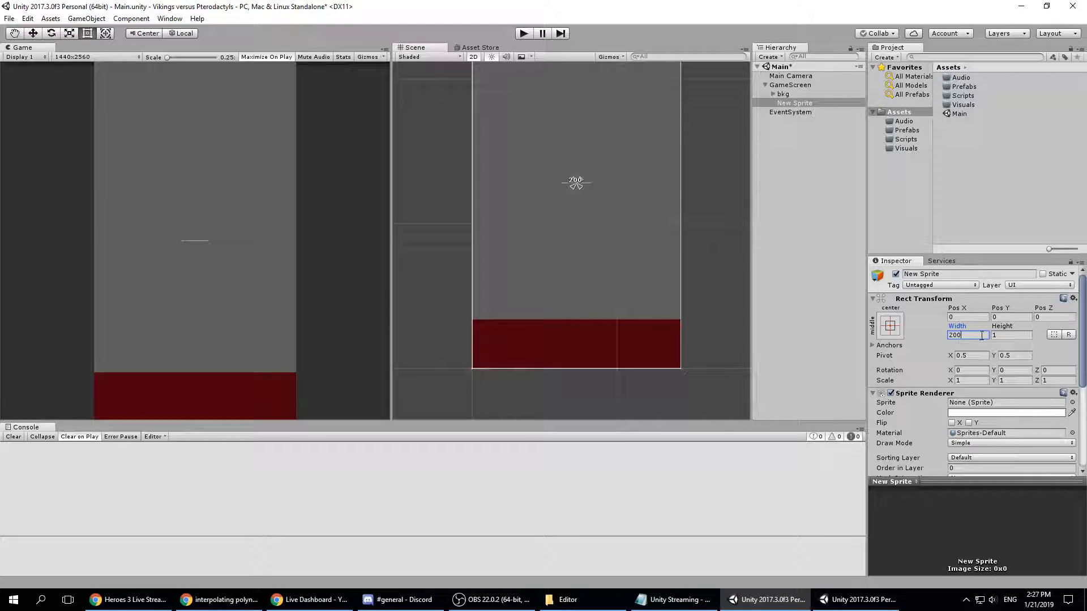
pyautogui.click(999, 337)
pyautogui.write('32')
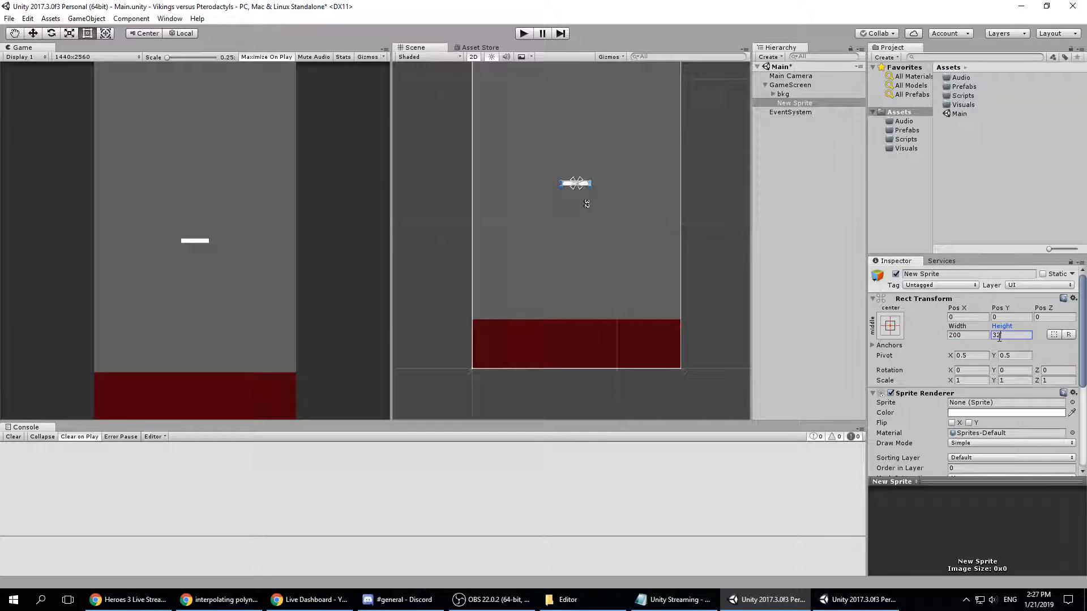
pyautogui.press('BackSpace')
pyautogui.write('00')
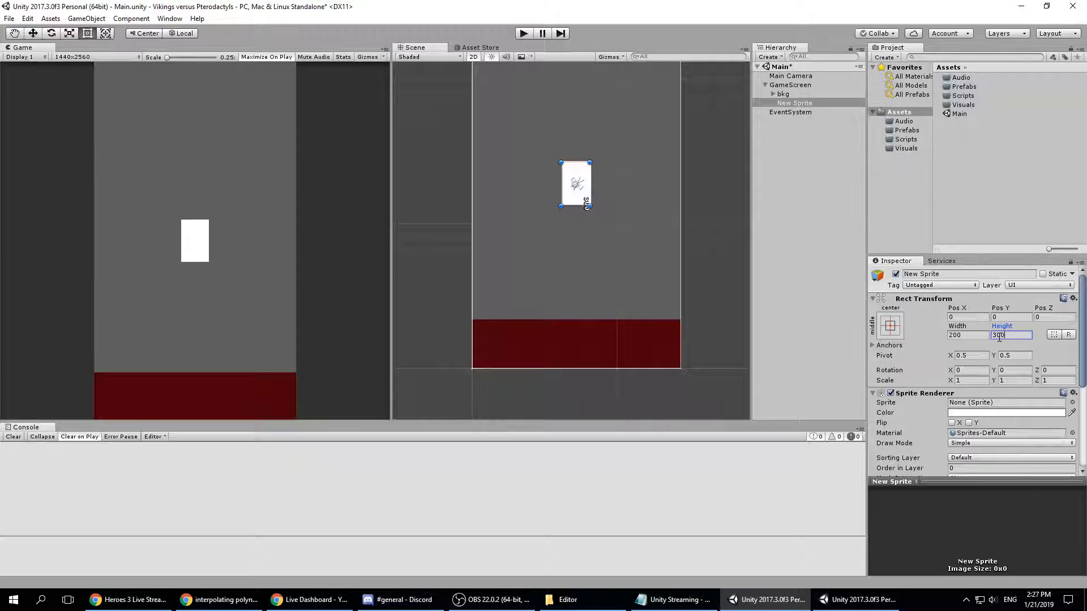
pyautogui.moveTo(577, 201); pyautogui.dragTo(577, 326)
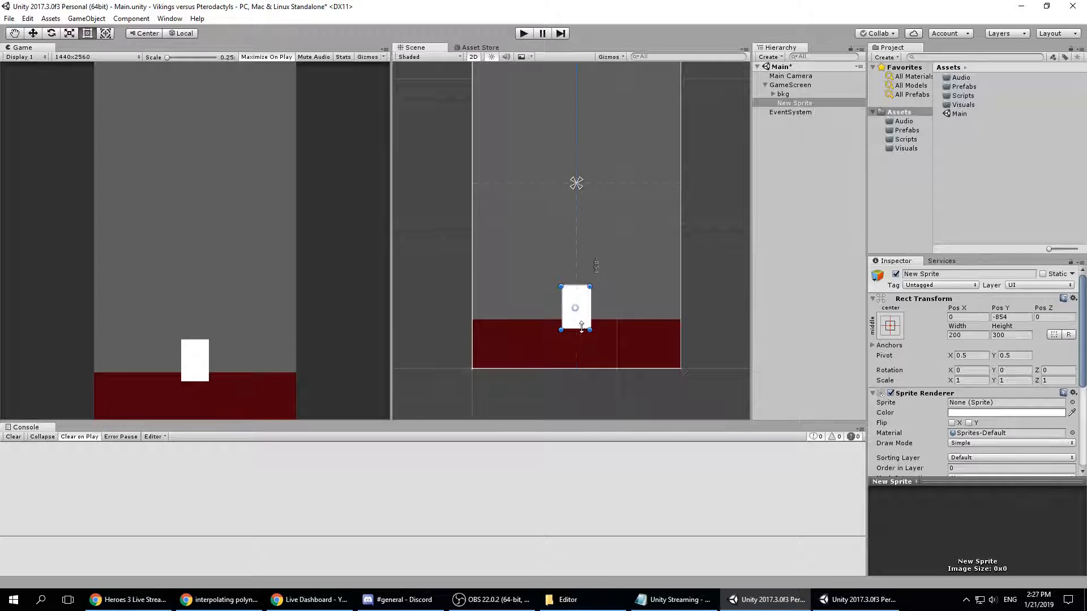
pyautogui.scroll(-3, 710, 256)
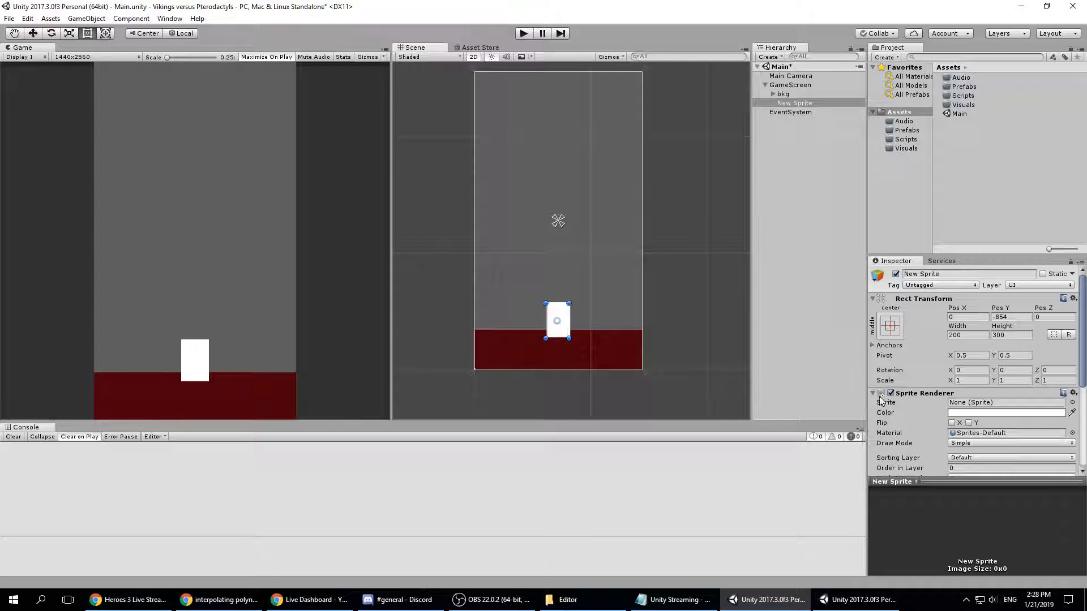
# - Rename the new sprite as MeatballLauncher
pyautogui.click(958, 274)
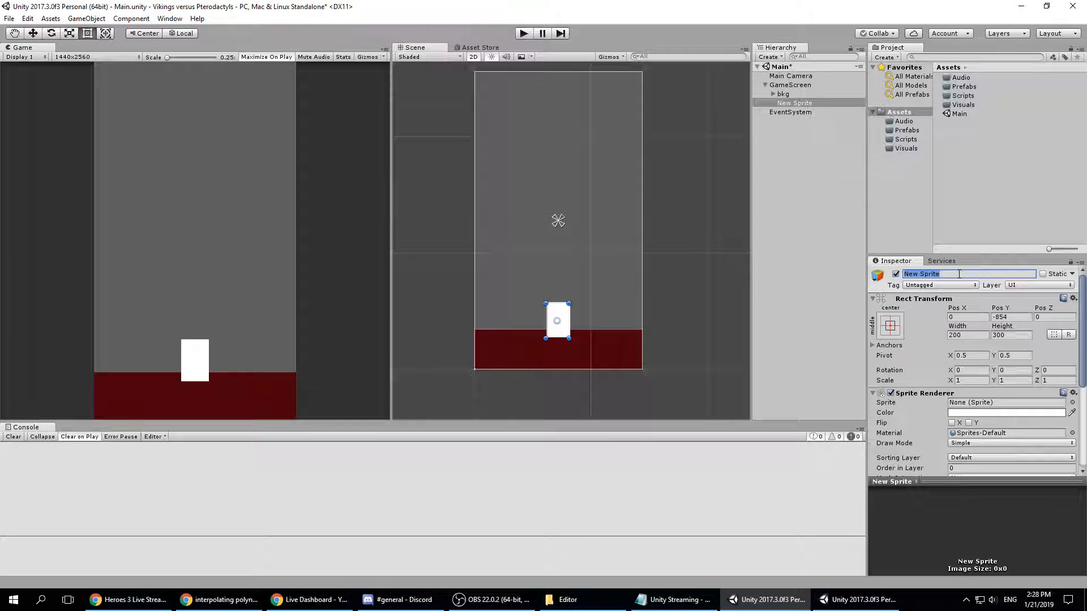
pyautogui.write('Meatball')
pyautogui.write('auncher')
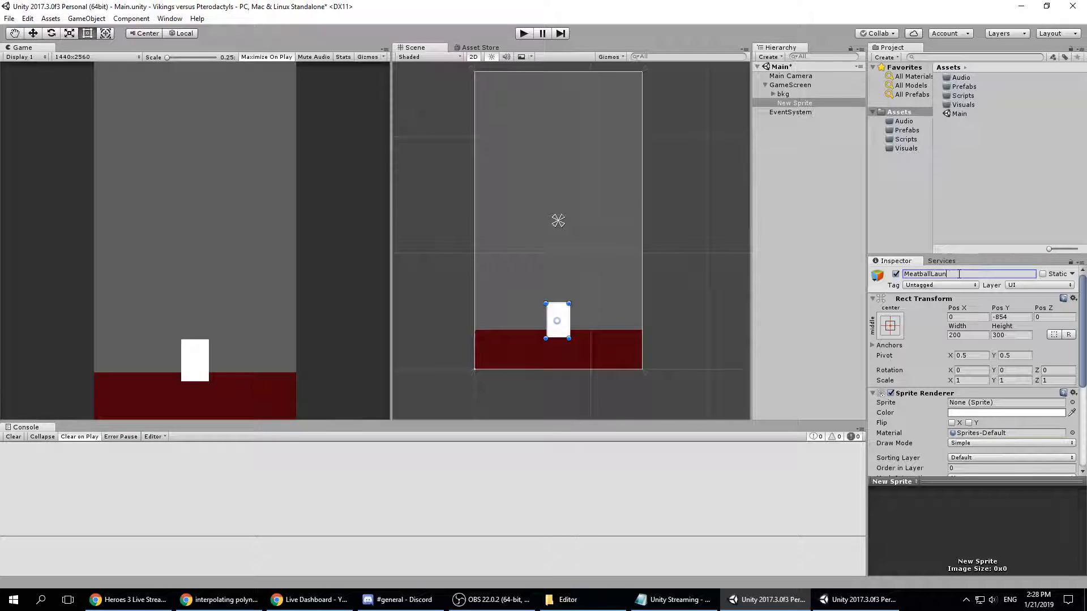
pyautogui.press('Return')
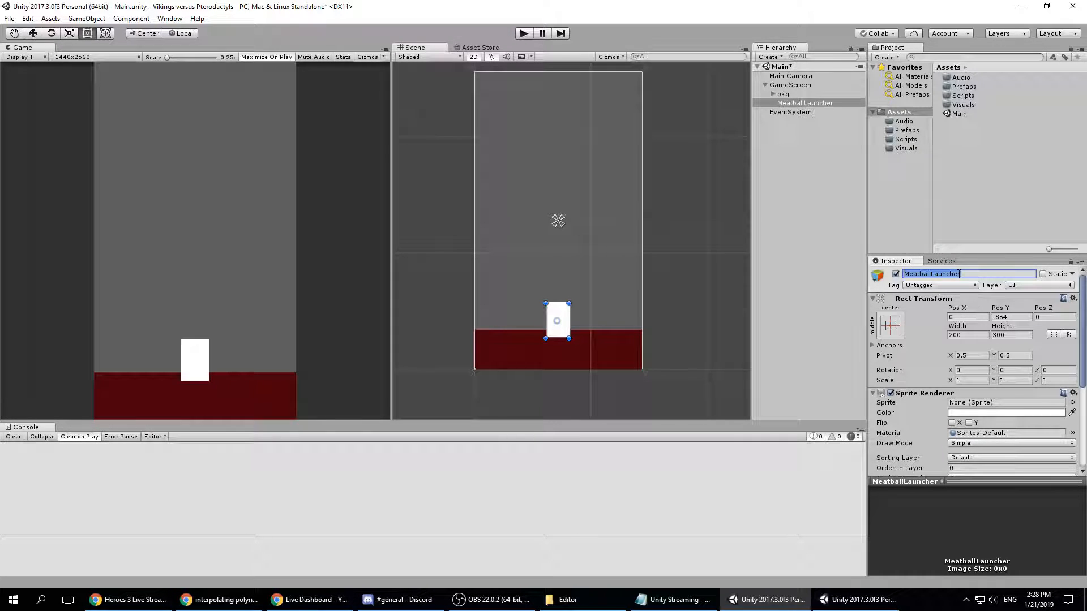
# - Create a new tag named MeatballLauncher in the project's tag list
pyautogui.click(946, 286)
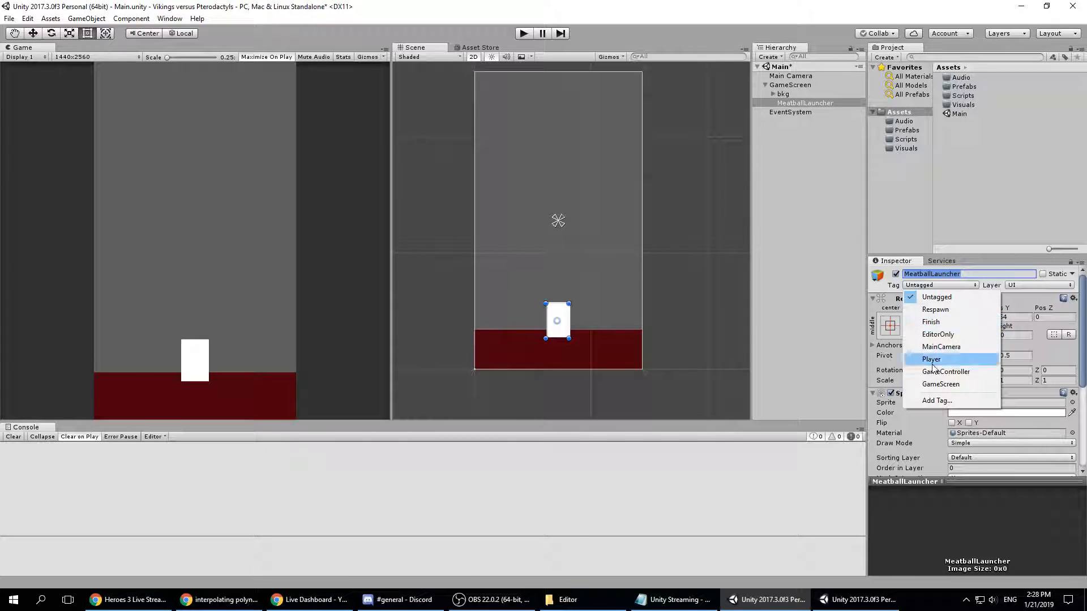
pyautogui.click(923, 402)
pyautogui.click(1061, 323)
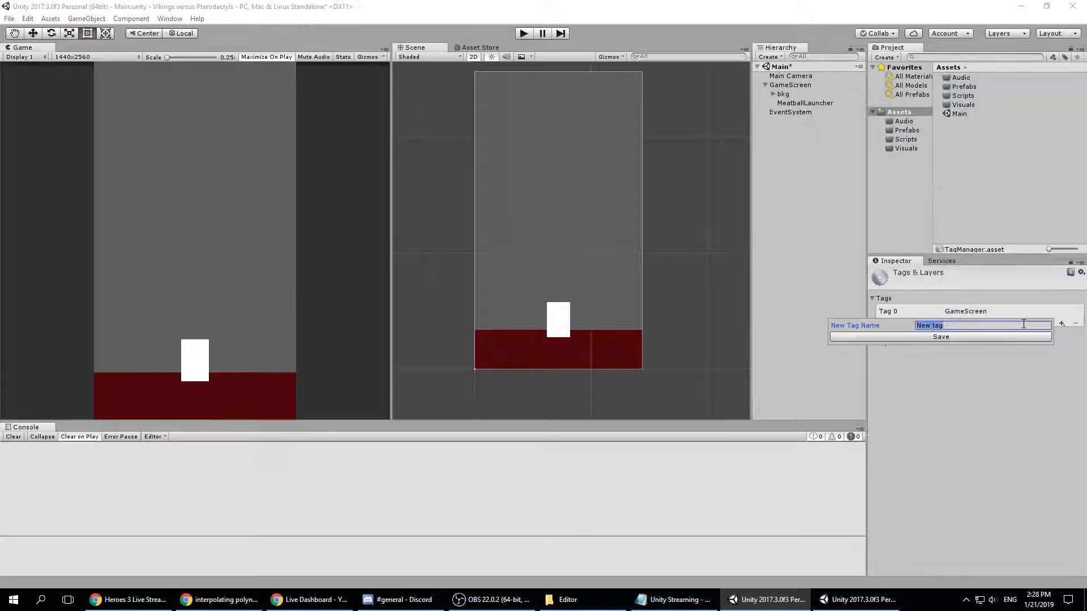
pyautogui.write('Me')
pyautogui.write('atbal')
pyautogui.write('lLau')
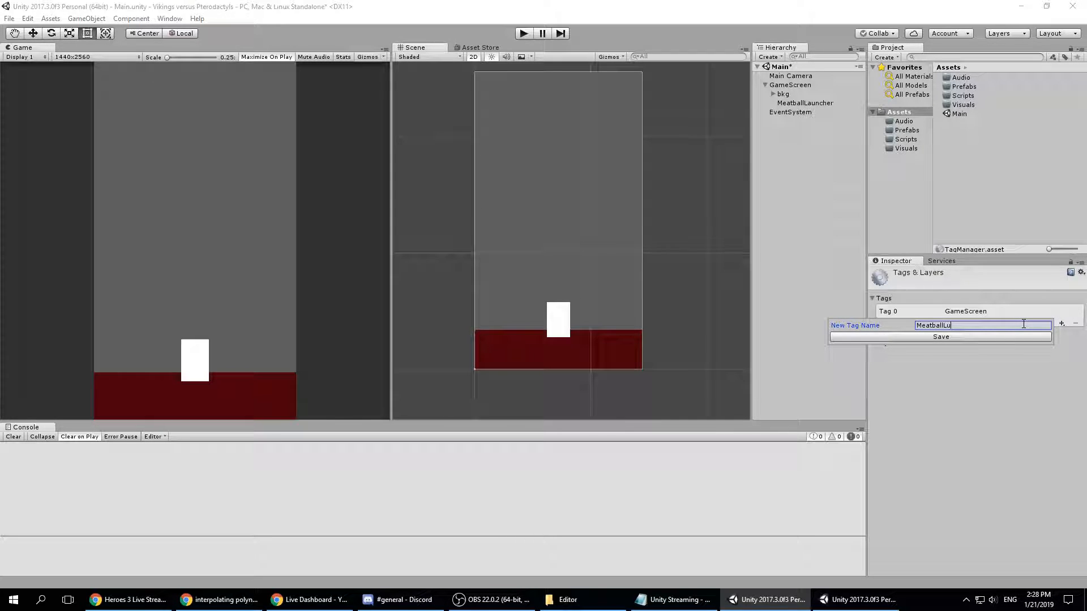
pyautogui.write('ncher')
pyautogui.press('Return')
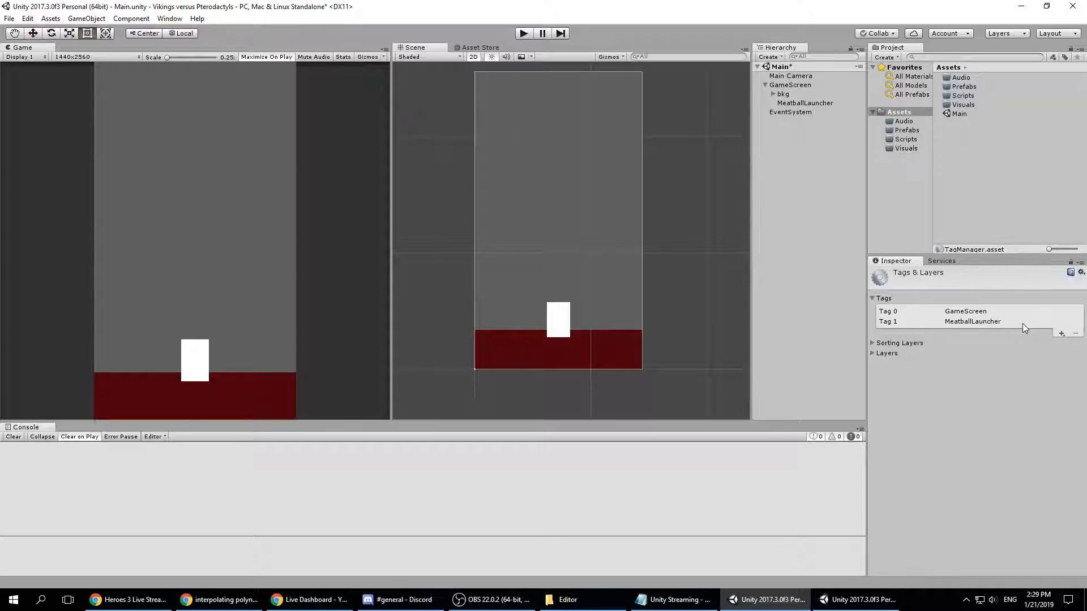
# - Assign the MeatballLauncher tag to the MeatballLauncher object and save the scene
pyautogui.click(801, 103)
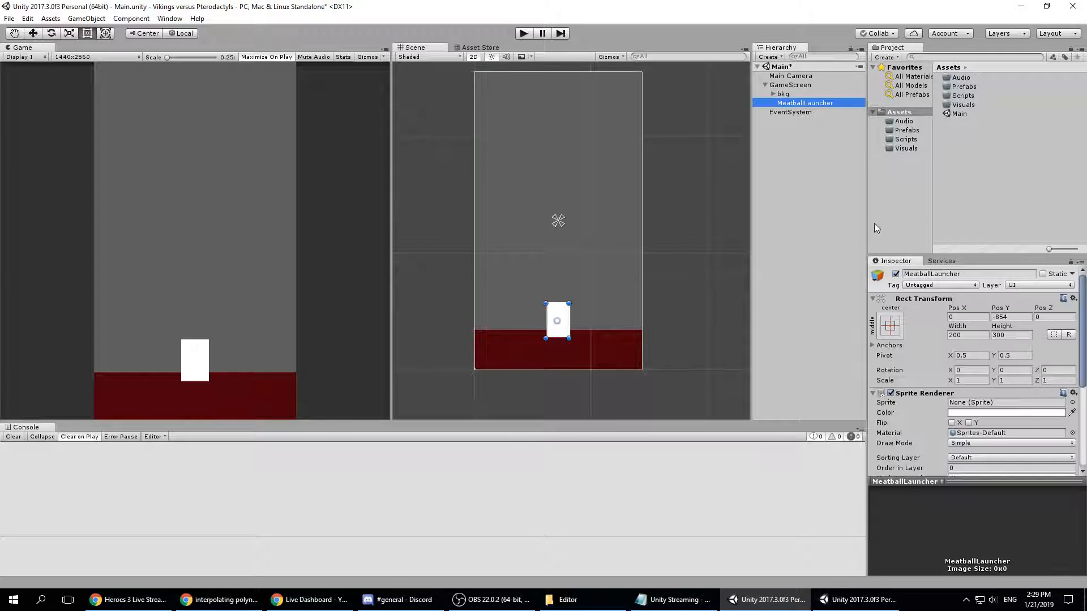
pyautogui.click(941, 274)
pyautogui.click(937, 285)
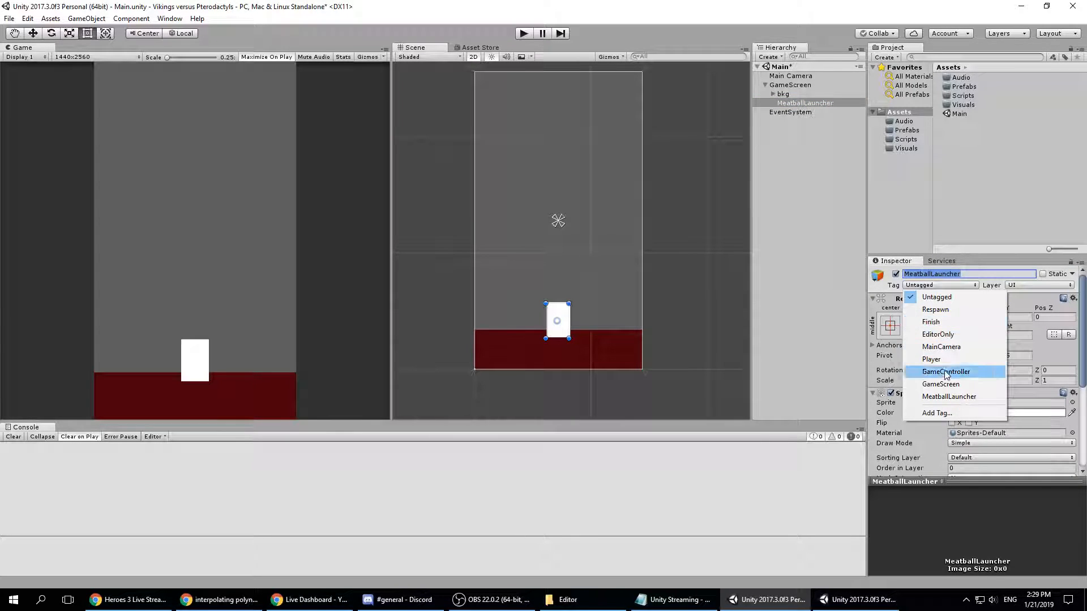
pyautogui.click(939, 399)
pyautogui.hotkey('ctrl', 's')
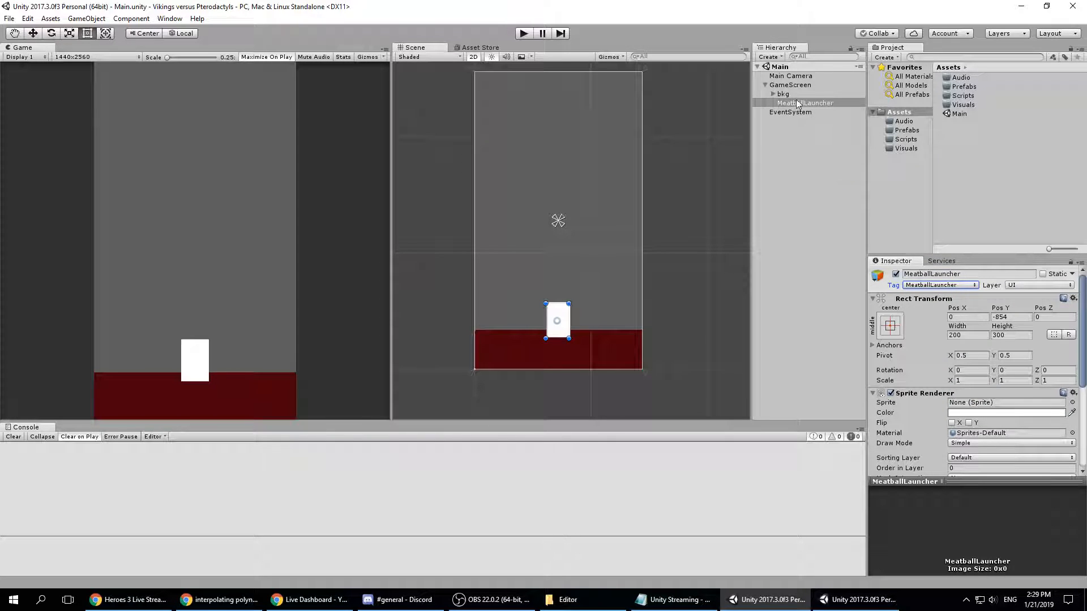
# - Assign the GameScreen tag to the GameScreen canvas
pyautogui.click(790, 85)
pyautogui.click(940, 285)
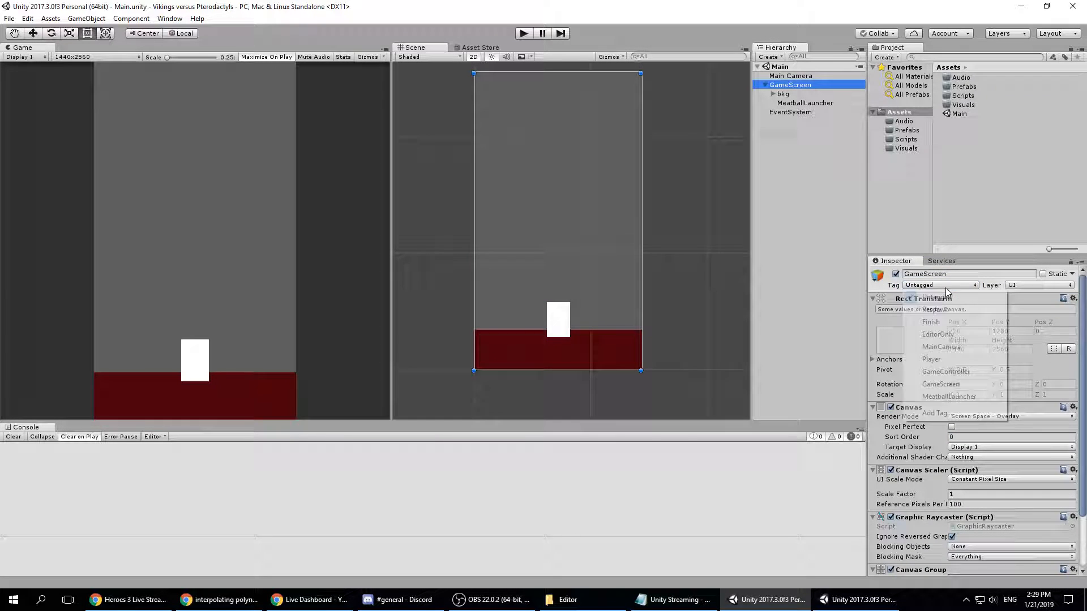
pyautogui.click(941, 385)
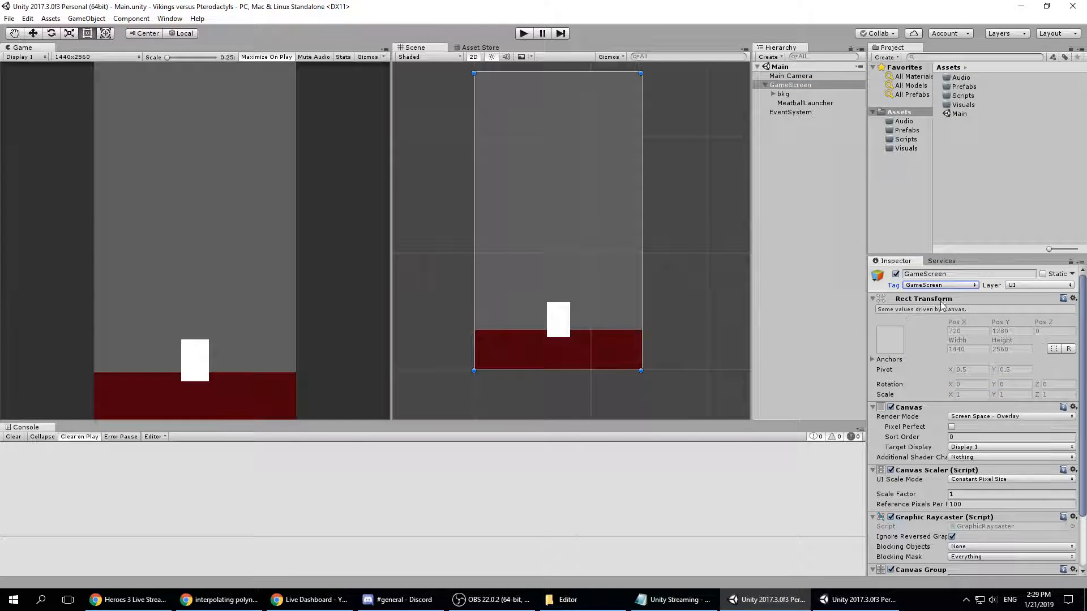
# - Set the MeatballLauncher's Image color to bright blue, hex 001EFFFF
pyautogui.click(795, 103)
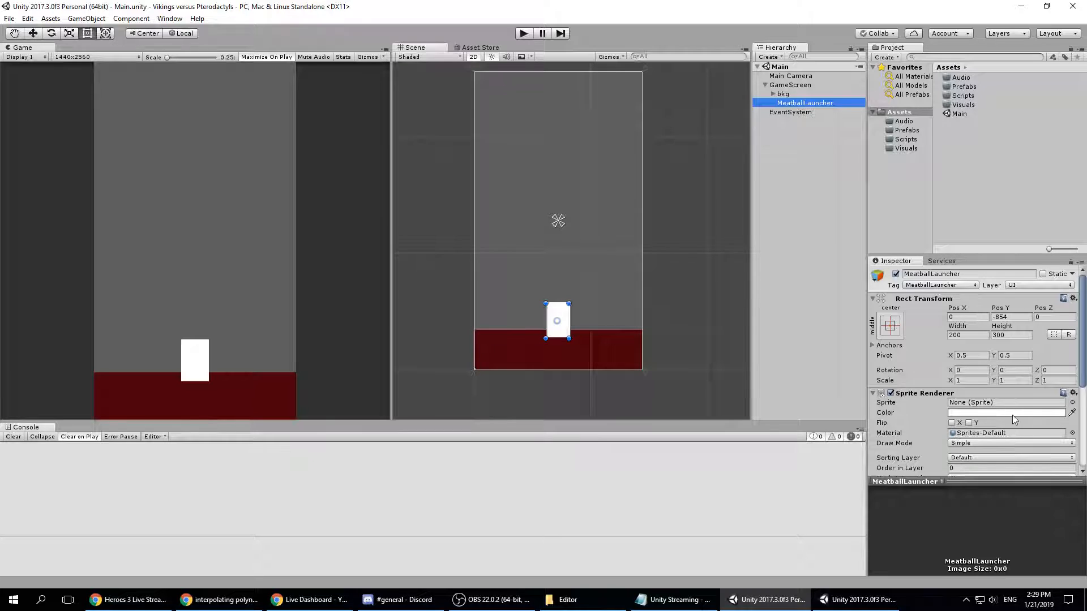
pyautogui.scroll(-5, 1019, 416)
pyautogui.click(1013, 360)
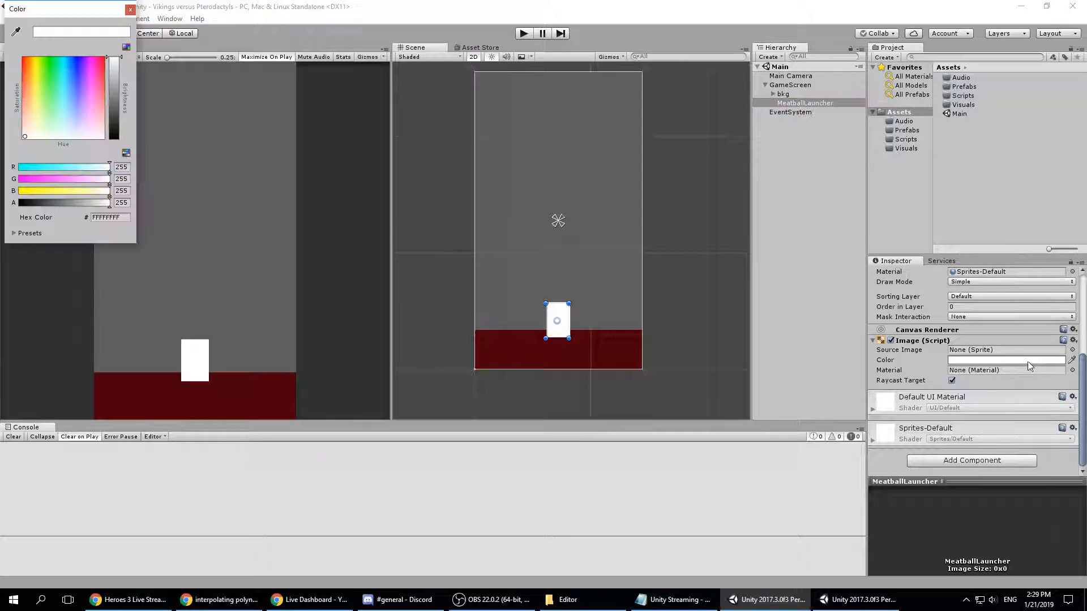
pyautogui.click(79, 58)
pyautogui.moveTo(79, 58); pyautogui.dragTo(115, 52)
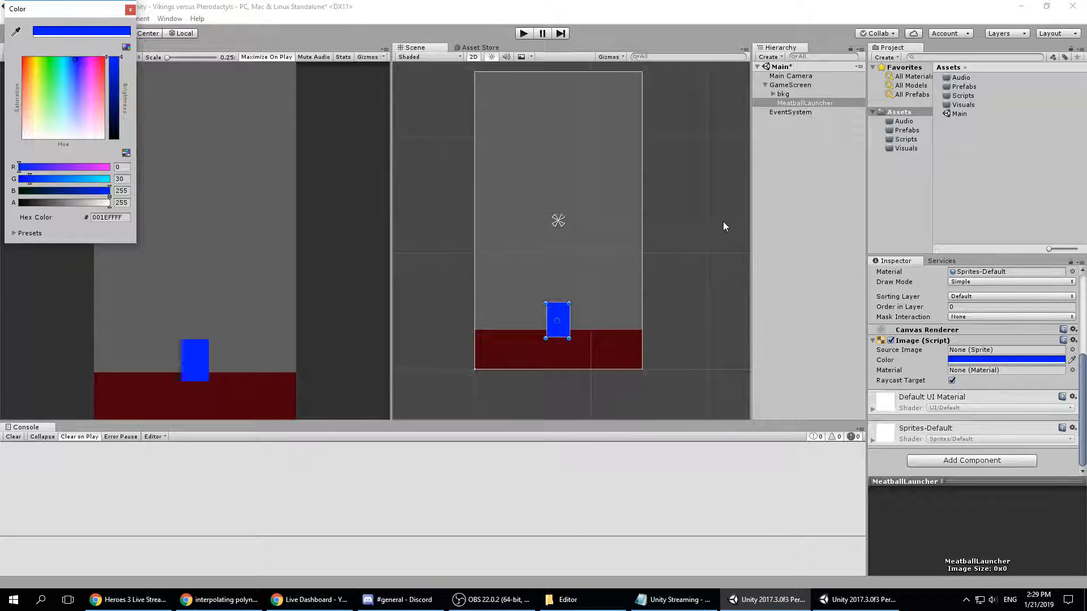
pyautogui.press('Escape')
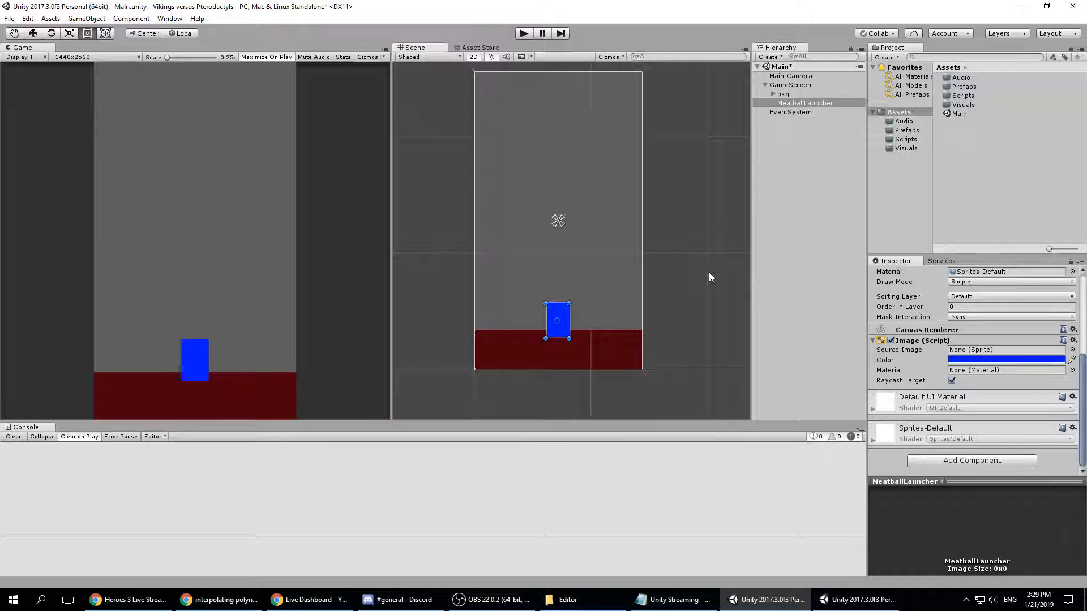
# - Set the MeatballLauncher's Pos Y to -860 and save the scene
pyautogui.scroll(5, 961, 351)
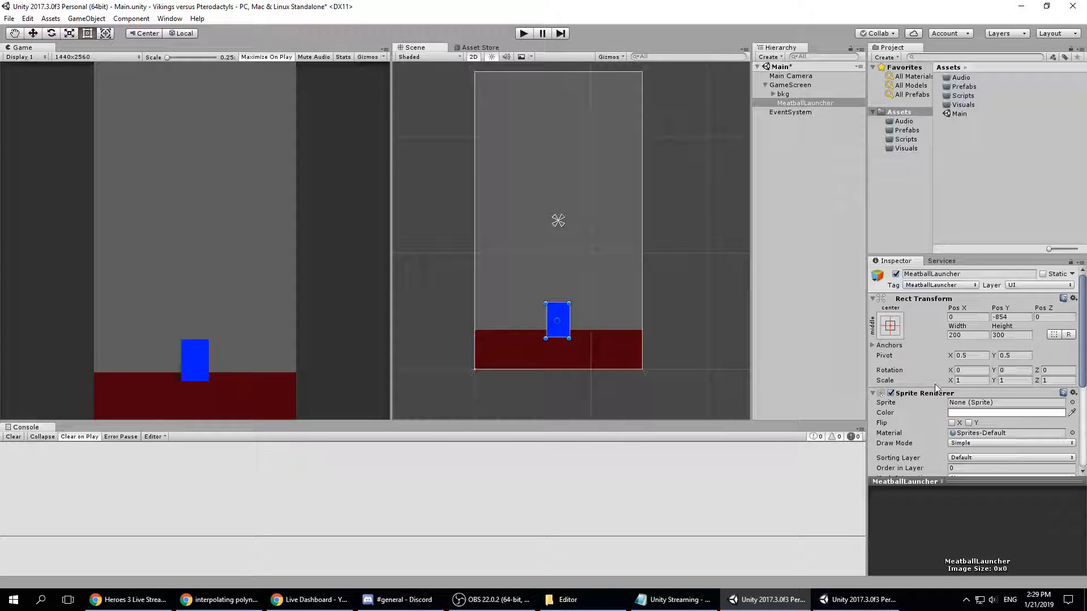
pyautogui.moveTo(562, 223)
pyautogui.mouseDown()
pyautogui.moveTo(576, 338)
pyautogui.moveTo(558, 221)
pyautogui.mouseUp()
pyautogui.click(1017, 318)
pyautogui.write('-860')
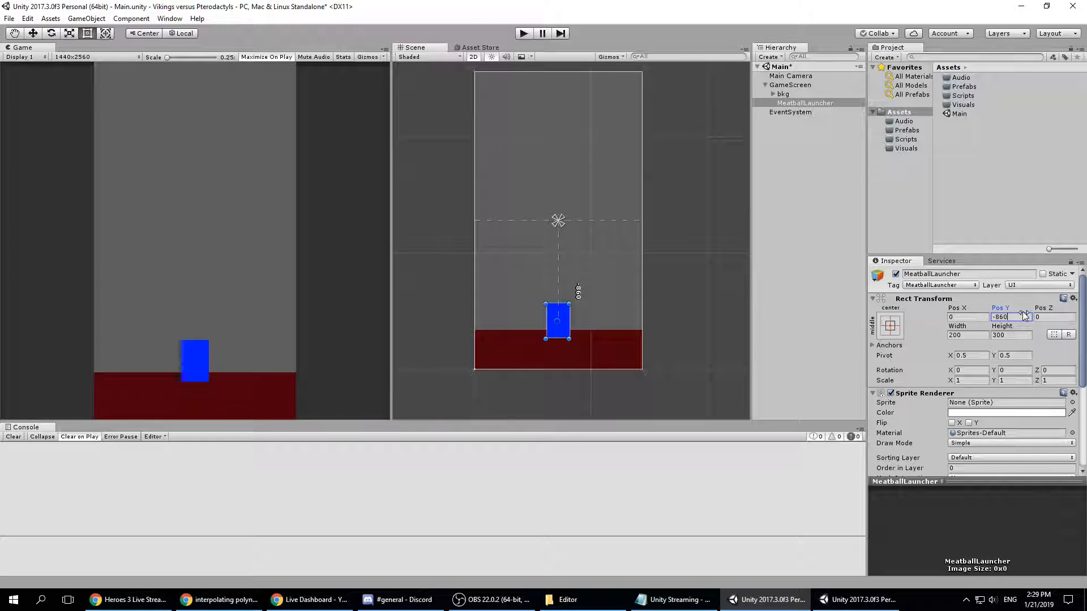
pyautogui.press('Return')
pyautogui.hotkey('ctrl', 's')
pyautogui.scroll(-5, 937, 320)
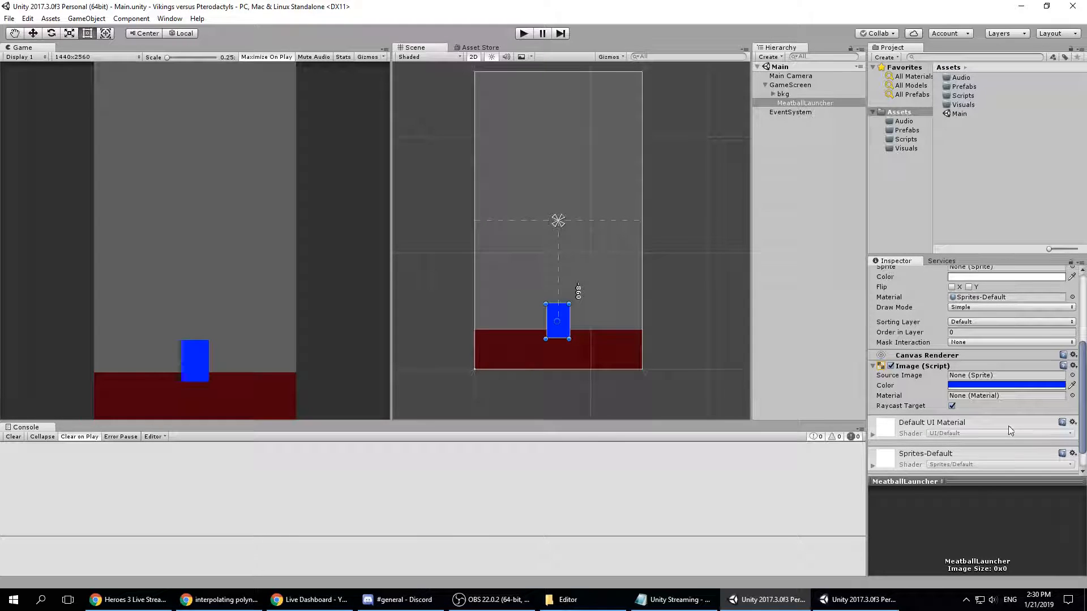
pyautogui.click(873, 465)
pyautogui.scroll(-3, 911, 464)
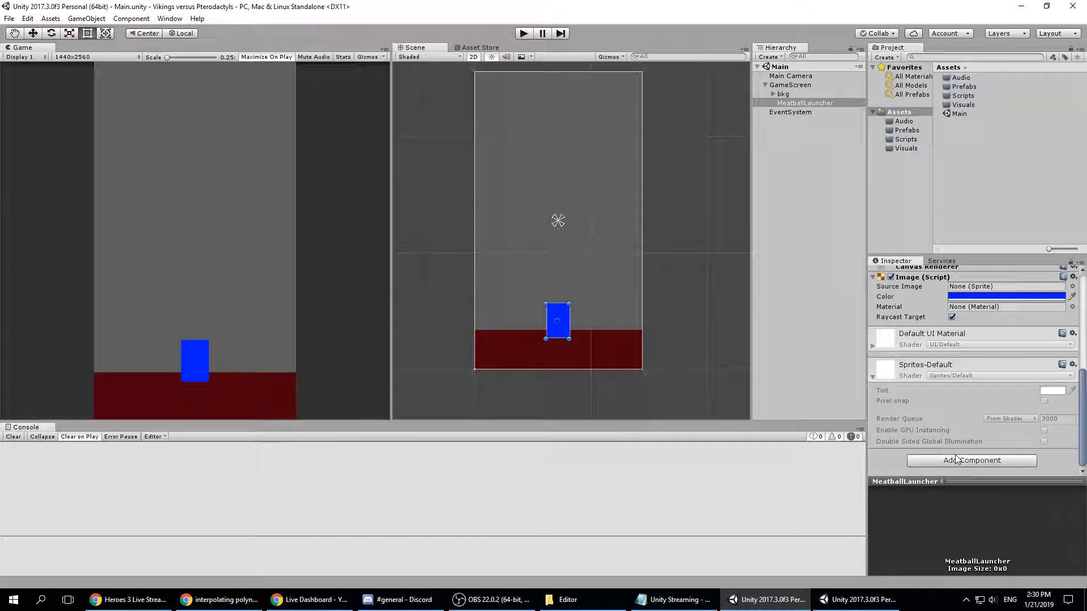
pyautogui.click(873, 378)
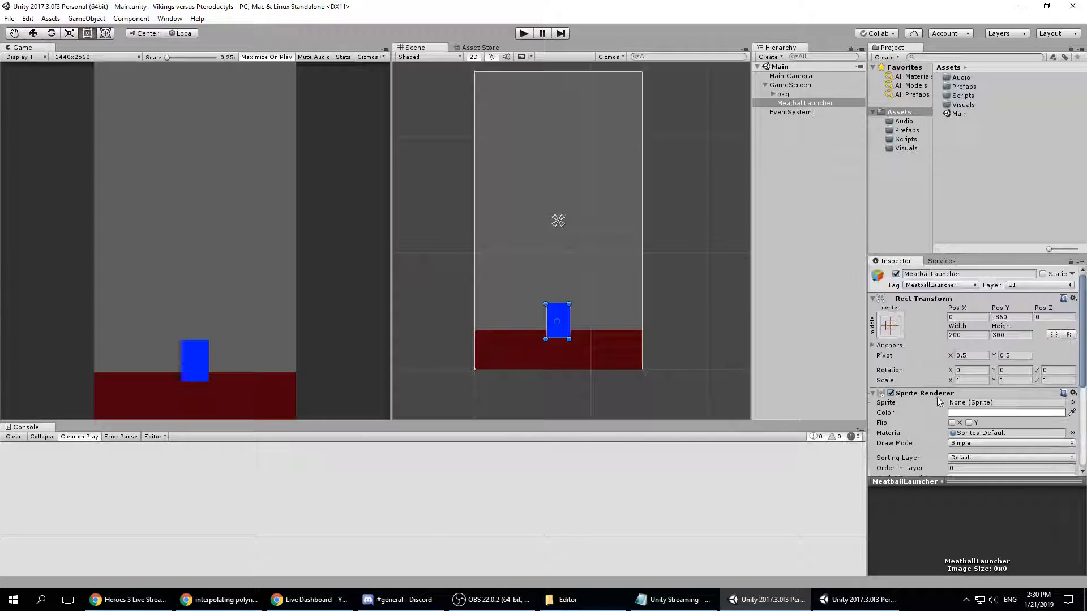
pyautogui.scroll(5, 936, 396)
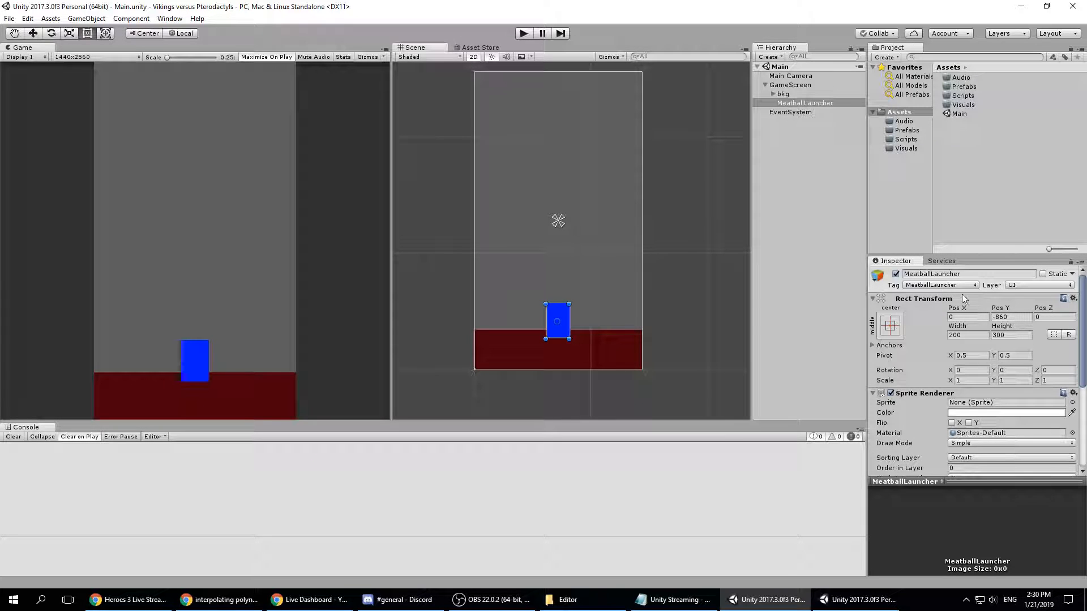
# - Examine the layers available to the bkg object in the Eggyoke project, and return to Vikings versus Pterodactyls
pyautogui.click(1024, 284)
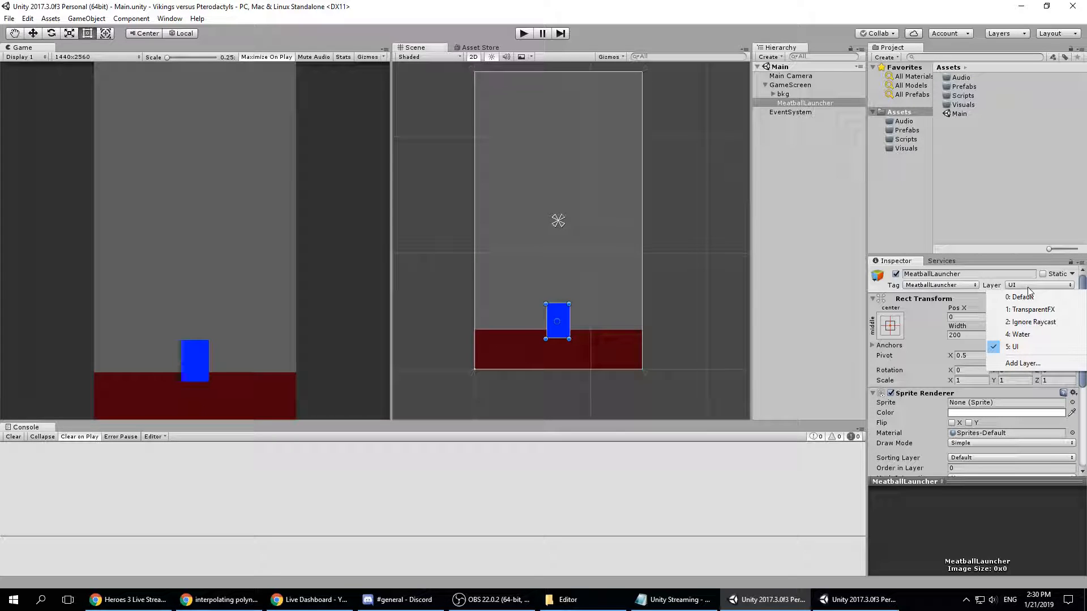
pyautogui.click(886, 177)
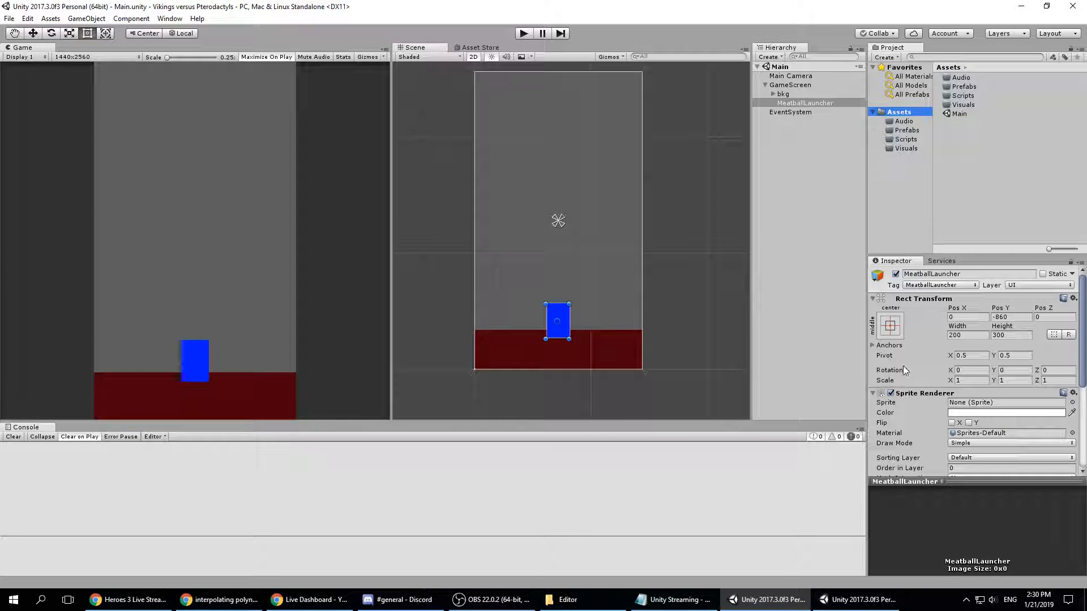
pyautogui.click(831, 599)
pyautogui.click(1024, 285)
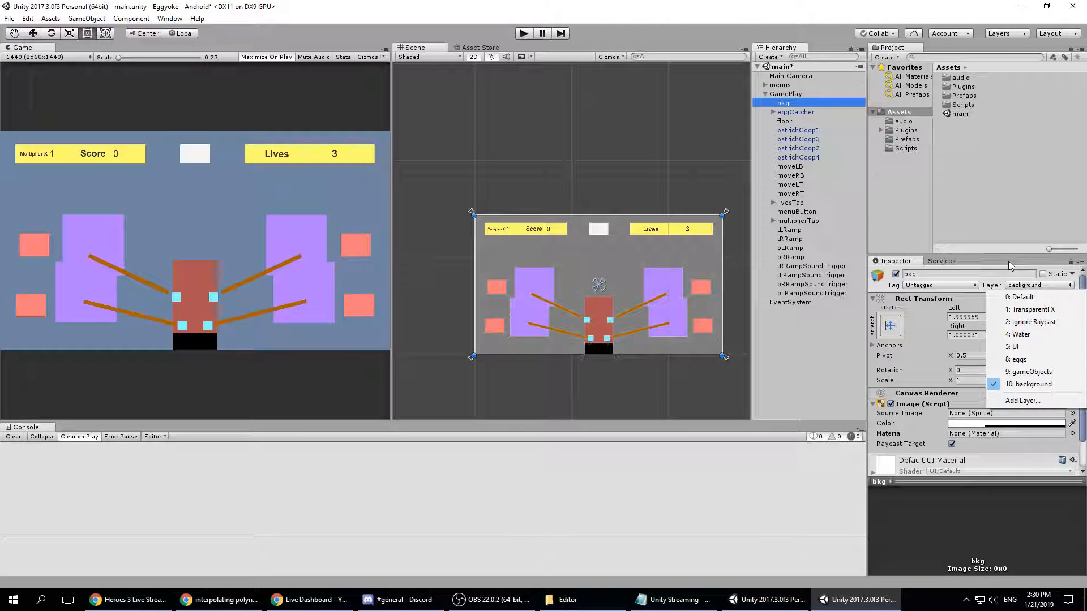
pyautogui.click(791, 595)
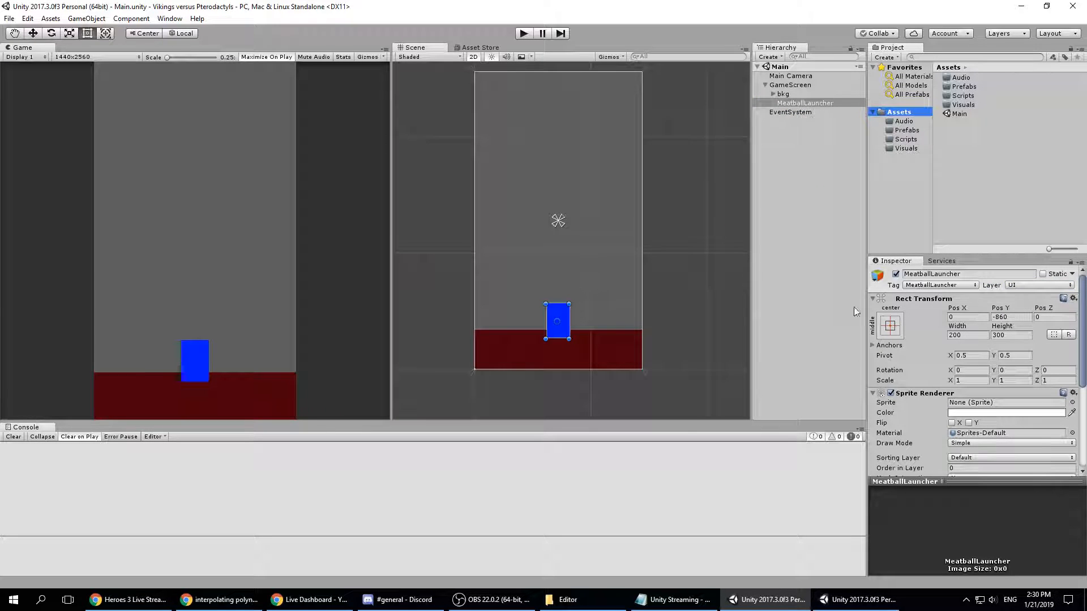
# - Add a custom layer named interactableGO as User Layer 8 in the project's layer list
pyautogui.click(1040, 283)
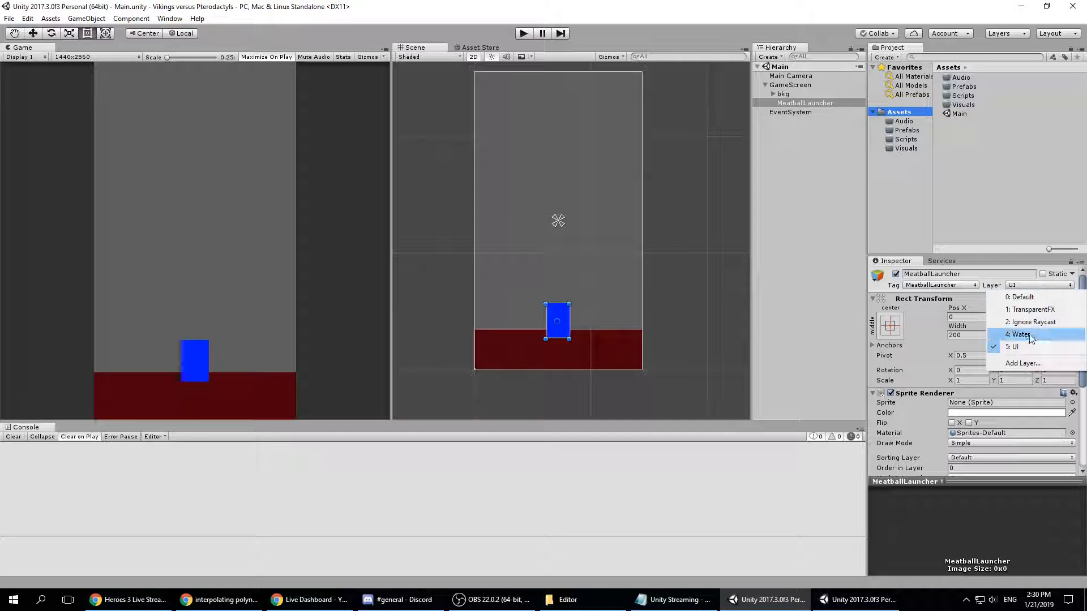
pyautogui.click(1021, 364)
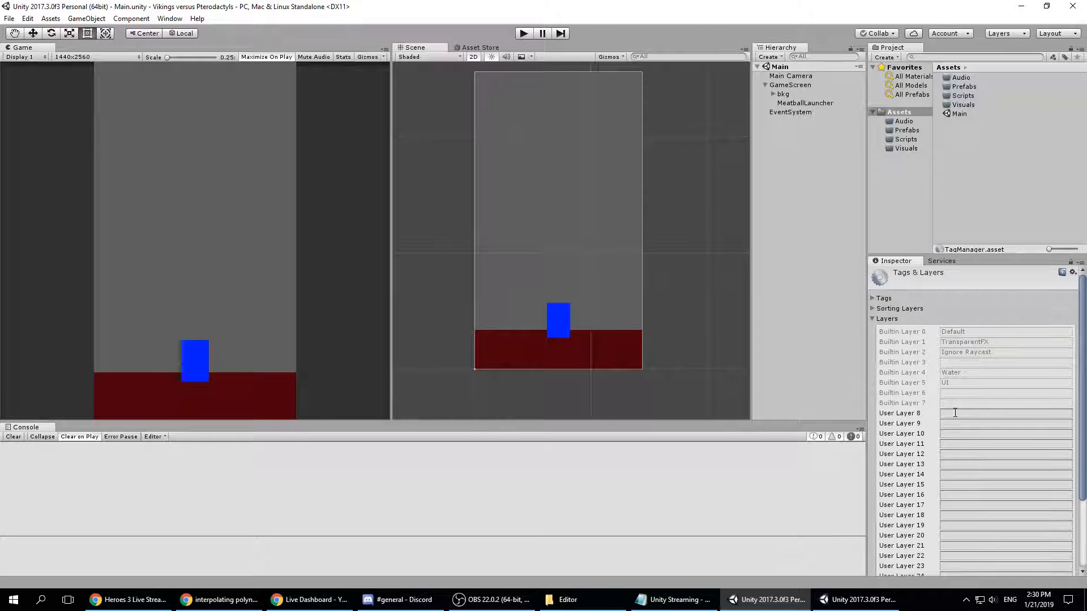
pyautogui.click(953, 394)
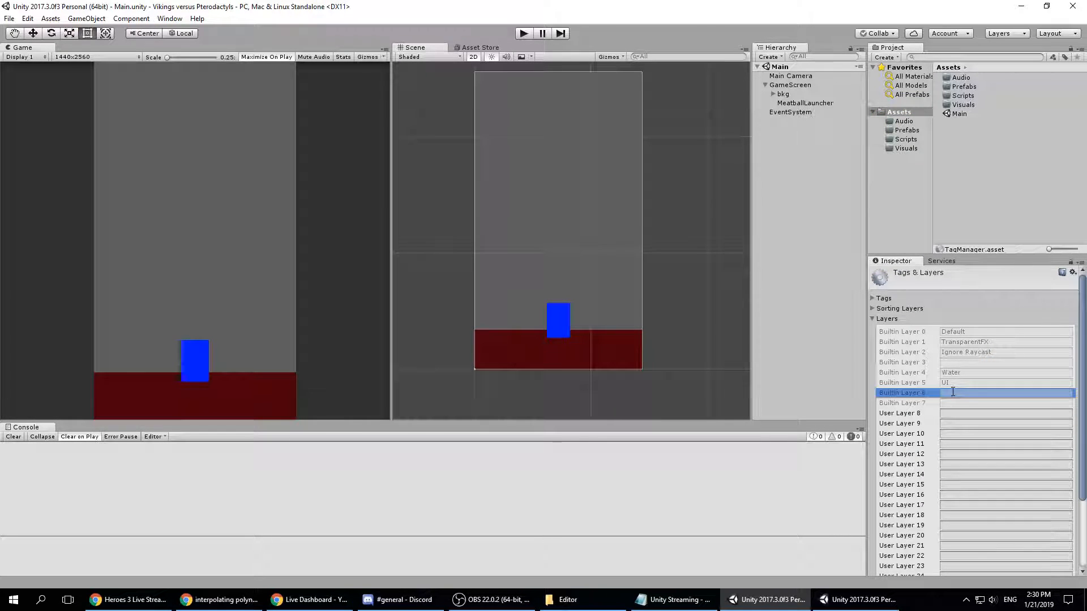
pyautogui.scroll(-3, 959, 415)
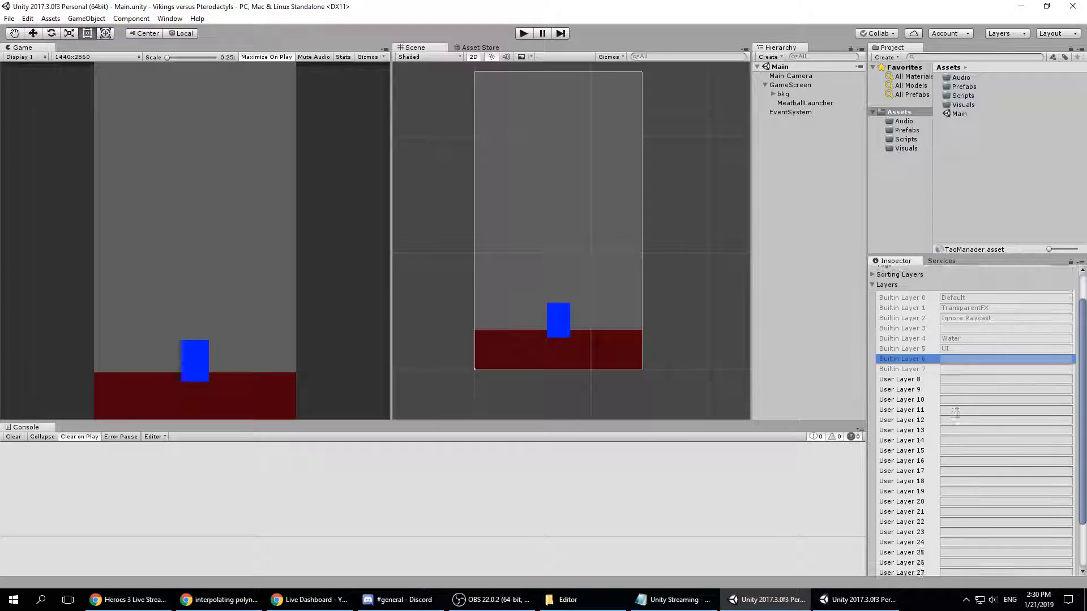
pyautogui.scroll(3, 958, 419)
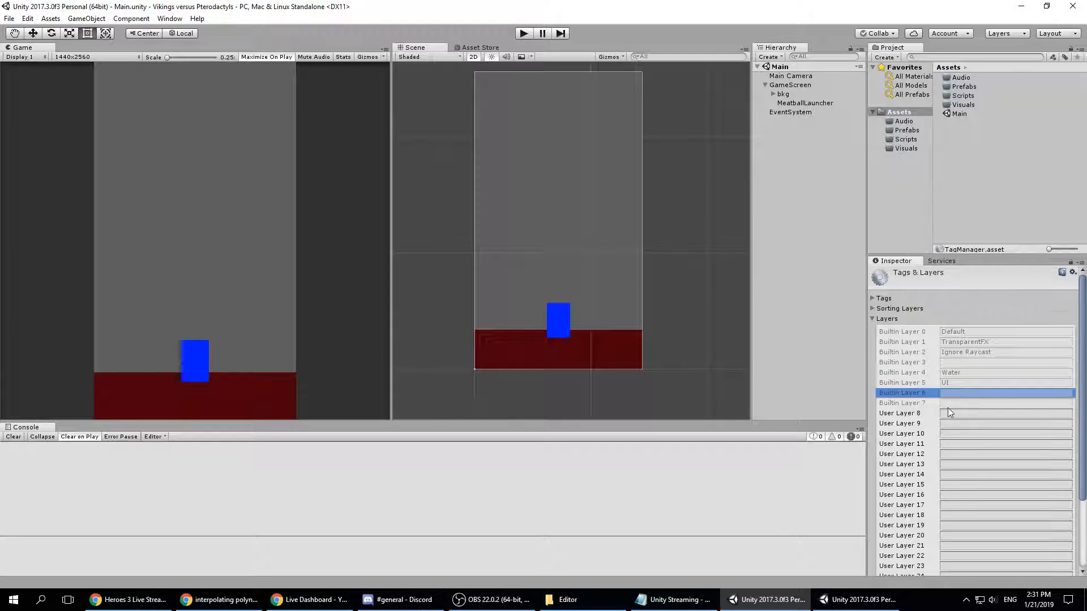
pyautogui.click(950, 413)
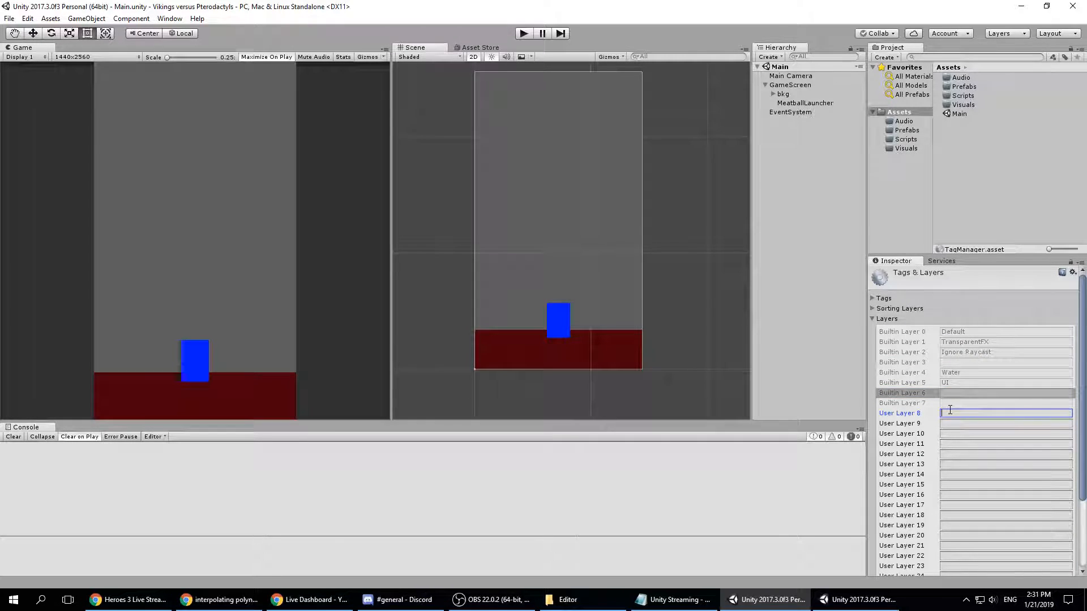
pyautogui.write('interacableGO')
pyautogui.press('Return')
pyautogui.click(965, 413)
pyautogui.write('t')
pyautogui.press('Return')
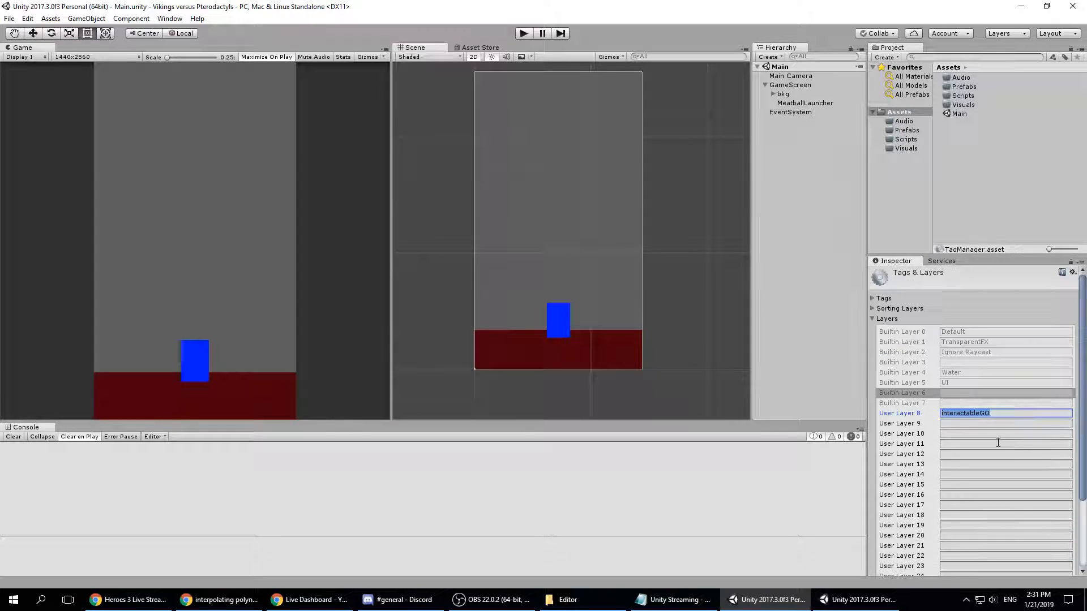
# - Name User Layer 9 enemyGO
pyautogui.click(981, 424)
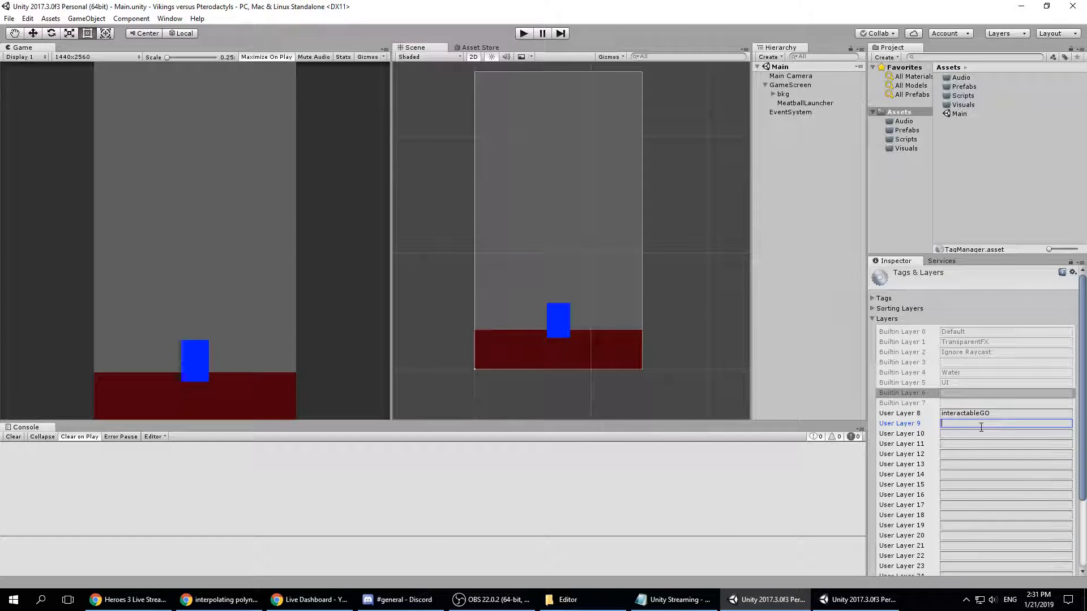
pyautogui.write('enemy')
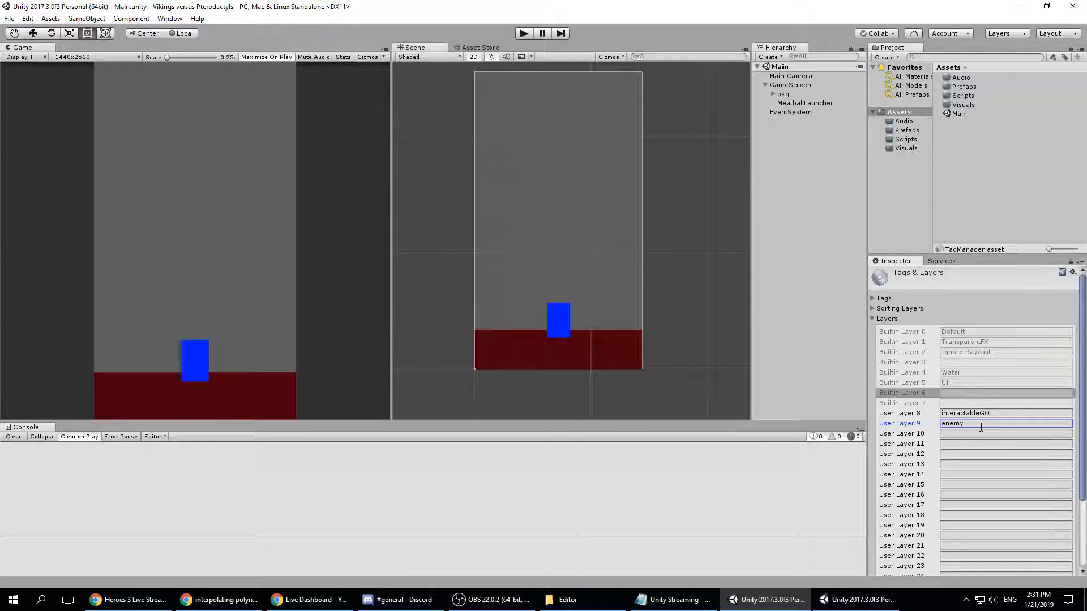
pyautogui.write('GO')
pyautogui.click(950, 433)
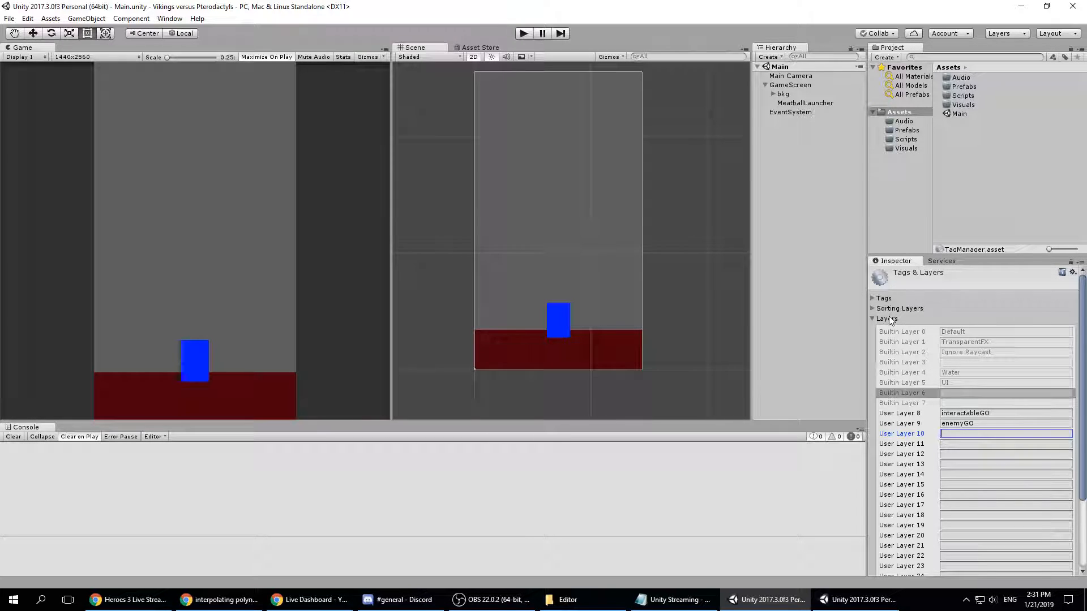
# - Move the enemyGO name from User Layer 9 to User Layer 10, leaving layer 9 empty
pyautogui.doubleClick(977, 425)
pyautogui.hotkey('ctrl', 'x')
pyautogui.click(968, 434)
pyautogui.hotkey('ctrl', 'v')
pyautogui.click(968, 425)
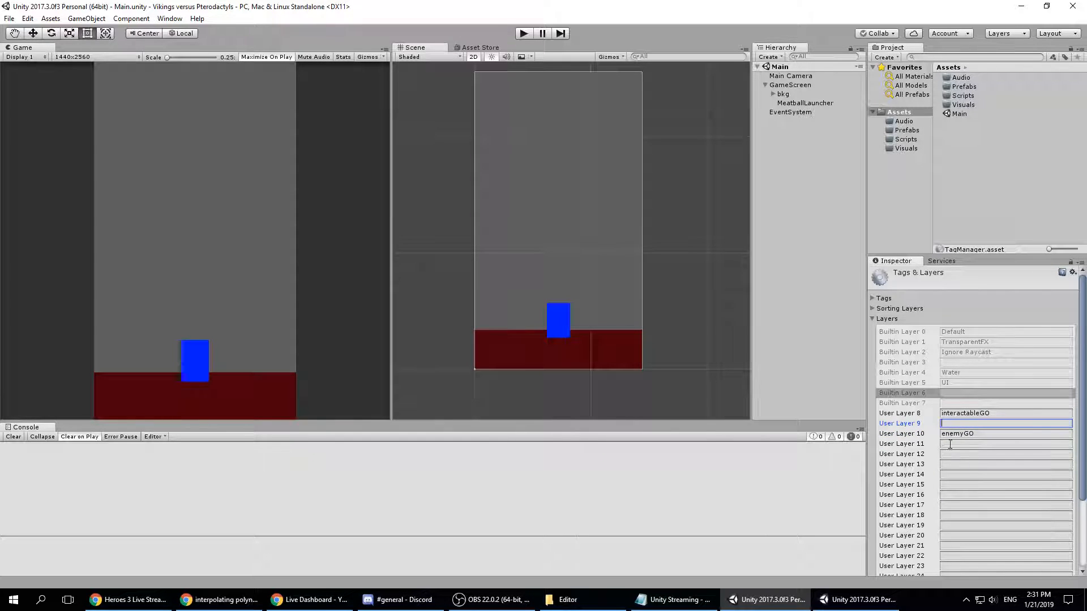
pyautogui.scroll(-3, 956, 458)
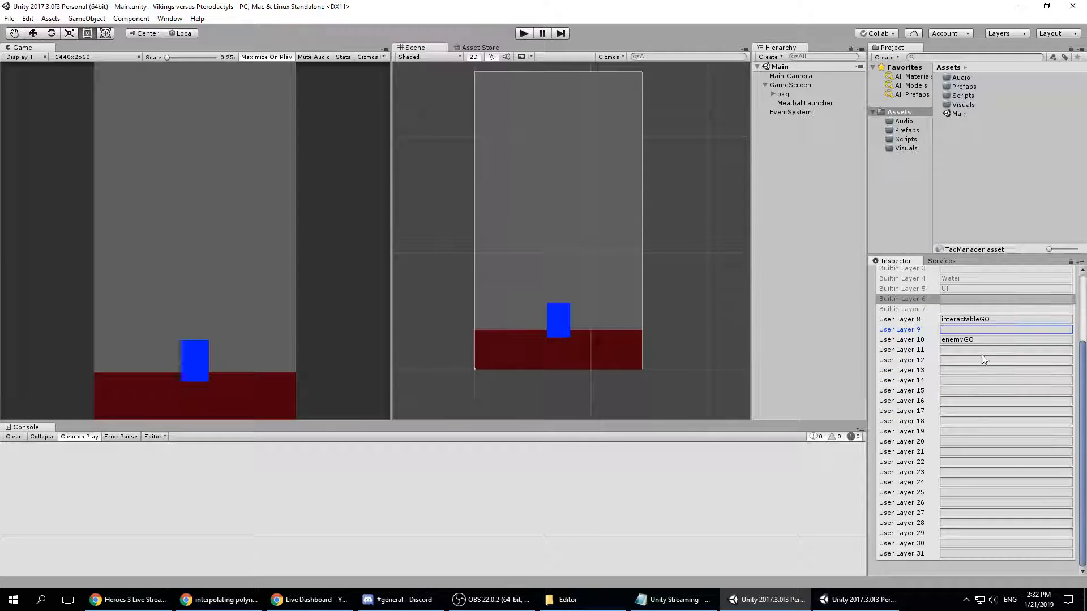
pyautogui.scroll(3, 976, 436)
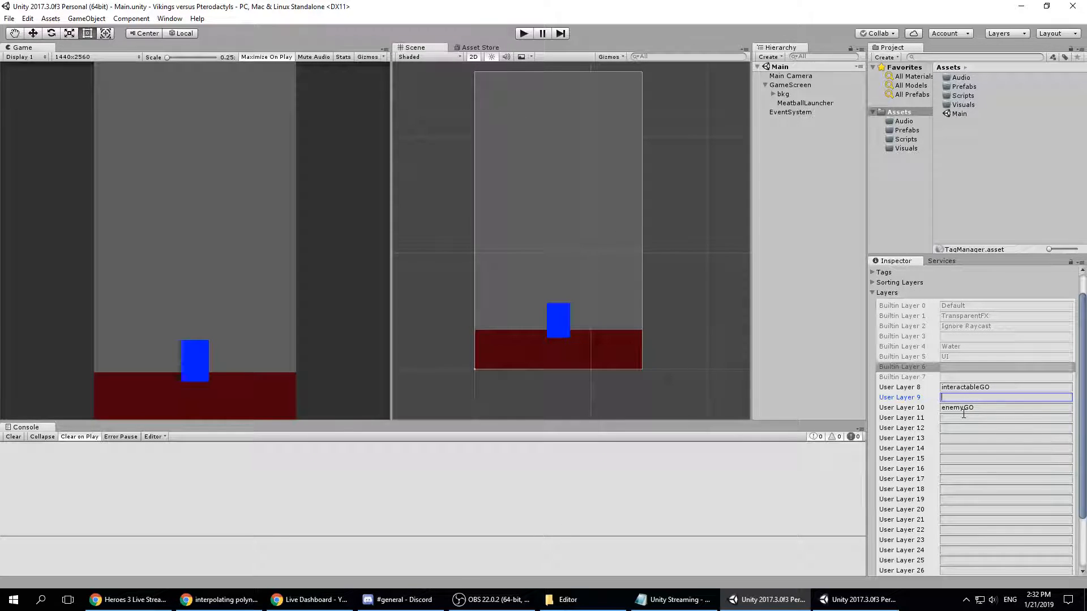
# - Clear User Layer 10 and name User Layer 9 enemyGO again
pyautogui.moveTo(987, 409); pyautogui.dragTo(943, 408)
pyautogui.press('BackSpace')
pyautogui.click(958, 398)
pyautogui.write('enemyGO')
pyautogui.press('Tab')
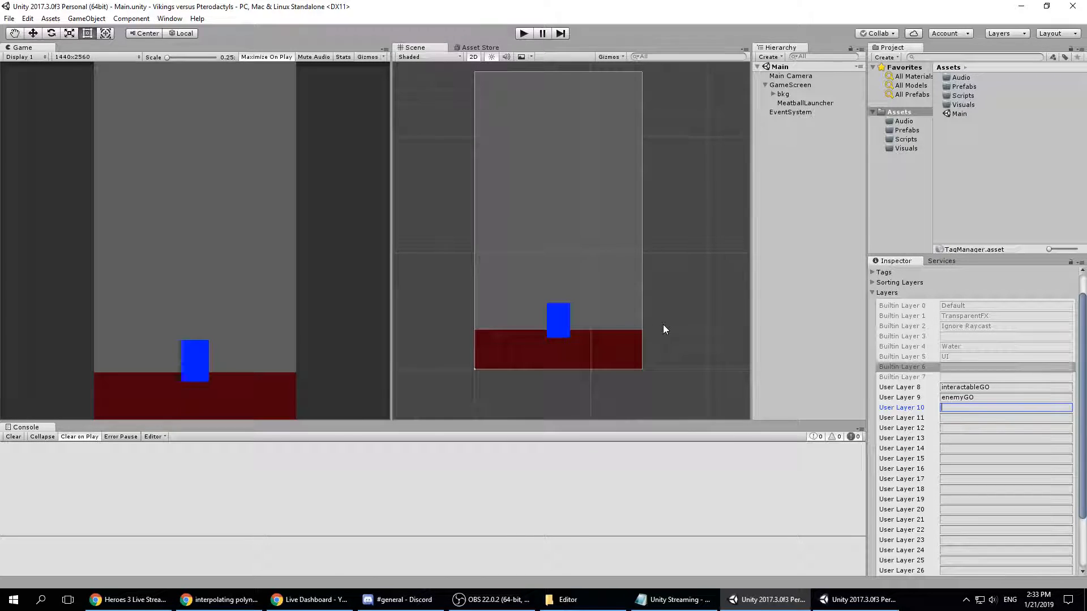
# - Switch to the YouTube Live Dashboard in Chrome to check the stream status and chat
pyautogui.click(128, 600)
pyautogui.click(128, 599)
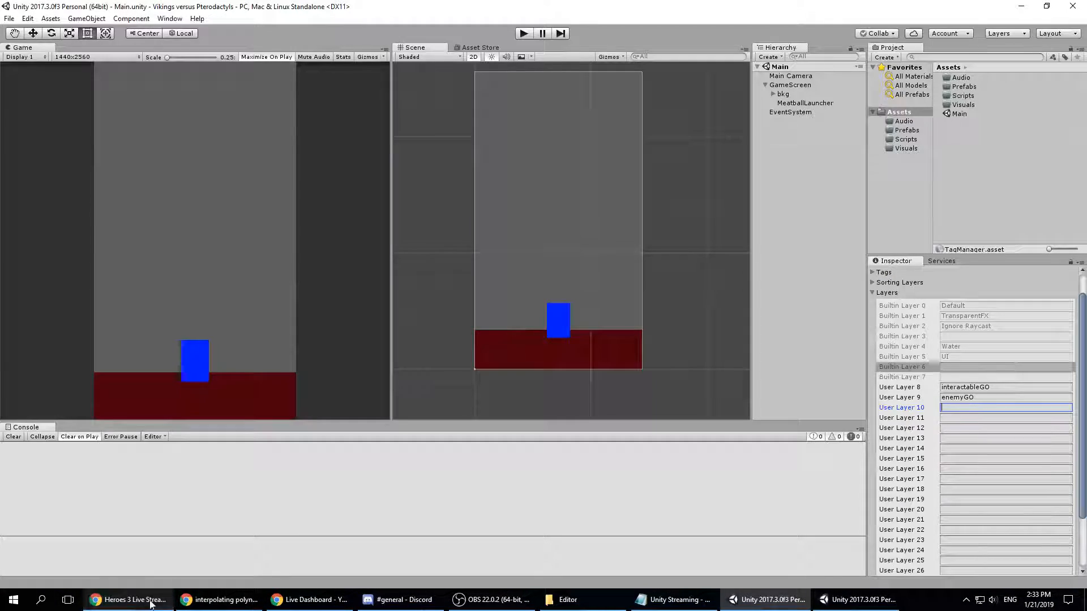
pyautogui.click(313, 600)
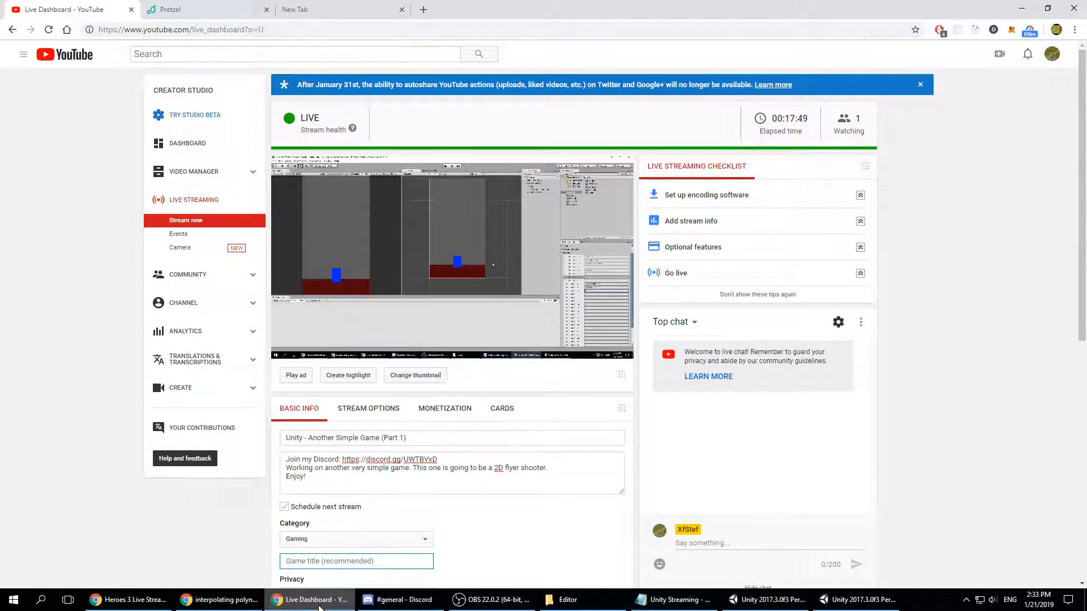
# - Switch to the Eggyoke Unity project to look at its background object's layer, and return to the Vikings versus Pterodactyls project
pyautogui.click(319, 601)
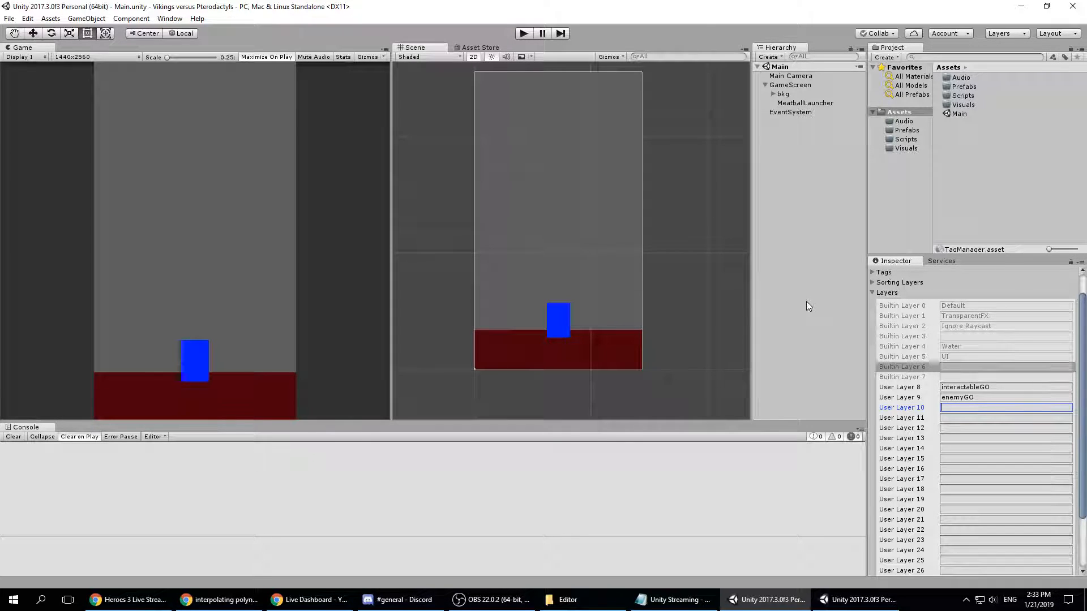
pyautogui.click(857, 600)
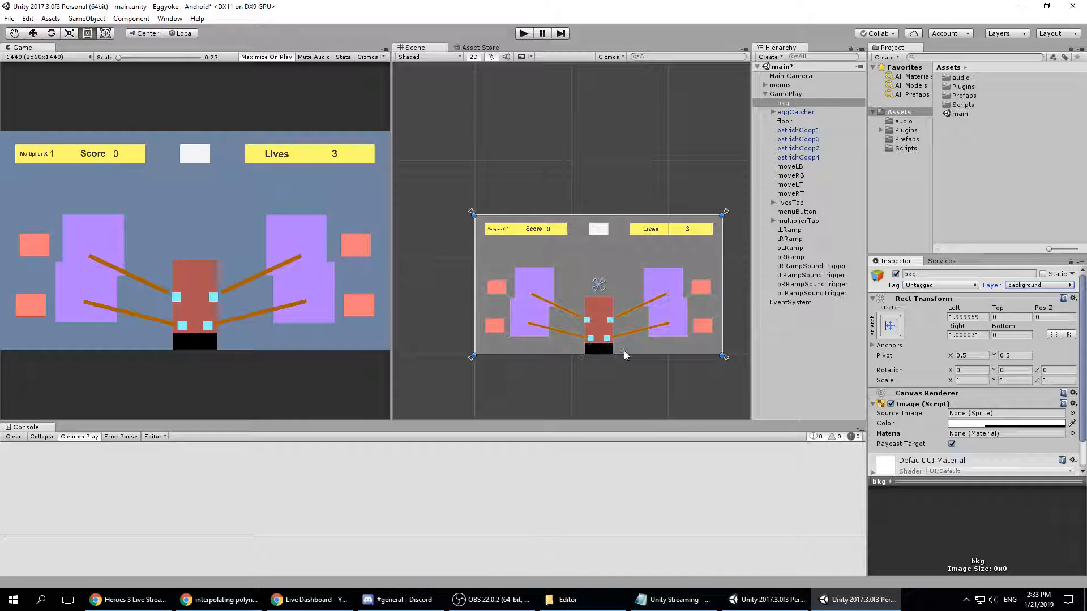
pyautogui.click(771, 603)
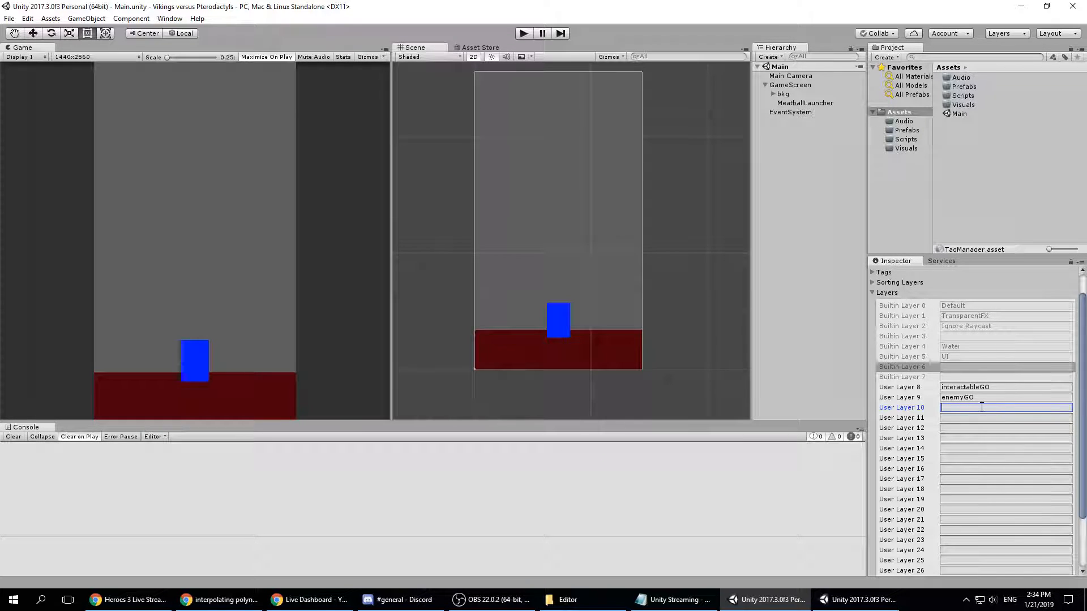
# - Name User Layer 10 vikings
pyautogui.write('vikings')
pyautogui.press('Return')
pyautogui.click(959, 418)
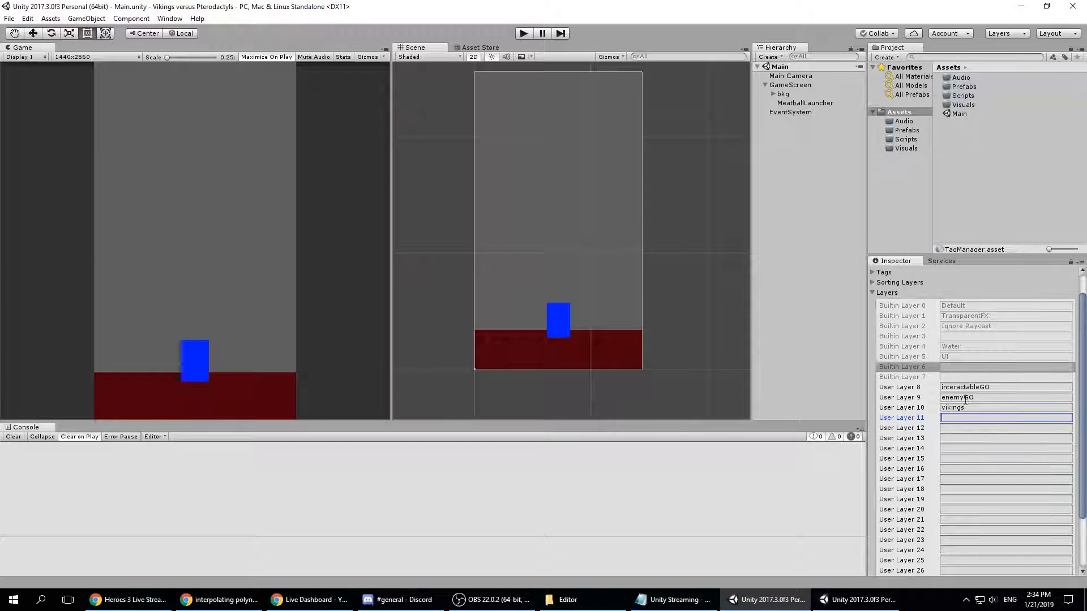
# - Rename User Layer 8 to ballista and User Layer 9 to pterodactyl
pyautogui.click(998, 388)
pyautogui.write('ballista')
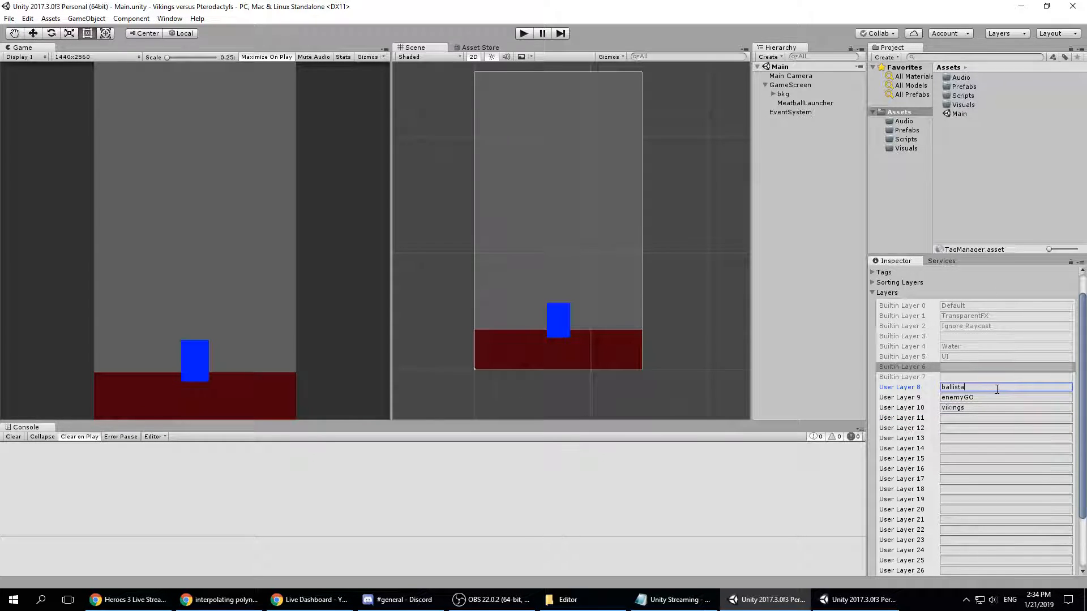
pyautogui.press('Return')
pyautogui.click(1001, 398)
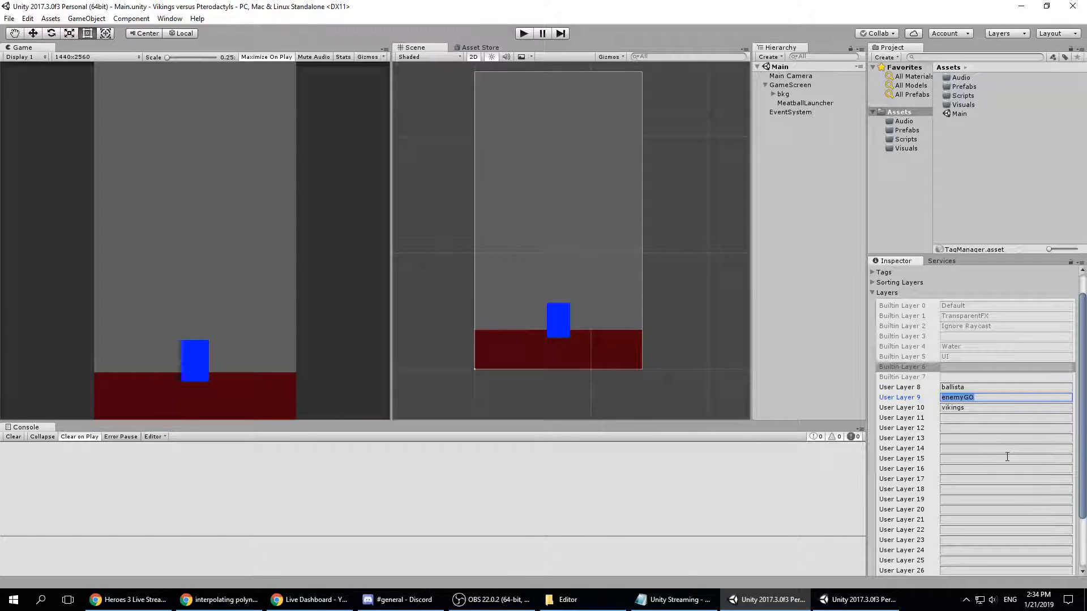
pyautogui.write('pteroda')
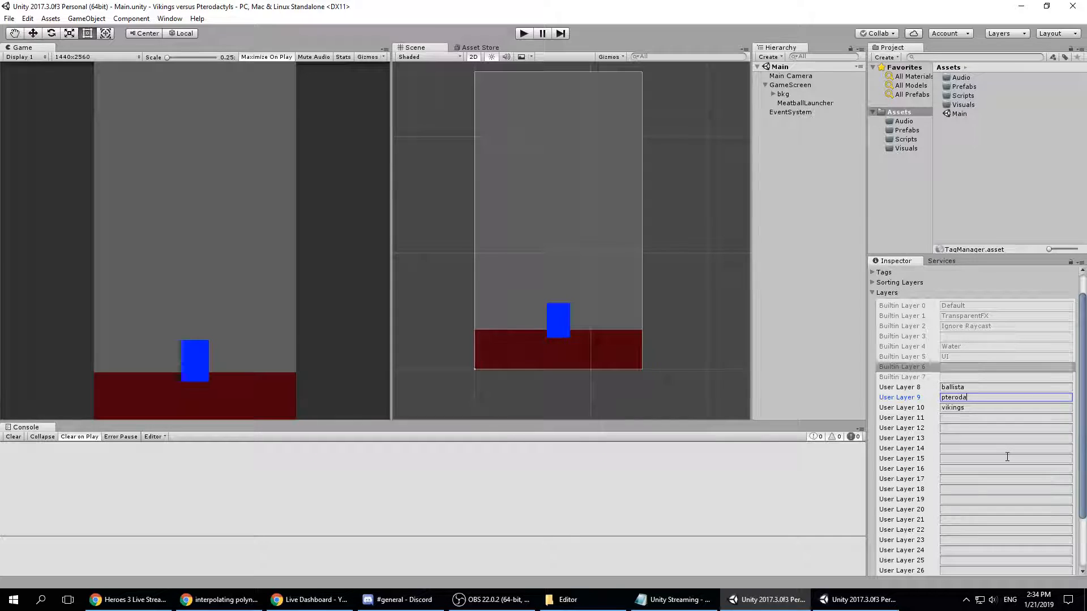
pyautogui.write('ctyl')
pyautogui.press('Return')
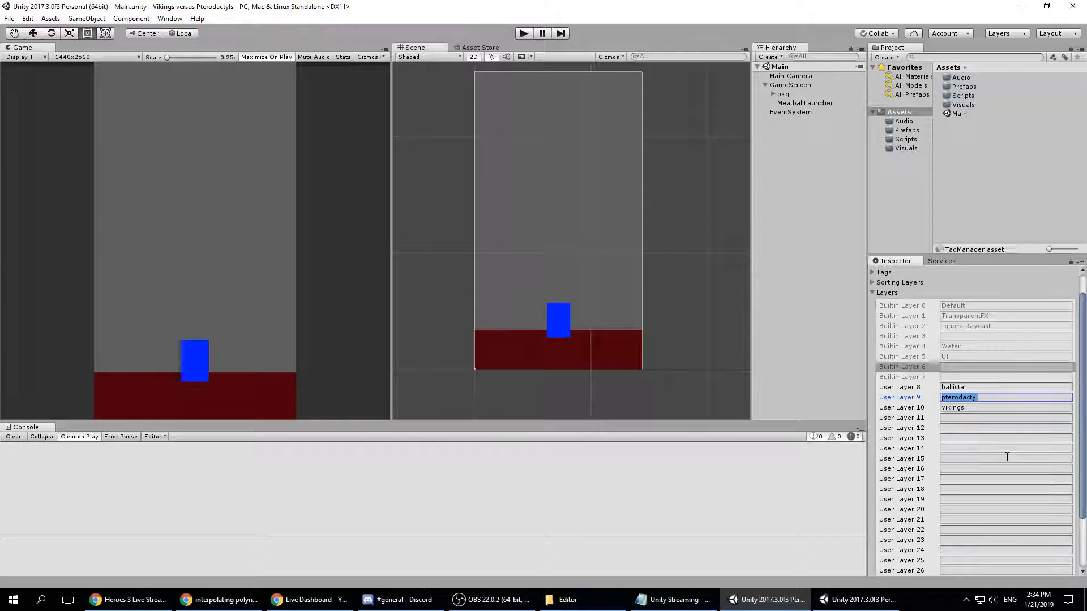
# - Extend the User Layer 8 name to ballista&meatballs
pyautogui.click(994, 388)
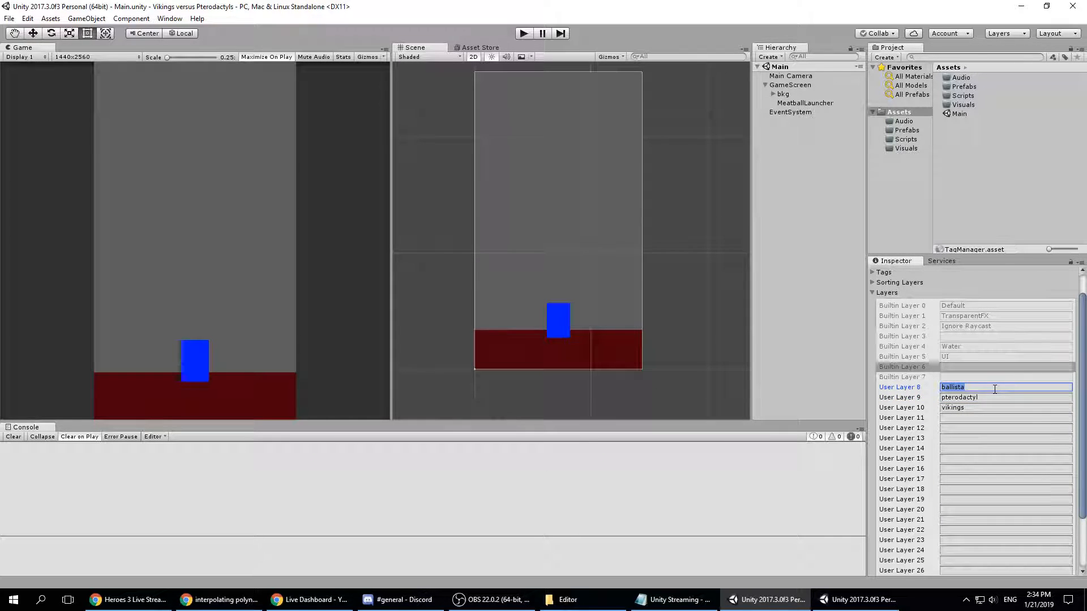
pyautogui.click(996, 388)
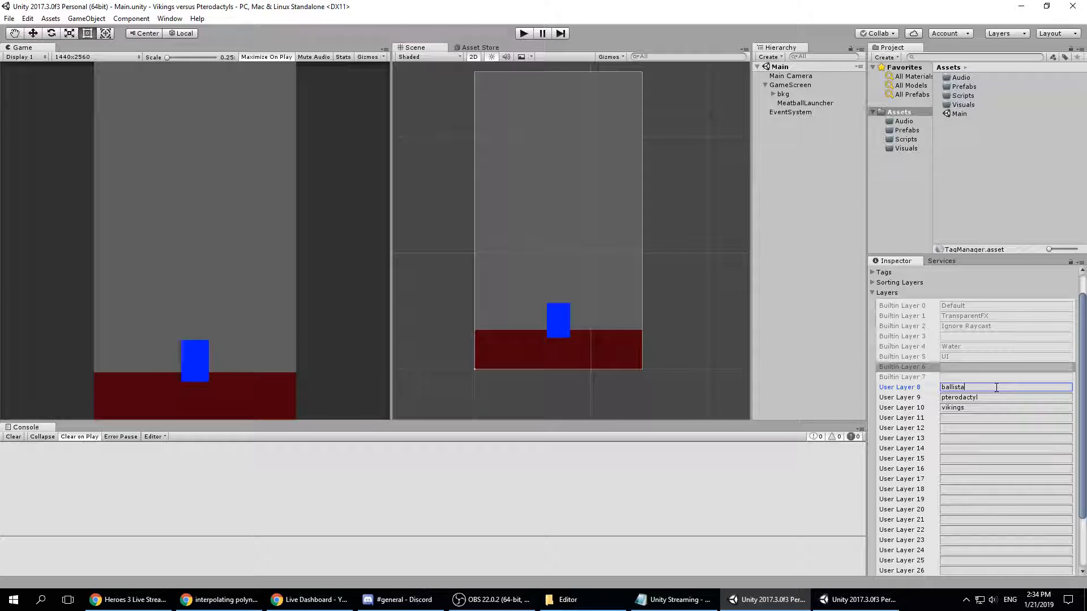
pyautogui.write('&')
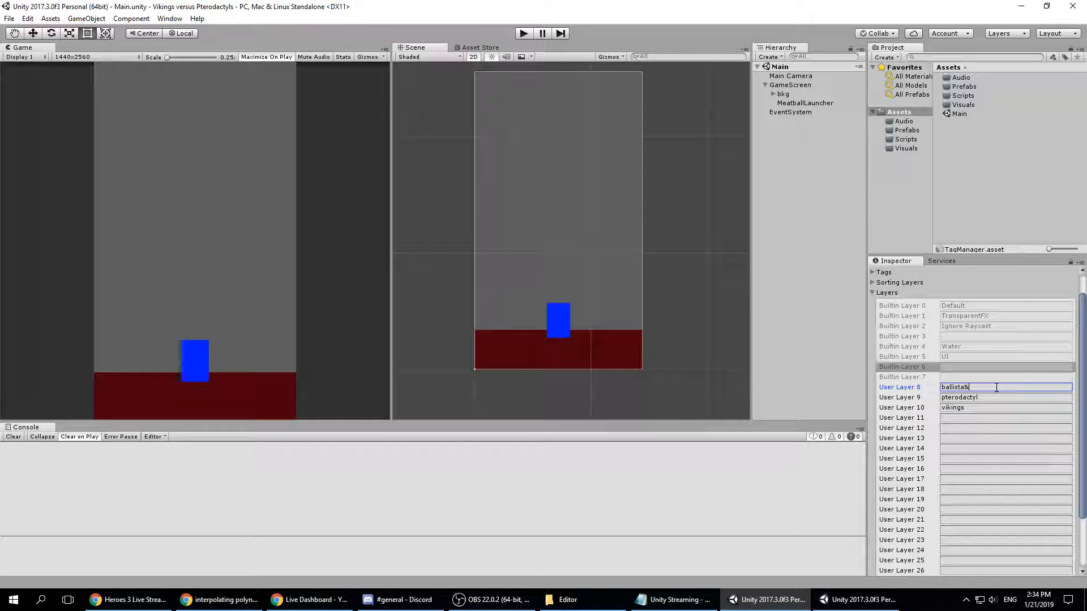
pyautogui.write('meatballs')
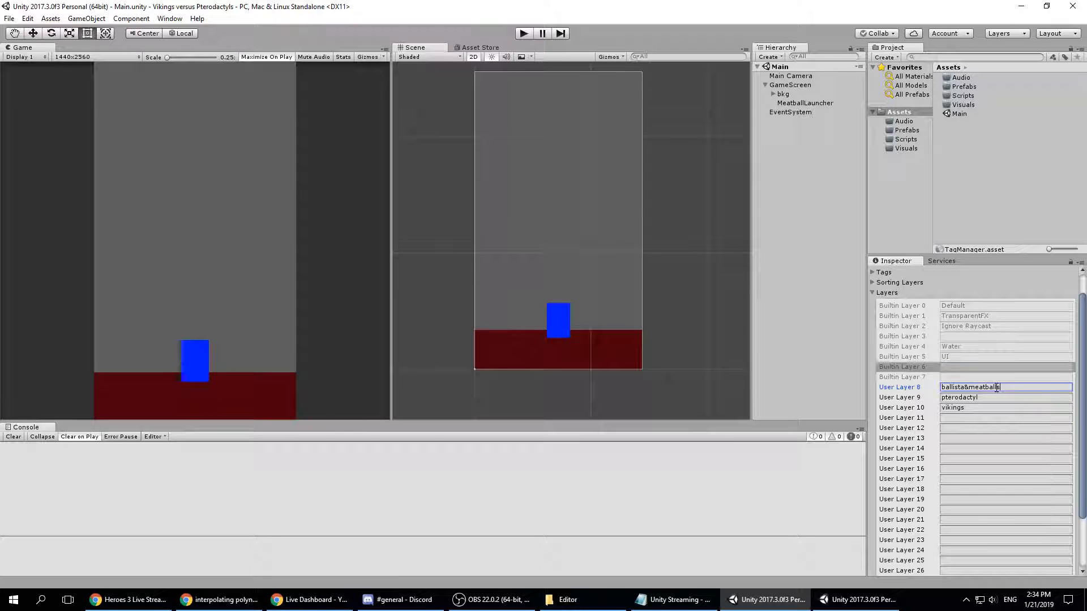
pyautogui.press('Return')
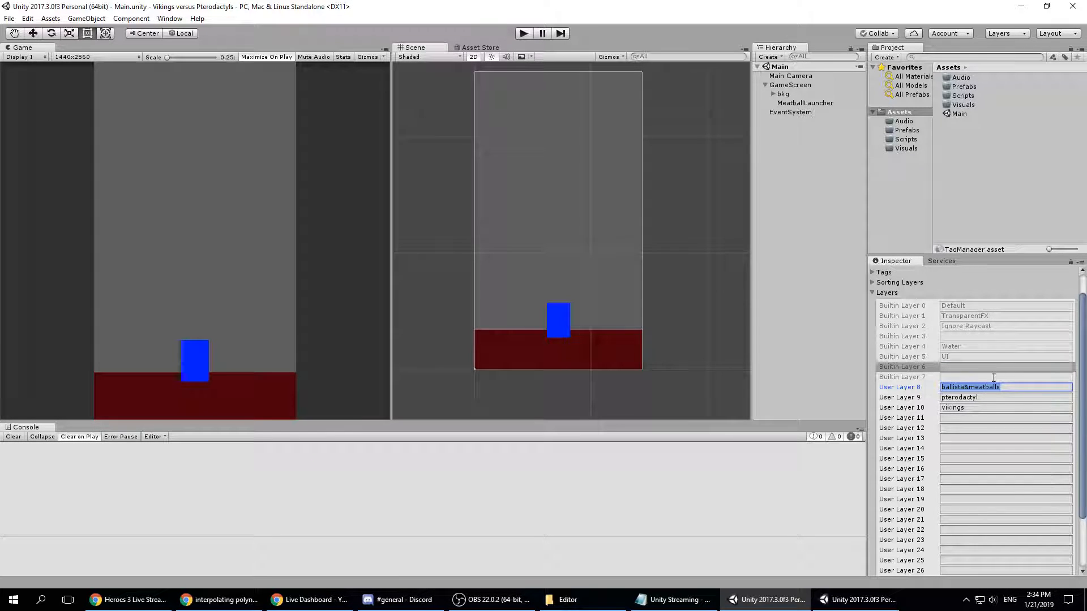
pyautogui.click(1009, 387)
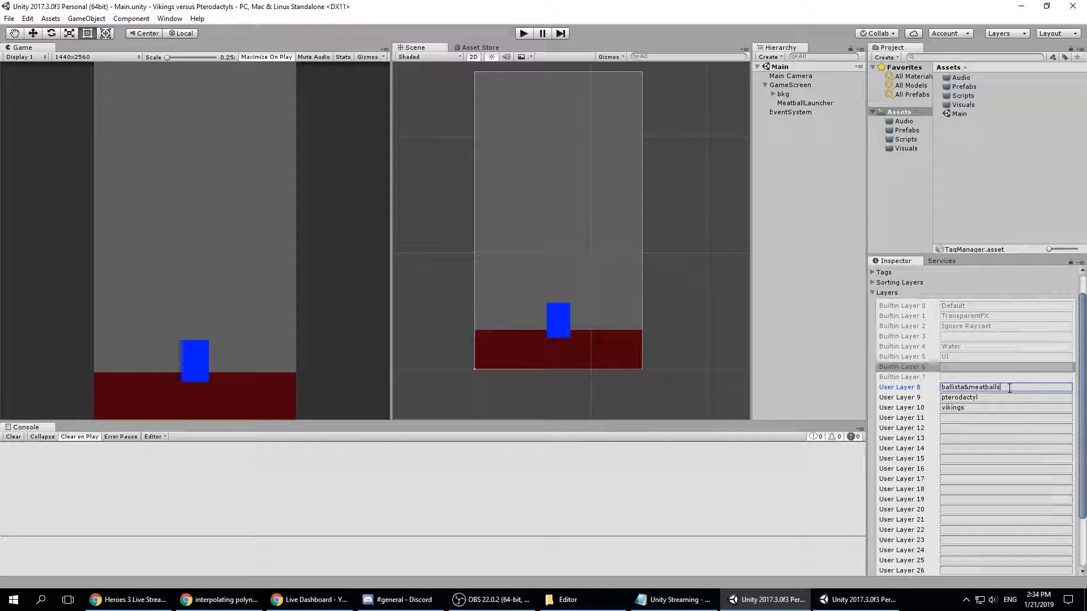
pyautogui.moveTo(1009, 388); pyautogui.dragTo(961, 389)
# - Move the vikings name to User Layer 11 and the pterodactyl name to User Layer 10, leaving User Layer 9 empty
pyautogui.click(985, 408)
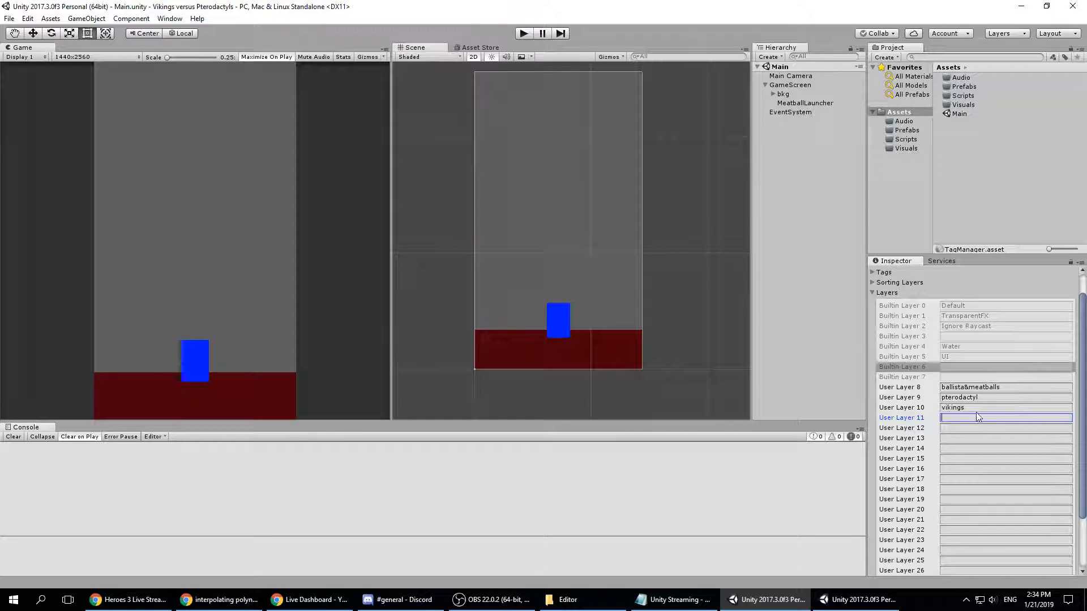
pyautogui.hotkey('ctrl', 'x')
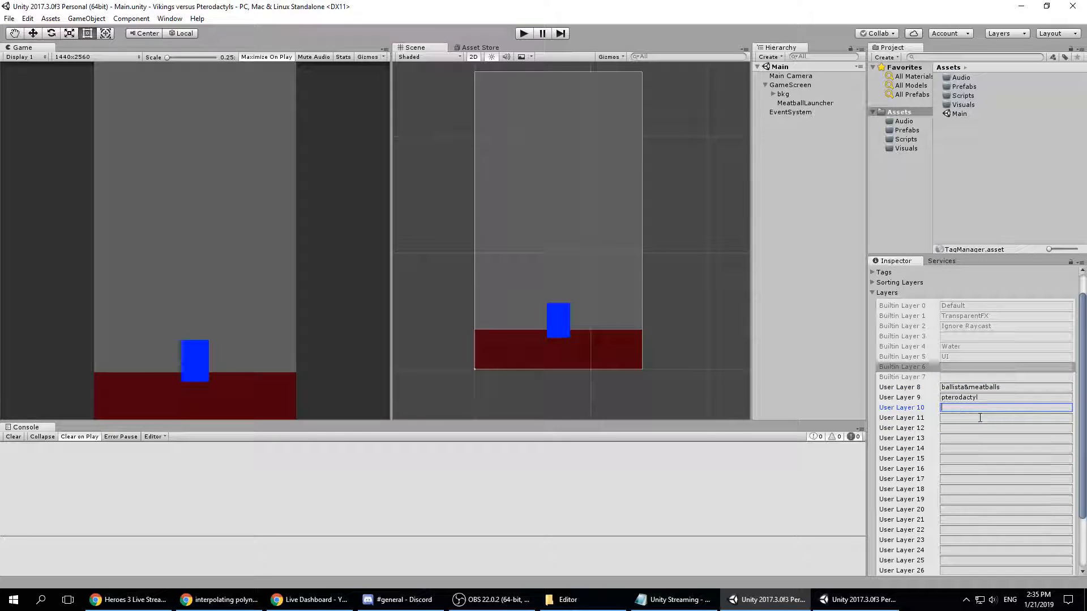
pyautogui.click(979, 418)
pyautogui.hotkey('ctrl', 'v')
pyautogui.click(990, 397)
pyautogui.hotkey('ctrl', 'x')
pyautogui.click(990, 407)
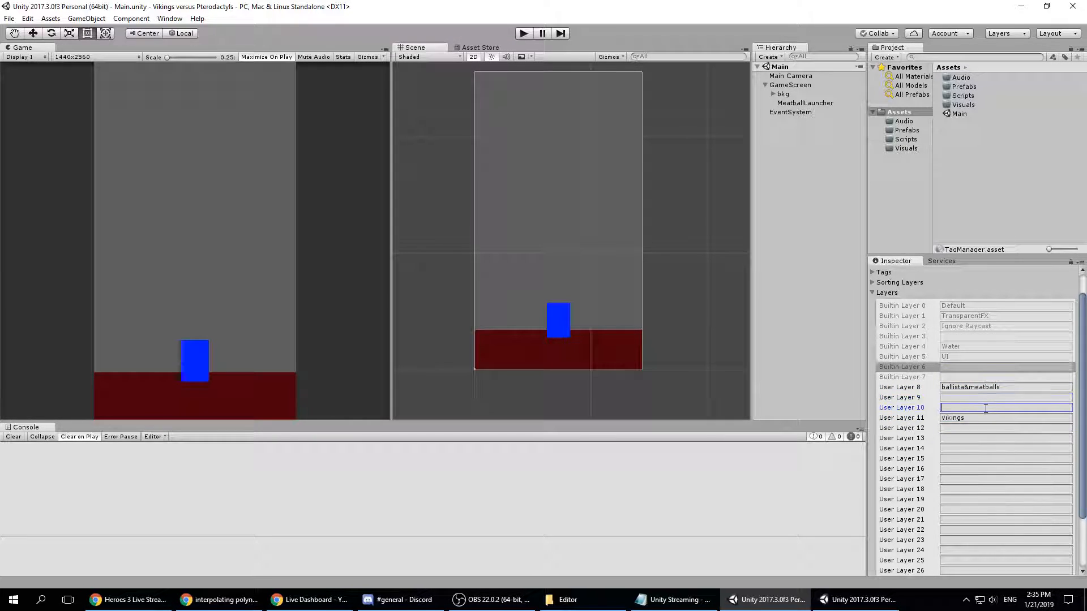
pyautogui.hotkey('ctrl', 'v')
# - Rename User Layer 8 to meatballs and name User Layer 9 balista
pyautogui.click(1009, 386)
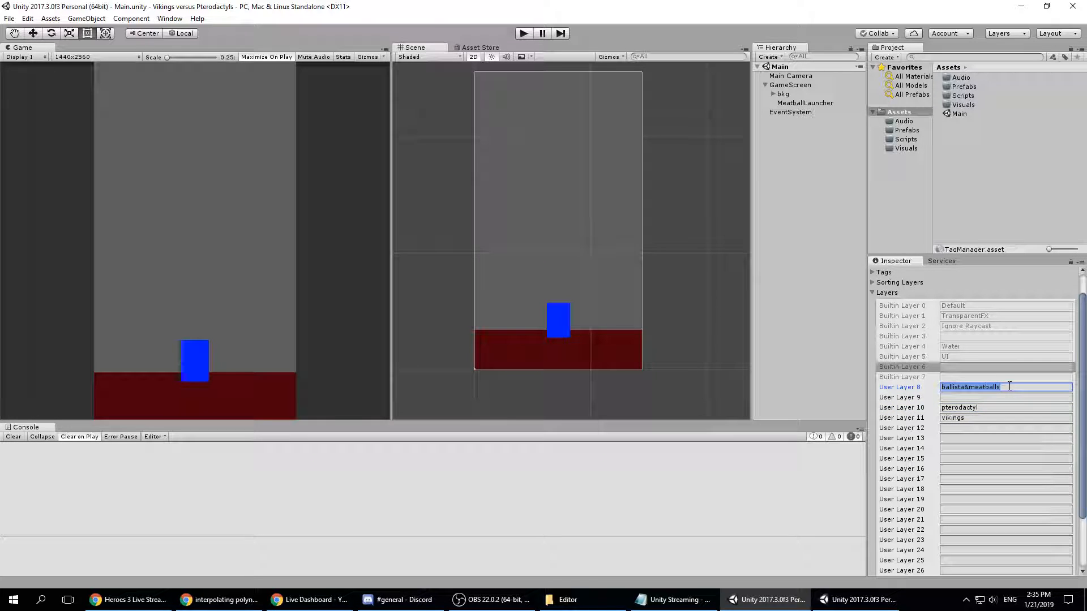
pyautogui.write('meatballs')
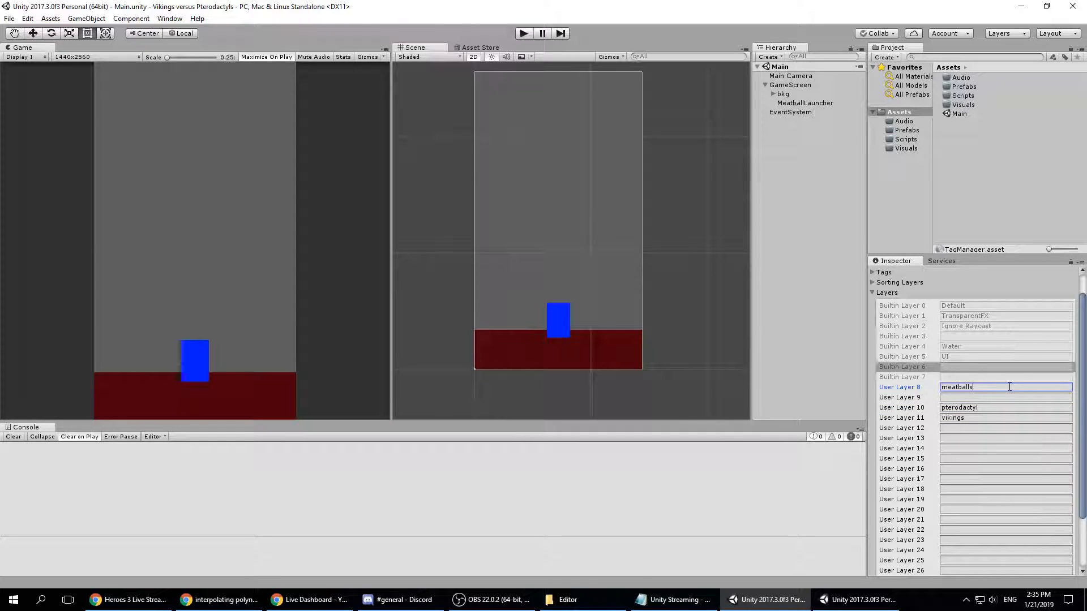
pyautogui.press('Return')
pyautogui.click(1007, 398)
pyautogui.write('balista')
pyautogui.press('Return')
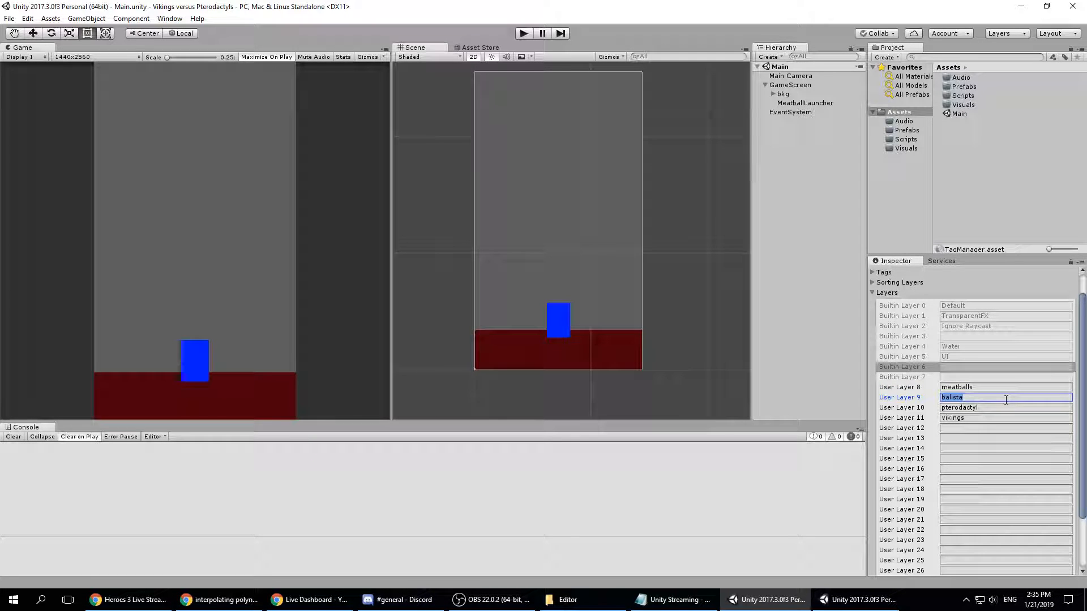
# - Add a new layer named bkg as User Layer 12
pyautogui.click(783, 94)
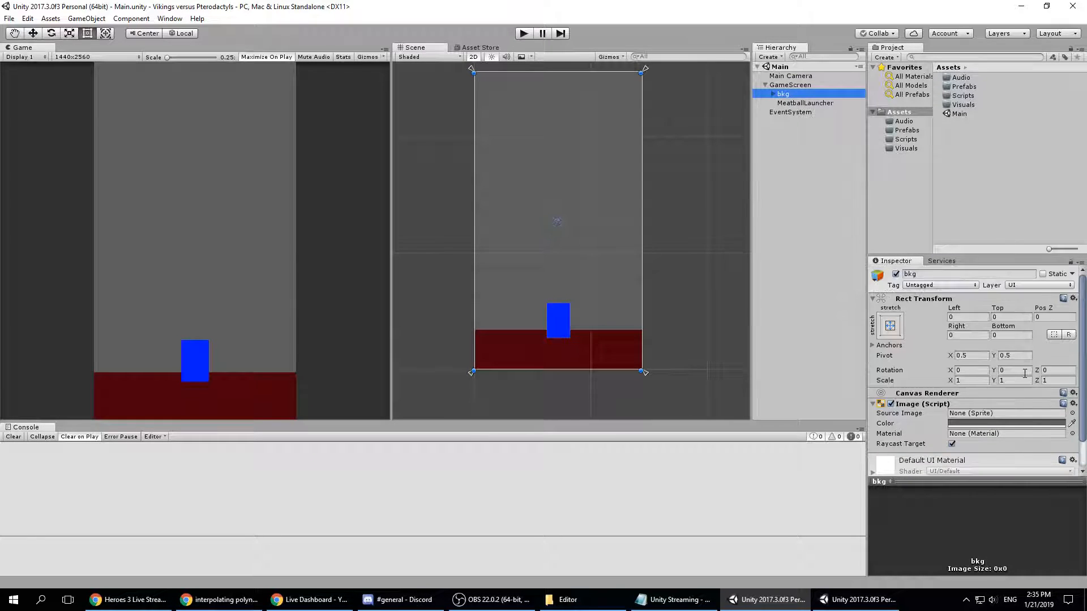
pyautogui.click(1042, 285)
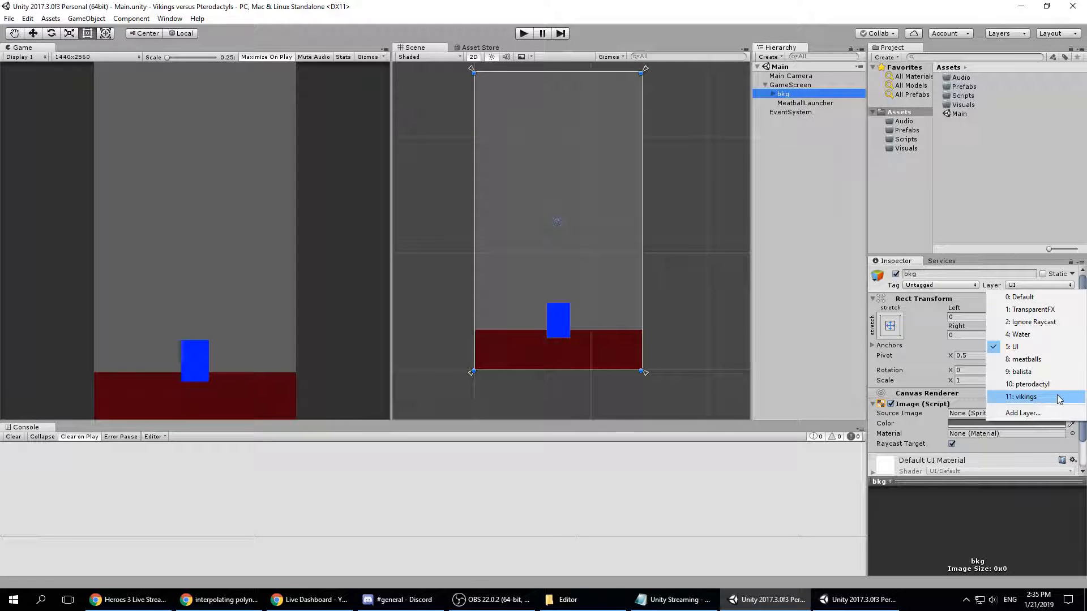
pyautogui.click(1022, 413)
pyautogui.click(979, 454)
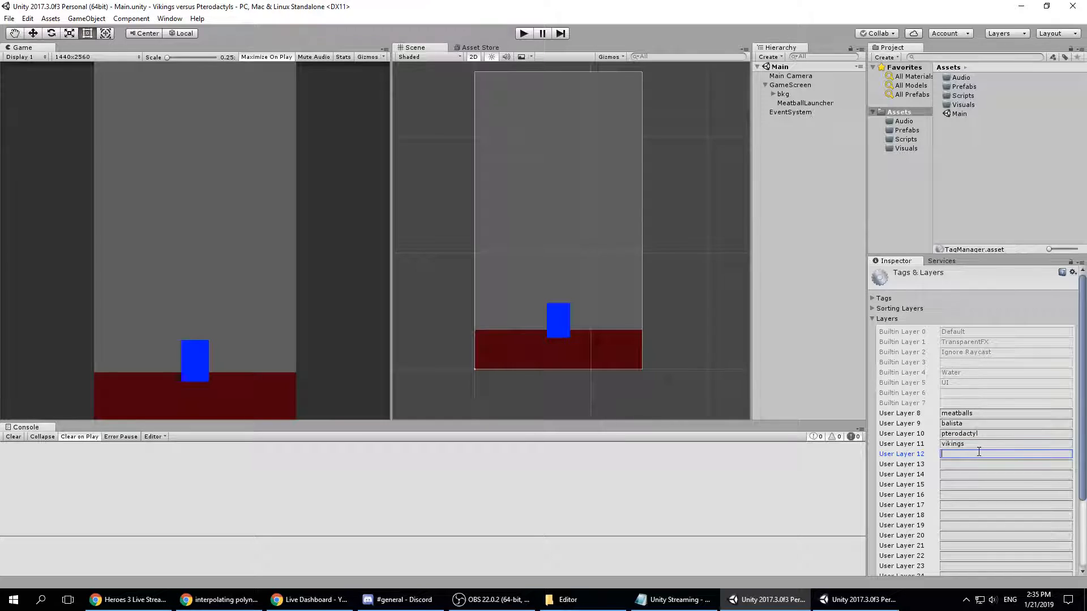
pyautogui.write('bkg')
pyautogui.hotkey('ctrl', 'a')
# - Assign the bkg object under GameScreen and all its child objects to the bkg layer
pyautogui.click(801, 85)
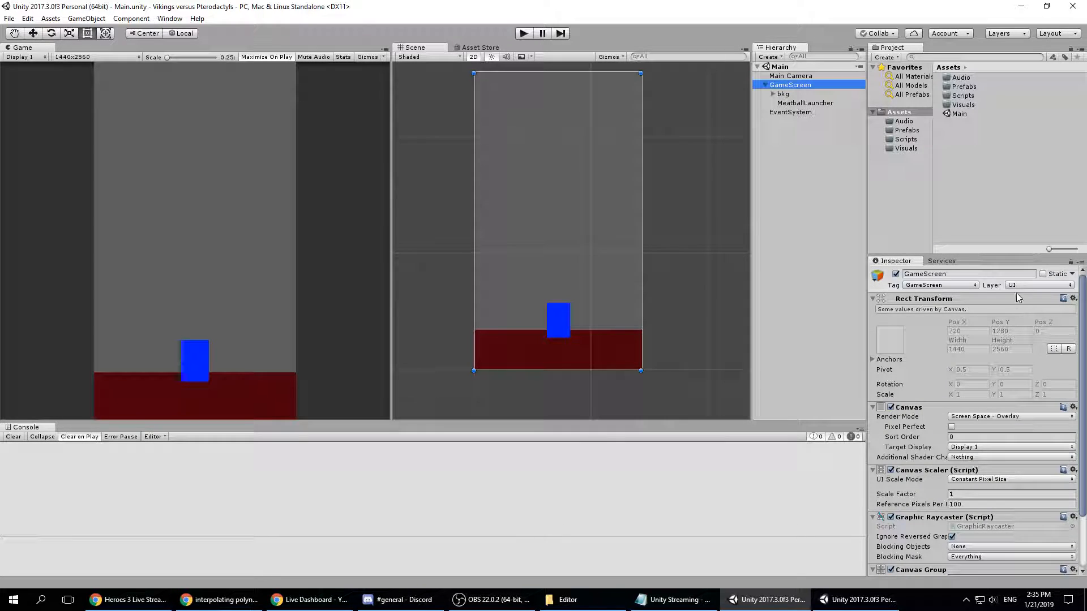
pyautogui.press('Down')
pyautogui.click(1039, 286)
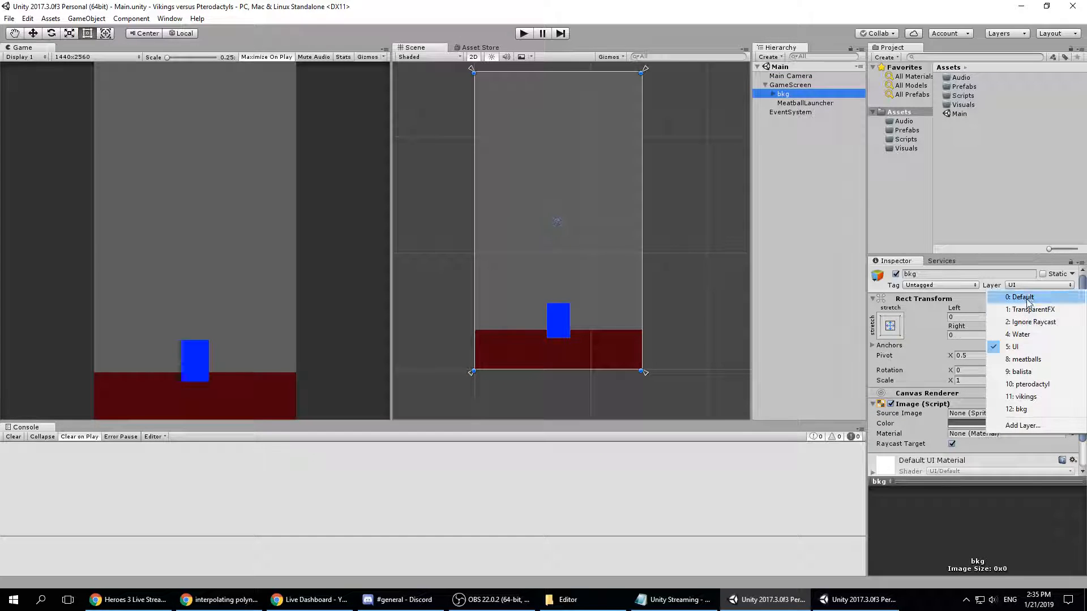
pyautogui.click(1024, 411)
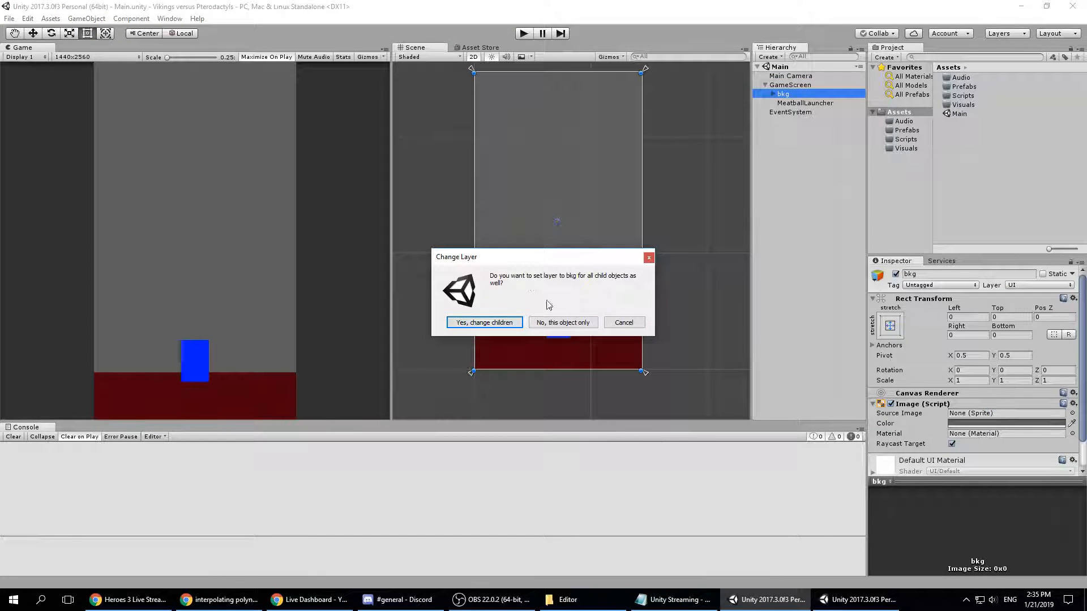
pyautogui.click(484, 322)
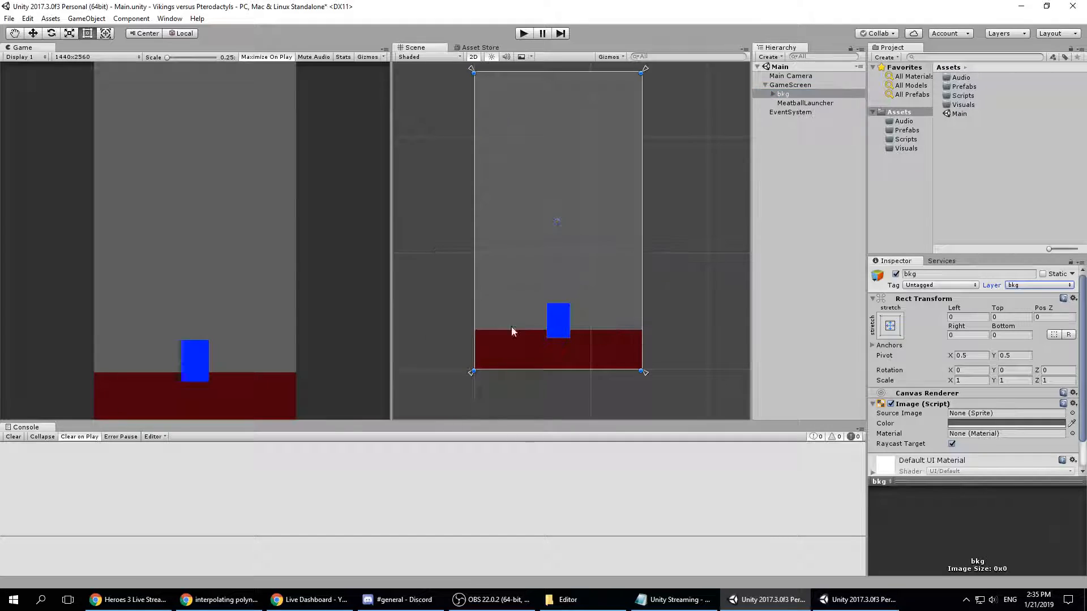
# - Assign the MeatballLauncher object to the balista layer
pyautogui.click(805, 102)
pyautogui.click(1052, 285)
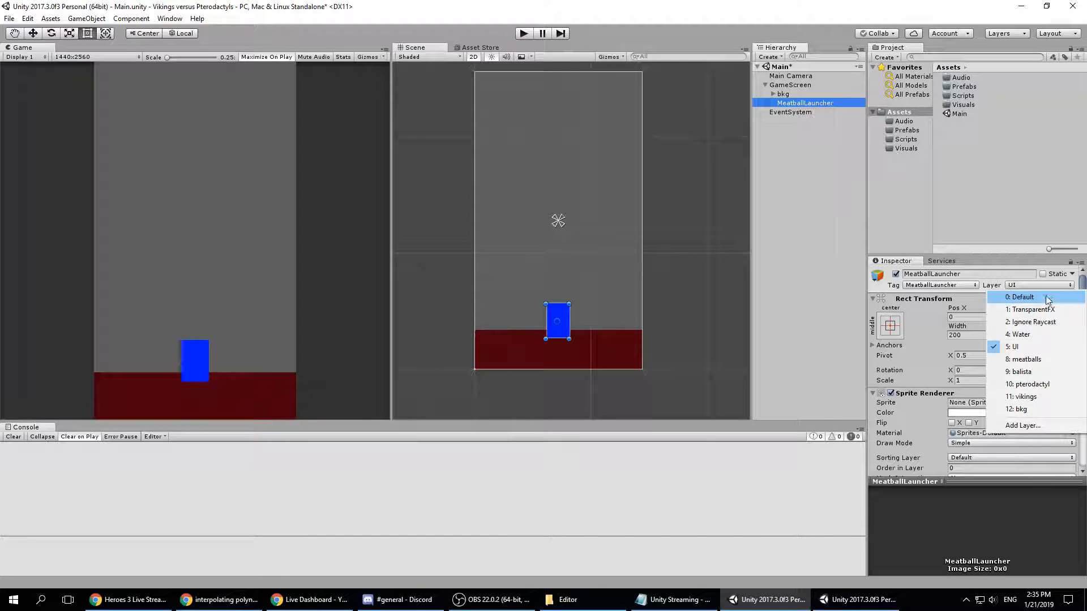
pyautogui.click(1024, 372)
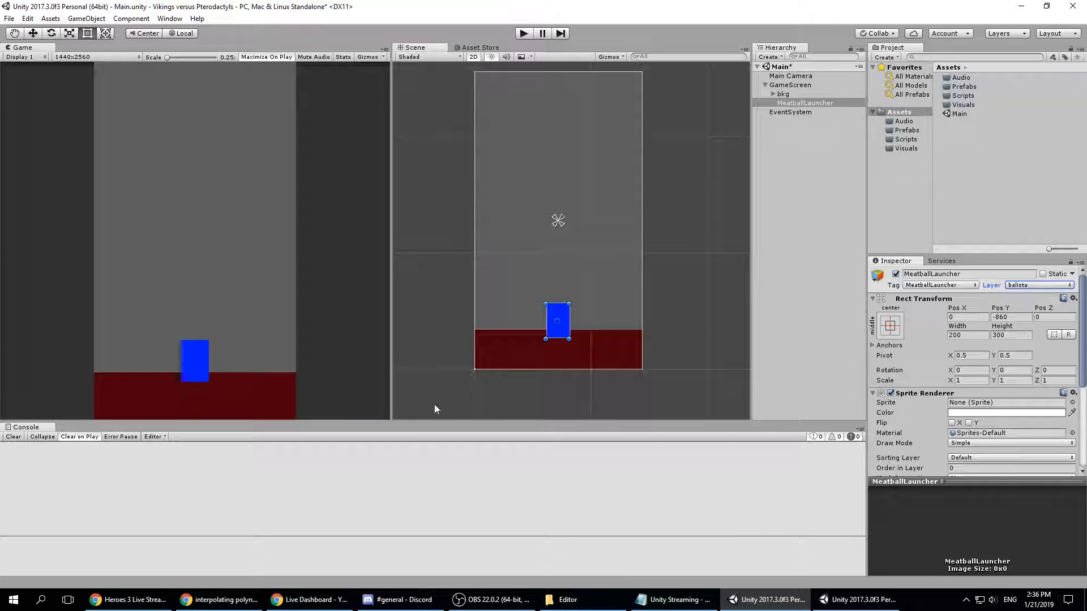
# - Check the YouTube Live Dashboard in Chrome and return to the Vikings versus Pterodactyls project in Unity
pyautogui.click(316, 603)
pyautogui.click(316, 603)
# - Set the MeatballLauncher's height to 400 and its Pos Y to -850, and save the scene
pyautogui.click(1013, 336)
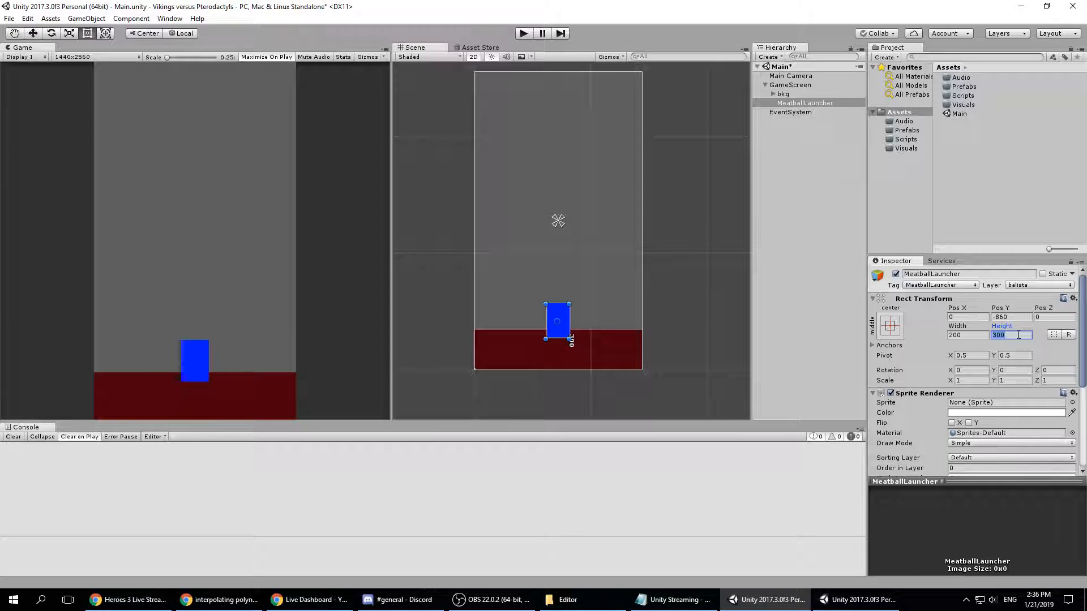
pyautogui.write('400')
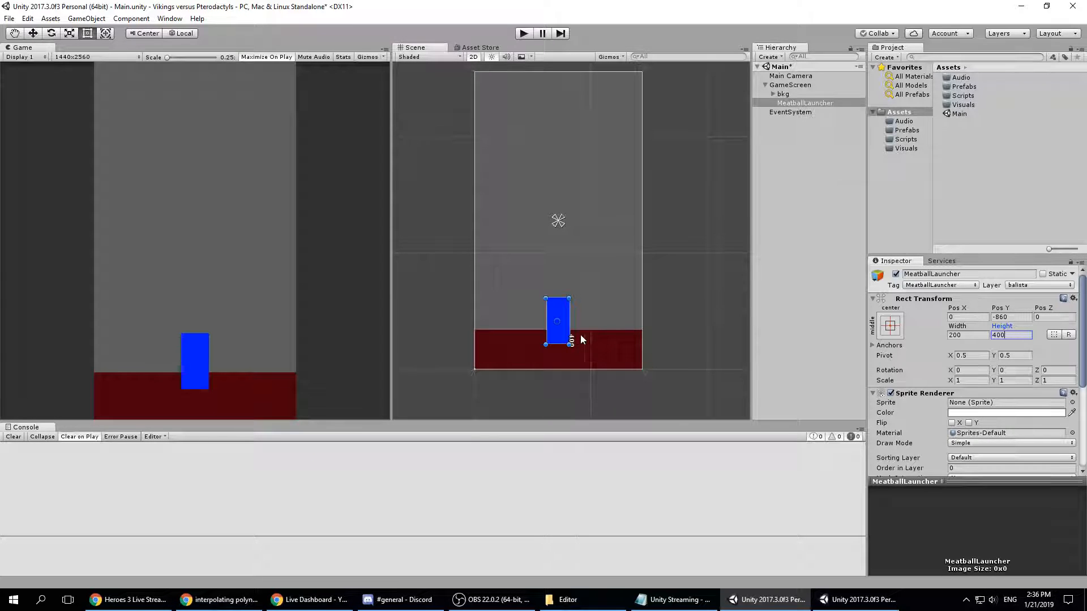
pyautogui.click(1017, 317)
pyautogui.write('-750')
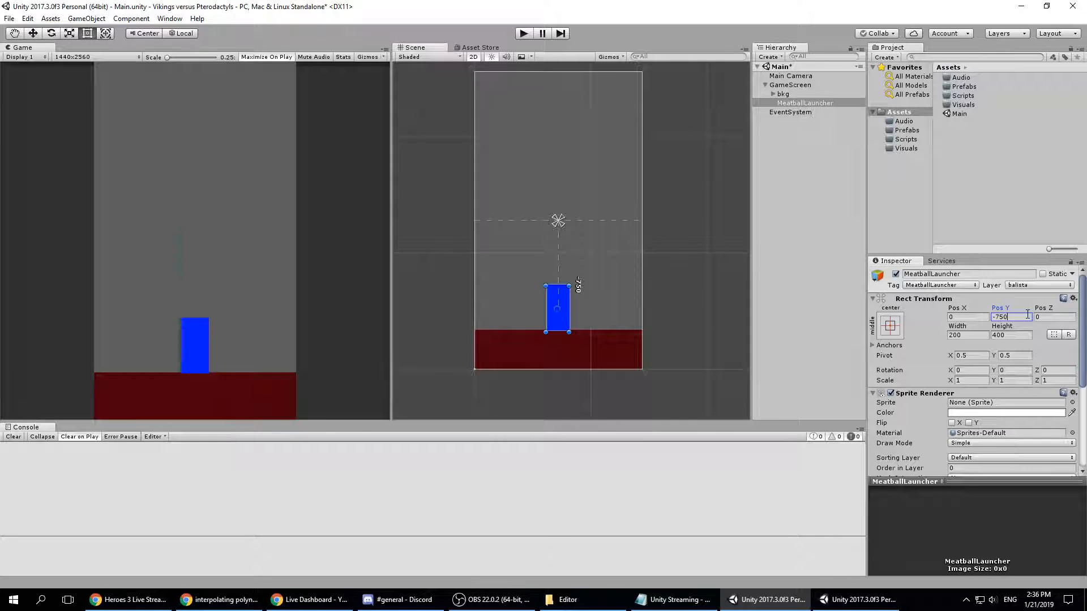
pyautogui.press('BackSpace')
pyautogui.press('BackSpace')
pyautogui.press('BackSpace')
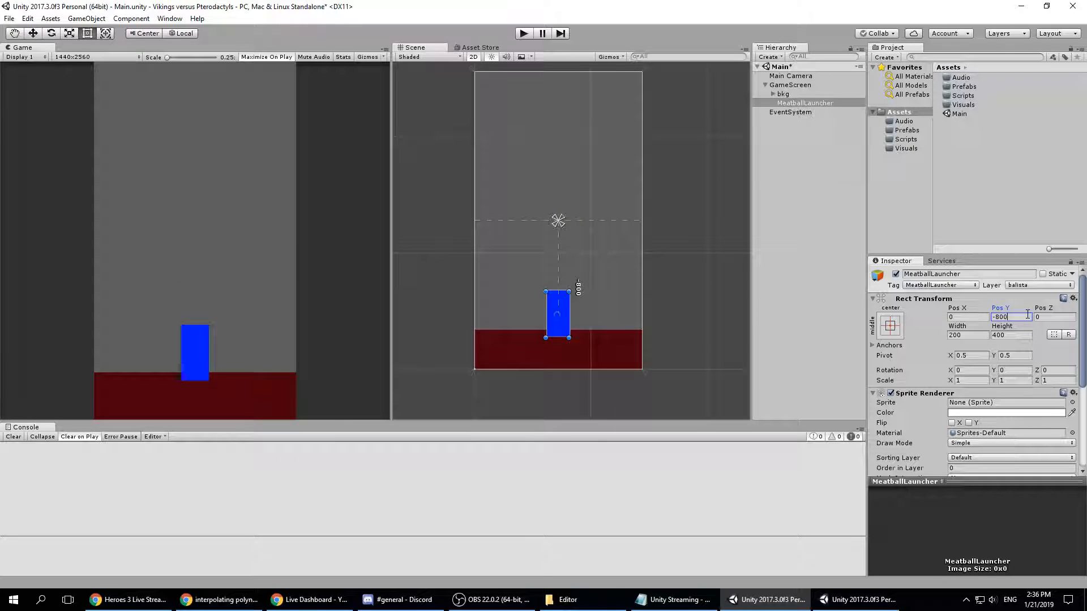
pyautogui.write('850')
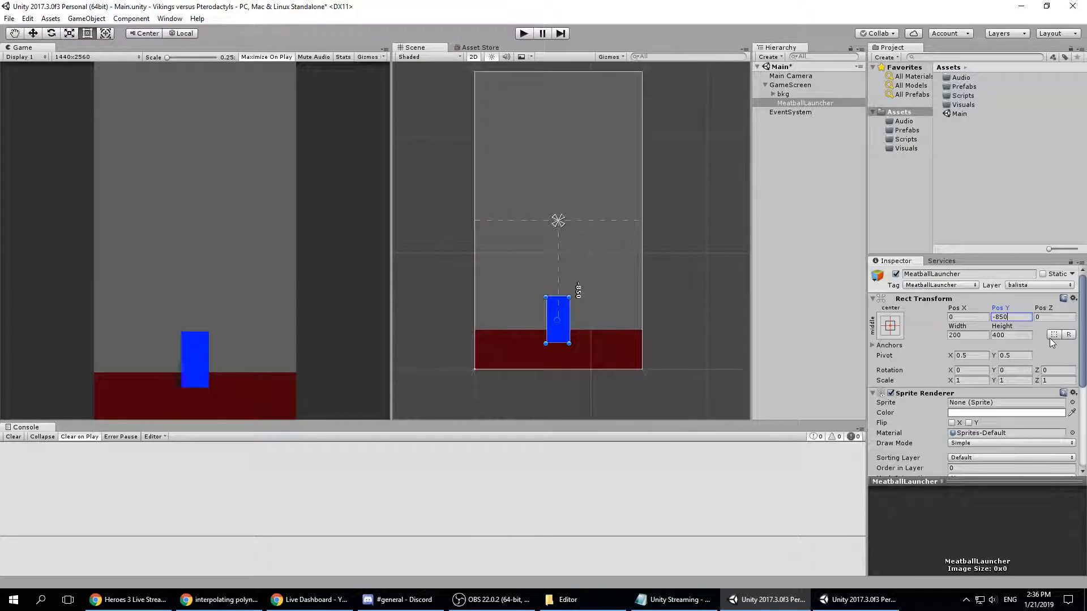
pyautogui.press('Return')
pyautogui.hotkey('ctrl', 's')
pyautogui.scroll(-3, 932, 338)
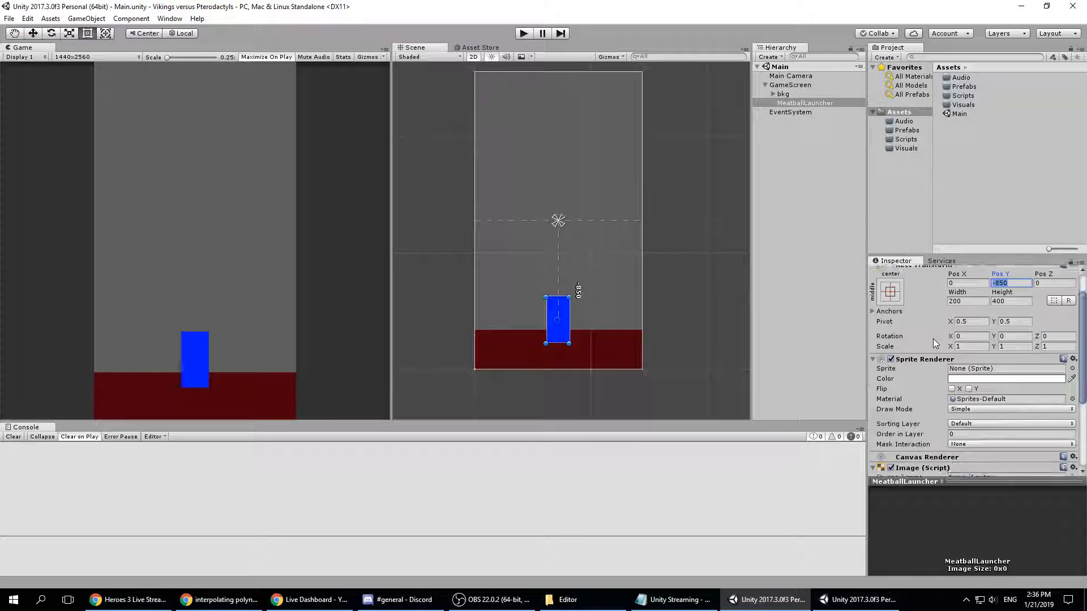
# - Create a new 2D sprite under GameScreen and add an Image component to it
pyautogui.scroll(-3, 933, 340)
pyautogui.scroll(6, 931, 396)
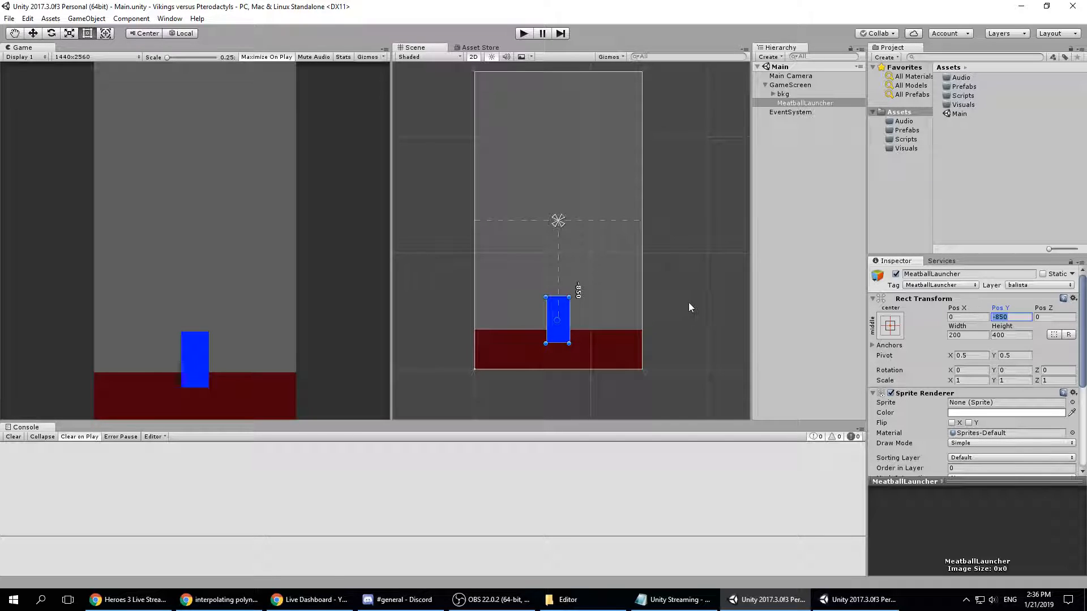
pyautogui.click(797, 86)
pyautogui.rightClick(800, 90)
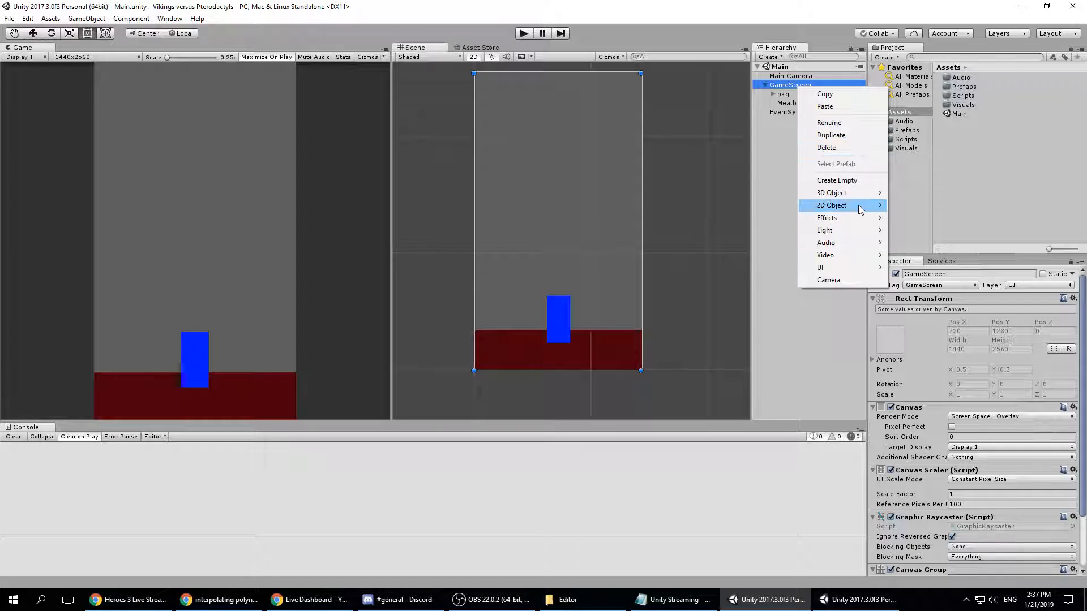
pyautogui.moveTo(872, 205)
pyautogui.click(912, 207)
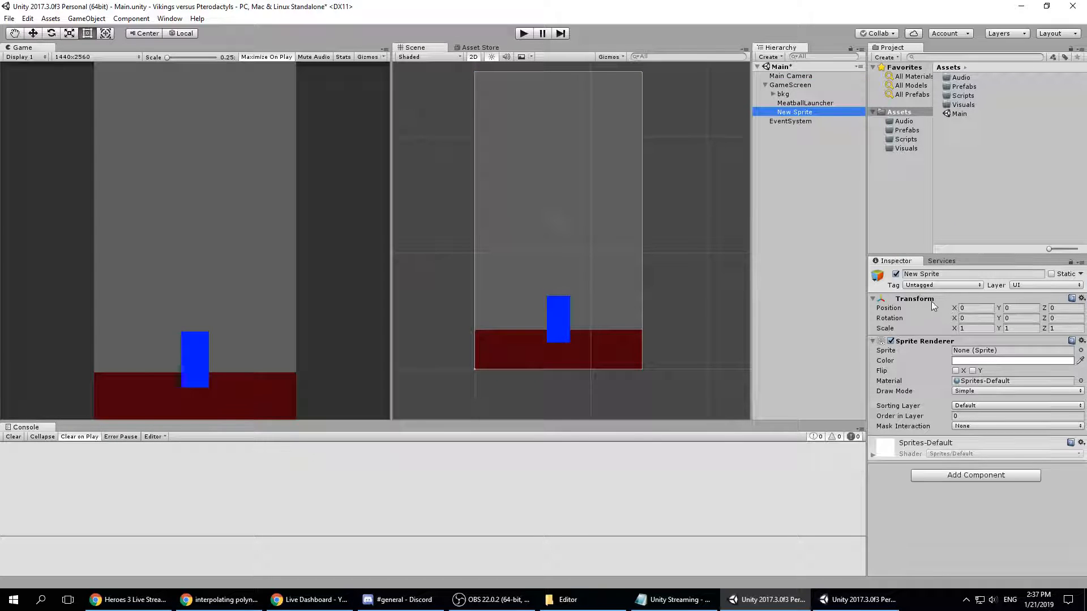
pyautogui.click(958, 474)
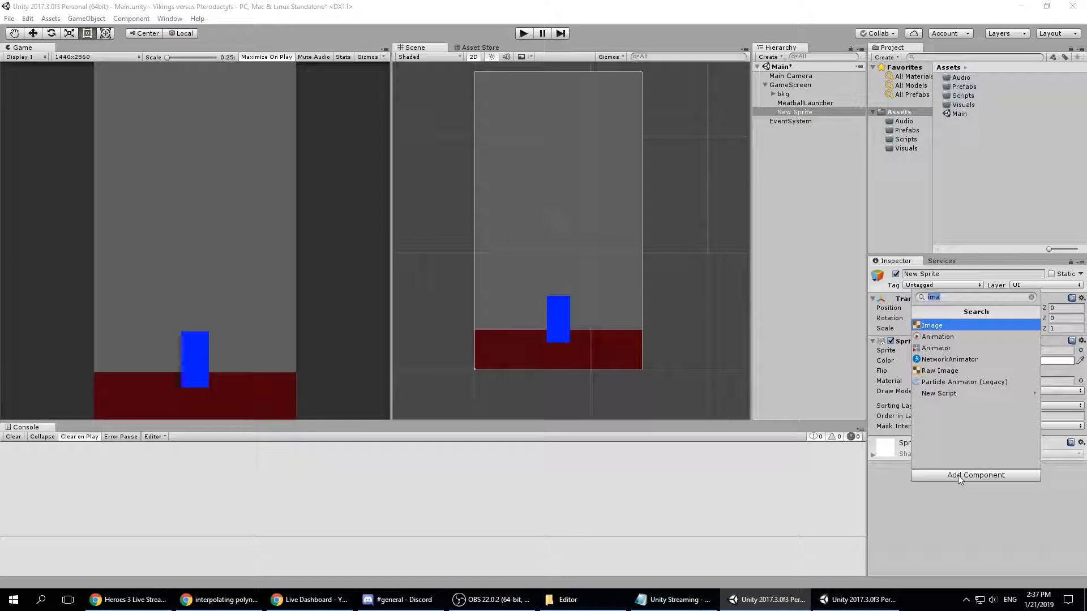
pyautogui.click(951, 326)
# - Set the new sprite's Image color to green, hex 17E000FF
pyautogui.scroll(-2, 974, 443)
pyautogui.click(965, 362)
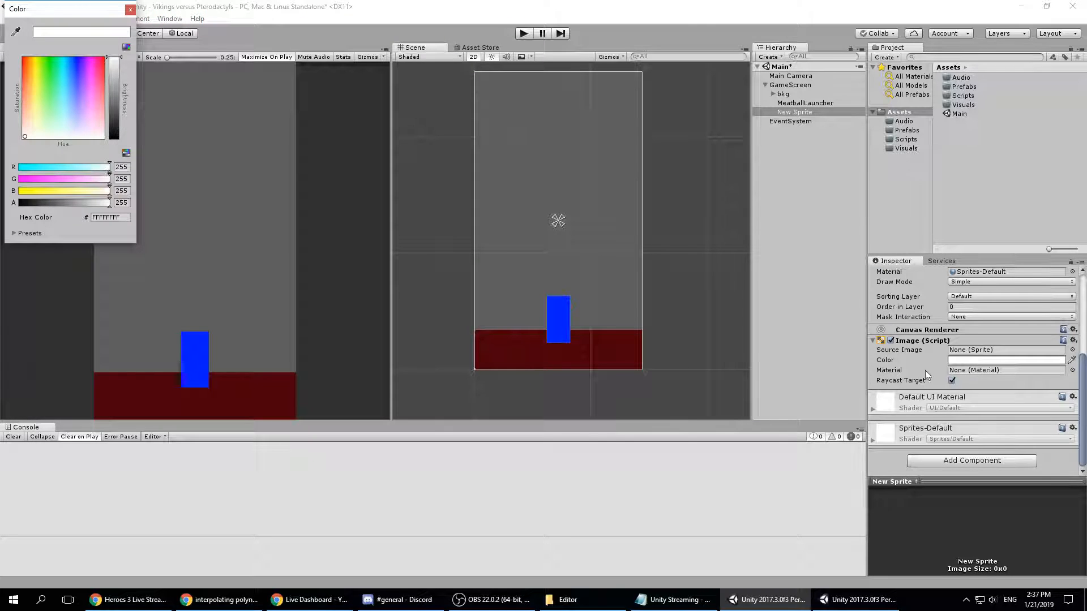
pyautogui.moveTo(77, 84); pyautogui.dragTo(47, 57)
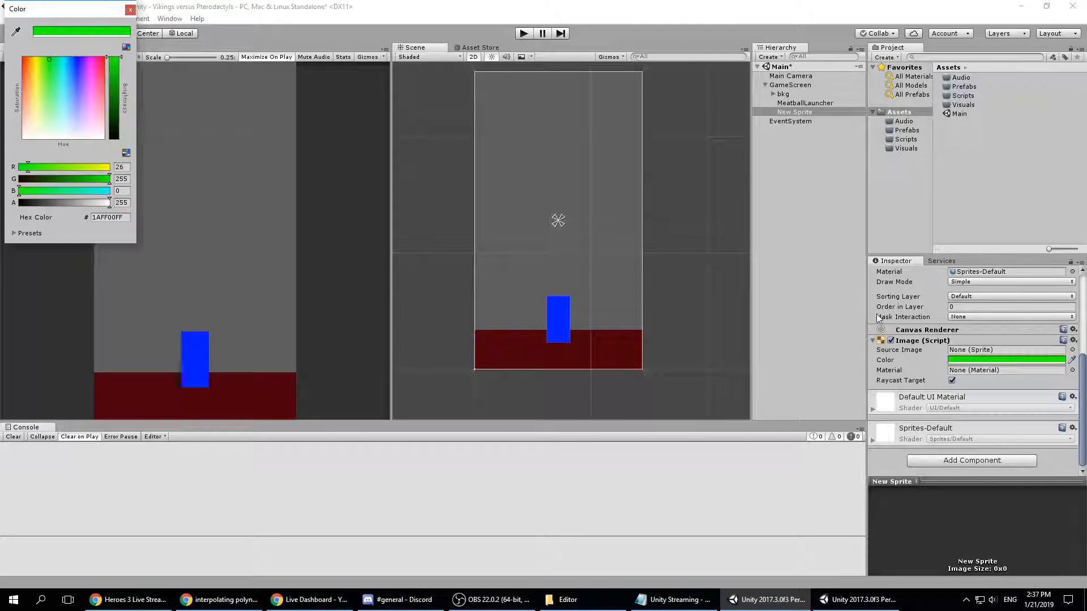
pyautogui.moveTo(114, 76)
pyautogui.mouseDown()
pyautogui.moveTo(555, 185)
pyautogui.moveTo(245, 147)
pyautogui.moveTo(116, 72)
pyautogui.mouseUp()
# - Set the new green sprite's width to 100 and its height to 200
pyautogui.scroll(5, 962, 396)
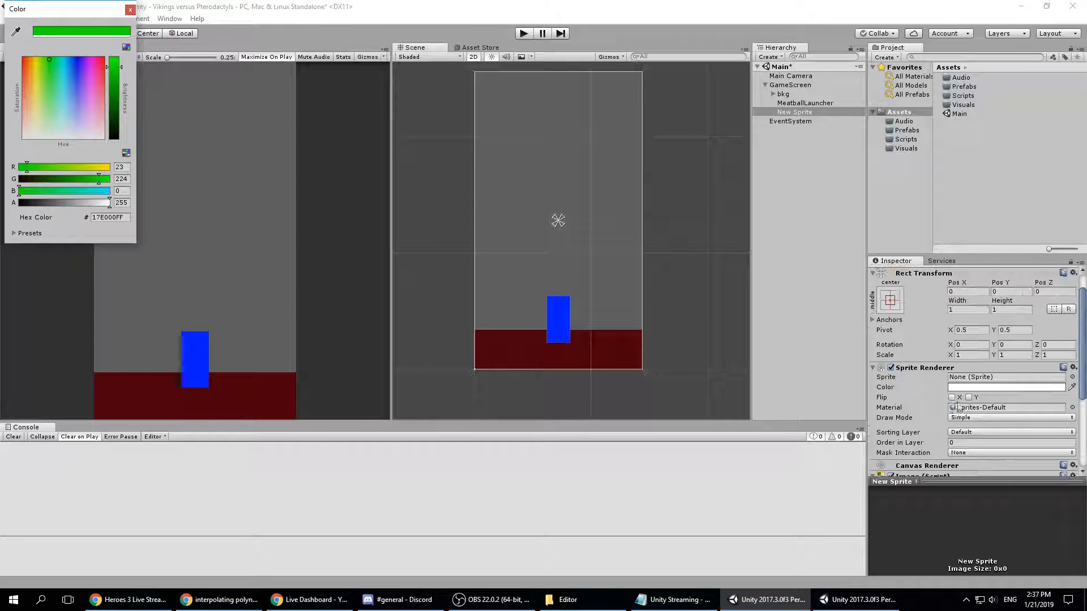
pyautogui.click(968, 309)
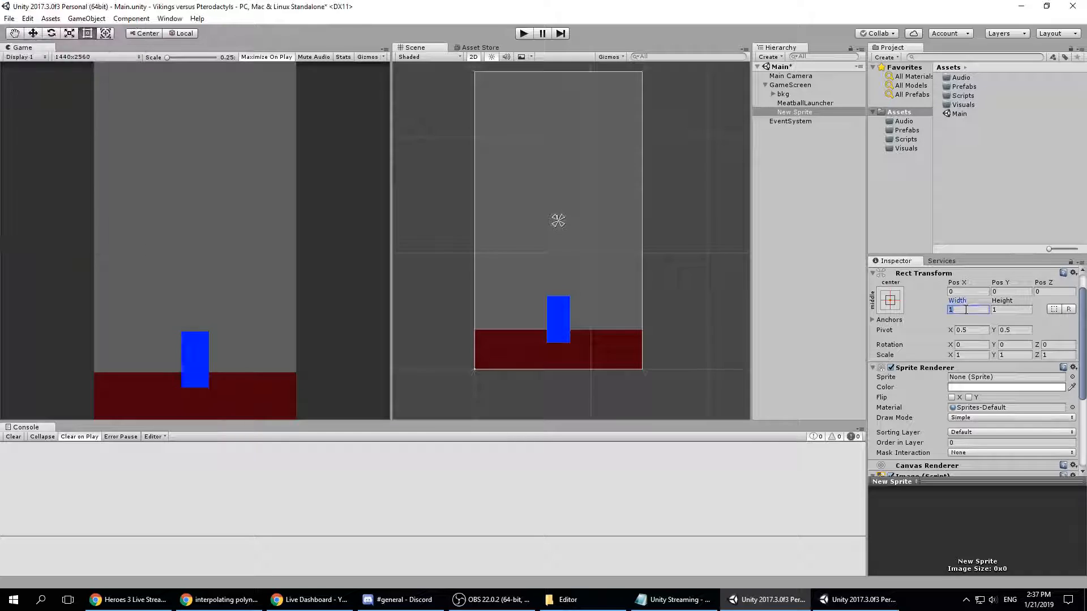
pyautogui.write('100')
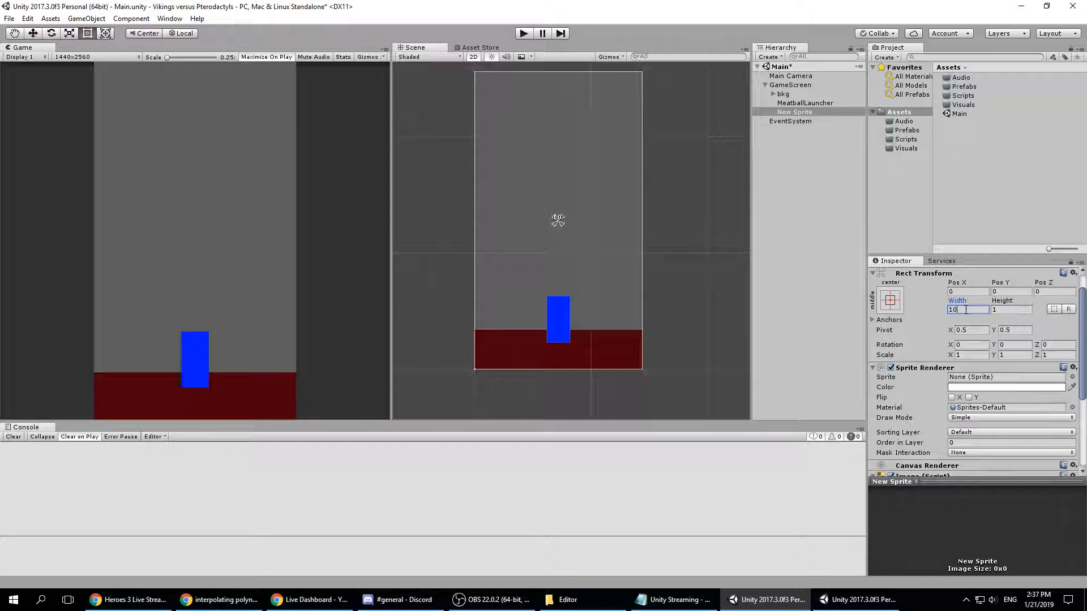
pyautogui.click(1008, 309)
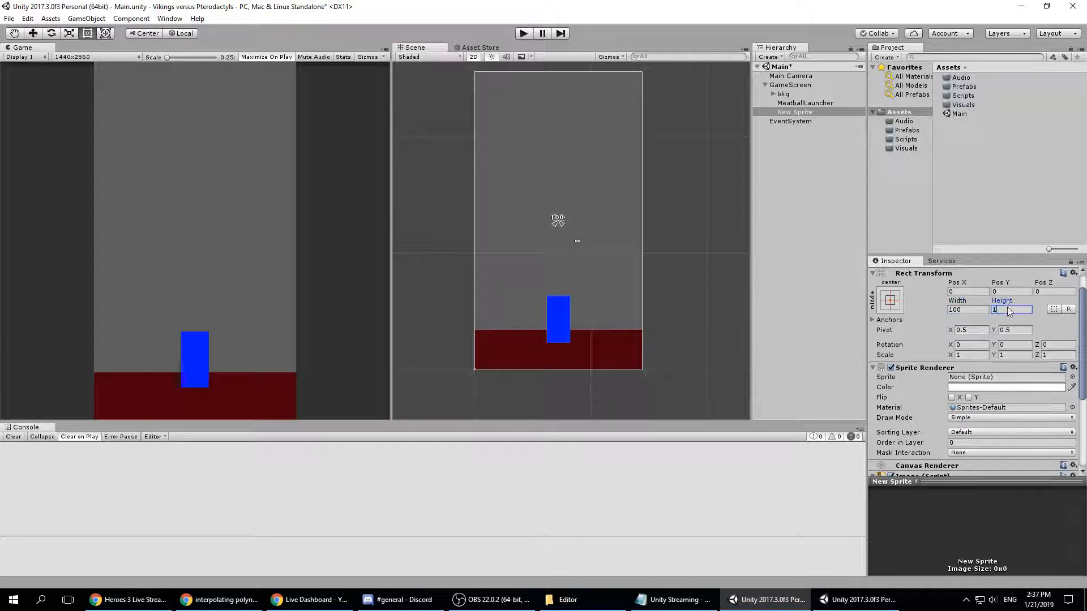
pyautogui.write('150')
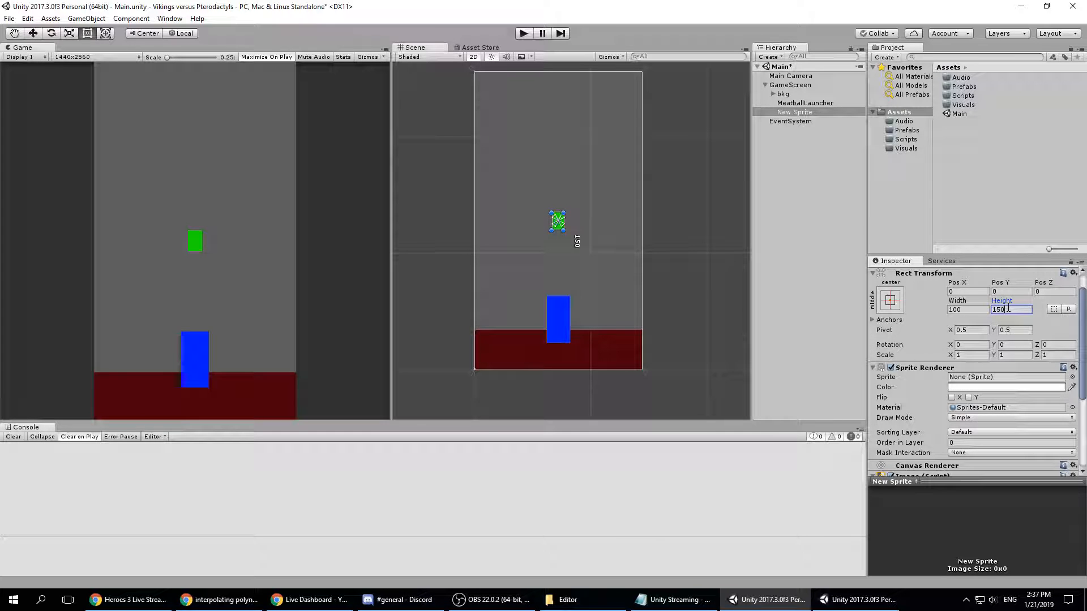
pyautogui.press('BackSpace')
pyautogui.press('BackSpace')
pyautogui.press('BackSpace')
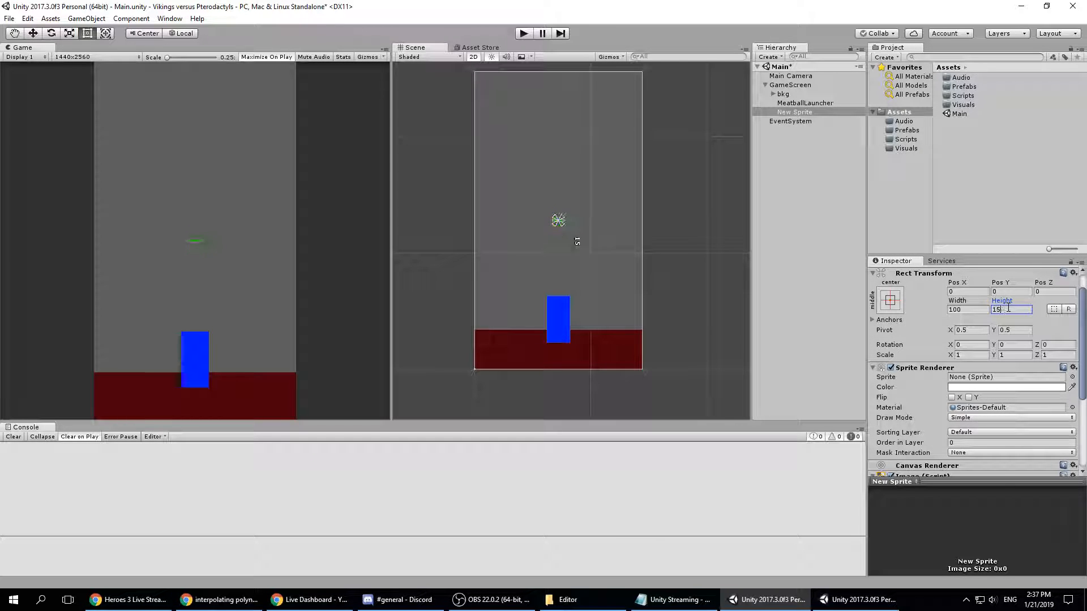
pyautogui.write('200')
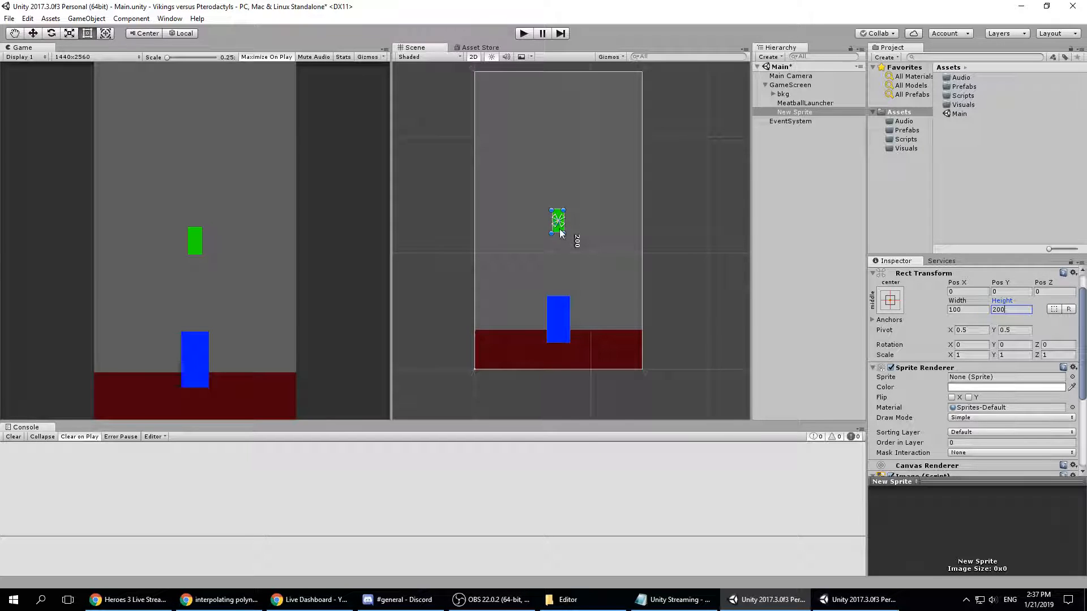
# - Try placing the green sprite beside the blue MeatballLauncher and reset its Pos X and Pos Y to 0
pyautogui.moveTo(558, 232); pyautogui.dragTo(528, 337)
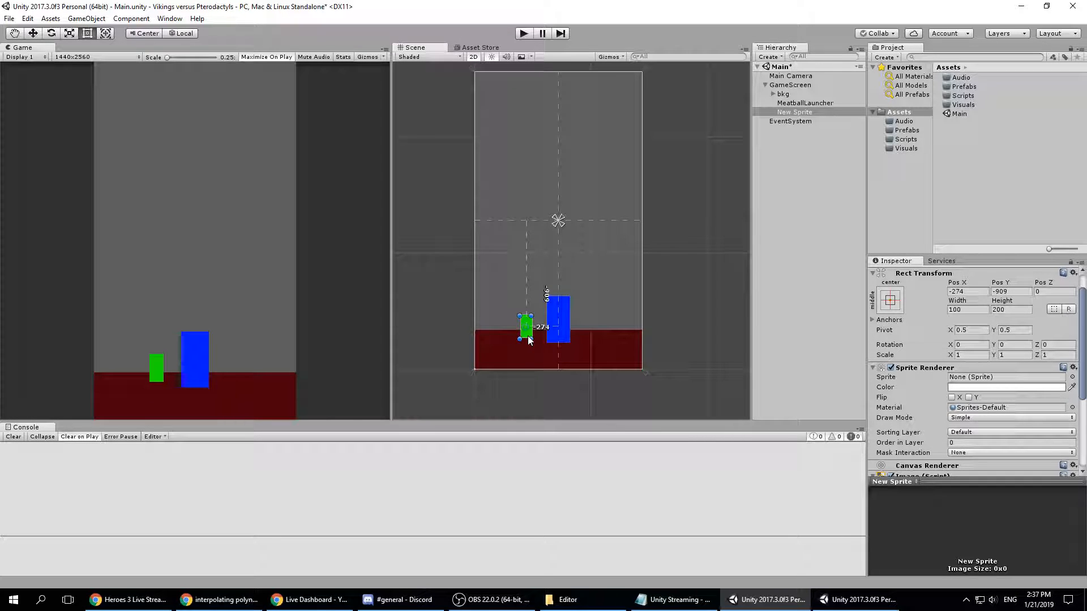
pyautogui.moveTo(529, 339); pyautogui.dragTo(527, 339)
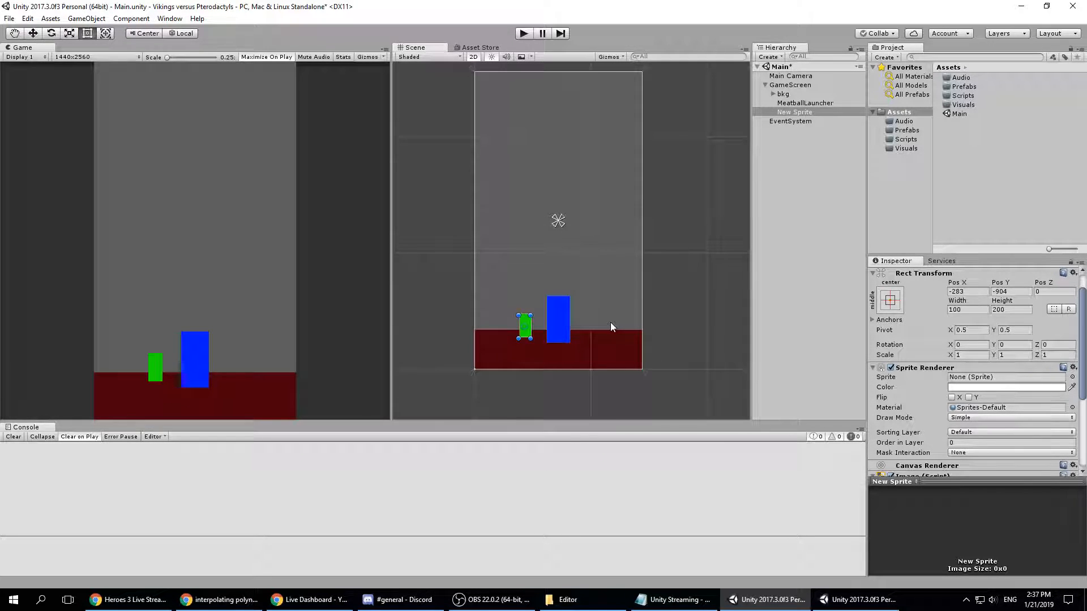
pyautogui.click(973, 290)
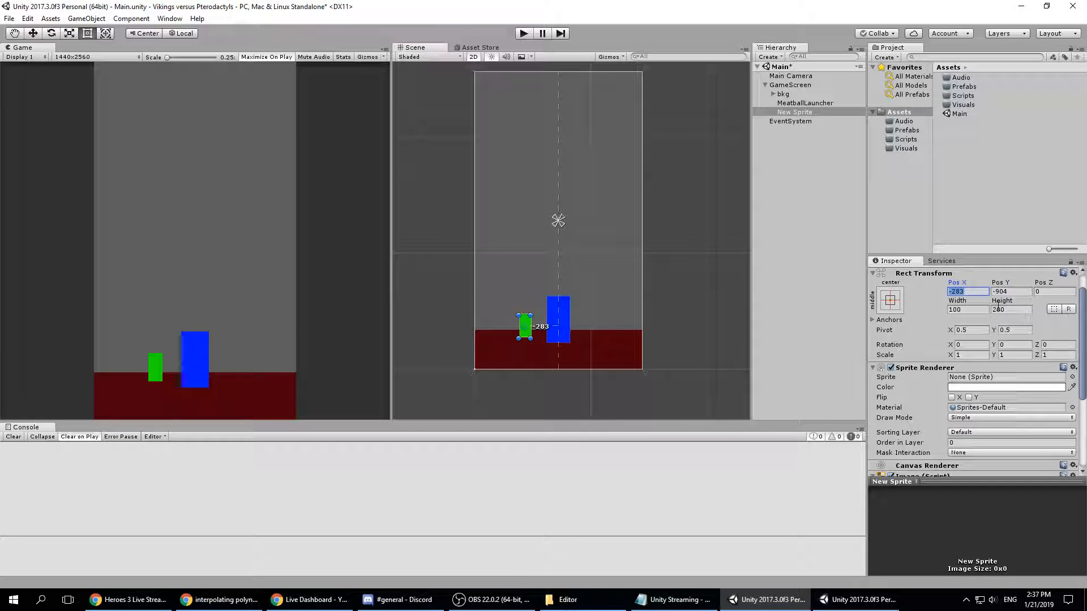
pyautogui.write('0')
pyautogui.click(1014, 292)
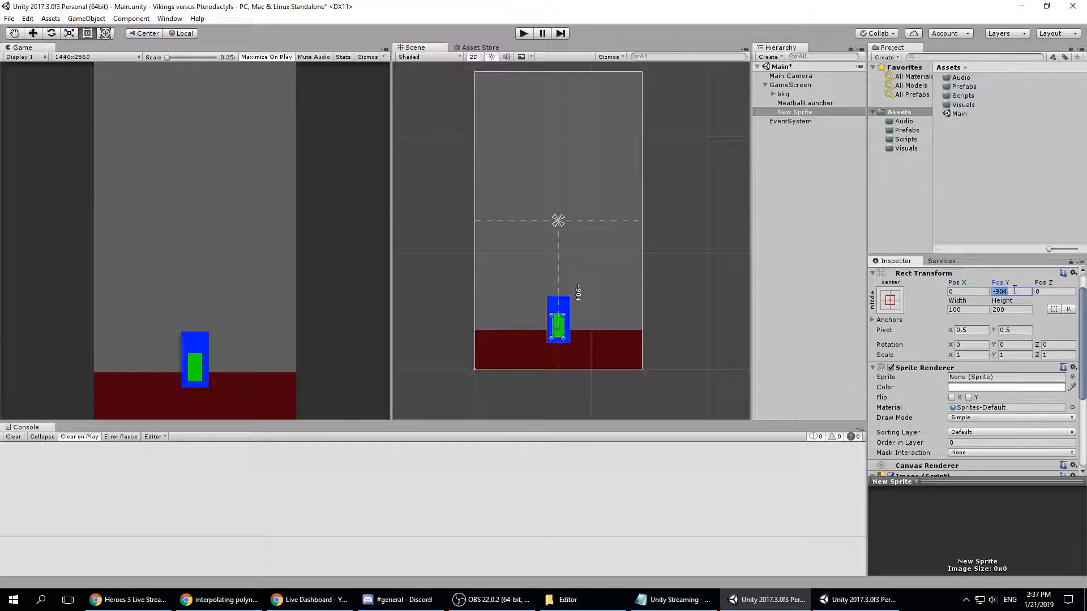
pyautogui.write('0')
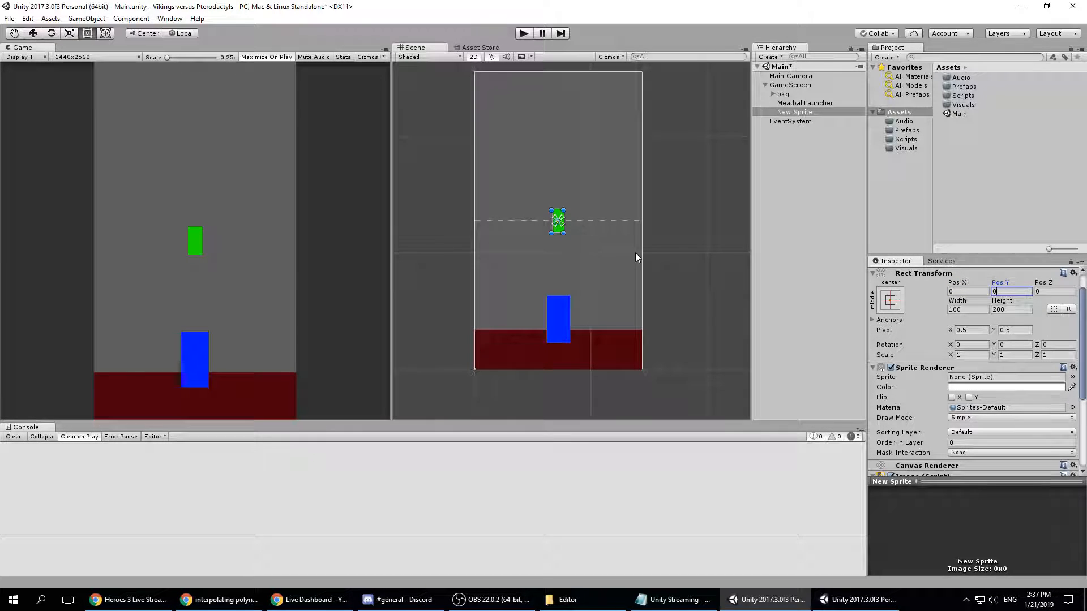
pyautogui.scroll(-5, 951, 357)
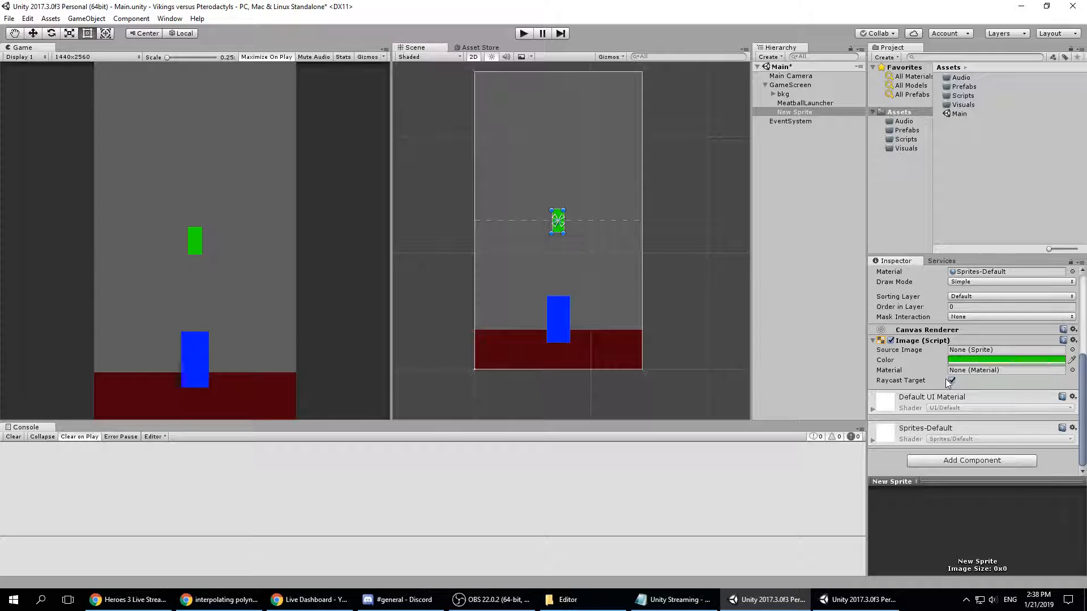
pyautogui.click(941, 601)
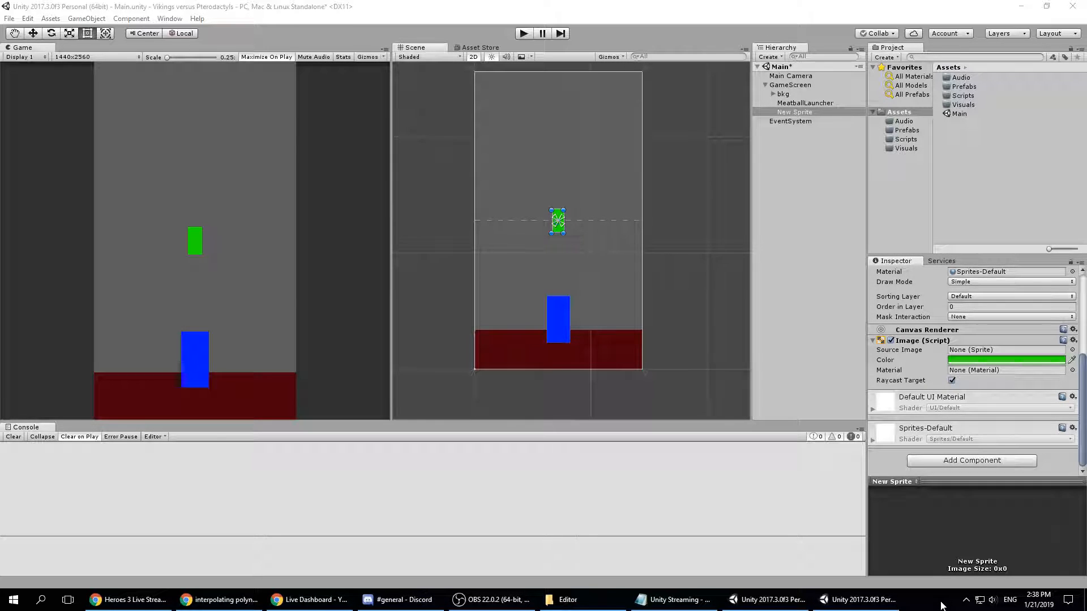
pyautogui.scroll(3, 946, 403)
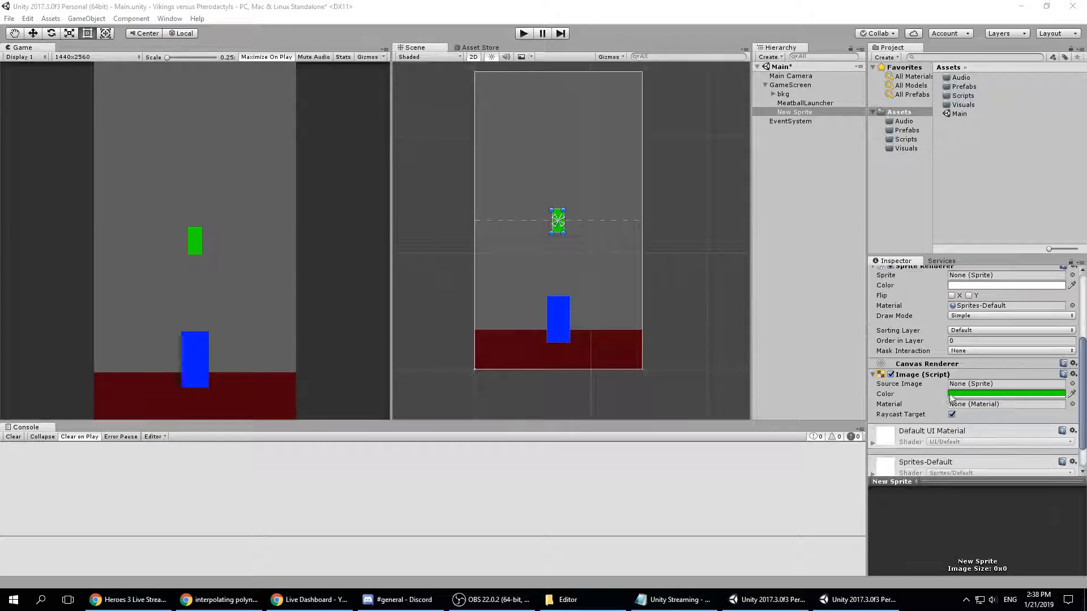
pyautogui.scroll(4, 952, 392)
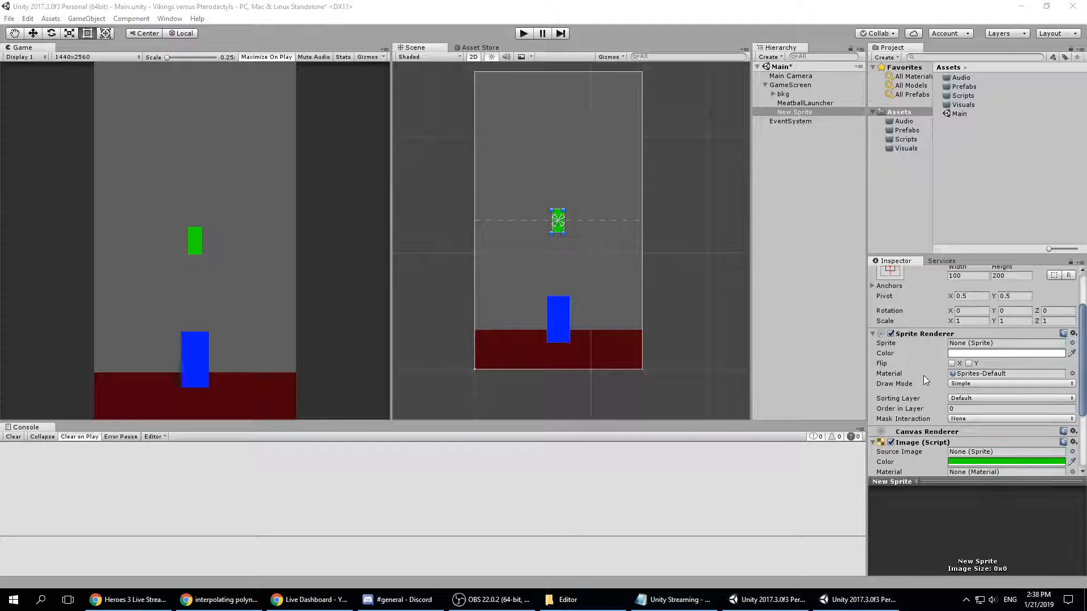
pyautogui.scroll(3, 922, 376)
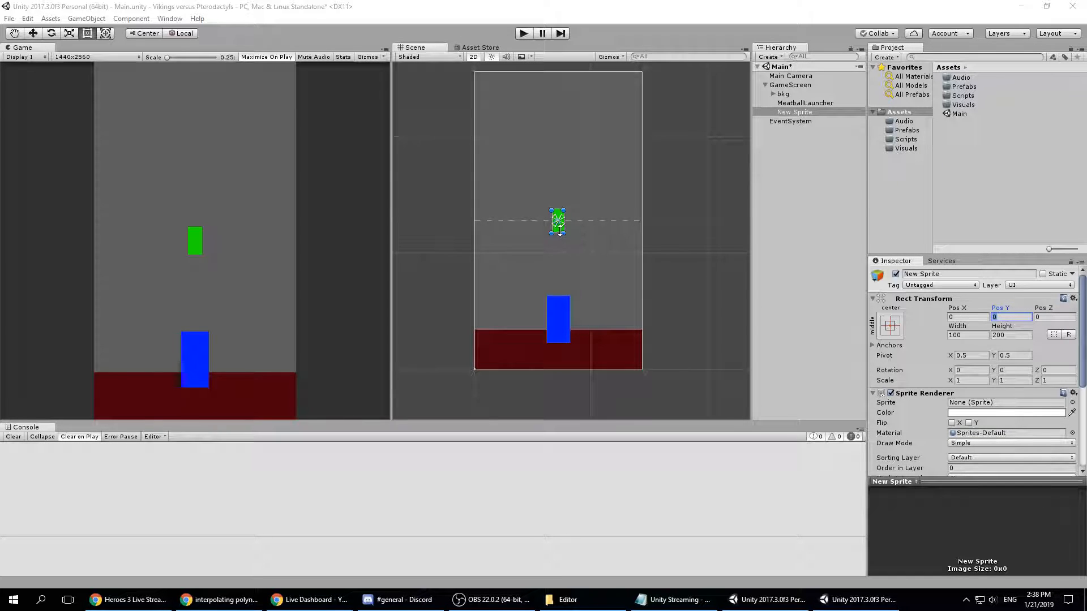
pyautogui.click(563, 331)
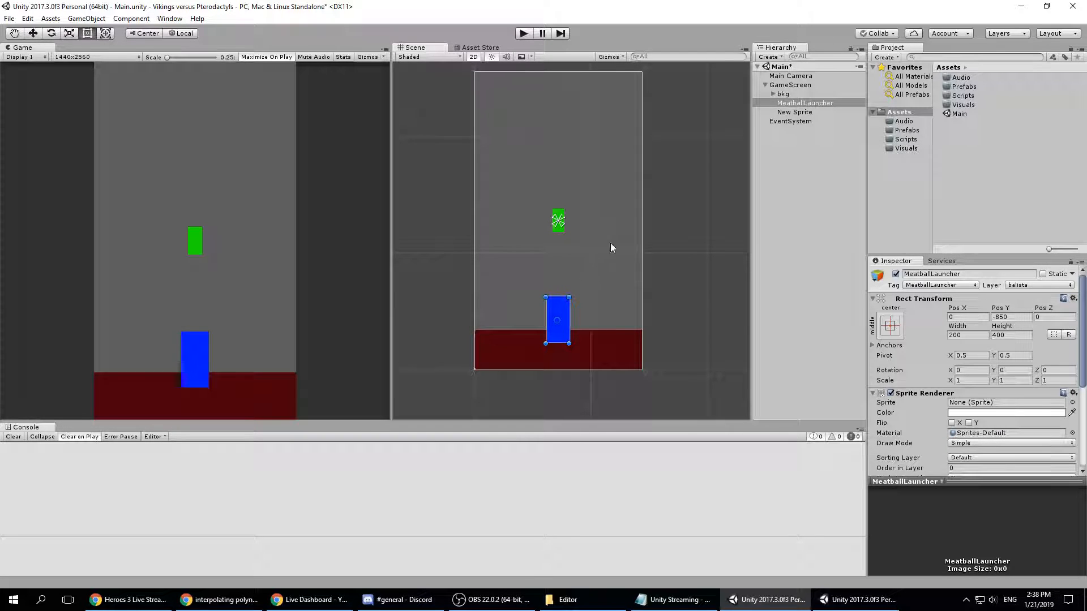
# - Rename the new green sprite as Viking
pyautogui.click(793, 112)
pyautogui.click(945, 274)
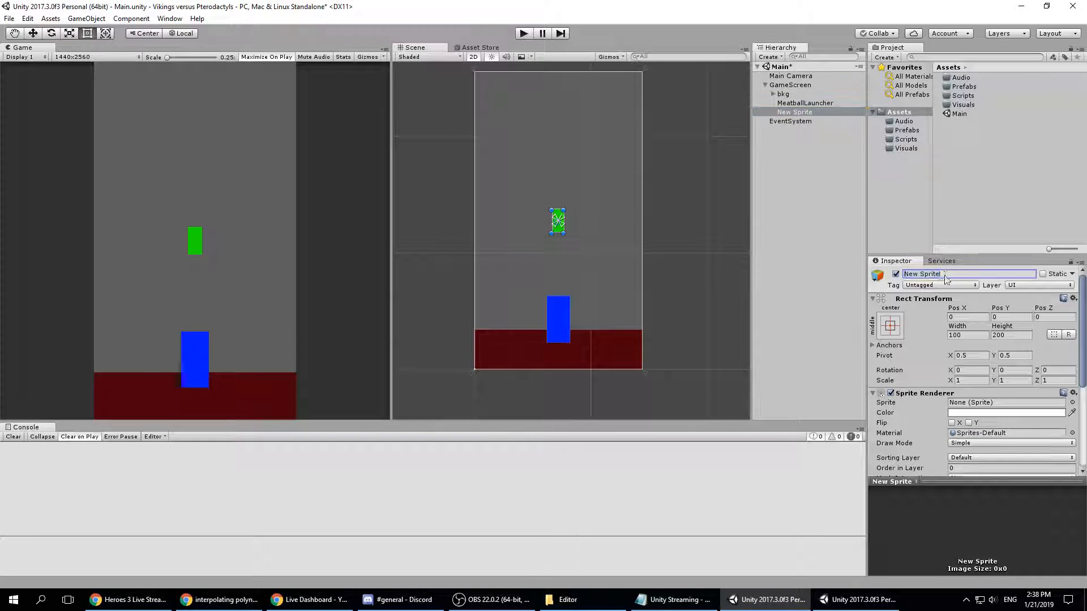
pyautogui.write('Viking')
pyautogui.press('Return')
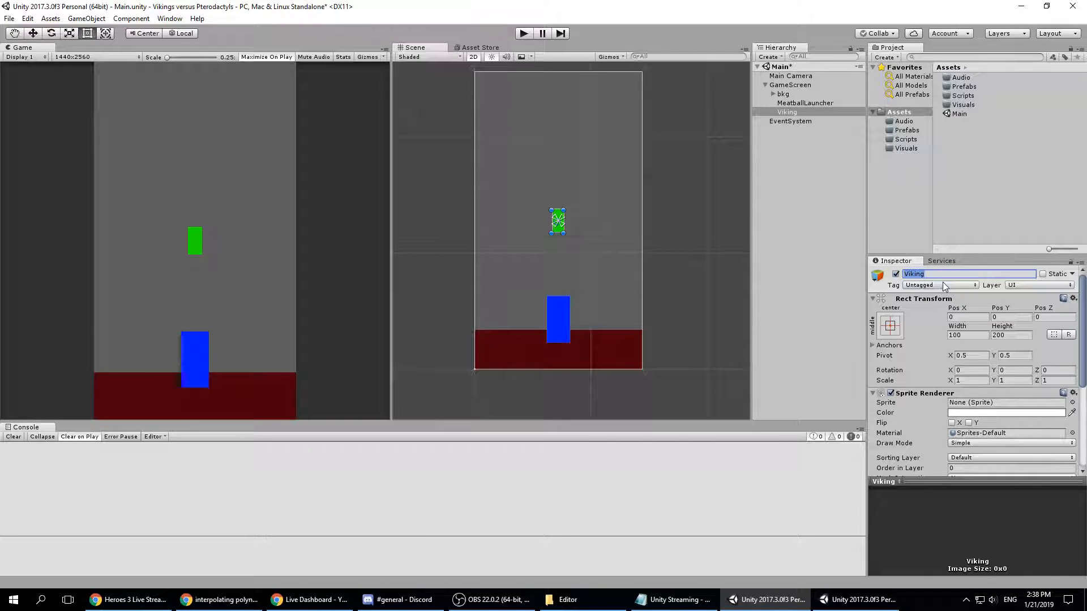
# - Add a new tag named Viking to the project's tag list
pyautogui.click(945, 286)
pyautogui.click(943, 413)
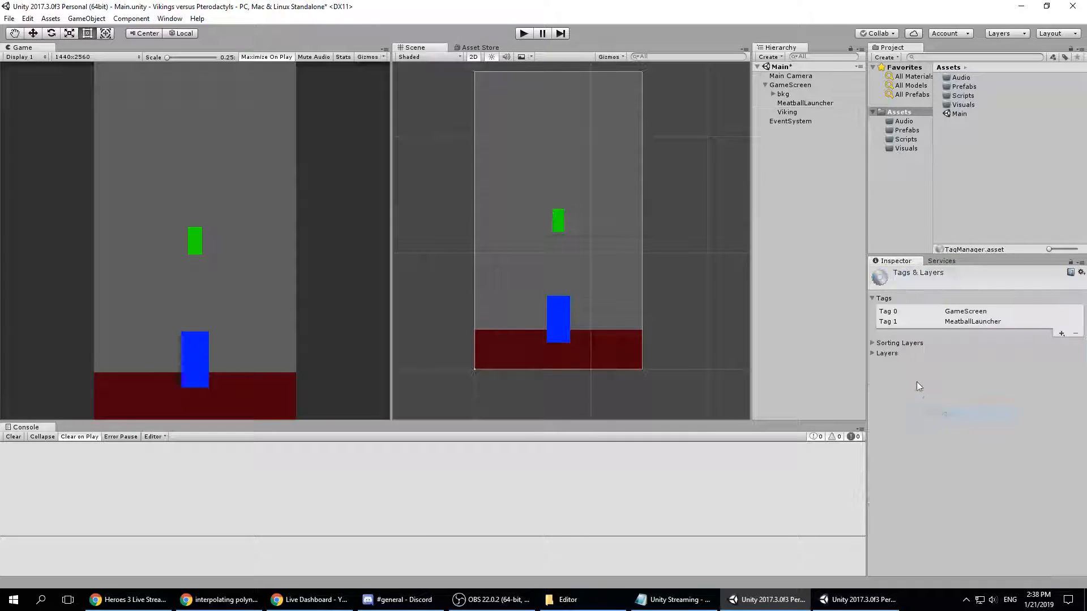
pyautogui.click(1061, 335)
pyautogui.write('Viking')
pyautogui.click(953, 344)
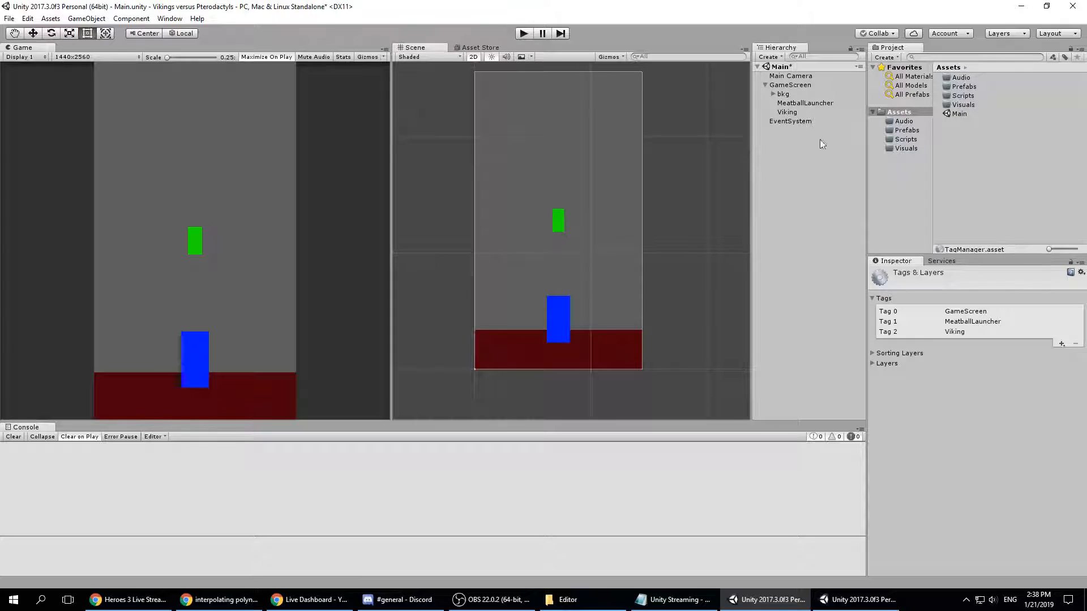
# - Assign the Viking tag to the Viking object
pyautogui.click(787, 112)
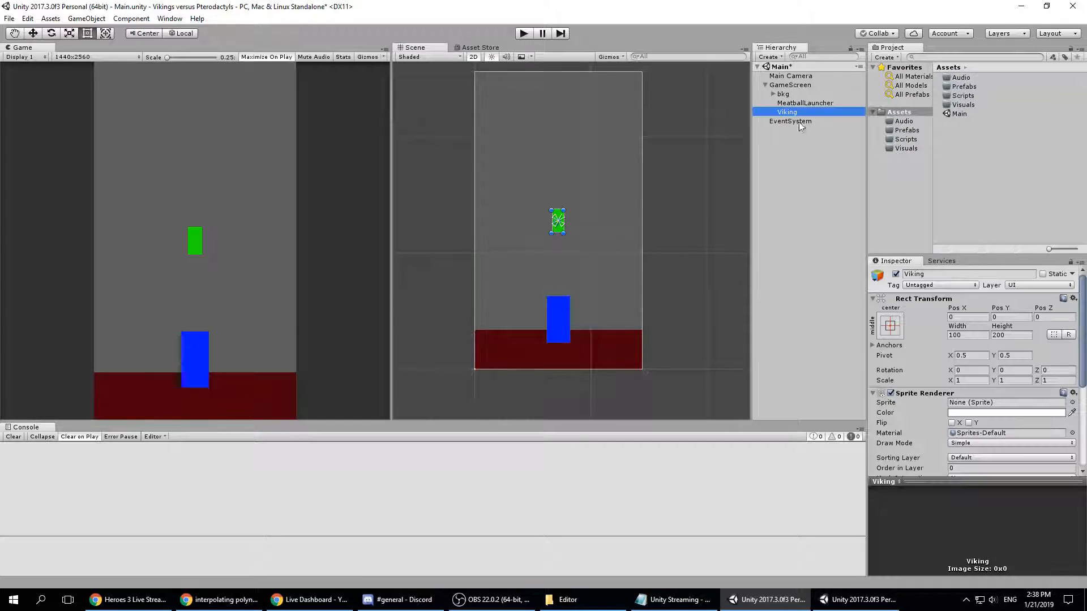
pyautogui.click(924, 290)
pyautogui.click(951, 397)
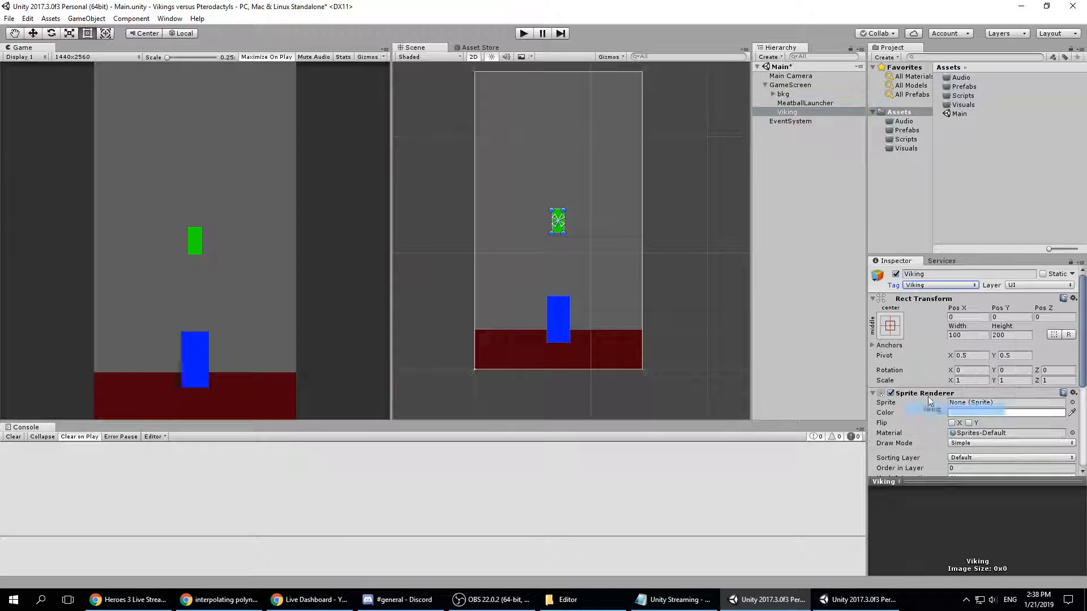
# - Assign the Viking object to the vikings layer and save the scene
pyautogui.click(1033, 285)
pyautogui.click(1022, 396)
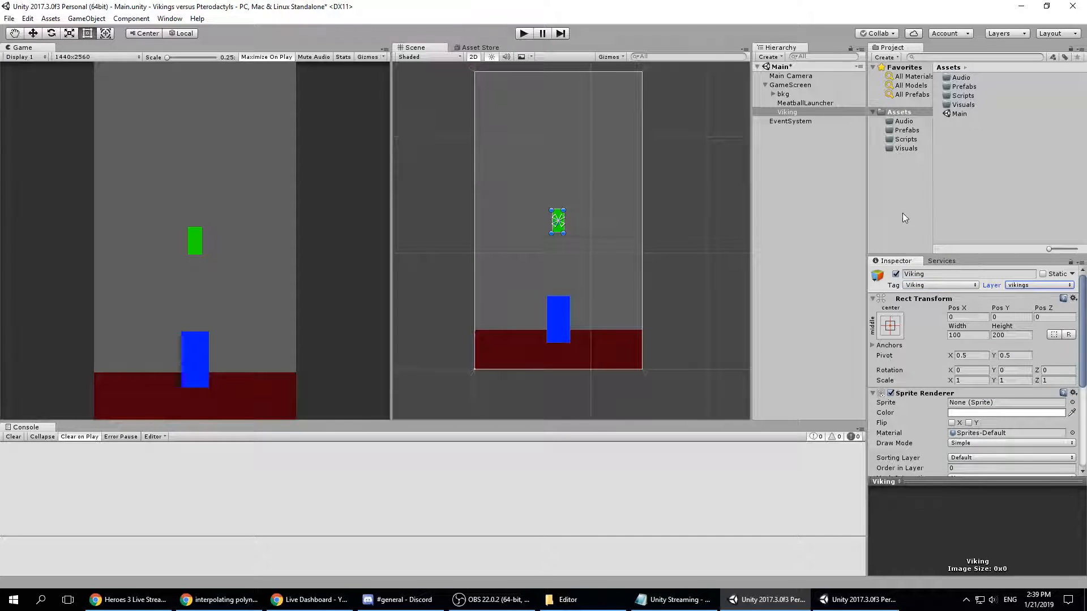
pyautogui.hotkey('ctrl', 's')
# - Set the Viking's position to X -300 and Y -850
pyautogui.click(1017, 319)
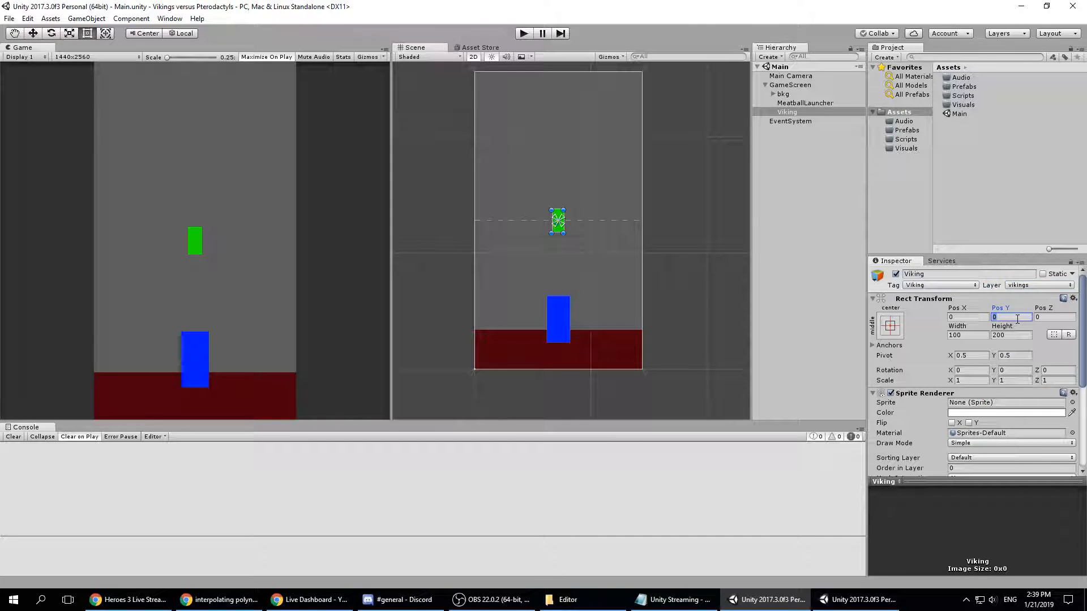
pyautogui.write('-850')
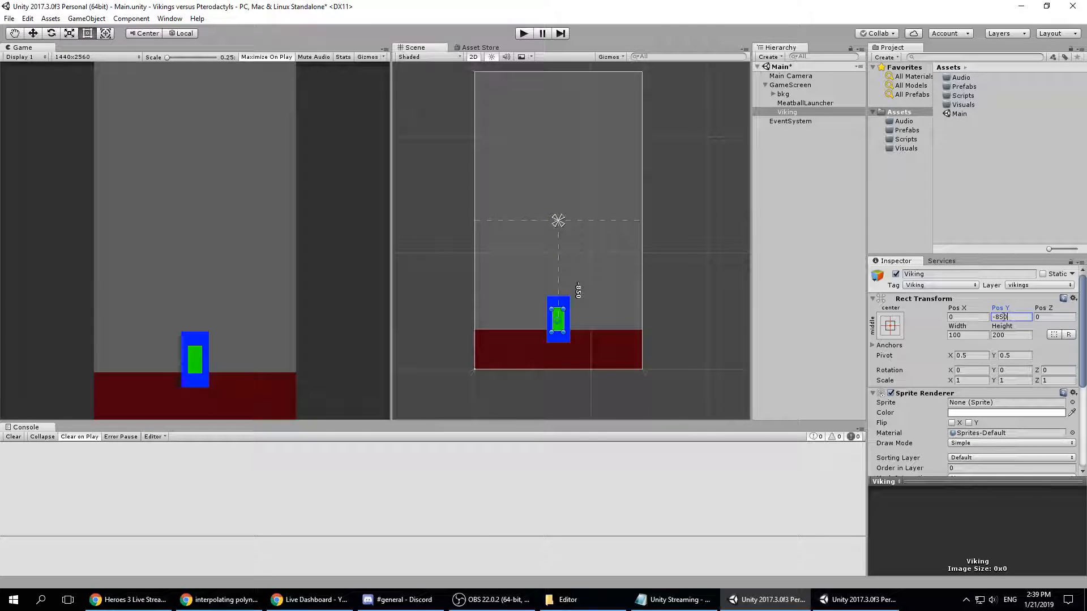
pyautogui.click(968, 317)
pyautogui.write('100')
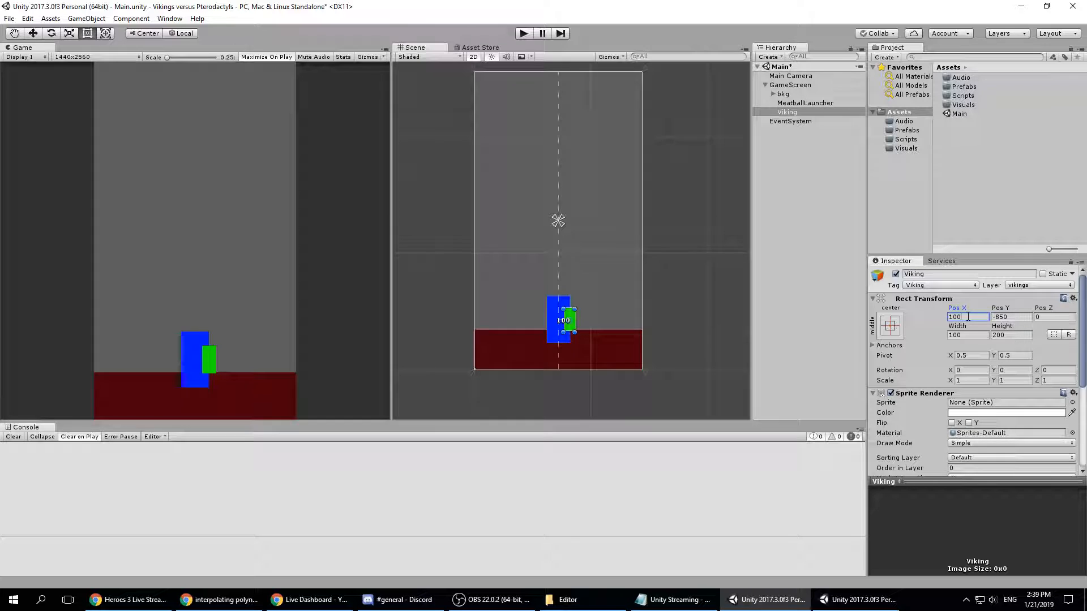
pyautogui.press('BackSpace')
pyautogui.press('BackSpace')
pyautogui.press('BackSpace')
pyautogui.write('-')
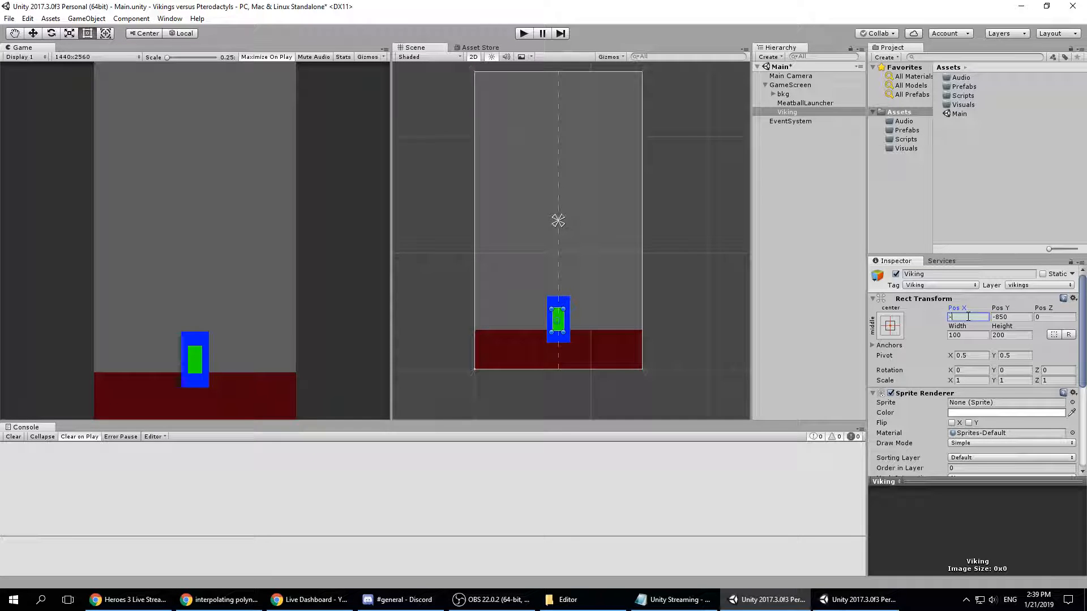
pyautogui.write('300')
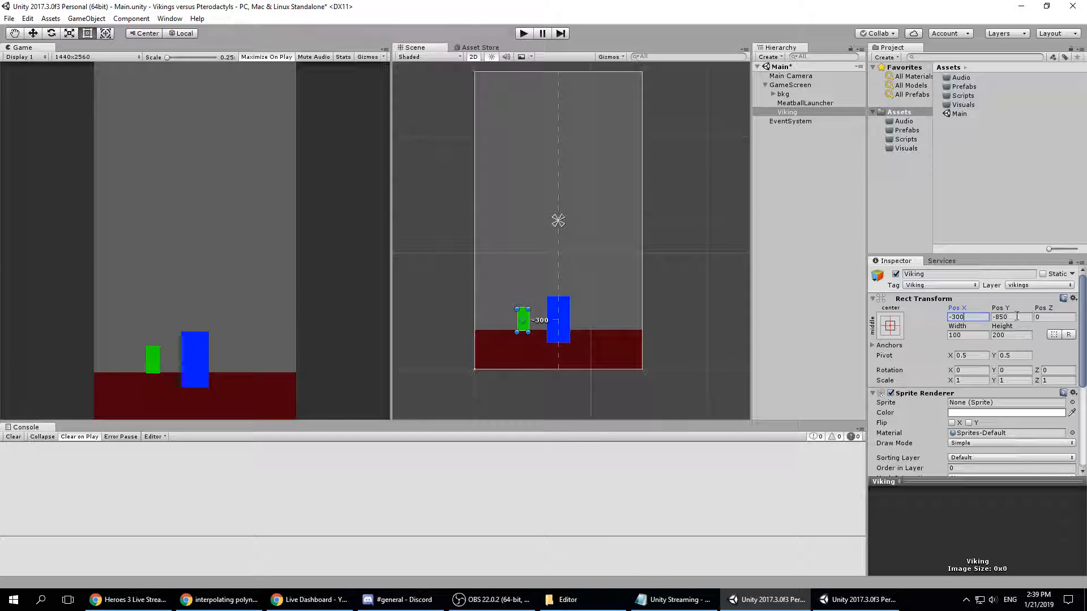
# - Move the MeatballLauncher's anchors from the canvas centre to its sprite's lower-right and upper-left corners
pyautogui.click(790, 104)
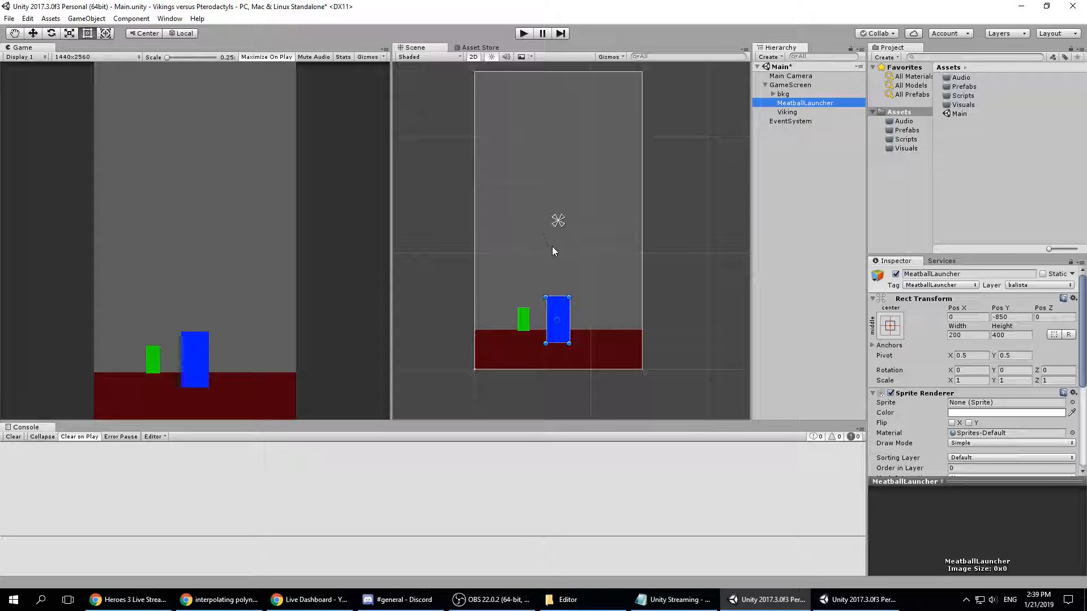
pyautogui.scroll(2, 555, 249)
pyautogui.scroll(1, 581, 270)
pyautogui.moveTo(585, 272); pyautogui.dragTo(588, 256, button='middle')
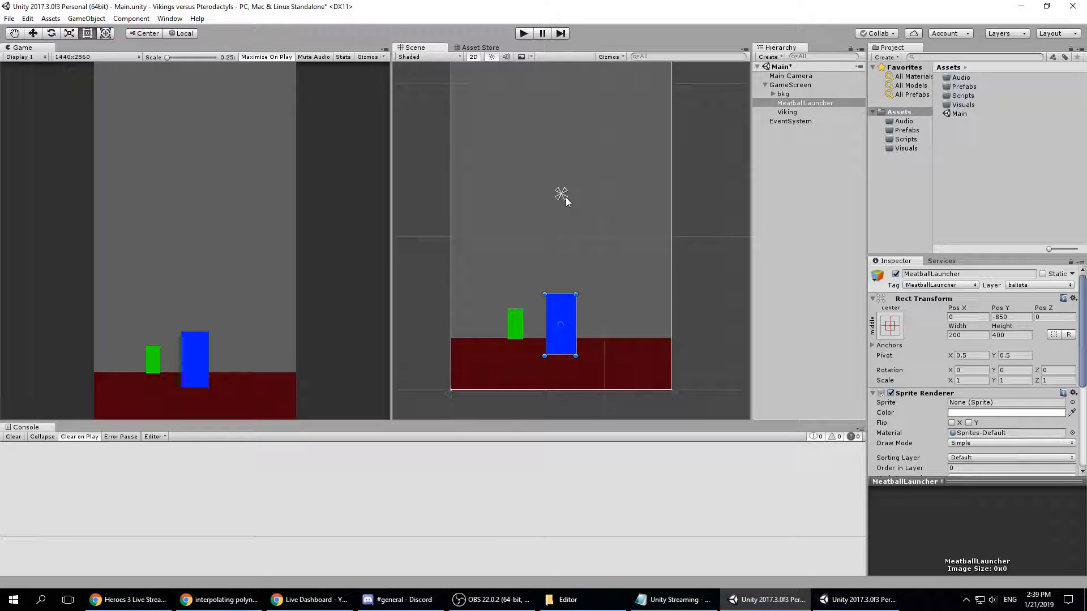
pyautogui.moveTo(565, 197); pyautogui.dragTo(582, 357)
pyautogui.moveTo(557, 195); pyautogui.dragTo(542, 288)
# - Align the MeatballLauncher's upper-left anchor exactly with the sprite's corner so the Left and Top offsets are 0
pyautogui.scroll(8, 541, 300)
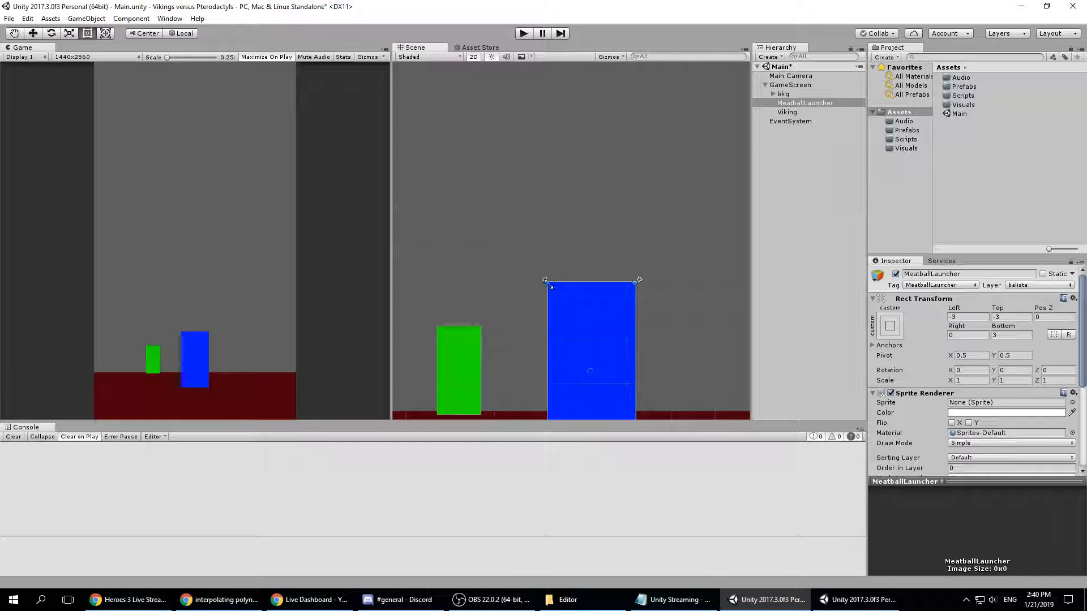
pyautogui.scroll(6, 547, 283)
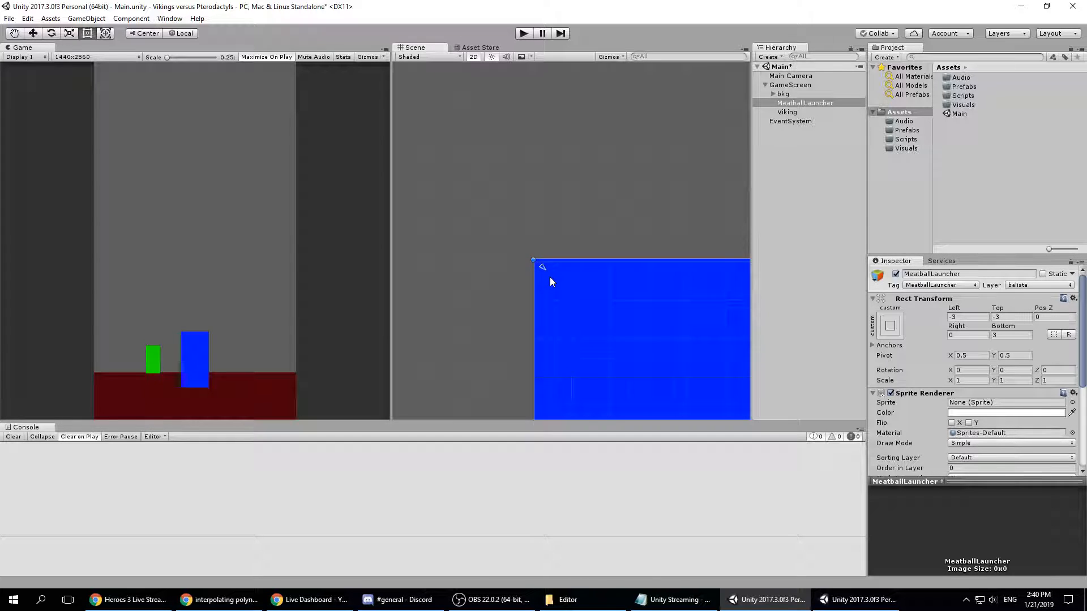
pyautogui.scroll(5, 549, 277)
pyautogui.moveTo(541, 263); pyautogui.dragTo(527, 253)
pyautogui.scroll(5, 640, 292)
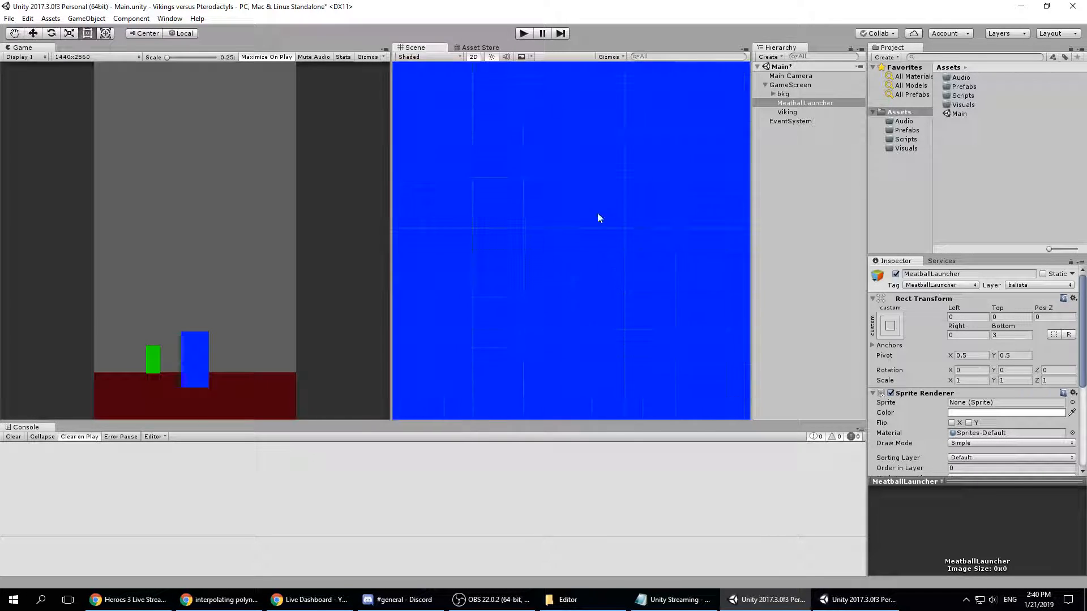
# - Align the MeatballLauncher's lower-right anchor exactly with the sprite's corner for a Bottom offset of 0, and save the scene
pyautogui.moveTo(618, 306); pyautogui.dragTo(556, 244, button='middle')
pyautogui.moveTo(627, 316); pyautogui.dragTo(509, 193, button='middle')
pyautogui.moveTo(567, 296); pyautogui.dragTo(552, 142, button='middle')
pyautogui.moveTo(525, 337); pyautogui.dragTo(487, 164, button='middle')
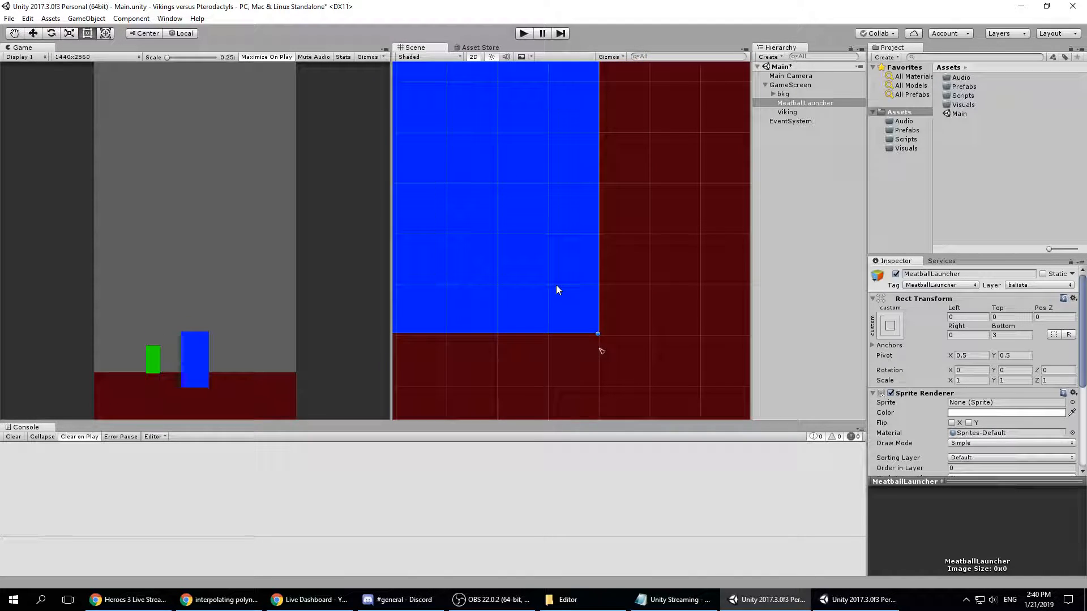
pyautogui.moveTo(600, 351); pyautogui.dragTo(600, 335)
pyautogui.scroll(-6, 517, 210)
pyautogui.scroll(-3, 508, 198)
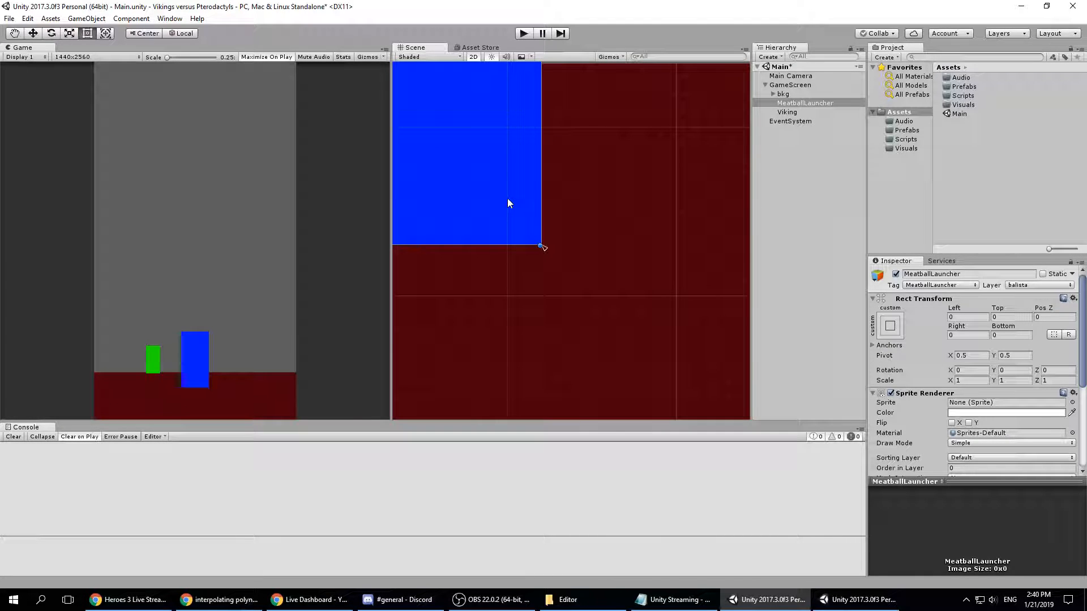
pyautogui.hotkey('ctrl', 's')
pyautogui.scroll(-1, 504, 191)
pyautogui.moveTo(480, 303); pyautogui.dragTo(609, 364, button='middle')
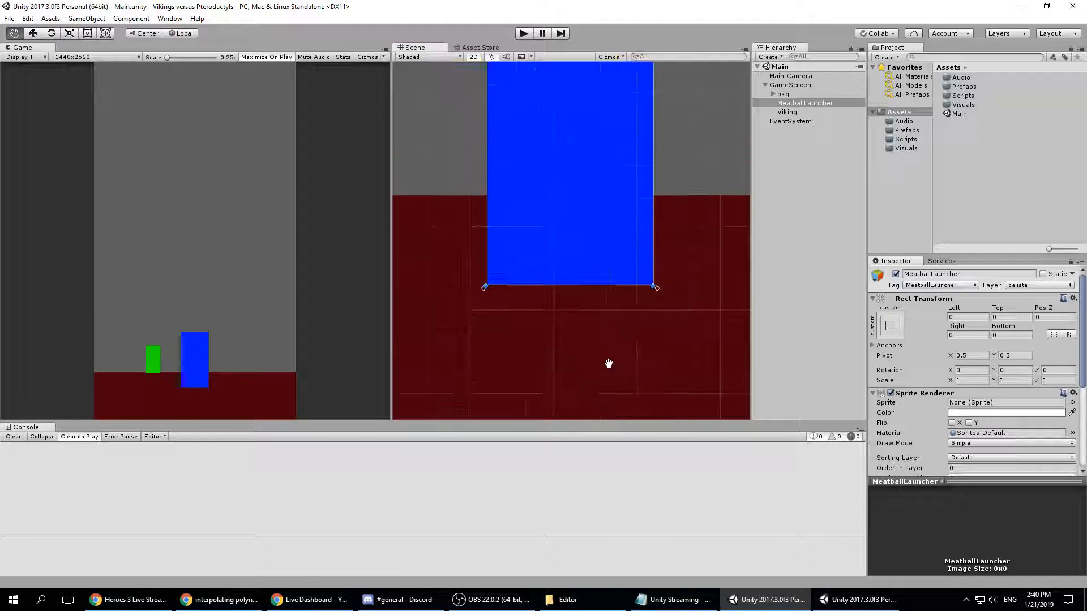
pyautogui.scroll(-3, 600, 283)
pyautogui.scroll(-5, 596, 317)
pyautogui.moveTo(617, 315); pyautogui.dragTo(612, 392, button='middle')
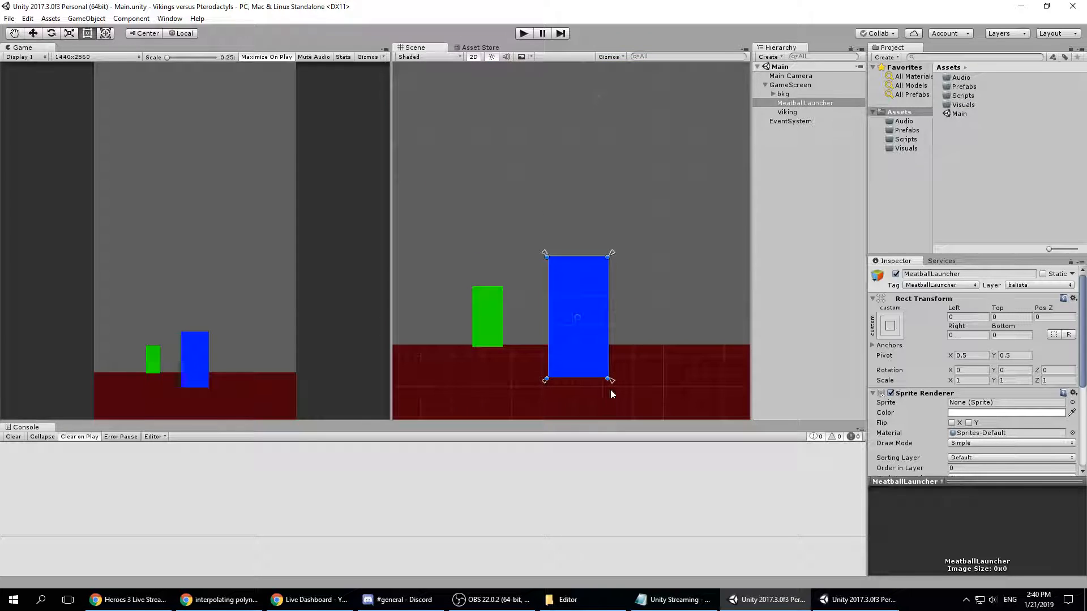
pyautogui.scroll(-8, 682, 251)
pyautogui.moveTo(697, 284); pyautogui.dragTo(679, 304, button='middle')
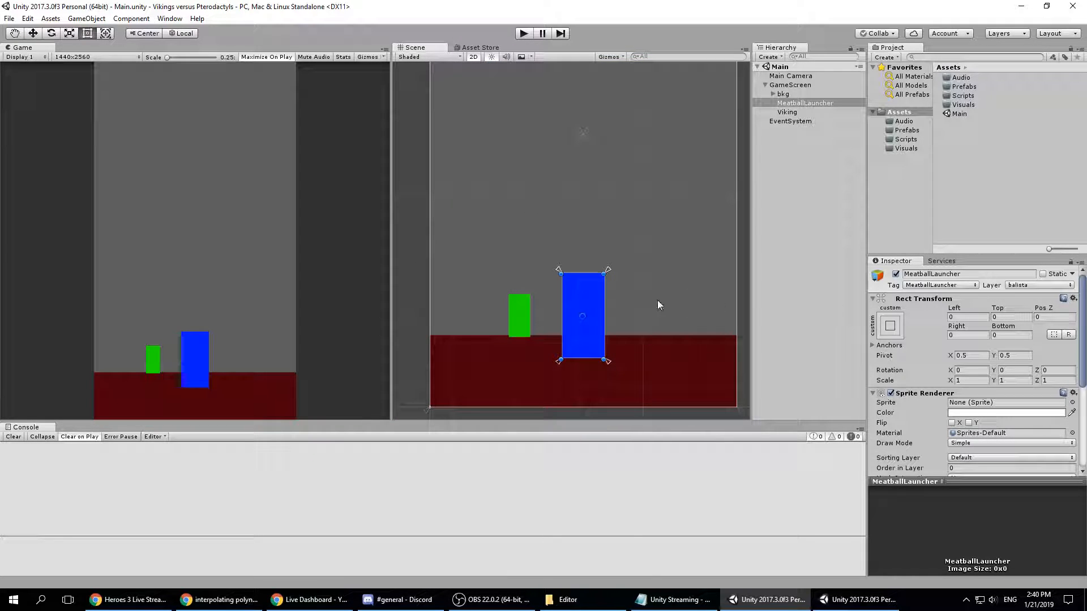
pyautogui.click(1042, 285)
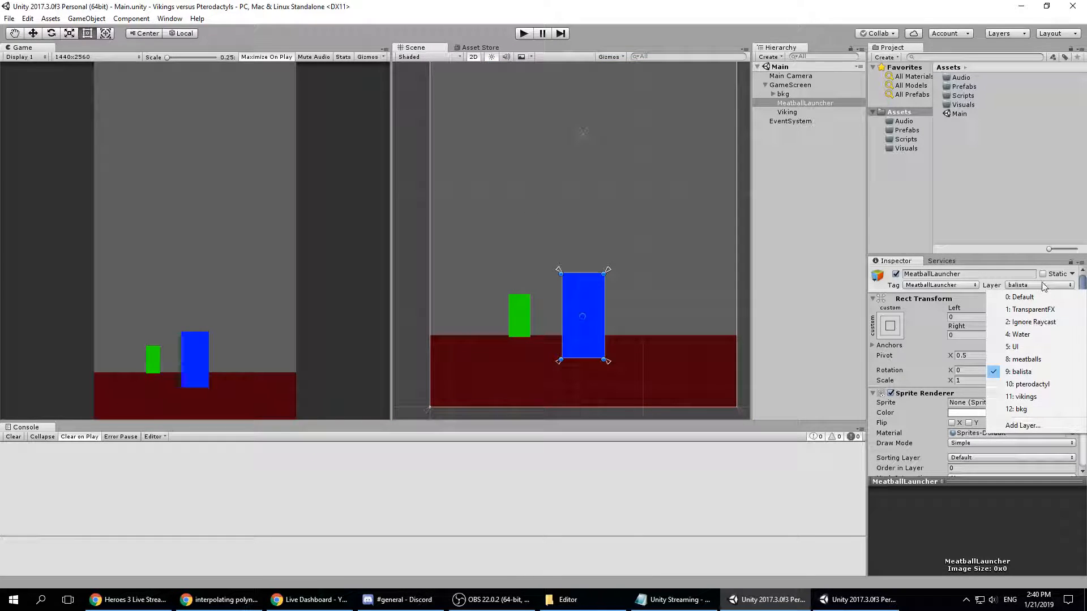
pyautogui.click(924, 320)
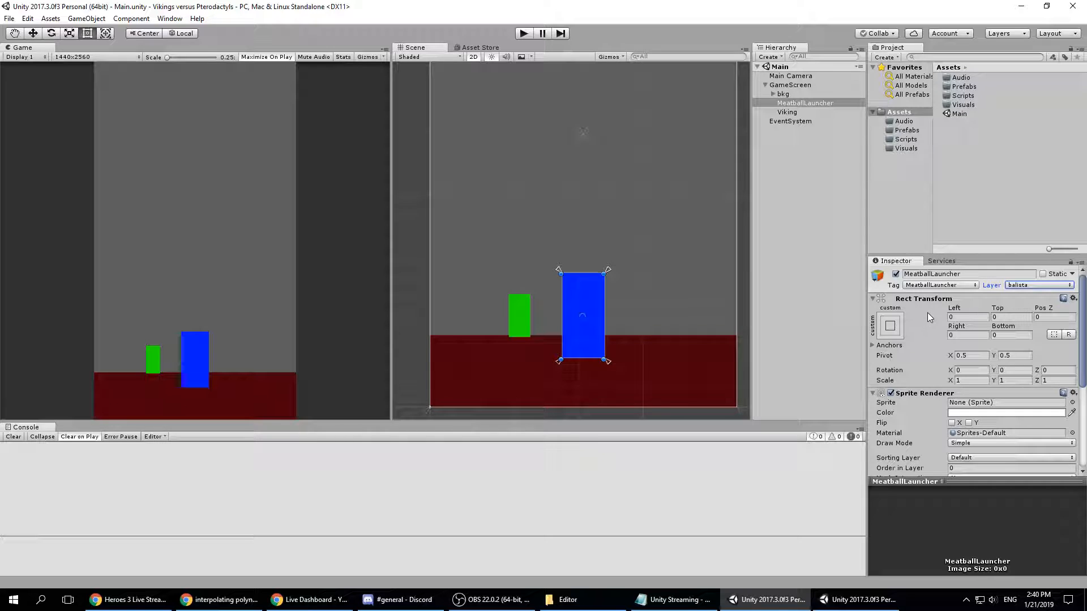
# - Switch to the browser window with the YouTube live dashboard
pyautogui.click(309, 599)
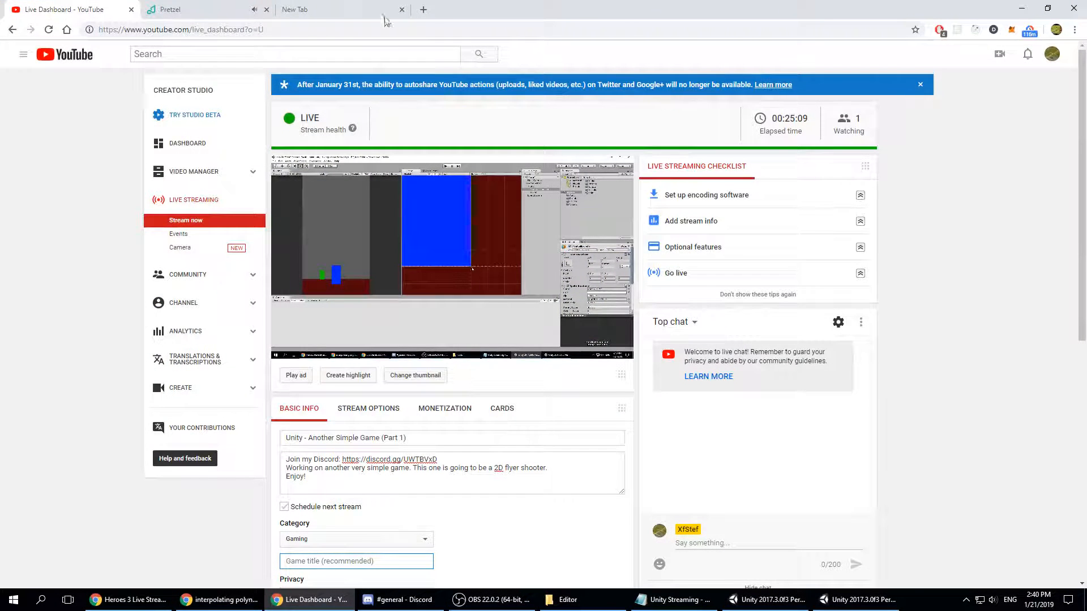
# - Search the web for "balista" in the empty browser tab, skim the results and return to the search engine's home page
pyautogui.click(352, 9)
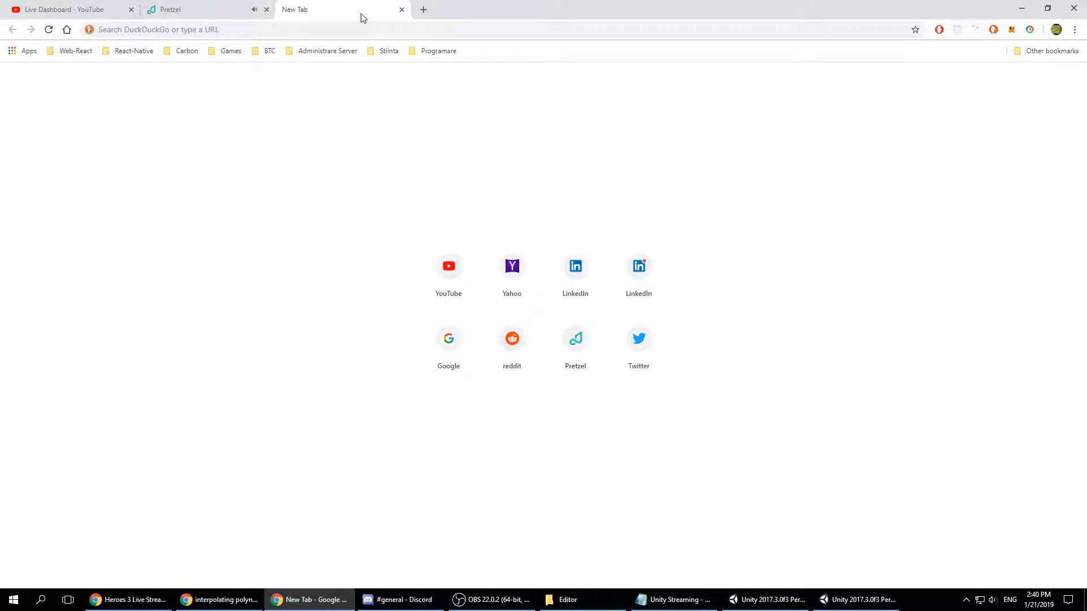
pyautogui.click(335, 26)
pyautogui.write('bal')
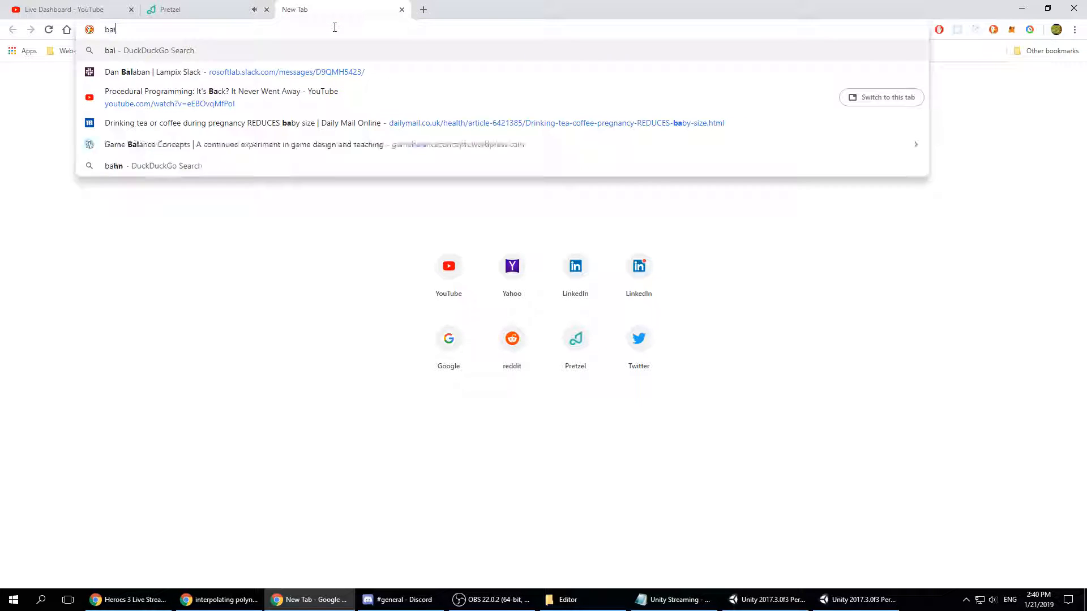
pyautogui.write('ista')
pyautogui.press('Return')
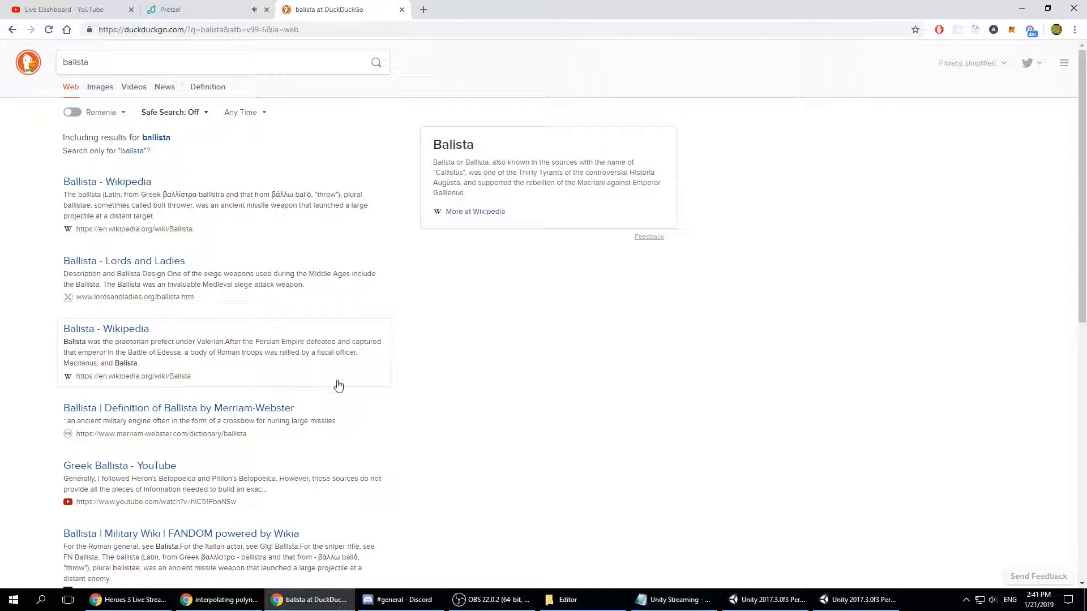
pyautogui.scroll(-4, 324, 421)
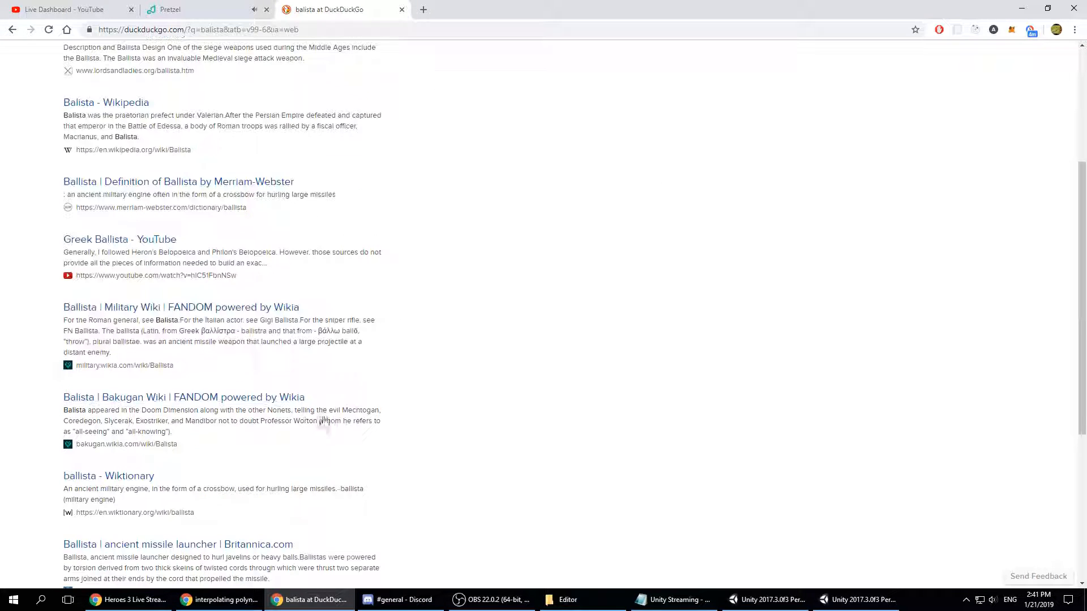
pyautogui.scroll(4, 390, 250)
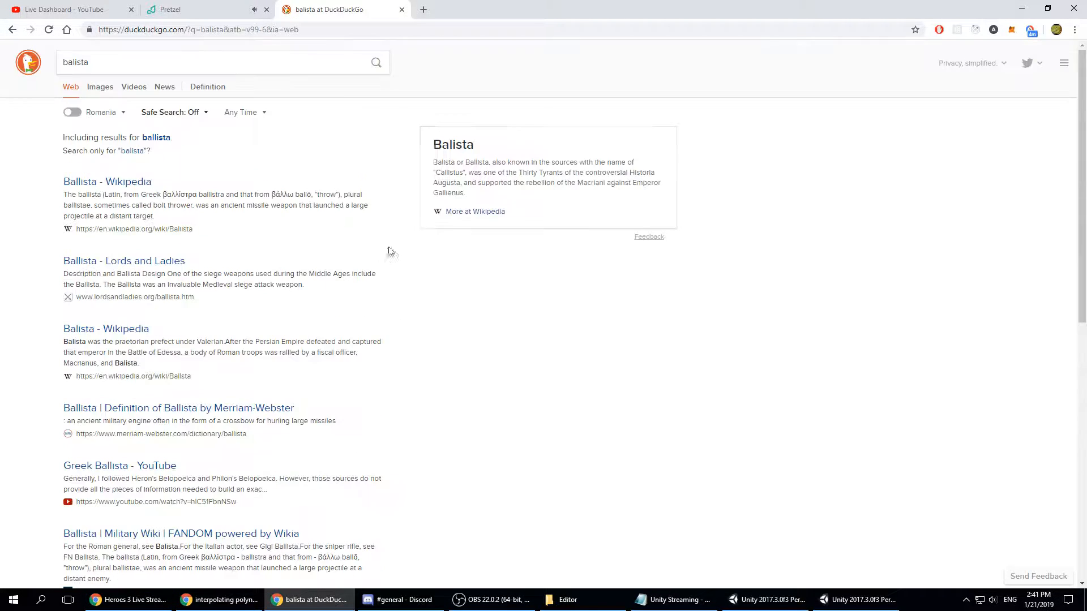
pyautogui.click(40, 56)
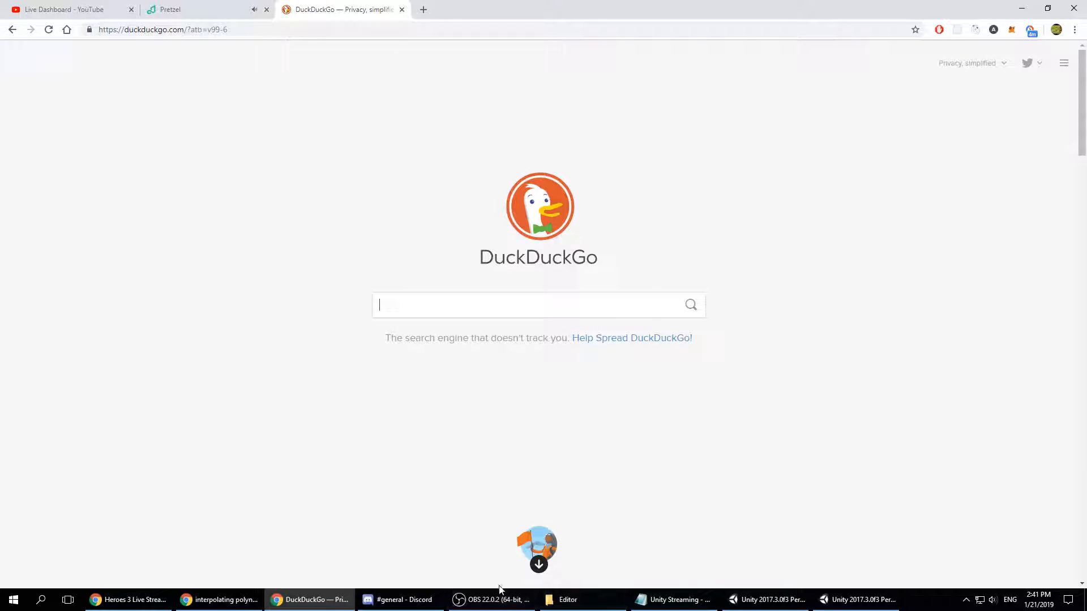
# - Switch to the Unity editor with the Vikings versus Pterodactyls project and examine the Viking object's component settings
pyautogui.click(858, 601)
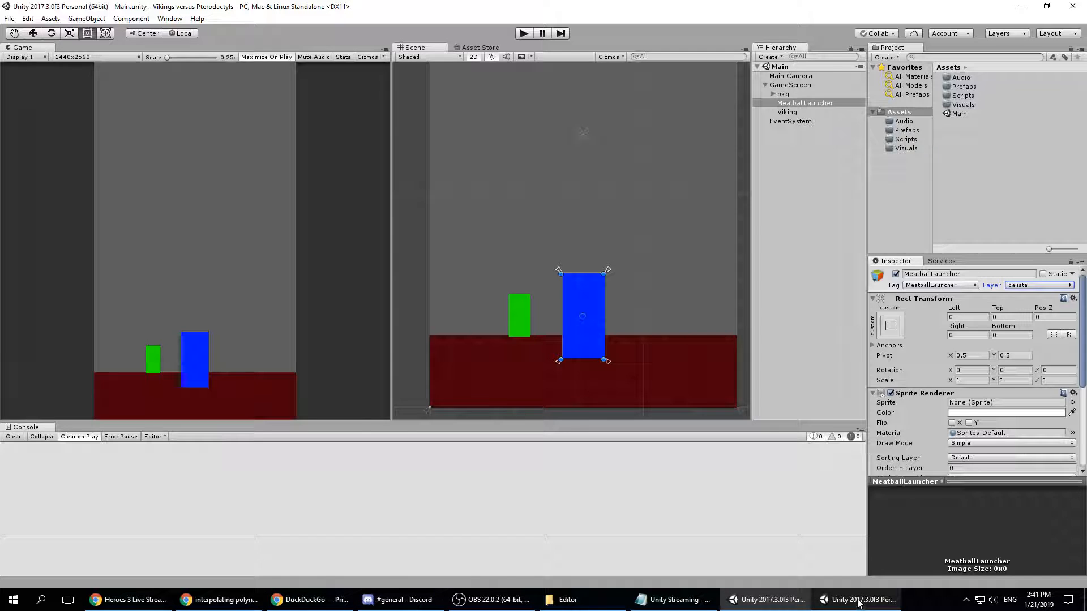
pyautogui.click(858, 602)
pyautogui.click(790, 600)
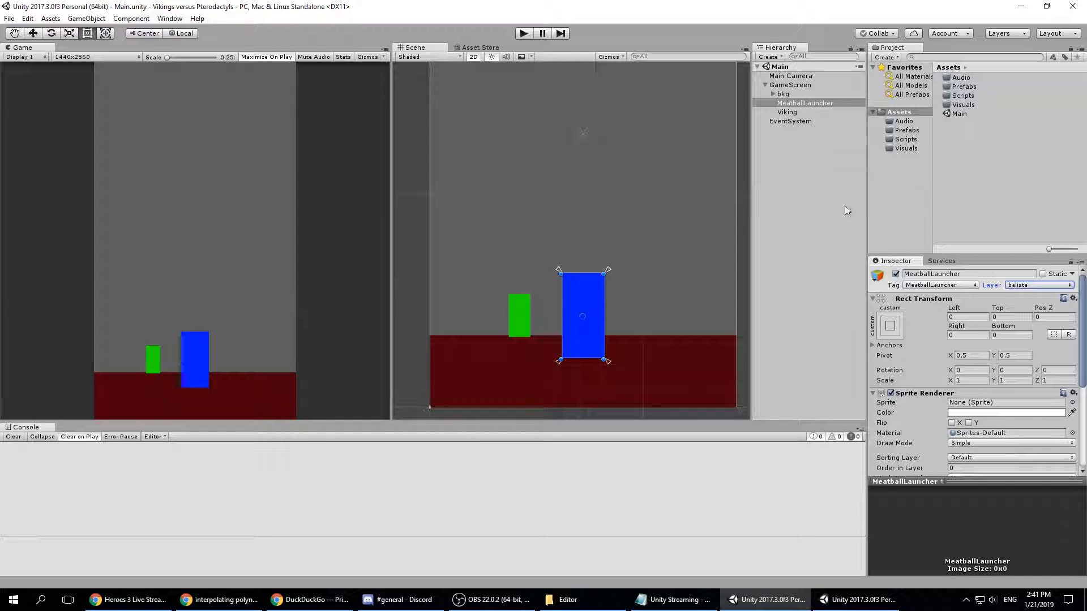
pyautogui.click(787, 112)
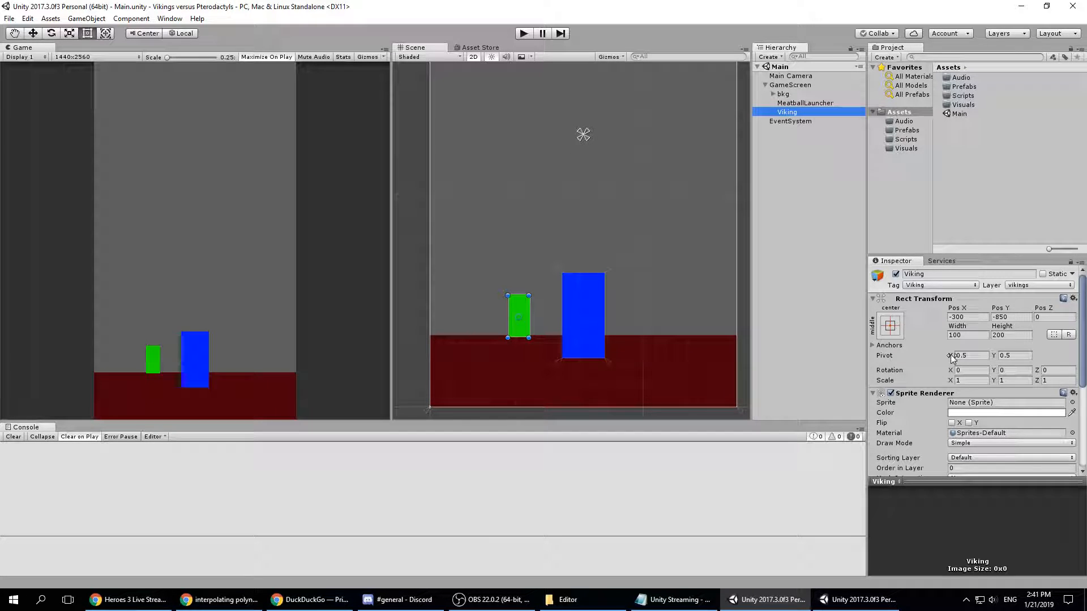
pyautogui.scroll(-3, 951, 357)
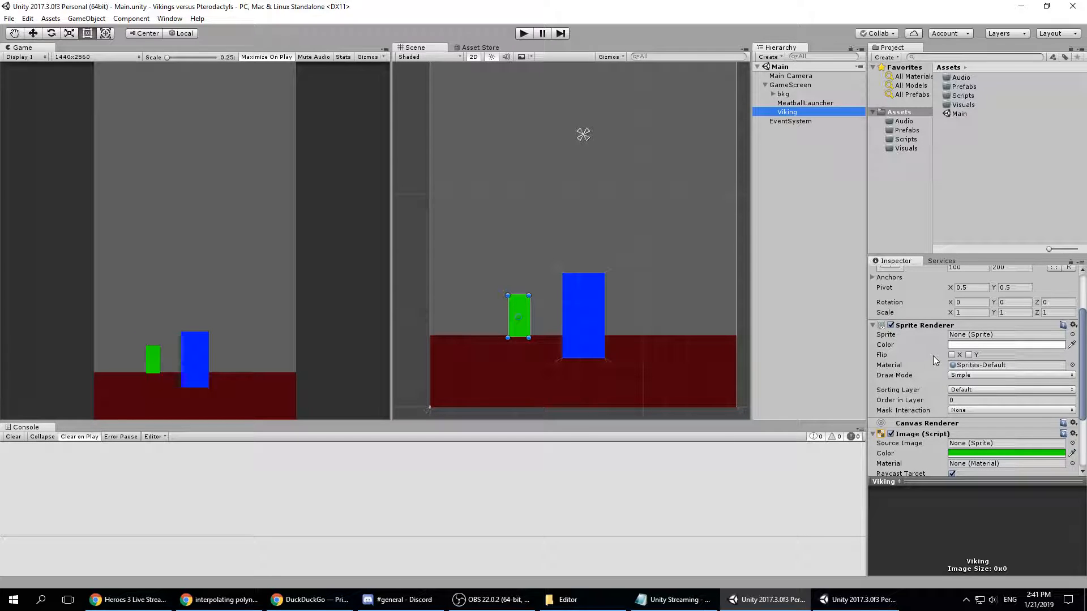
pyautogui.scroll(3, 926, 385)
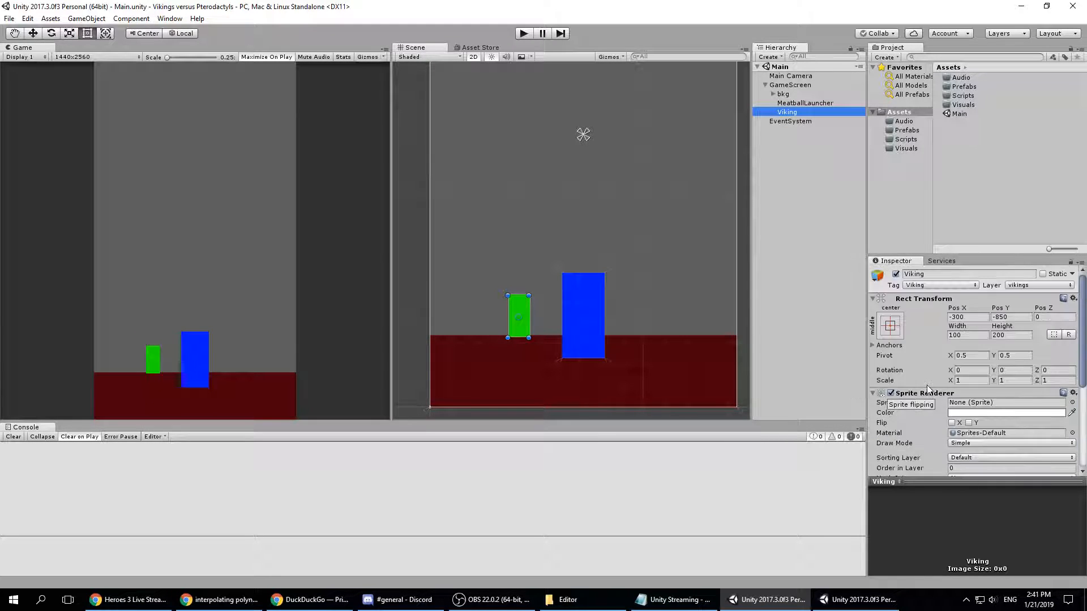
pyautogui.scroll(-5, 906, 382)
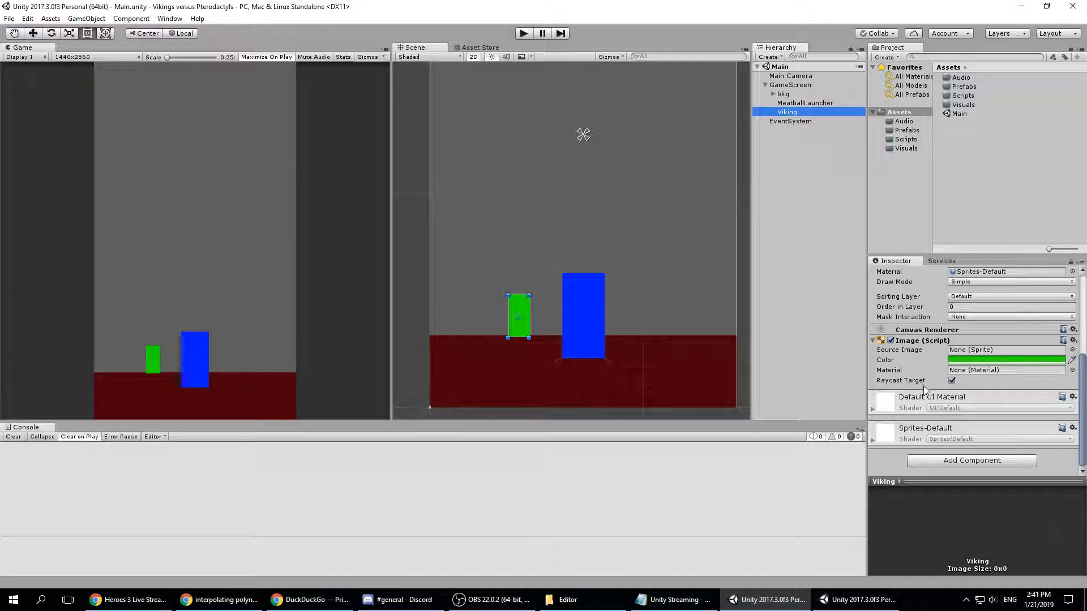
pyautogui.scroll(5, 923, 392)
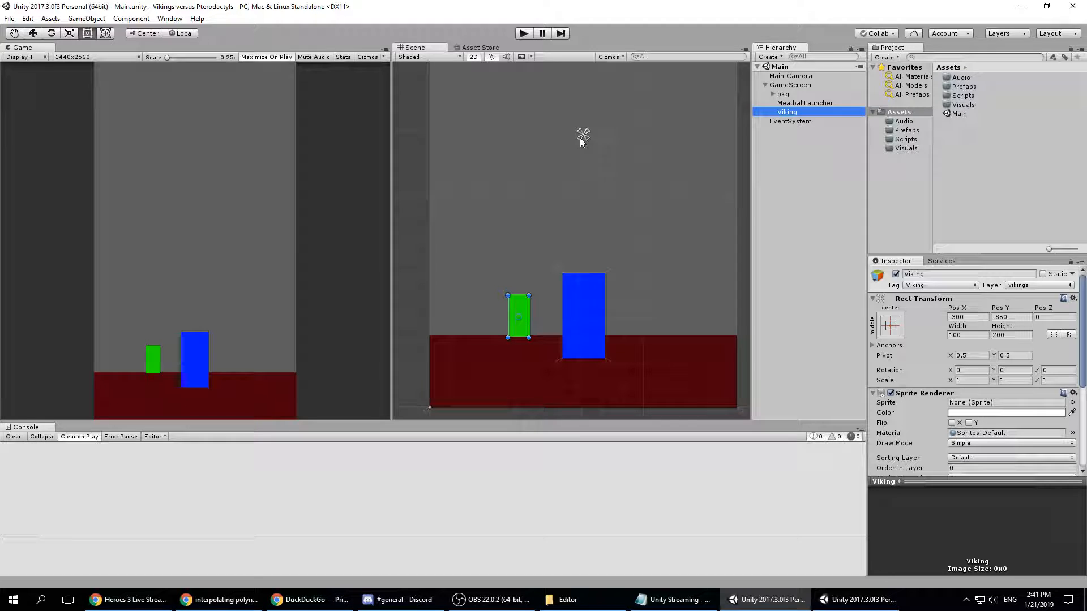
# - Set the Viking's position to X 0 and Y 0 to centre it on the game screen
pyautogui.moveTo(583, 141)
pyautogui.mouseDown()
pyautogui.moveTo(510, 351)
pyautogui.moveTo(582, 137)
pyautogui.mouseUp()
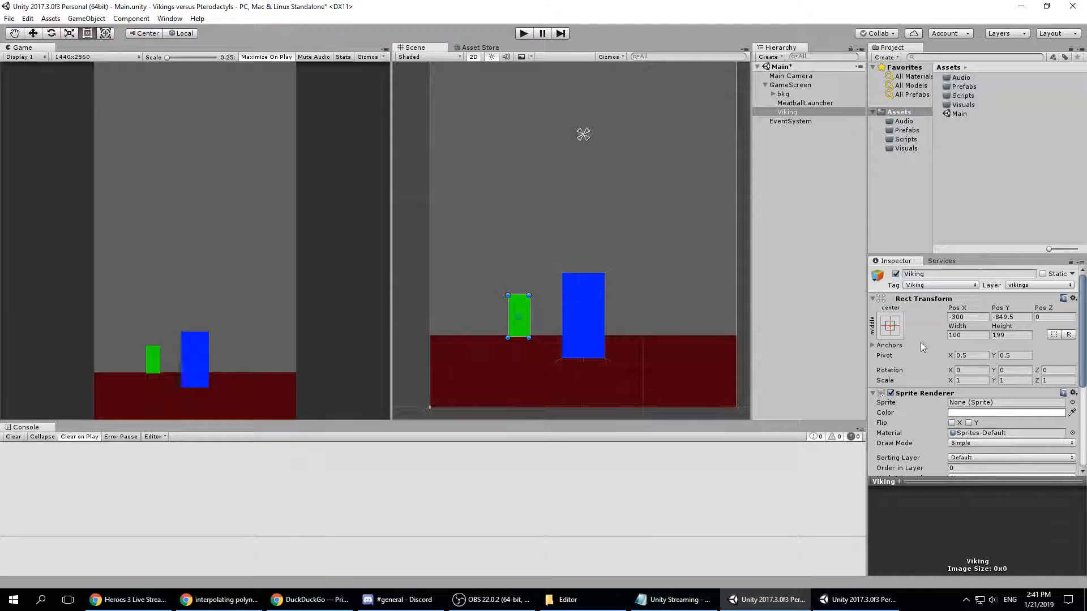
pyautogui.click(968, 317)
pyautogui.write('0')
pyautogui.click(995, 317)
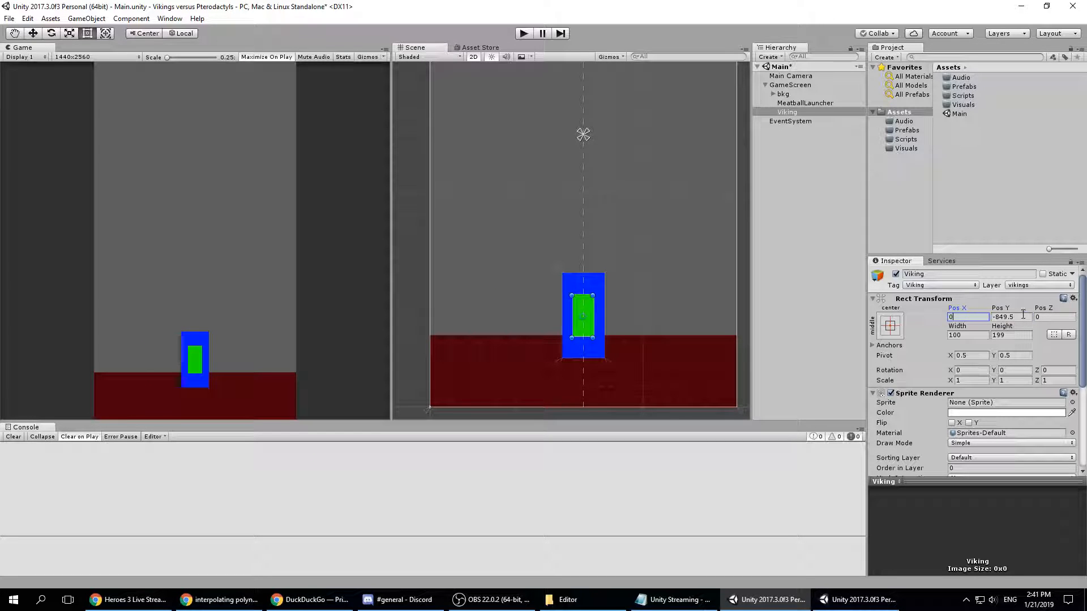
pyautogui.write('0')
# - Move the Viking's anchors from its centre out to the corners of its green rectangle
pyautogui.scroll(6, 616, 198)
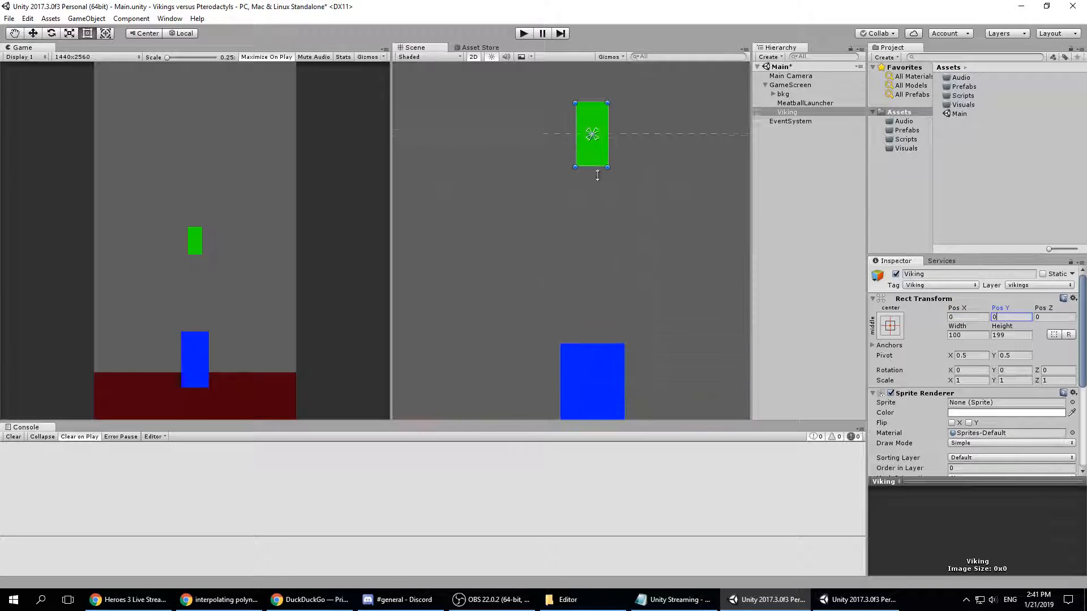
pyautogui.moveTo(650, 228); pyautogui.dragTo(644, 371, button='middle')
pyautogui.scroll(3, 579, 247)
pyautogui.scroll(2, 579, 256)
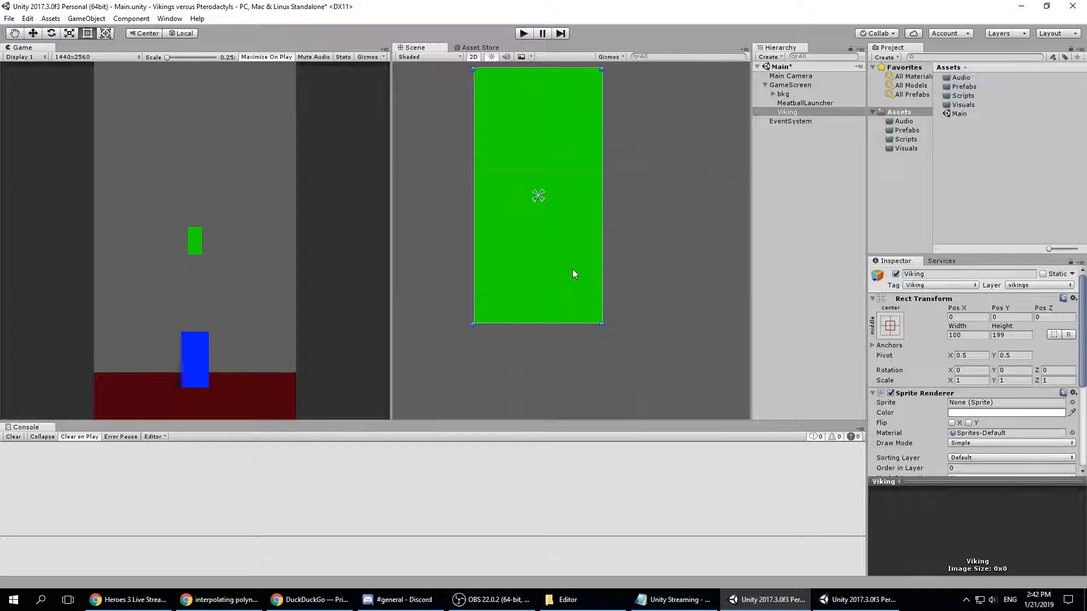
pyautogui.moveTo(572, 269); pyautogui.dragTo(579, 282, button='middle')
pyautogui.moveTo(549, 226); pyautogui.dragTo(611, 359)
pyautogui.moveTo(610, 357); pyautogui.dragTo(609, 355)
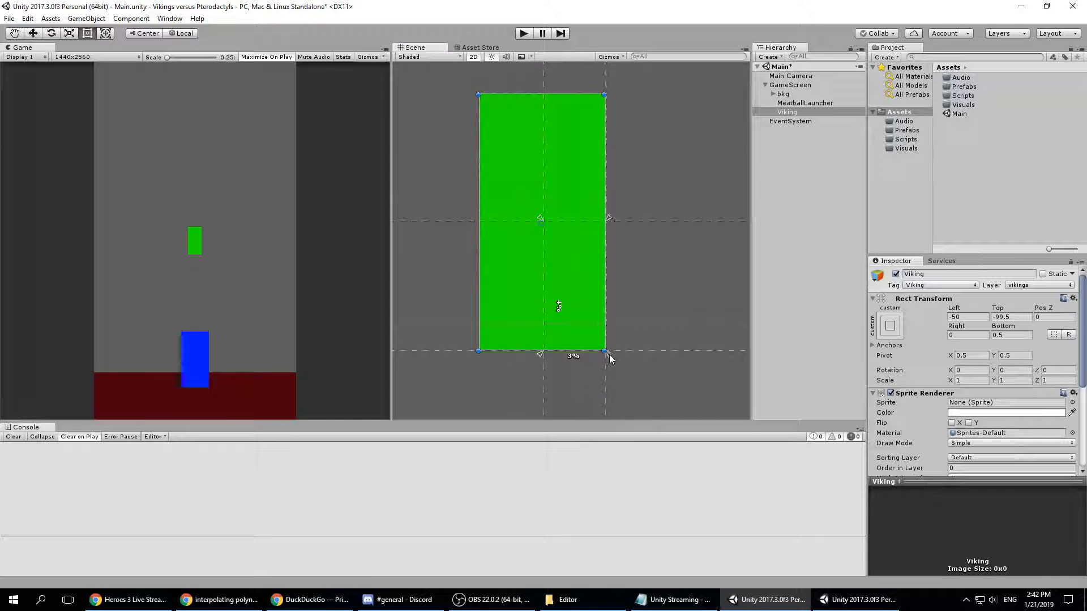
pyautogui.moveTo(541, 216); pyautogui.dragTo(478, 86)
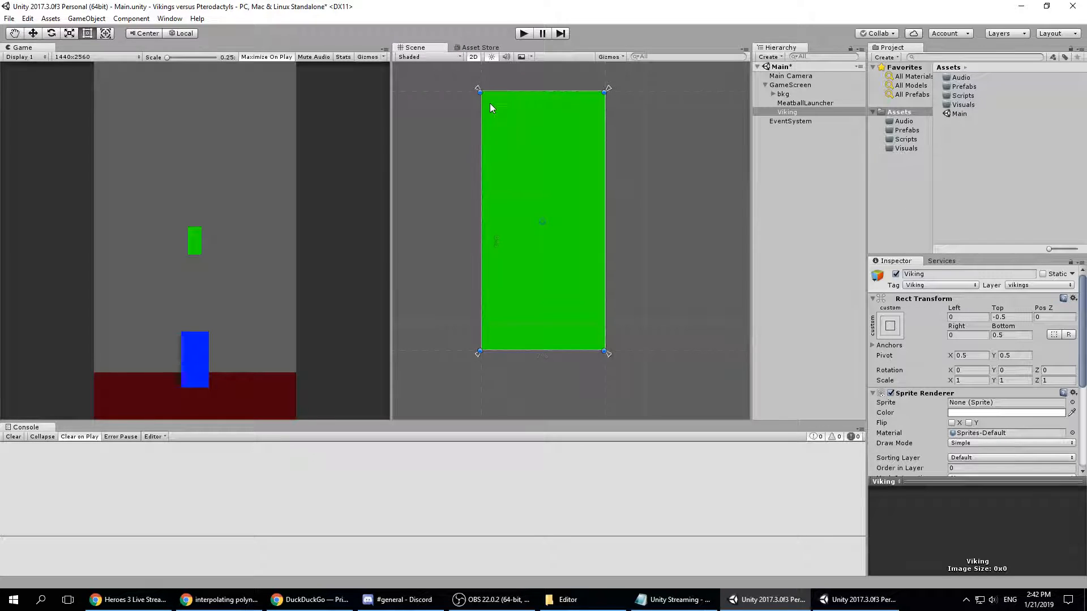
# - Fine-tune the Viking's upper-left anchor at the rectangle's corner, giving a Top offset of 0.5
pyautogui.moveTo(500, 107); pyautogui.dragTo(526, 289, button='middle')
pyautogui.scroll(8, 526, 290)
pyautogui.scroll(5, 503, 278)
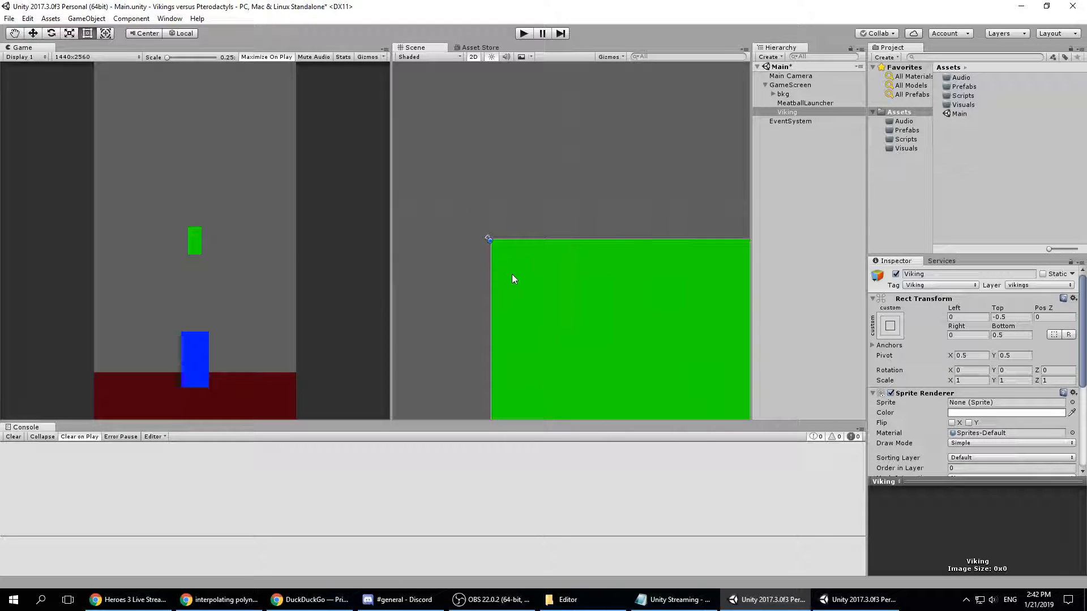
pyautogui.moveTo(478, 235); pyautogui.dragTo(546, 306, button='middle')
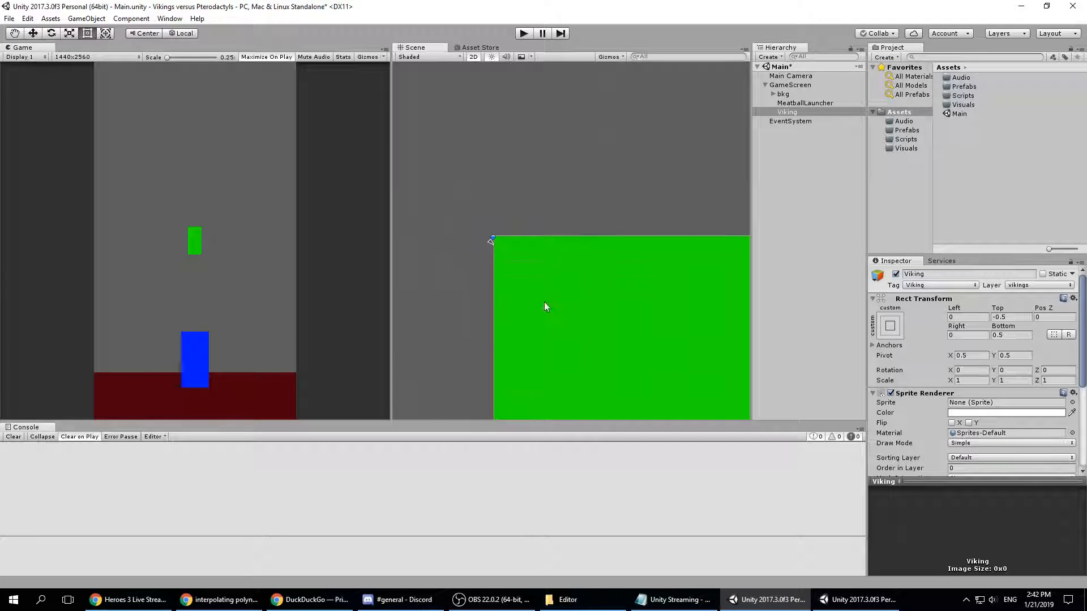
pyautogui.moveTo(491, 243); pyautogui.dragTo(490, 229)
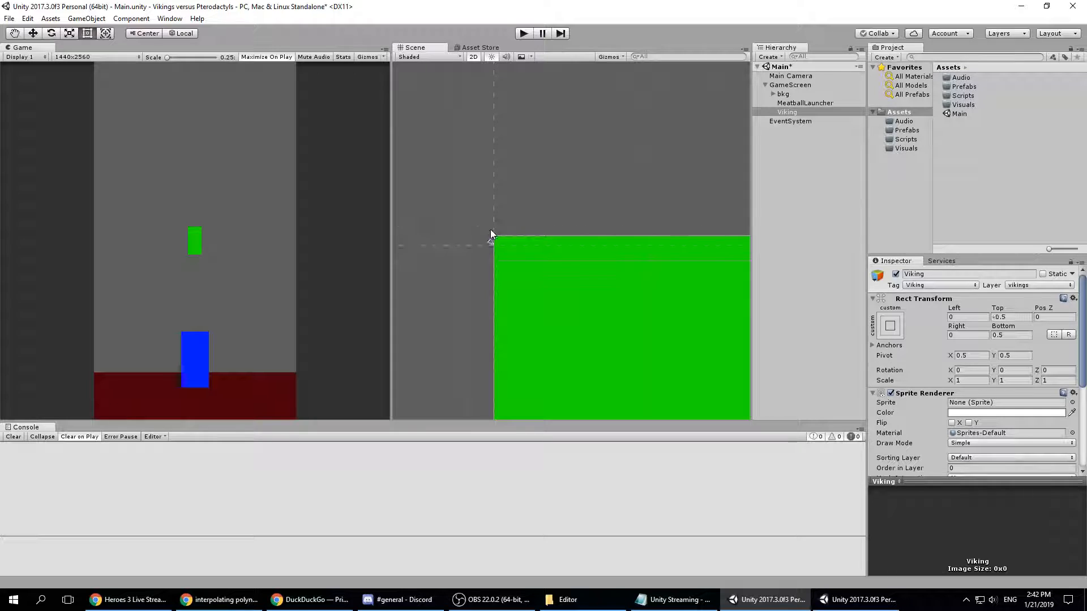
# - Try to adjust the Viking's lower-right anchor at the corner of its green rectangle
pyautogui.scroll(-5, 671, 330)
pyautogui.moveTo(697, 362); pyautogui.dragTo(548, 151, button='middle')
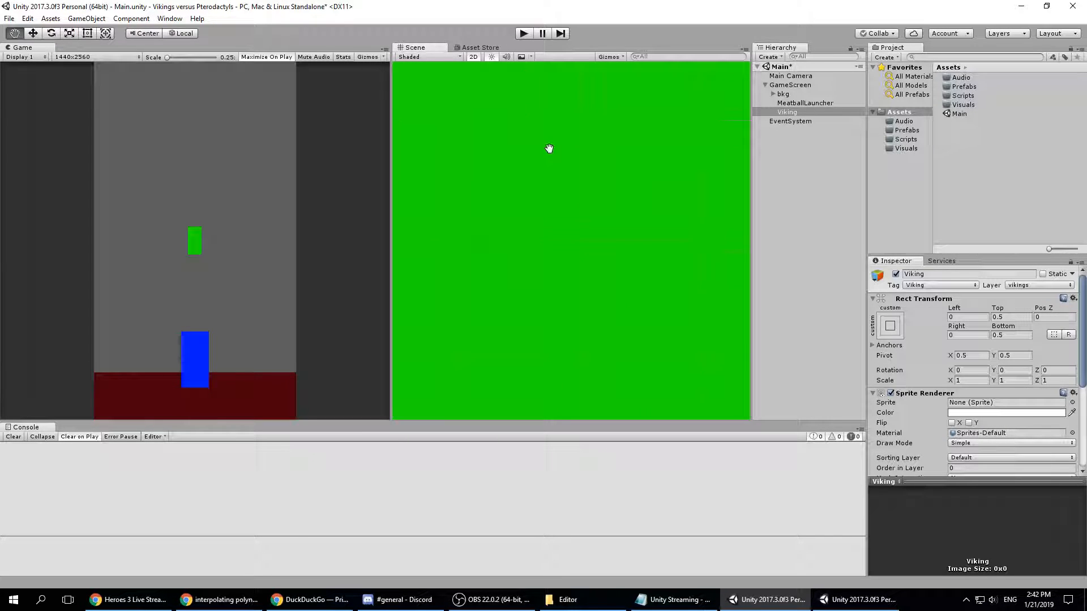
pyautogui.moveTo(589, 311); pyautogui.dragTo(473, 174, button='middle')
pyautogui.moveTo(474, 174); pyautogui.dragTo(276, 102, button='right')
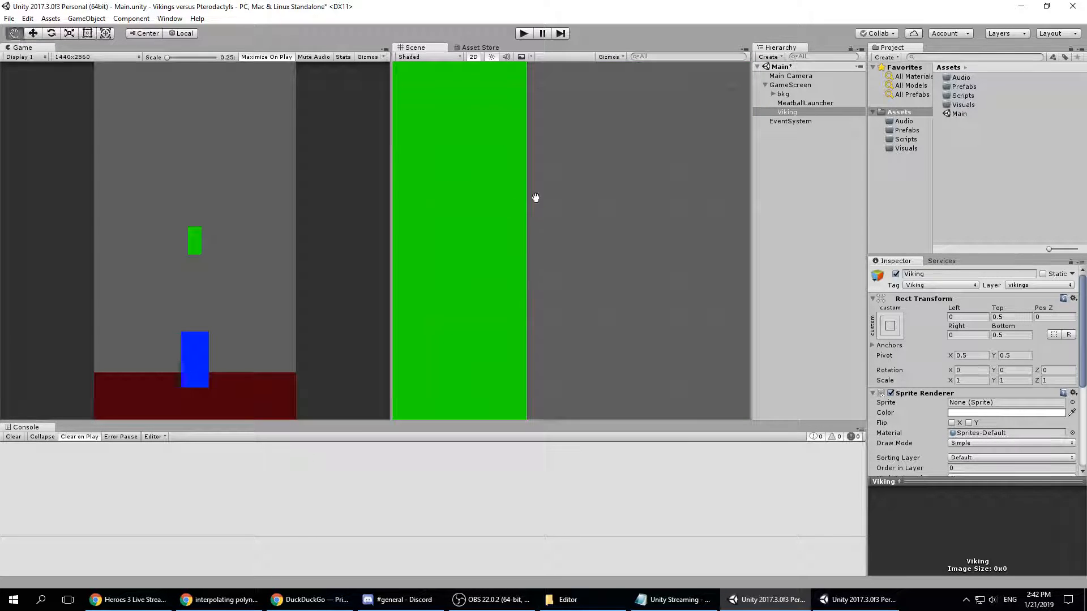
pyautogui.moveTo(534, 199); pyautogui.dragTo(594, 510, button='right')
pyautogui.rightClick(589, 599)
pyautogui.moveTo(471, 368); pyautogui.dragTo(484, 193, button='right')
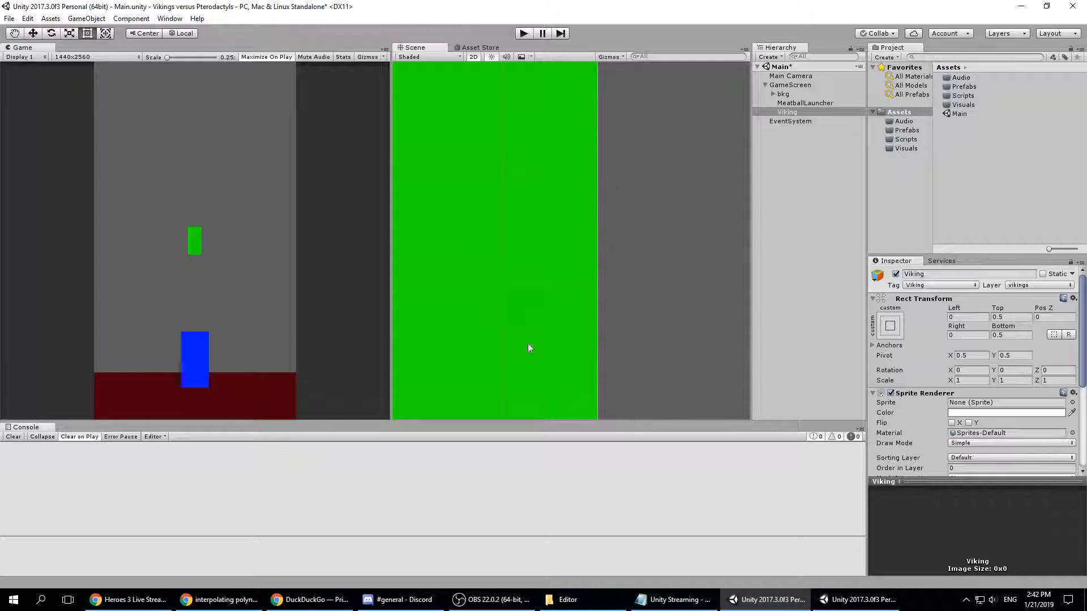
pyautogui.moveTo(531, 357); pyautogui.dragTo(514, 193, button='right')
pyautogui.moveTo(541, 331); pyautogui.dragTo(557, 149, button='right')
pyautogui.moveTo(557, 373); pyautogui.dragTo(546, 176, button='right')
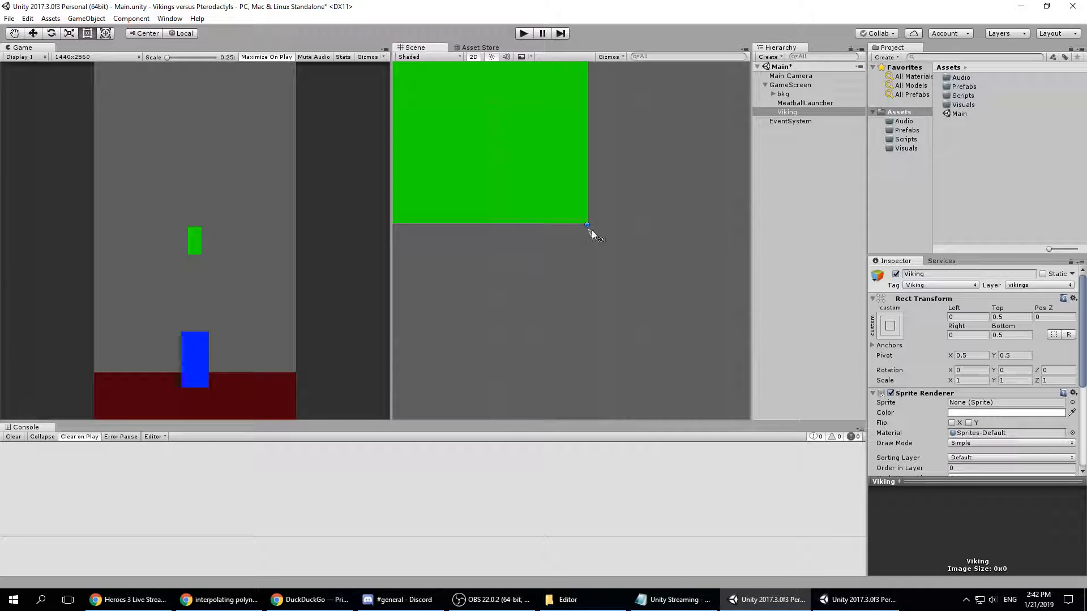
pyautogui.moveTo(590, 223); pyautogui.dragTo(536, 253)
pyautogui.scroll(-6, 529, 185)
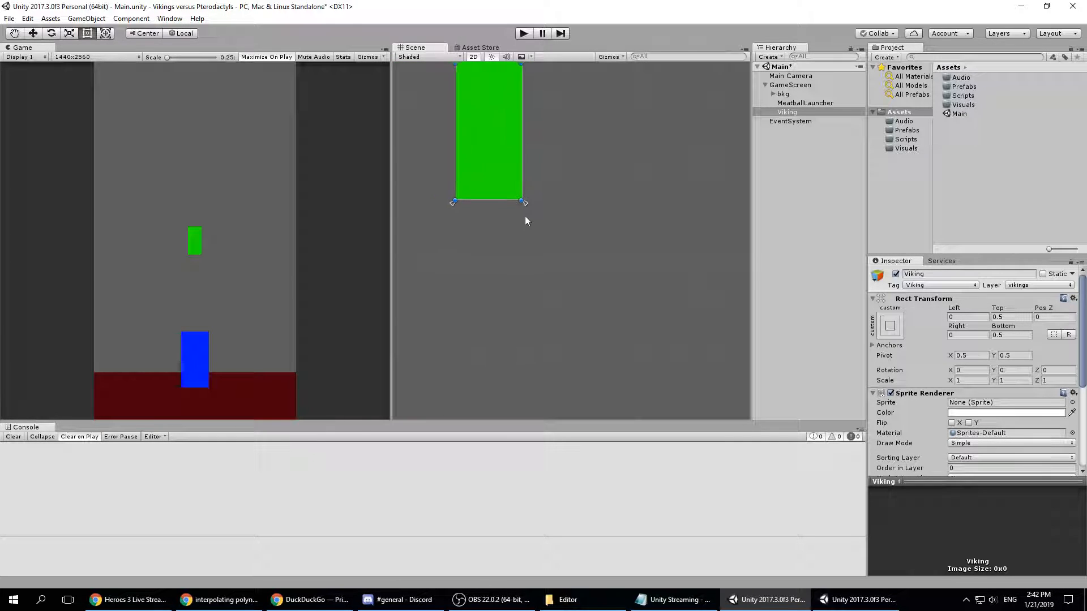
pyautogui.scroll(-6, 520, 252)
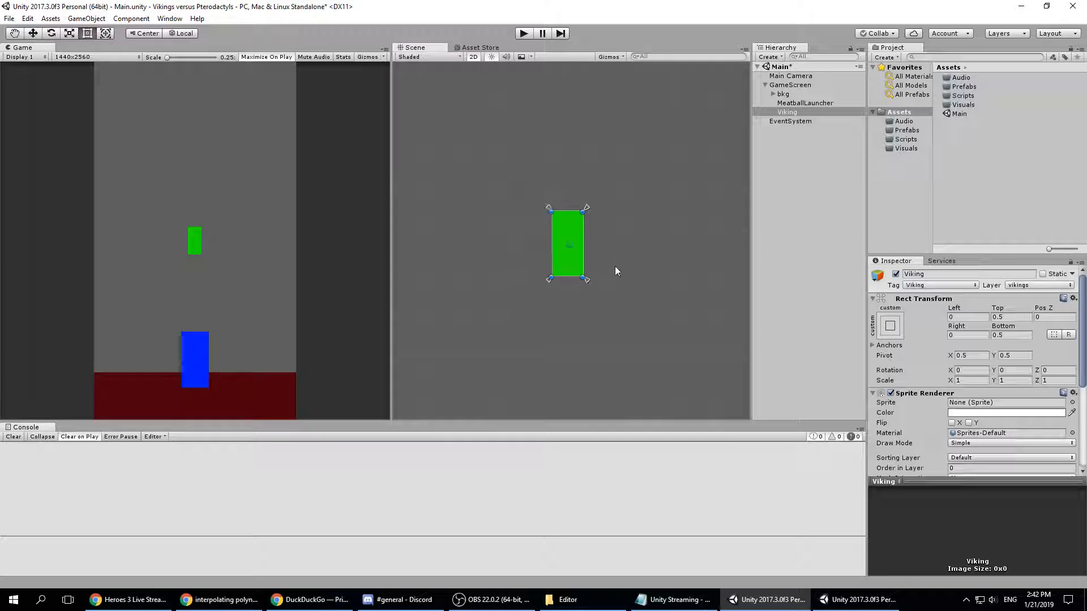
pyautogui.scroll(-3, 657, 306)
pyautogui.scroll(-5, 950, 439)
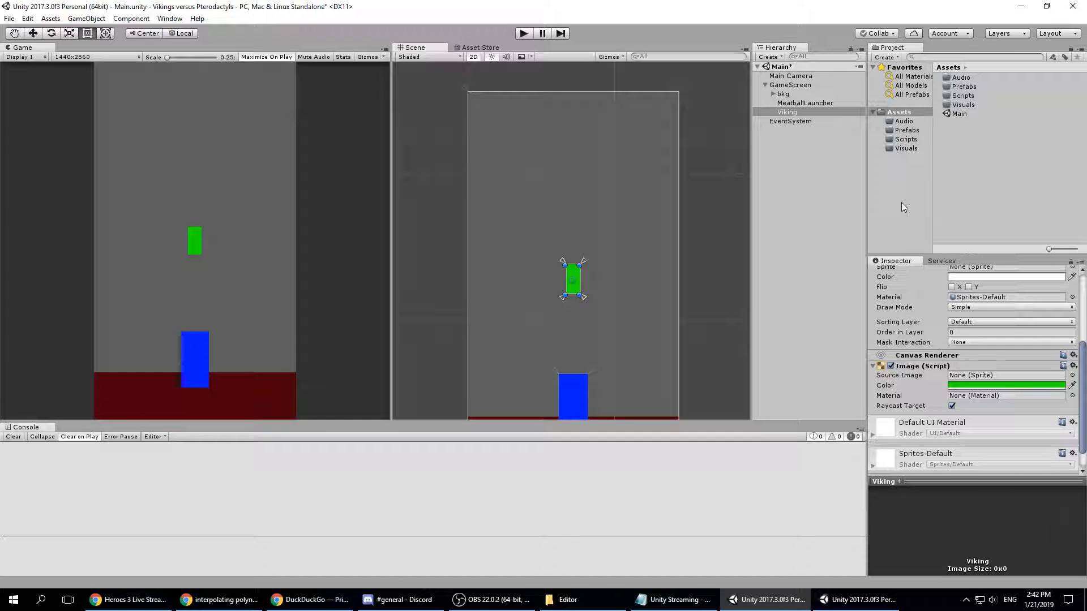
# - Create a C# script named vikingScript in the Scripts folder
pyautogui.click(901, 139)
pyautogui.rightClick(901, 139)
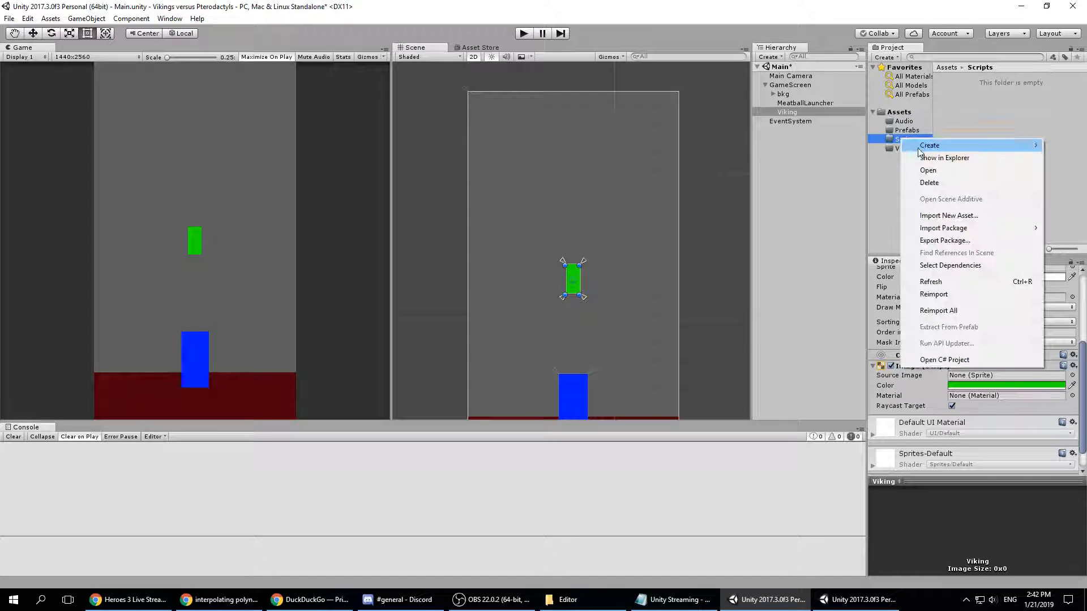
pyautogui.moveTo(939, 146)
pyautogui.click(813, 162)
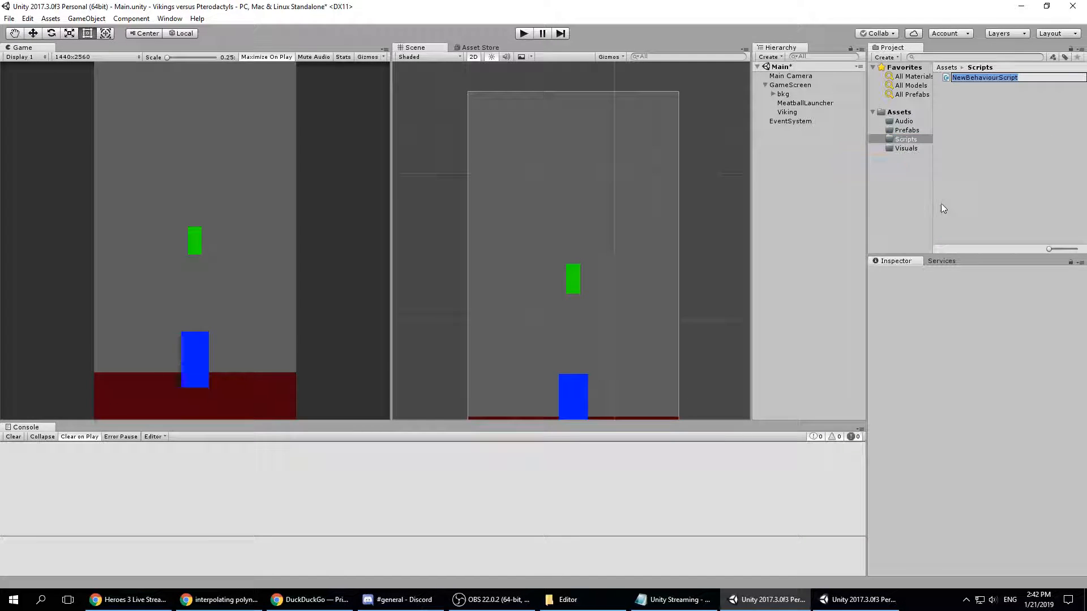
pyautogui.write('viki')
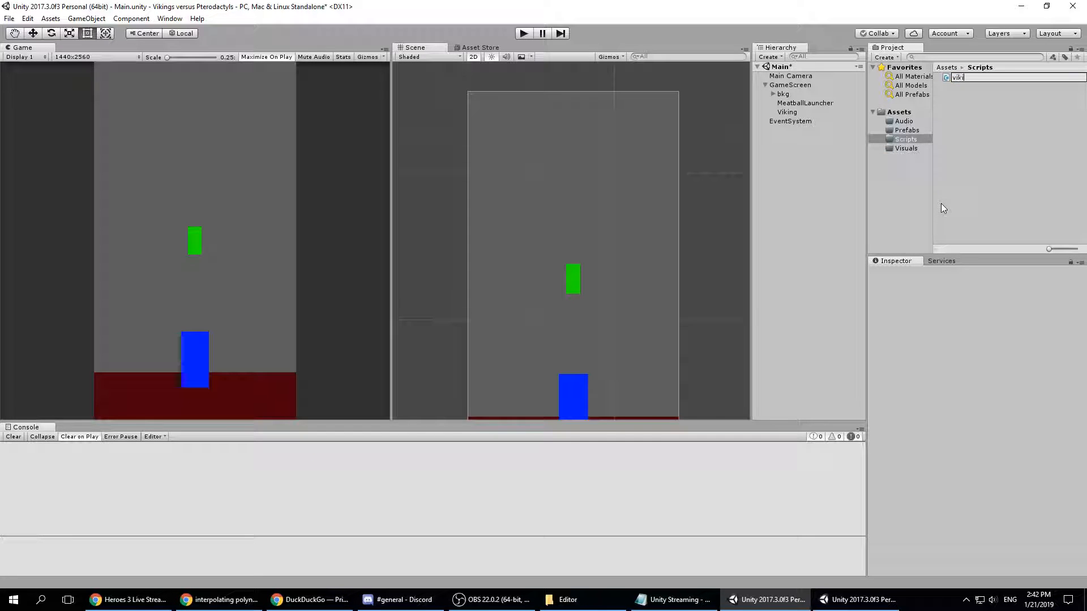
pyautogui.write('ngScript')
pyautogui.press('Return')
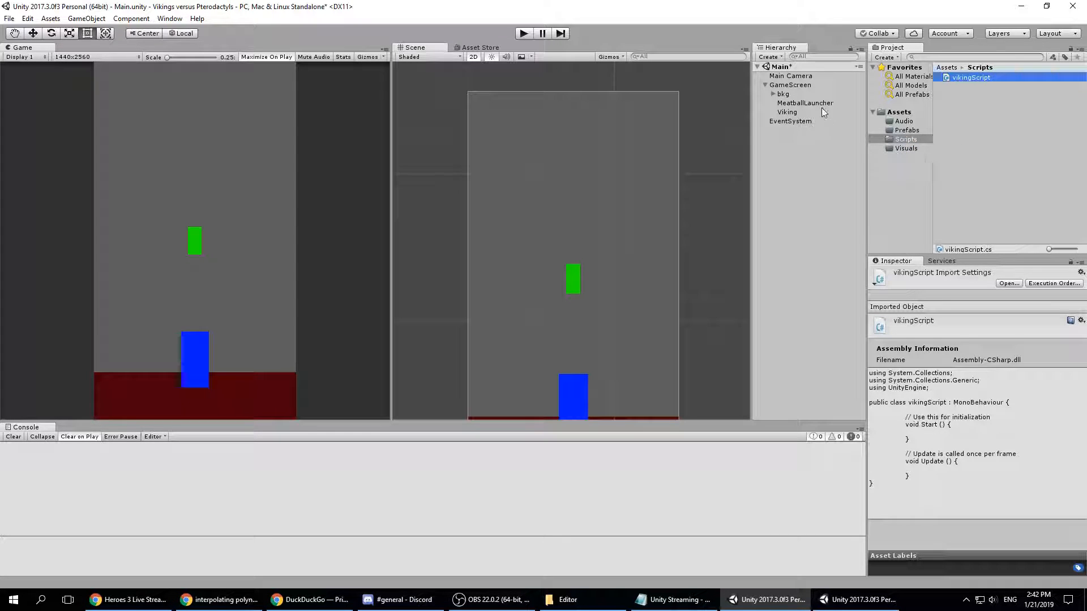
# - Attach vikingScript to the Viking object and check its component list
pyautogui.moveTo(963, 77); pyautogui.dragTo(792, 116)
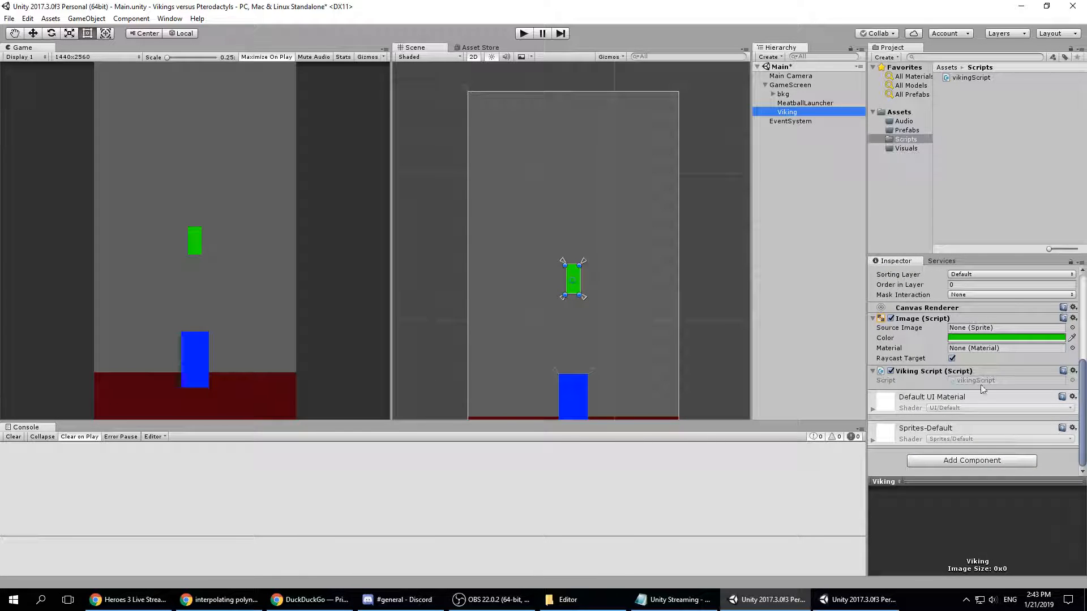
pyautogui.scroll(5, 980, 421)
pyautogui.scroll(-5, 943, 357)
pyautogui.scroll(5, 957, 405)
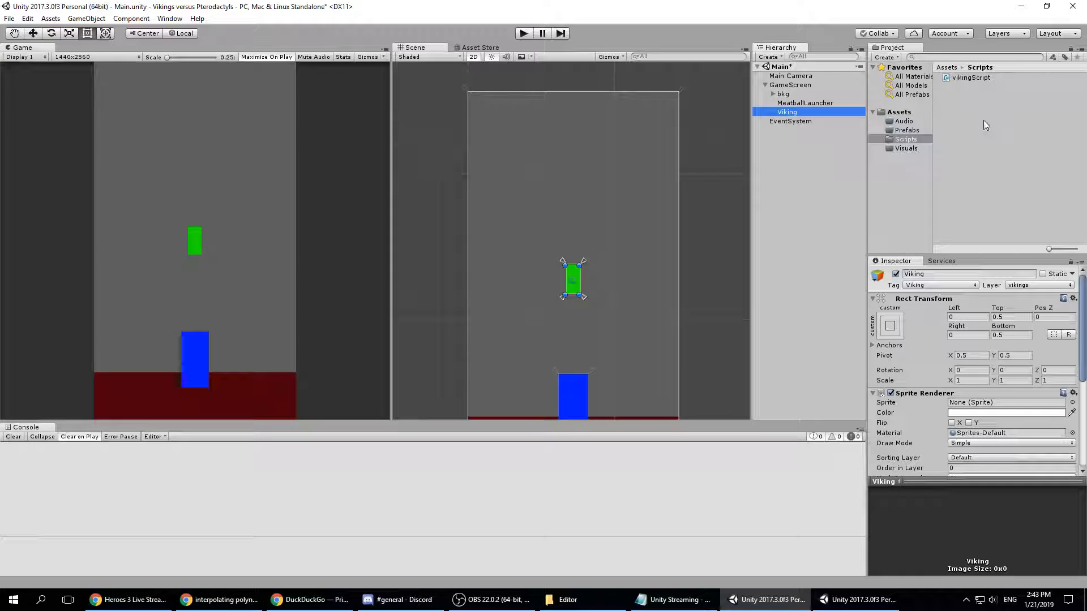
# - Save the Viking object from the scene as a prefab in the Prefabs folder
pyautogui.click(907, 131)
pyautogui.rightClick(787, 113)
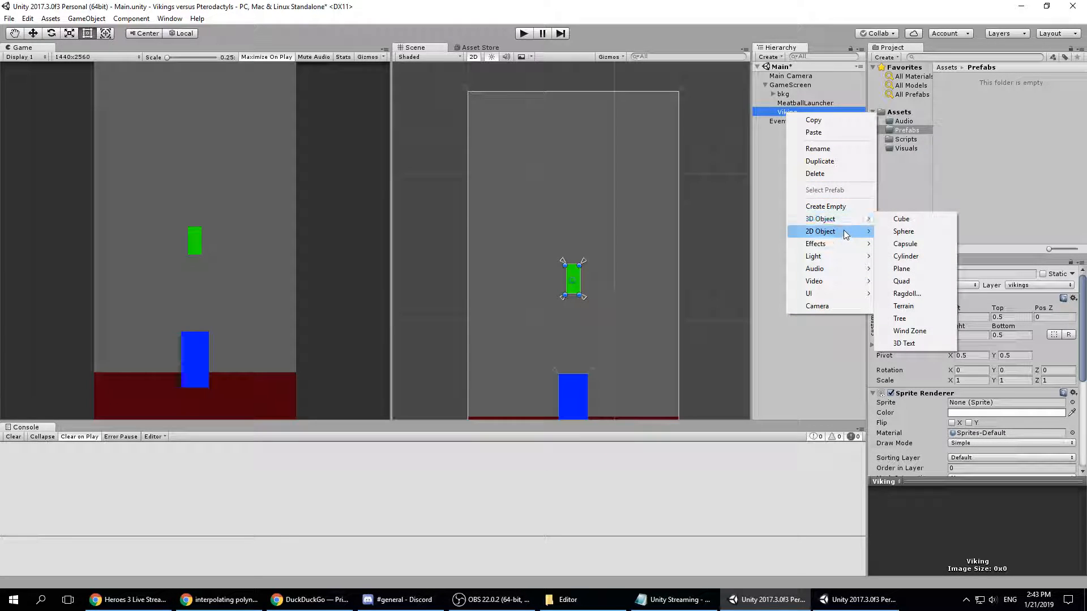
pyautogui.moveTo(842, 247)
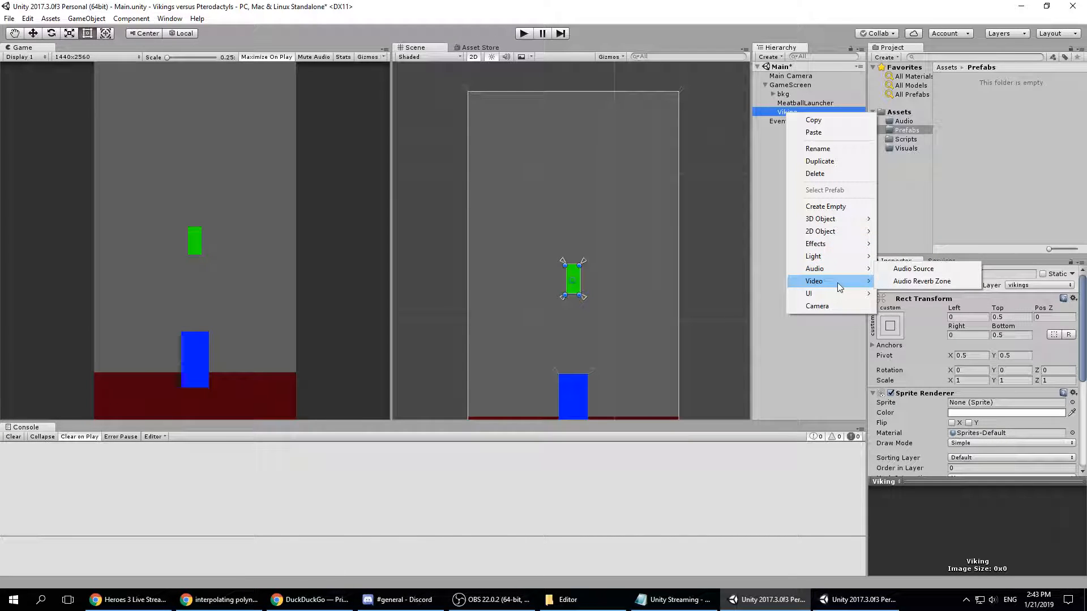
pyautogui.moveTo(839, 294)
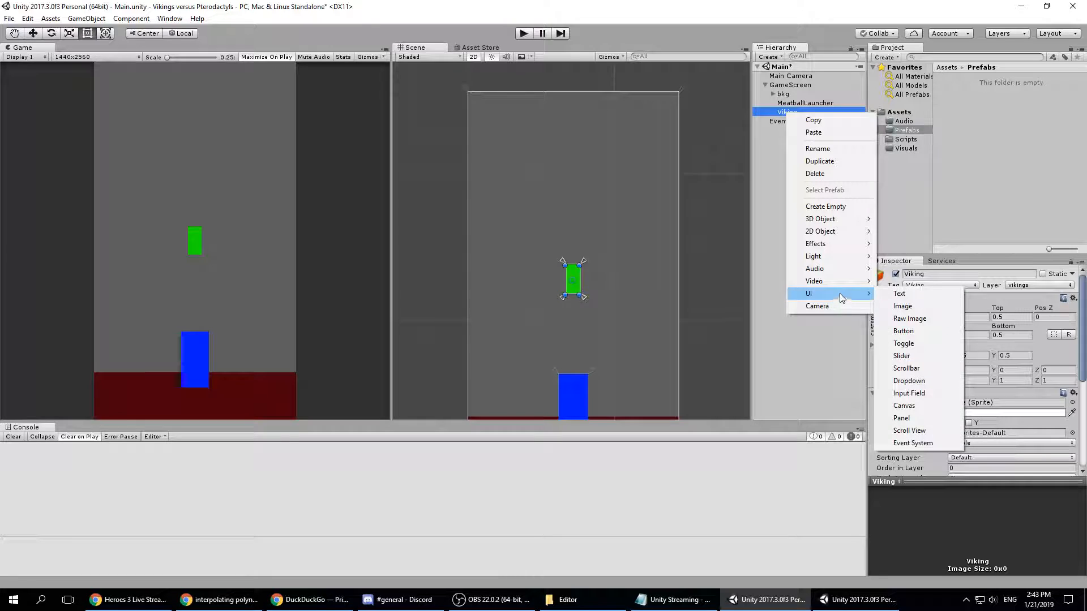
pyautogui.click(821, 315)
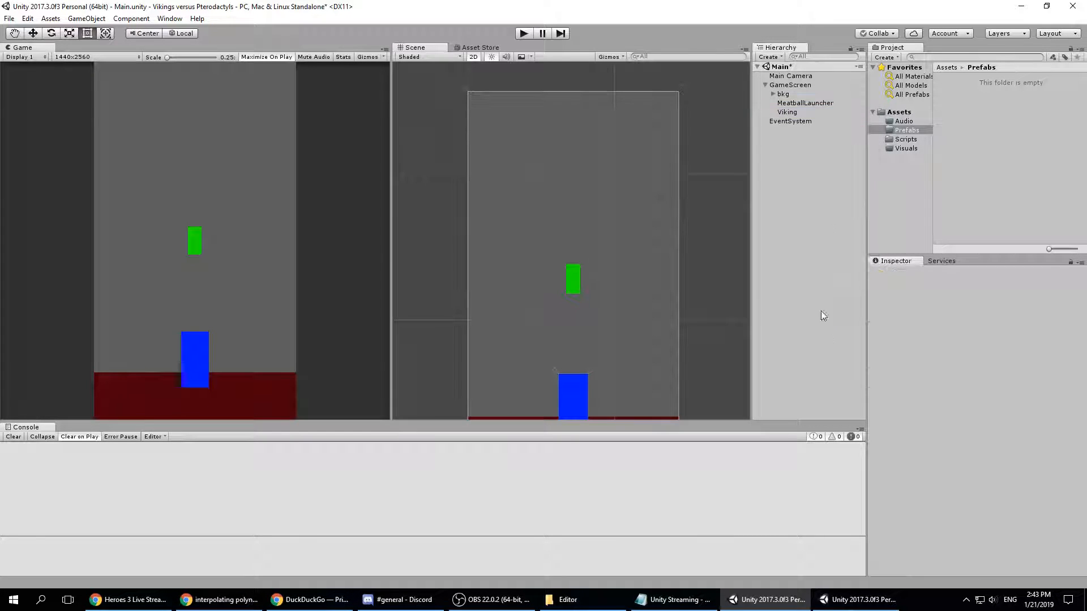
pyautogui.moveTo(786, 112); pyautogui.dragTo(989, 100)
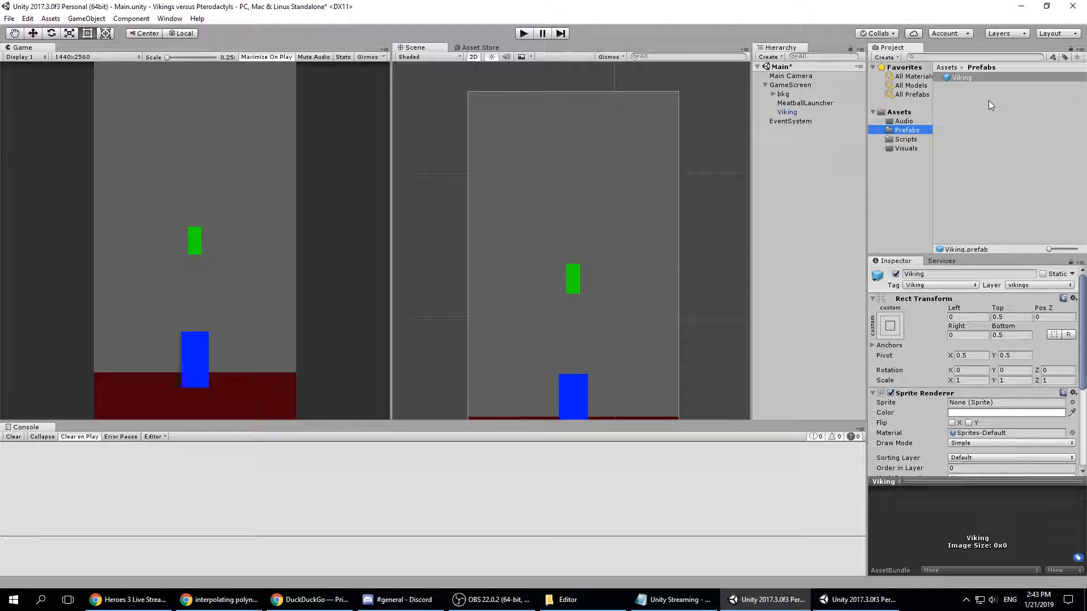
# - Check the components of the Viking object and its prefab, and delete the Viking object from the scene
pyautogui.click(798, 112)
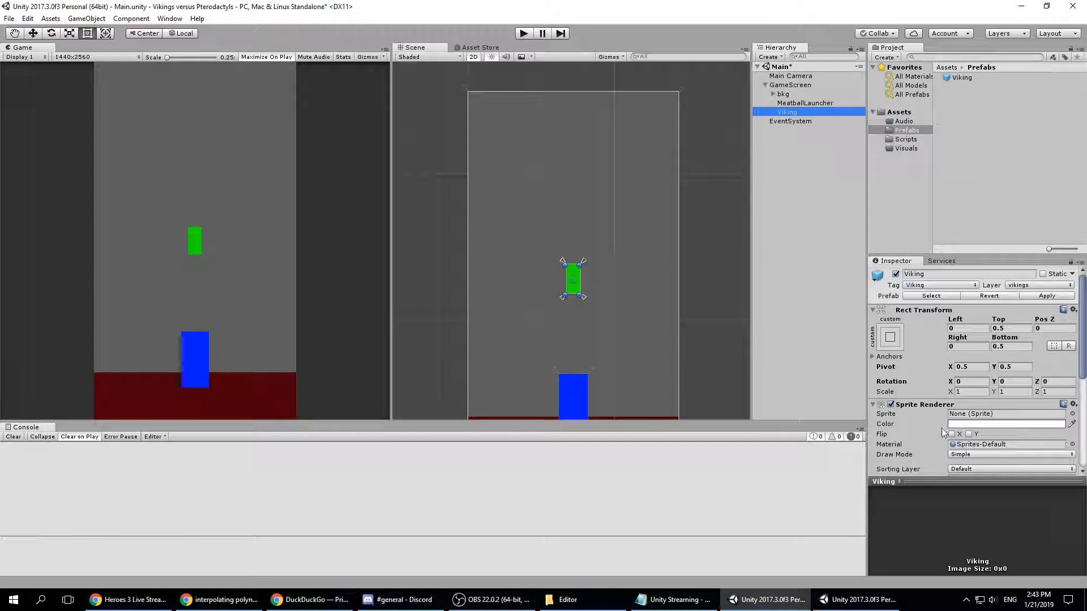
pyautogui.scroll(-5, 935, 405)
pyautogui.scroll(5, 928, 383)
pyautogui.click(961, 77)
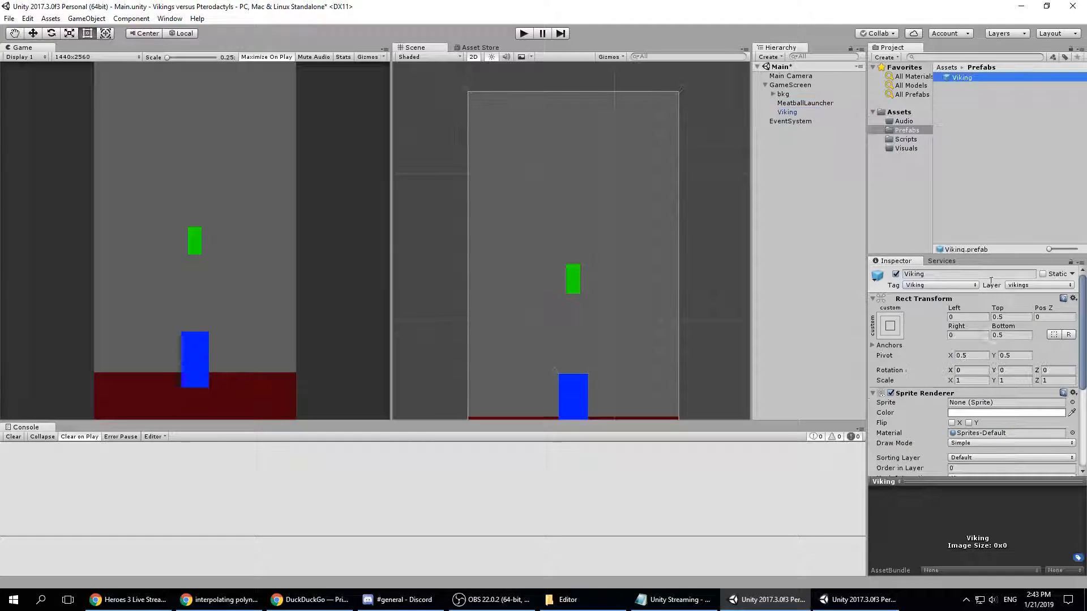
pyautogui.scroll(-6, 940, 396)
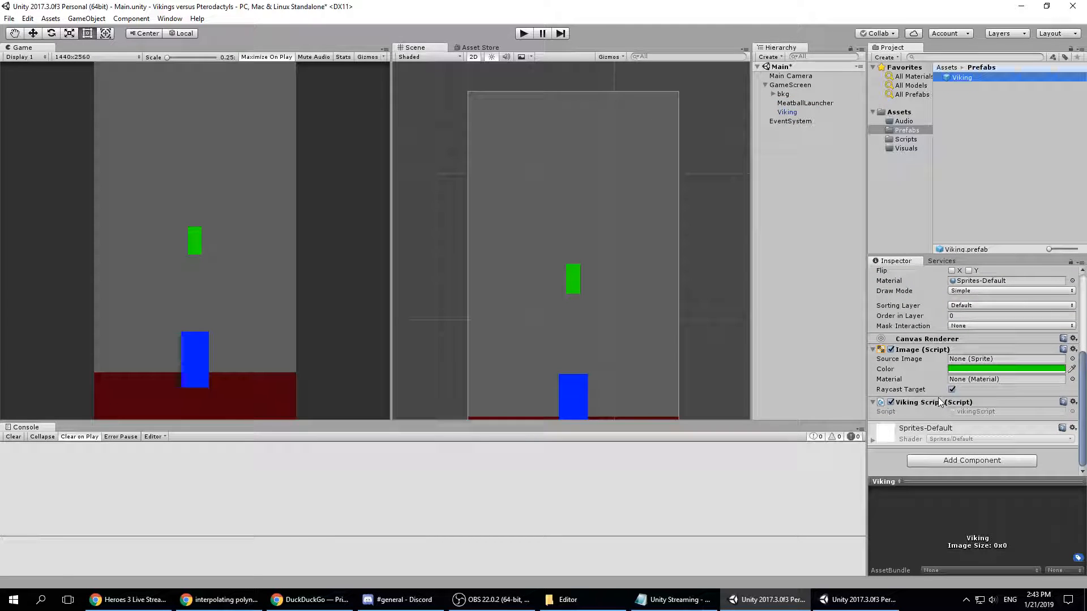
pyautogui.scroll(5, 934, 412)
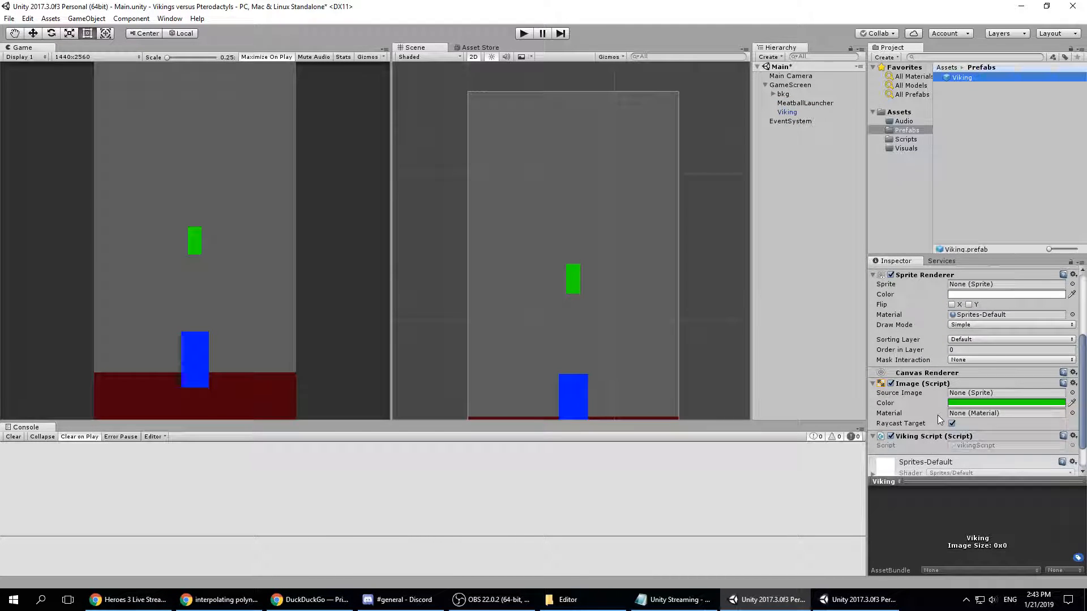
pyautogui.click(784, 113)
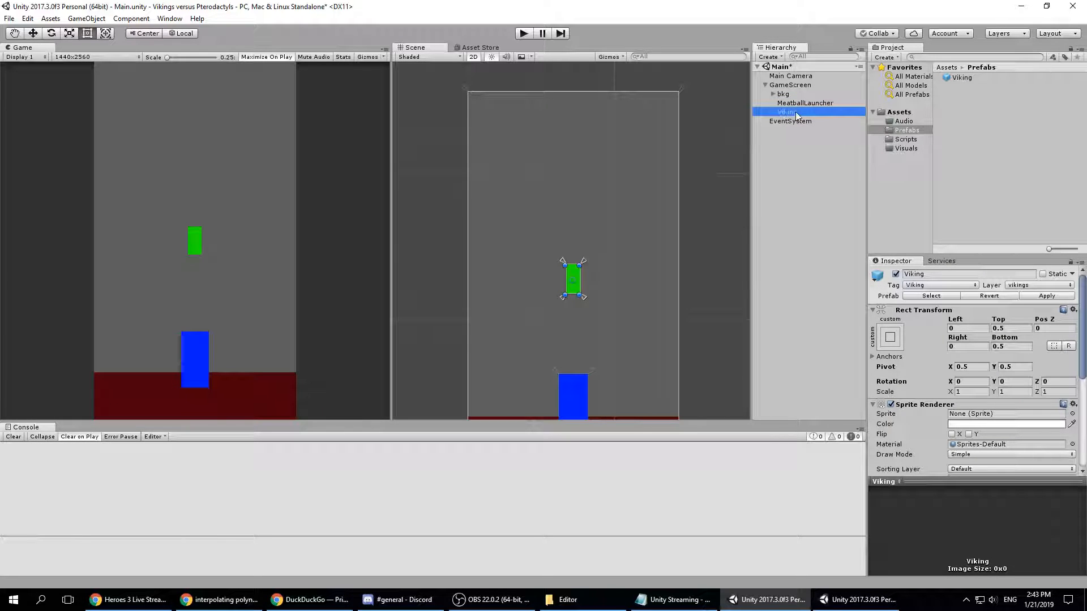
pyautogui.press('Delete')
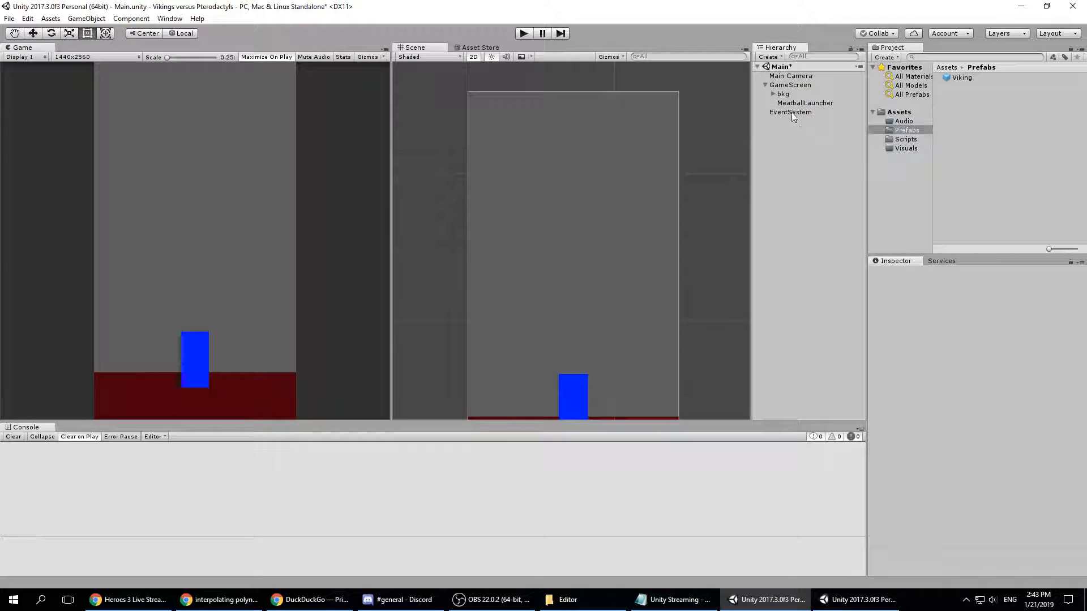
# - Check the MeatballLauncher's components and create a C# script named balistaScript in the Scripts folder
pyautogui.click(787, 103)
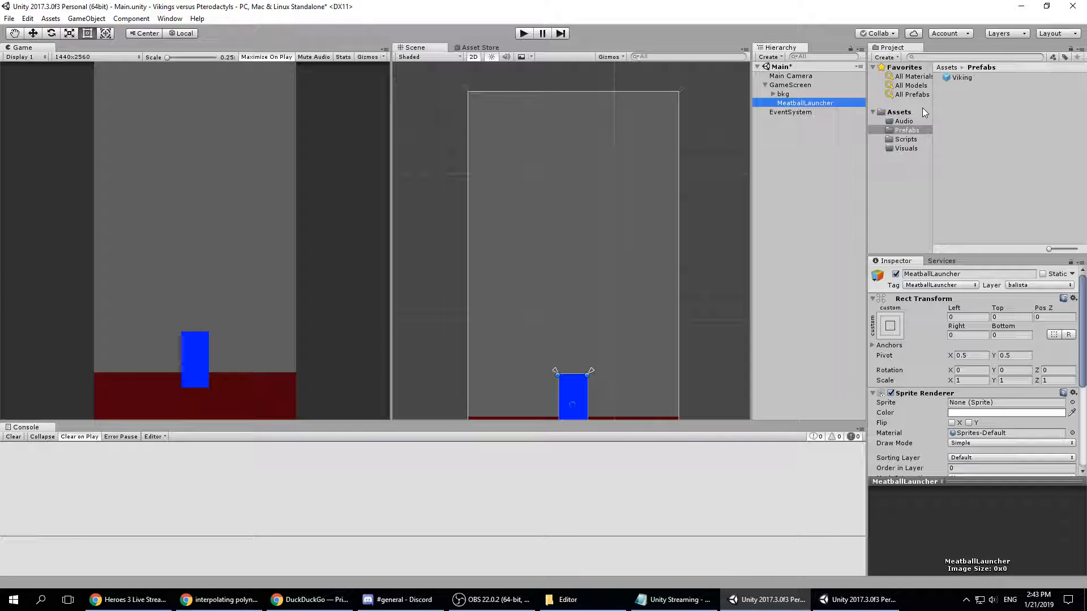
pyautogui.scroll(-5, 939, 342)
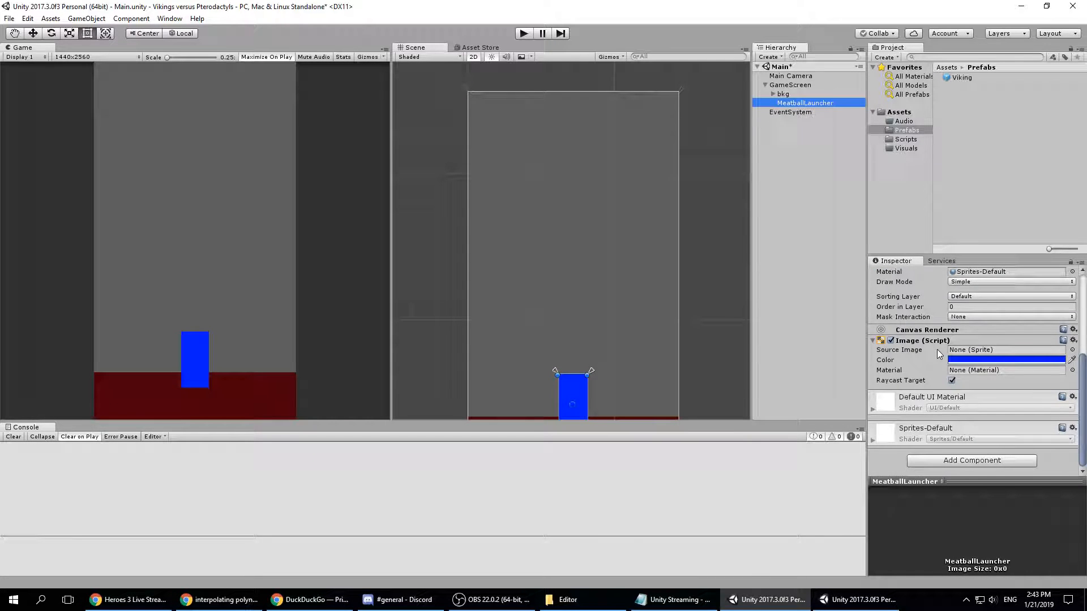
pyautogui.click(905, 139)
pyautogui.rightClick(905, 140)
pyautogui.moveTo(944, 147)
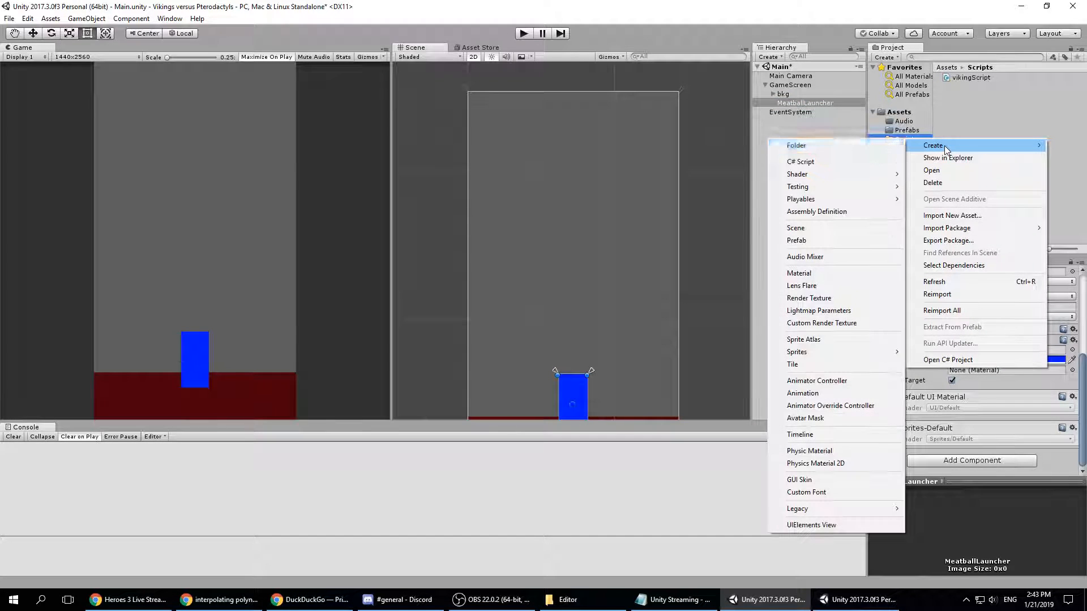
pyautogui.click(821, 162)
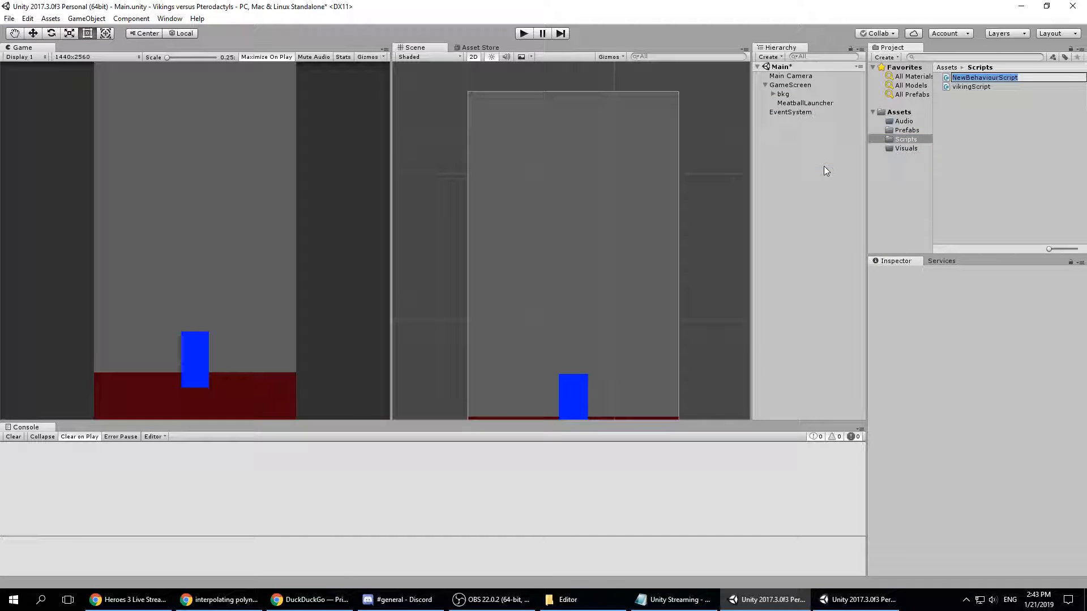
pyautogui.write('balistaScript')
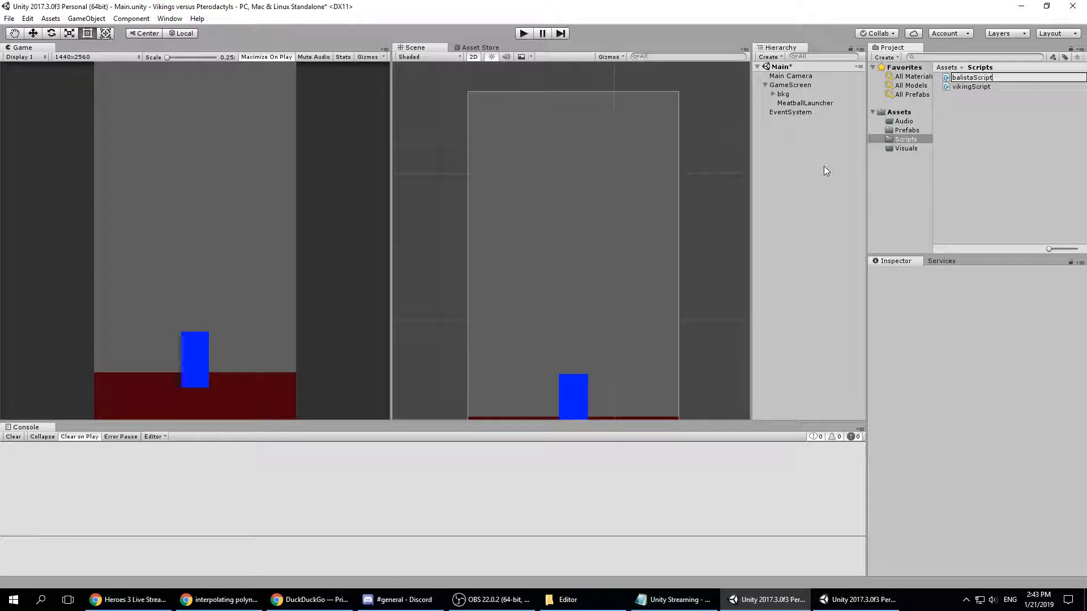
pyautogui.press('Return')
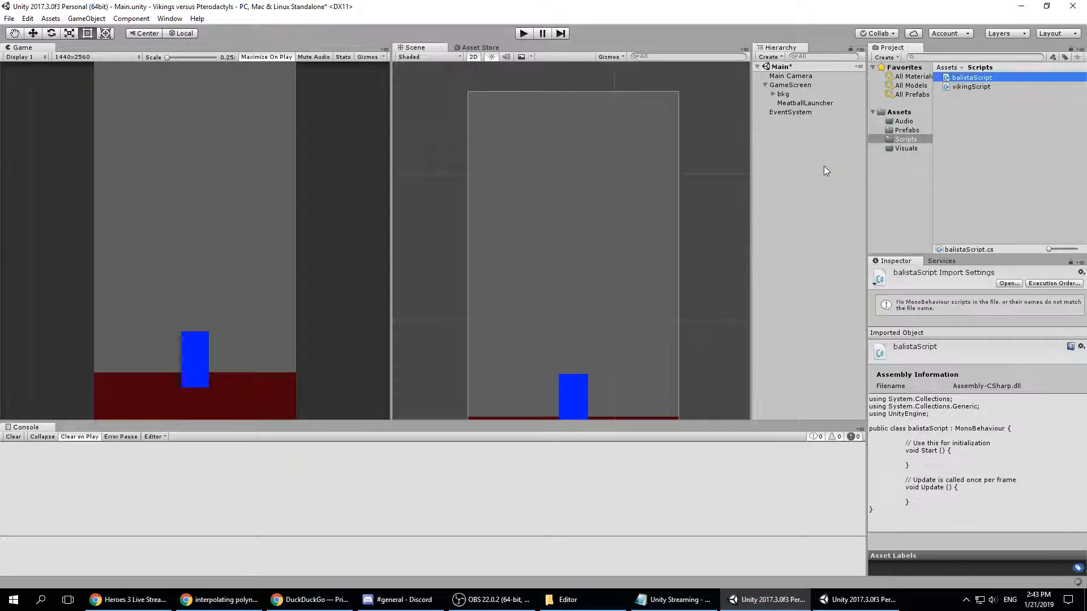
# - Attach balistaScript to the MeatballLauncher object and check its component list
pyautogui.click(968, 77)
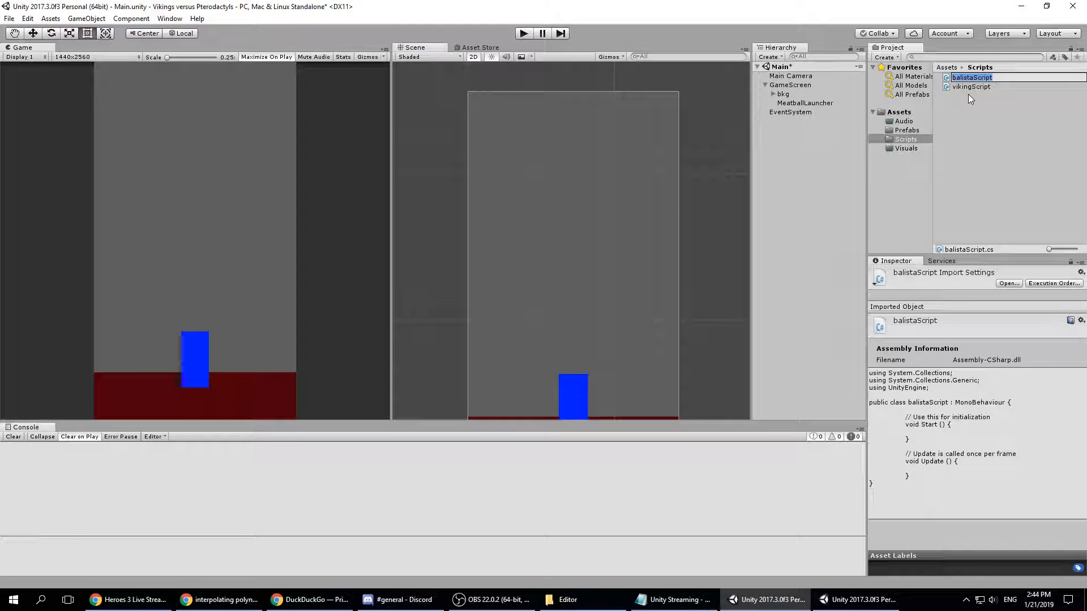
pyautogui.press('Return')
pyautogui.moveTo(973, 79); pyautogui.dragTo(804, 104)
pyautogui.click(803, 103)
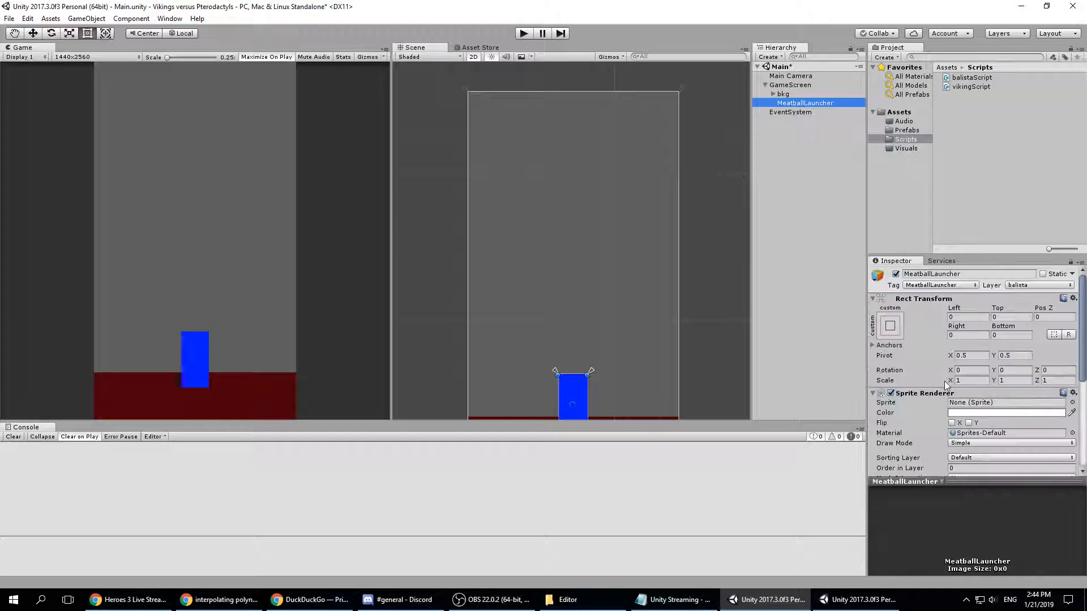
pyautogui.scroll(-5, 944, 381)
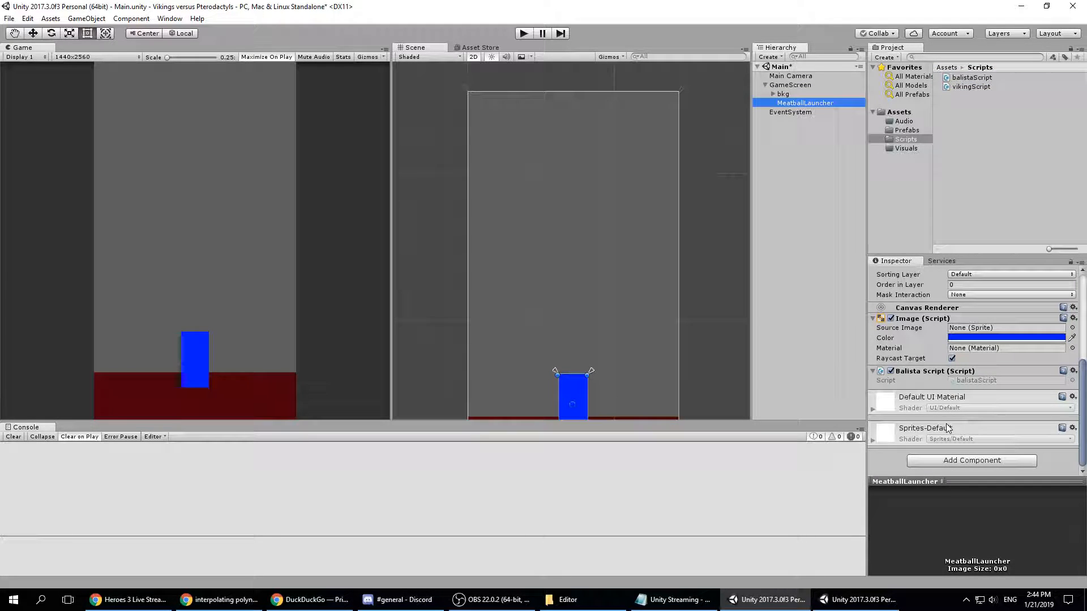
pyautogui.scroll(3, 944, 417)
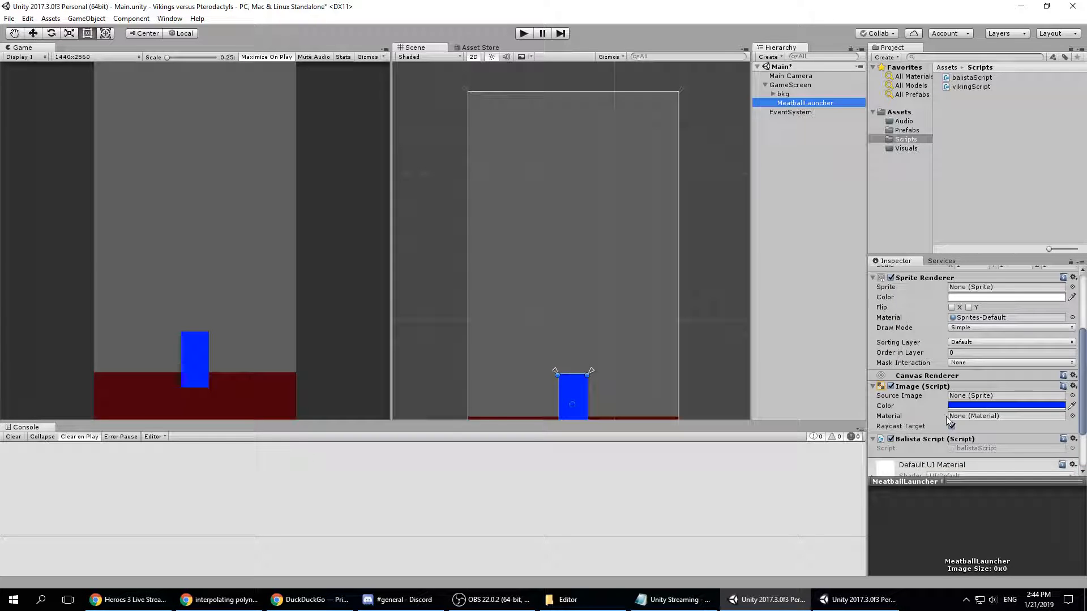
pyautogui.scroll(5, 946, 416)
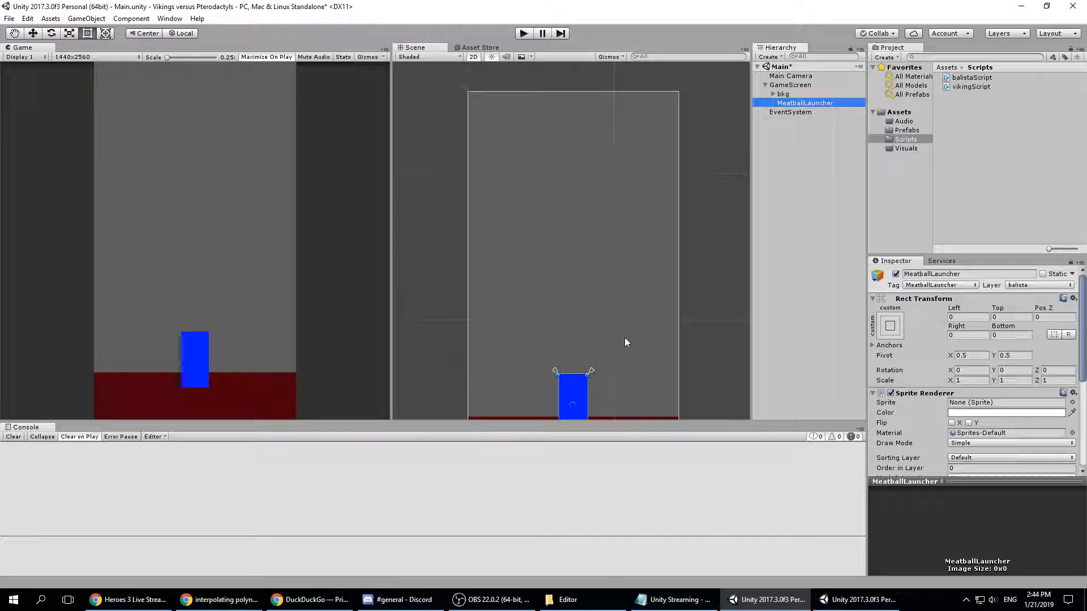
# - Switch to the browser to check the YouTube live dashboard, and return to the Unity editor
pyautogui.moveTo(618, 338)
pyautogui.mouseDown(button='middle')
pyautogui.moveTo(641, 292)
pyautogui.moveTo(616, 342)
pyautogui.mouseUp(button='middle')
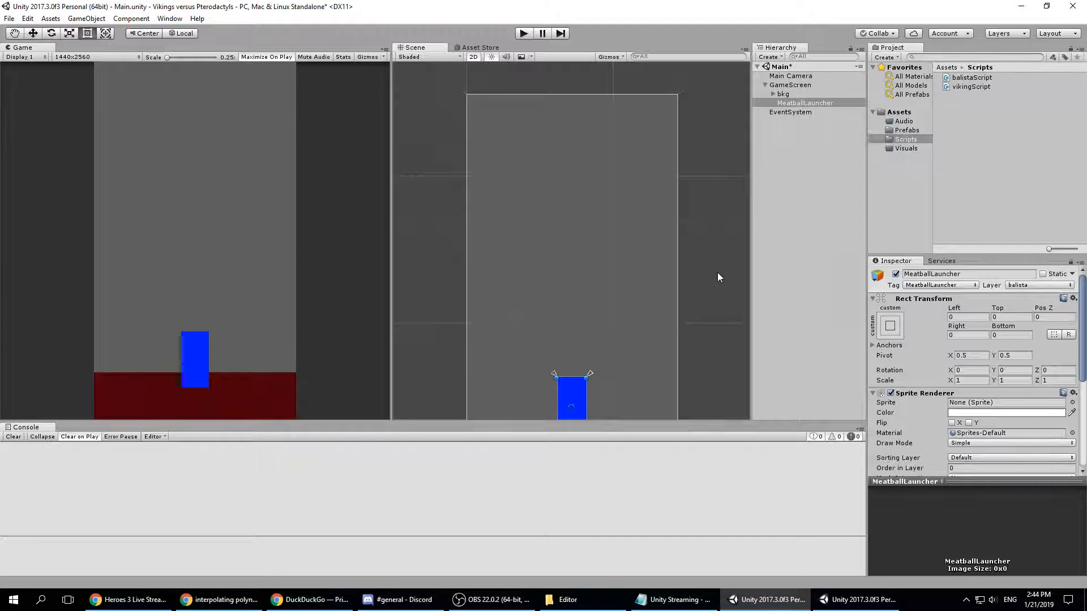
pyautogui.click(310, 599)
pyautogui.click(67, 10)
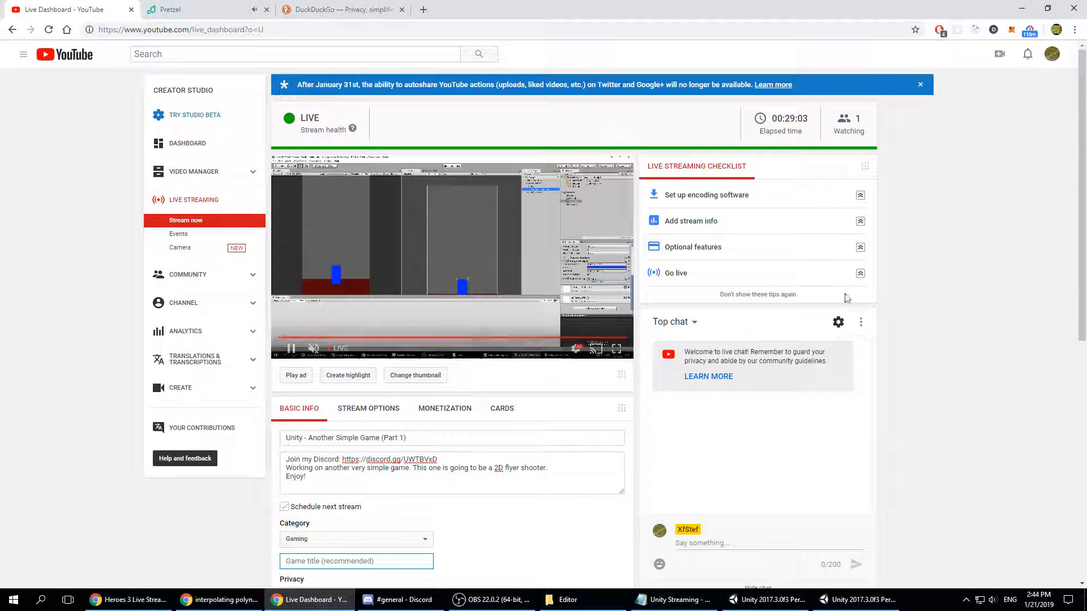
pyautogui.click(1019, 8)
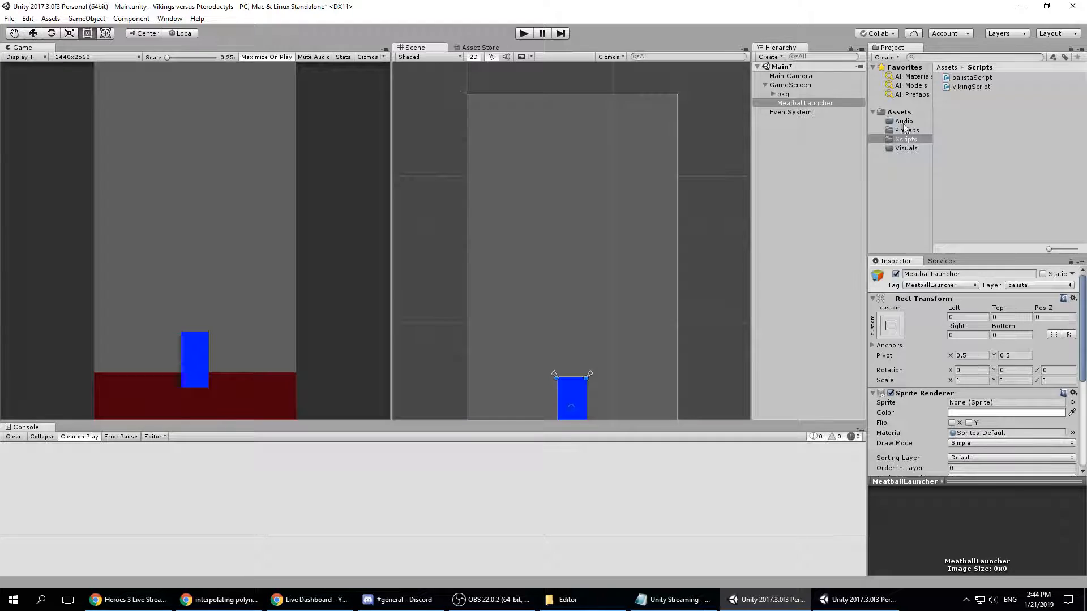
# - Create a 2D sprite under GameScreen and add an Image component to it
pyautogui.click(792, 86)
pyautogui.rightClick(796, 86)
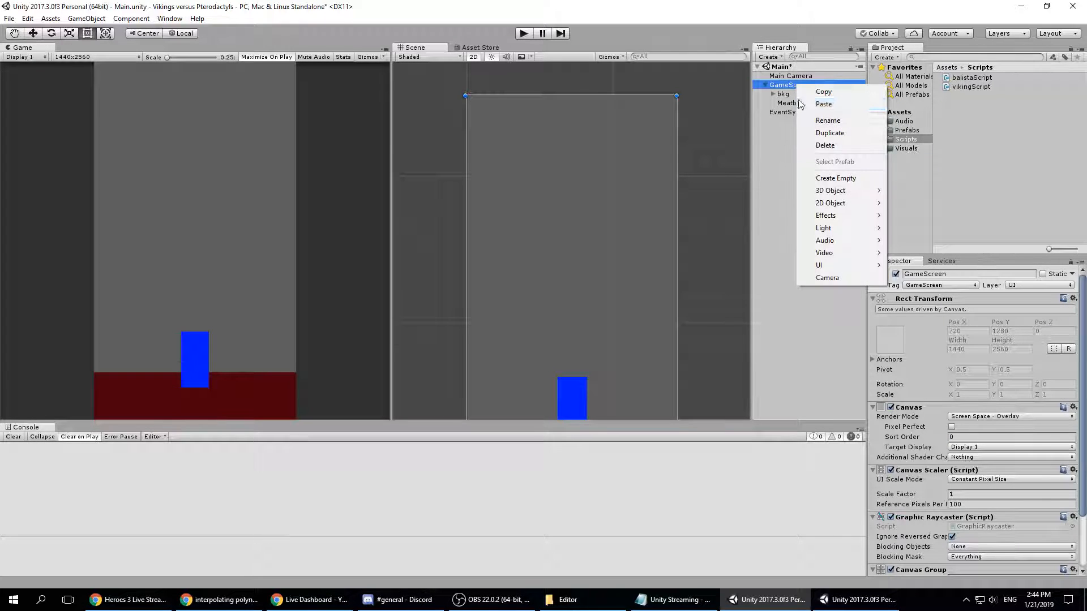
pyautogui.moveTo(849, 203)
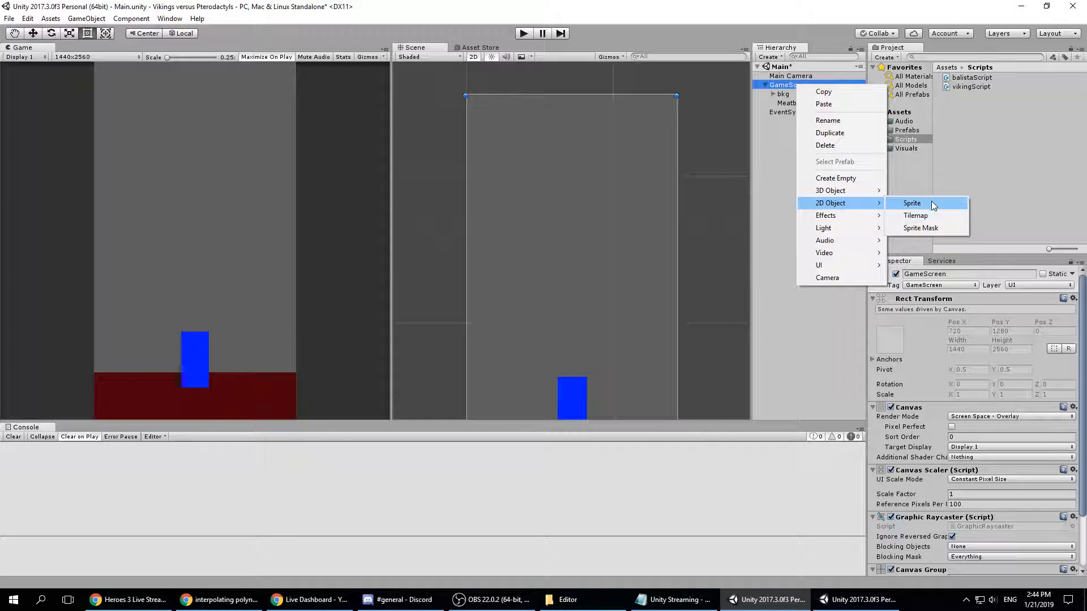
pyautogui.click(930, 203)
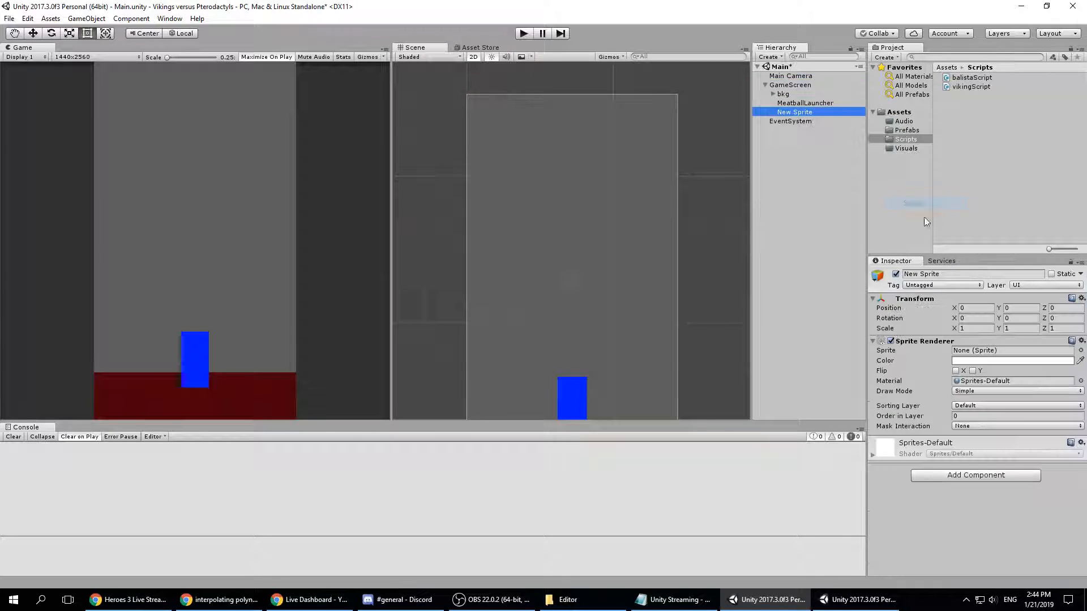
pyautogui.click(970, 475)
pyautogui.click(942, 337)
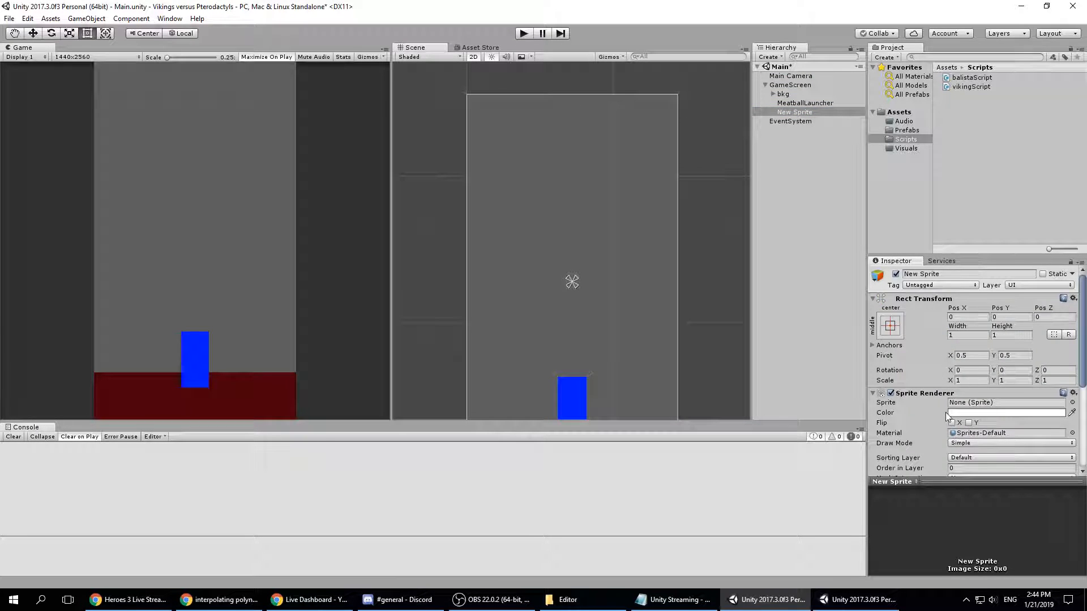
# - Set the new sprite's Image color to pink, hex FF0880FF
pyautogui.scroll(-5, 945, 416)
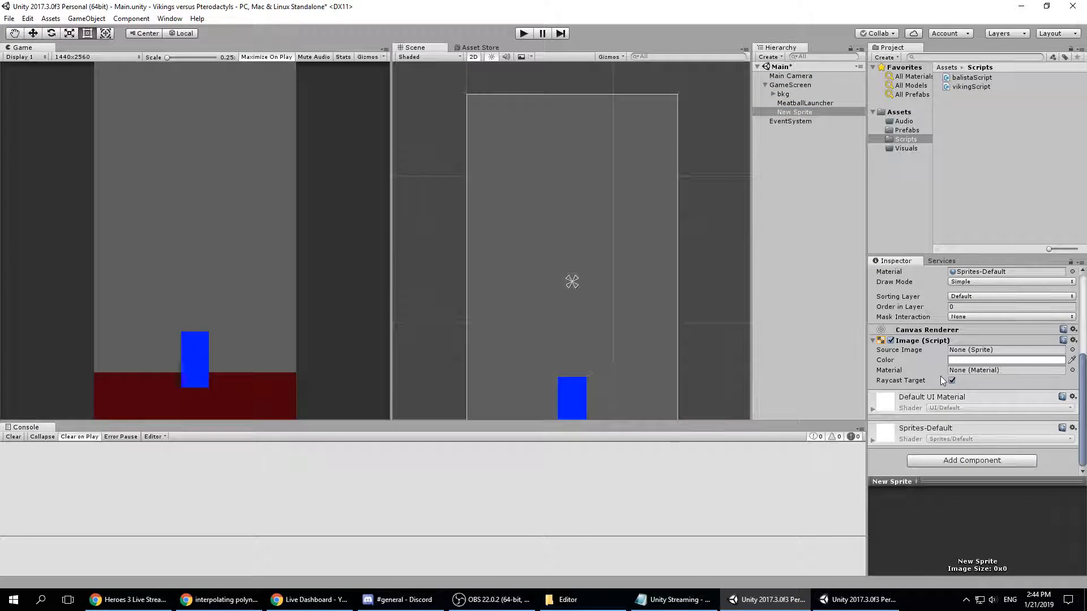
pyautogui.click(1006, 360)
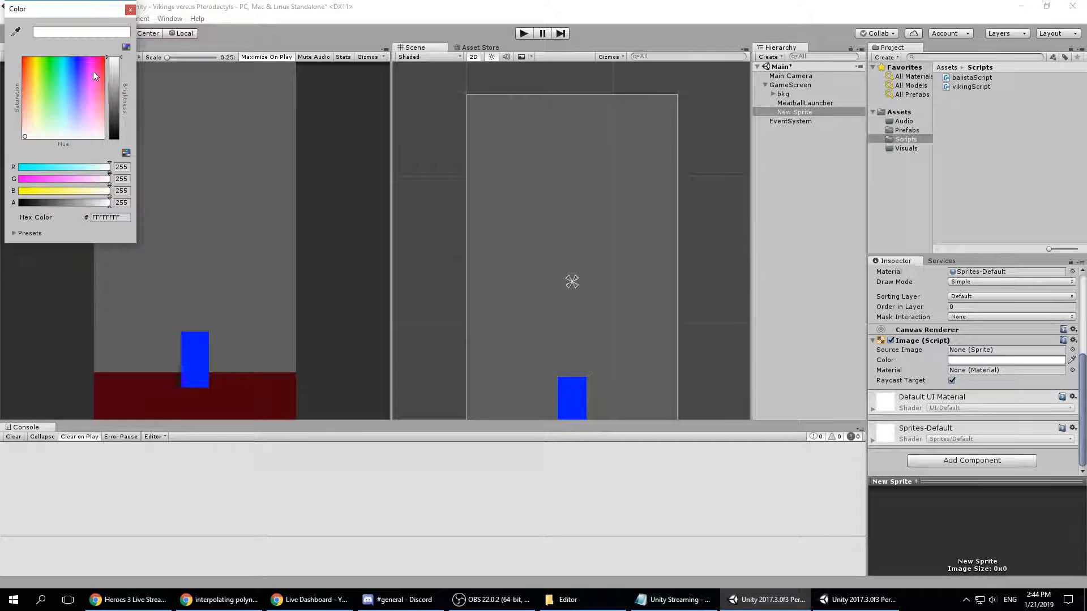
pyautogui.moveTo(94, 74); pyautogui.dragTo(95, 62)
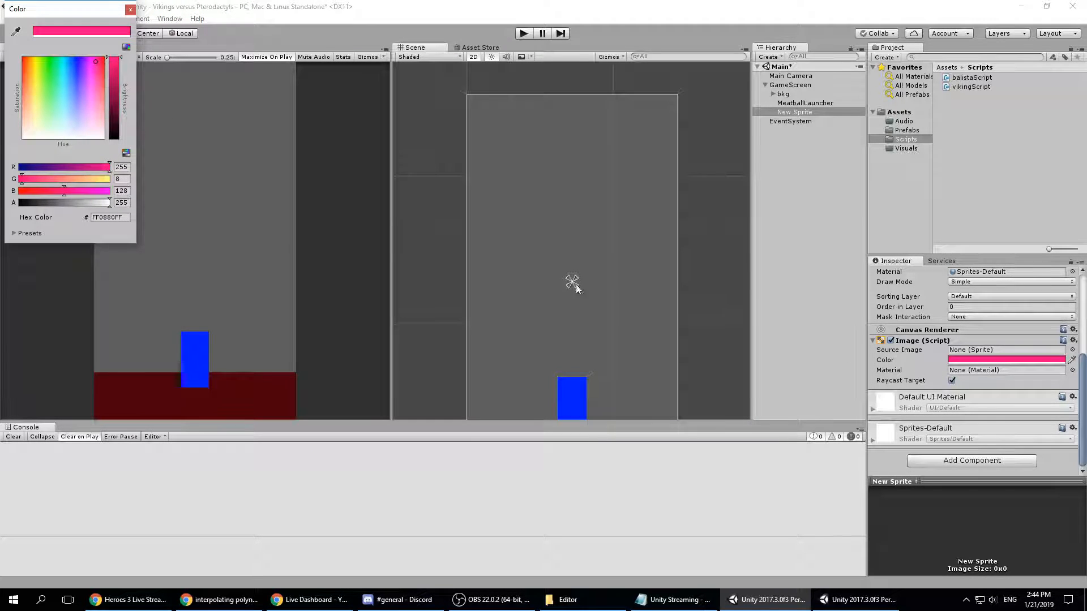
# - Set the new sprite's width to 350 and height to 150
pyautogui.scroll(5, 945, 335)
pyautogui.click(969, 332)
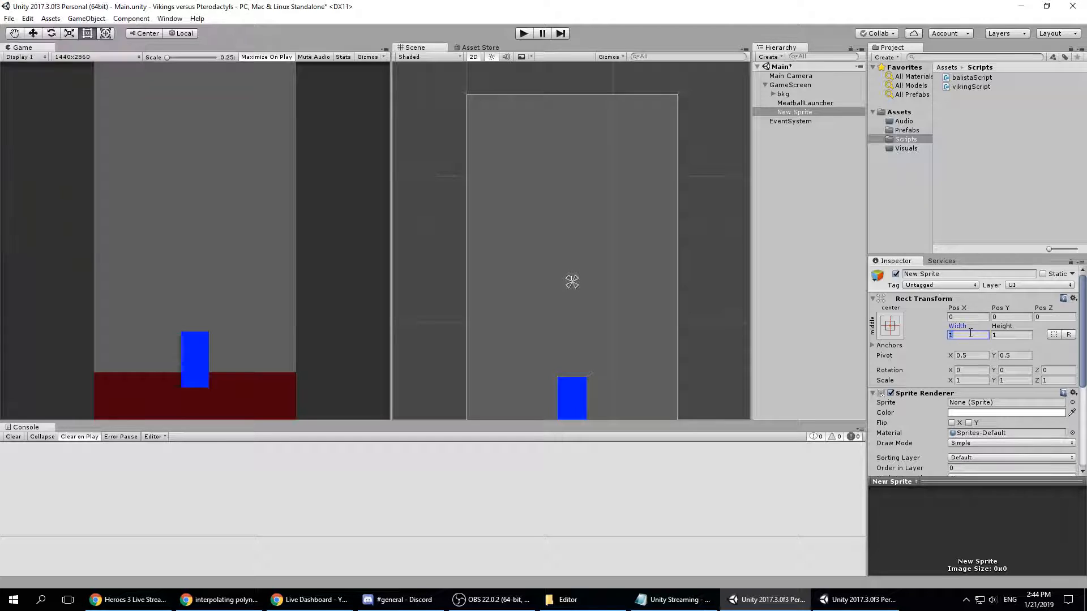
pyautogui.click(969, 334)
pyautogui.write('25')
pyautogui.press('BackSpace')
pyautogui.press('BackSpace')
pyautogui.press('BackSpace')
pyautogui.write('4')
pyautogui.press('BackSpace')
pyautogui.write('350')
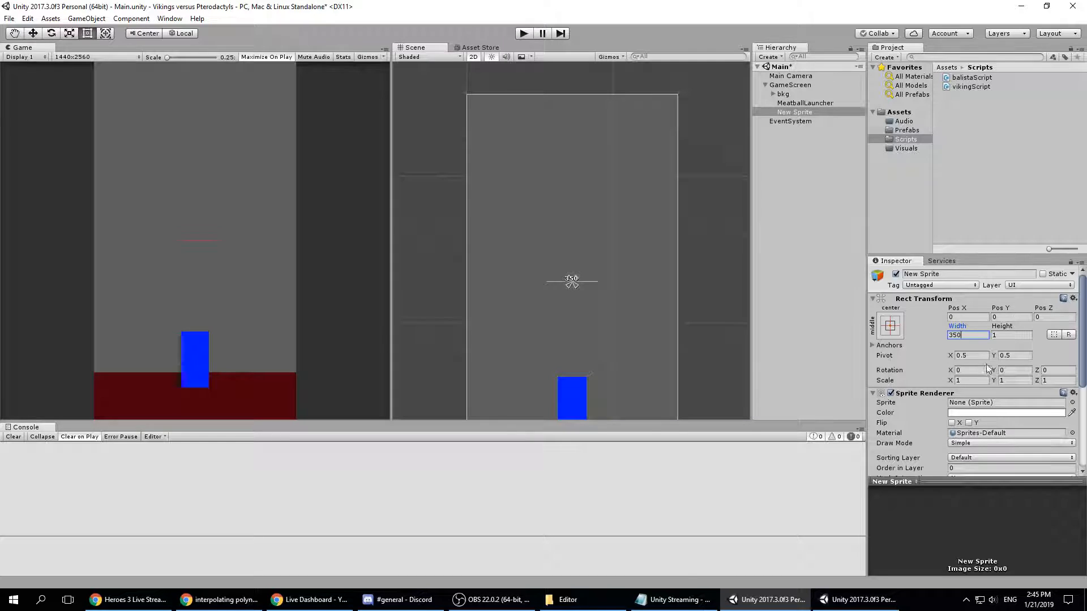
pyautogui.click(1006, 335)
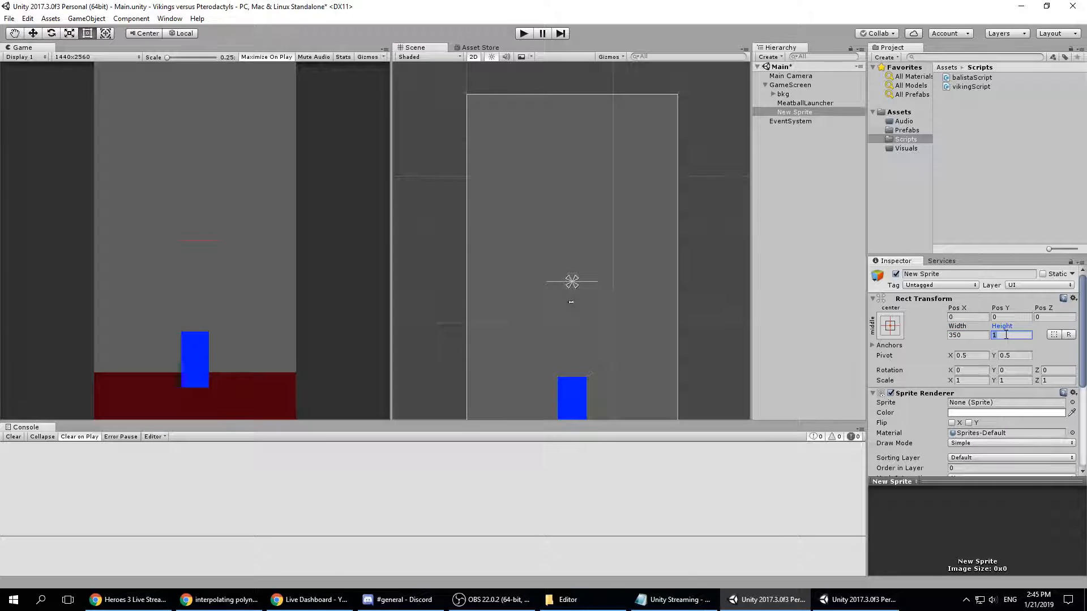
pyautogui.write('150')
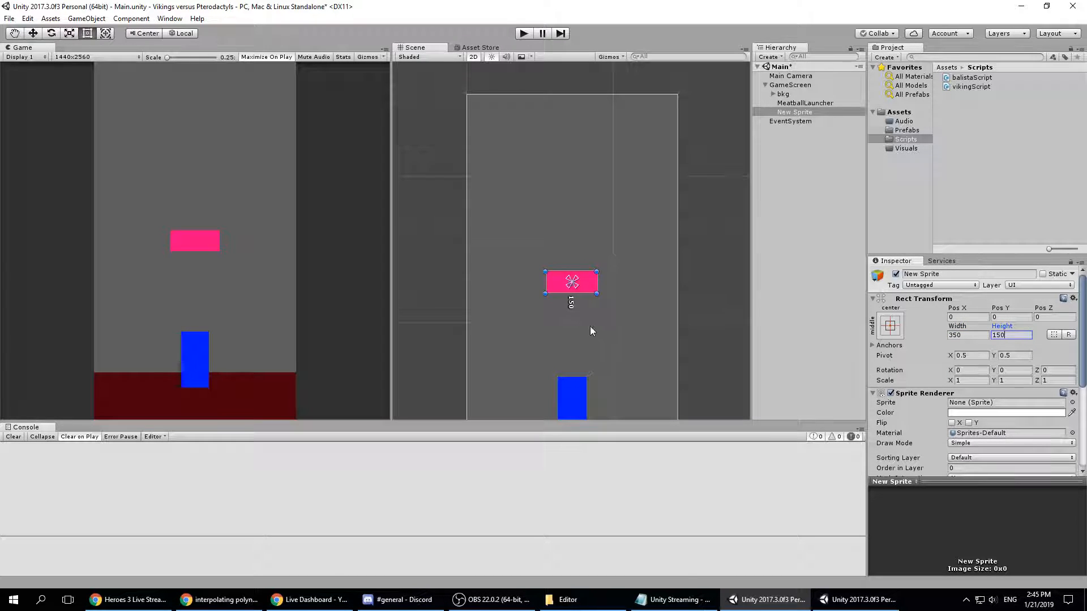
pyautogui.moveTo(644, 346); pyautogui.dragTo(636, 280, button='middle')
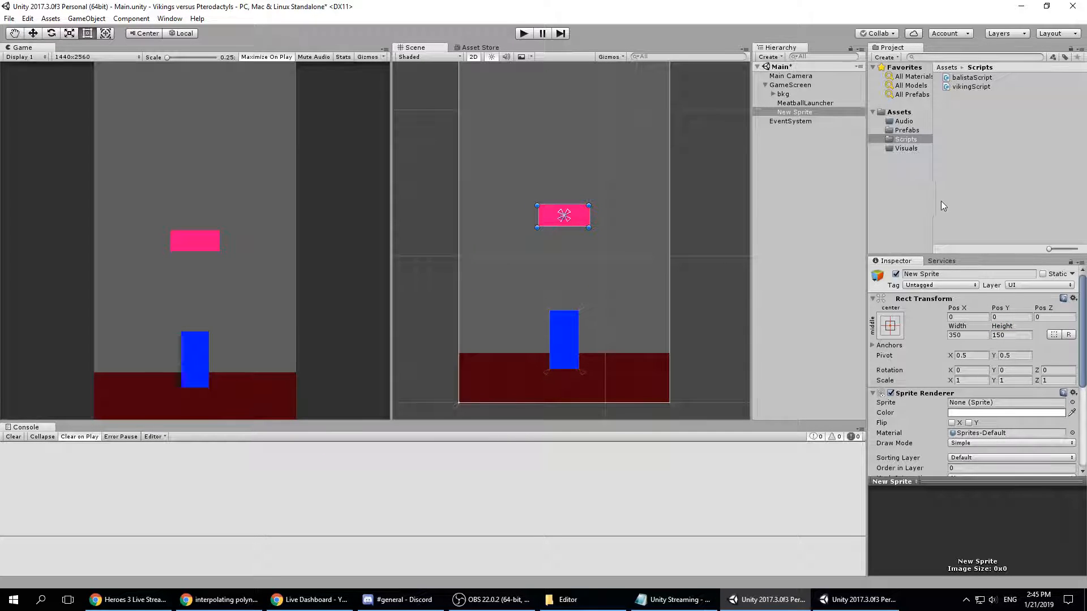
# - Put the new sprite on the pterodactyl layer and add a new tag named Pterodactyl to the project
pyautogui.click(1040, 285)
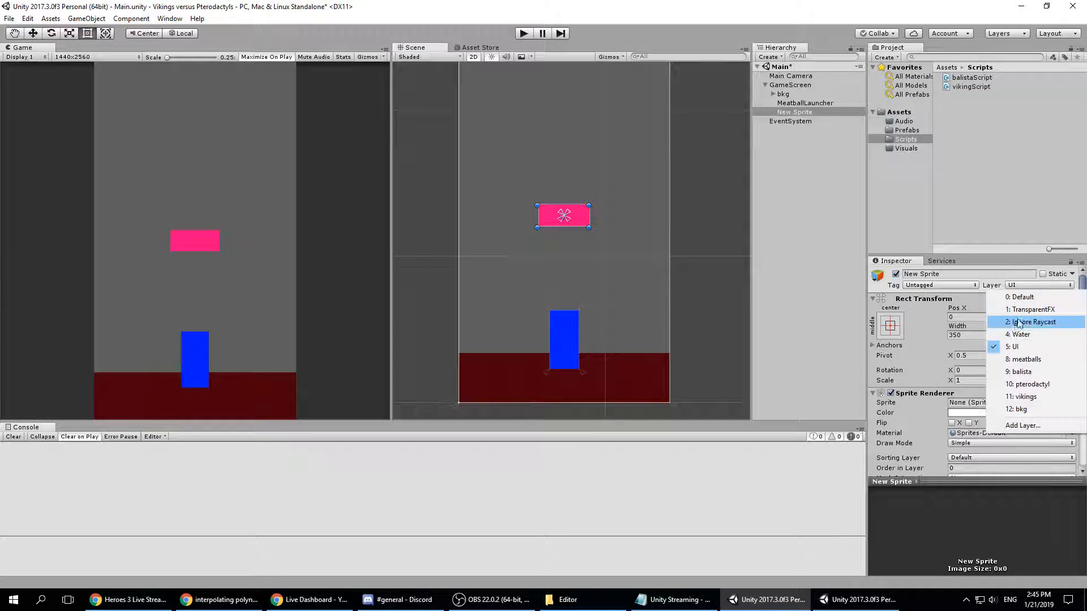
pyautogui.click(1029, 385)
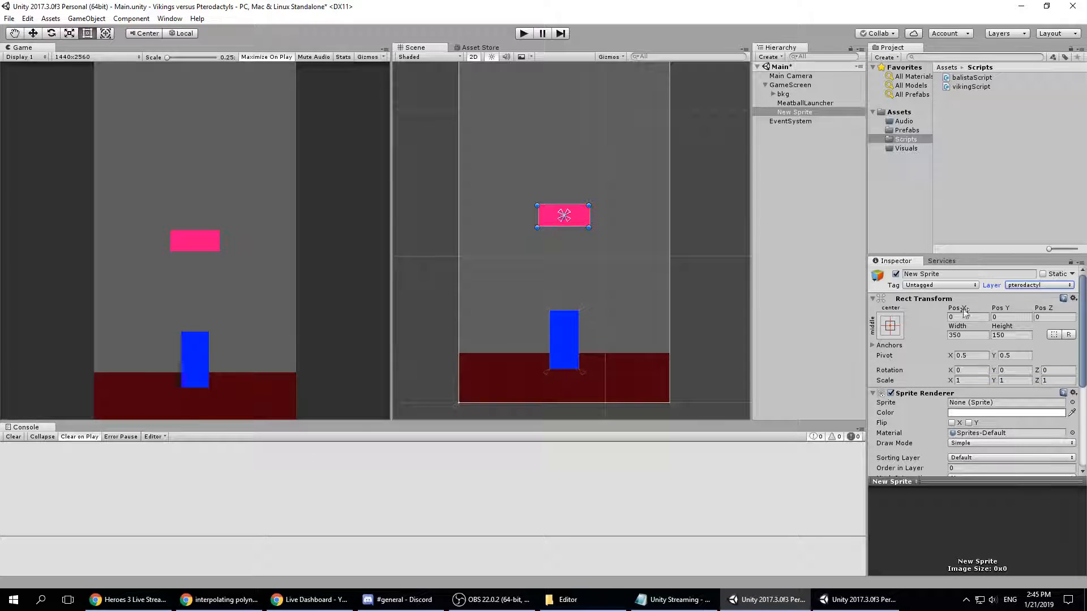
pyautogui.click(943, 286)
pyautogui.click(943, 426)
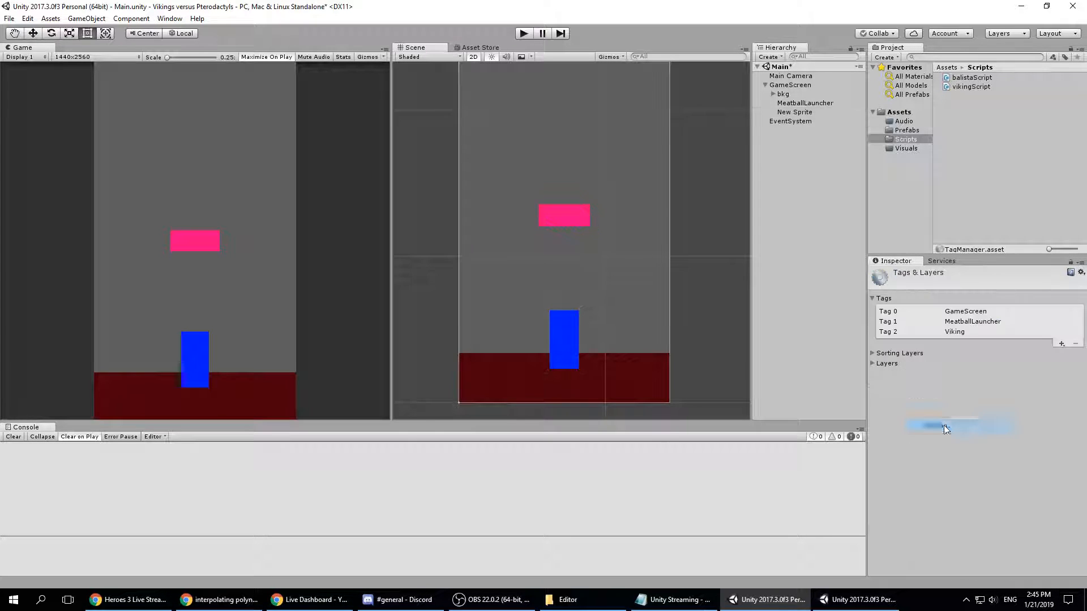
pyautogui.click(1061, 344)
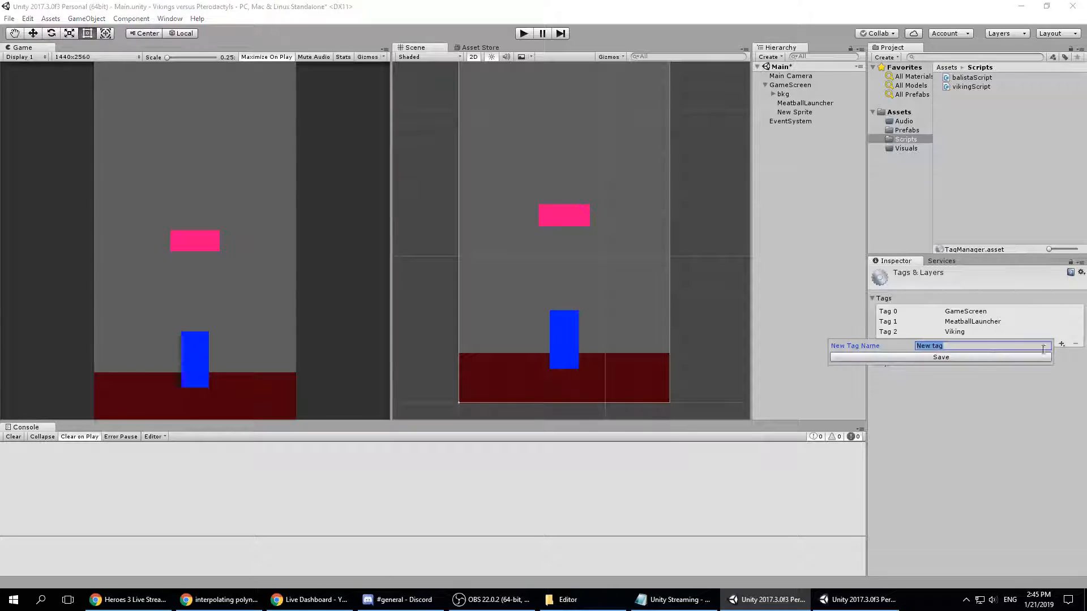
pyautogui.write('ptero')
pyautogui.press('BackSpace')
pyautogui.press('BackSpace')
pyautogui.press('BackSpace')
pyautogui.write('Pte')
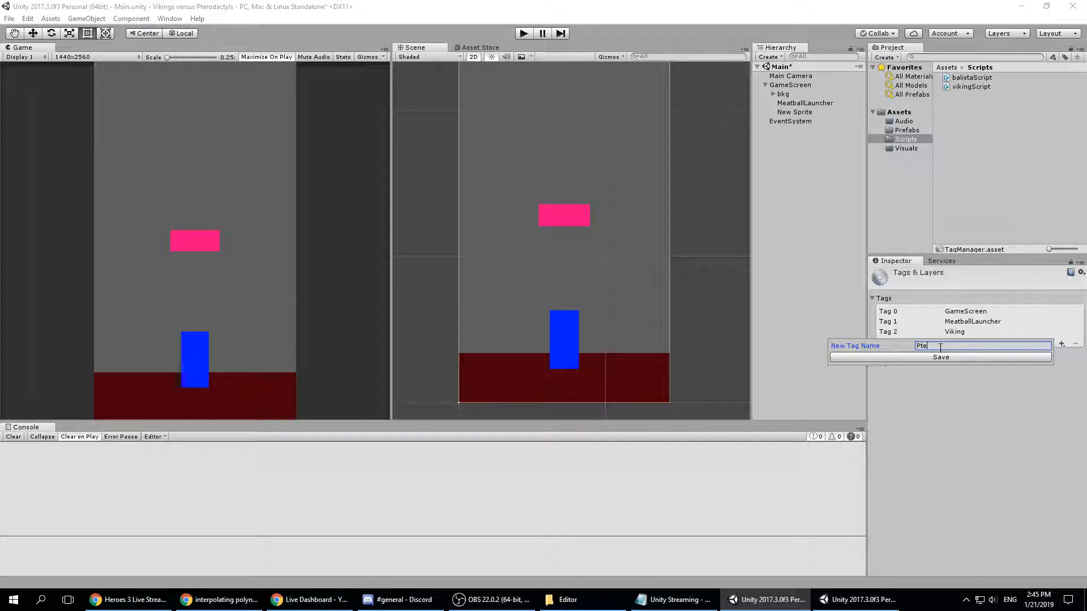
pyautogui.write('rodactyl')
pyautogui.press('Return')
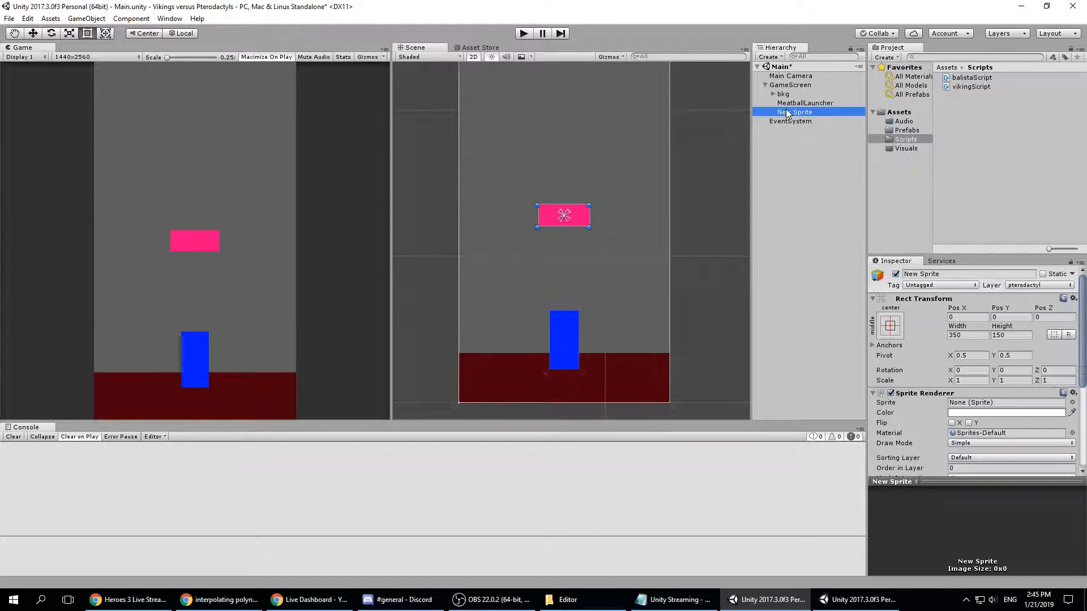
# - Rename the new sprite as Pterodactyl and assign it the Pterodactyl tag
pyautogui.click(956, 274)
pyautogui.write('Pte')
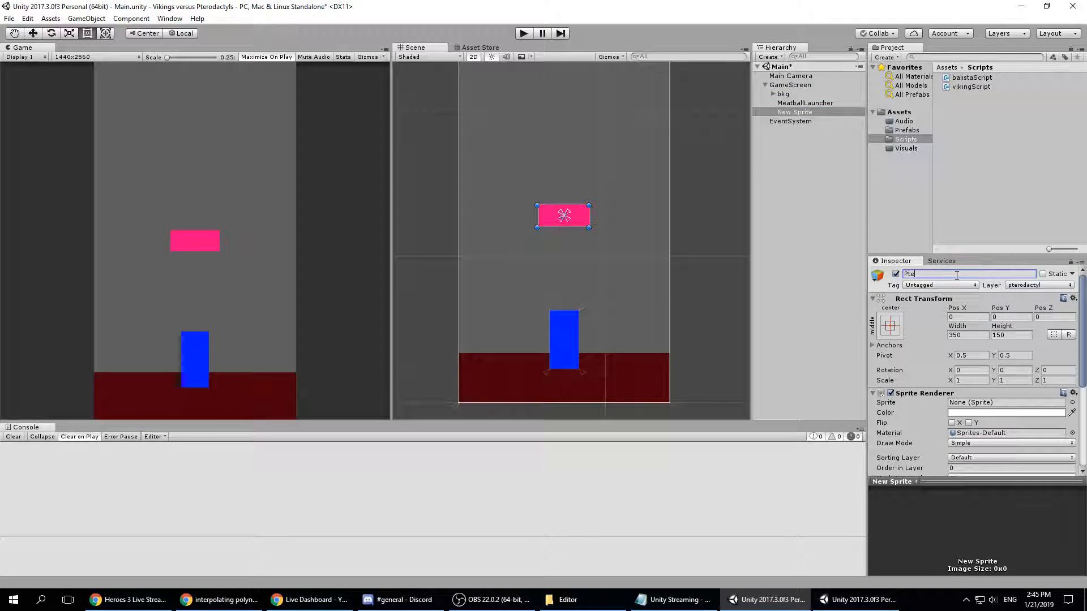
pyautogui.write('rodactyl')
pyautogui.press('Return')
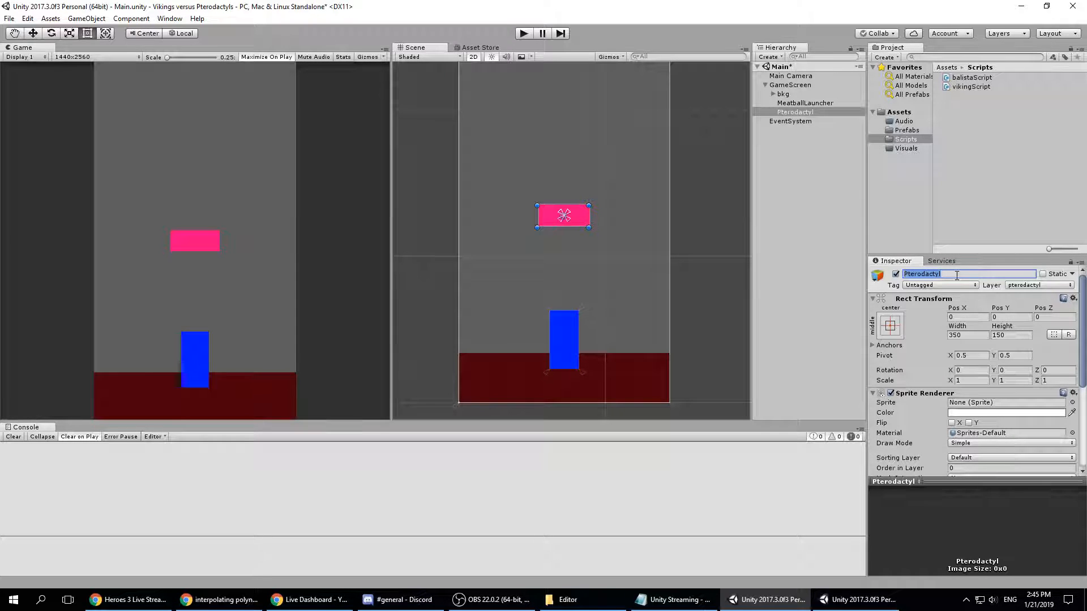
pyautogui.click(951, 284)
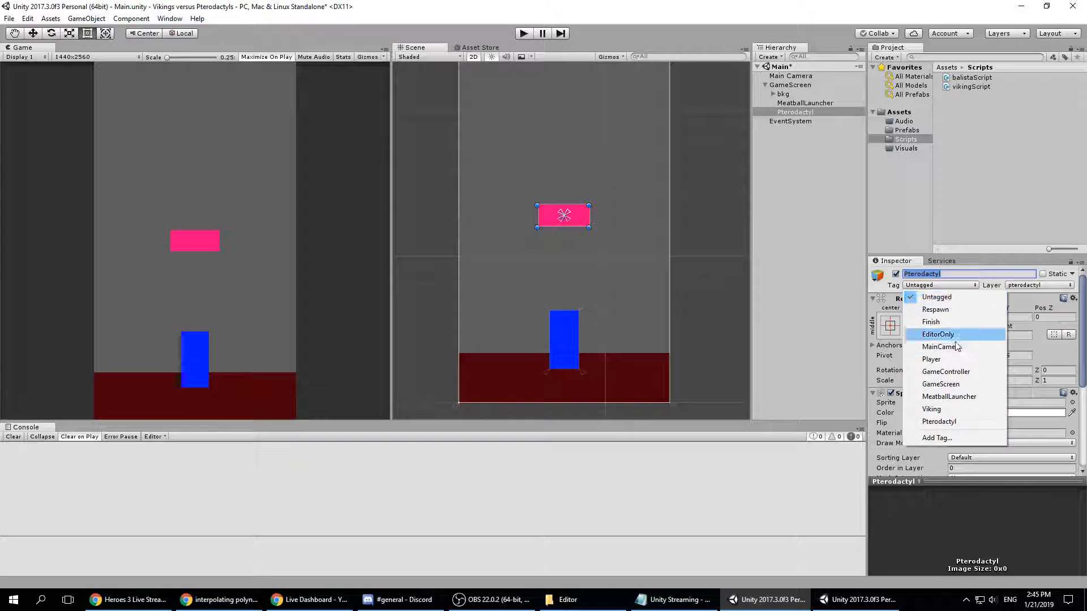
pyautogui.click(934, 419)
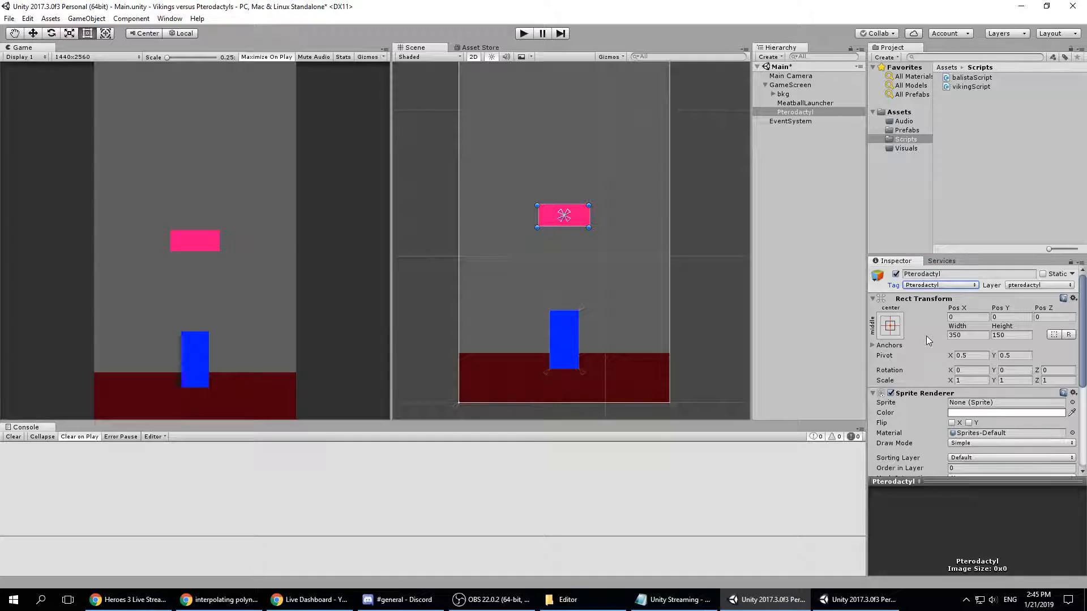
# - Create a C# script named pterodactylScript in the Scripts folder
pyautogui.scroll(-4, 926, 335)
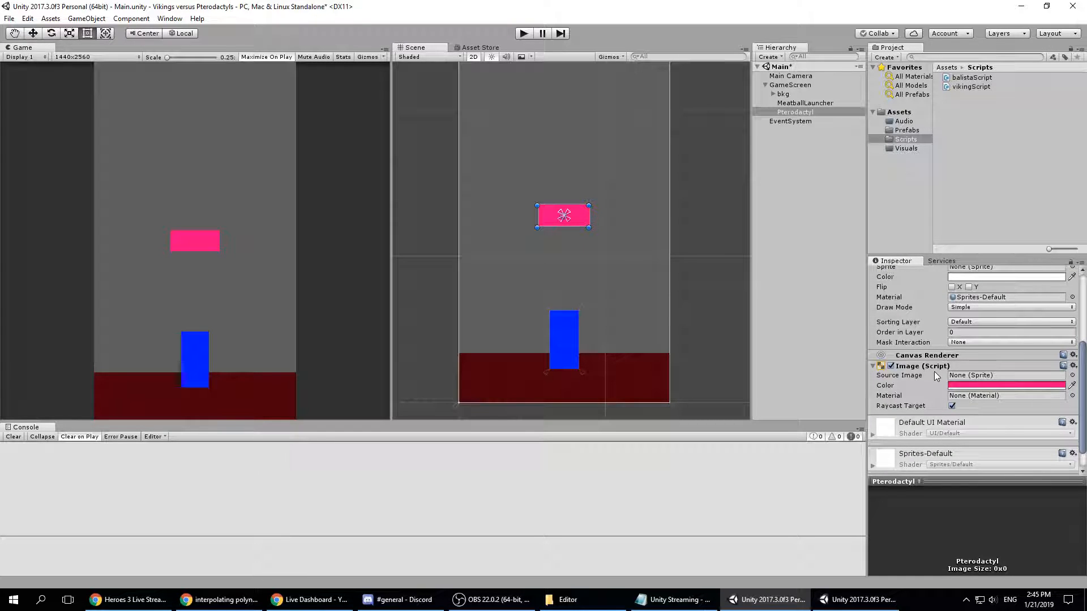
pyautogui.rightClick(912, 136)
pyautogui.moveTo(966, 148)
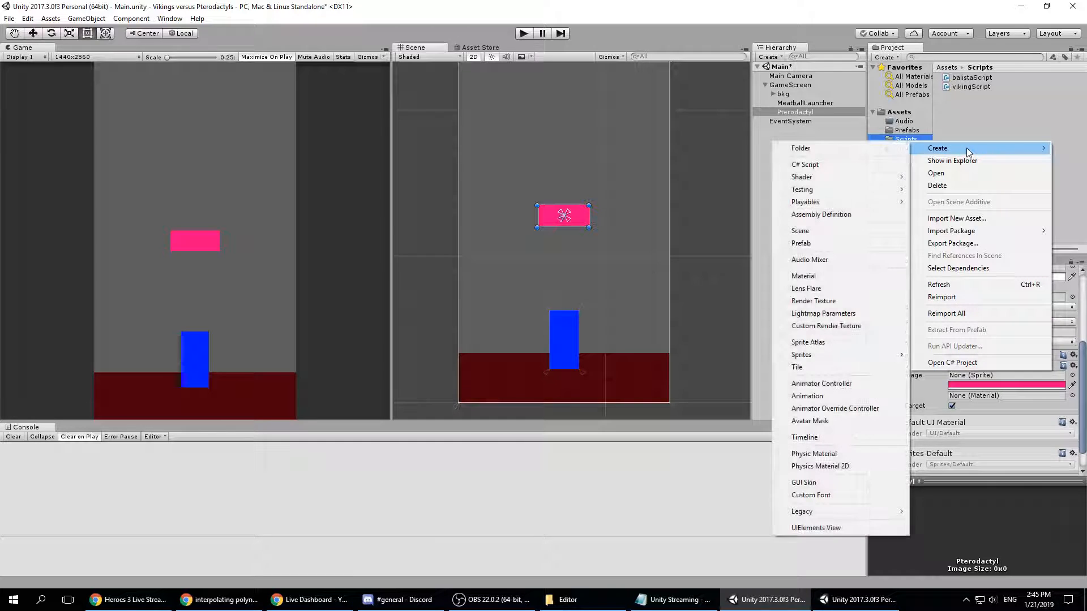
pyautogui.click(815, 164)
pyautogui.write('ptero')
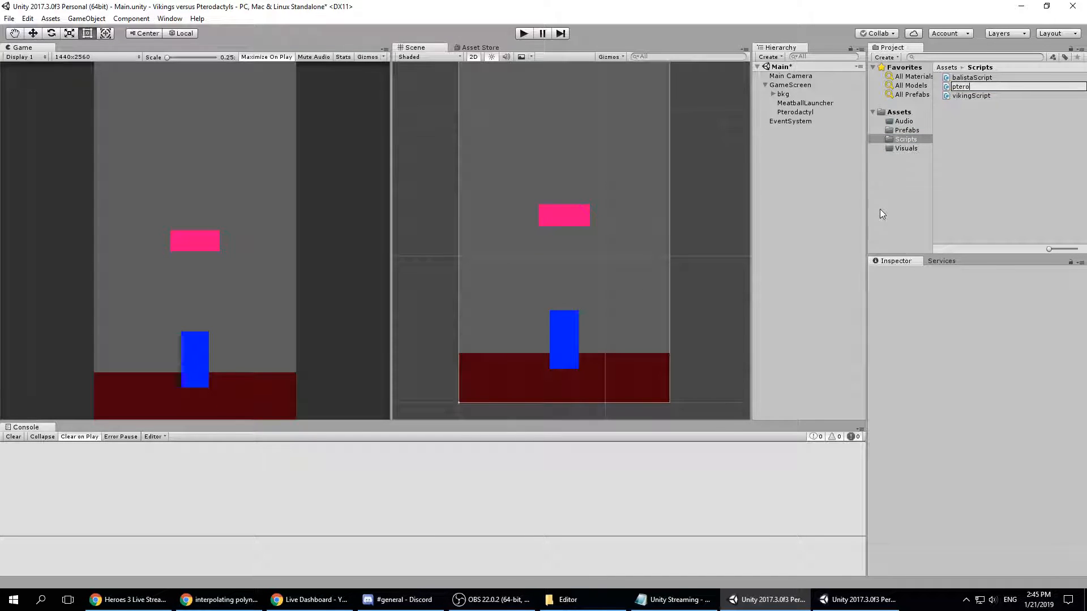
pyautogui.write('dactylScript')
pyautogui.press('Return')
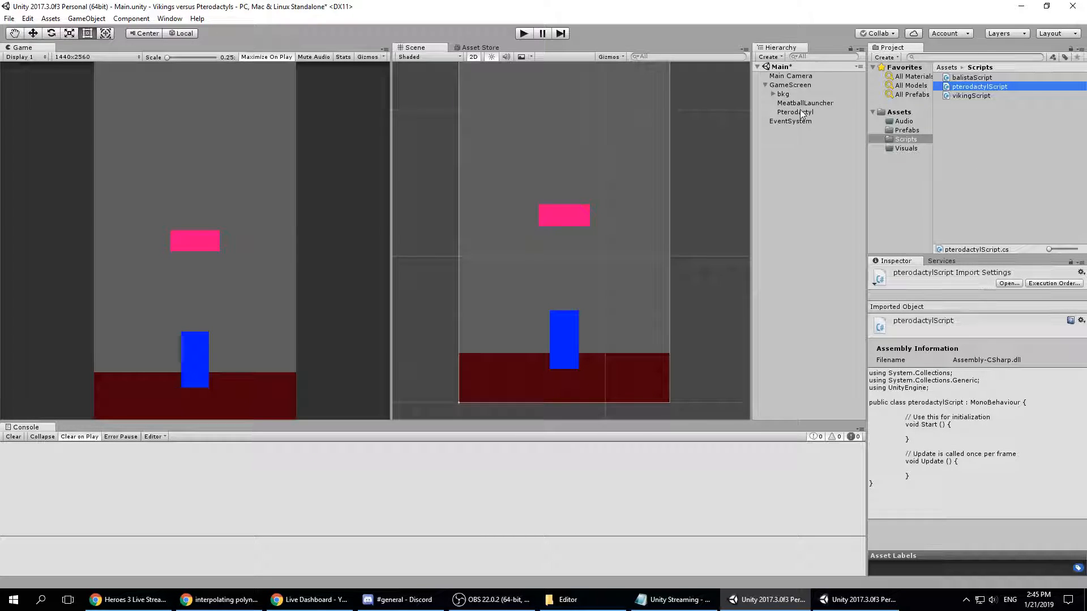
# - Examine the Pterodactyl object's components, including the sorting layer and draw mode options of its Sprite Renderer
pyautogui.scroll(-3, 609, 257)
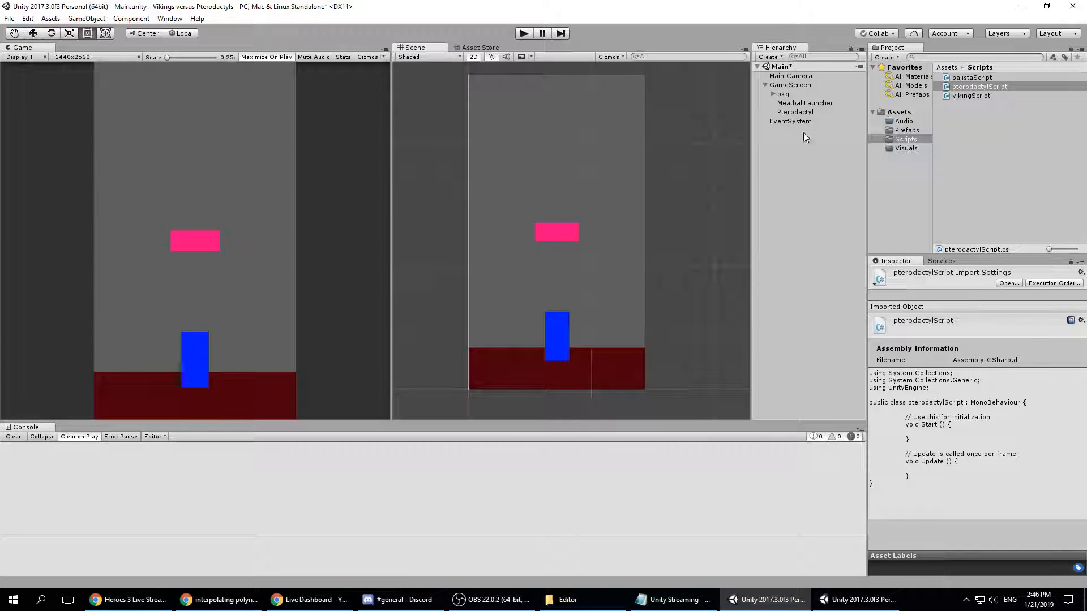
pyautogui.click(804, 111)
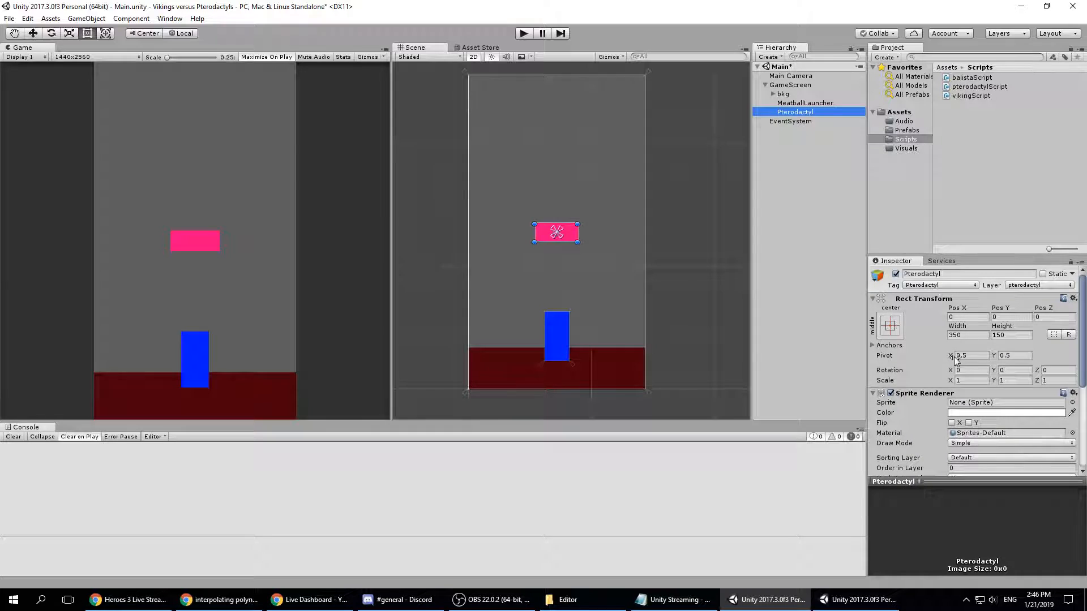
pyautogui.scroll(-3, 1007, 365)
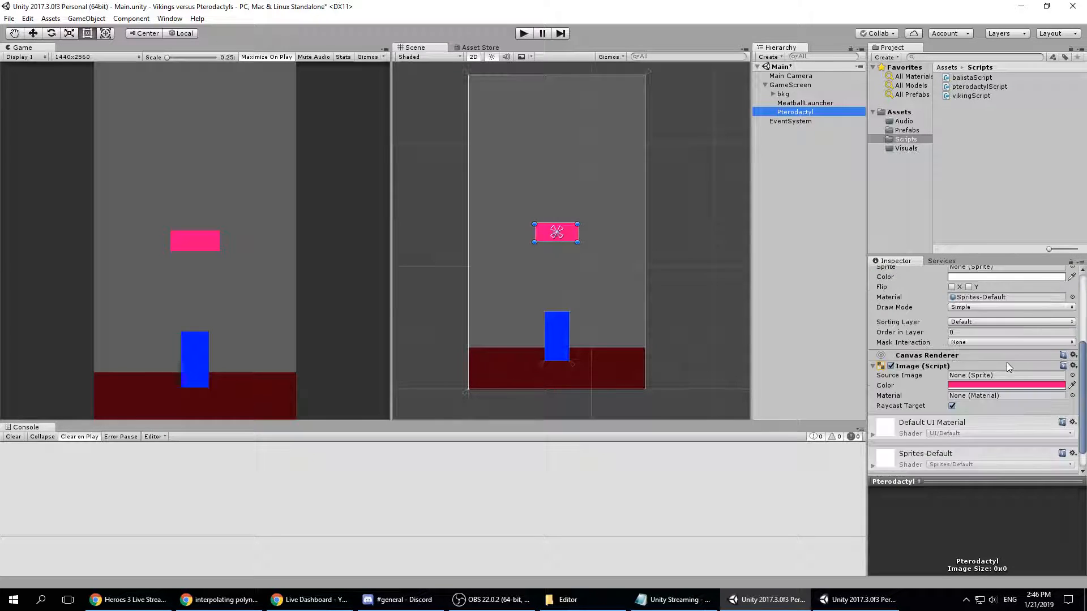
pyautogui.scroll(-1, 1009, 362)
pyautogui.scroll(3, 1011, 365)
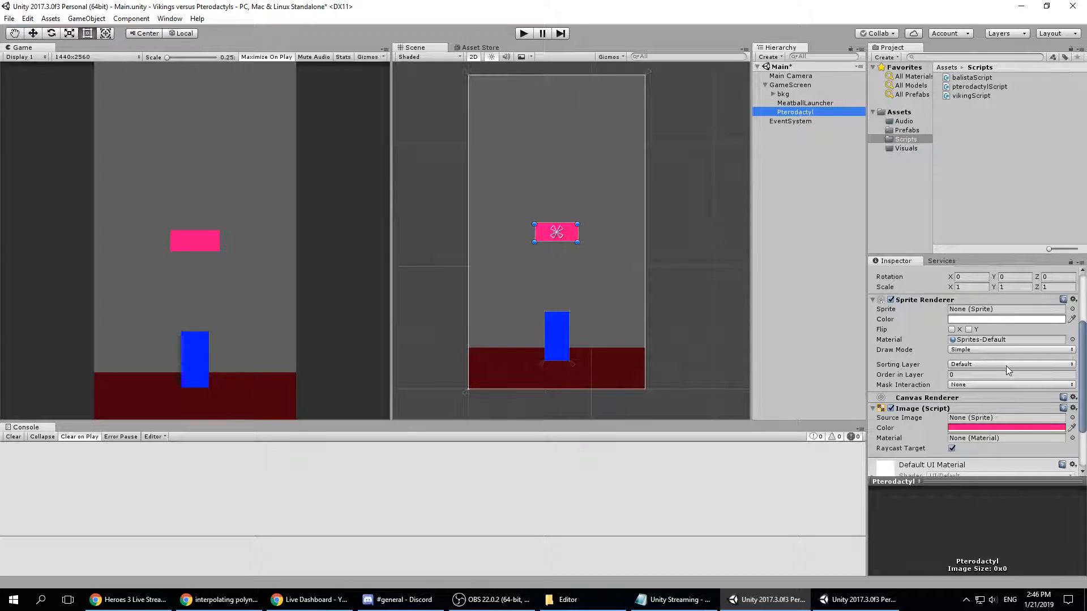
pyautogui.click(1006, 365)
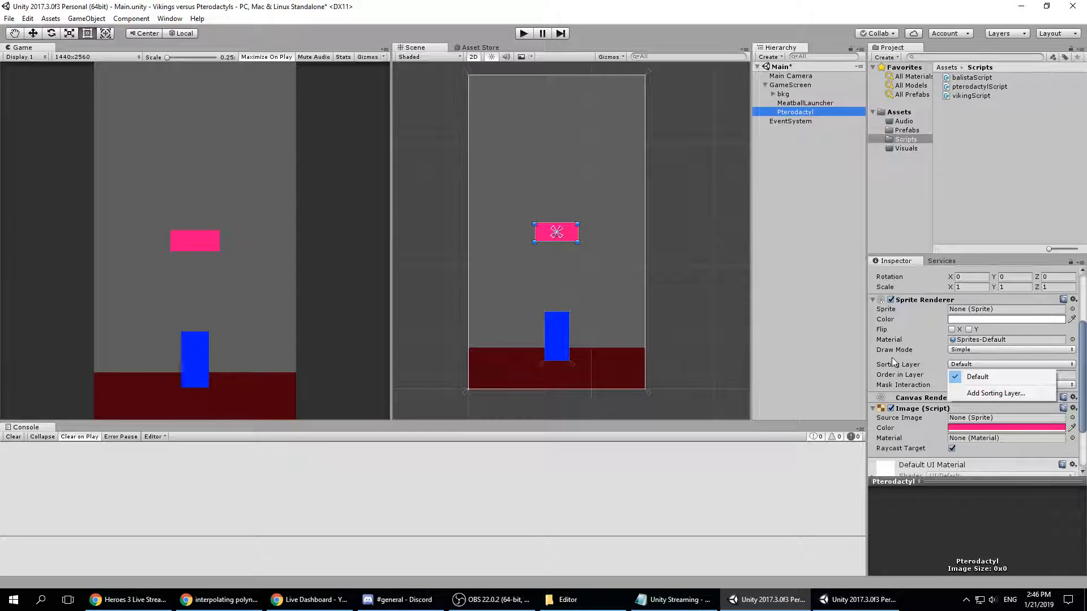
pyautogui.click(996, 350)
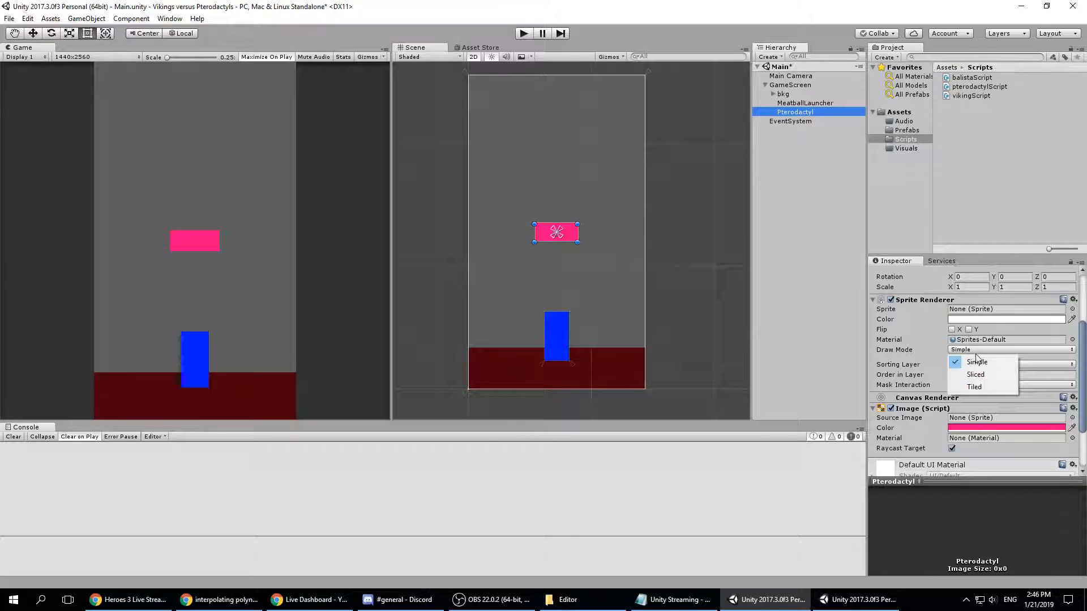
pyautogui.click(874, 376)
pyautogui.scroll(3, 921, 375)
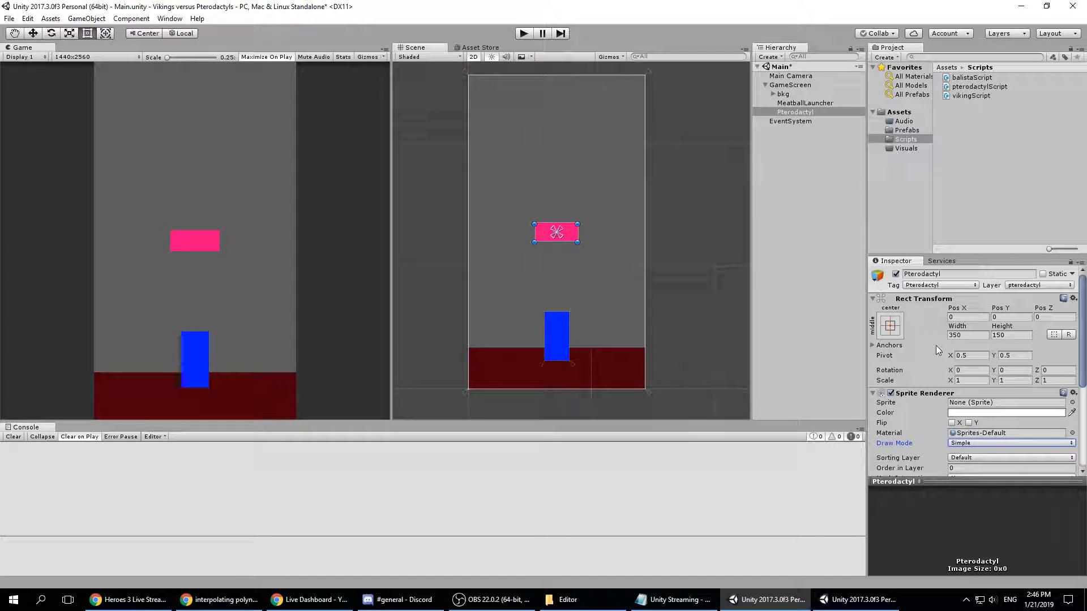
# - Spread the Pterodactyl's anchors from its centre to the lower-right and upper-left corners of the pink rectangle
pyautogui.scroll(4, 553, 235)
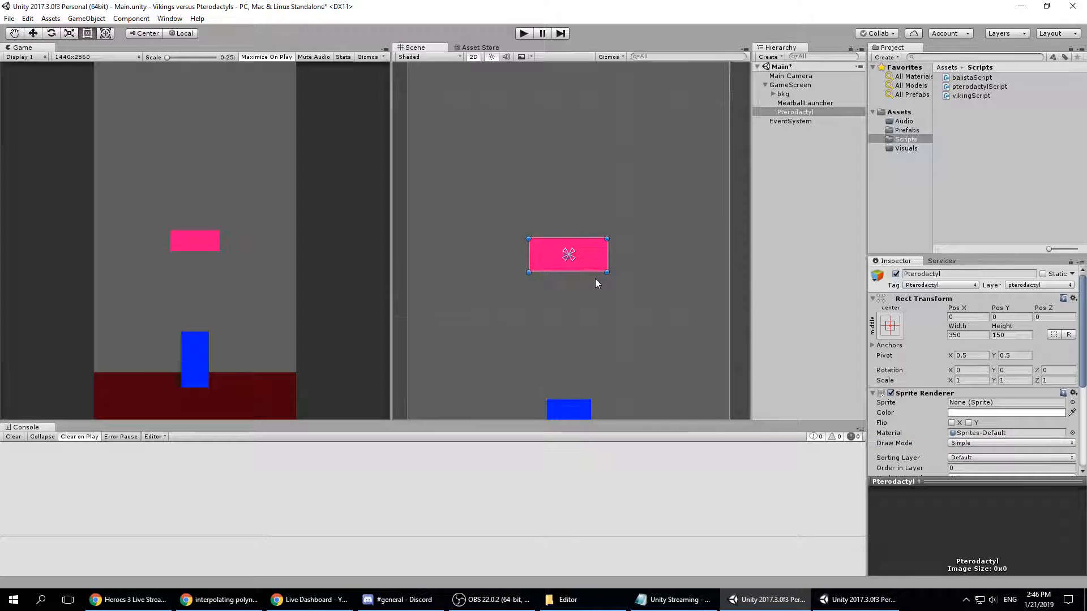
pyautogui.scroll(3, 589, 275)
pyautogui.scroll(4, 578, 269)
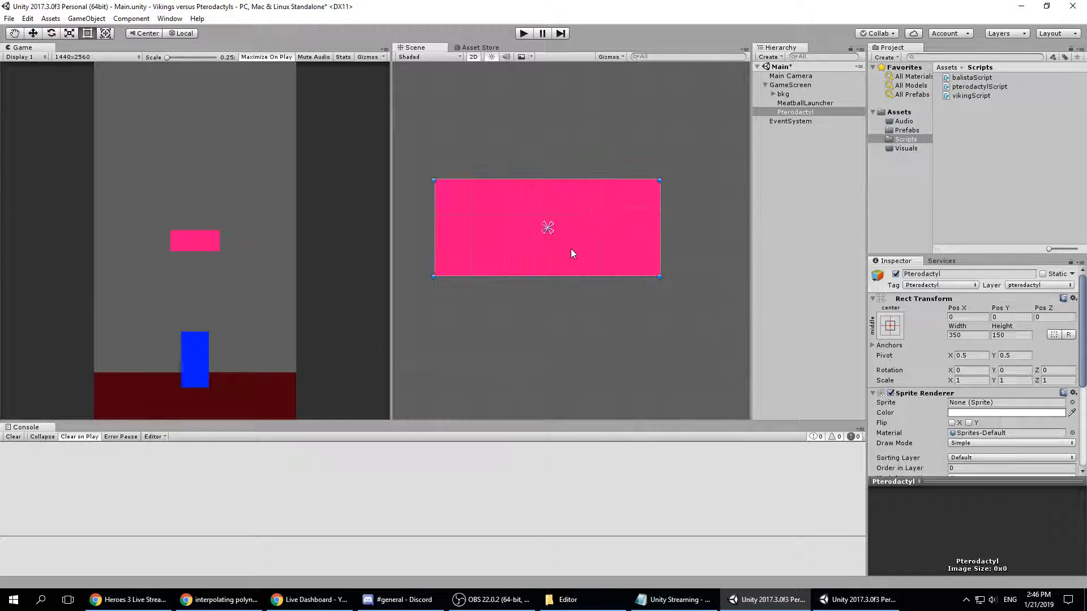
pyautogui.moveTo(546, 229); pyautogui.dragTo(691, 294)
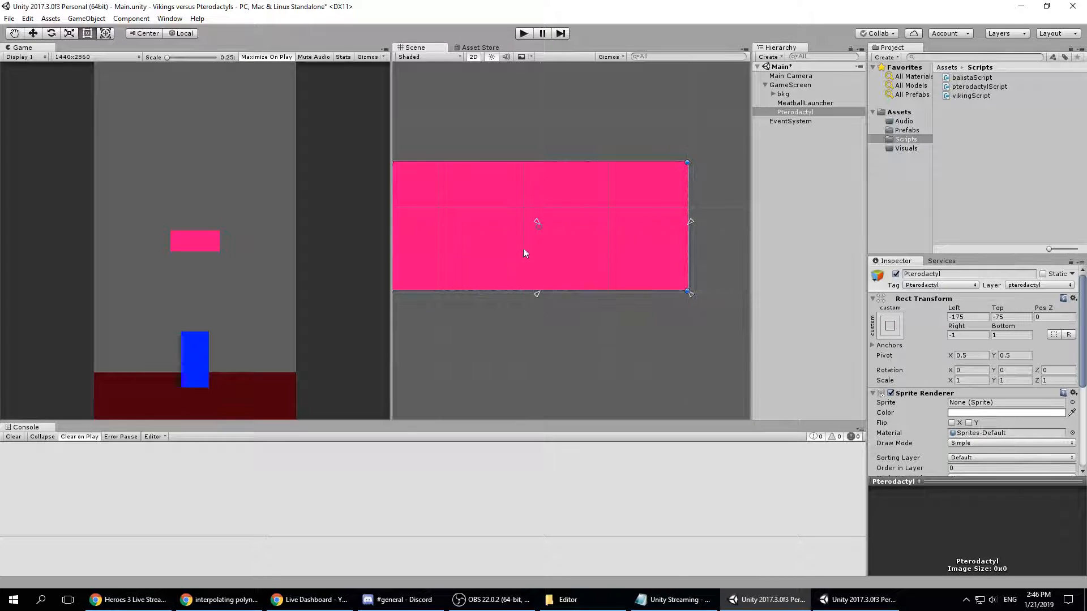
pyautogui.moveTo(513, 239); pyautogui.dragTo(596, 266, button='middle')
pyautogui.moveTo(617, 253); pyautogui.dragTo(471, 187)
# - Align the Pterodactyl's upper-left anchor exactly with the rectangle's corner, giving Left and Top offsets of 0
pyautogui.scroll(4, 472, 191)
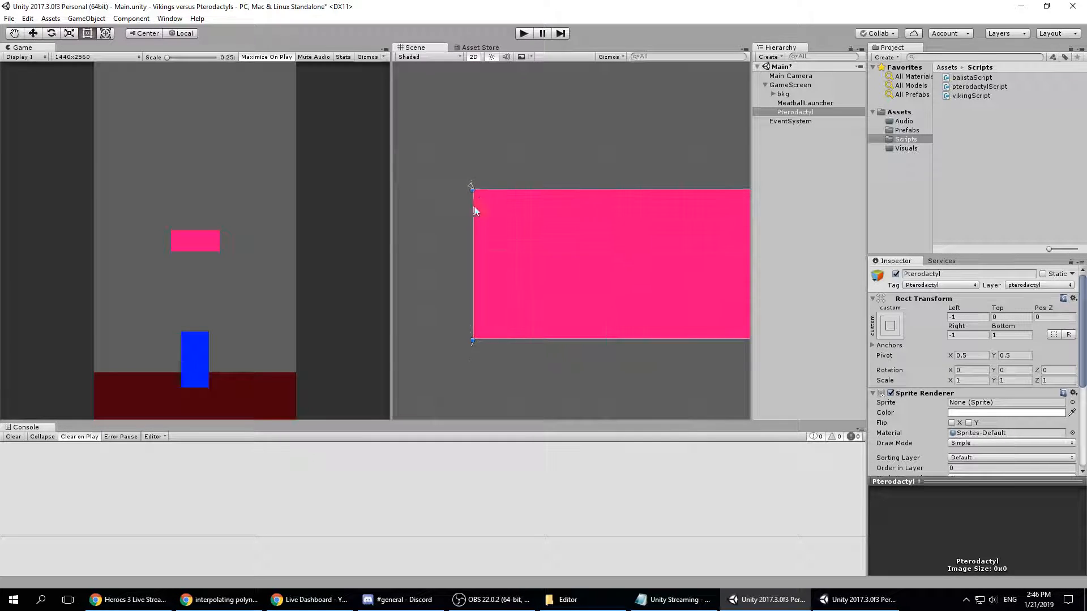
pyautogui.scroll(8, 479, 196)
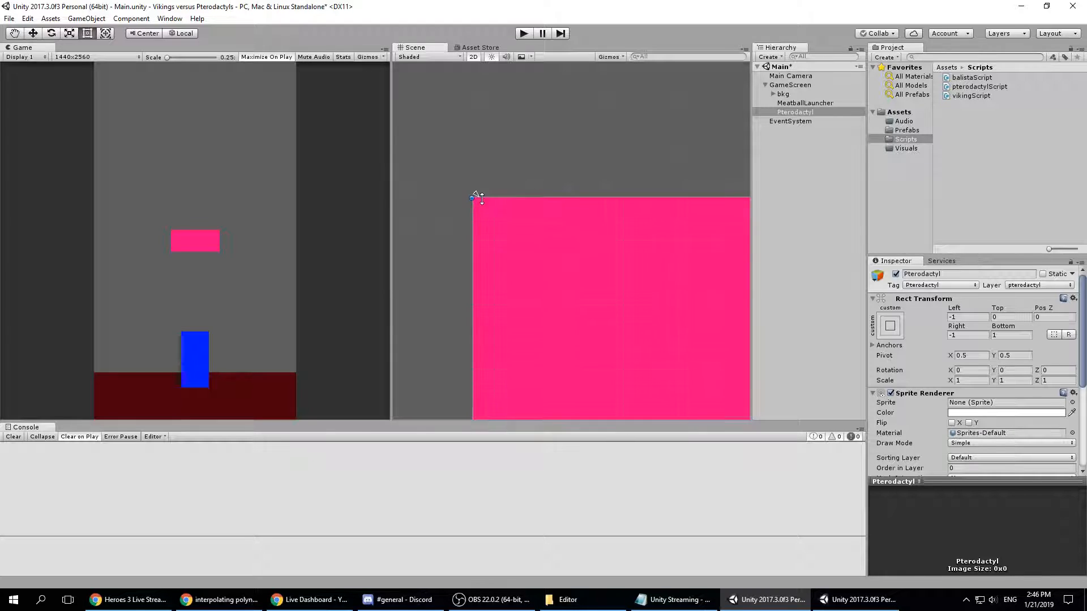
pyautogui.moveTo(469, 188); pyautogui.dragTo(458, 186)
# - Align the Pterodactyl's lower-right anchor exactly with the rectangle's corner, giving Right and Bottom offsets of 0, and save the scene
pyautogui.moveTo(610, 287)
pyautogui.mouseDown(button='middle')
pyautogui.moveTo(396, 156)
pyautogui.moveTo(430, 184)
pyautogui.mouseUp(button='middle')
pyautogui.moveTo(634, 265)
pyautogui.mouseDown(button='middle')
pyautogui.moveTo(430, 178)
pyautogui.moveTo(453, 175)
pyautogui.mouseUp(button='middle')
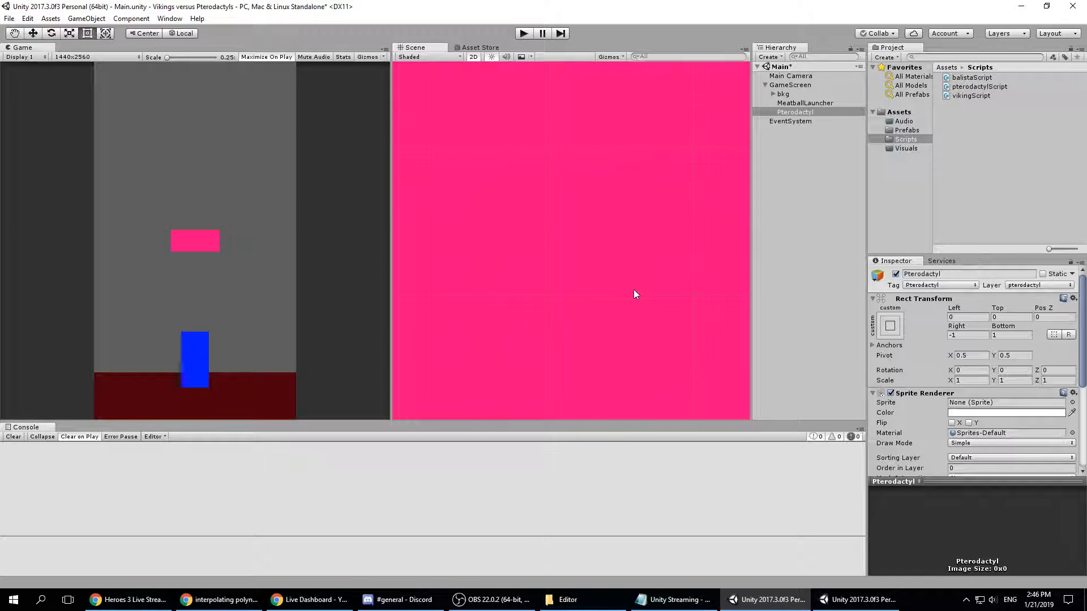
pyautogui.moveTo(633, 289); pyautogui.dragTo(436, 152, button='middle')
pyautogui.moveTo(613, 269); pyautogui.dragTo(504, 173, button='middle')
pyautogui.moveTo(611, 255)
pyautogui.mouseDown(button='middle')
pyautogui.moveTo(558, 181)
pyautogui.moveTo(515, 164)
pyautogui.mouseUp(button='middle')
pyautogui.moveTo(651, 249); pyautogui.dragTo(498, 175, button='middle')
pyautogui.moveTo(697, 262); pyautogui.dragTo(429, 202, button='middle')
pyautogui.moveTo(639, 265); pyautogui.dragTo(464, 151, button='middle')
pyautogui.moveTo(697, 206); pyautogui.dragTo(572, 184, button='middle')
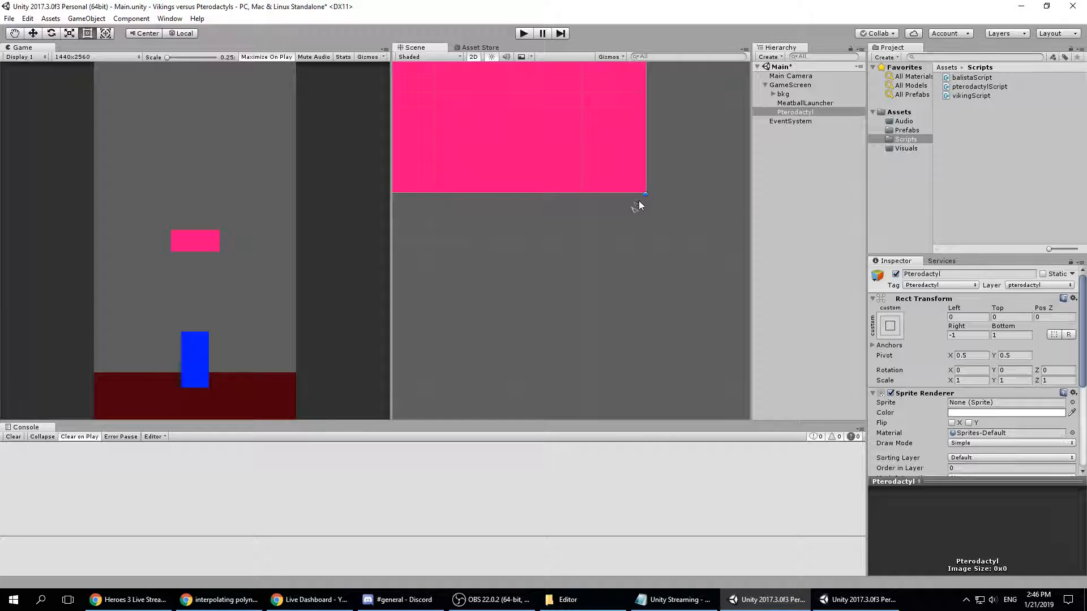
pyautogui.moveTo(645, 194); pyautogui.dragTo(644, 195)
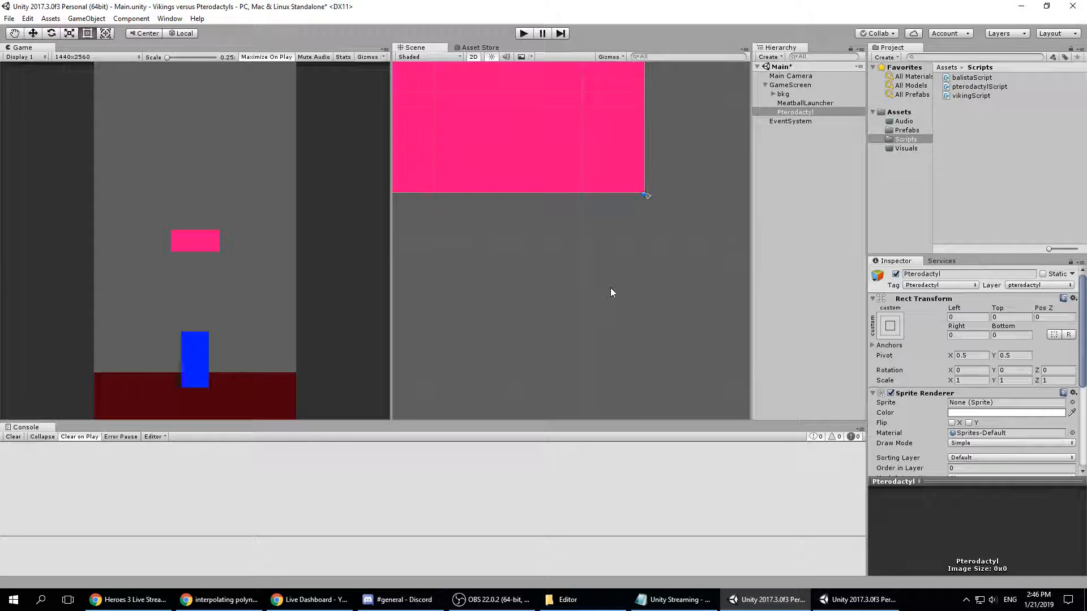
pyautogui.scroll(-5, 974, 368)
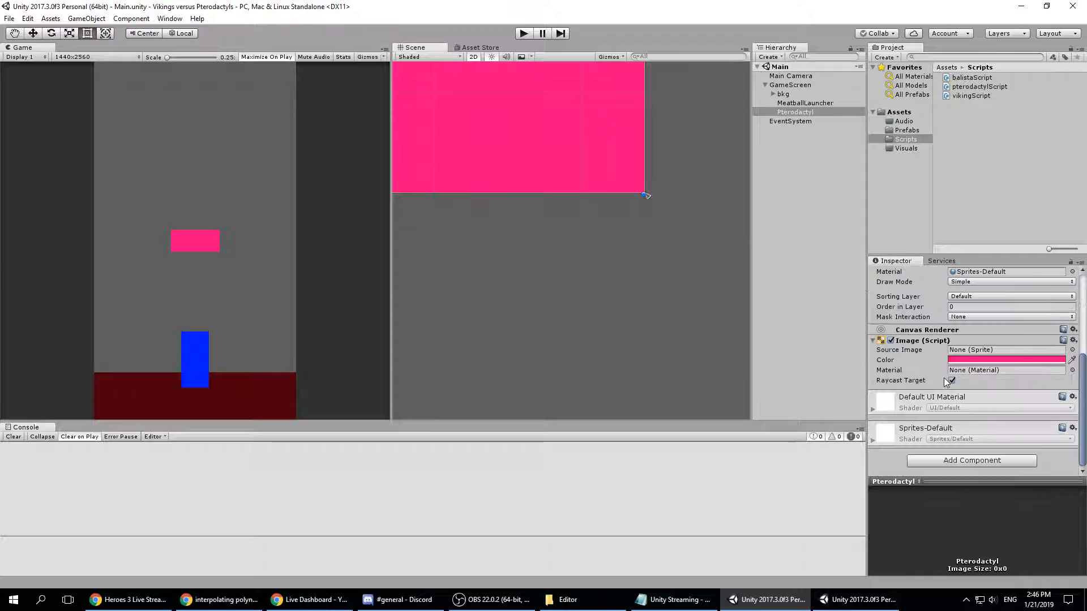
# - Darken the Pterodactyl's image colour to hex A10551FF and save the scene
pyautogui.click(992, 359)
pyautogui.moveTo(114, 70); pyautogui.dragTo(116, 88)
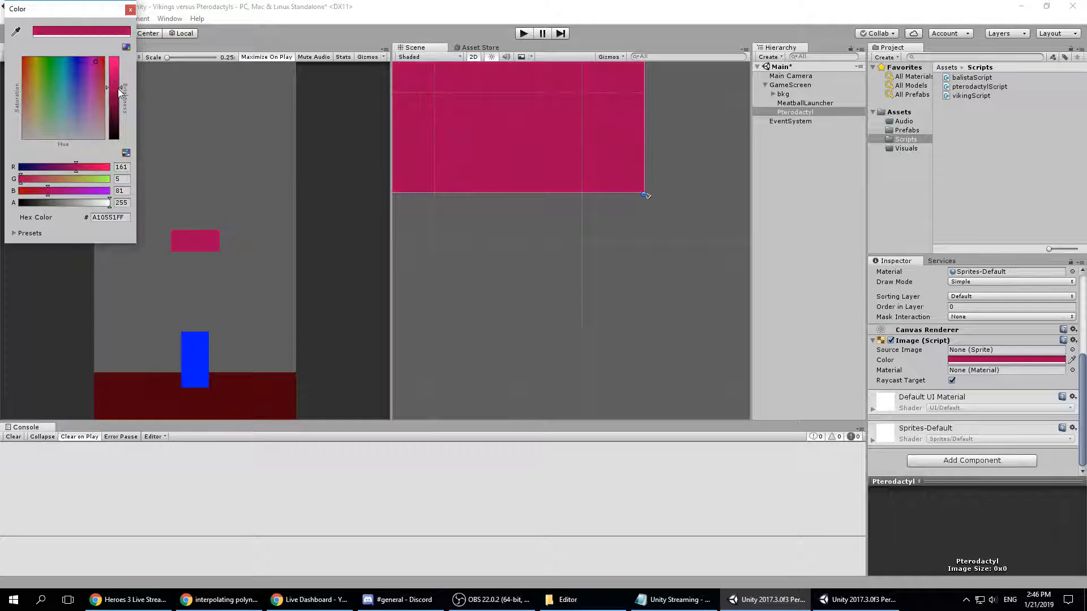
pyautogui.scroll(-10, 497, 277)
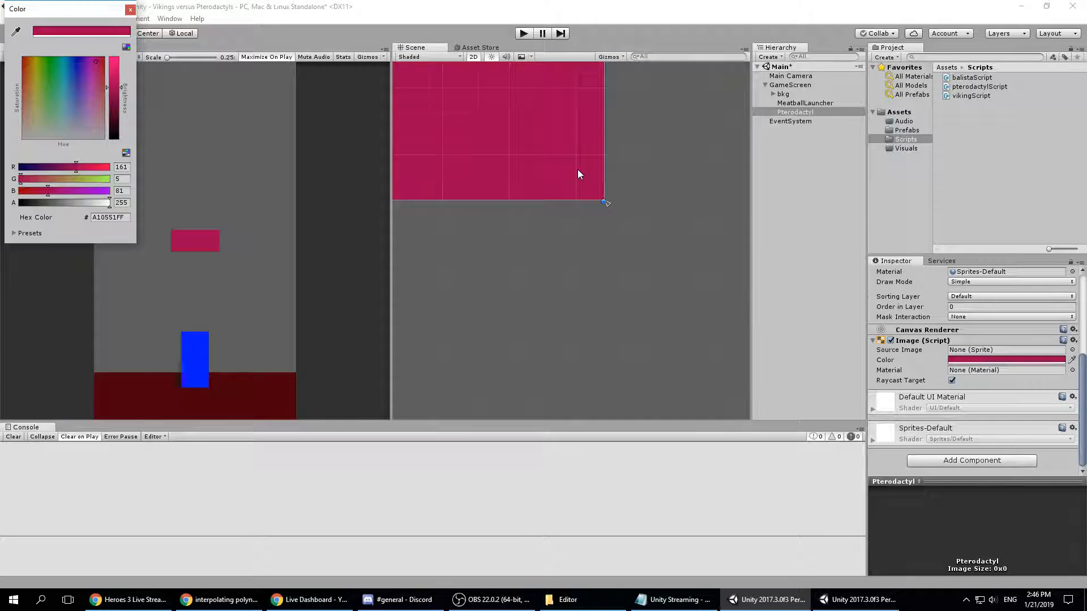
pyautogui.hotkey('ctrl', 's')
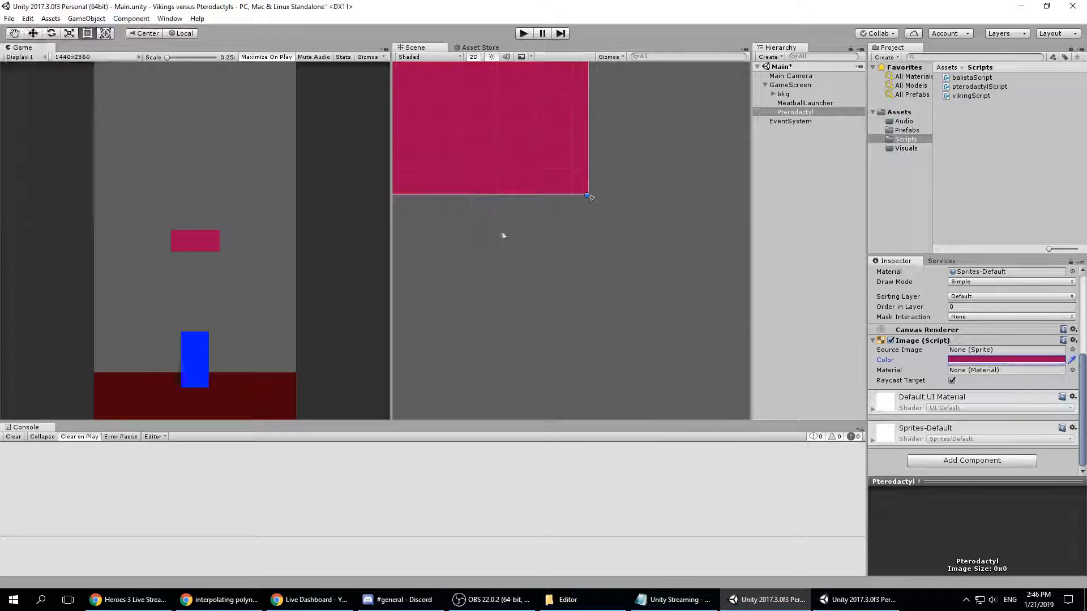
# - Add a Circle Collider 2D component to the Pterodactyl
pyautogui.scroll(-1, 532, 257)
pyautogui.scroll(-3, 549, 249)
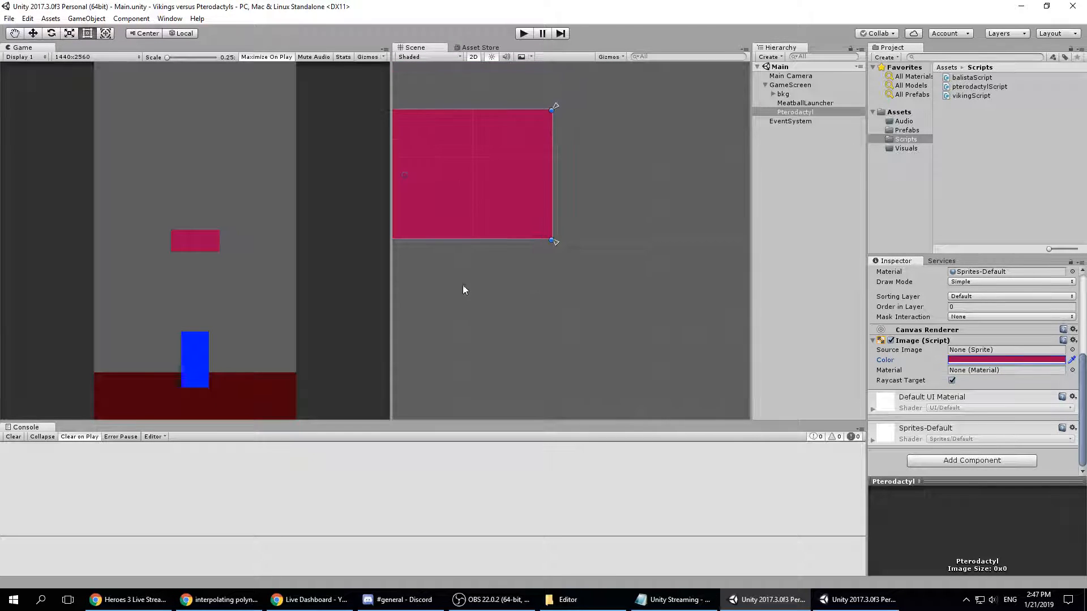
pyautogui.moveTo(463, 286); pyautogui.dragTo(635, 340, button='middle')
pyautogui.scroll(-5, 635, 340)
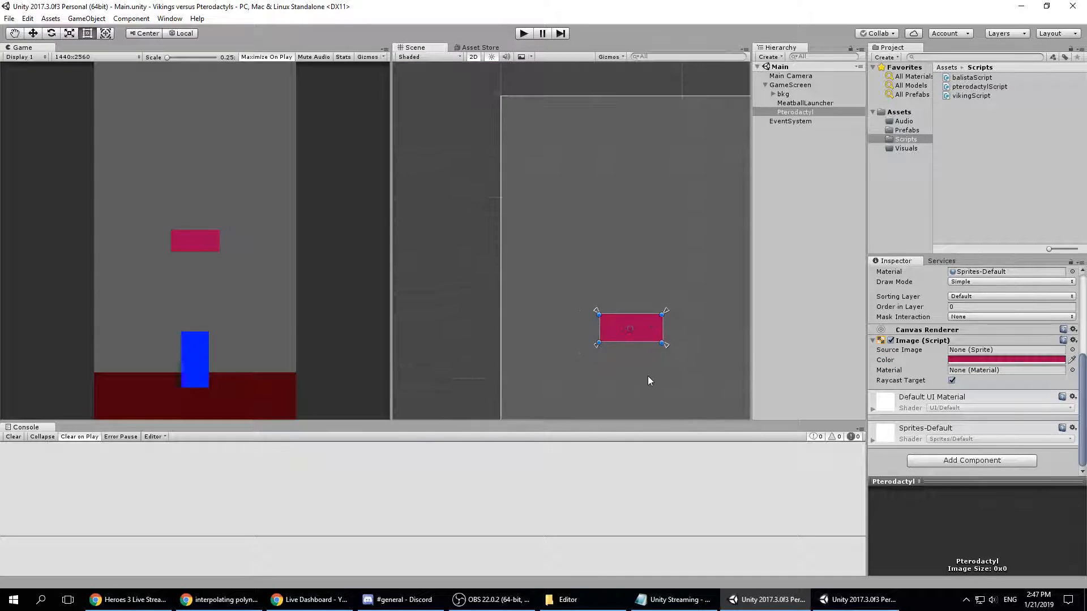
pyautogui.moveTo(651, 381); pyautogui.dragTo(576, 274, button='middle')
pyautogui.scroll(-3, 575, 274)
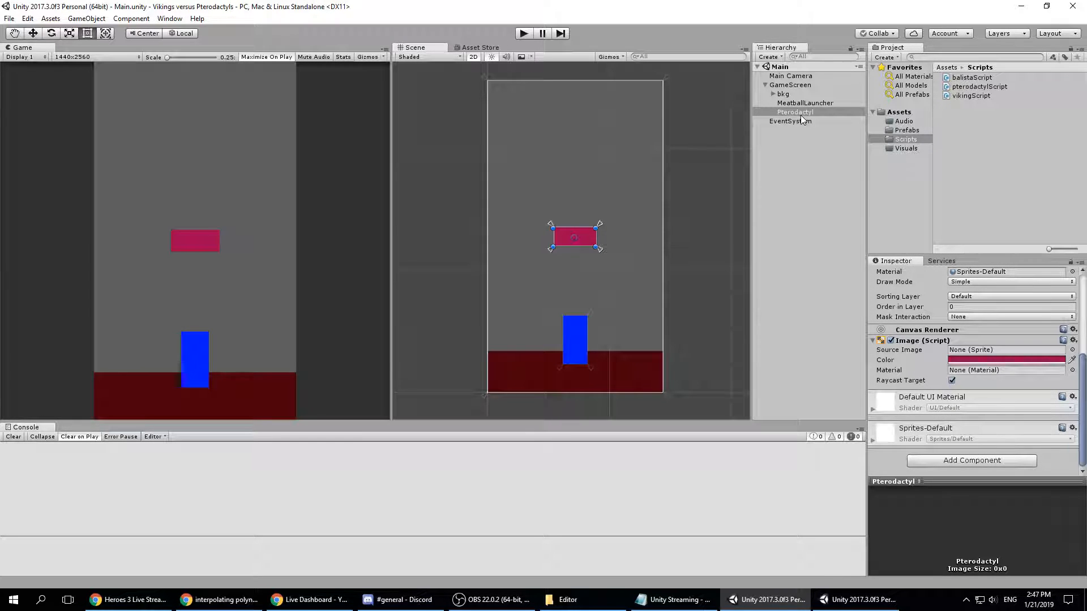
pyautogui.click(951, 457)
pyautogui.write('coll')
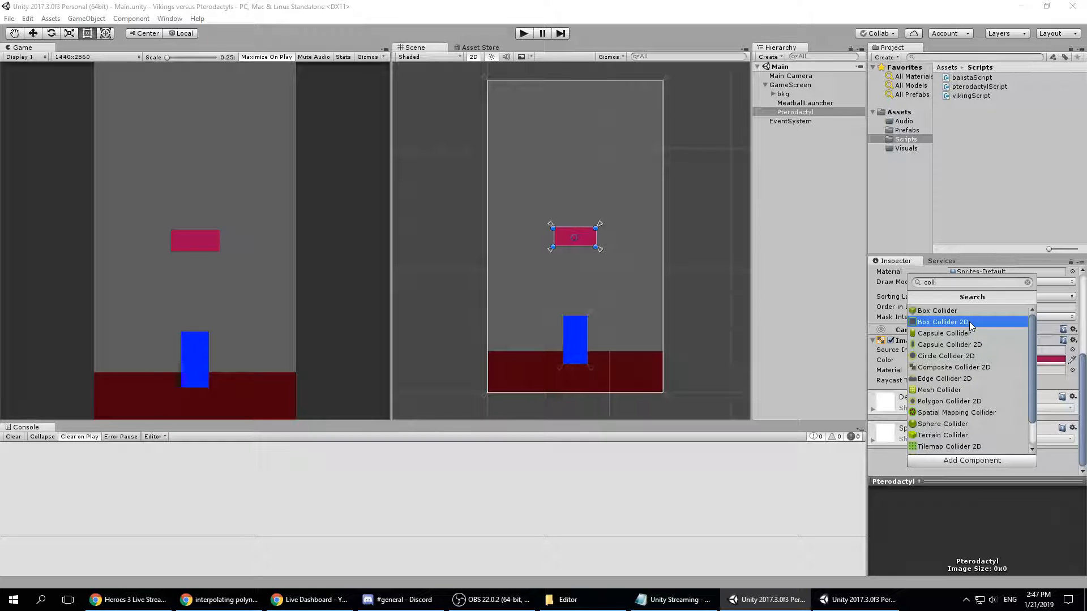
pyautogui.click(950, 357)
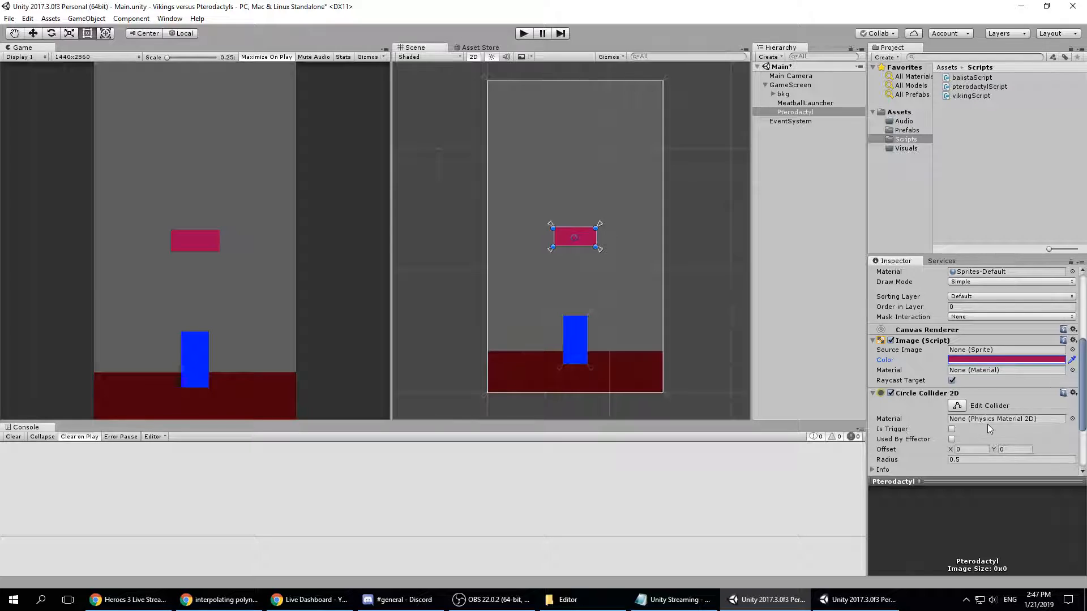
# - Set the radius of the Pterodactyl's circle collider to 40
pyautogui.scroll(-3, 980, 430)
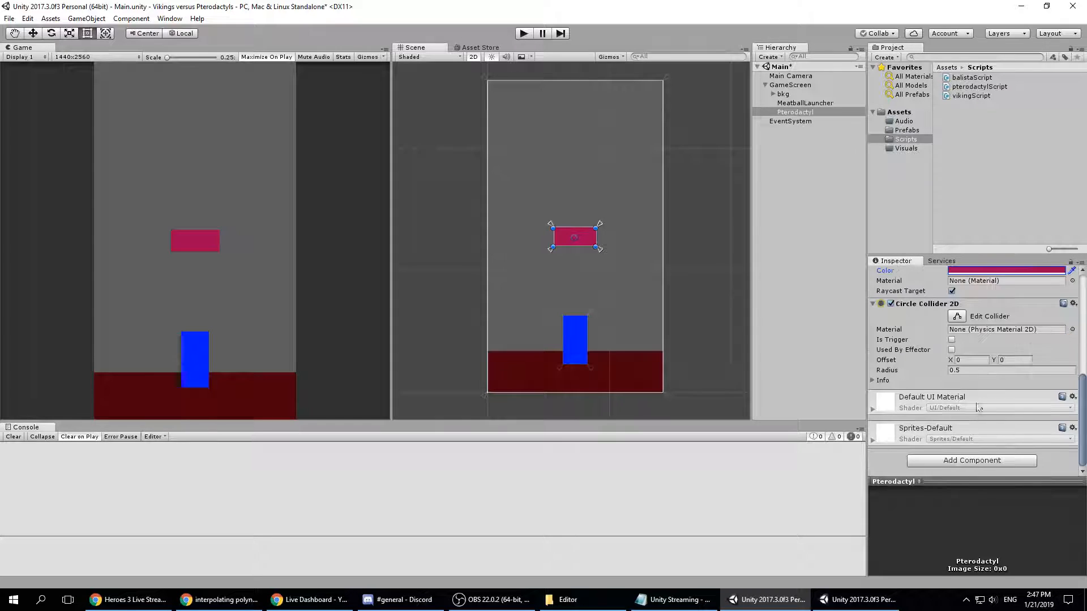
pyautogui.click(972, 370)
pyautogui.write('2')
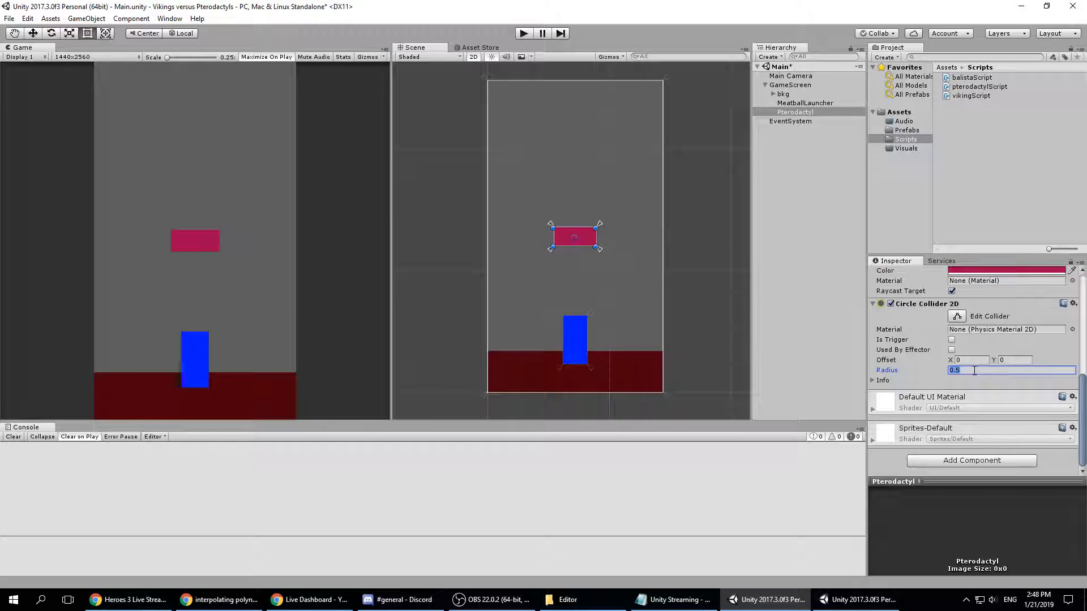
pyautogui.write('0')
pyautogui.press('BackSpace')
pyautogui.press('BackSpace')
pyautogui.write('50')
pyautogui.press('BackSpace')
pyautogui.press('BackSpace')
pyautogui.write('40')
pyautogui.scroll(1, 974, 371)
pyautogui.scroll(-1, 966, 379)
# - Offset the Pterodactyl's circle collider by 140 in X, near the rectangle's right end, and make it a trigger
pyautogui.click(974, 360)
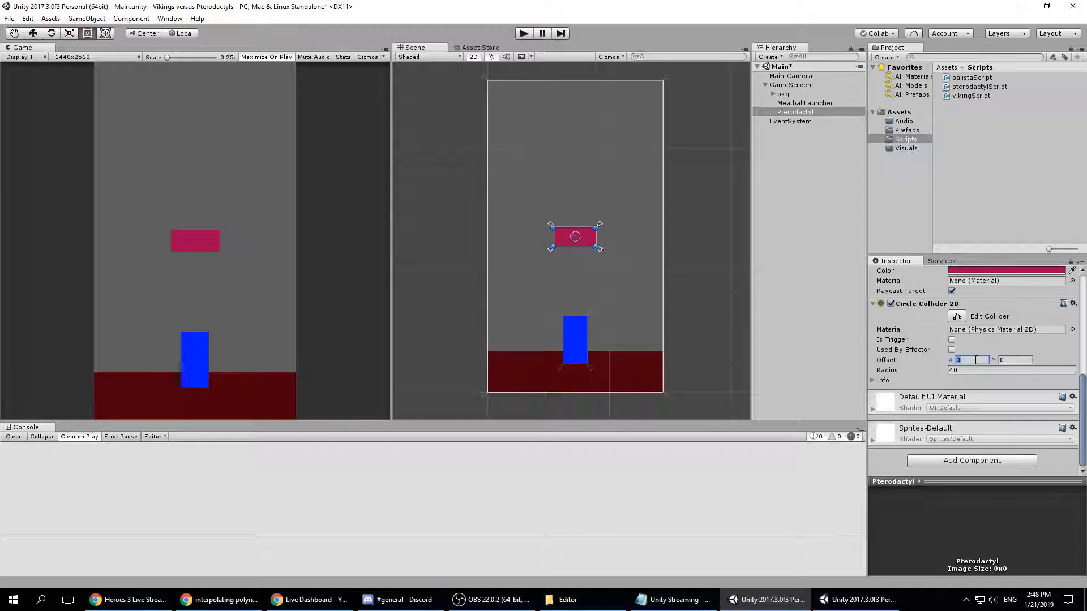
pyautogui.write('122')
pyautogui.scroll(4, 625, 236)
pyautogui.scroll(3, 597, 256)
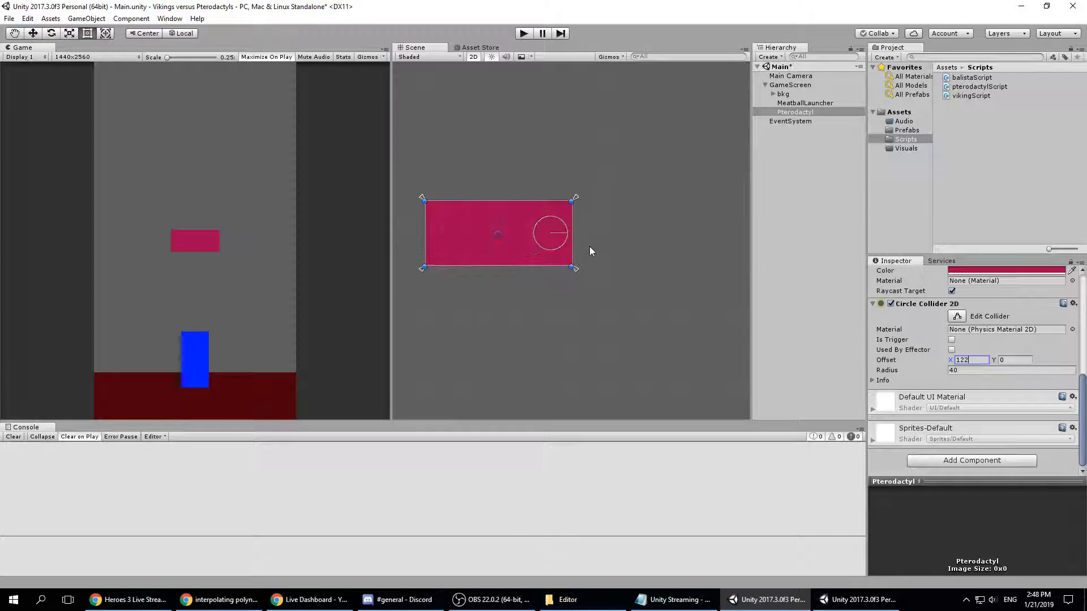
pyautogui.doubleClick(971, 359)
pyautogui.write('140')
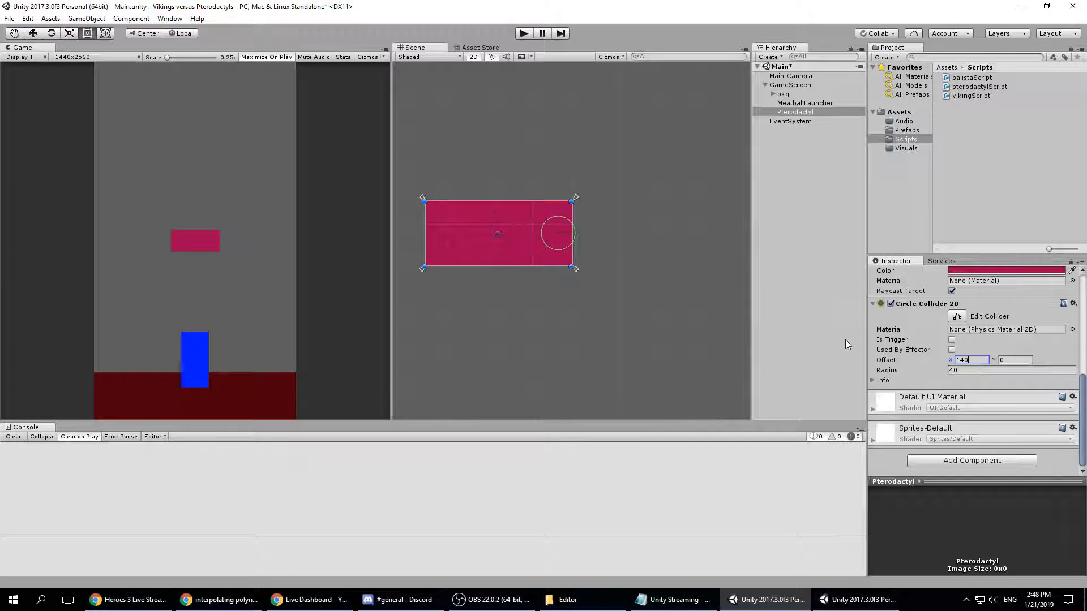
pyautogui.click(952, 339)
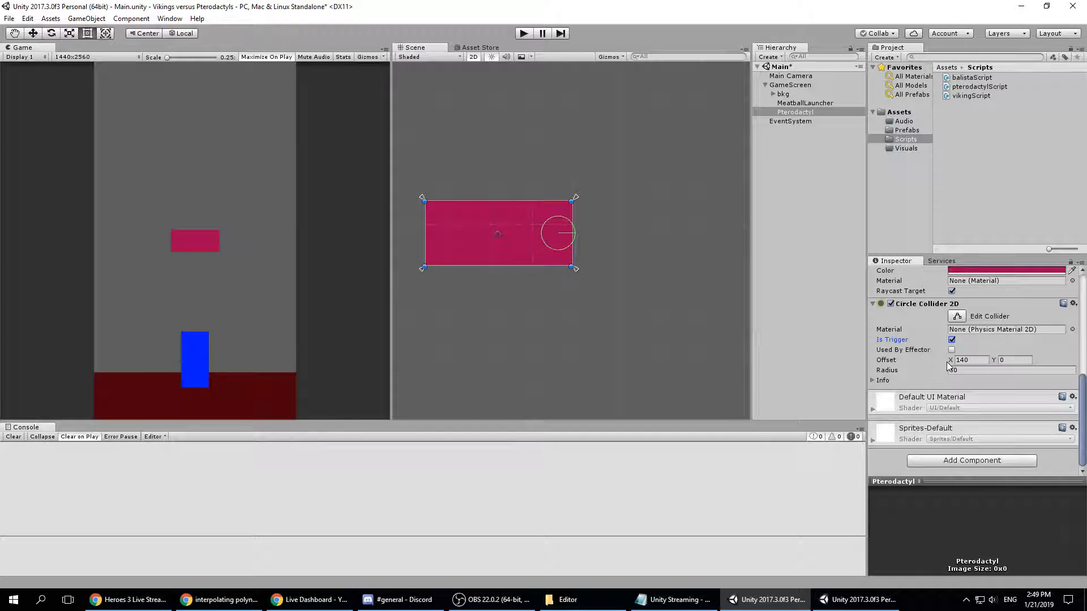
pyautogui.scroll(5, 947, 365)
pyautogui.scroll(-4, 942, 374)
pyautogui.scroll(-2, 941, 374)
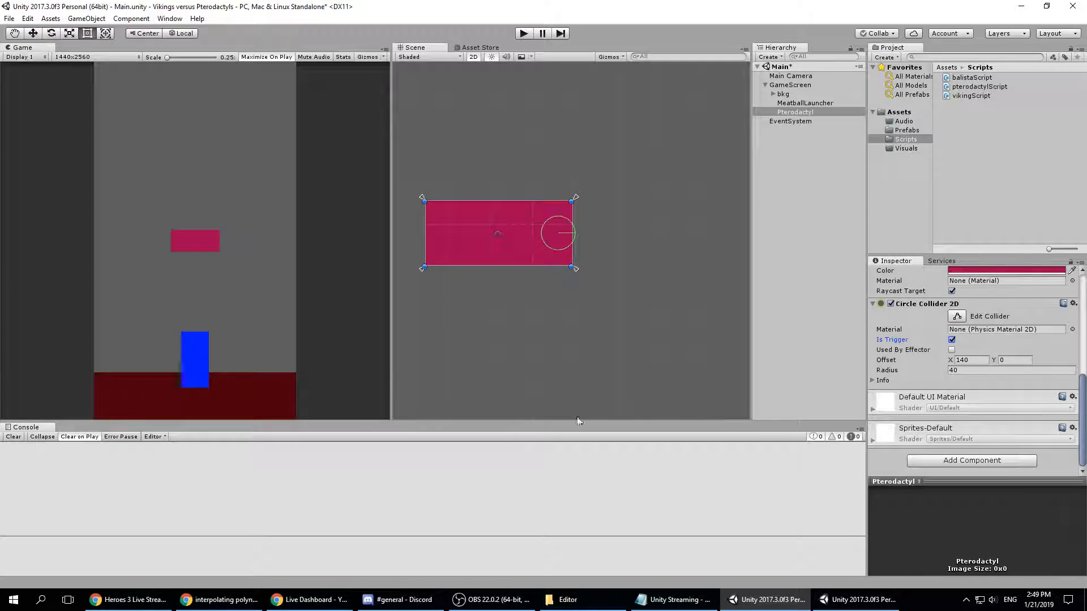
pyautogui.click(127, 599)
pyautogui.click(126, 600)
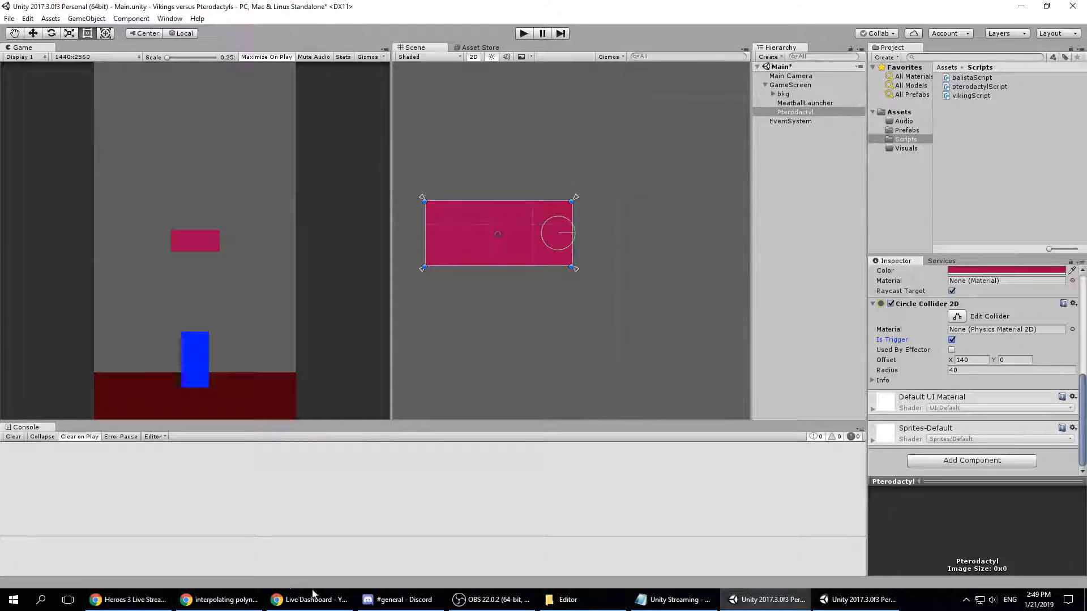
pyautogui.click(317, 600)
pyautogui.click(325, 605)
# - Make a prefab of the Pterodactyl object in the project's Prefabs folder
pyautogui.scroll(5, 970, 422)
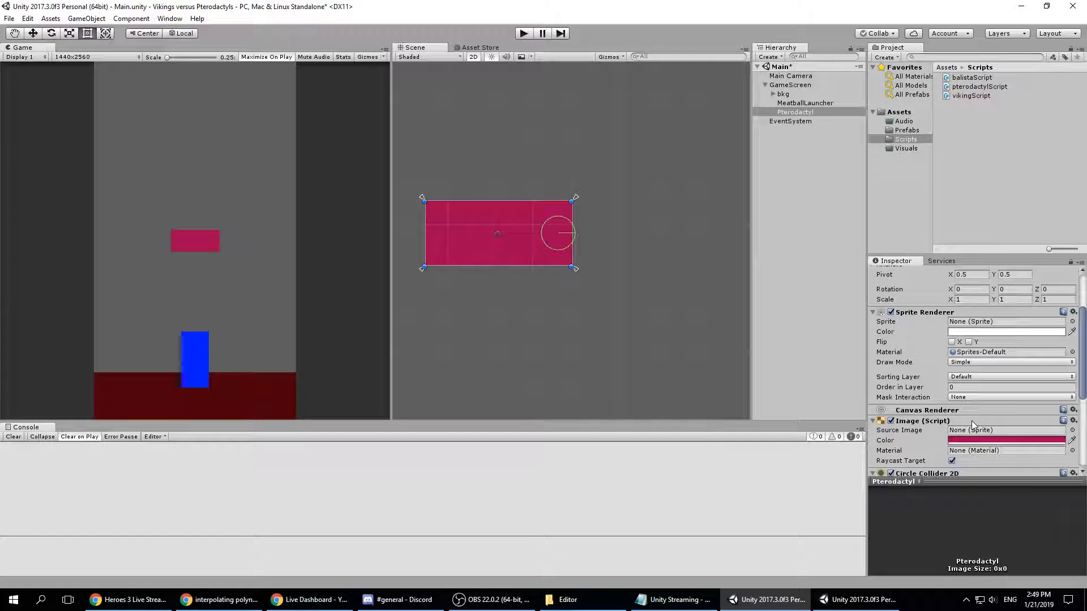
pyautogui.scroll(4, 972, 420)
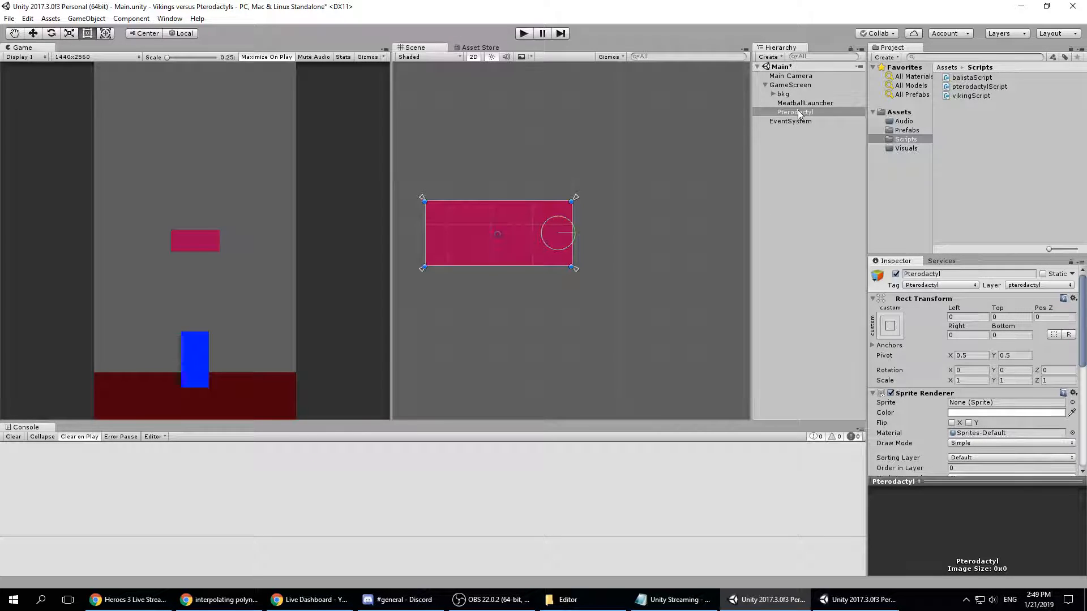
pyautogui.click(904, 130)
pyautogui.moveTo(805, 113); pyautogui.dragTo(980, 122)
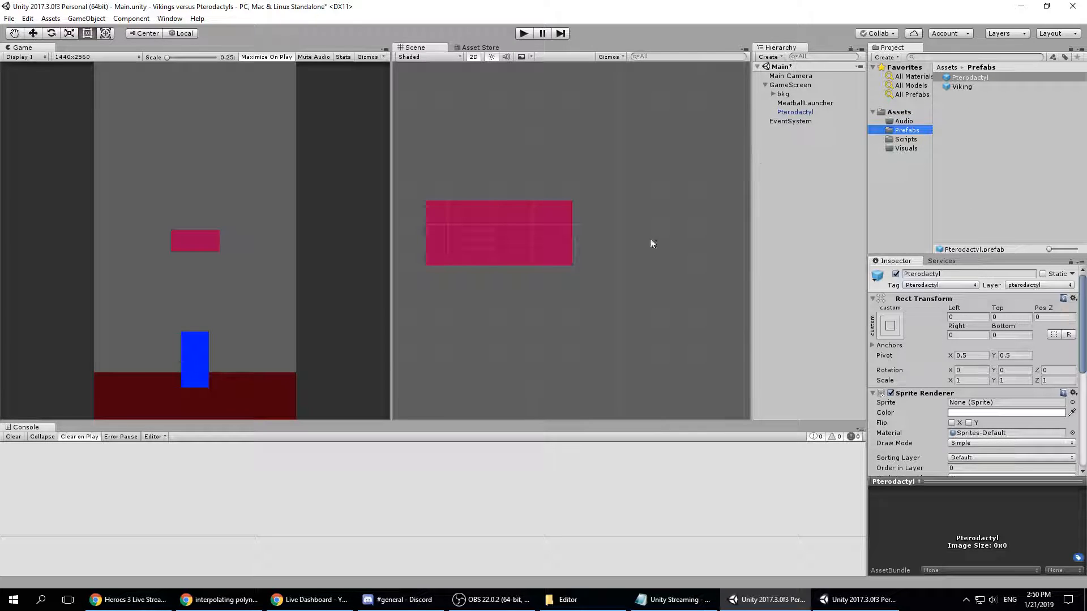
# - Check the Pterodactyl instance's components, then delete that instance from the GameScreen hierarchy
pyautogui.click(801, 113)
pyautogui.scroll(-4, 923, 347)
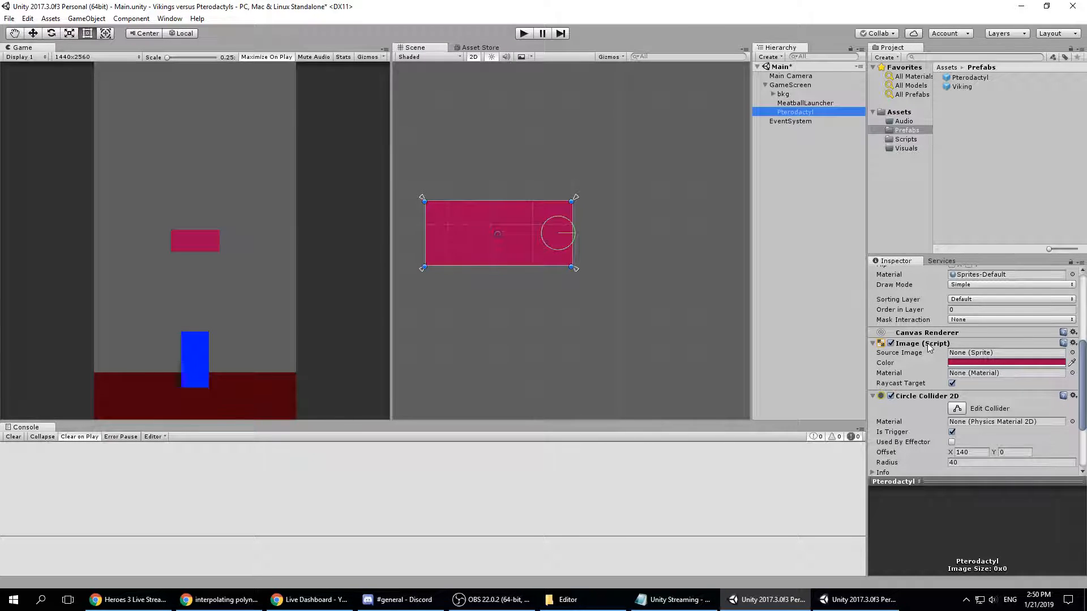
pyautogui.scroll(-3, 963, 376)
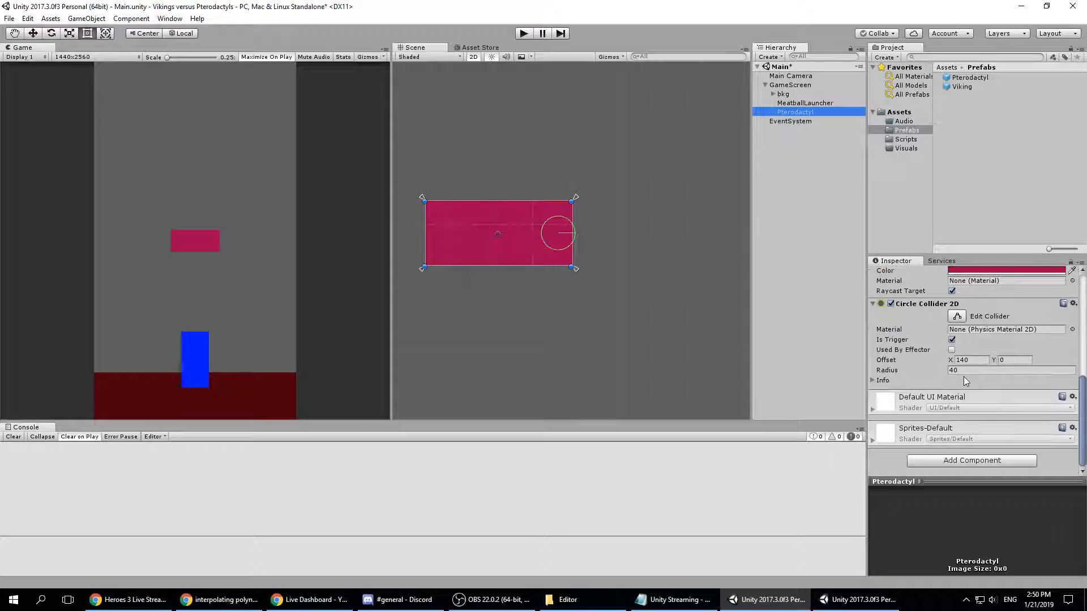
pyautogui.scroll(6, 964, 376)
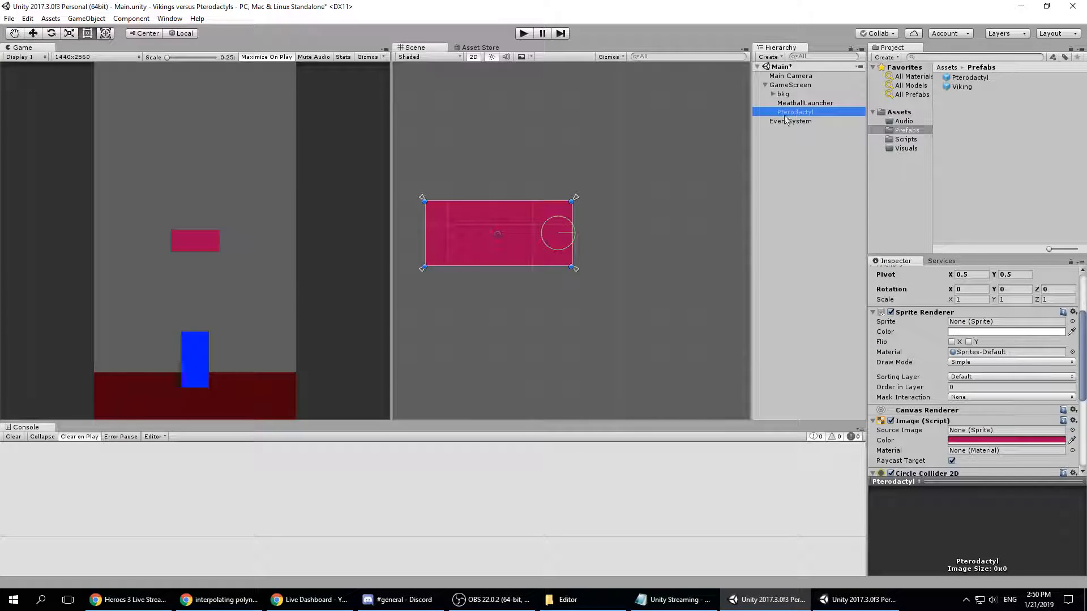
pyautogui.click(800, 103)
pyautogui.click(798, 112)
pyautogui.press('Delete')
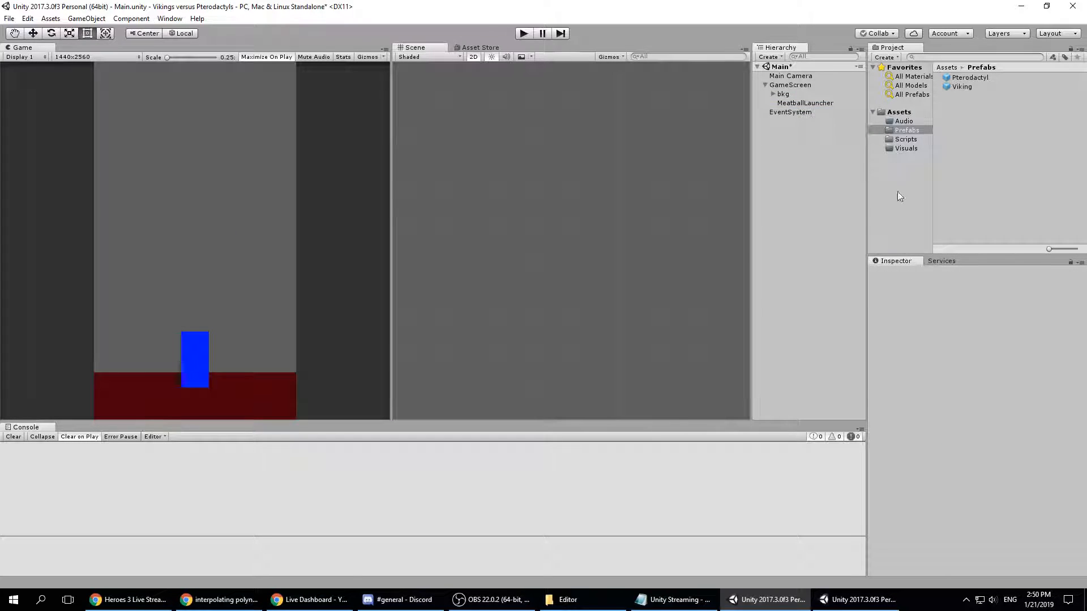
# - Add a Circle Collider 2D component to the Viking prefab
pyautogui.moveTo(960, 87)
pyautogui.mouseDown()
pyautogui.moveTo(818, 145)
pyautogui.moveTo(960, 88)
pyautogui.mouseUp()
pyautogui.scroll(-5, 949, 413)
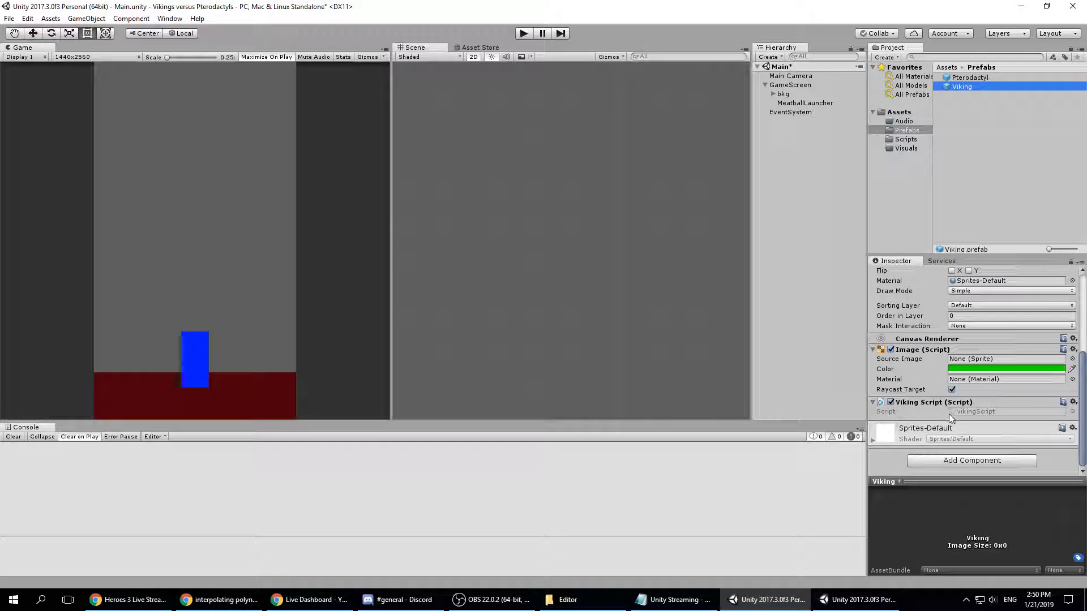
pyautogui.click(973, 459)
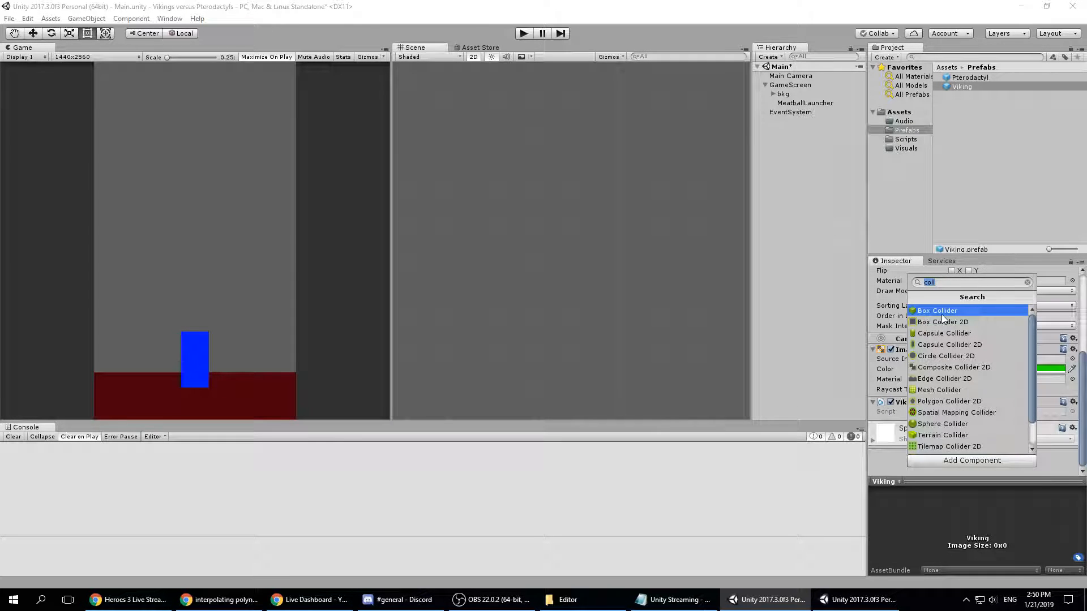
pyautogui.click(931, 356)
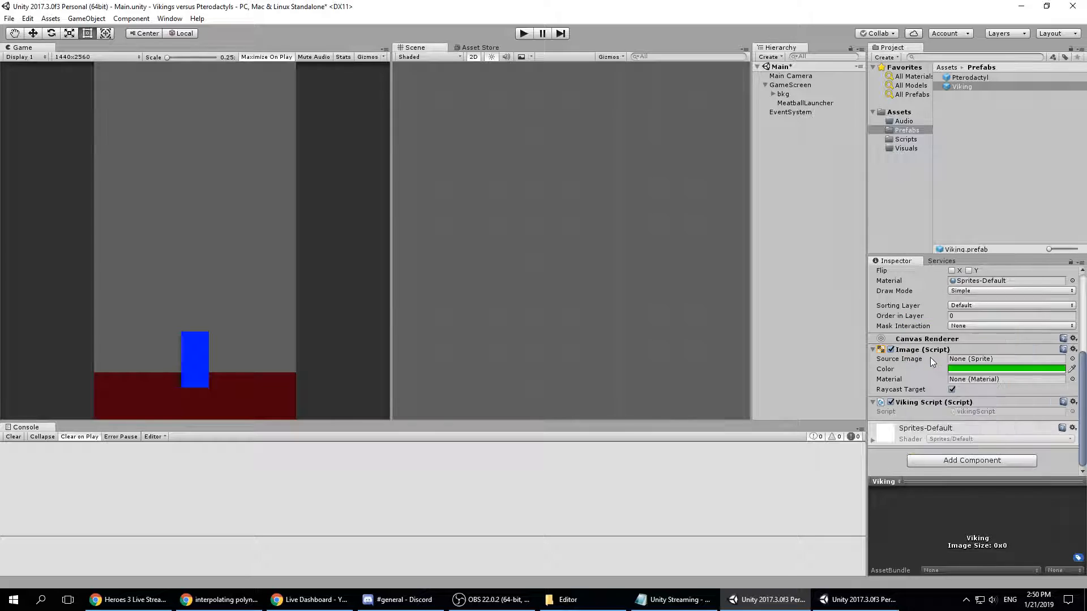
pyautogui.scroll(-3, 969, 400)
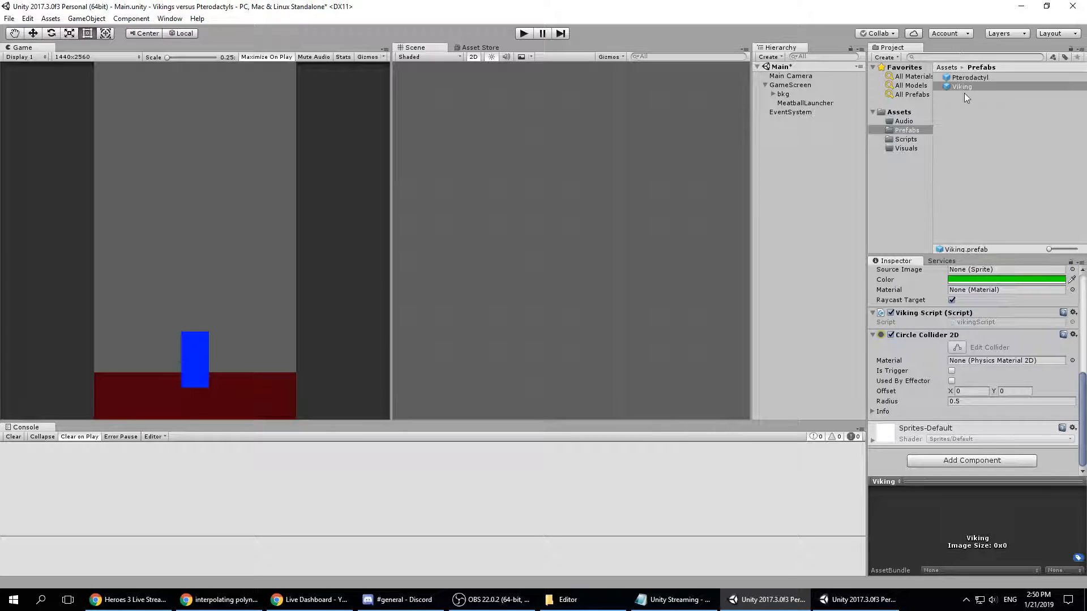
pyautogui.scroll(7, 994, 372)
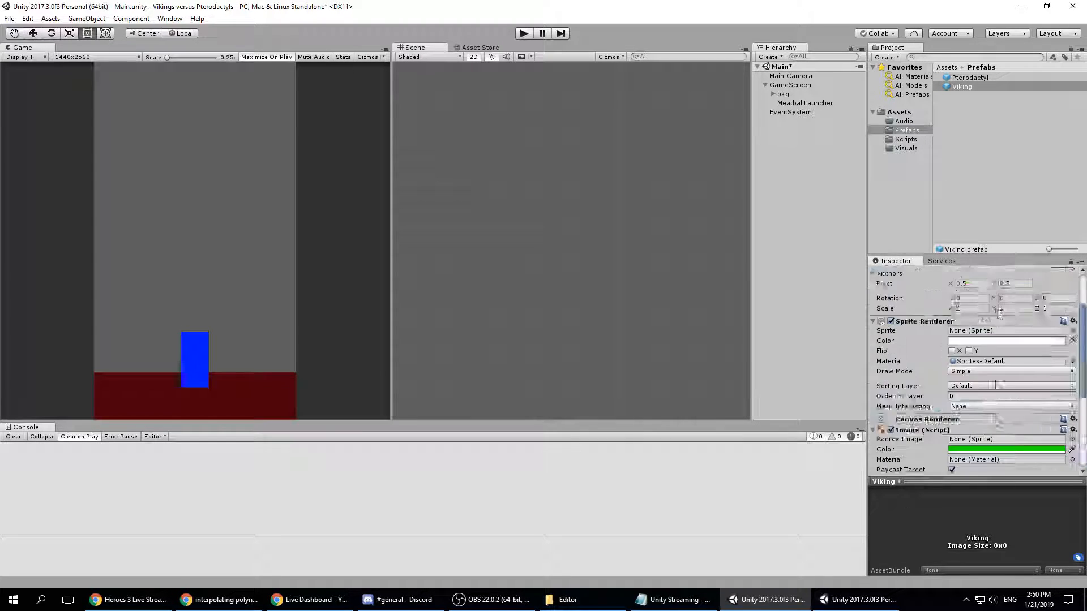
pyautogui.scroll(-7, 995, 372)
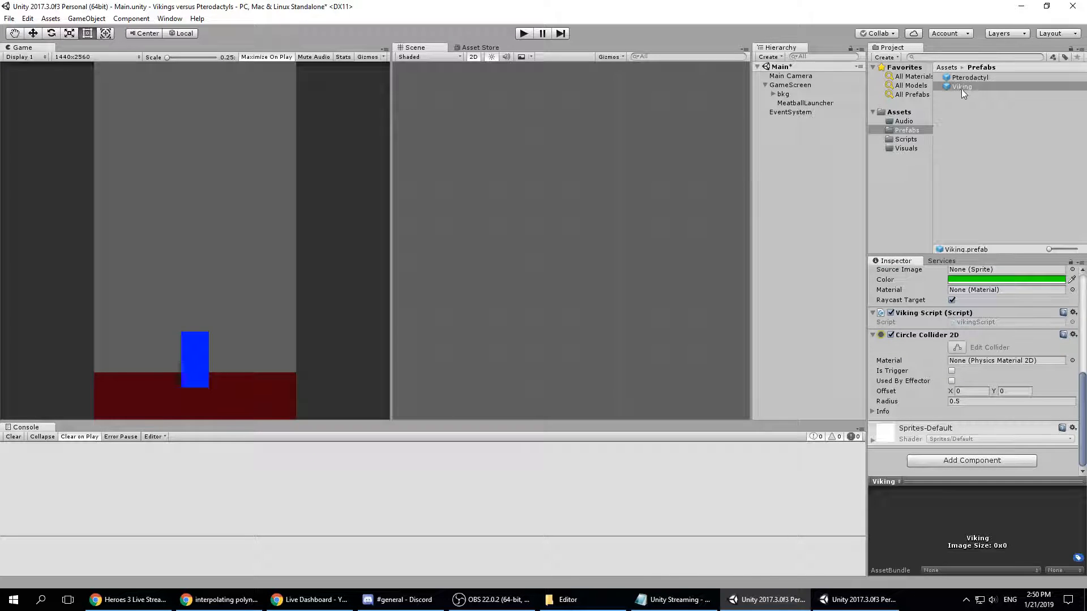
# - Place an instance of the Viking prefab under GameScreen and set its circle collider's radius to 40
pyautogui.moveTo(960, 87); pyautogui.dragTo(799, 91)
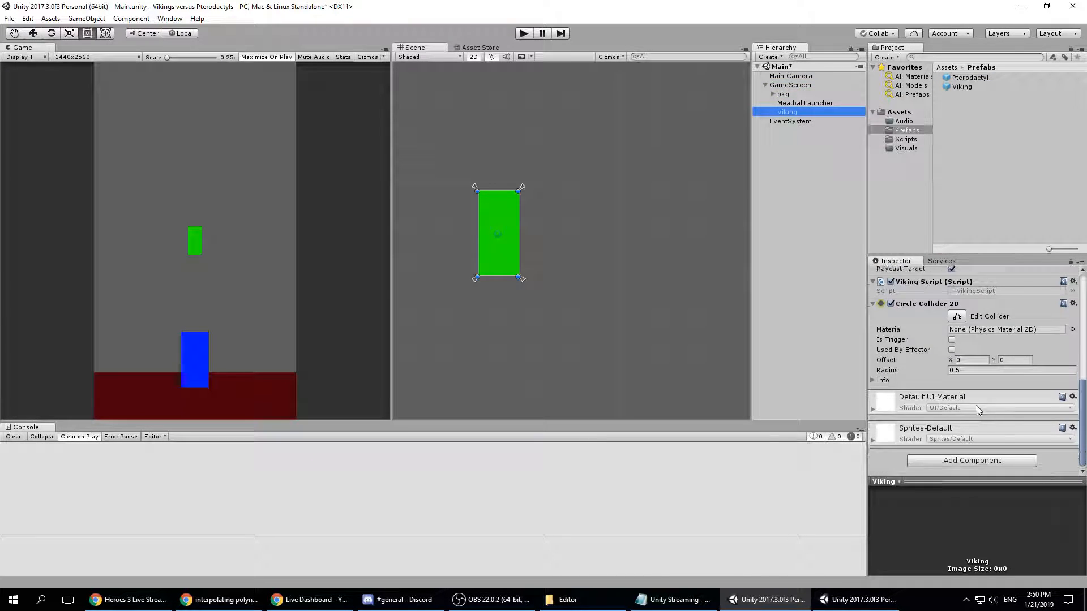
pyautogui.scroll(3, 971, 416)
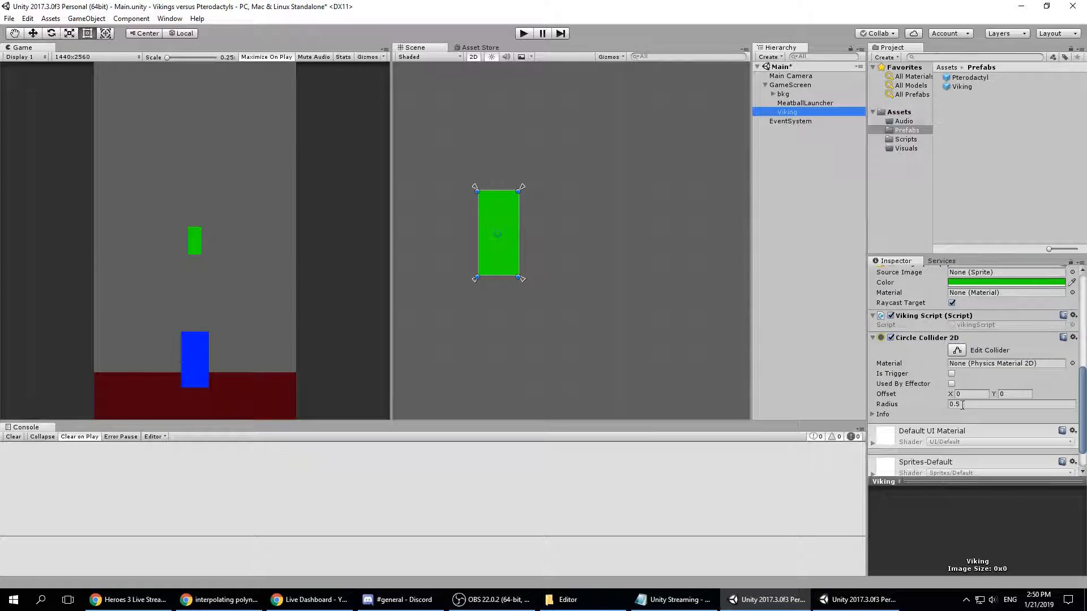
pyautogui.click(965, 404)
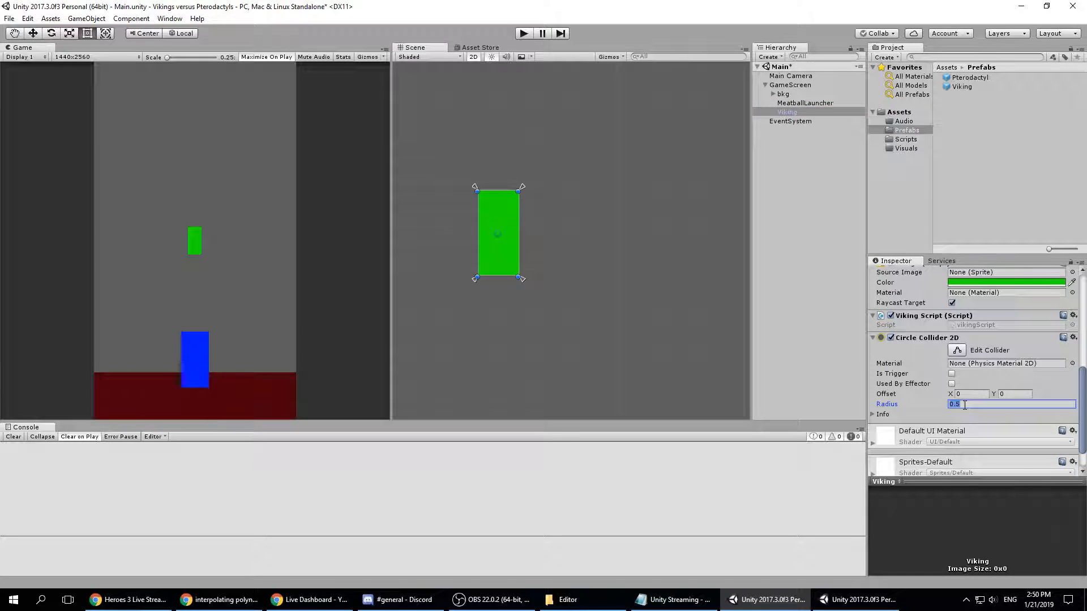
pyautogui.write('40')
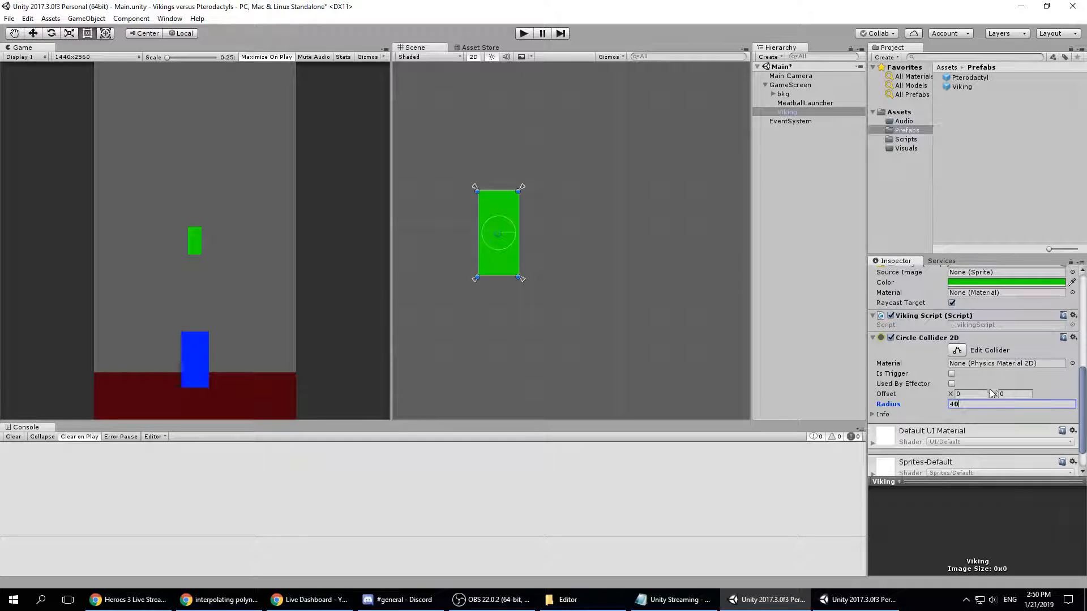
# - Set the Y offset of the Viking instance's circle collider to 60
pyautogui.click(1017, 394)
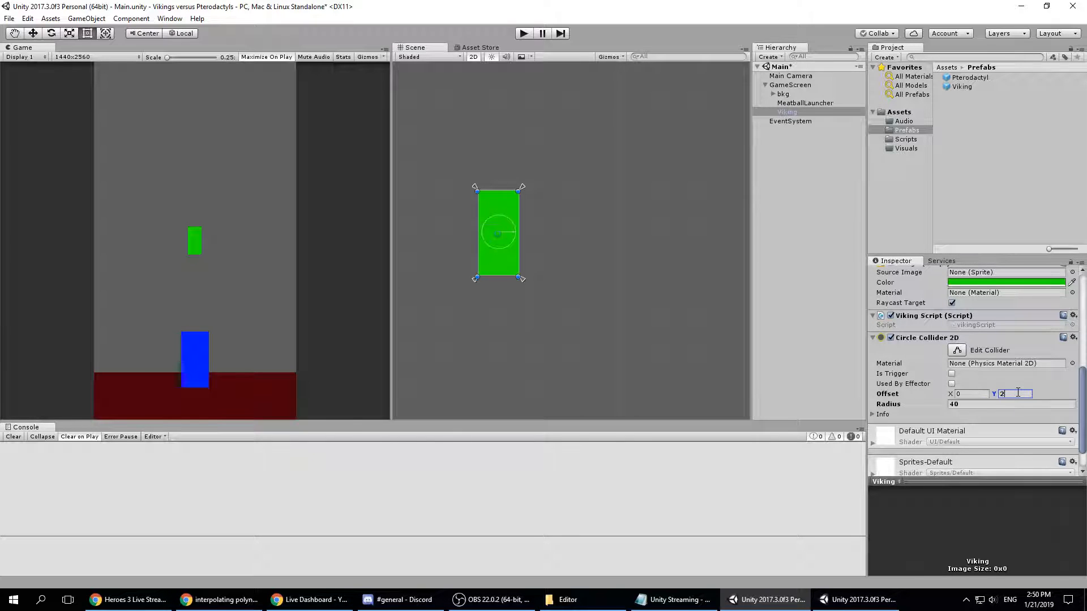
pyautogui.press('BackSpace')
pyautogui.write('60')
pyautogui.scroll(-2, 1024, 374)
pyautogui.scroll(10, 1019, 393)
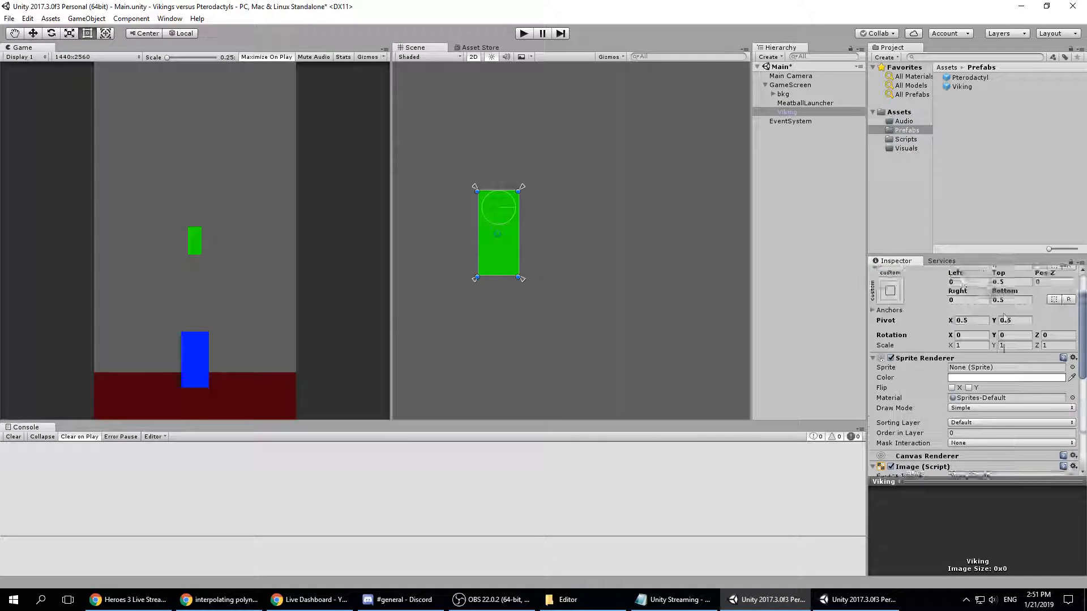
# - Apply the Viking instance's collider changes to its prefab and make the prefab's circle collider a trigger
pyautogui.click(1041, 296)
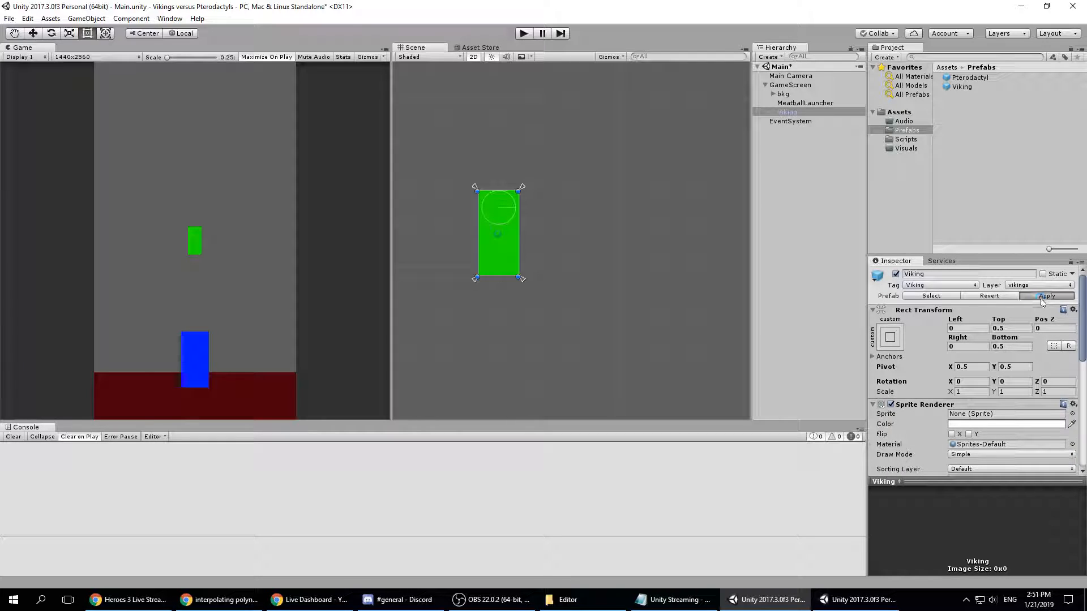
pyautogui.click(961, 87)
pyautogui.scroll(-10, 981, 401)
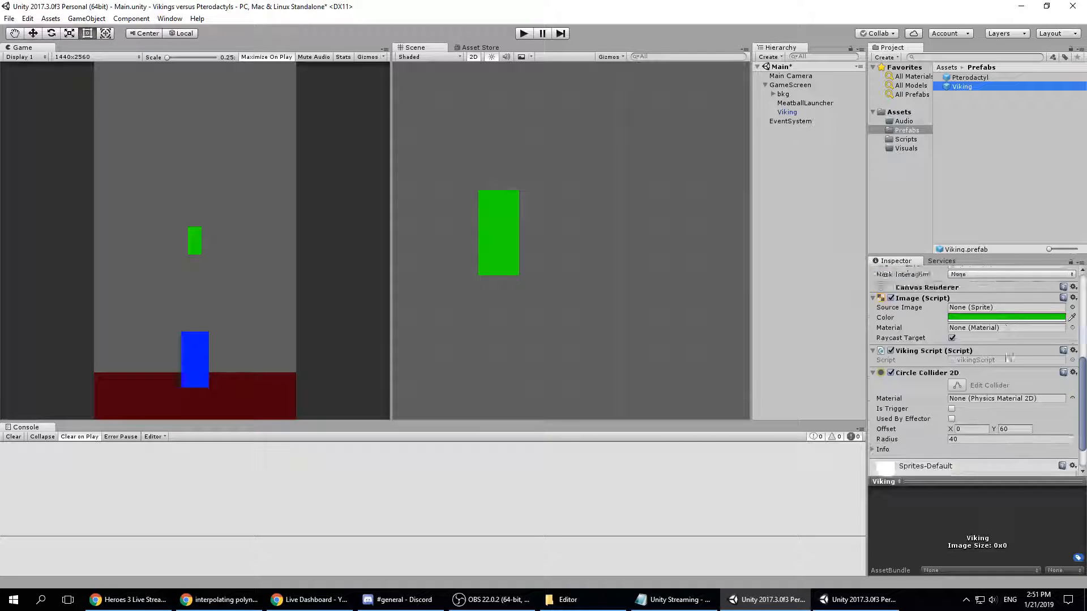
pyautogui.scroll(8, 1013, 434)
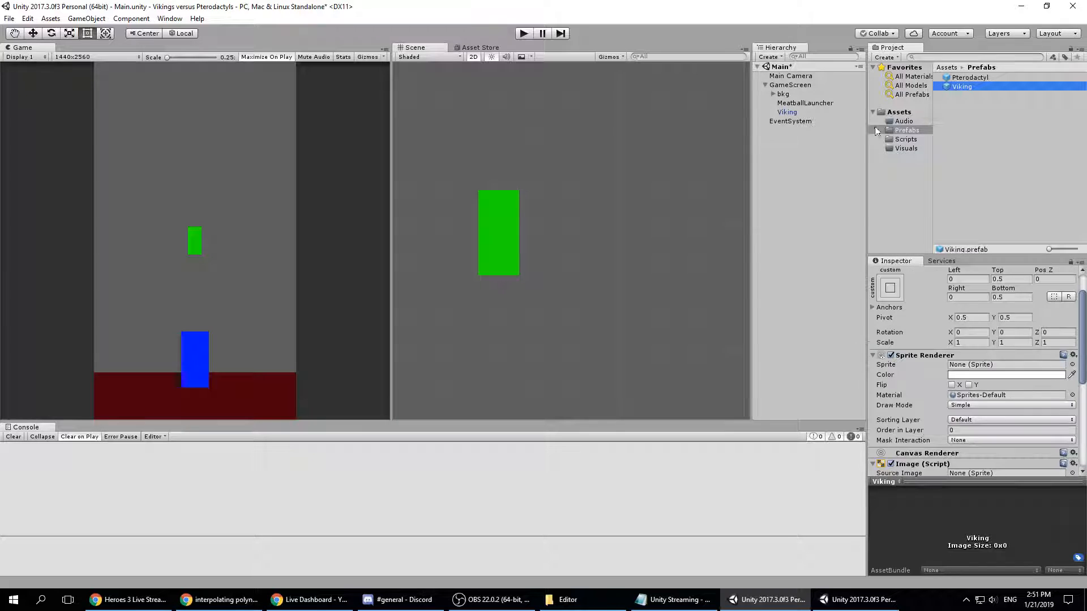
pyautogui.scroll(-8, 968, 389)
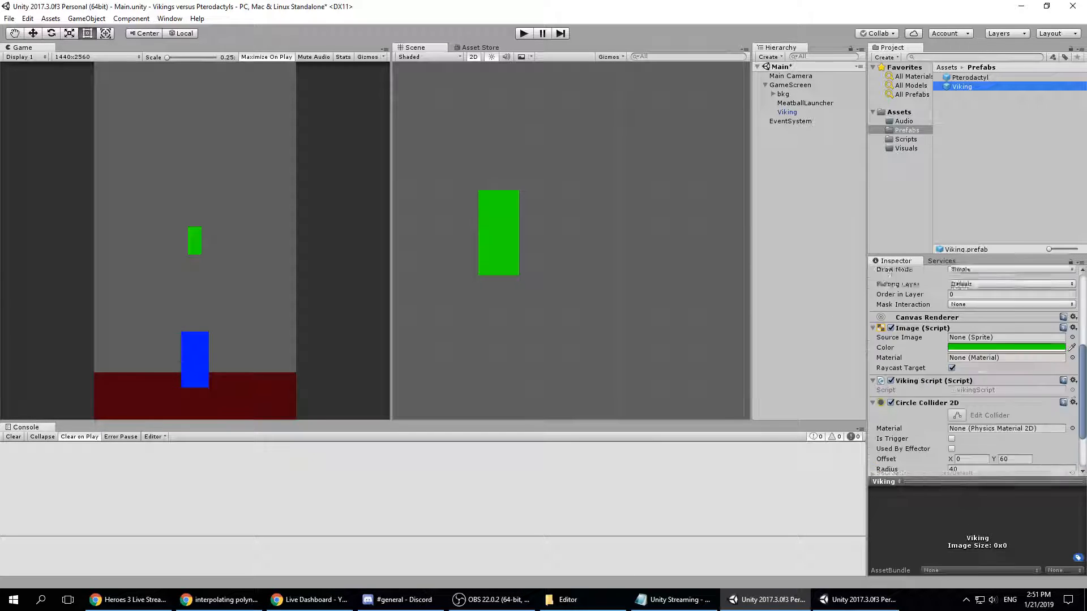
pyautogui.click(952, 371)
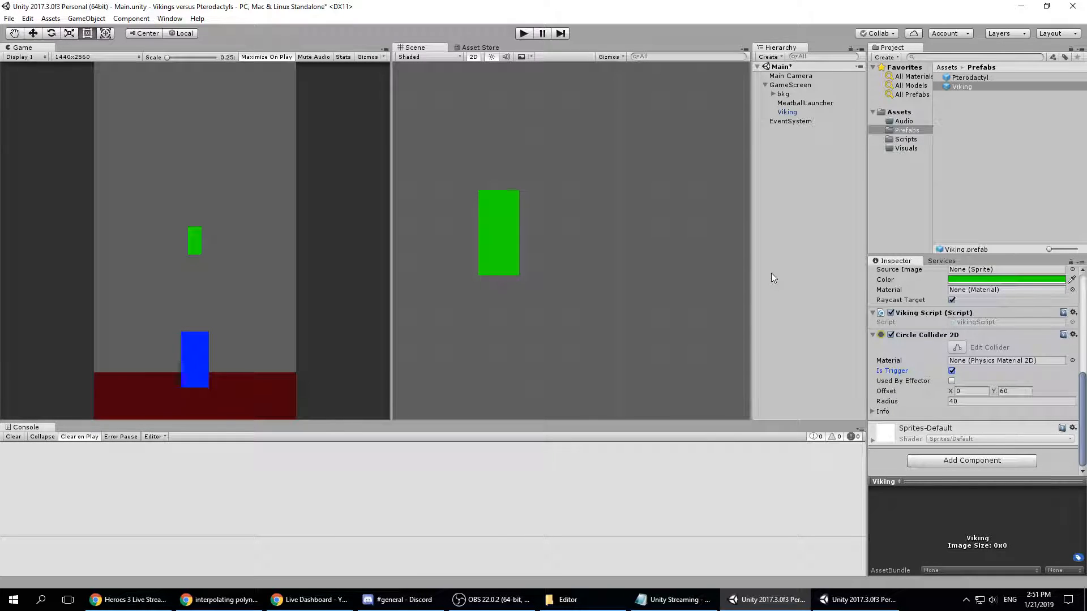
# - Expand bkg in the hierarchy and check the components of its bottom object
pyautogui.click(789, 95)
pyautogui.press('Right')
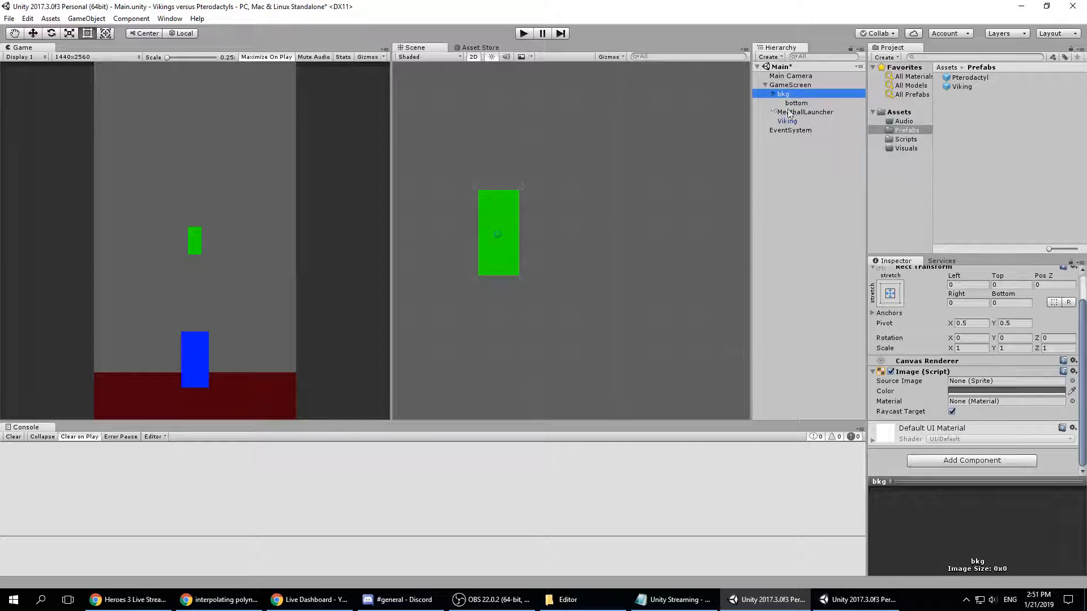
pyautogui.click(799, 103)
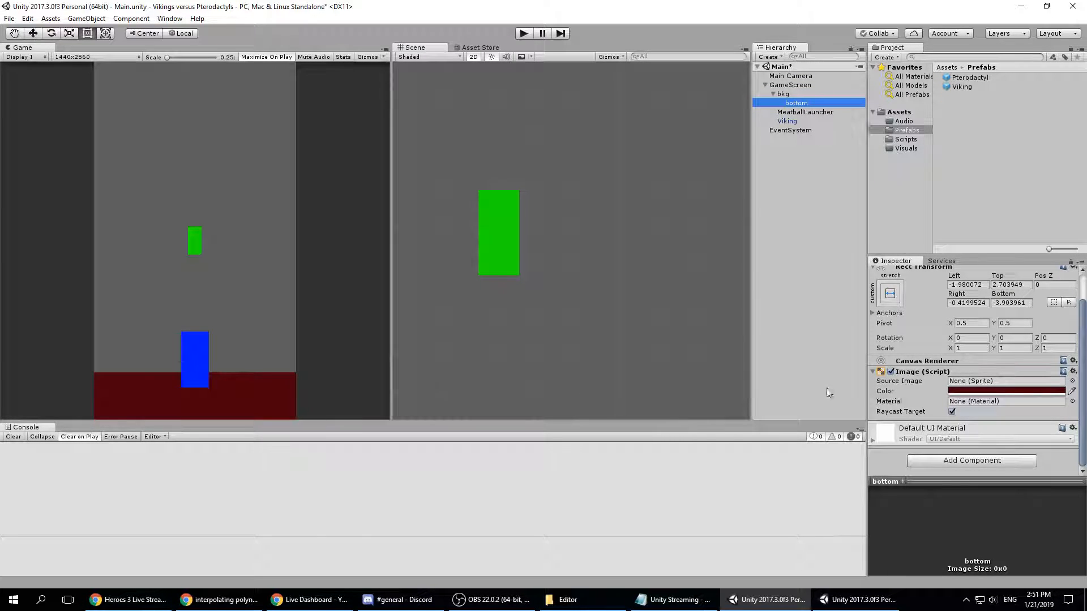
pyautogui.scroll(3, 928, 402)
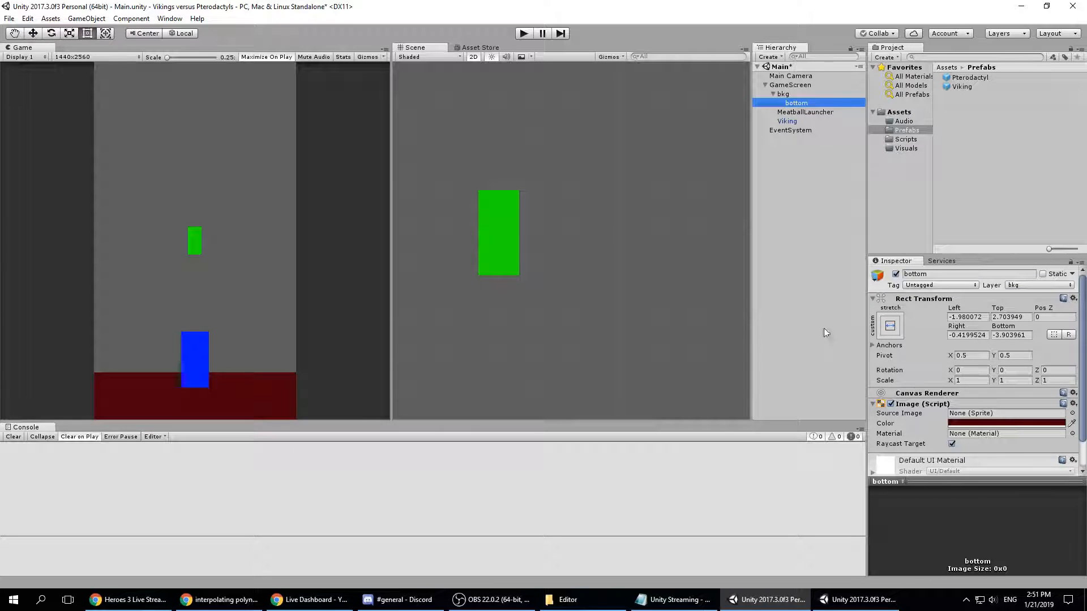
pyautogui.scroll(-2, 678, 335)
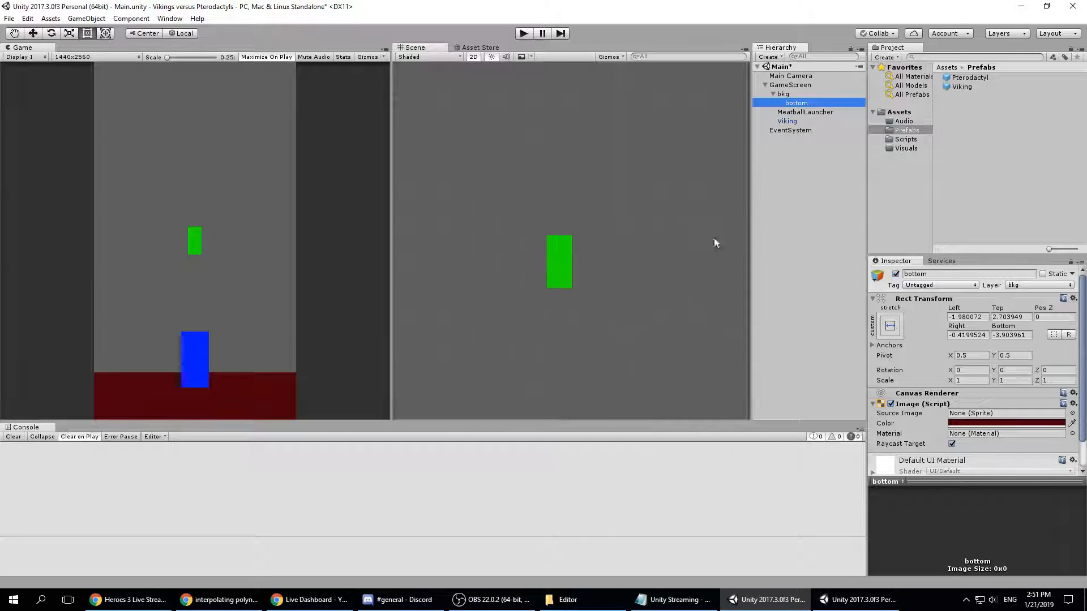
# - Delete the Viking instance from the GameScreen hierarchy and check the Viking prefab's components
pyautogui.click(787, 121)
pyautogui.scroll(-10, 976, 387)
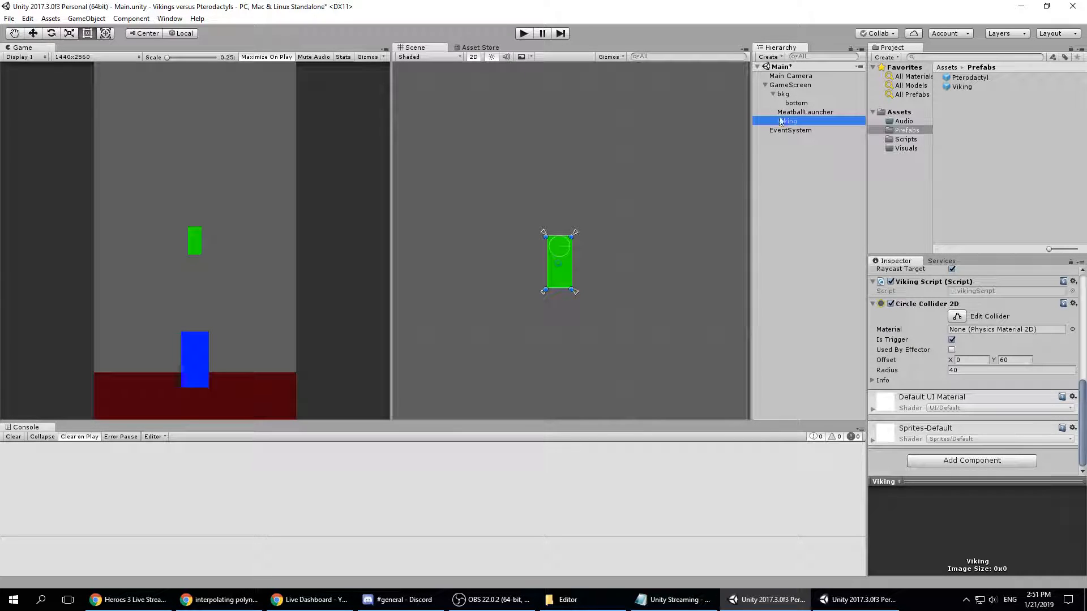
pyautogui.press('Delete')
pyautogui.click(961, 86)
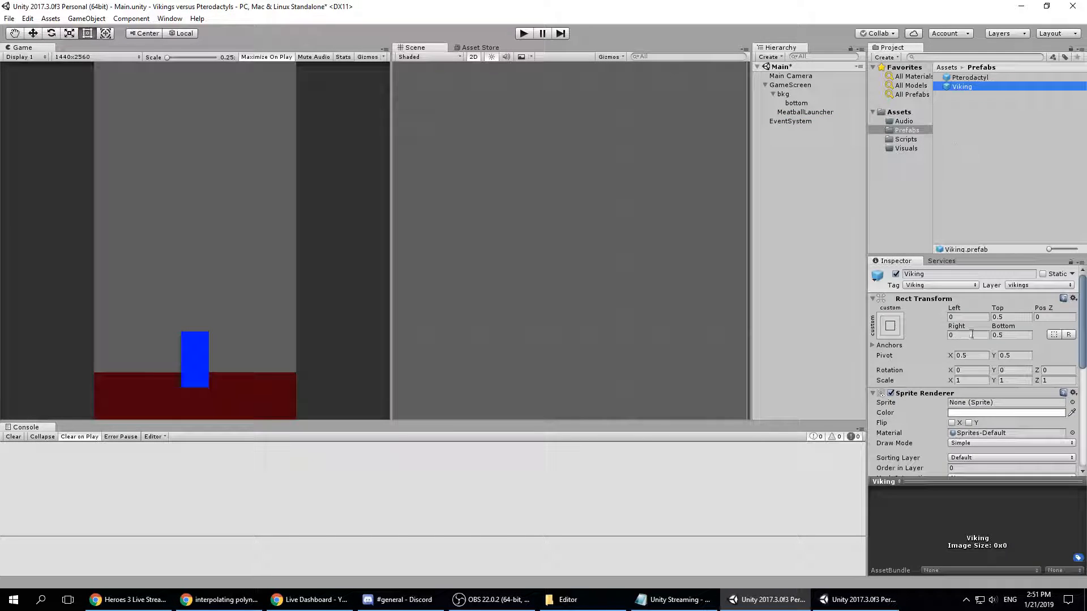
pyautogui.scroll(-10, 970, 423)
pyautogui.scroll(10, 962, 413)
# - Change the anchors of bkg's bottom object to the middle center preset
pyautogui.click(789, 102)
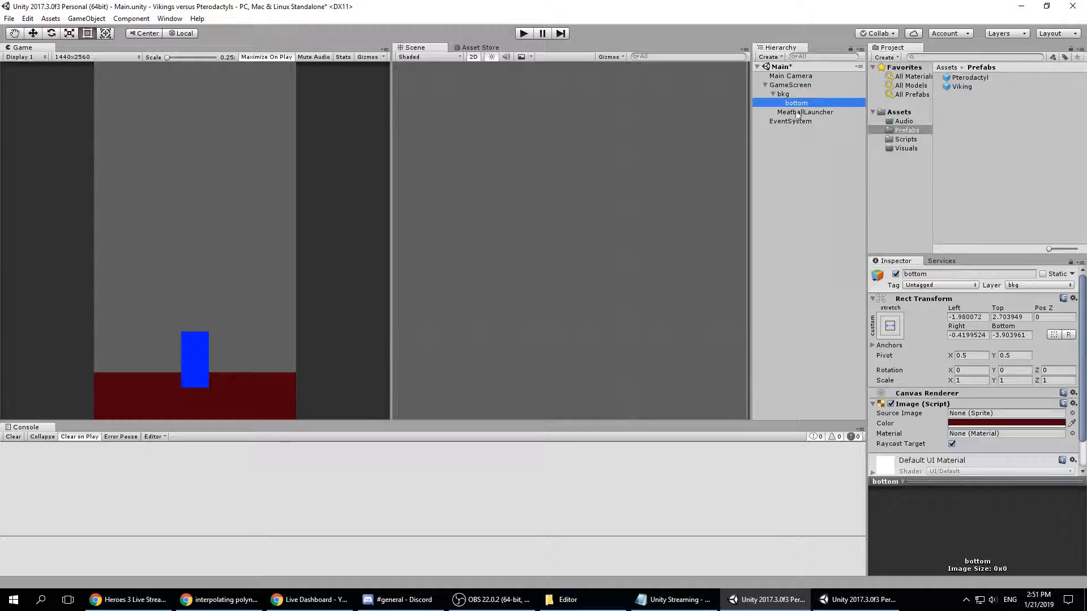
pyautogui.scroll(-2, 962, 407)
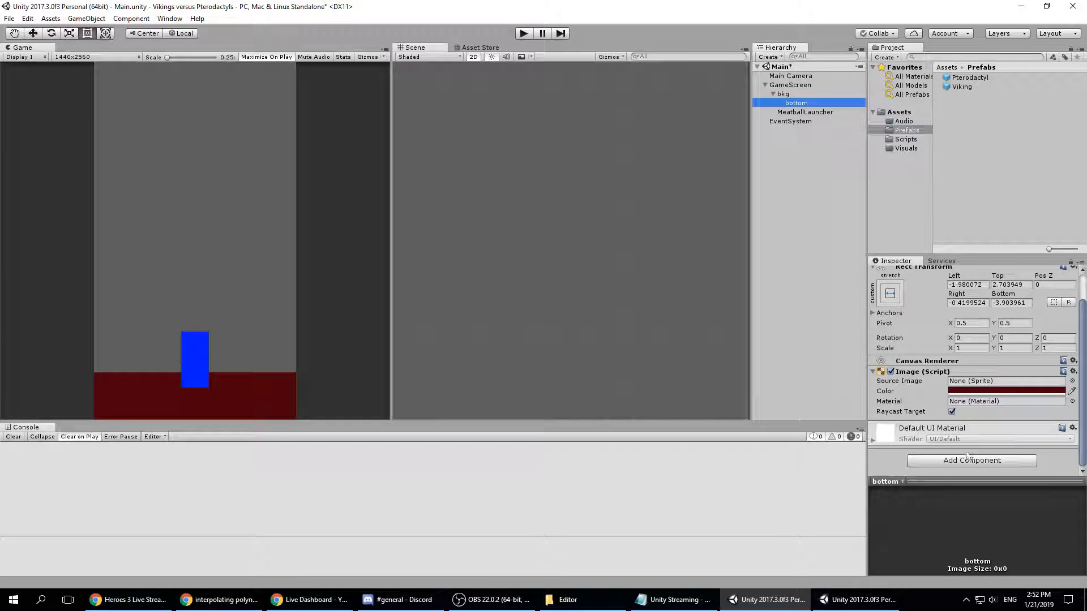
pyautogui.scroll(2, 962, 399)
pyautogui.click(897, 329)
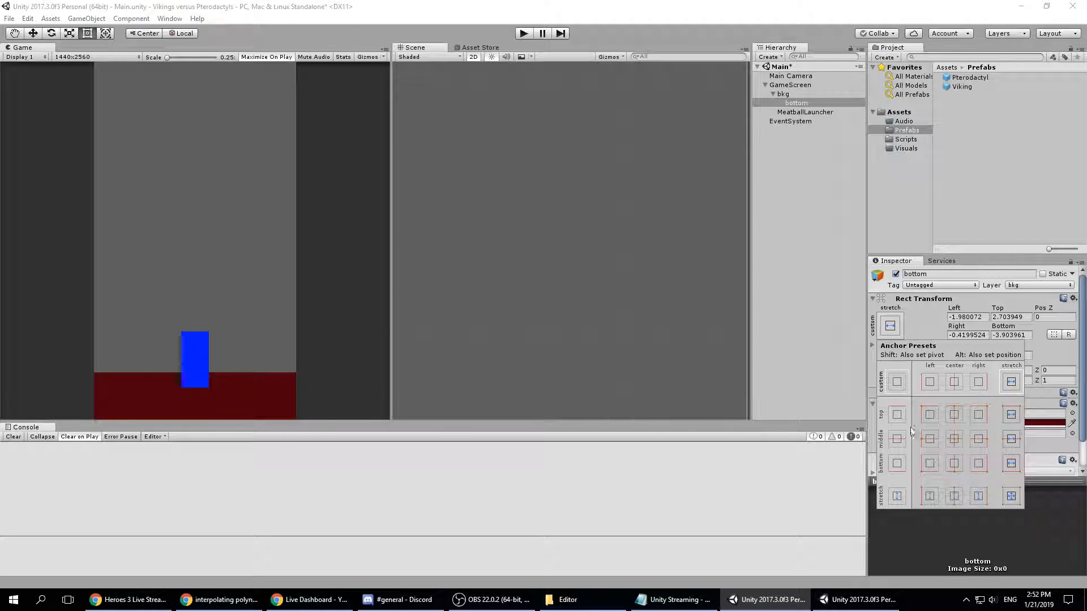
pyautogui.click(955, 439)
pyautogui.click(665, 371)
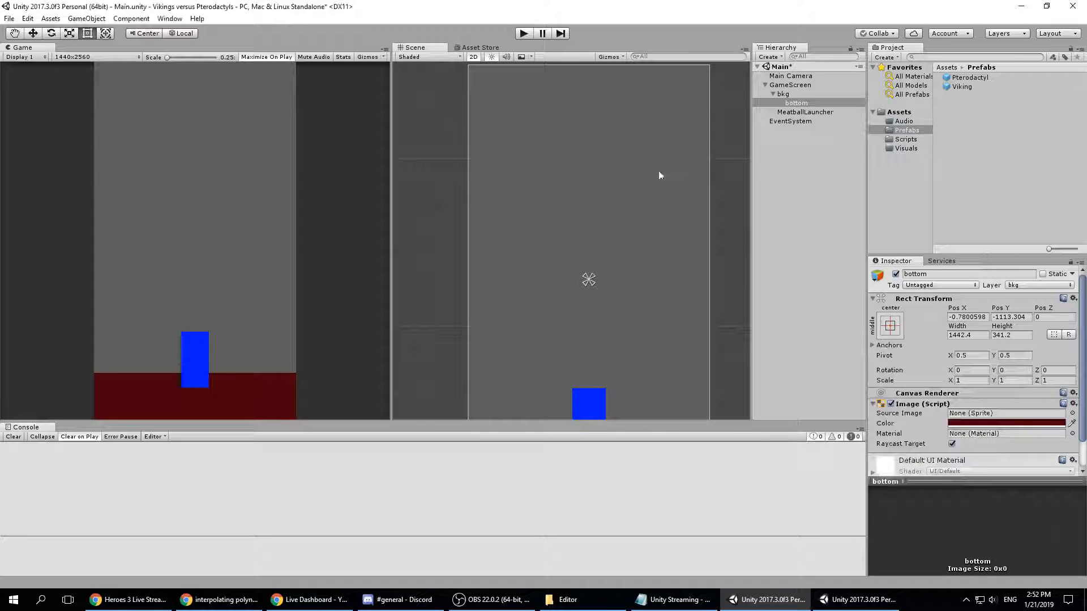
pyautogui.moveTo(700, 316); pyautogui.dragTo(689, 157, button='middle')
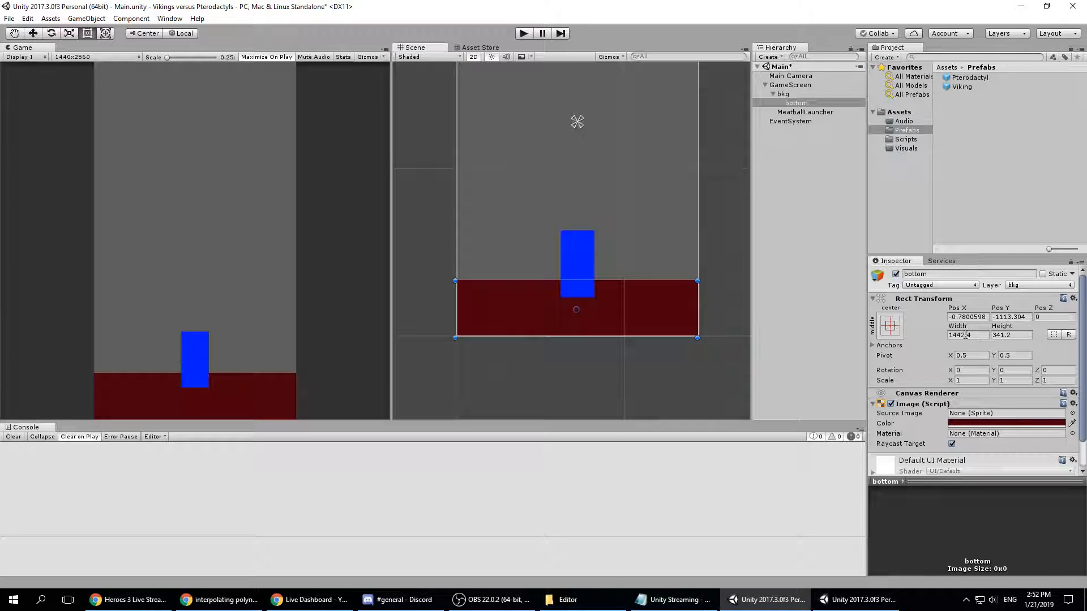
# - Try a width of 1440 and a height of 320 for the bottom object, and undo the size and anchor changes
pyautogui.moveTo(961, 335); pyautogui.dragTo(990, 338)
pyautogui.write('0')
pyautogui.press('Return')
pyautogui.moveTo(998, 335); pyautogui.dragTo(1029, 340)
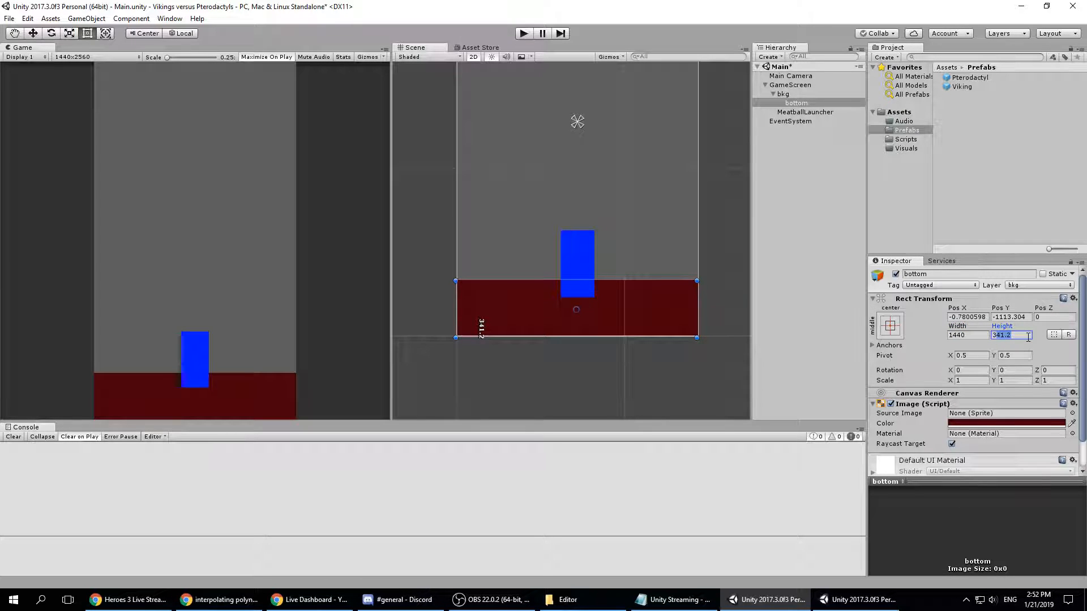
pyautogui.write('320')
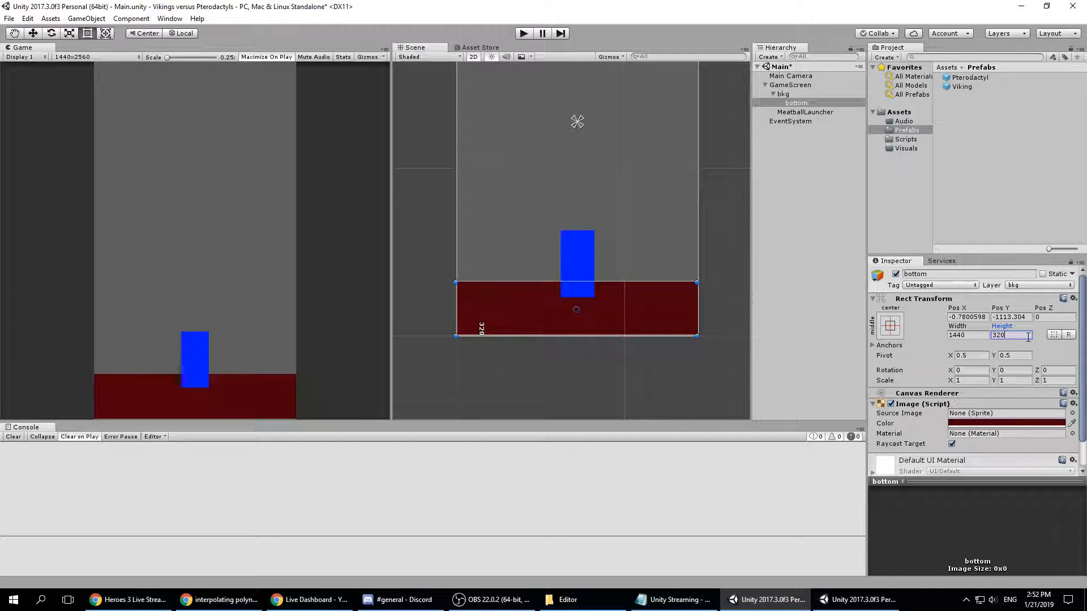
pyautogui.press('Return')
pyautogui.hotkey('ctrl', 'z')
pyautogui.hotkey('ctrl', 'z')
pyautogui.hotkey('ctrl', 'z')
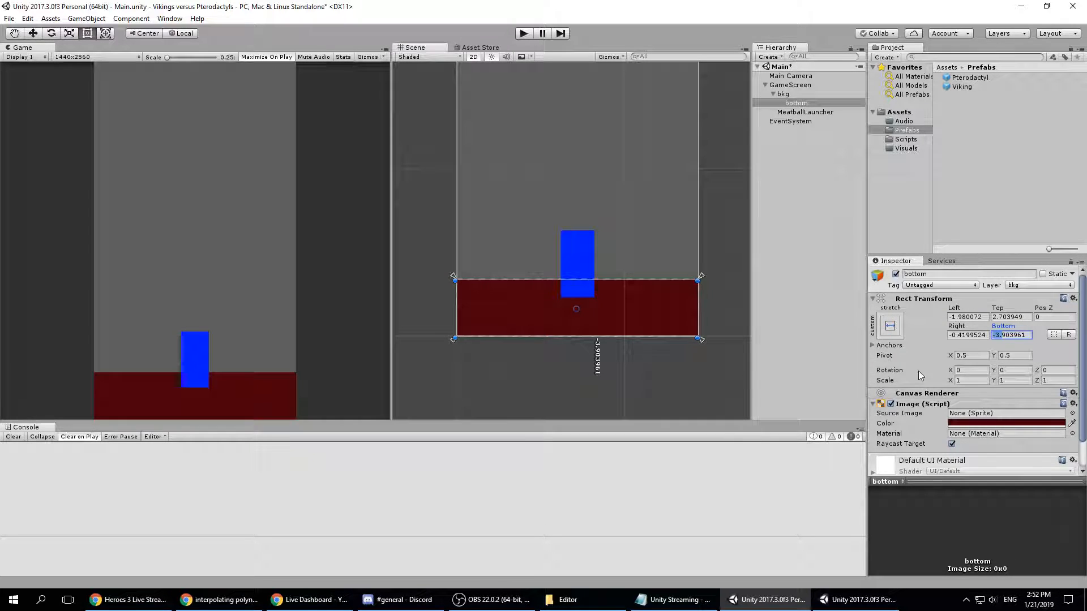
# - Add a Box Collider 2D to the bottom object and set its edge radius to 10
pyautogui.scroll(-3, 985, 361)
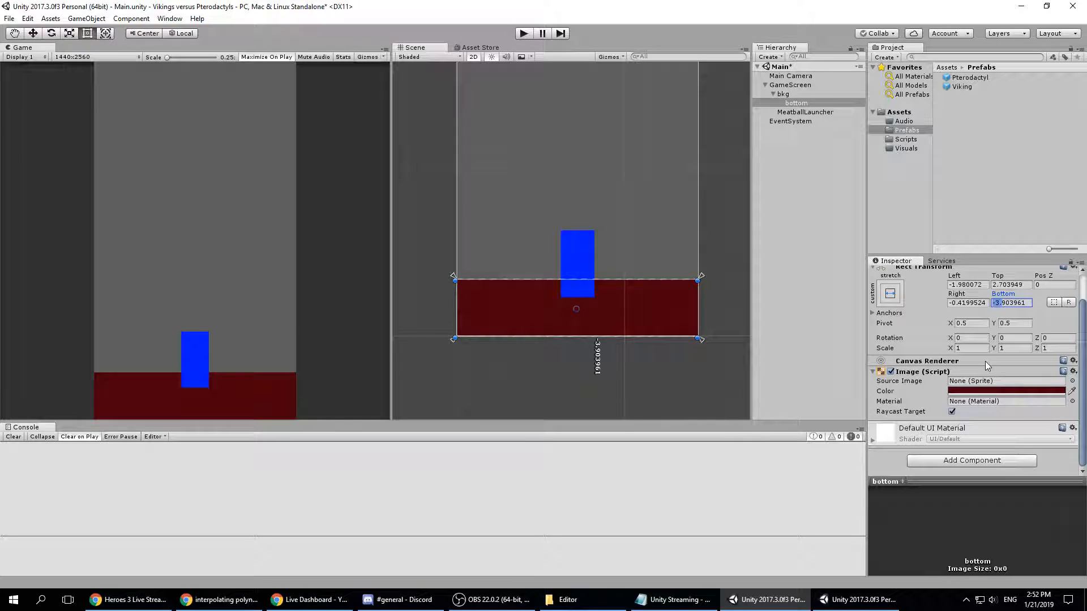
pyautogui.click(966, 461)
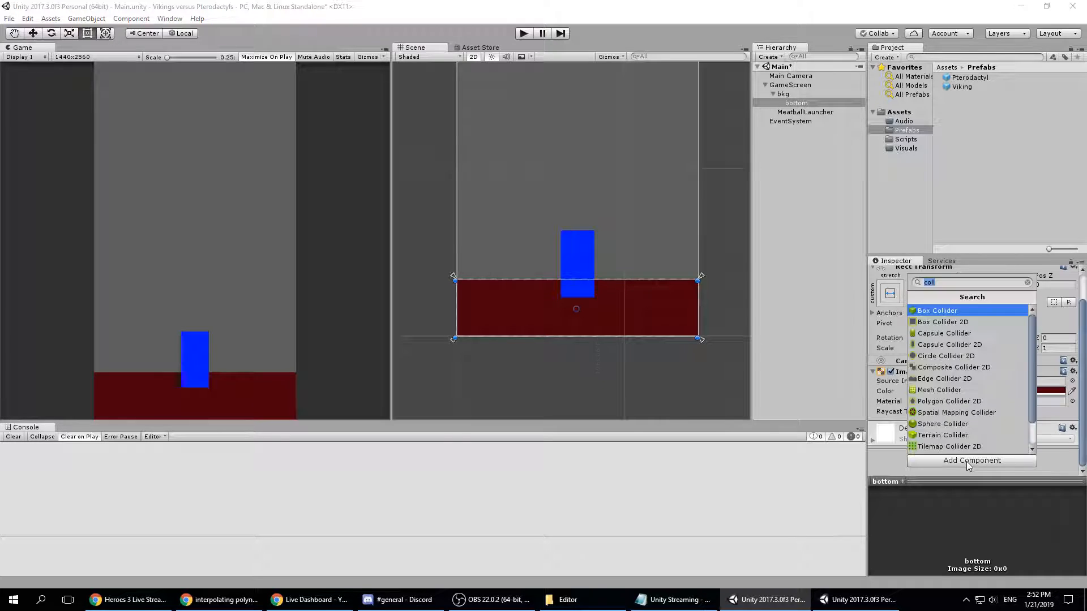
pyautogui.click(963, 321)
pyautogui.scroll(-5, 974, 414)
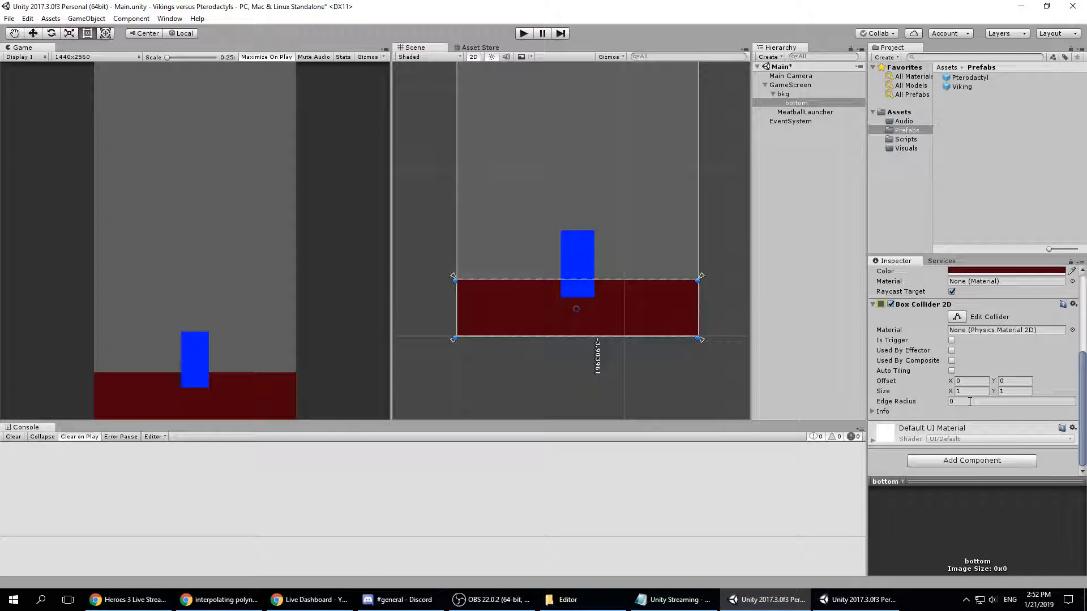
pyautogui.click(964, 399)
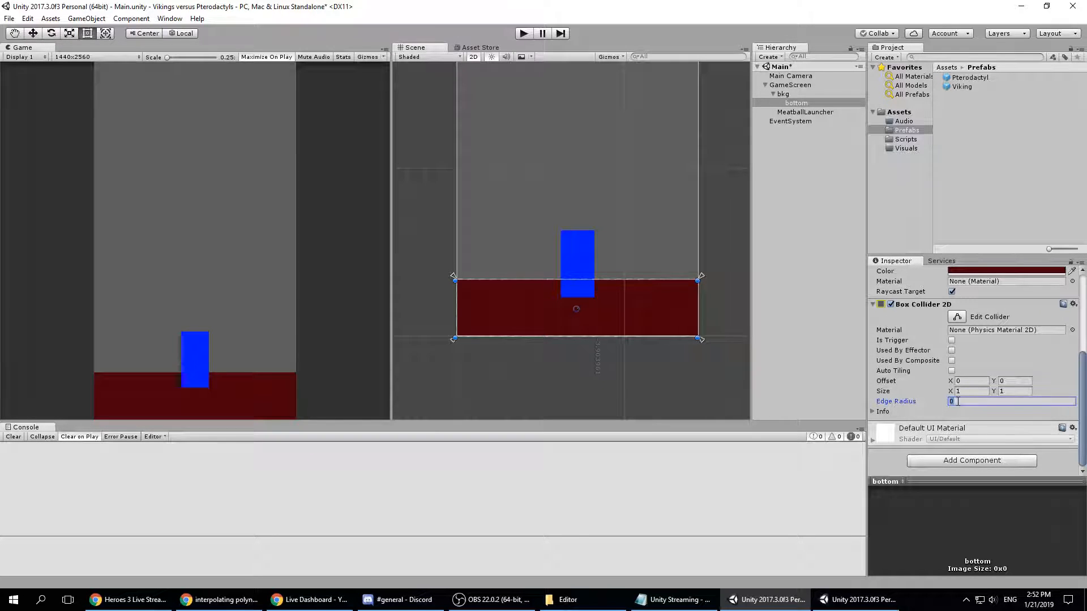
pyautogui.write('10')
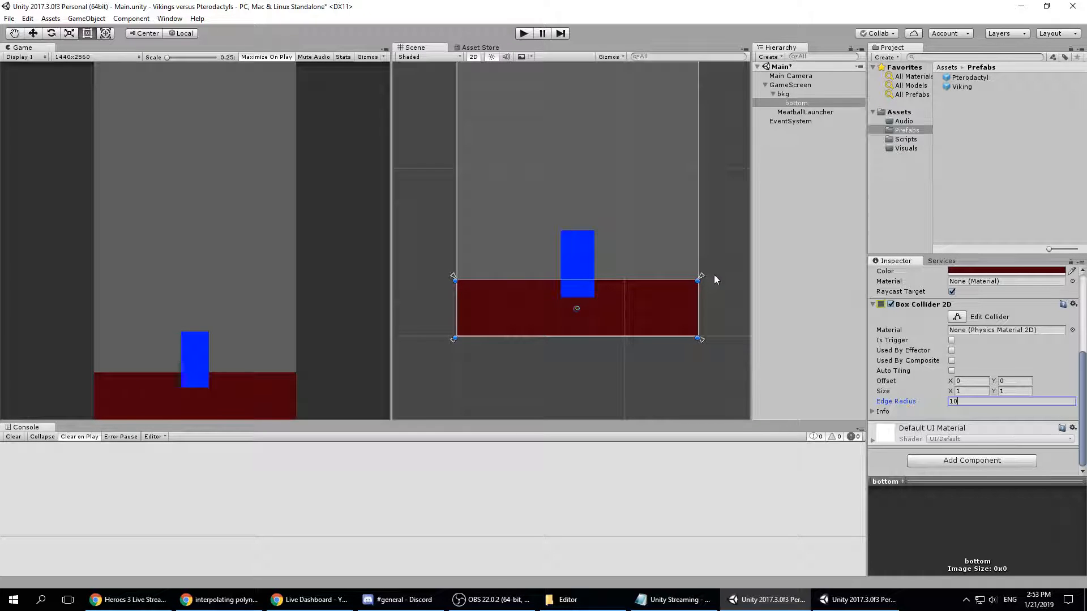
# - Move the balista layer name from User Layer 9 to User Layer 13 in the project's layer settings
pyautogui.scroll(5, 1043, 346)
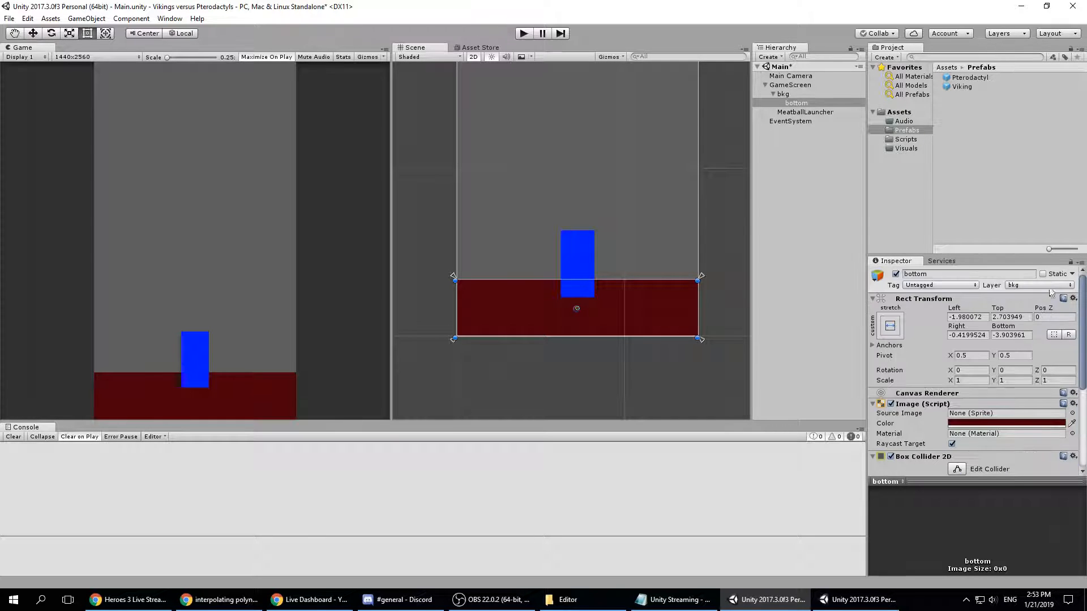
pyautogui.click(1041, 285)
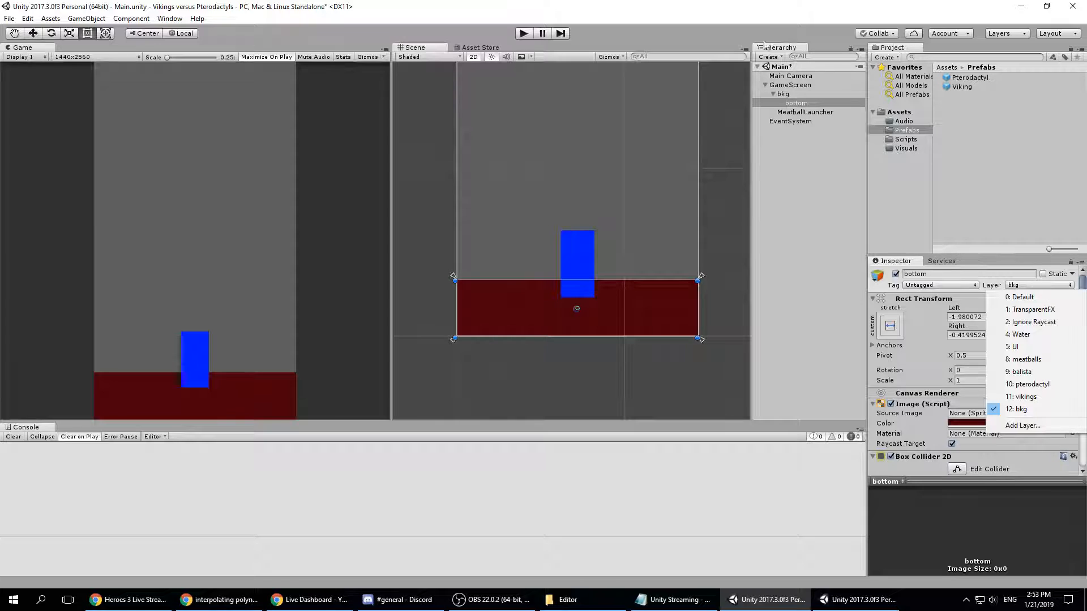
pyautogui.click(1046, 426)
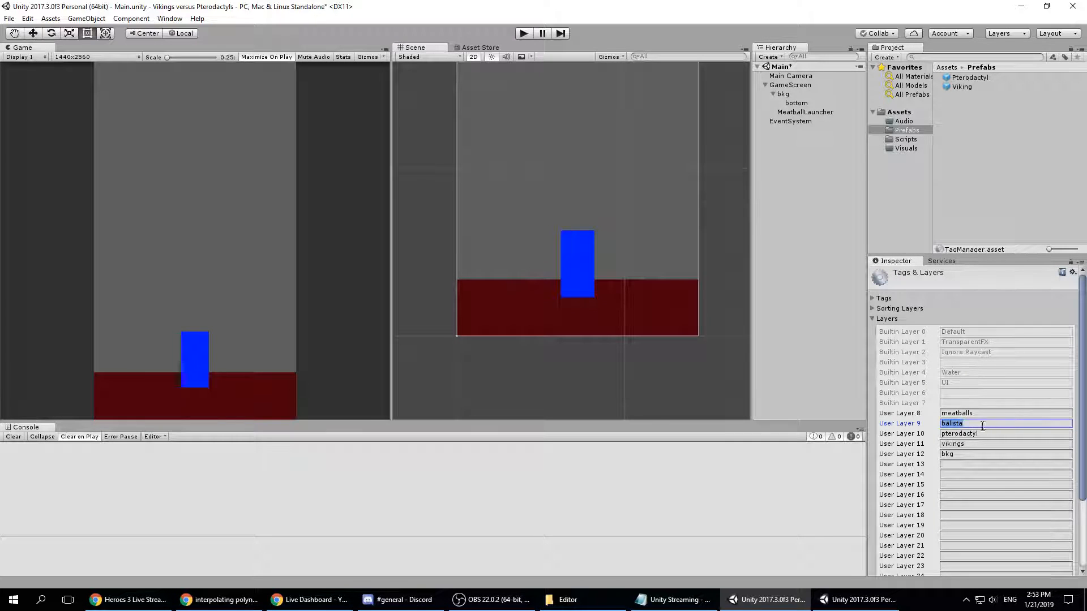
pyautogui.click(914, 424)
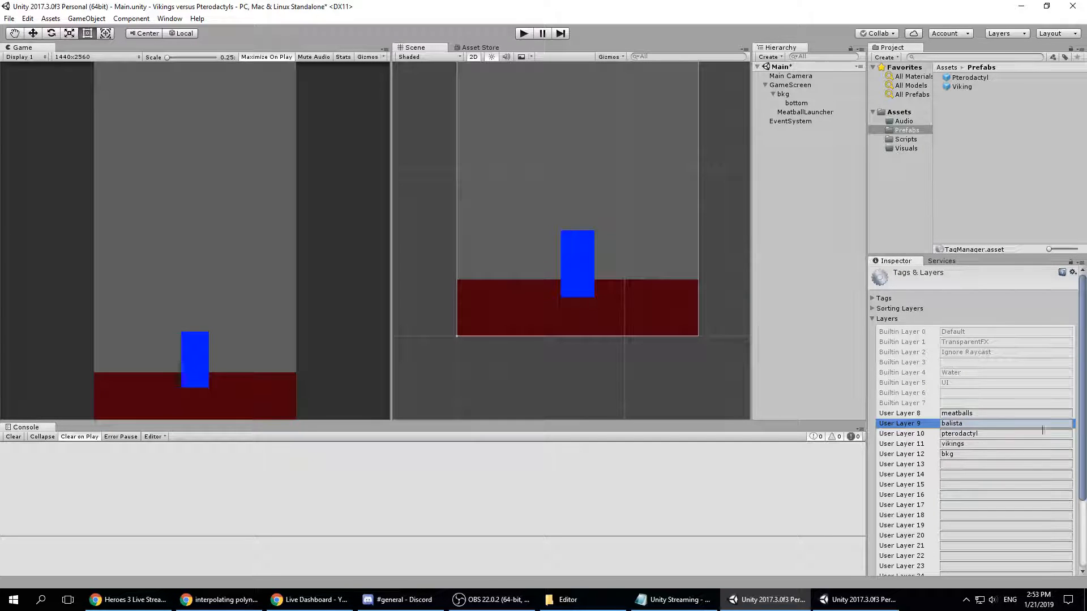
pyautogui.click(1011, 425)
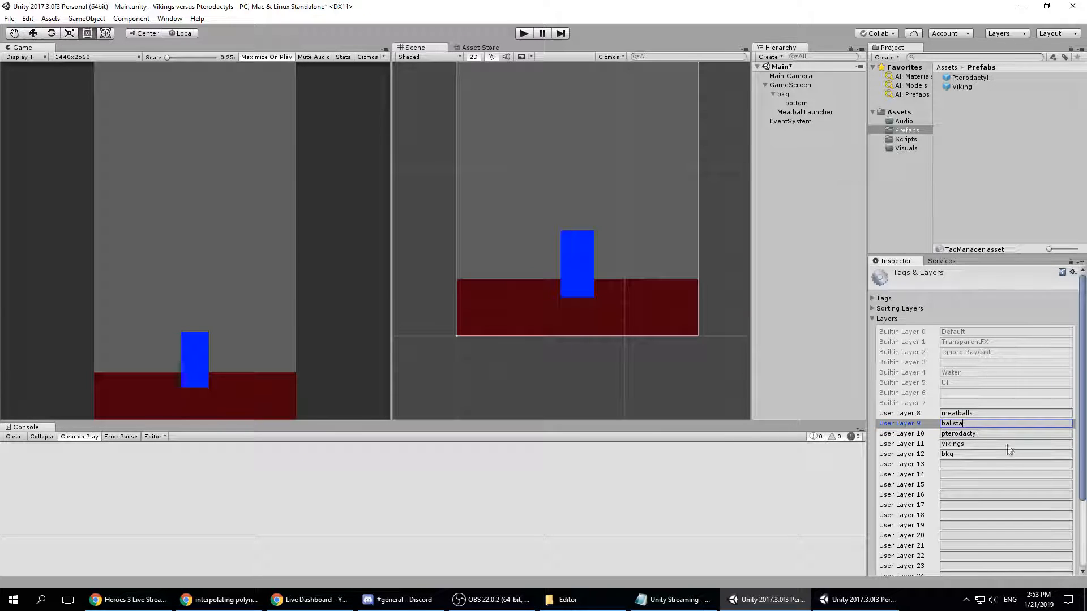
pyautogui.hotkey('ctrl', 'x')
pyautogui.click(973, 464)
pyautogui.hotkey('ctrl', 'v')
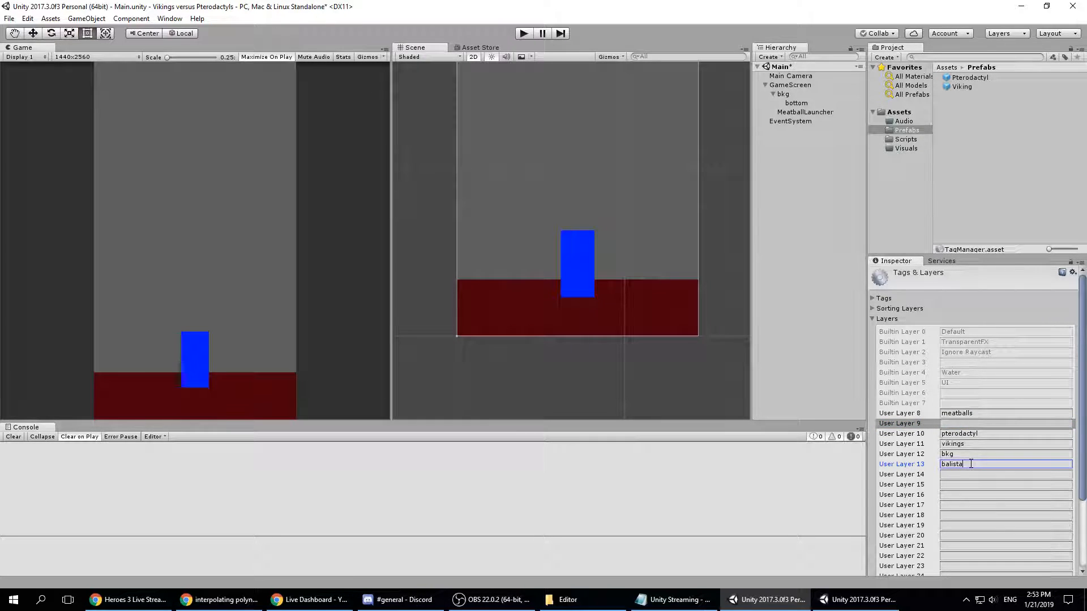
# - Name User Layer 19 bkg, clear the name of User Layer 12, and save the scene
pyautogui.click(966, 526)
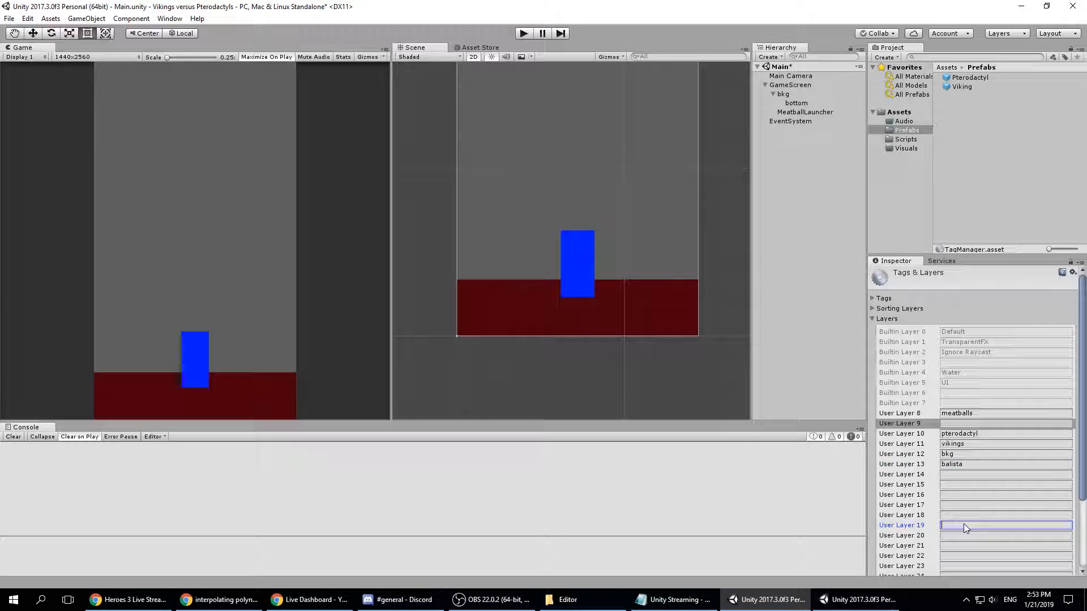
pyautogui.write('bkg')
pyautogui.press('Return')
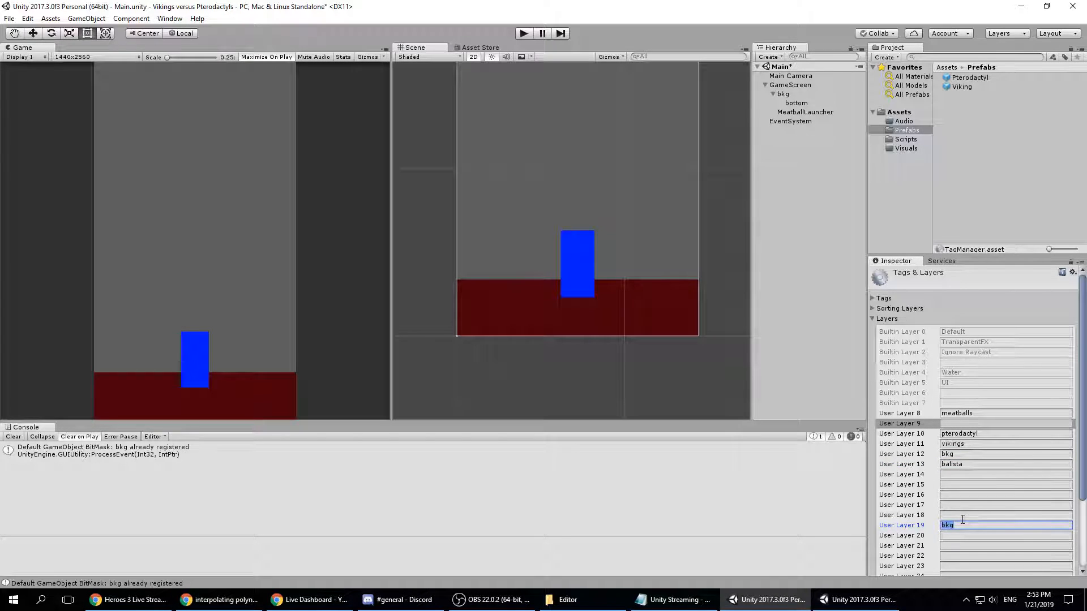
pyautogui.click(980, 454)
pyautogui.press('BackSpace')
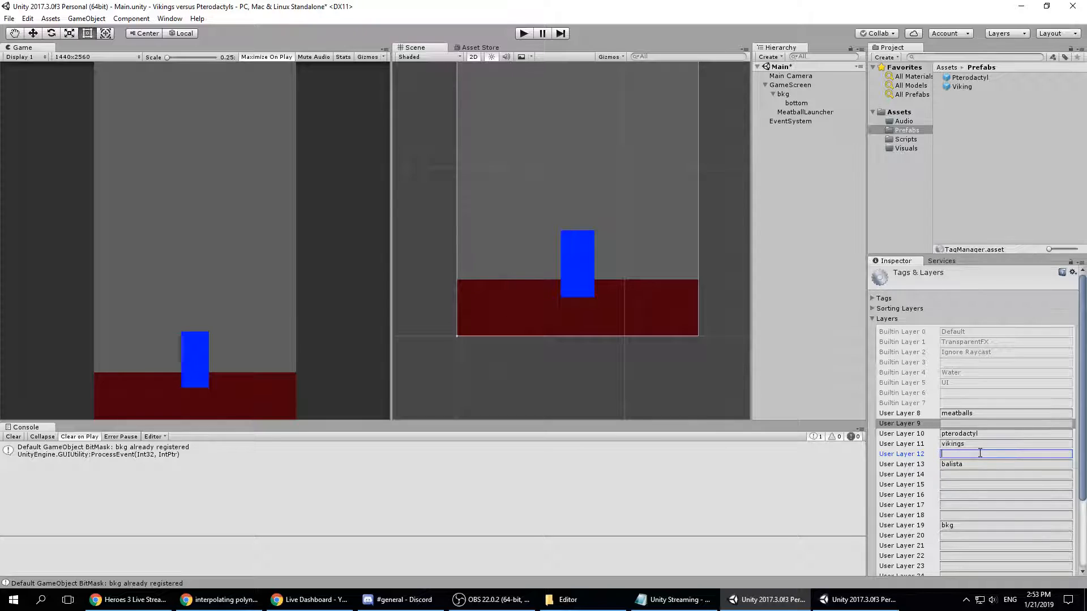
pyautogui.hotkey('ctrl', 's')
# - Assign the bkg object and its child objects to the bkg layer
pyautogui.click(784, 94)
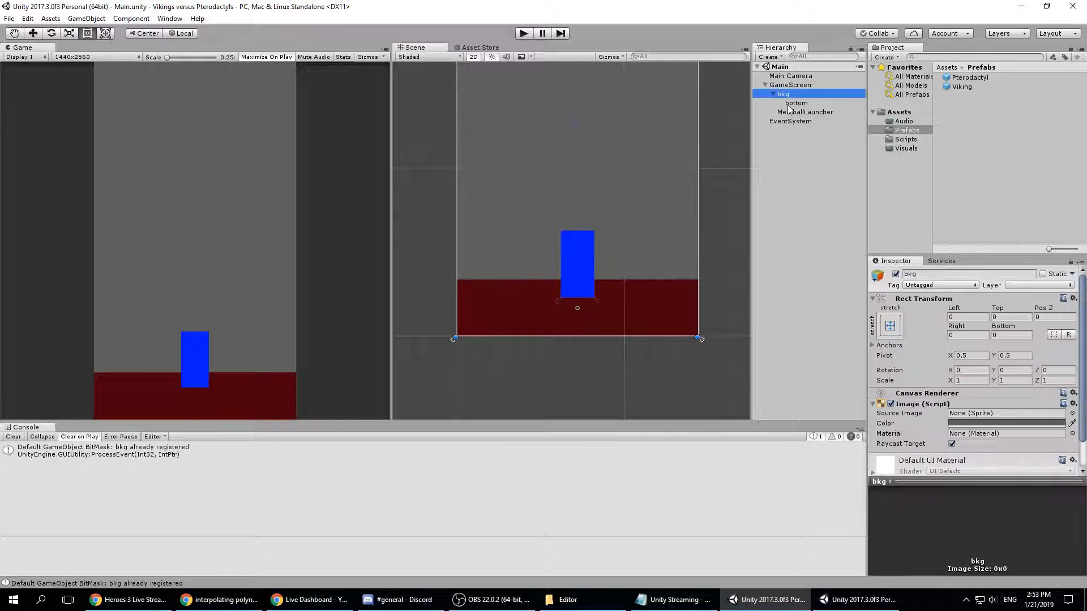
pyautogui.click(1039, 285)
pyautogui.click(1027, 413)
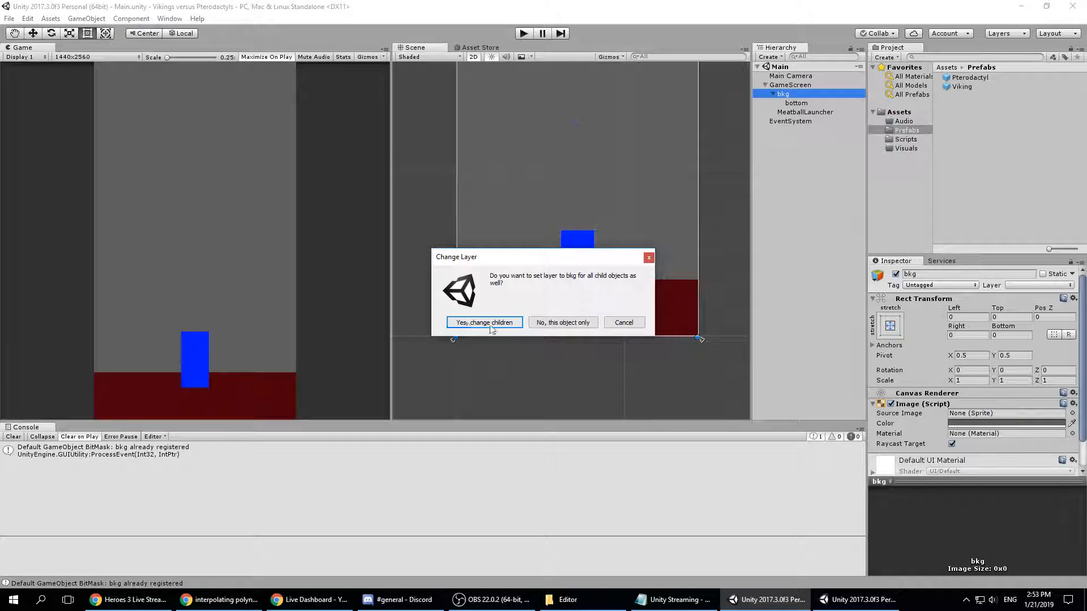
pyautogui.click(510, 323)
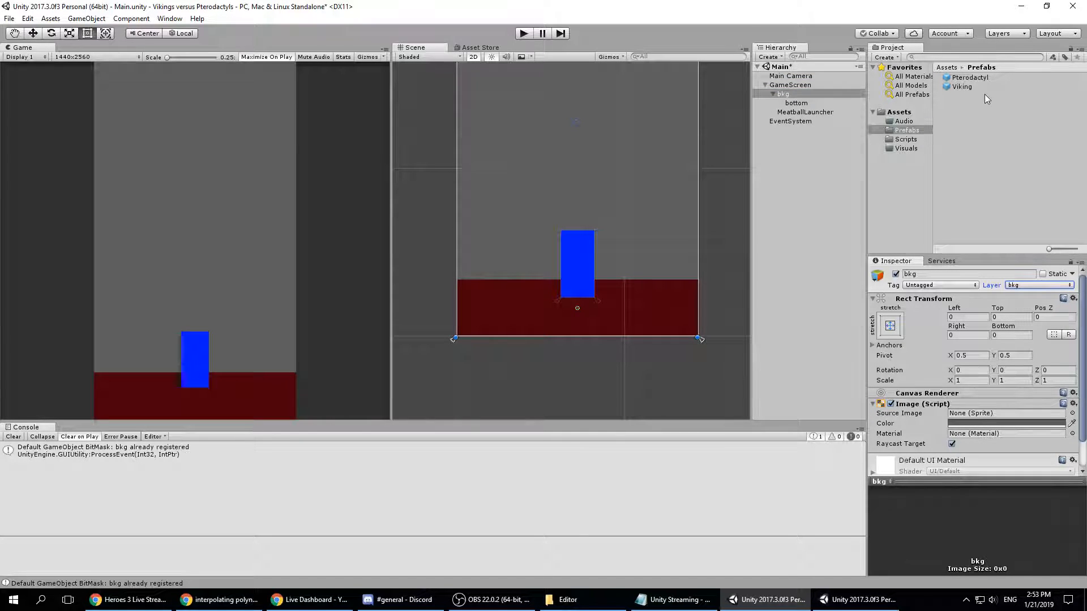
# - Assign the MeatballLauncher object to the balista layer
pyautogui.click(965, 86)
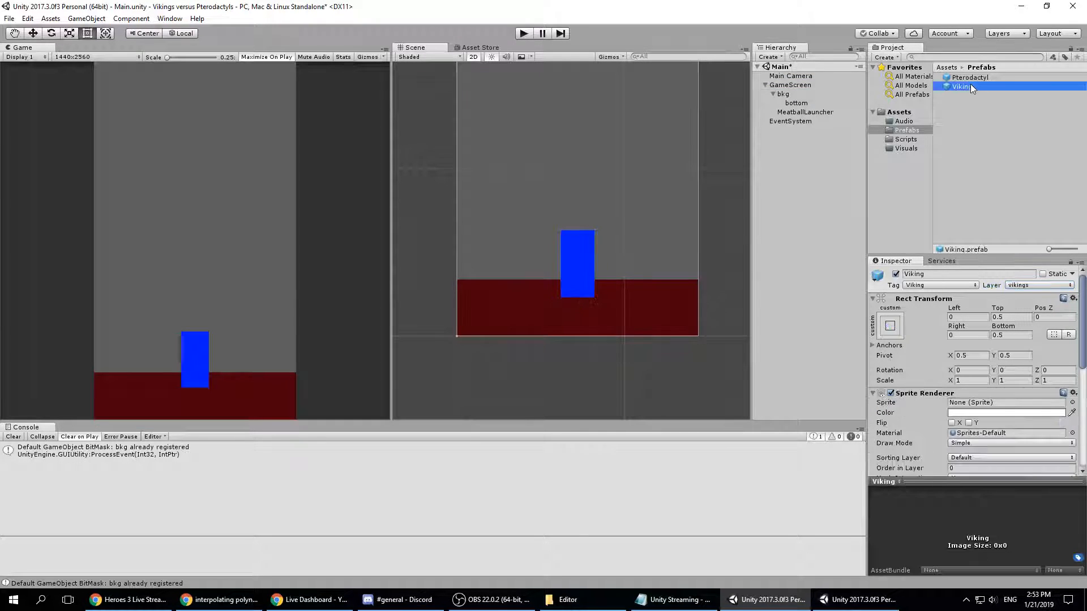
pyautogui.click(805, 112)
pyautogui.click(1040, 285)
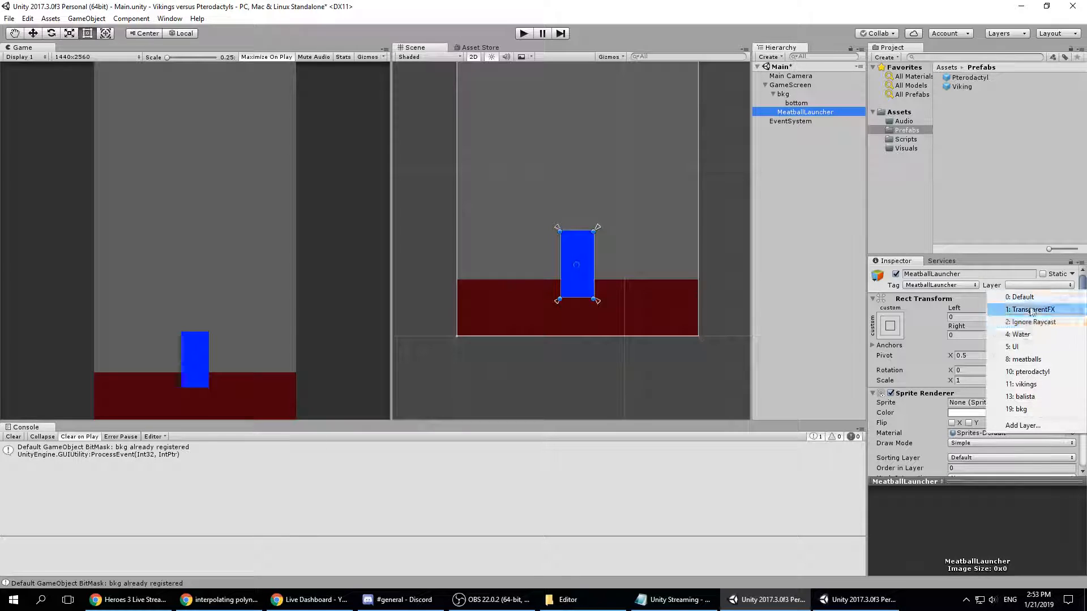
pyautogui.click(1033, 397)
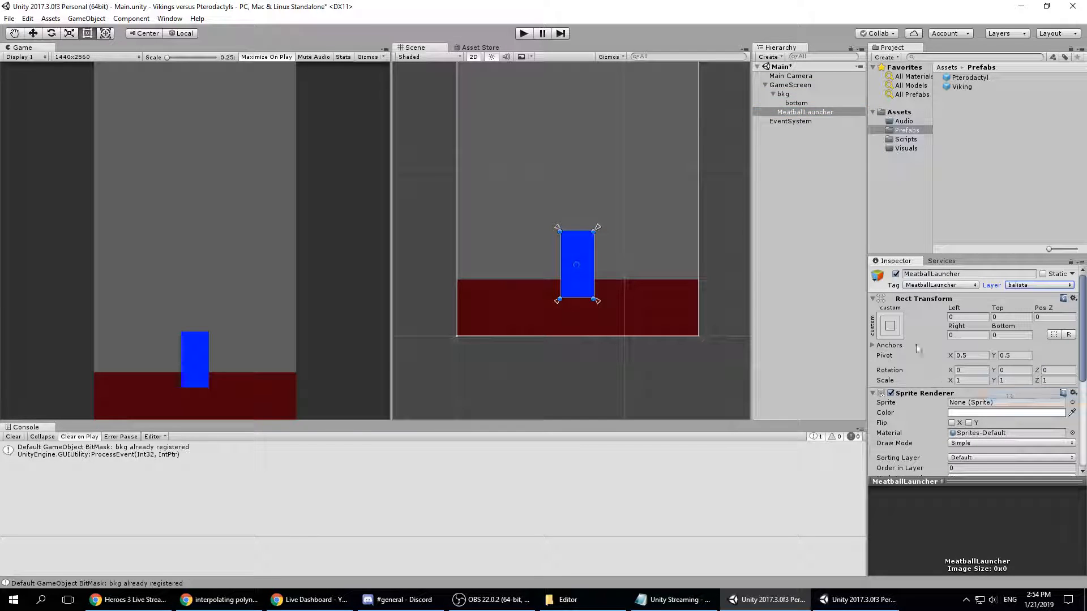
# - Set the X size of the bottom object's Box Collider 2D to 1440
pyautogui.click(795, 103)
pyautogui.scroll(-3, 1001, 379)
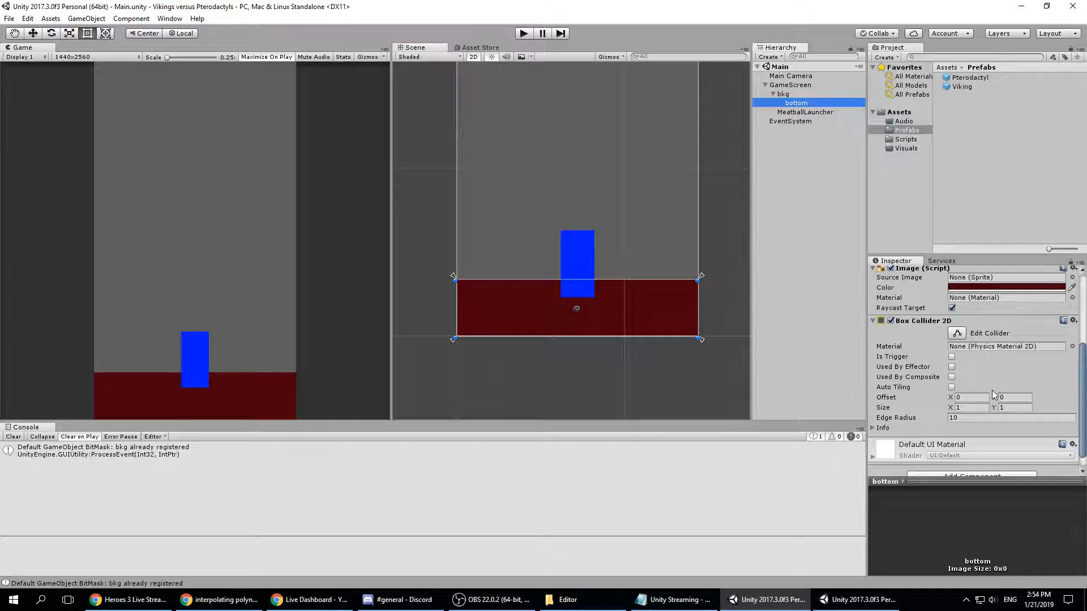
pyautogui.scroll(-2, 999, 390)
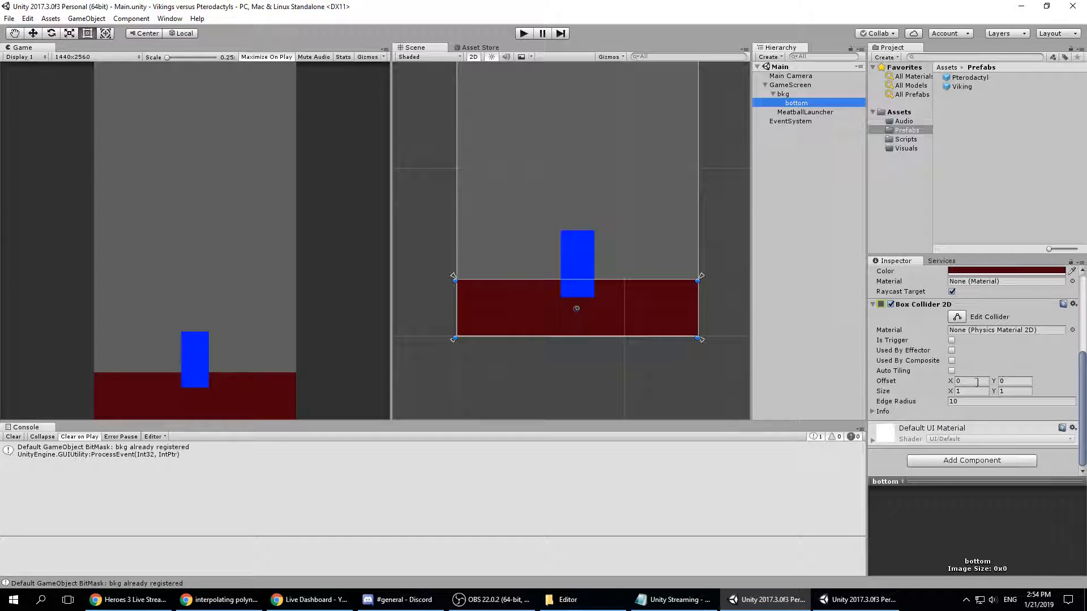
pyautogui.scroll(2, 970, 391)
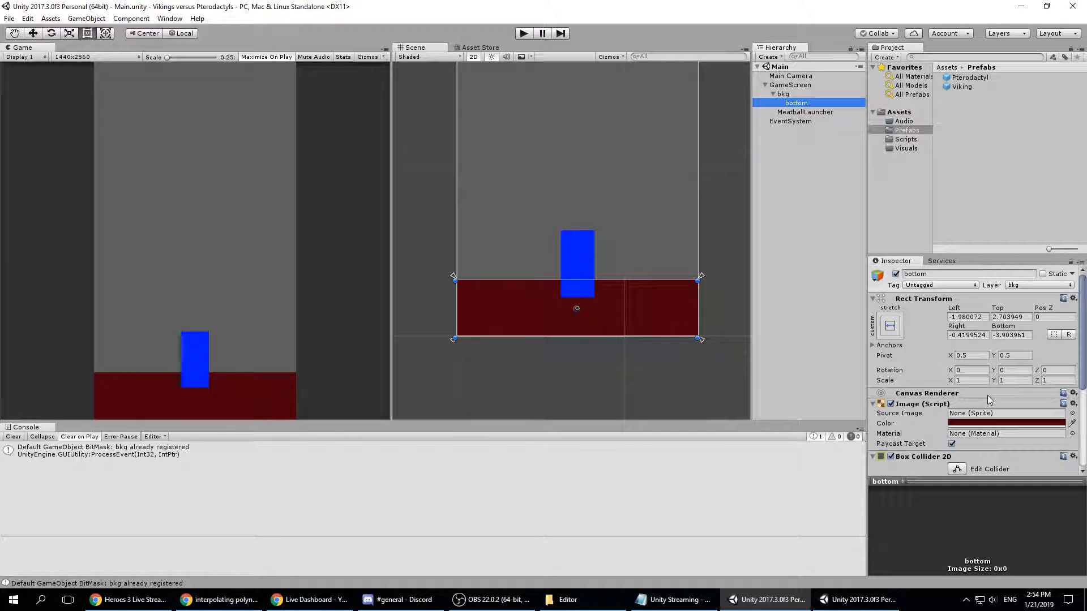
pyautogui.scroll(-2, 969, 391)
pyautogui.click(975, 391)
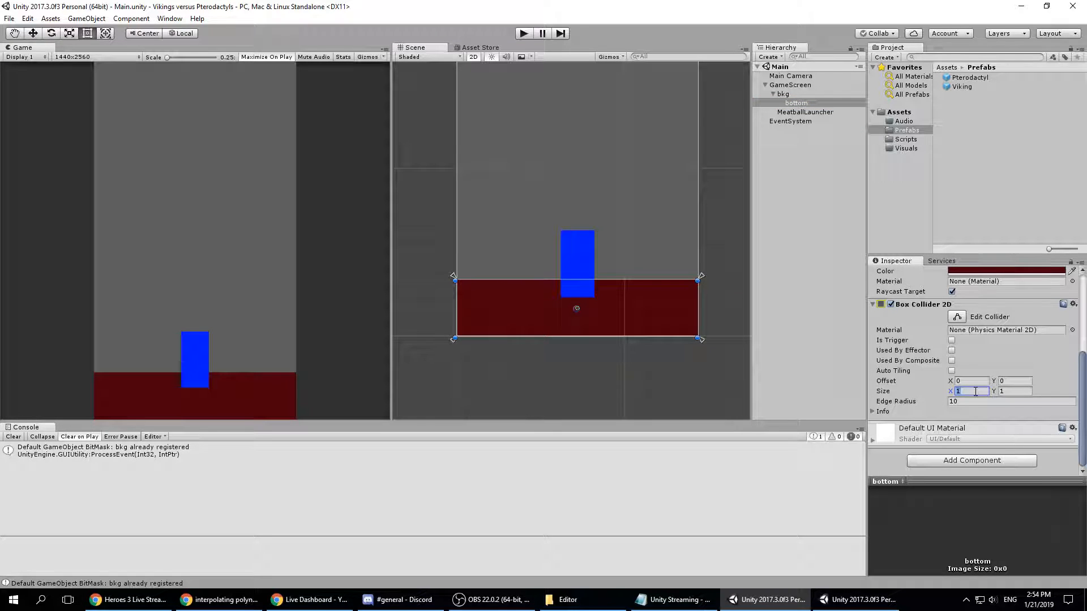
pyautogui.write('1440')
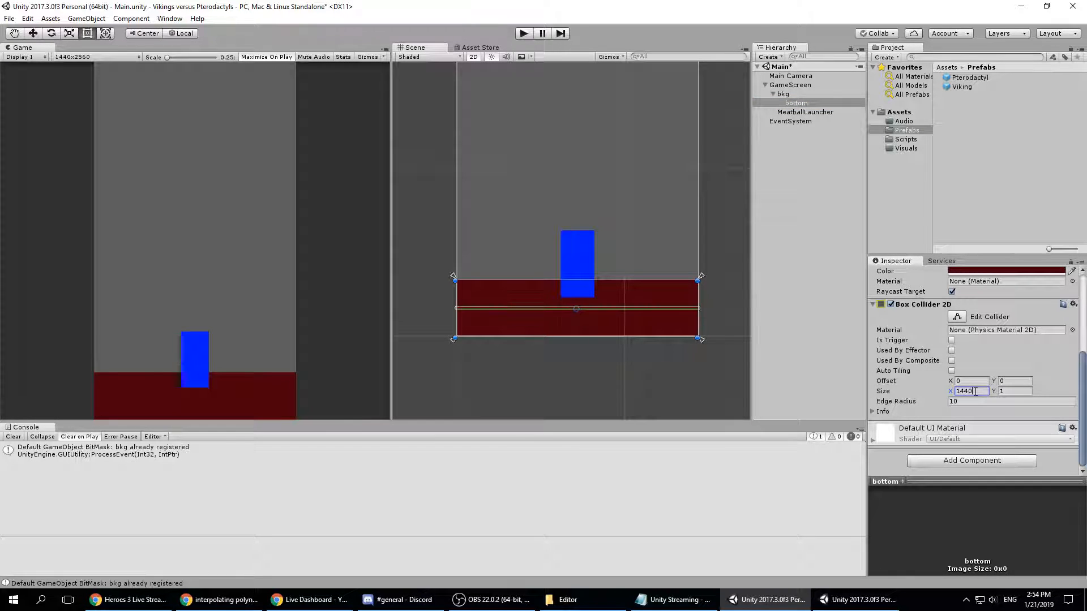
# - Try 300 and 280 for the Y size of the bottom object's box collider, and settle on 270
pyautogui.click(1011, 391)
pyautogui.write('300')
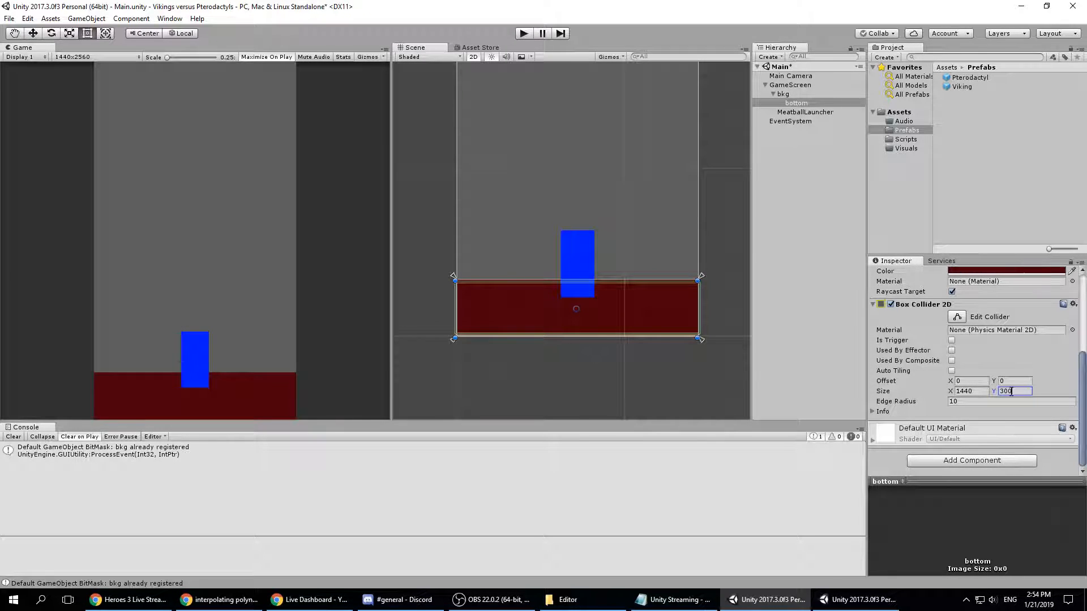
pyautogui.press('BackSpace')
pyautogui.press('BackSpace')
pyautogui.press('BackSpace')
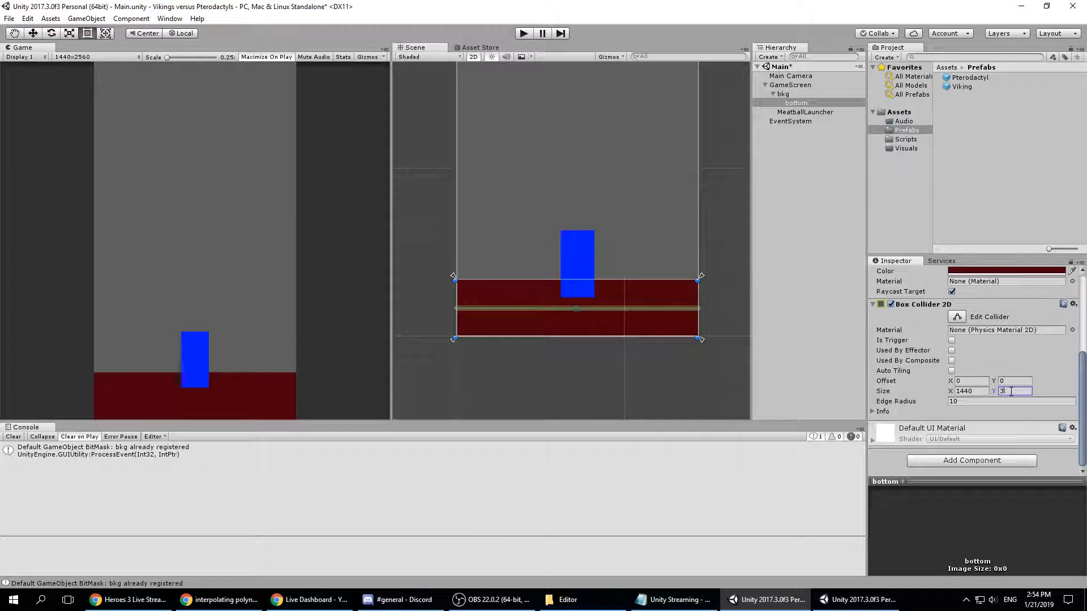
pyautogui.write('280')
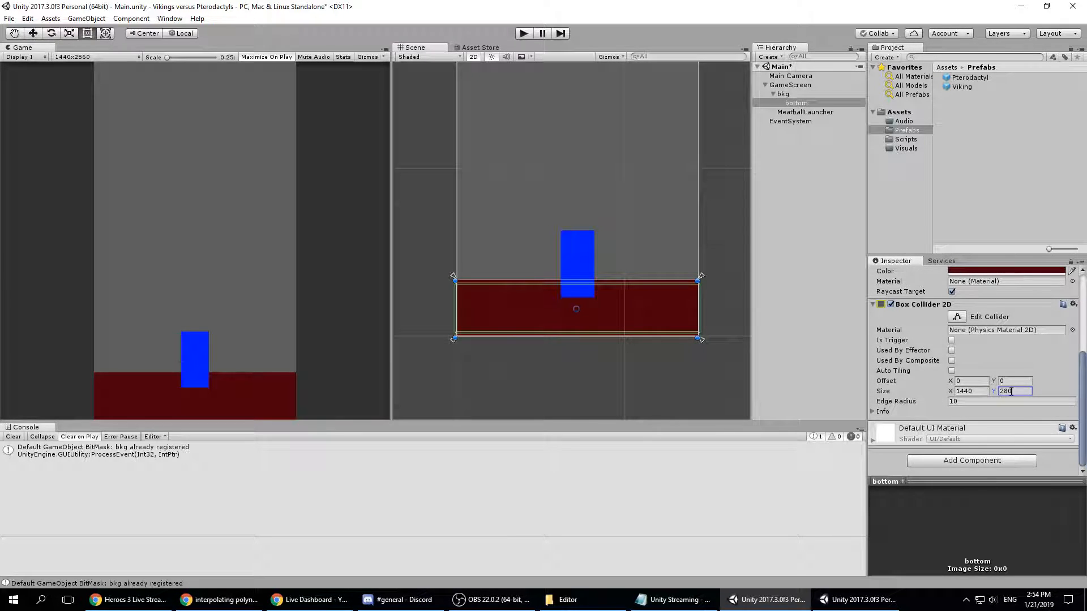
pyautogui.press('BackSpace')
pyautogui.press('BackSpace')
pyautogui.write('70')
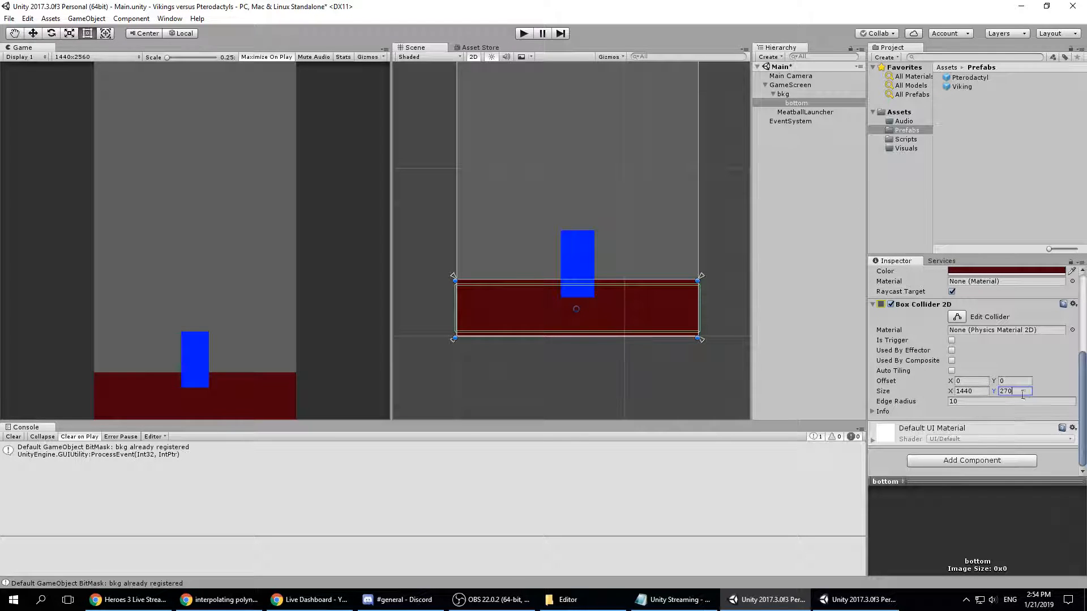
# - Set the edge radius of the bottom object's Box Collider 2D to 2
pyautogui.click(967, 401)
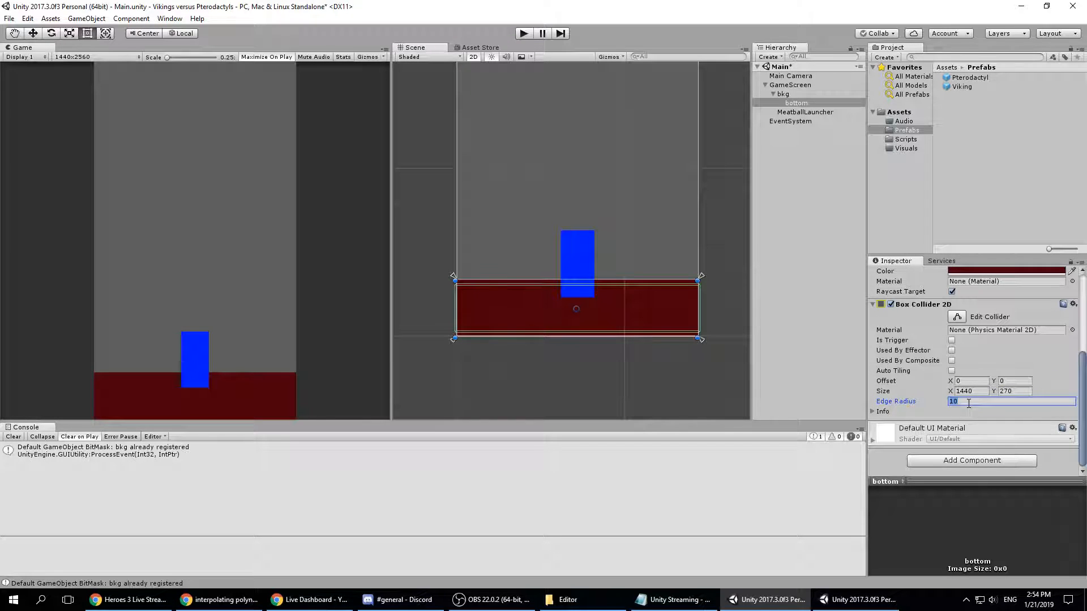
pyautogui.write('2')
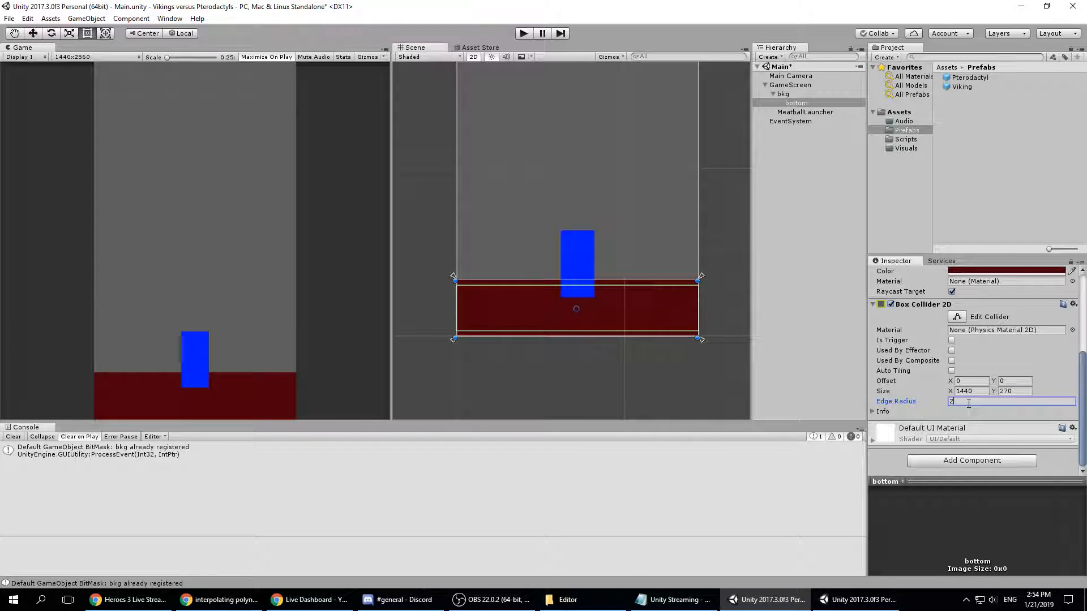
pyautogui.scroll(5, 576, 292)
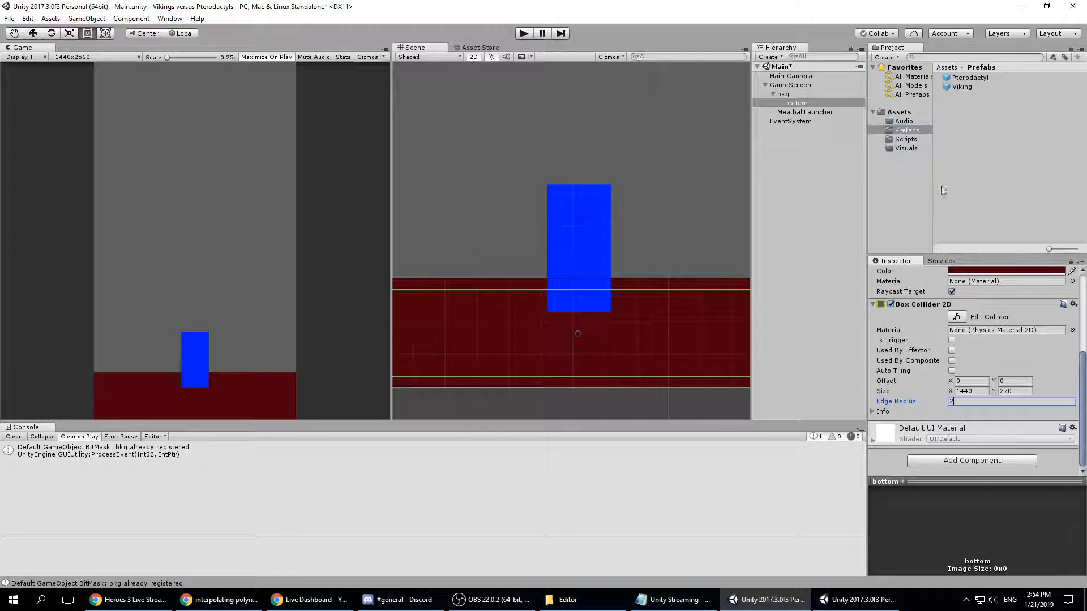
pyautogui.click(799, 111)
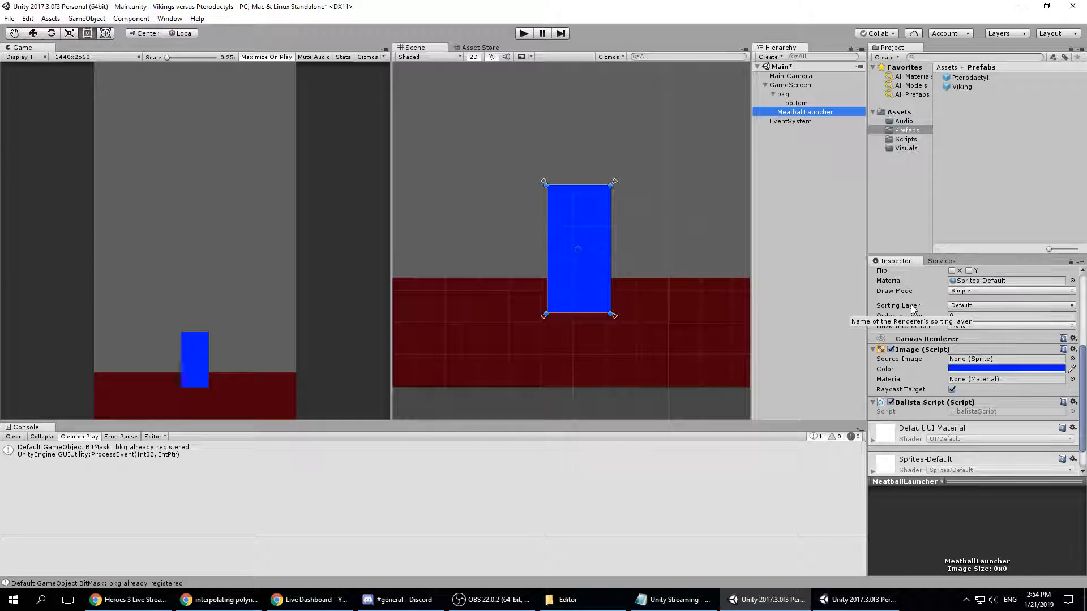
pyautogui.scroll(-2, 993, 395)
pyautogui.scroll(5, 992, 396)
pyautogui.scroll(-5, 963, 398)
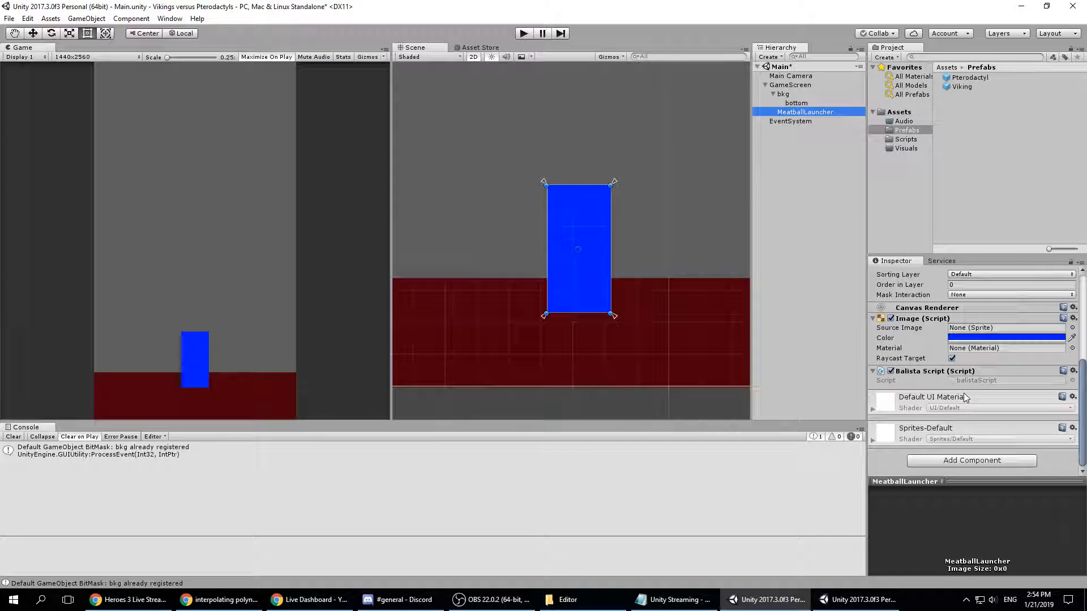
pyautogui.click(796, 102)
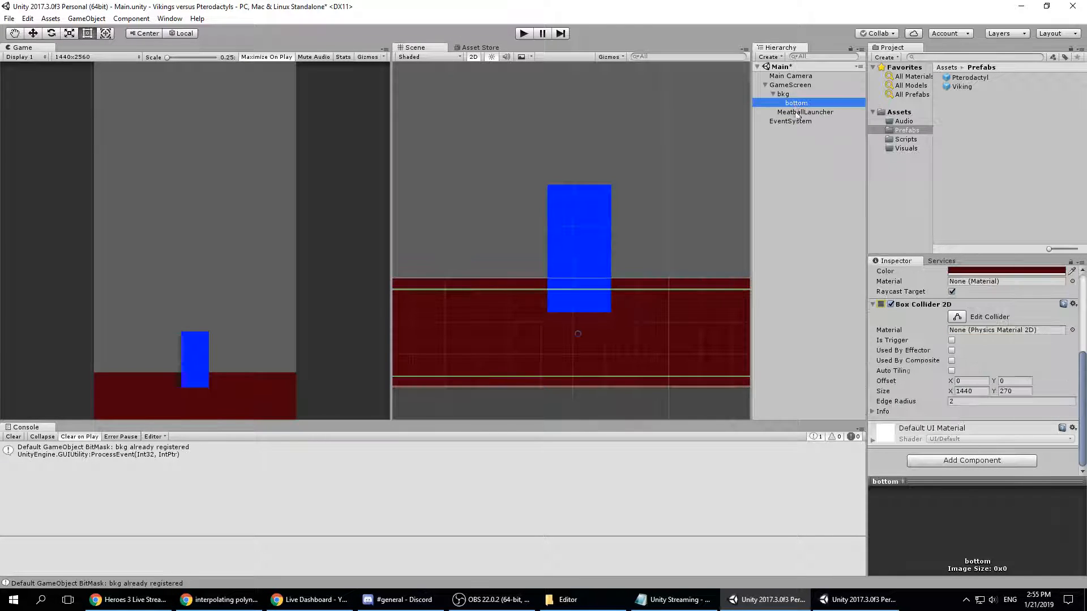
# - Add a Rigidbody 2D component to the Viking prefab
pyautogui.click(961, 86)
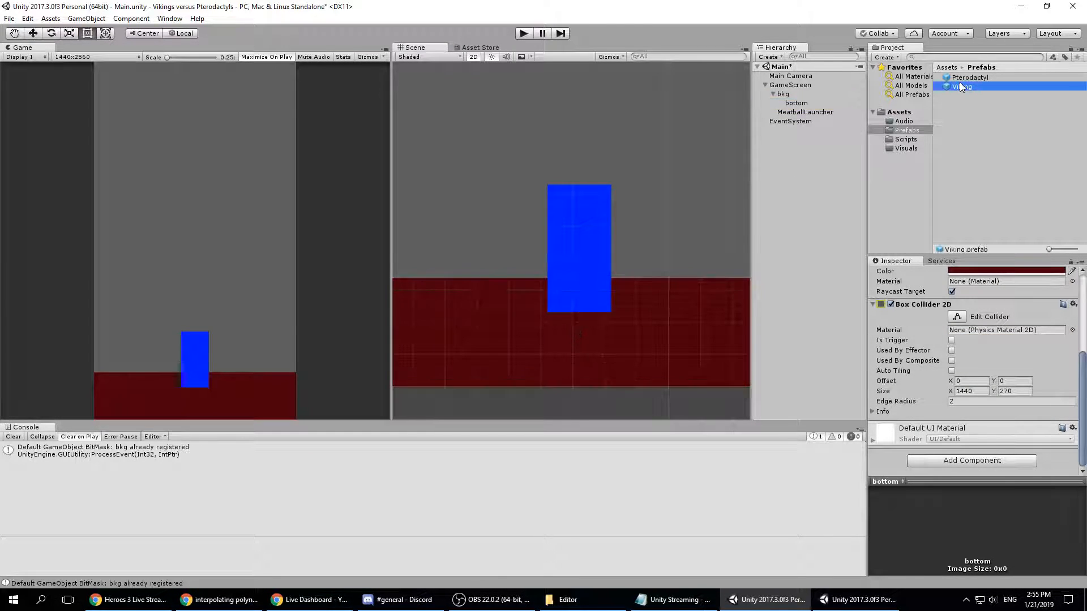
pyautogui.scroll(-3, 937, 373)
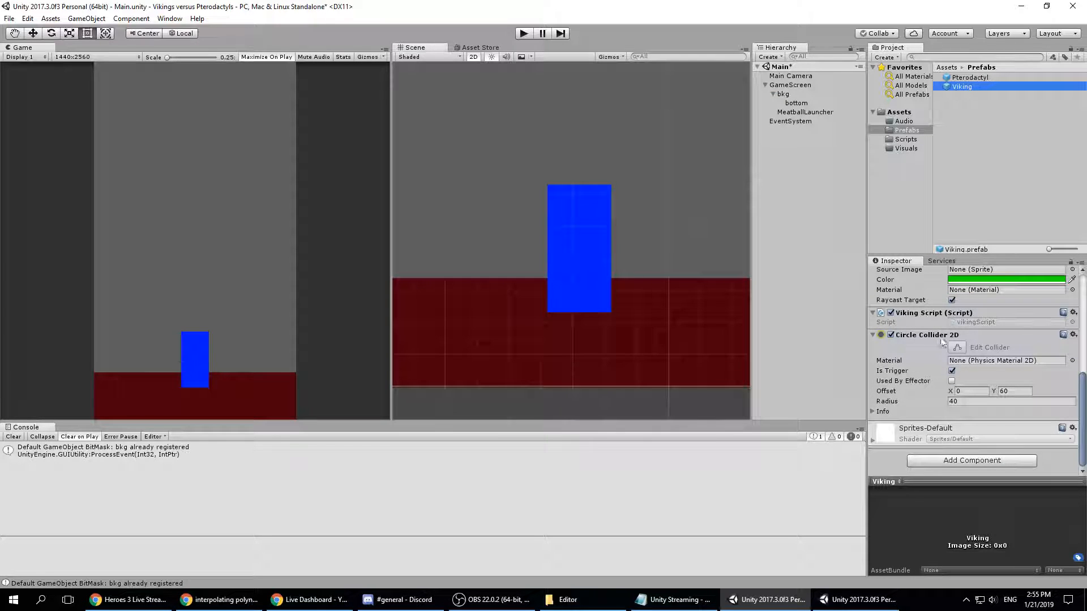
pyautogui.click(953, 463)
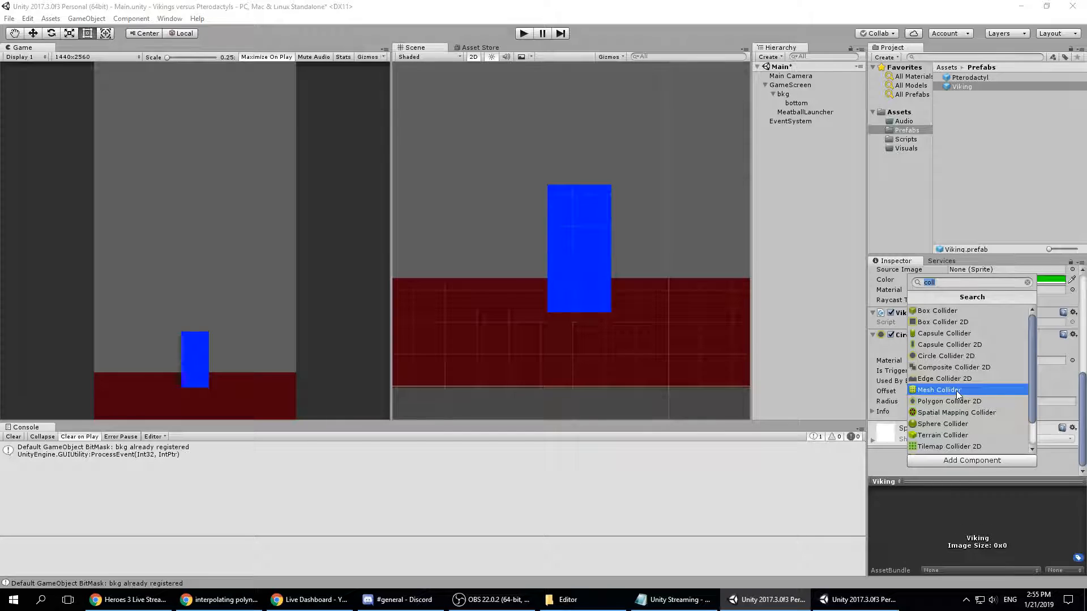
pyautogui.write('bod')
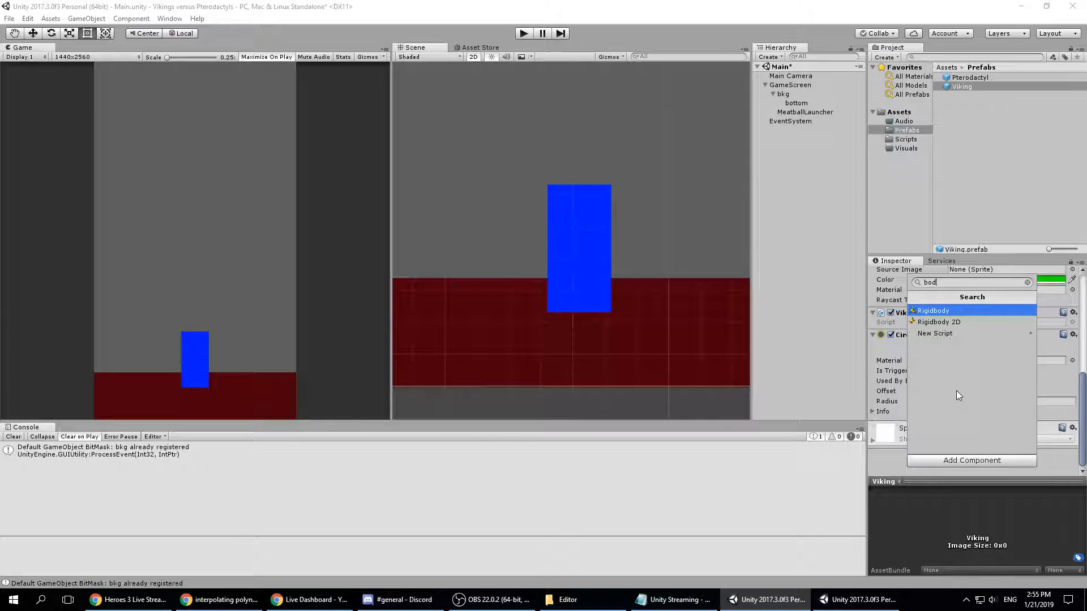
pyautogui.press('Down')
pyautogui.press('Return')
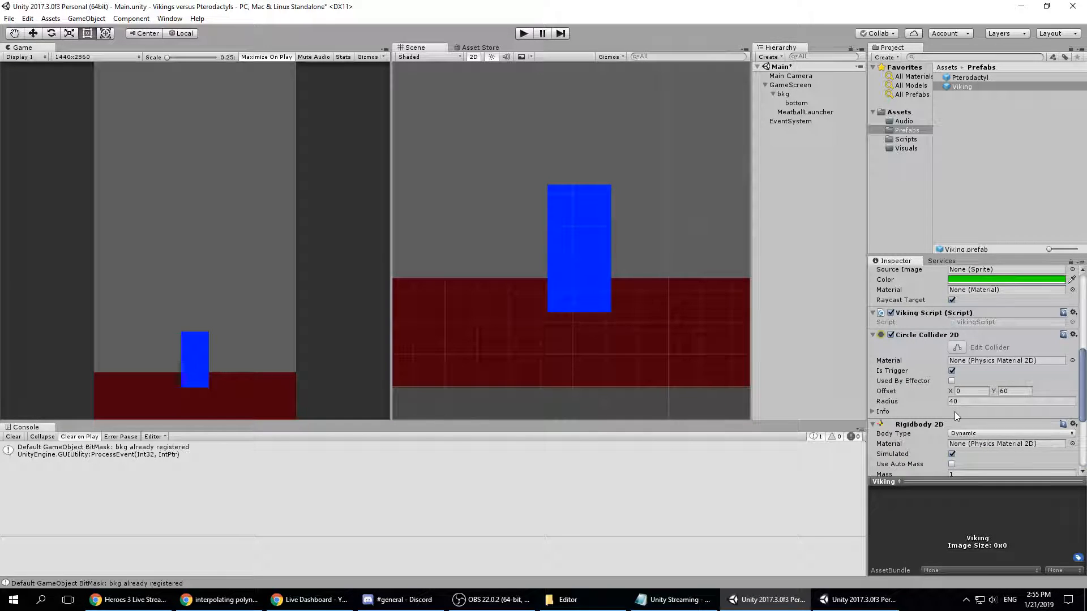
# - Review the Viking prefab's Rigidbody 2D, Circle Collider 2D and transform settings
pyautogui.scroll(-5, 954, 412)
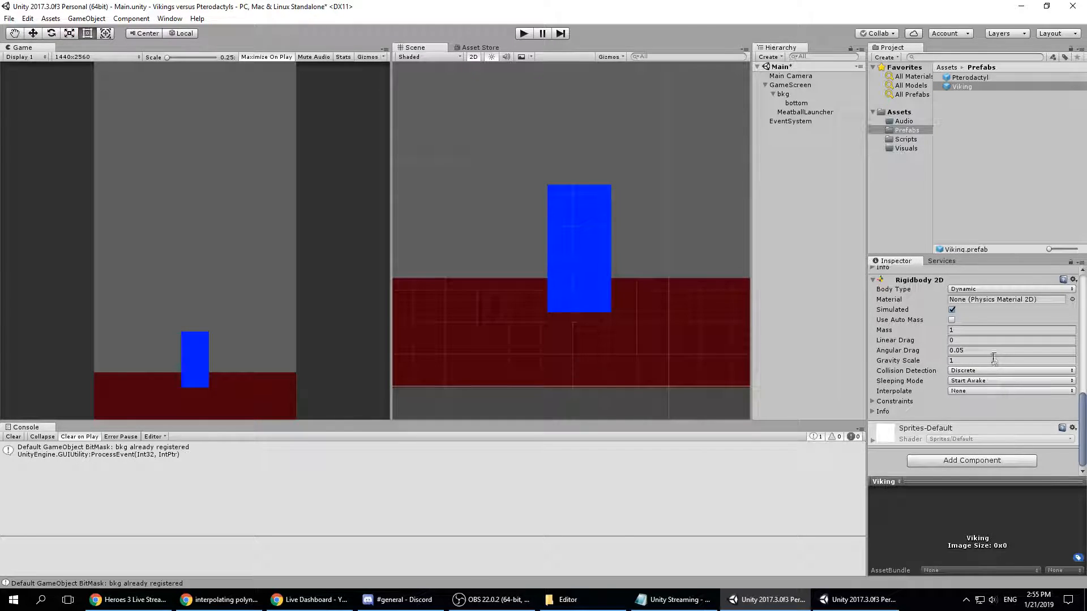
pyautogui.scroll(3, 1003, 392)
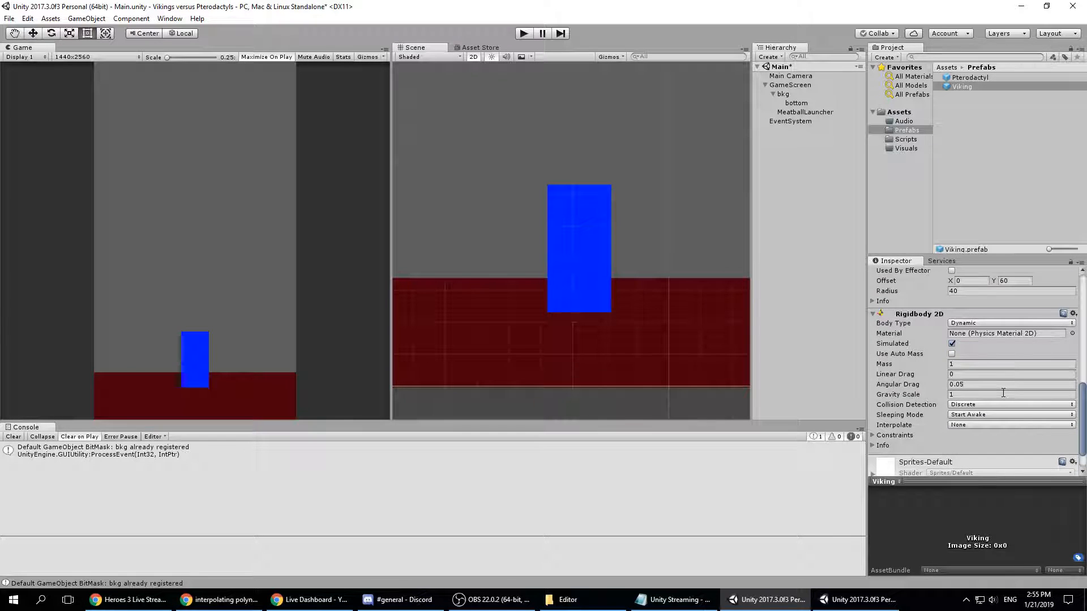
pyautogui.scroll(-2, 1002, 392)
pyautogui.scroll(5, 1002, 392)
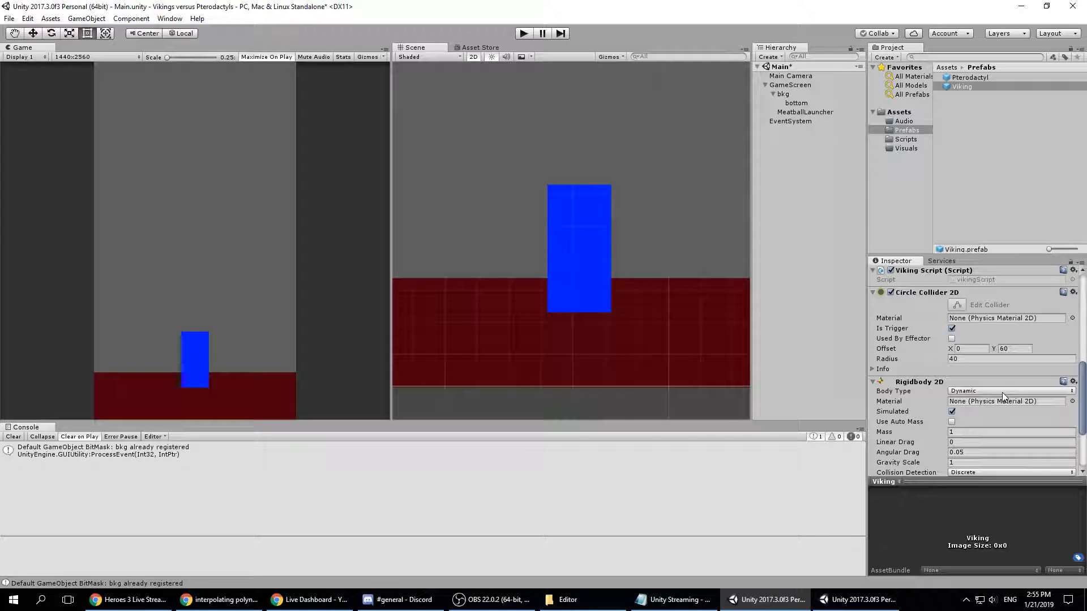
pyautogui.scroll(3, 1003, 409)
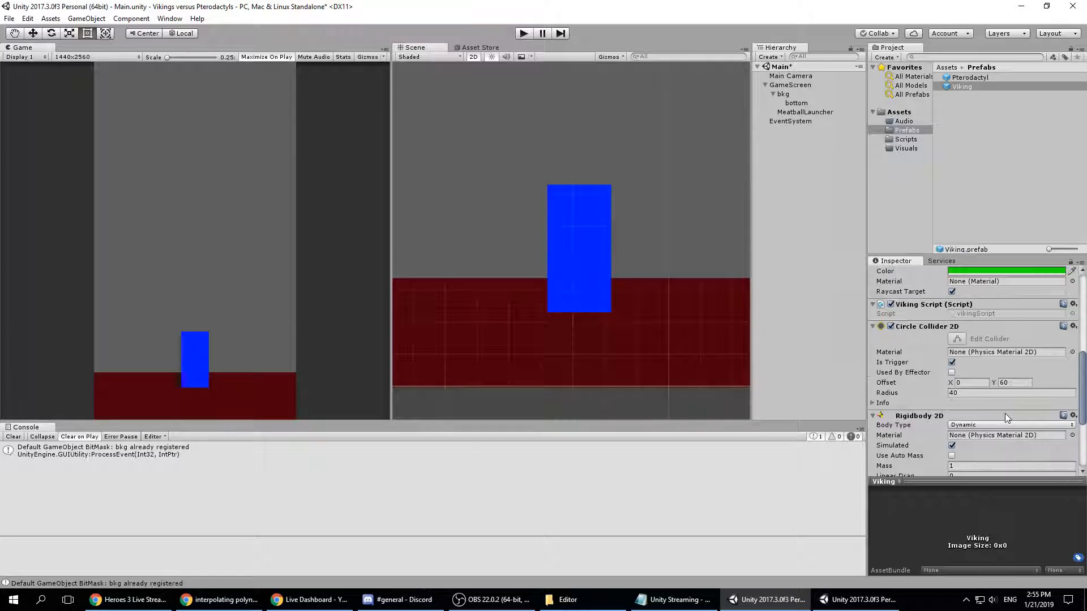
pyautogui.scroll(-3, 575, 208)
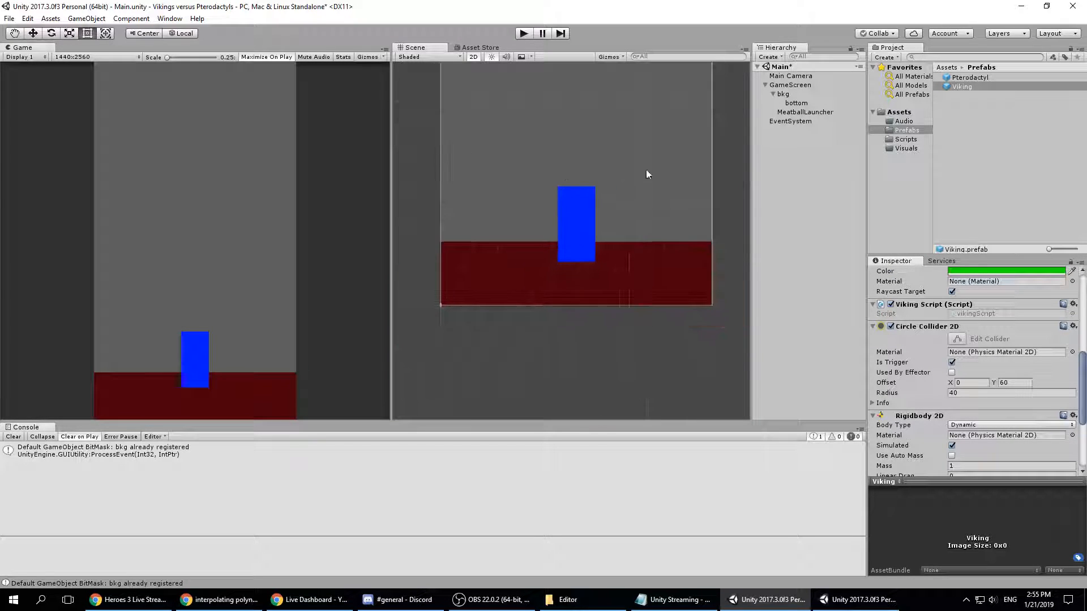
pyautogui.scroll(4, 965, 318)
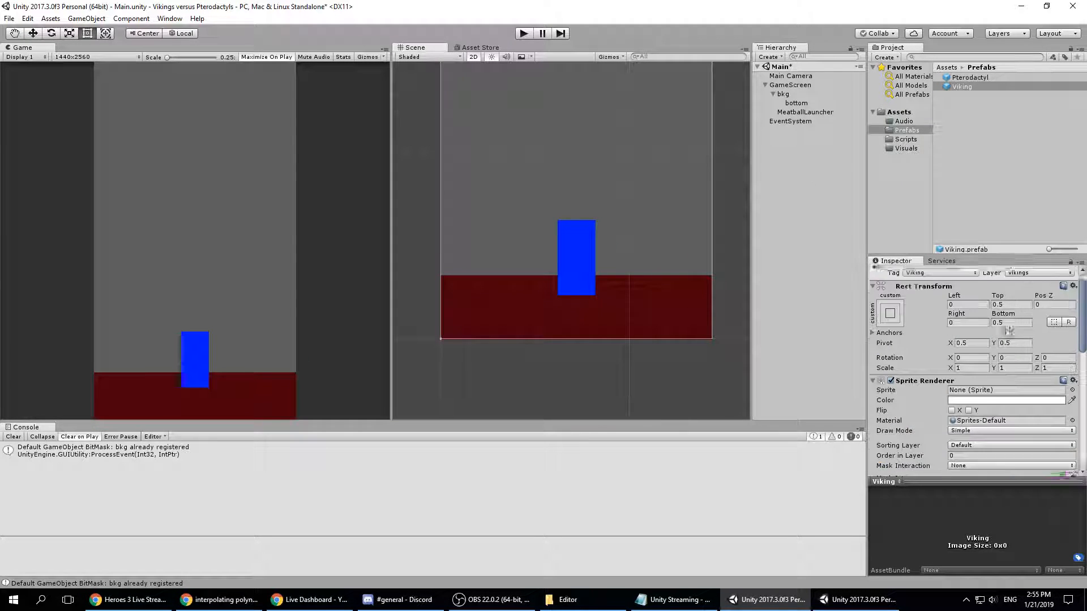
pyautogui.scroll(-10, 965, 318)
# - Place an instance of the Viking prefab in the scene above the red bottom area and make it a child of GameScreen
pyautogui.moveTo(961, 86); pyautogui.dragTo(493, 199)
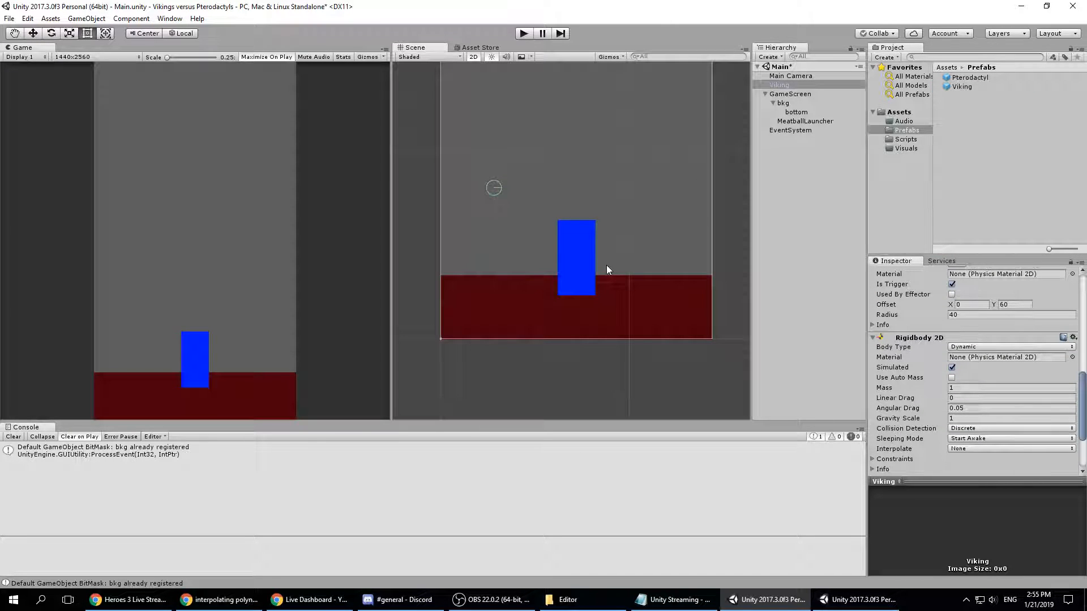
pyautogui.moveTo(783, 84); pyautogui.dragTo(782, 97)
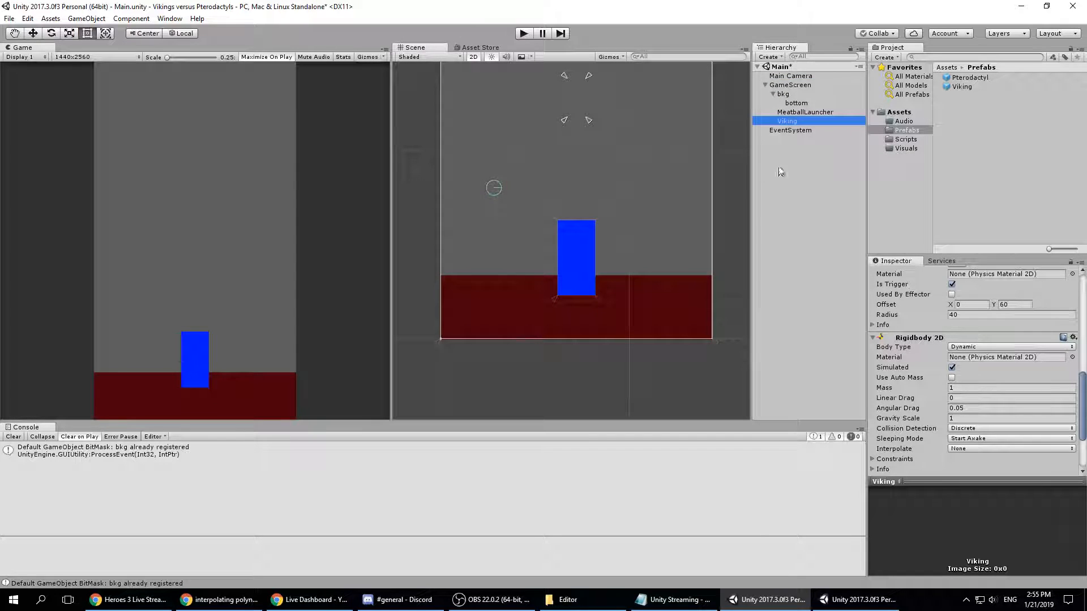
pyautogui.scroll(-3, 929, 369)
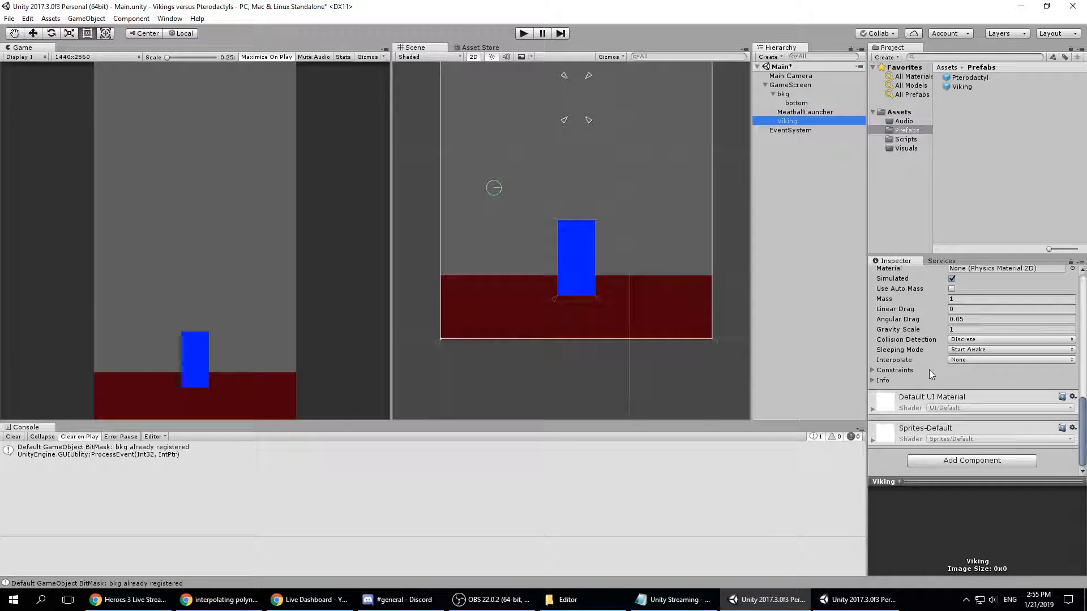
# - Play-test the scene with the Viking instance, turning off Maximize On Play and running it again alongside the Scene view
pyautogui.scroll(2, 929, 369)
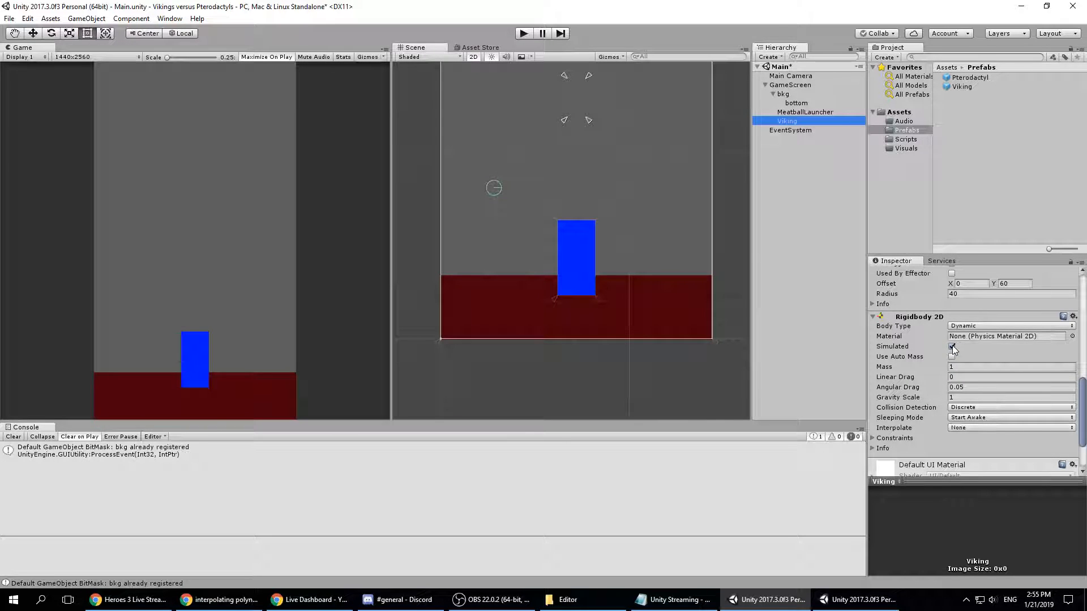
pyautogui.click(525, 34)
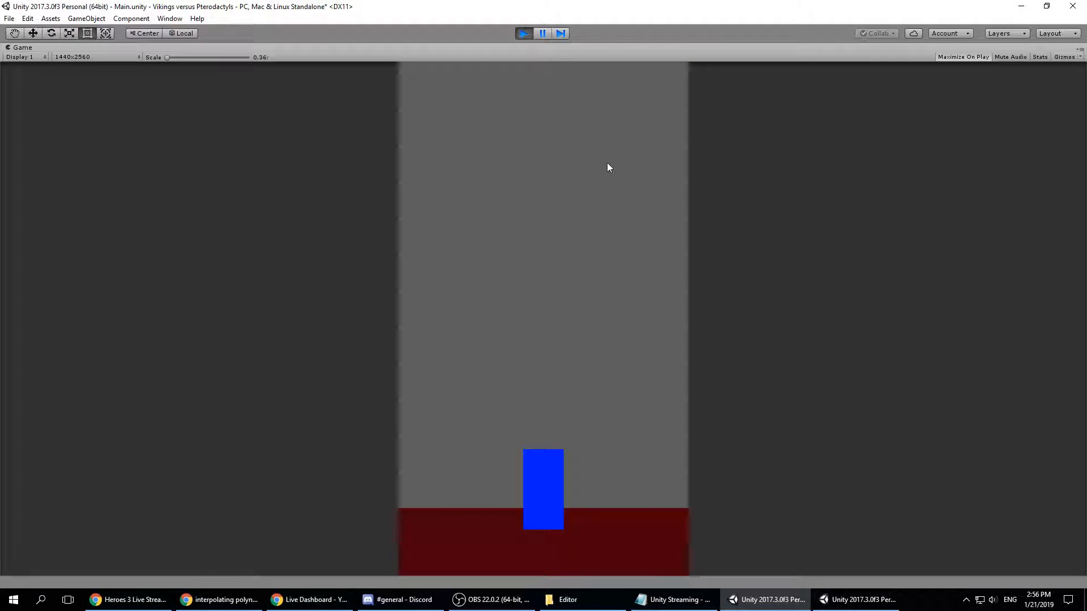
pyautogui.click(522, 35)
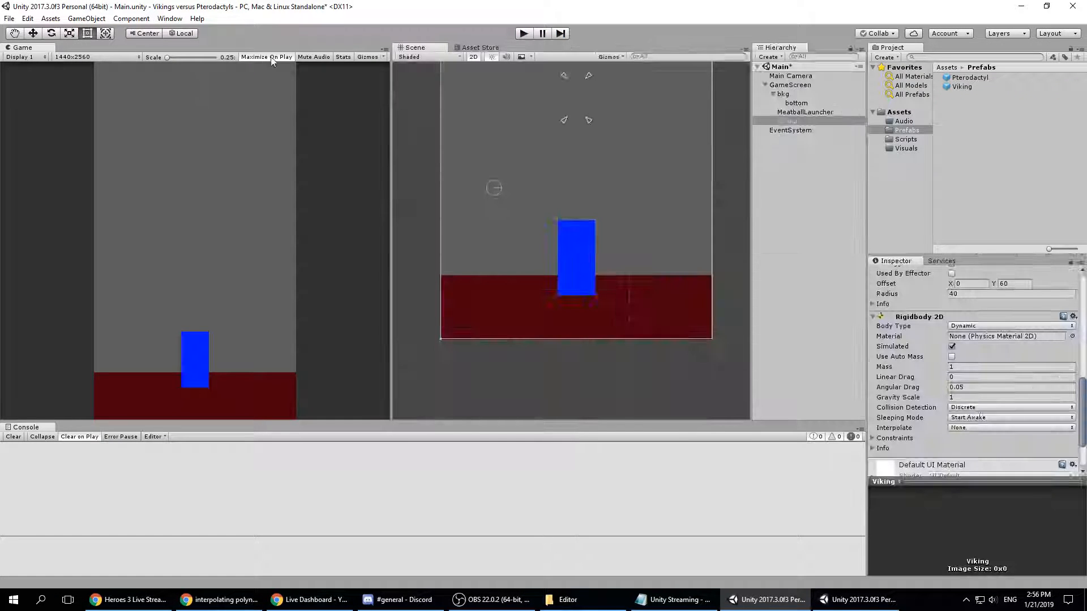
pyautogui.click(523, 35)
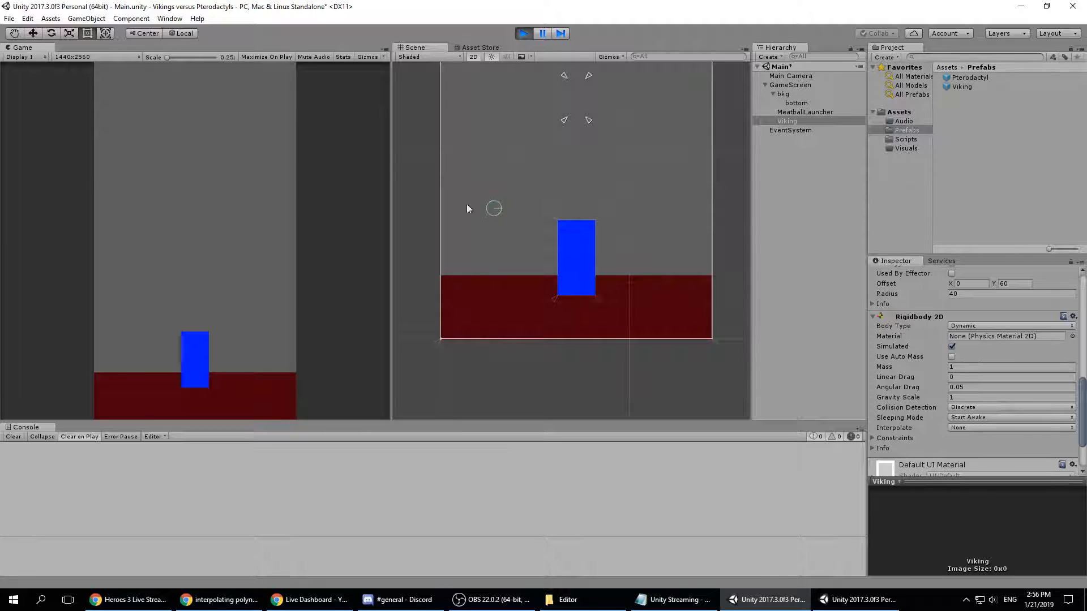
pyautogui.hotkey('ctrl', 'p')
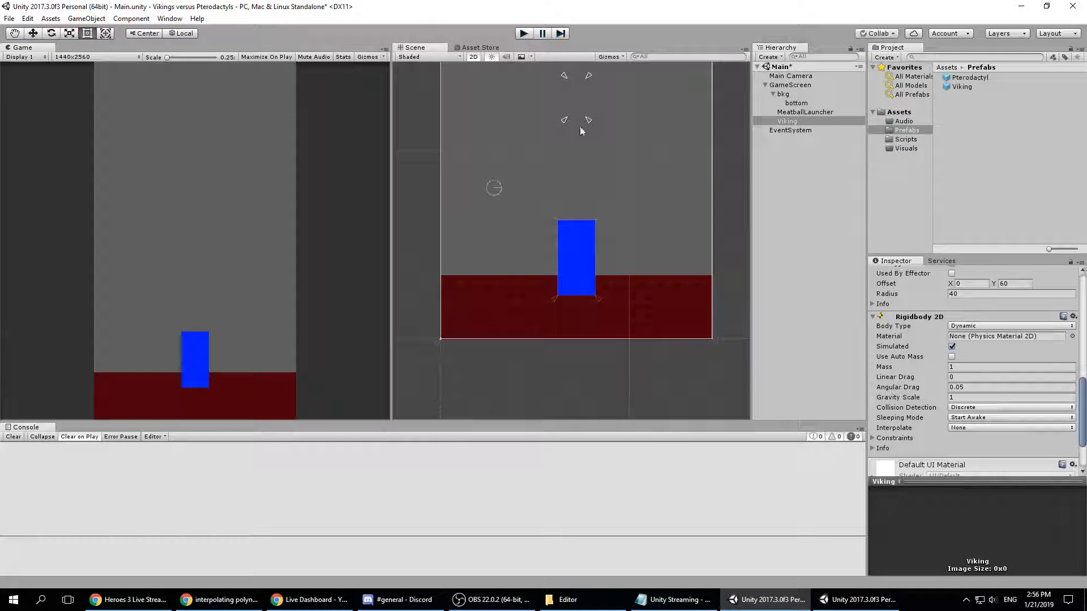
# - Examine the Viking instance's components and zoom in on its circle collider outline in the scene to look for its missing image
pyautogui.scroll(5, 944, 361)
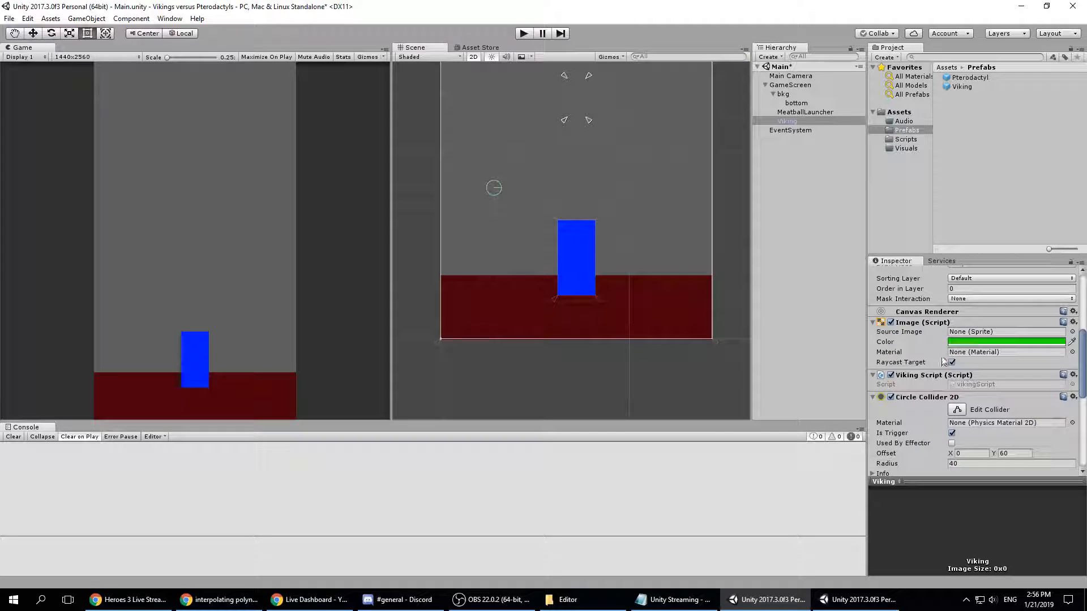
pyautogui.scroll(5, 944, 362)
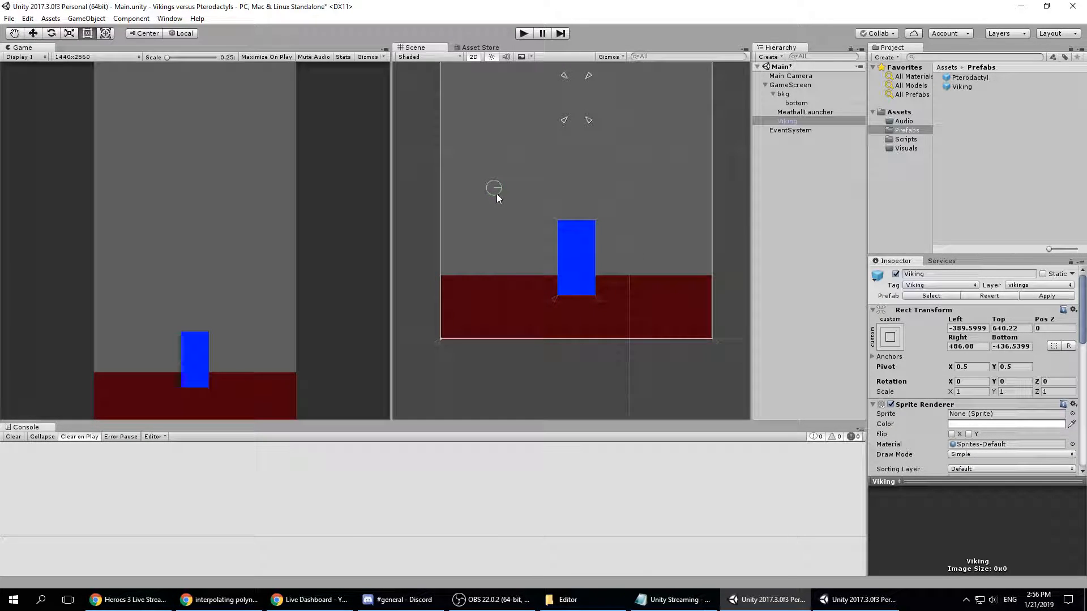
pyautogui.scroll(4, 497, 194)
pyautogui.scroll(8, 495, 196)
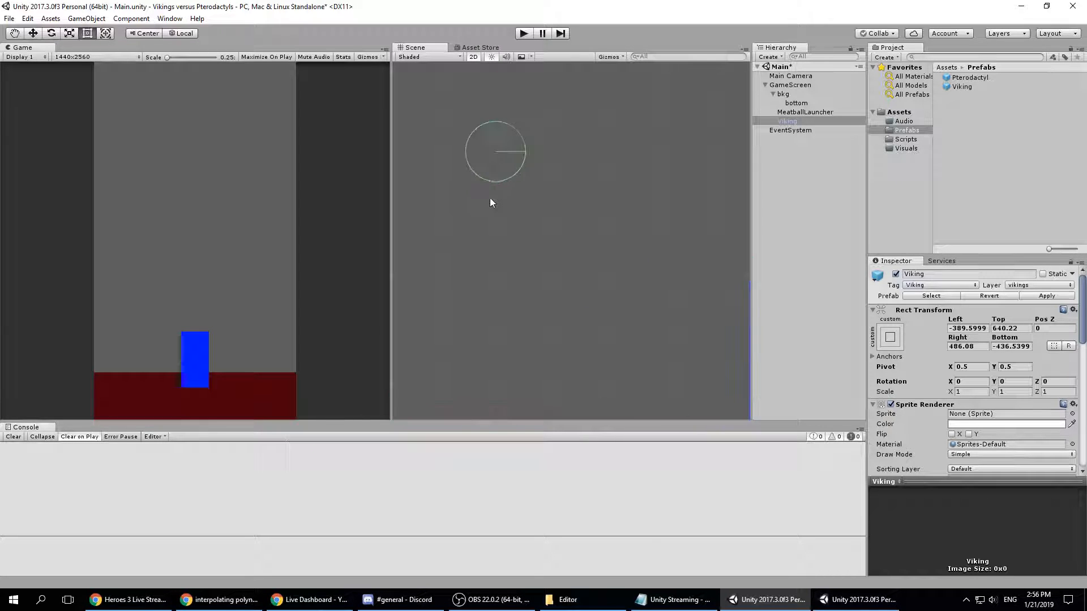
pyautogui.scroll(5, 493, 195)
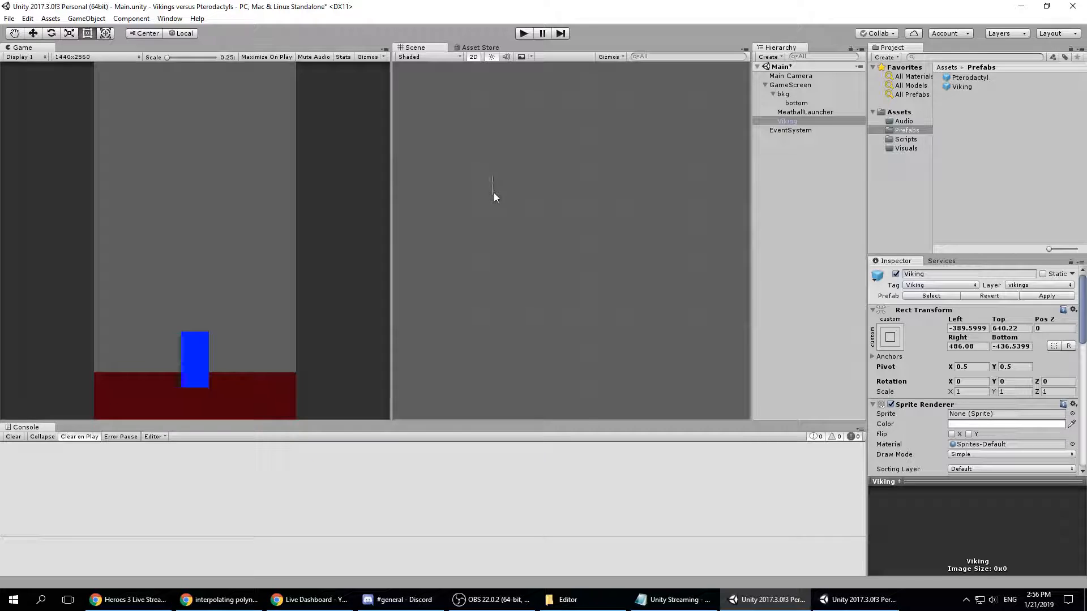
pyautogui.scroll(3, 489, 179)
pyautogui.scroll(4, 494, 178)
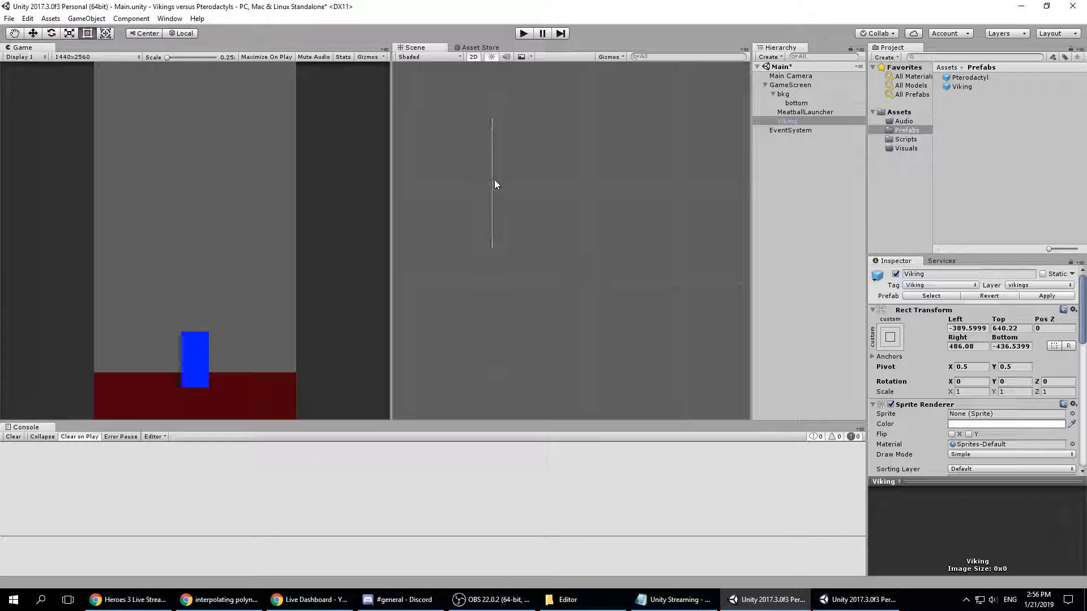
pyautogui.scroll(-10, 496, 180)
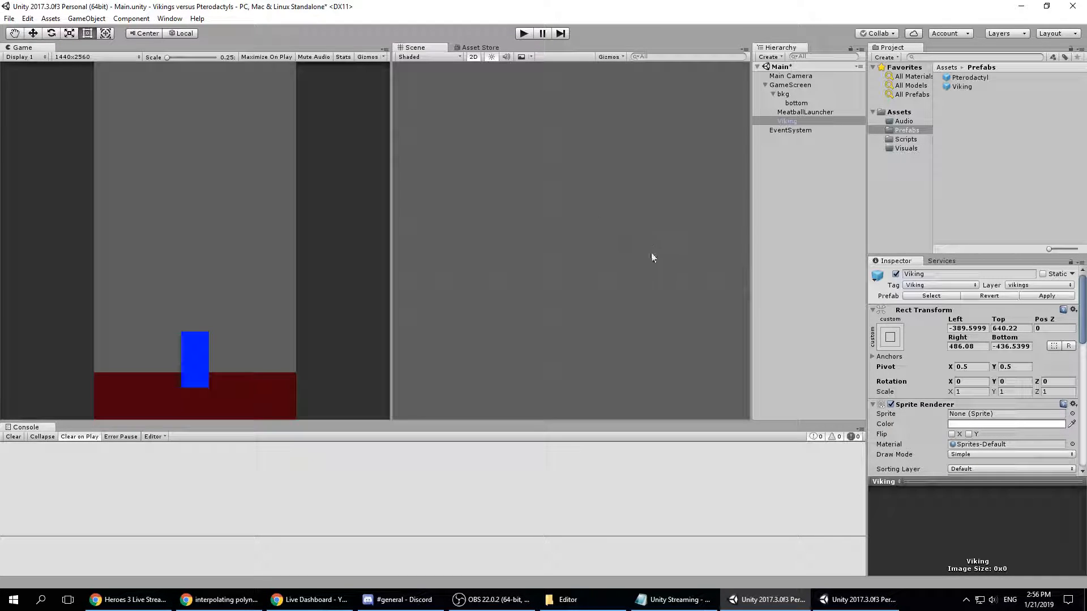
pyautogui.scroll(-4, 684, 298)
pyautogui.moveTo(684, 298); pyautogui.dragTo(463, 232, button='middle')
pyautogui.scroll(-6, 651, 238)
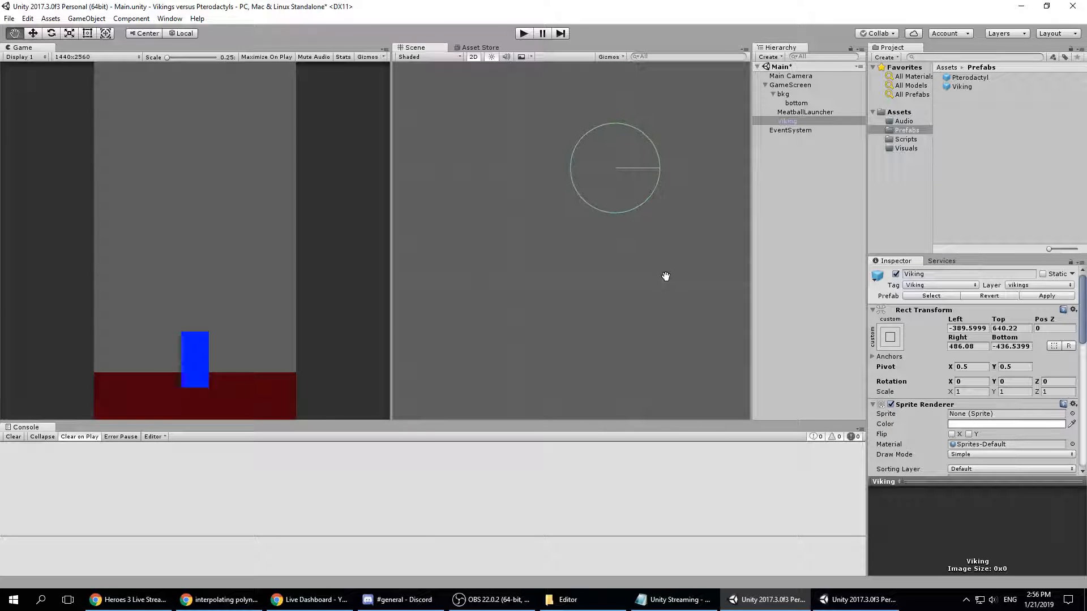
pyautogui.scroll(-8, 601, 206)
pyautogui.scroll(-4, 679, 260)
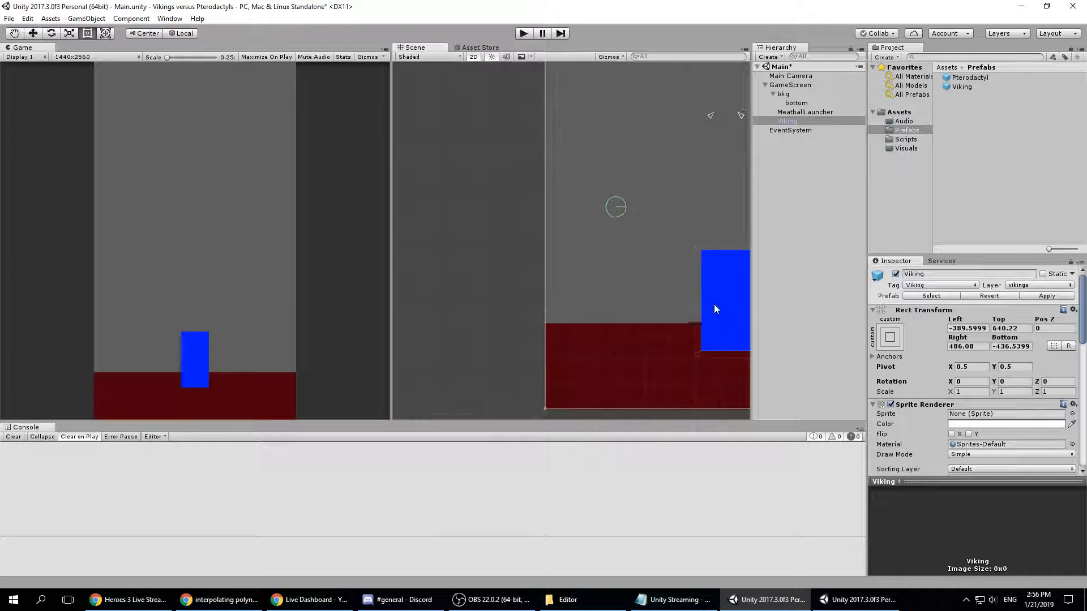
pyautogui.moveTo(714, 304); pyautogui.dragTo(615, 287, button='middle')
# - Switch to the Eggyoke project and review the egg prefab's Image, Egg Script, Rigidbody 2D and Circle Collider 2D settings
pyautogui.click(846, 599)
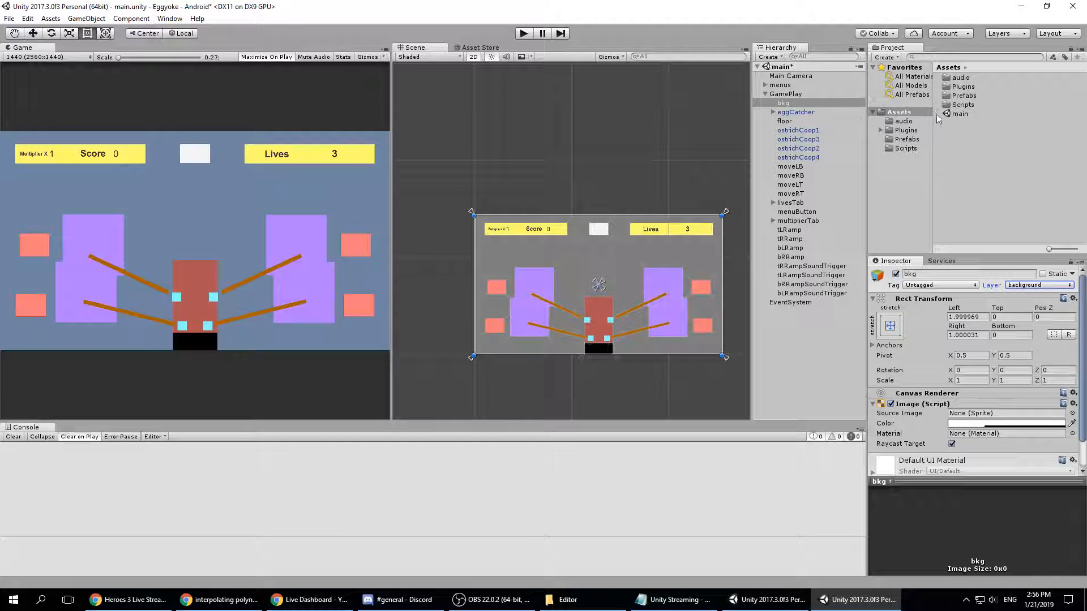
pyautogui.click(906, 139)
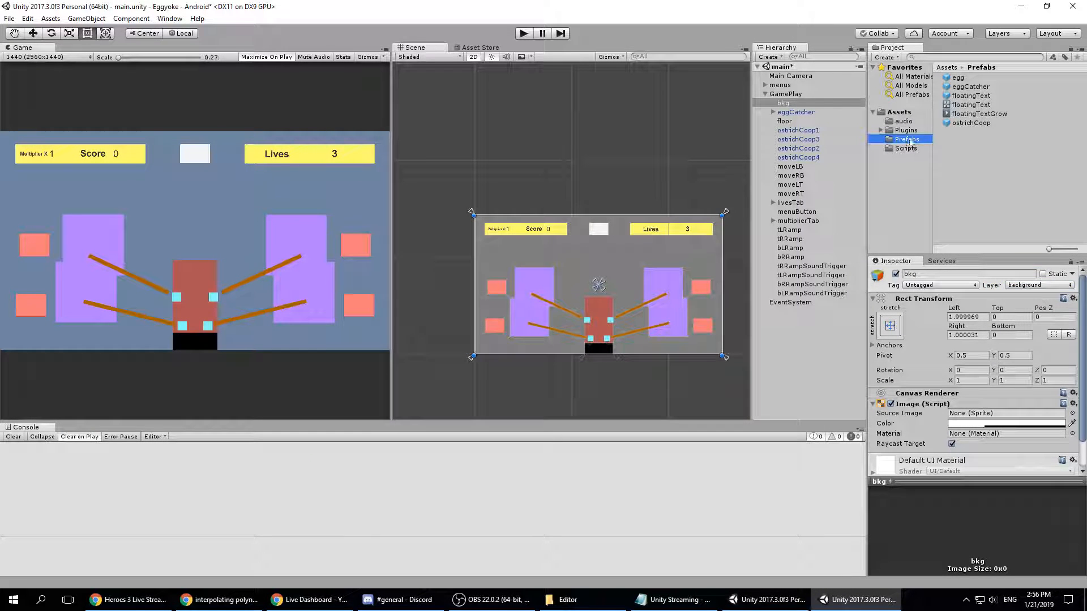
pyautogui.click(958, 78)
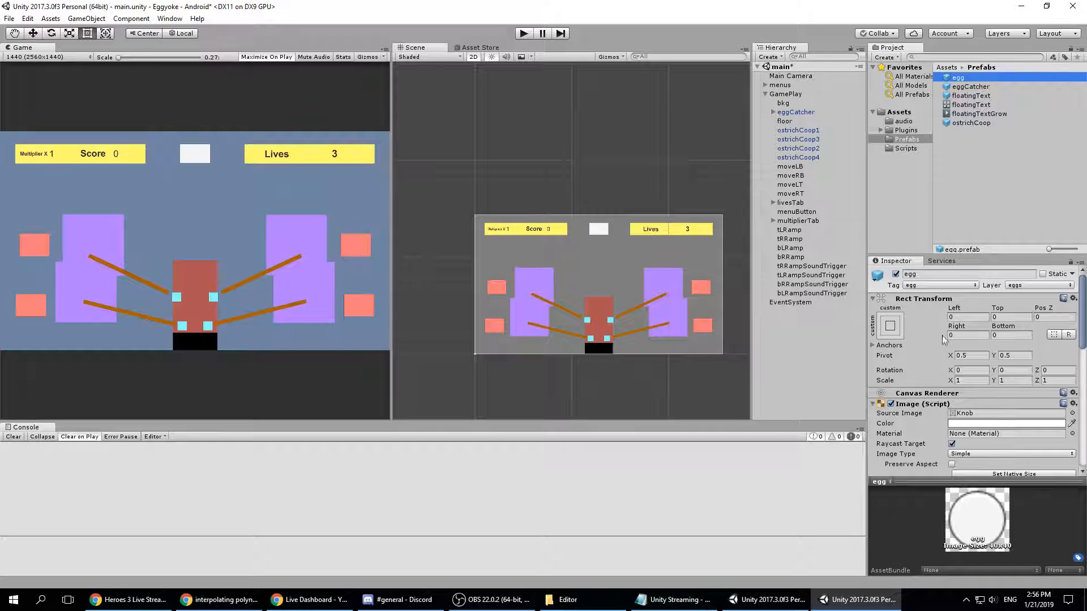
pyautogui.scroll(-3, 944, 357)
pyautogui.scroll(-2, 944, 363)
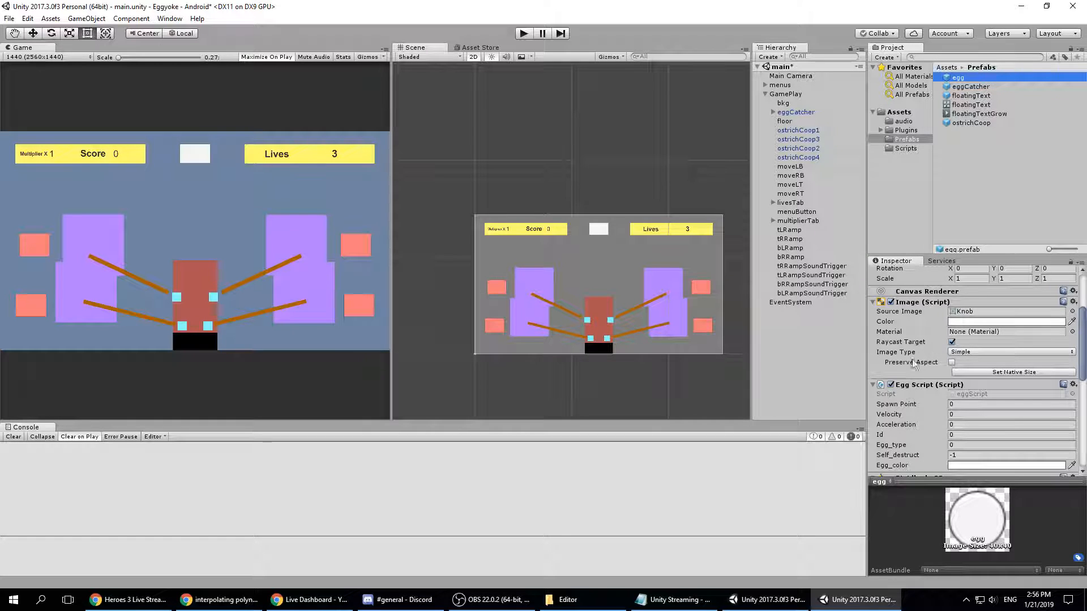
pyautogui.scroll(-3, 937, 379)
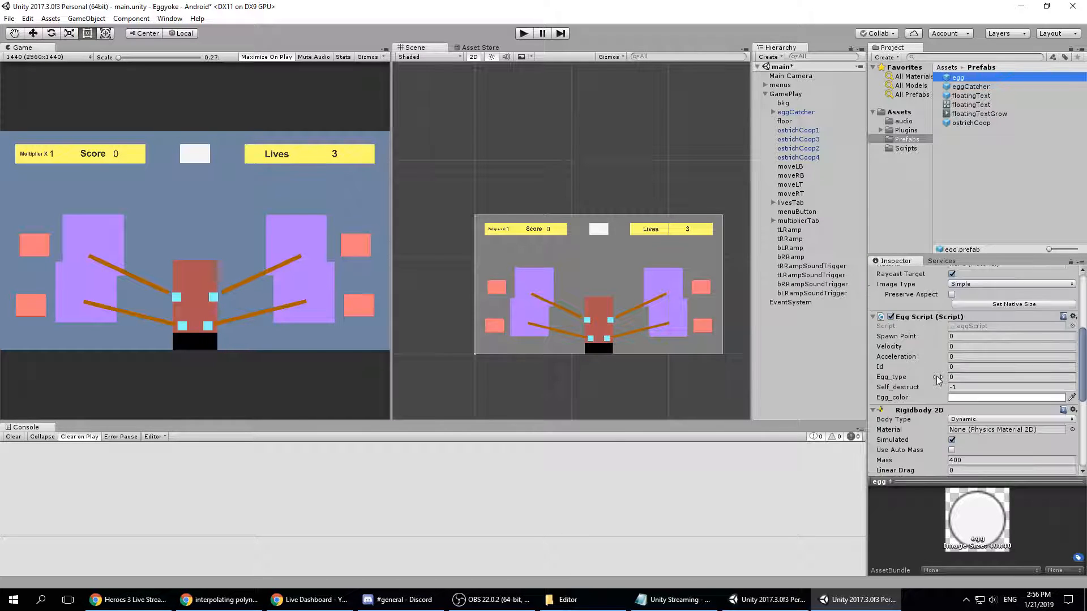
pyautogui.scroll(-3, 937, 377)
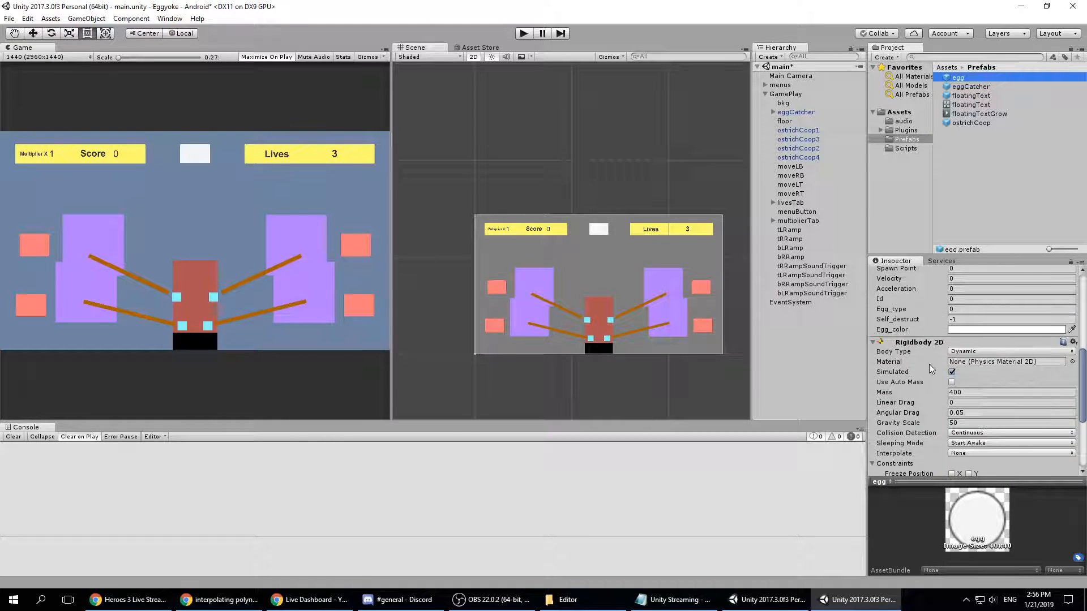
pyautogui.scroll(-1, 931, 379)
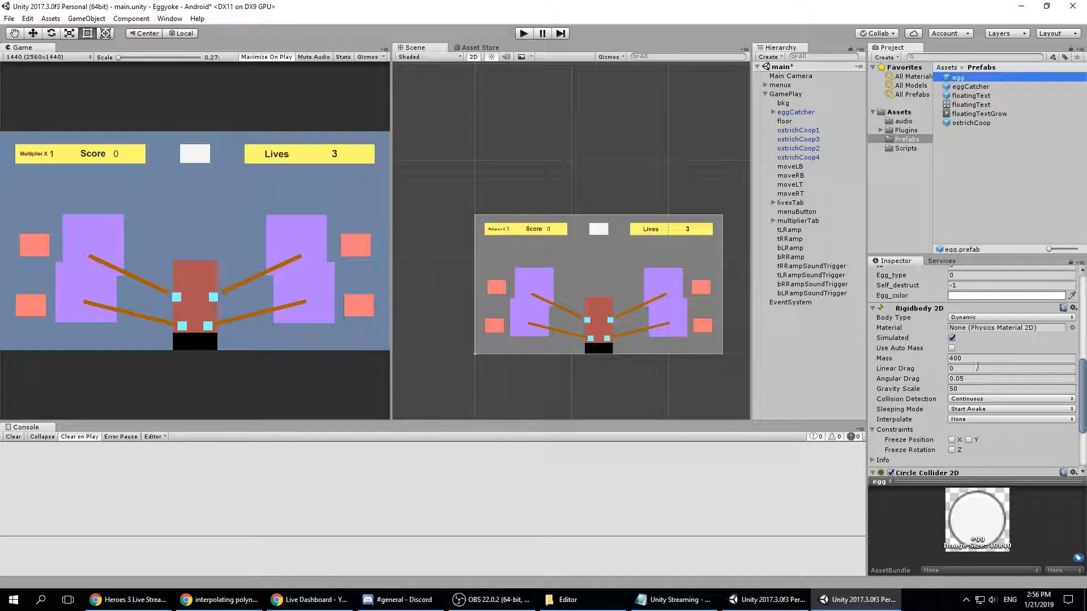
pyautogui.scroll(-2, 931, 387)
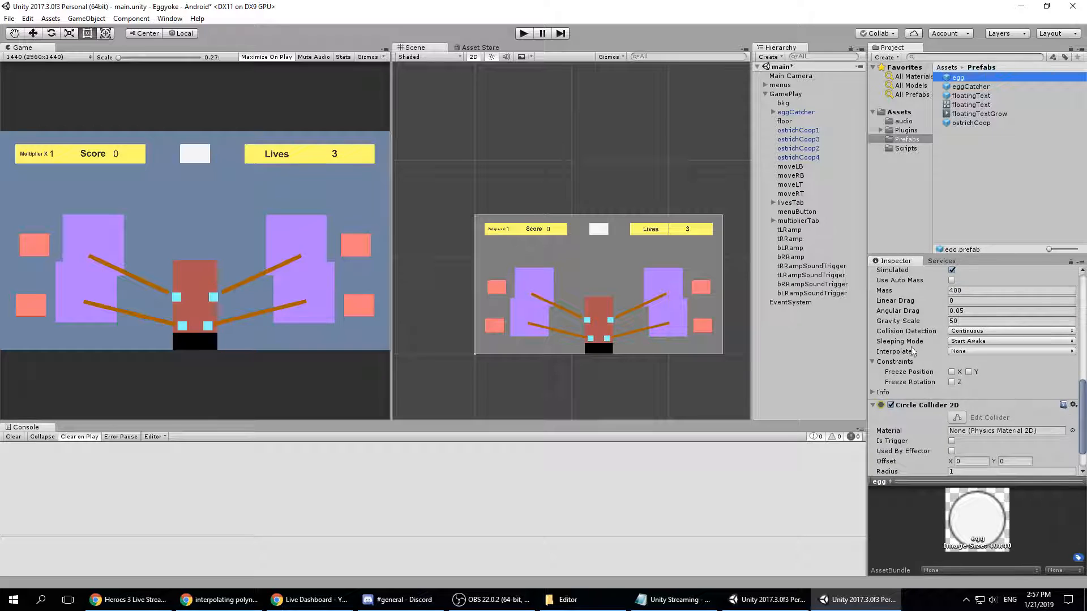
pyautogui.scroll(-1, 923, 374)
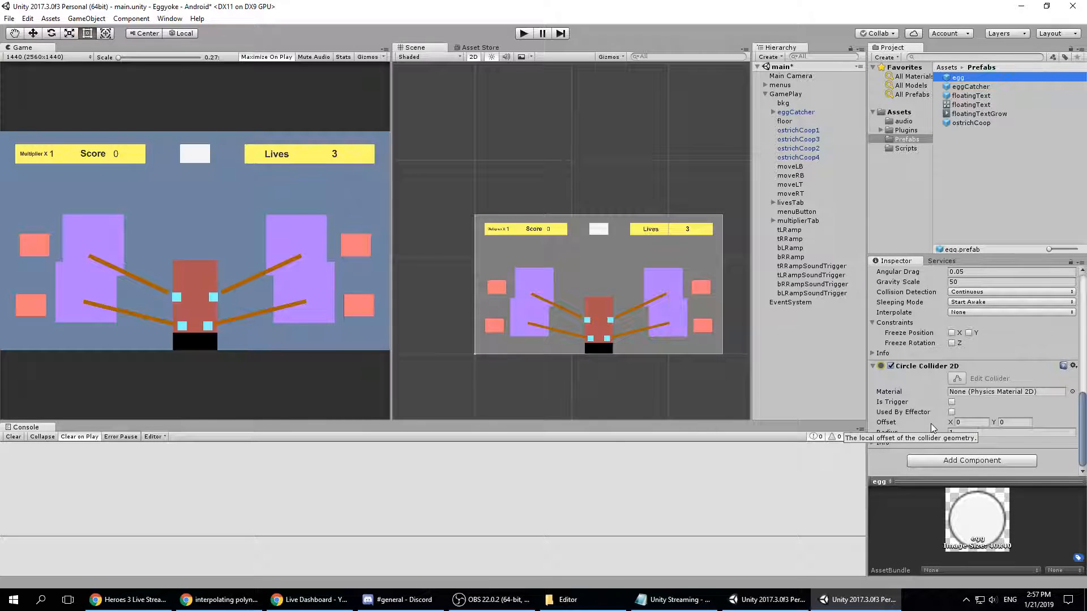
pyautogui.scroll(3, 933, 413)
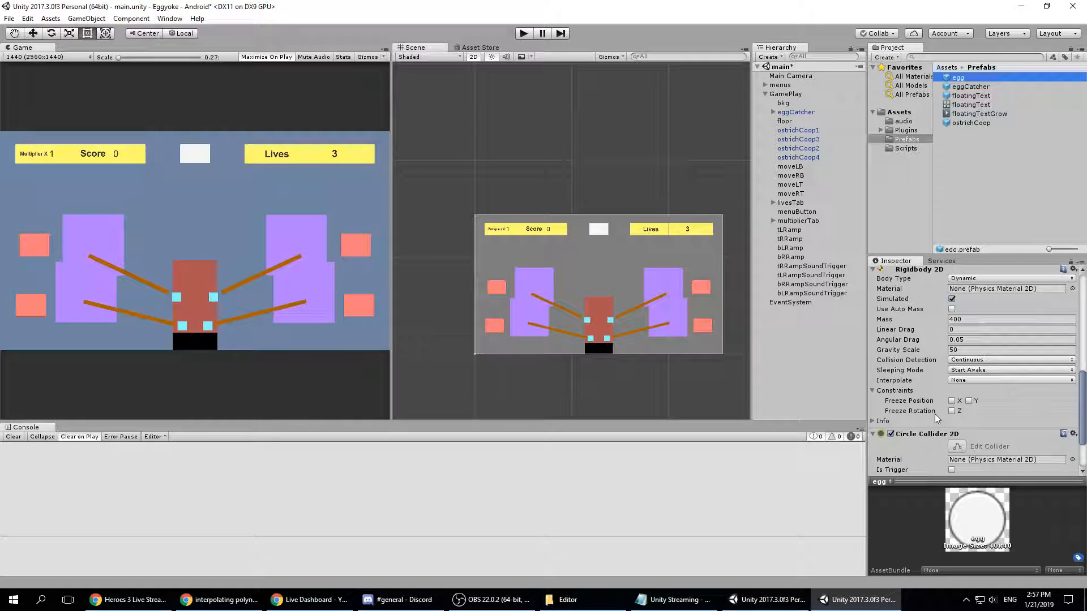
pyautogui.moveTo(957, 77); pyautogui.dragTo(623, 273)
pyautogui.moveTo(780, 85); pyautogui.dragTo(784, 105)
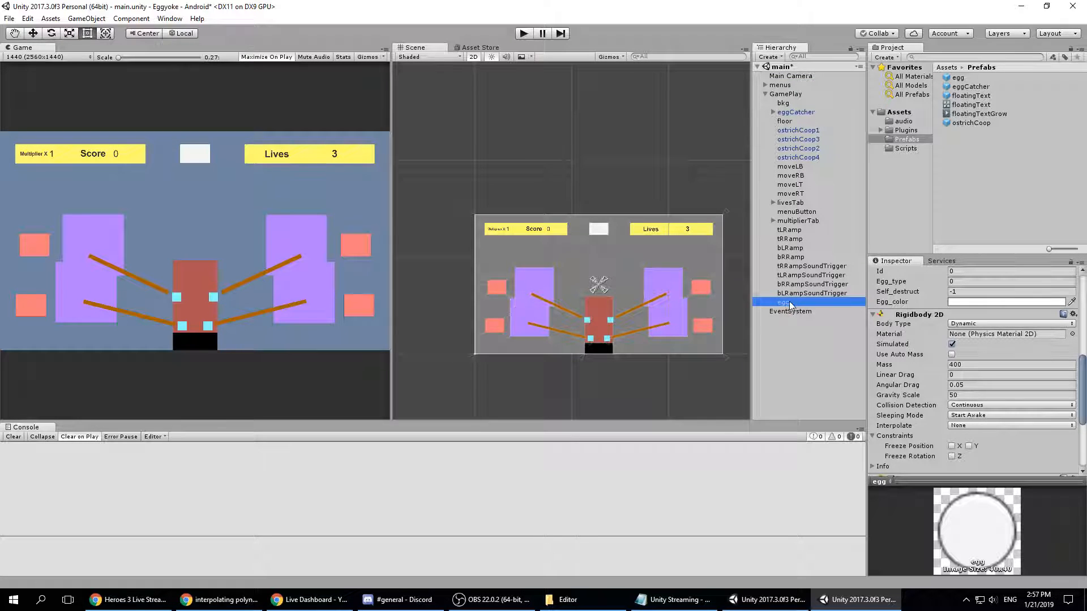
pyautogui.press('Delete')
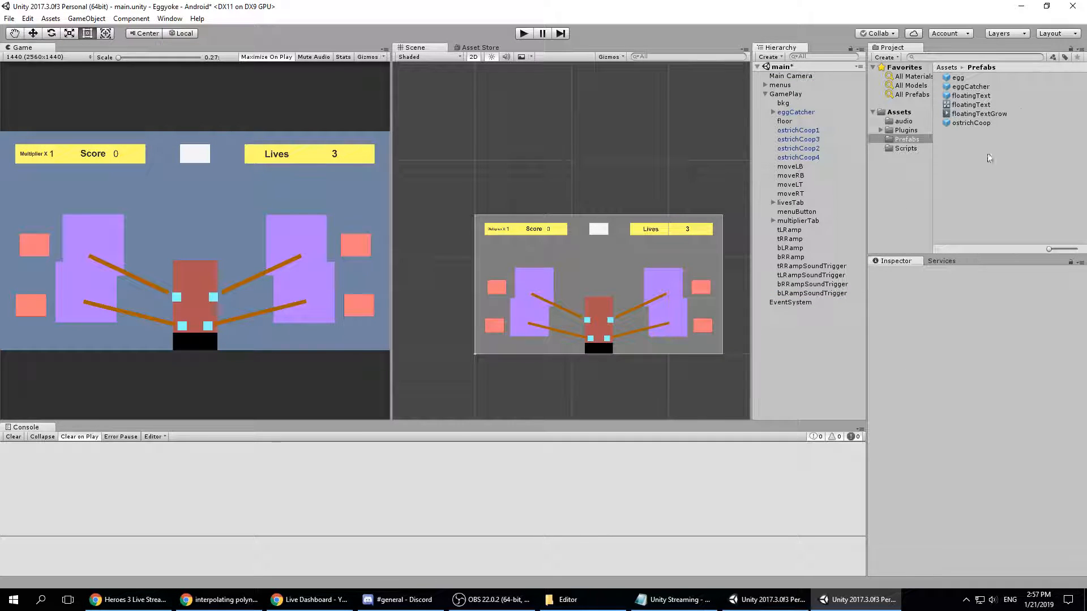
# - Switch back to the Vikings versus Pterodactyls project and review the Viking instance's collider, rigidbody, renderer and Rect Transform settings for comparison
pyautogui.click(771, 600)
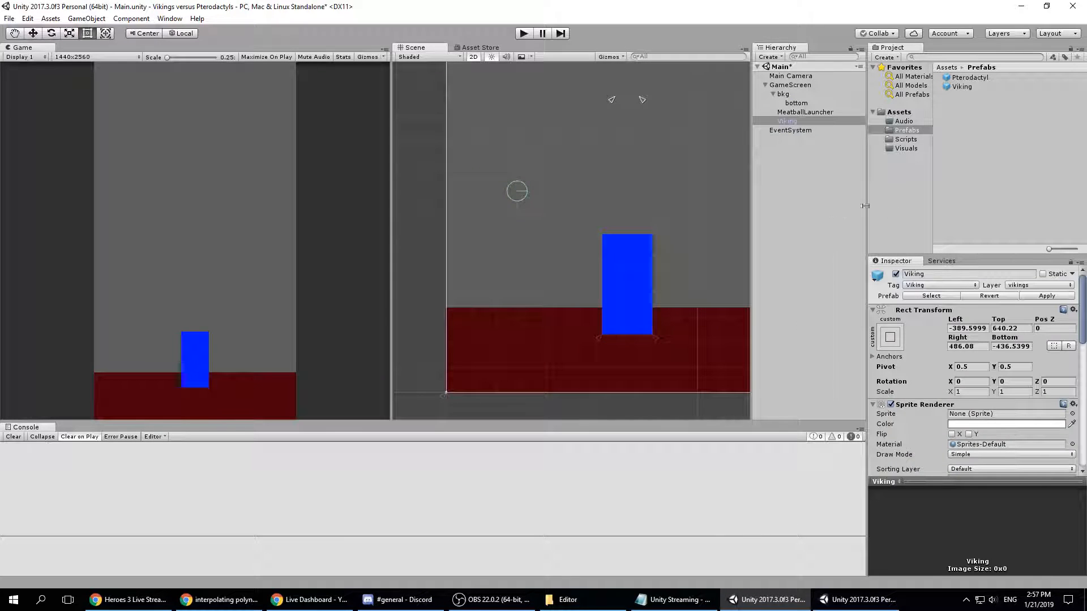
pyautogui.scroll(-5, 976, 401)
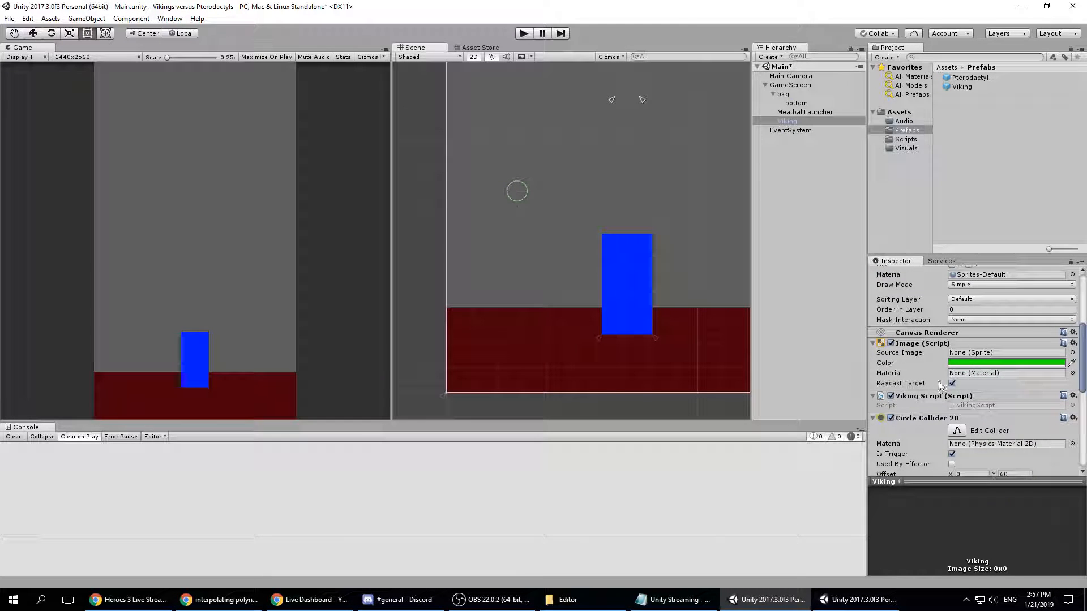
pyautogui.scroll(-3, 942, 385)
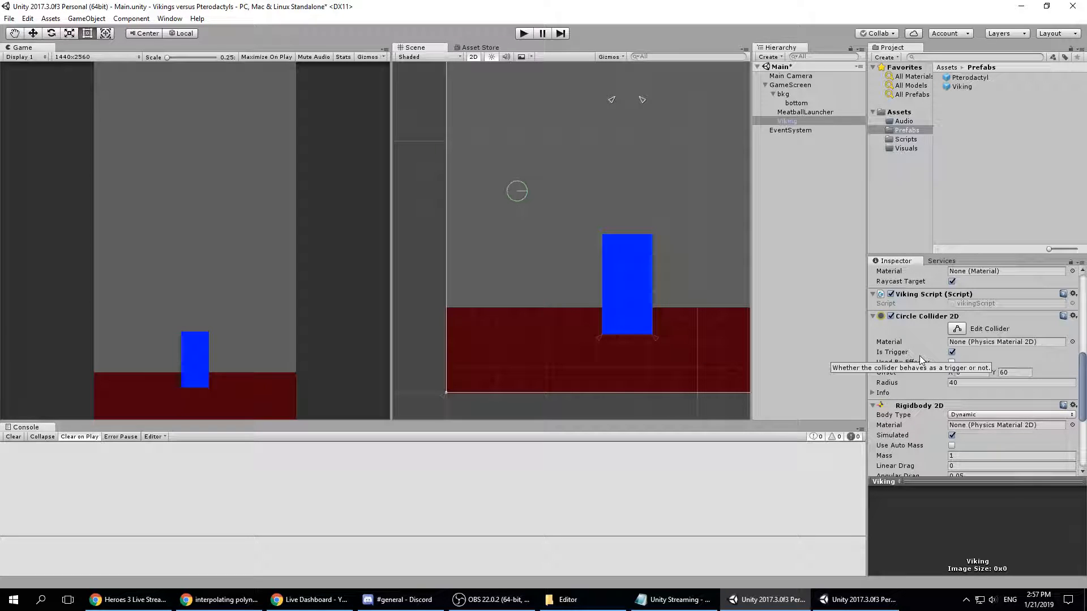
pyautogui.click(786, 114)
pyautogui.click(786, 122)
pyautogui.scroll(-5, 938, 410)
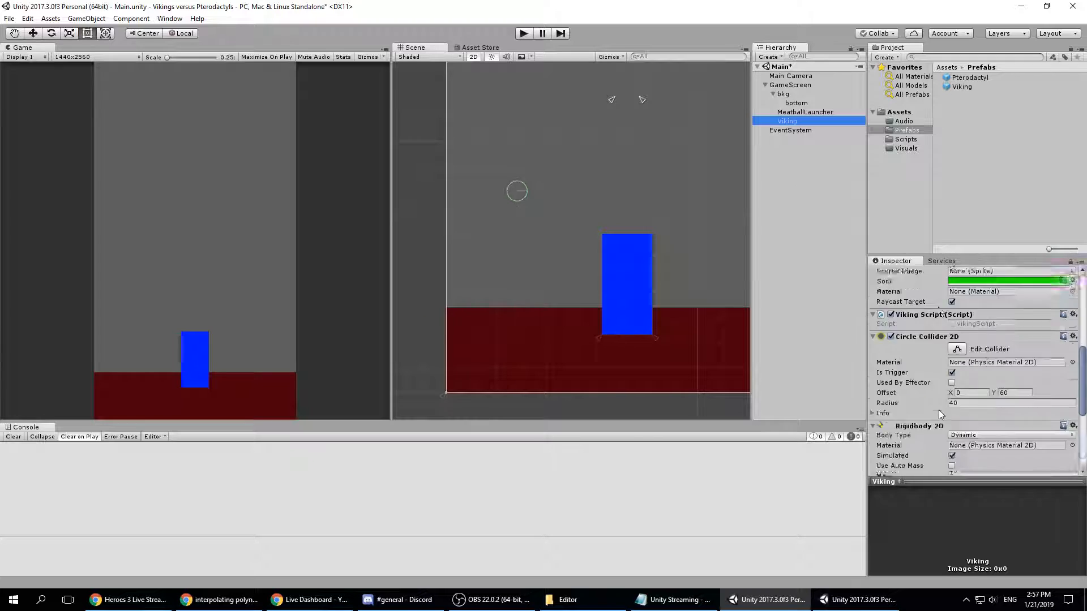
pyautogui.scroll(3, 912, 399)
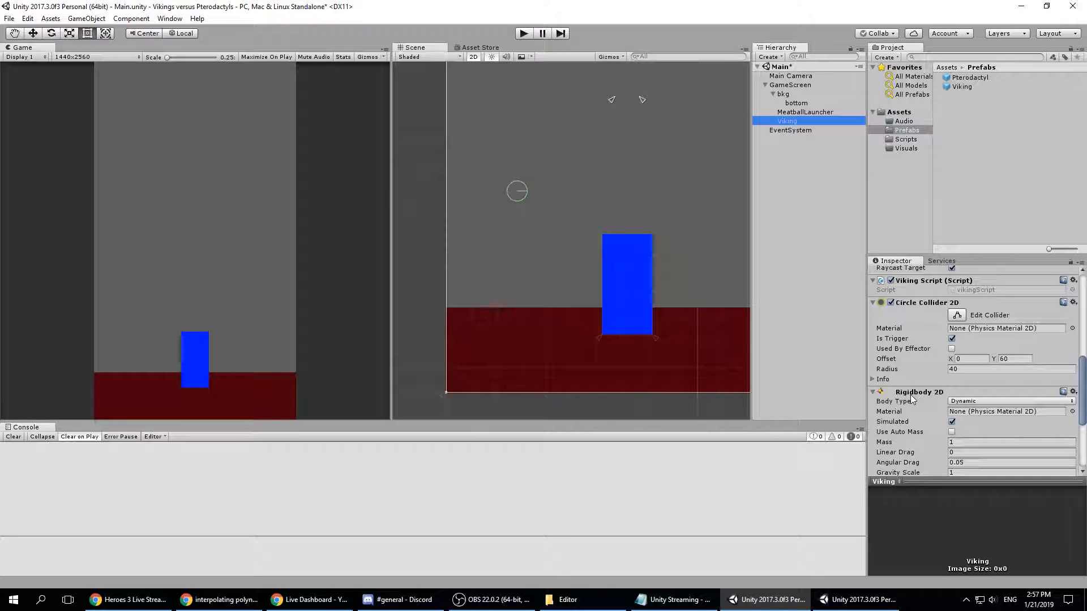
pyautogui.scroll(-3, 922, 402)
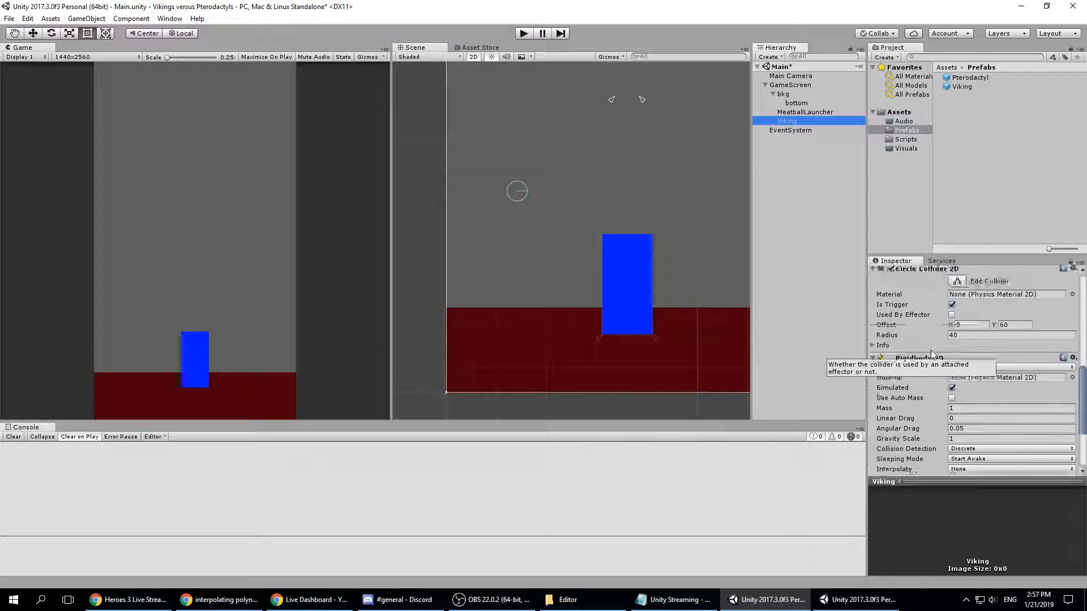
pyautogui.scroll(-3, 933, 406)
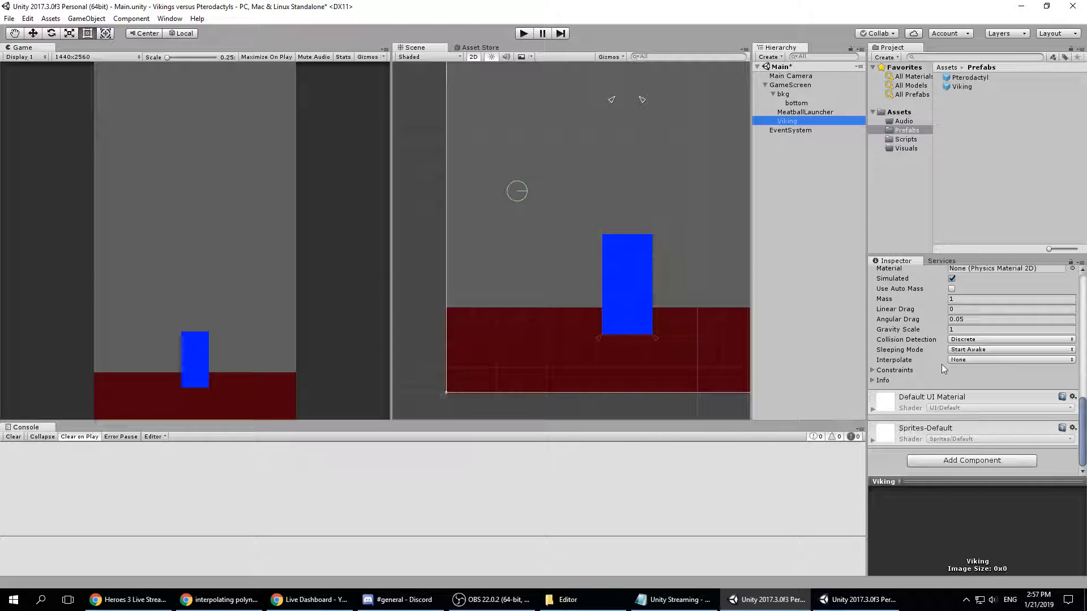
pyautogui.scroll(7, 938, 376)
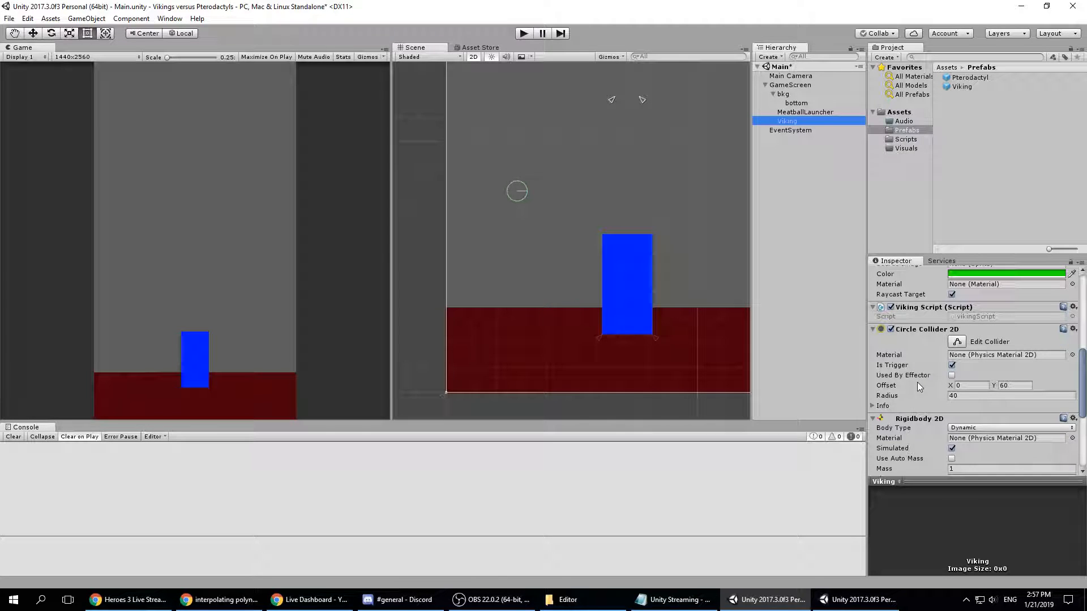
pyautogui.scroll(6, 918, 382)
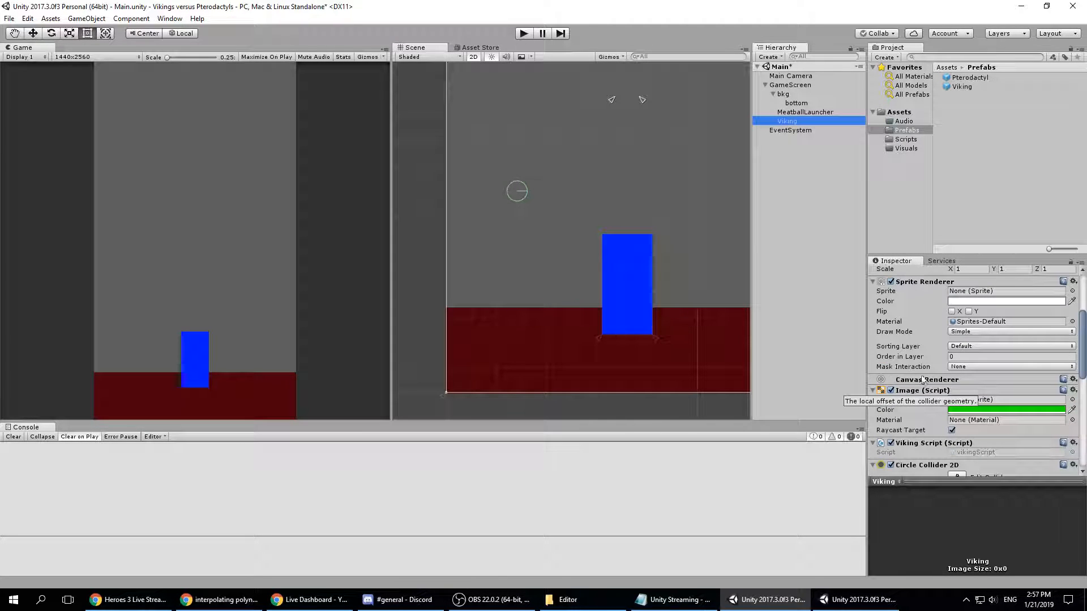
pyautogui.scroll(4, 921, 362)
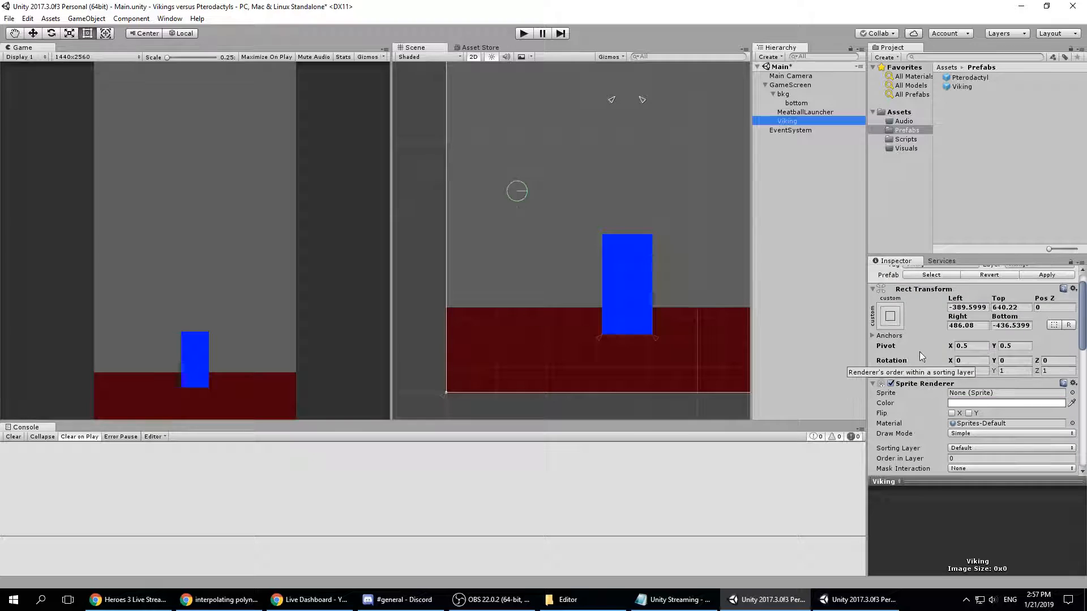
# - Delete the Viking instance from the GameScreen canvas
pyautogui.click(793, 114)
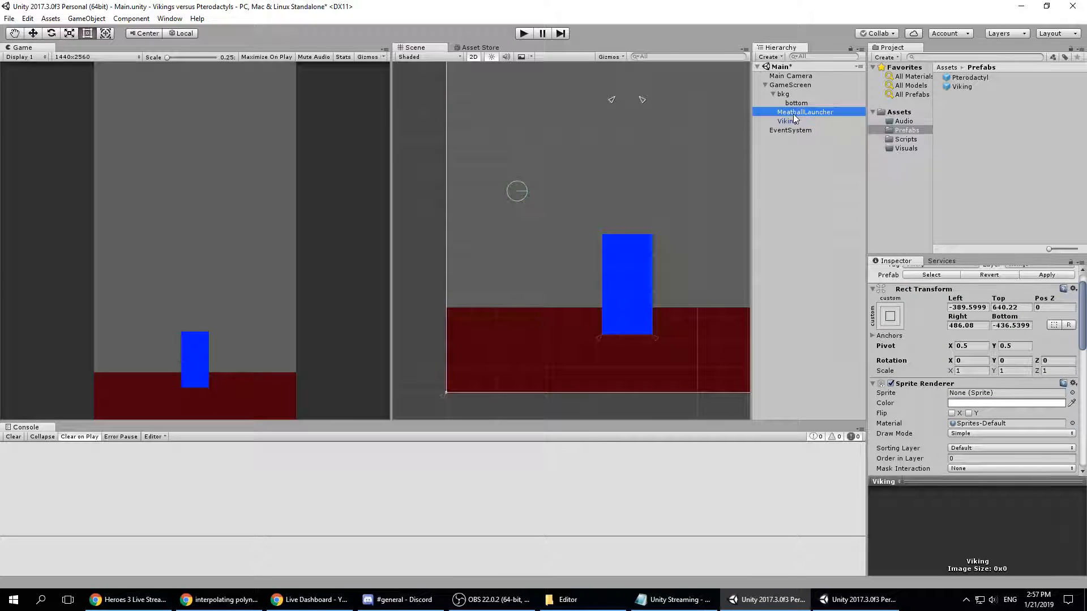
pyautogui.click(793, 121)
pyautogui.press('Delete')
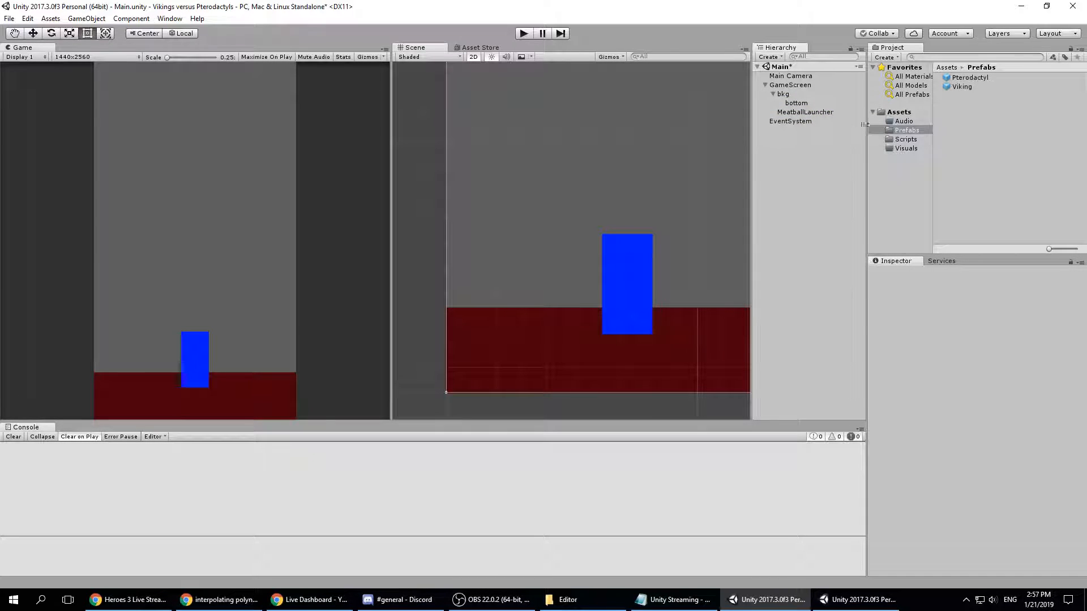
pyautogui.scroll(-2, 703, 215)
pyautogui.moveTo(691, 232); pyautogui.dragTo(657, 273, button='middle')
pyautogui.scroll(-2, 656, 270)
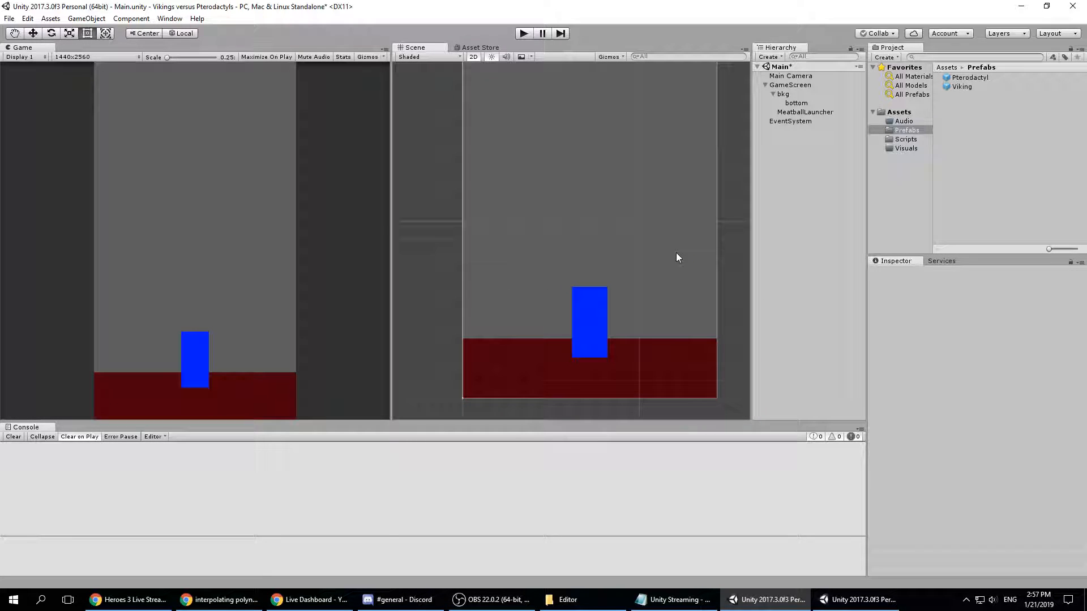
# - Select the MeatballLauncher object, check the YouTube live dashboard in the browser, and return to the Unity project
pyautogui.click(804, 111)
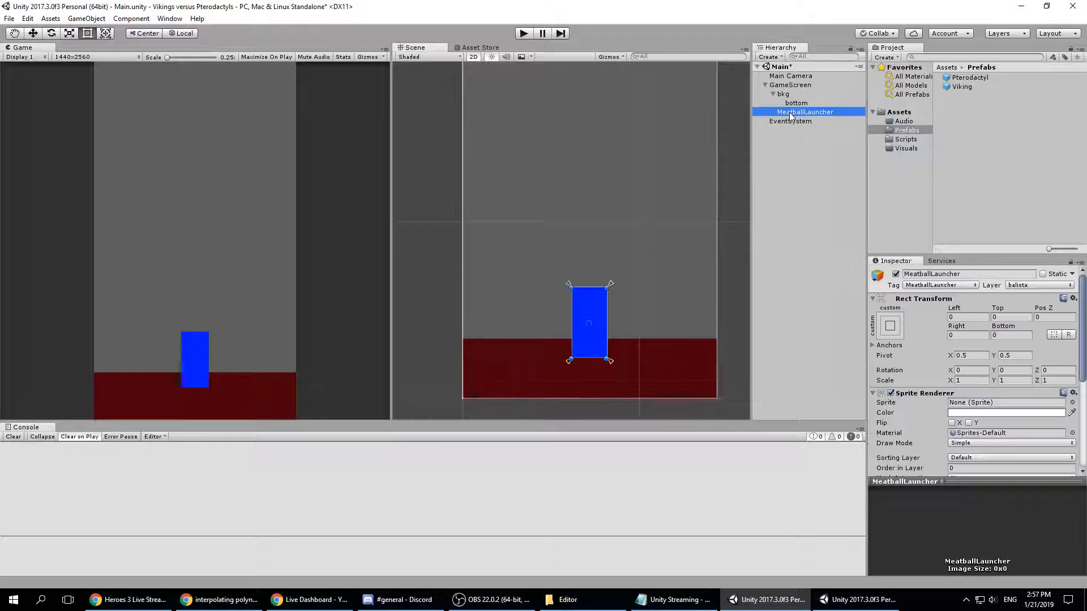
pyautogui.click(310, 601)
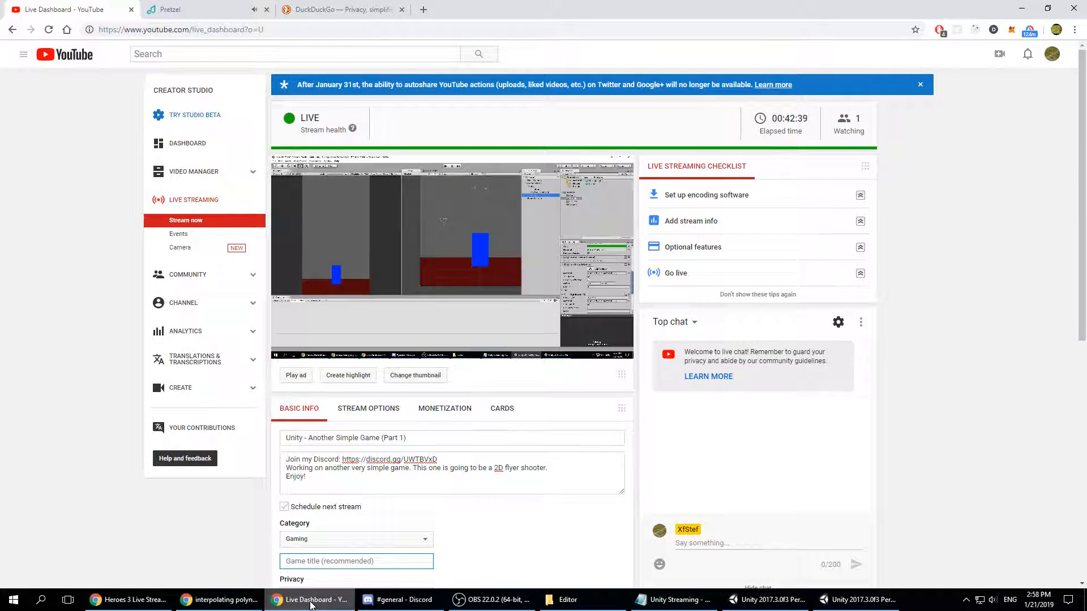
pyautogui.click(310, 601)
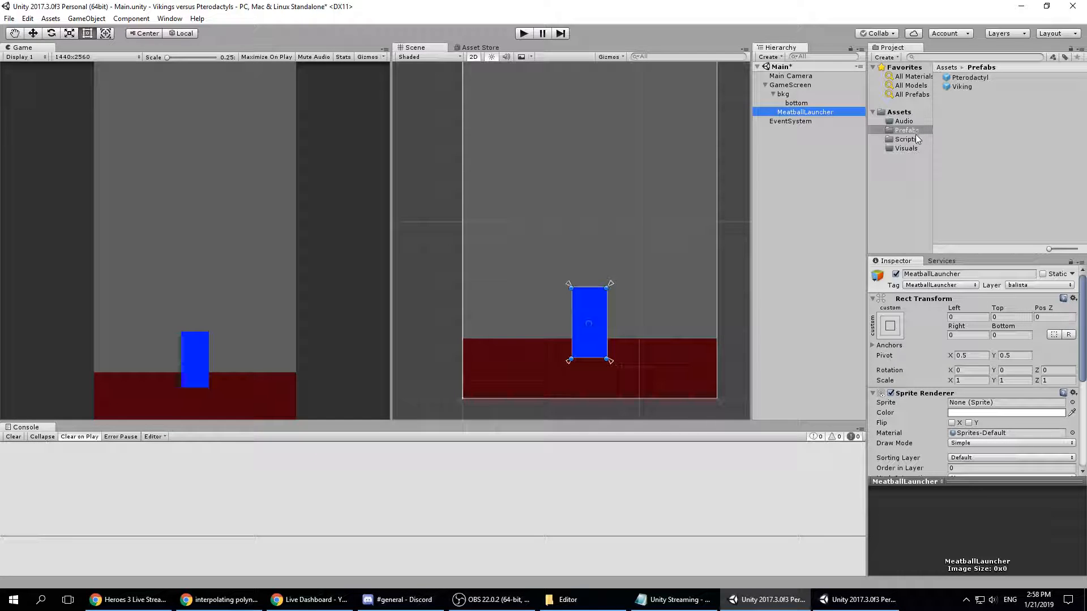
# - Create a 2D sprite object under GameScreen and name it Meatball
pyautogui.click(791, 85)
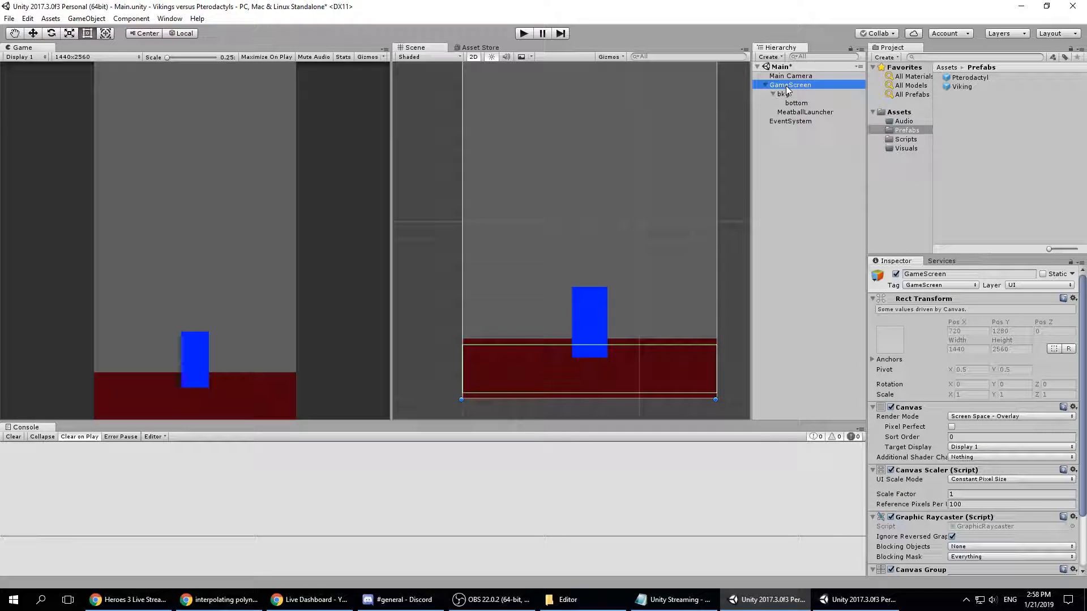
pyautogui.click(773, 94)
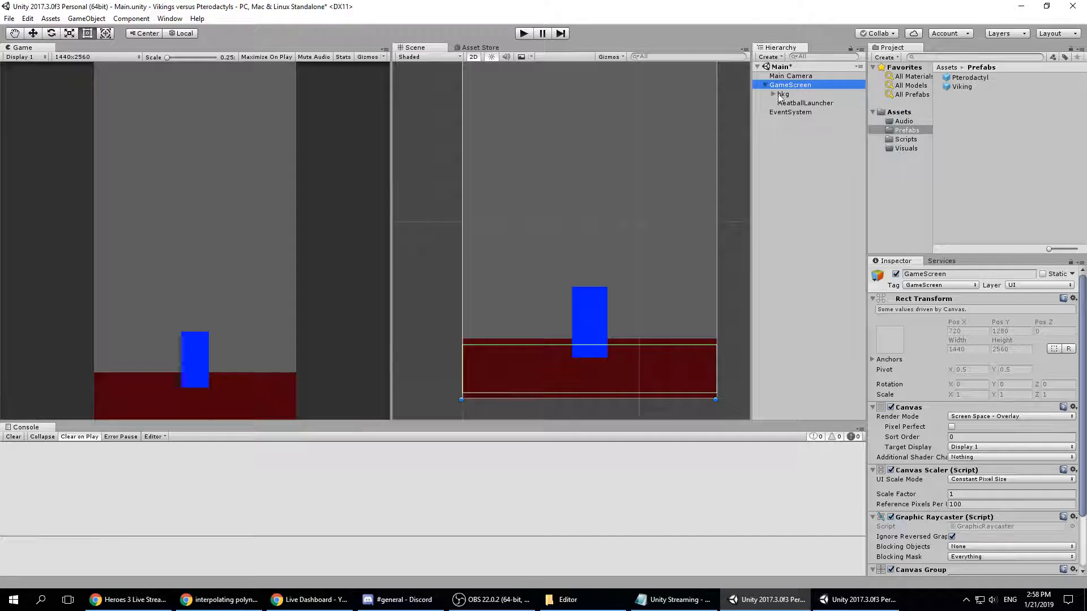
pyautogui.rightClick(795, 87)
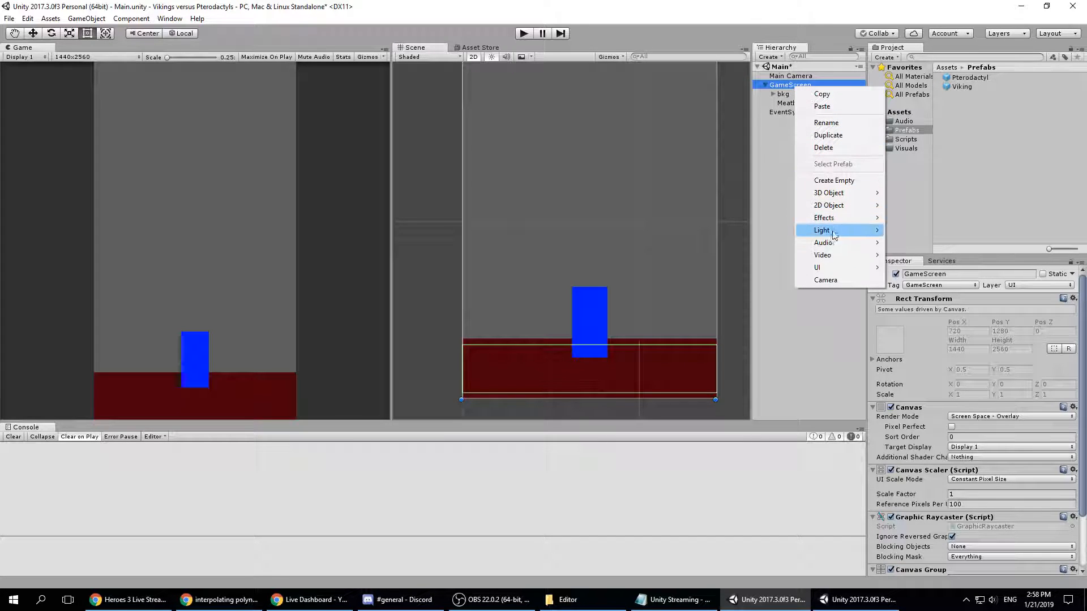
pyautogui.moveTo(837, 206)
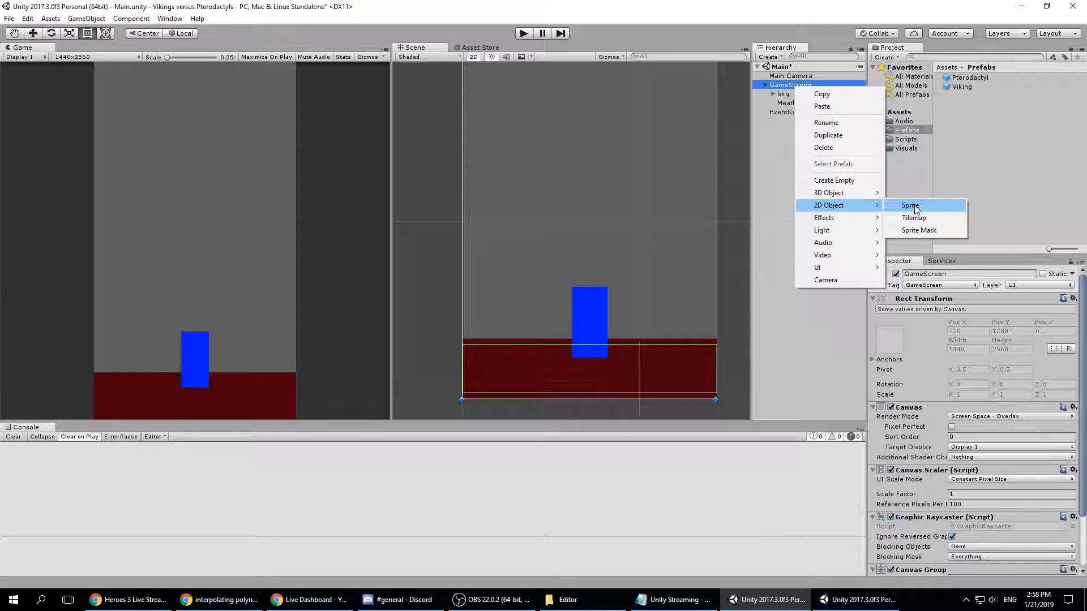
pyautogui.click(913, 206)
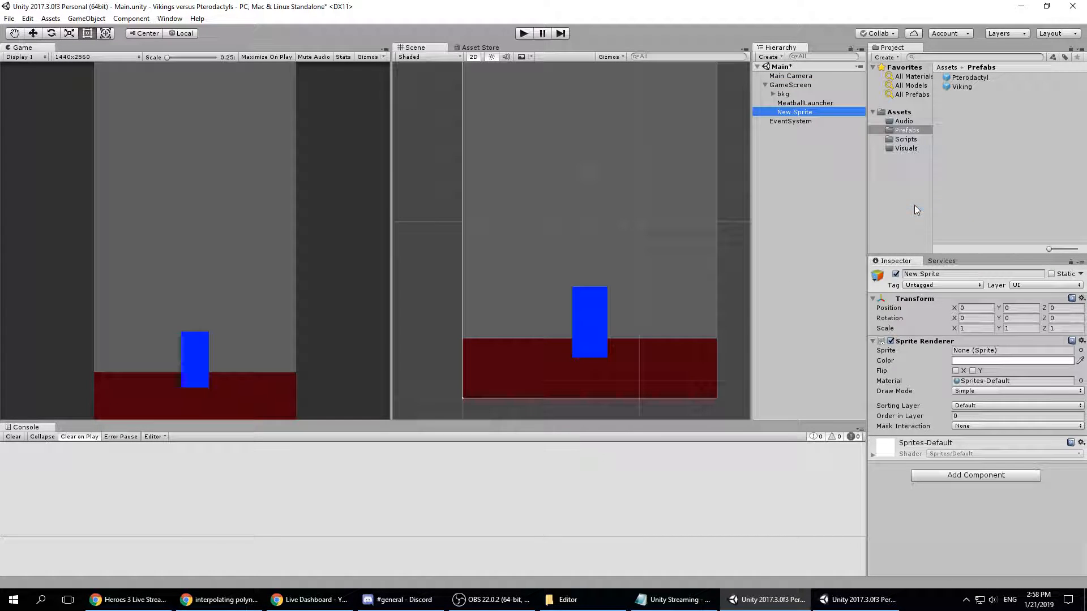
pyautogui.click(962, 275)
pyautogui.write('Mea')
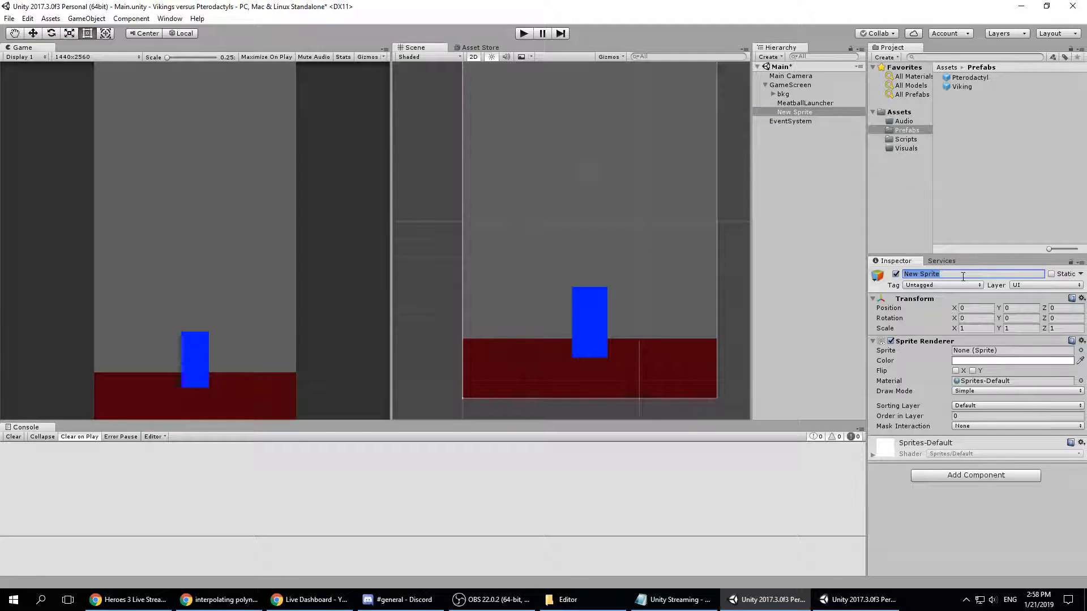
pyautogui.write('tball')
pyautogui.press('Return')
# - Add a tag named Meatballs to the project and remove it from the tag list
pyautogui.click(942, 284)
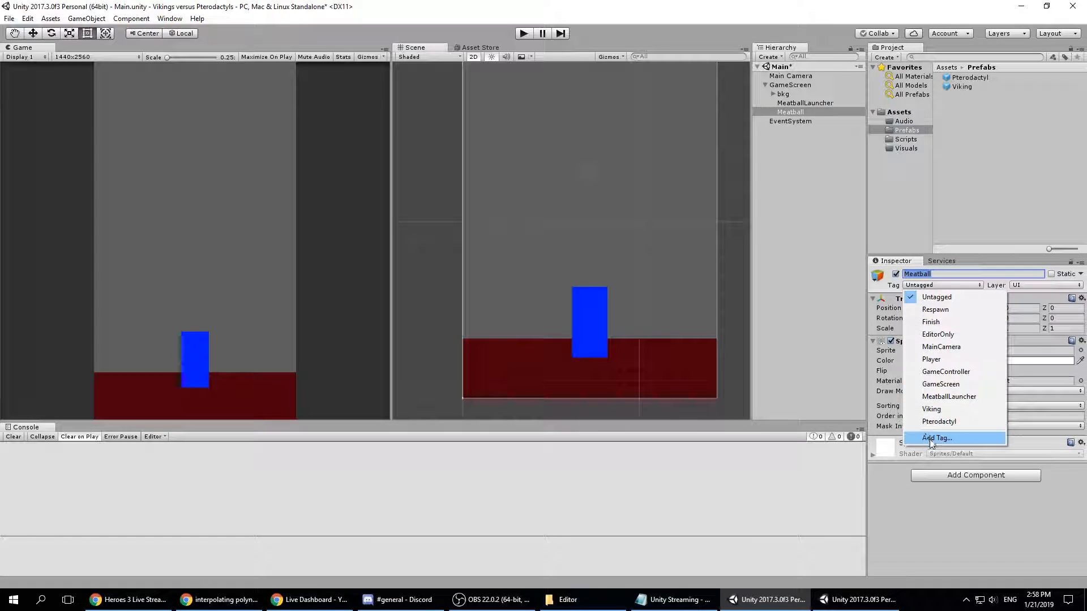
pyautogui.click(928, 437)
pyautogui.click(1062, 354)
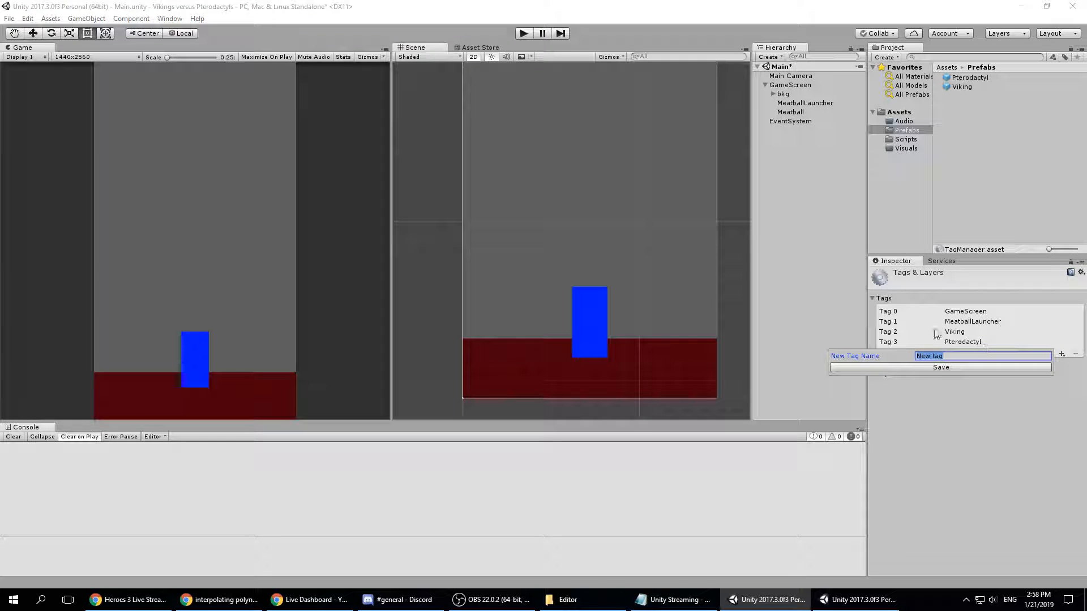
pyautogui.write('Meatballs')
pyautogui.click(934, 366)
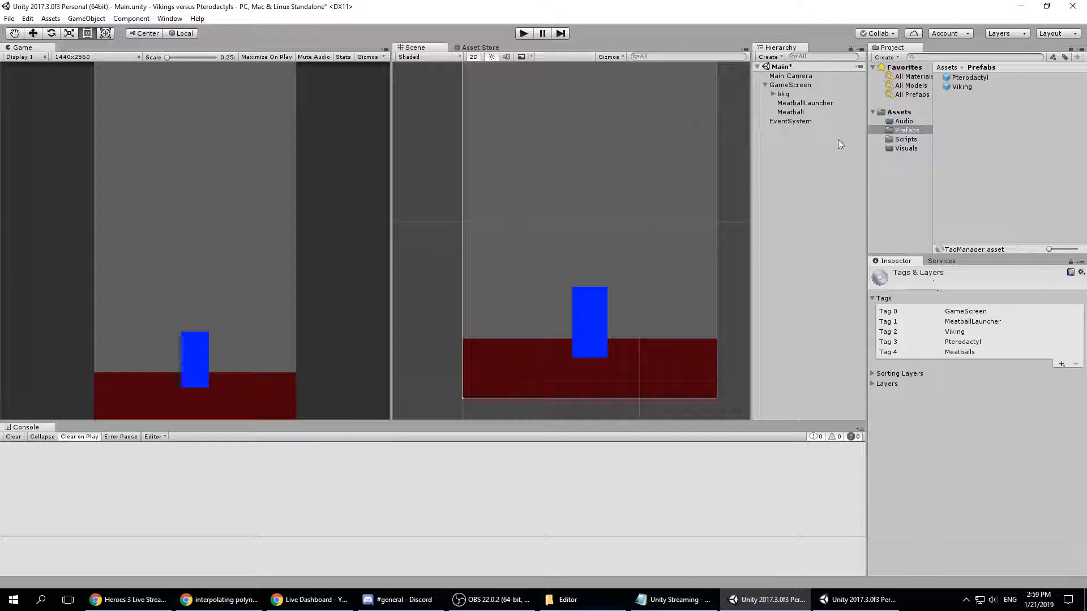
pyautogui.click(969, 353)
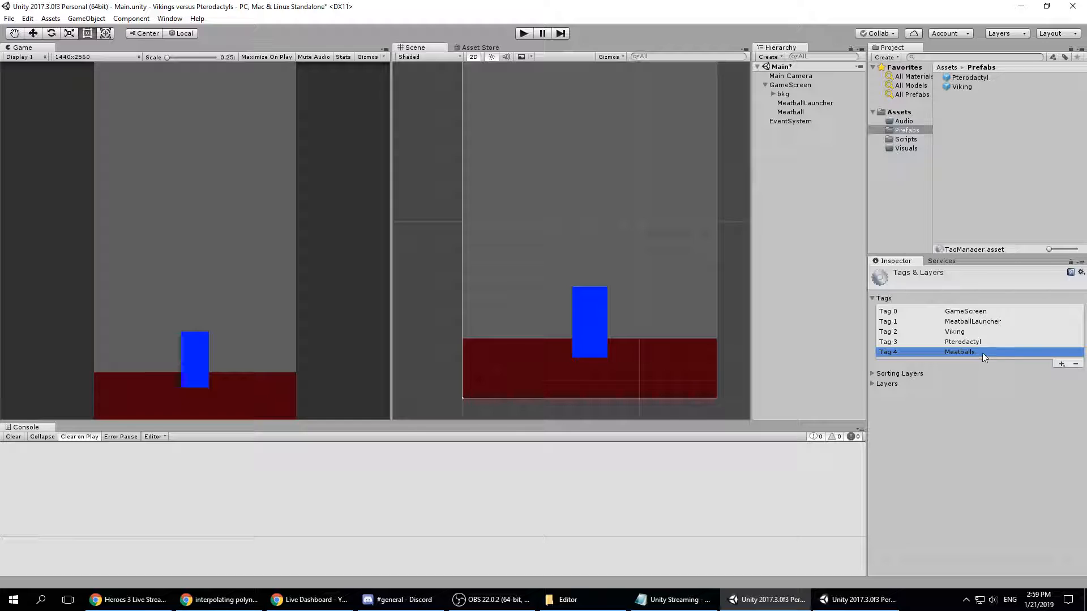
pyautogui.click(1076, 364)
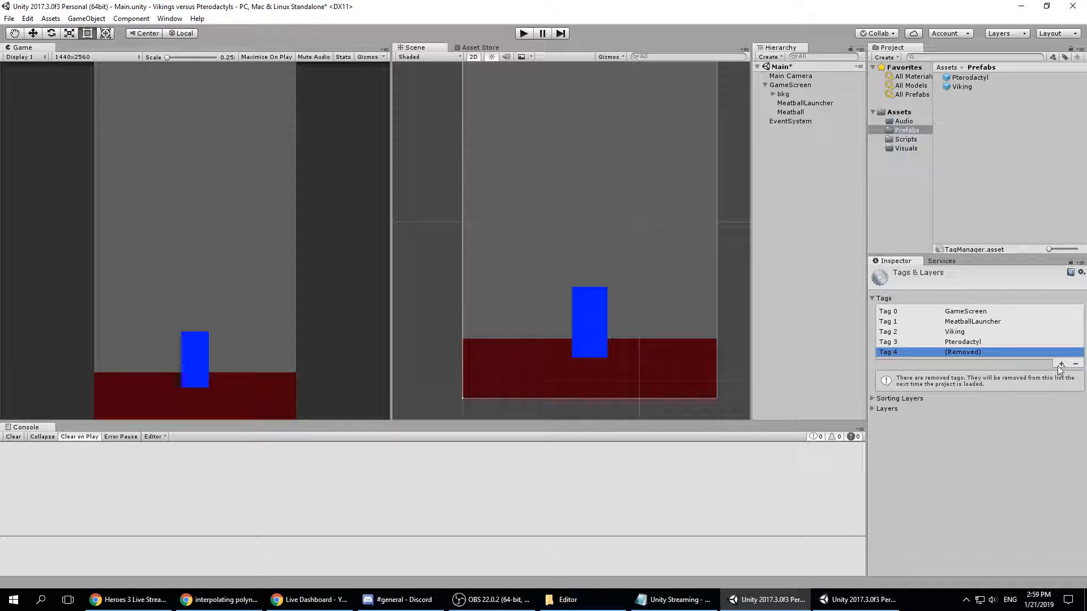
# - Add a new project tag named Meatball
pyautogui.click(1062, 364)
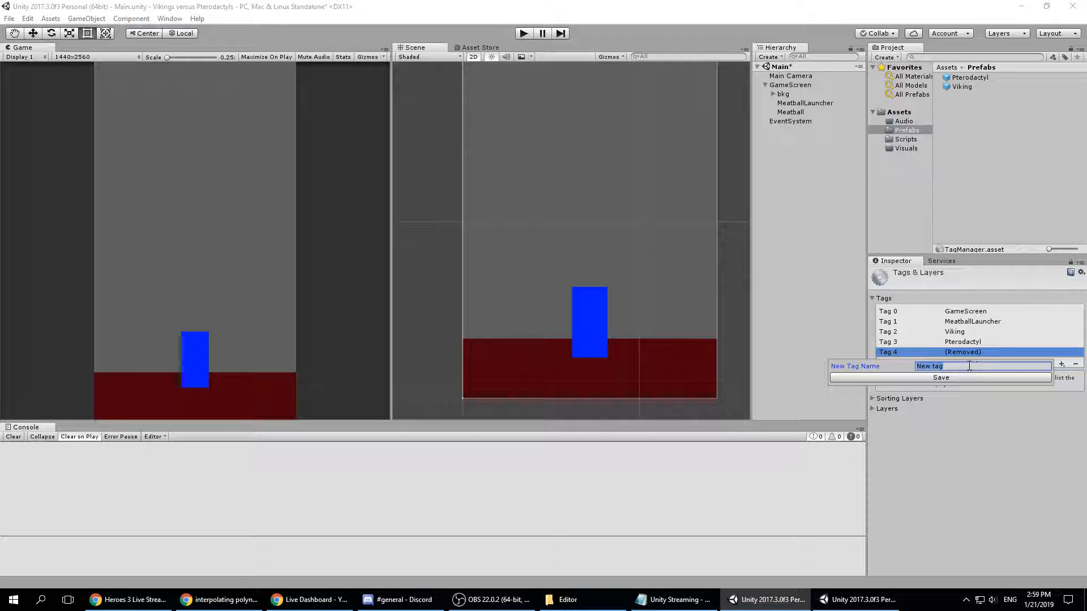
pyautogui.write('Meatball')
pyautogui.press('Return')
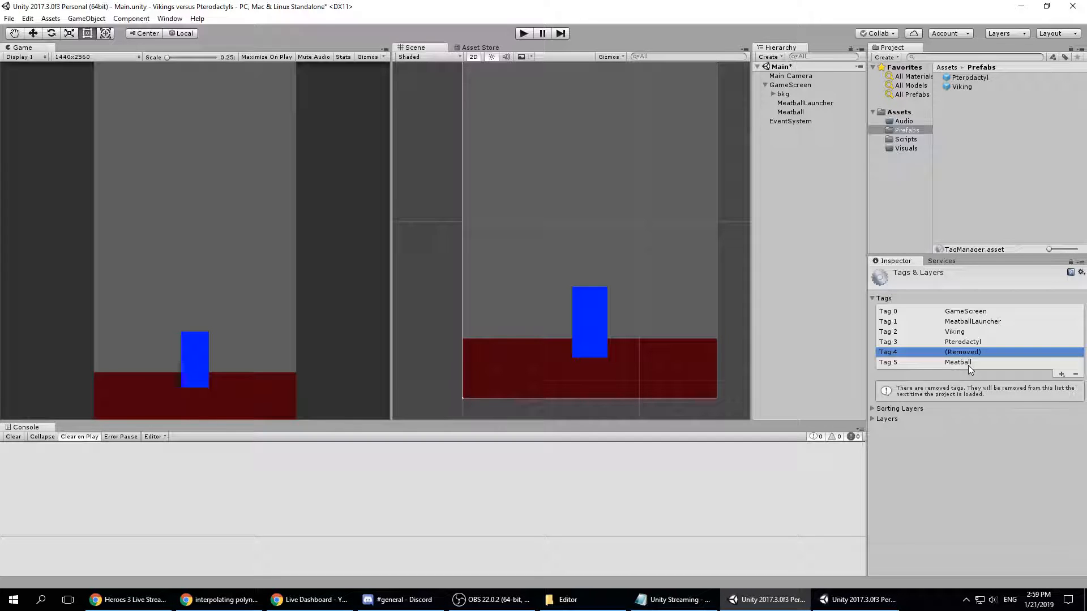
# - Assign the Meatball tag and the meatballs layer to the Meatball object
pyautogui.click(792, 111)
pyautogui.click(941, 285)
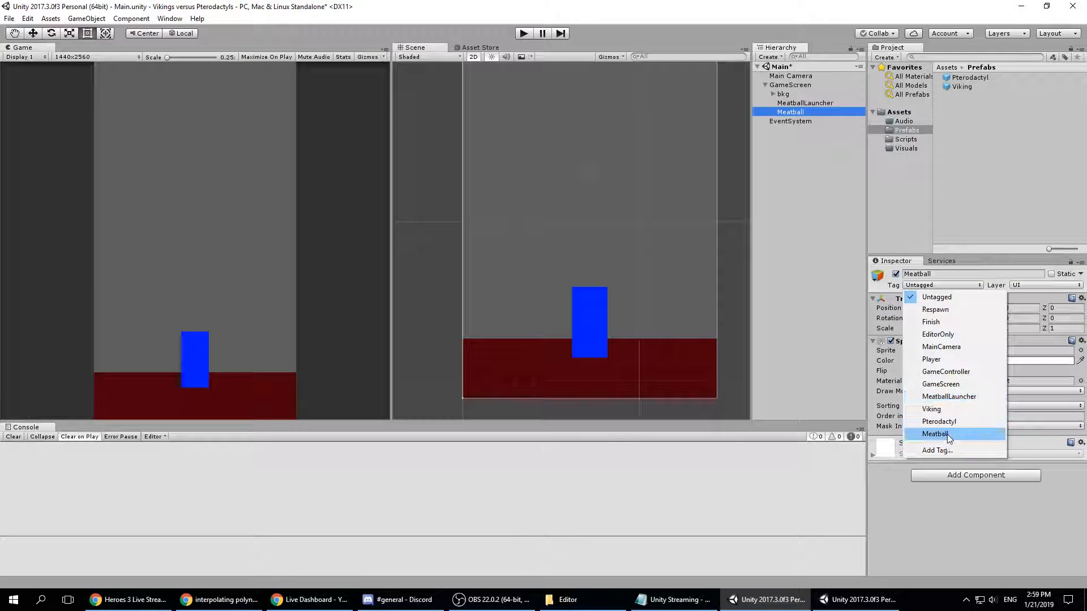
pyautogui.click(949, 436)
pyautogui.click(1046, 285)
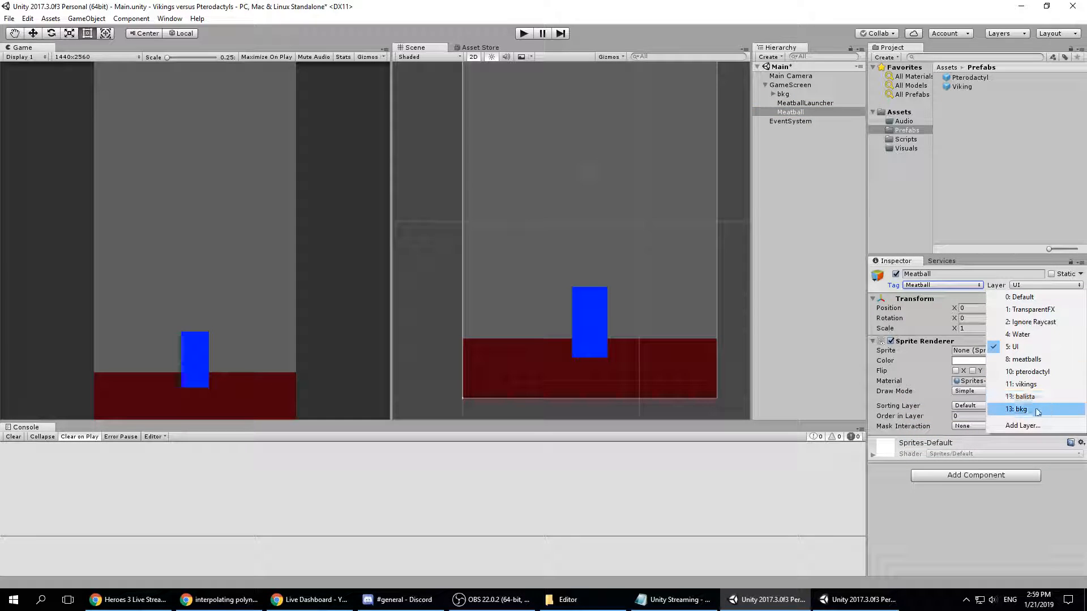
pyautogui.click(1026, 359)
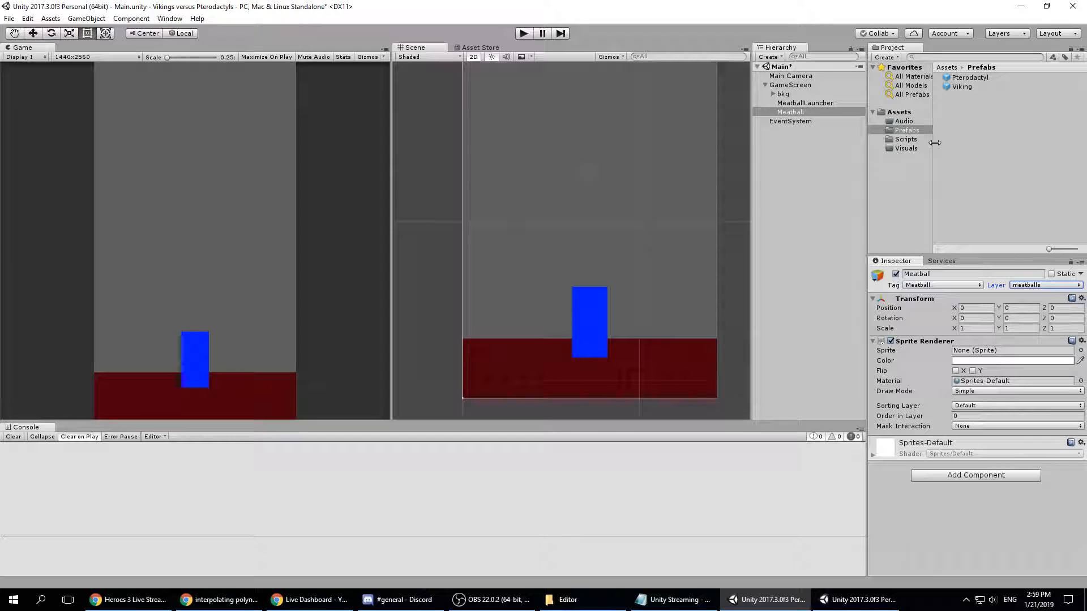
# - Add an Image component to the Meatball and set its color to light orange, hex FFDA80FF
pyautogui.click(964, 477)
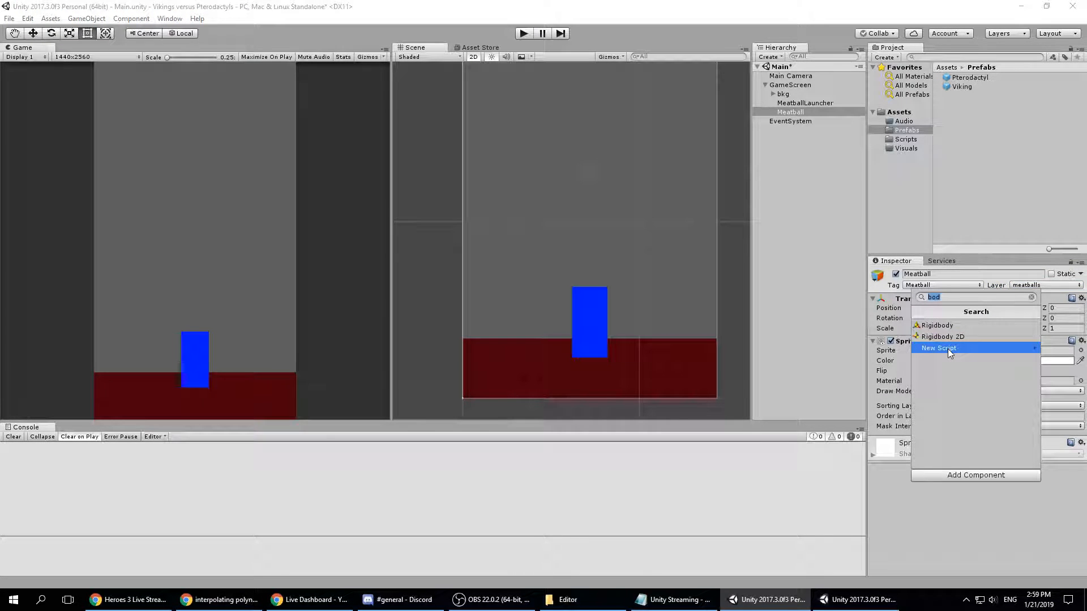
pyautogui.write('im')
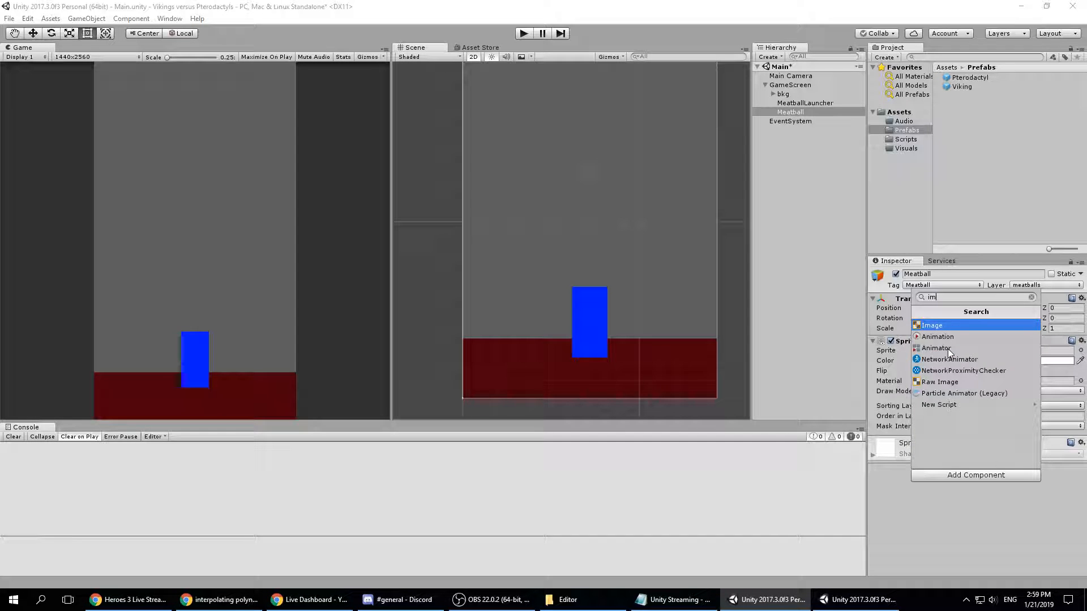
pyautogui.press('Return')
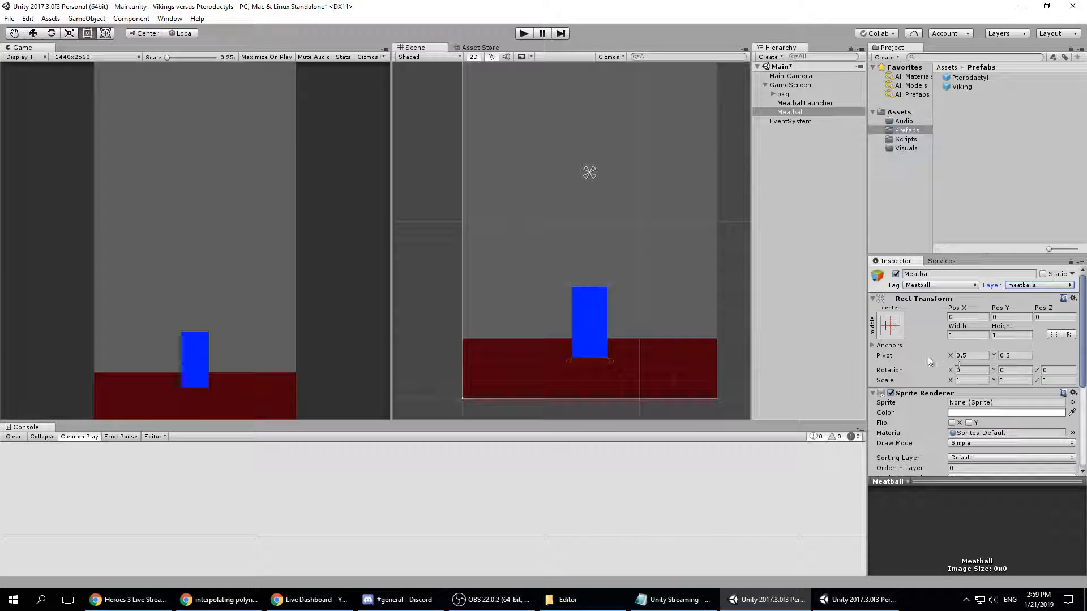
pyautogui.scroll(-2, 976, 390)
pyautogui.scroll(-5, 977, 391)
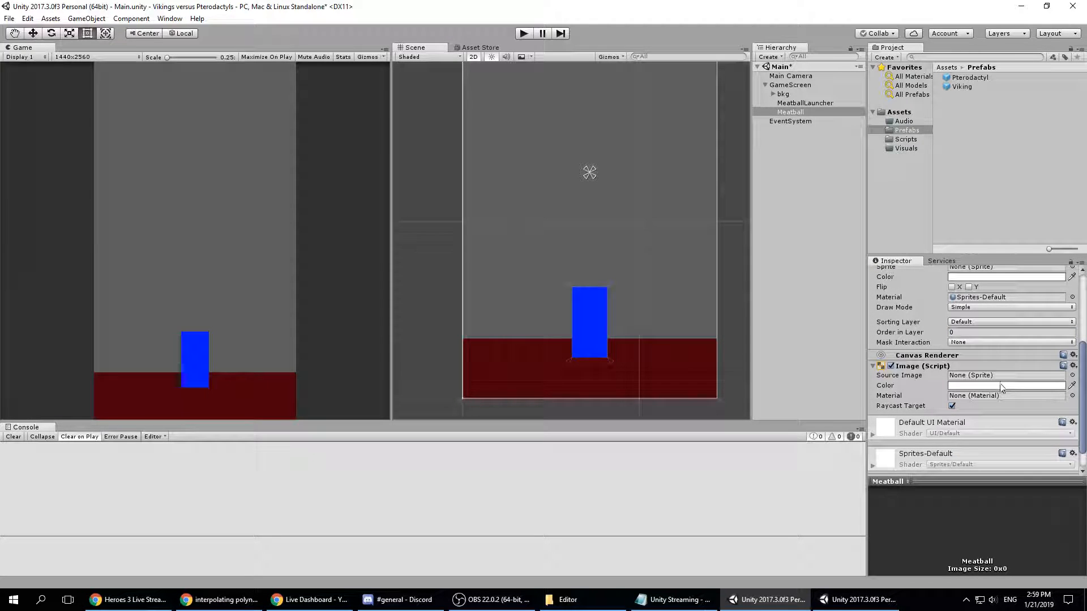
pyautogui.click(985, 386)
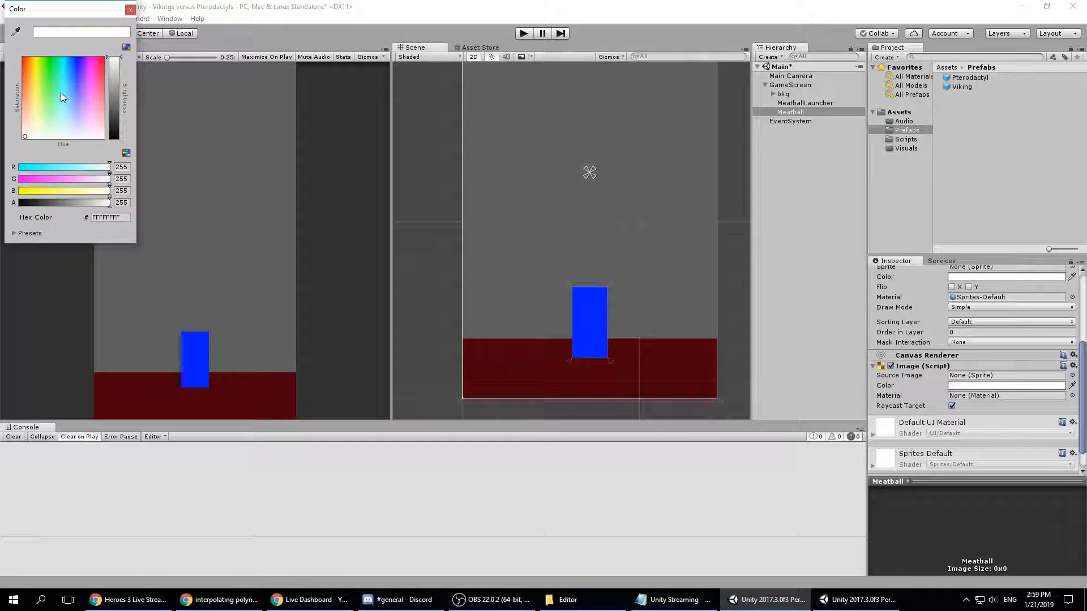
pyautogui.click(34, 98)
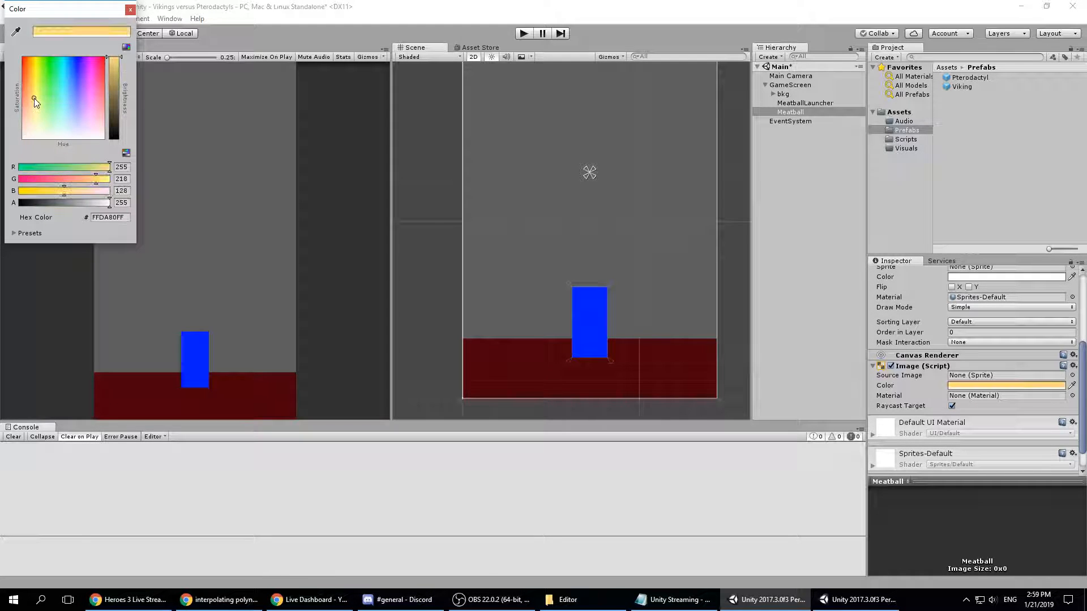
pyautogui.click(130, 9)
# - Set the Meatball's width and height to 100 each
pyautogui.scroll(5, 944, 329)
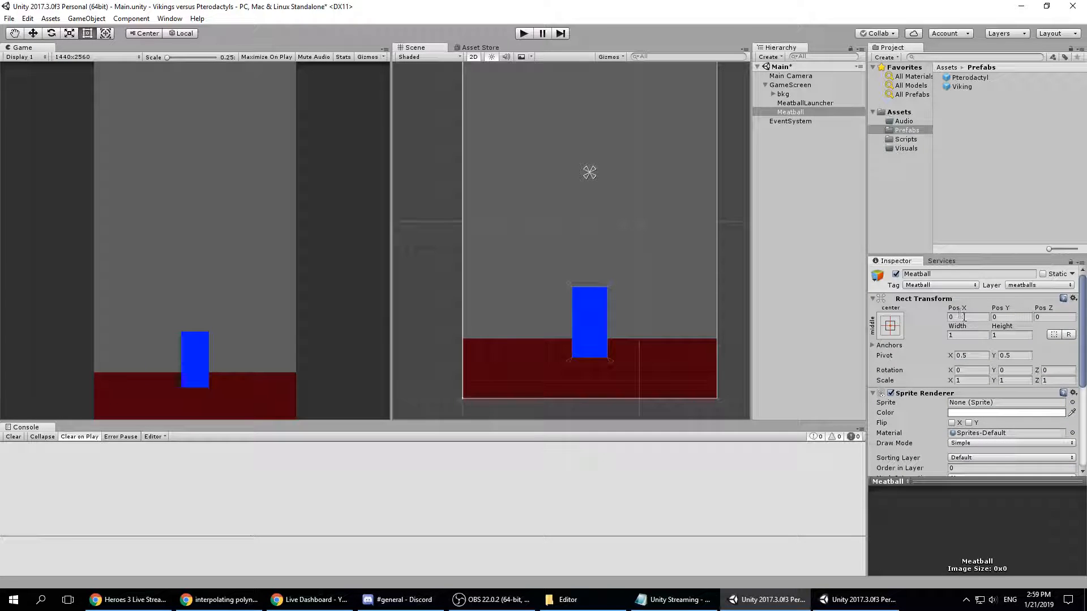
pyautogui.click(968, 334)
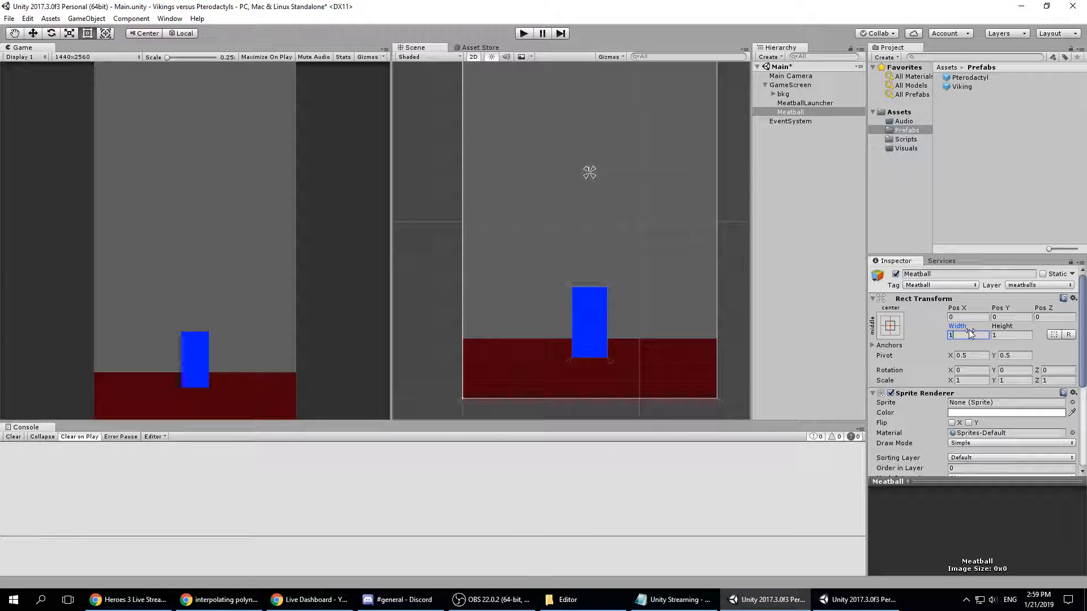
pyautogui.write('100')
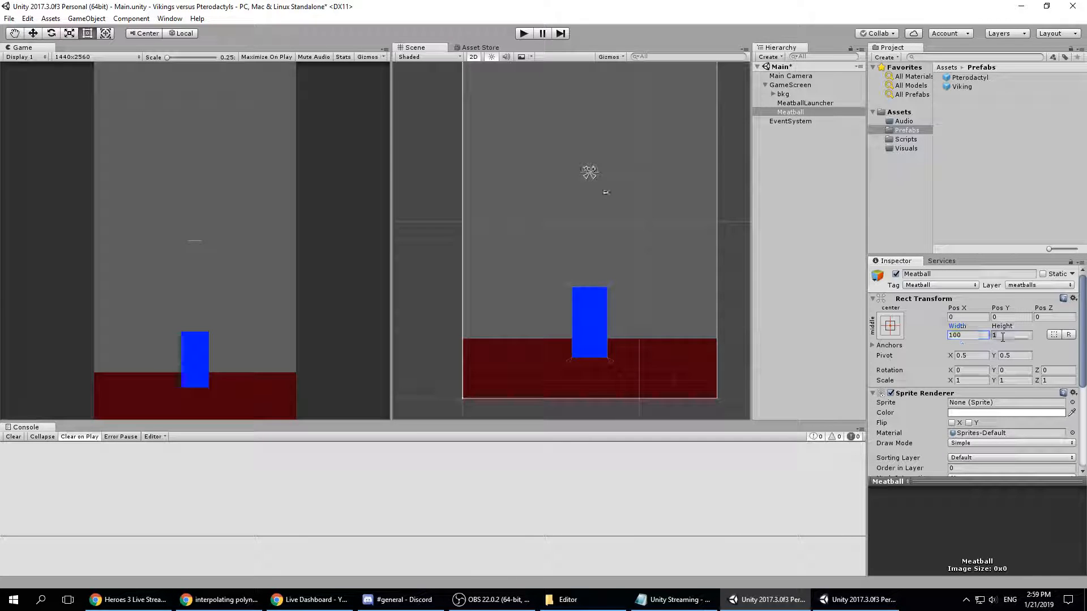
pyautogui.click(1005, 335)
pyautogui.write('100')
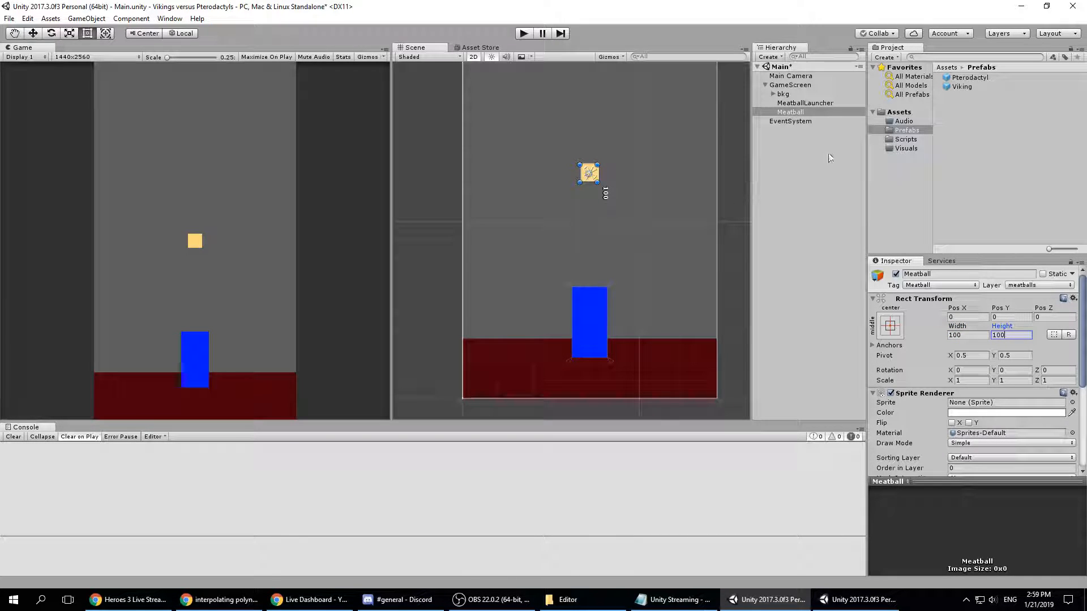
# - Move the Meatball straight down onto the top edge of the blue launcher, at about X 0.14, Y -653
pyautogui.scroll(3, 623, 211)
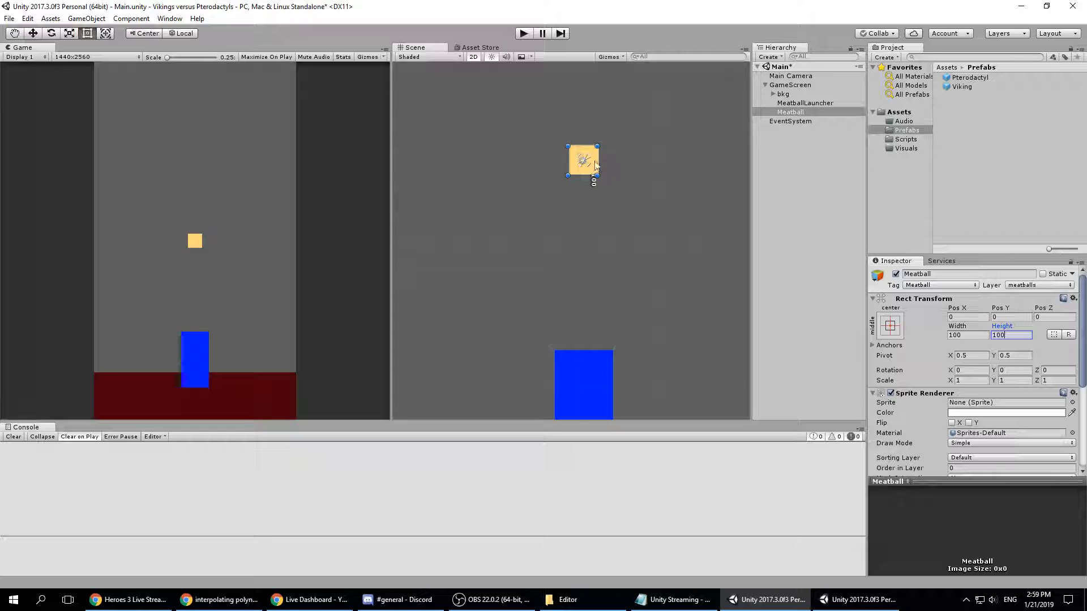
pyautogui.moveTo(595, 165); pyautogui.dragTo(596, 356)
pyautogui.scroll(-2, 669, 344)
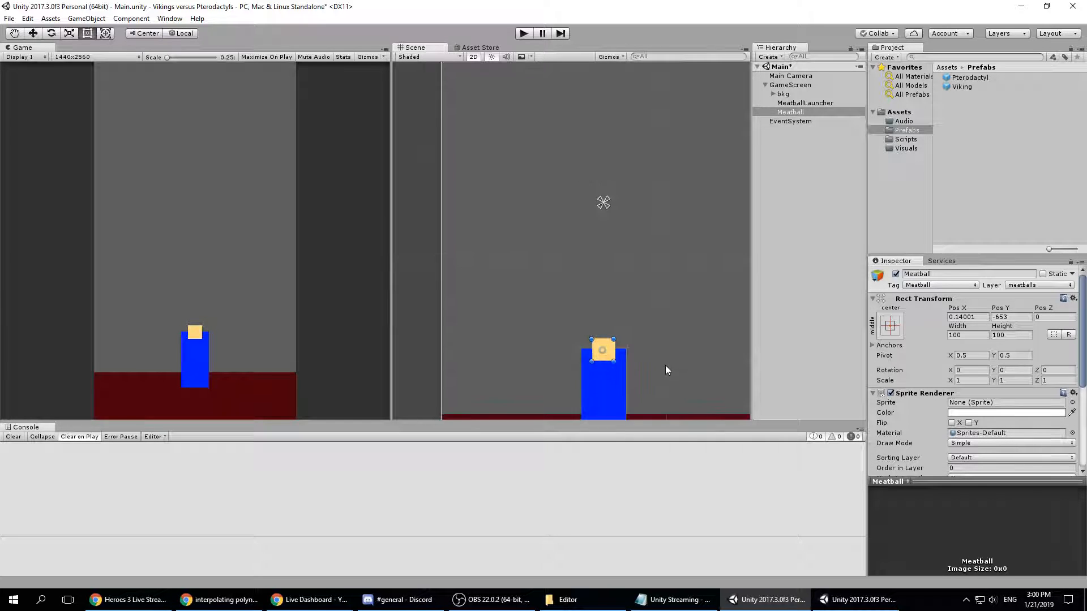
pyautogui.moveTo(665, 366); pyautogui.dragTo(634, 262, button='middle')
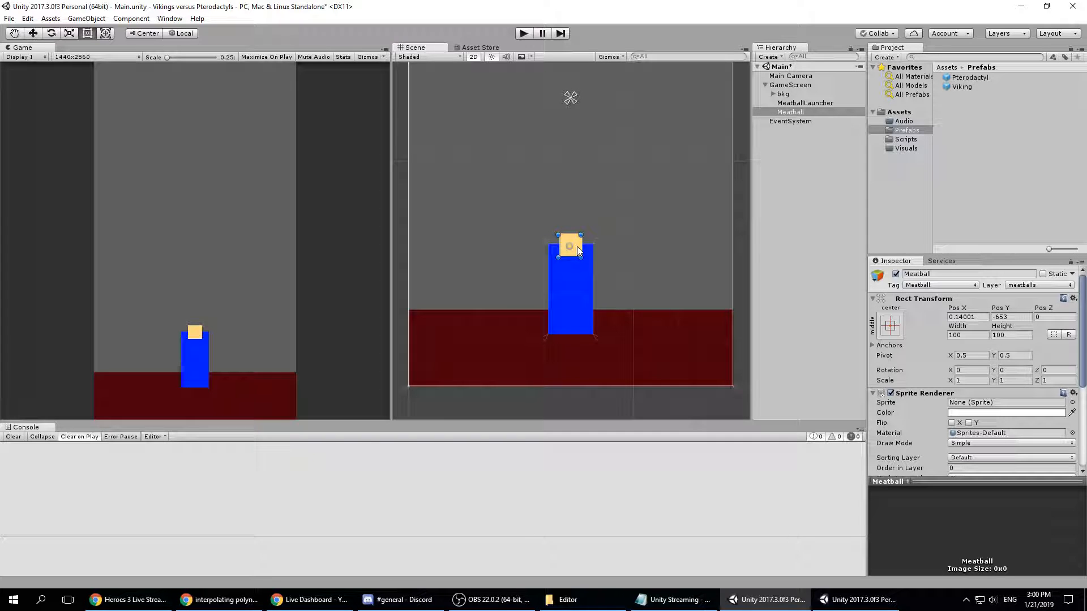
# - Move the Meatball down inside the blue launcher, set its position to X 0, Y -800, and save the scene
pyautogui.moveTo(577, 248); pyautogui.dragTo(576, 285)
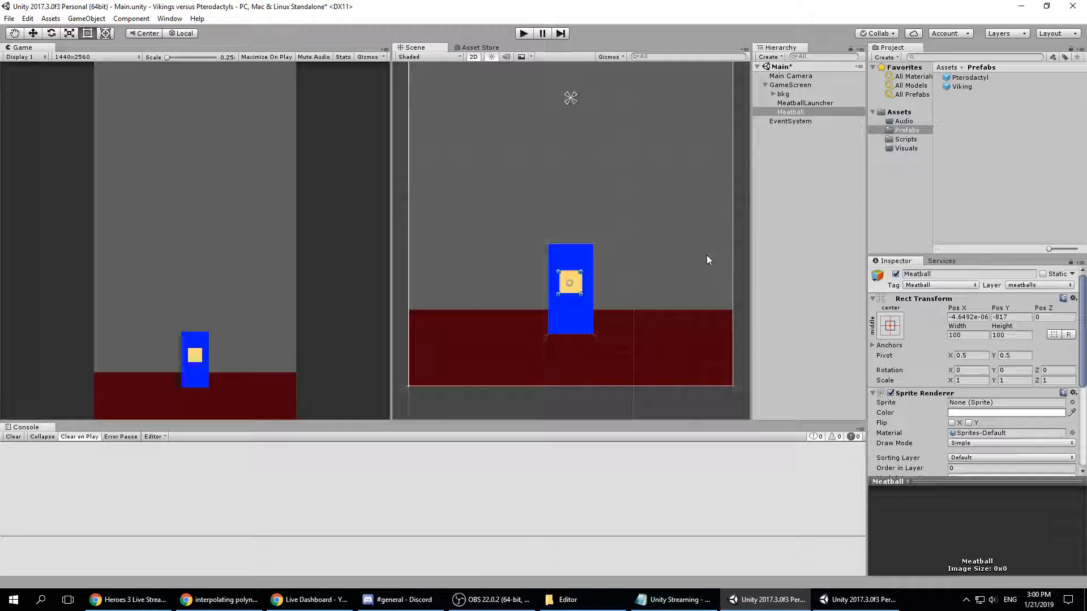
pyautogui.scroll(-7, 684, 272)
pyautogui.moveTo(739, 264); pyautogui.dragTo(714, 316, button='middle')
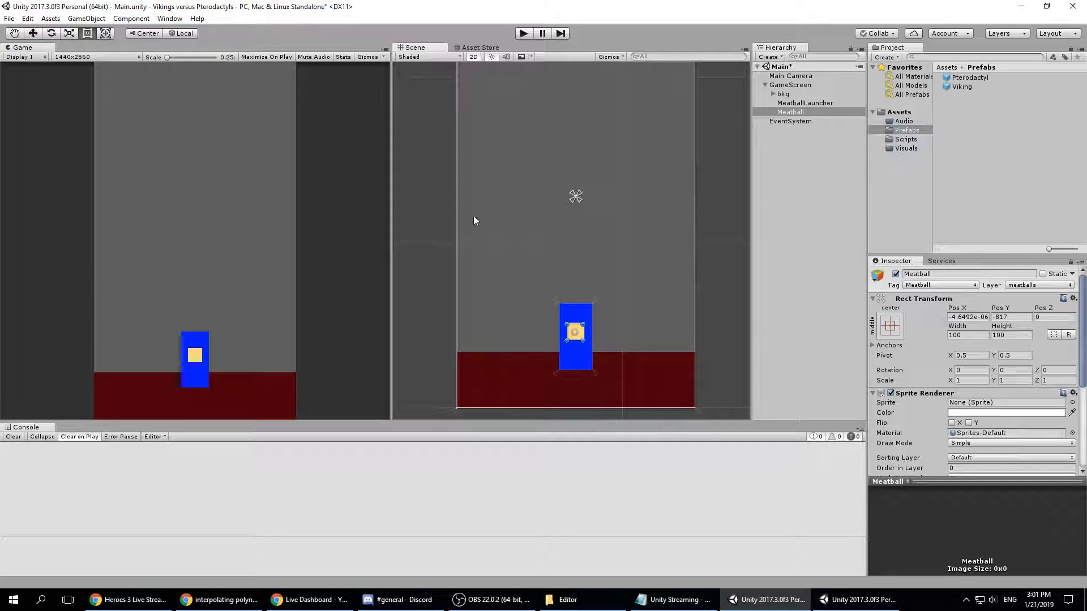
pyautogui.moveTo(475, 221); pyautogui.dragTo(470, 249, button='middle')
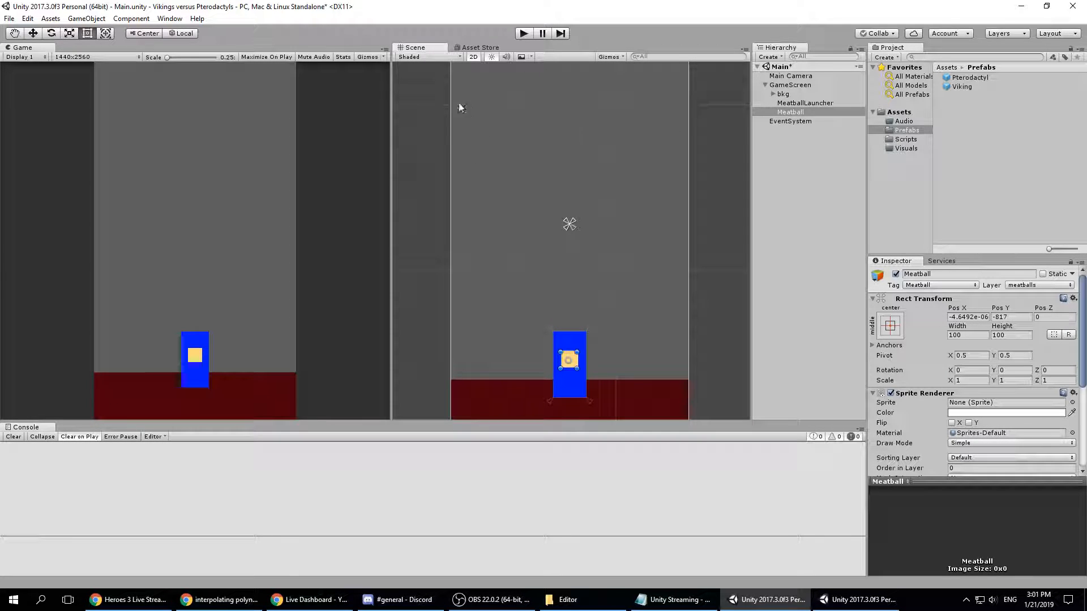
pyautogui.moveTo(616, 254); pyautogui.dragTo(613, 230, button='middle')
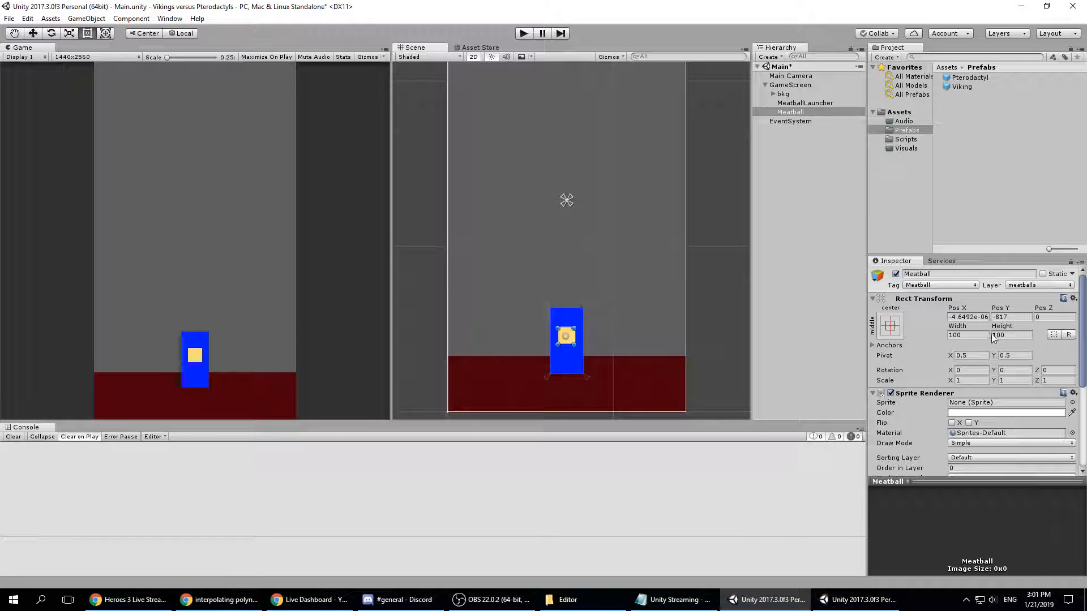
pyautogui.click(1017, 316)
pyautogui.write('-')
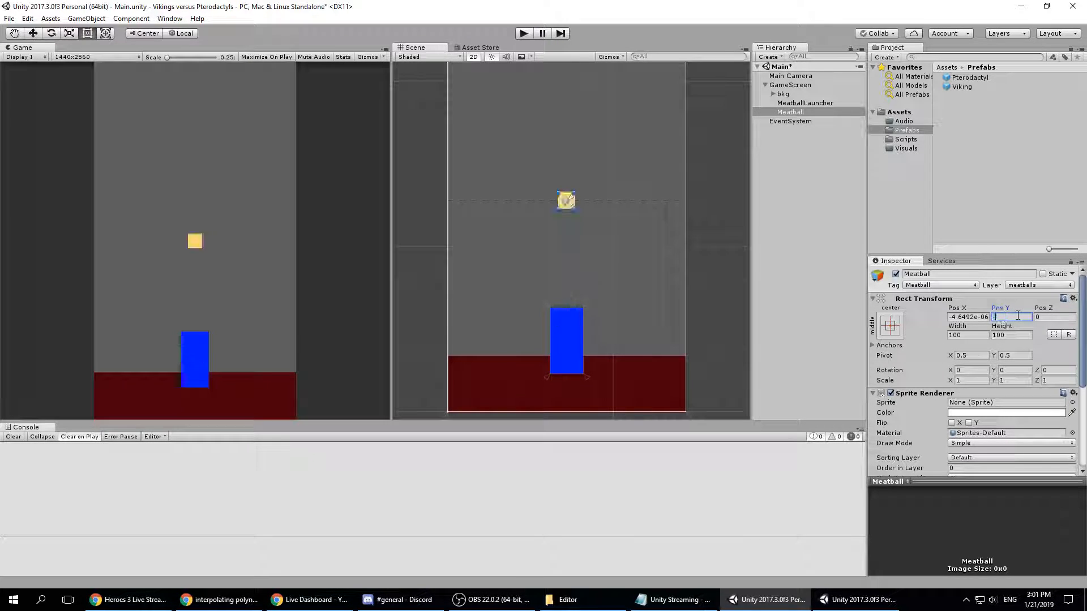
pyautogui.write('800')
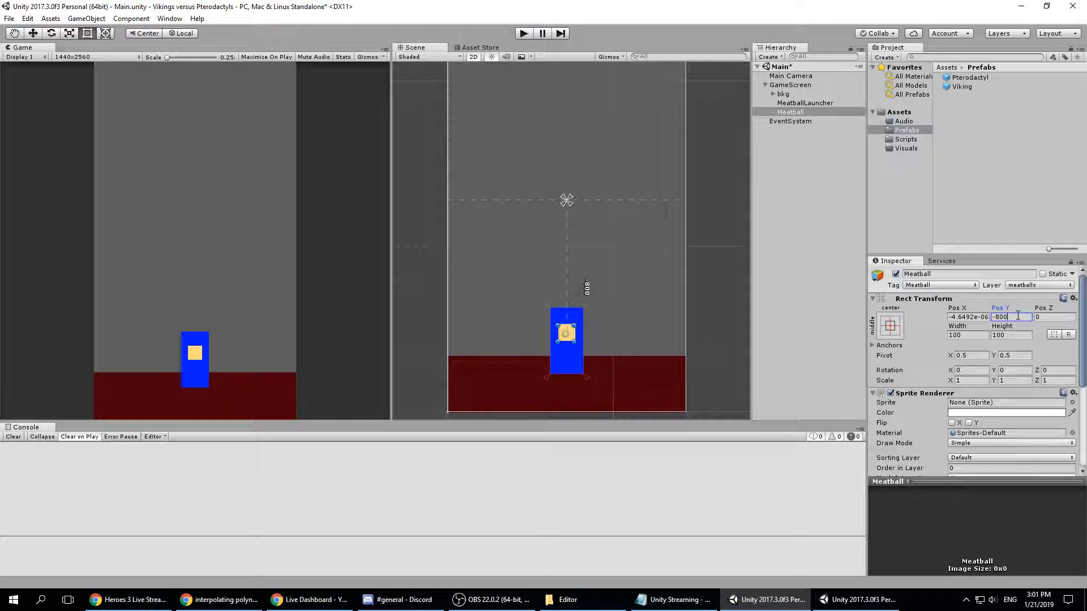
pyautogui.click(975, 317)
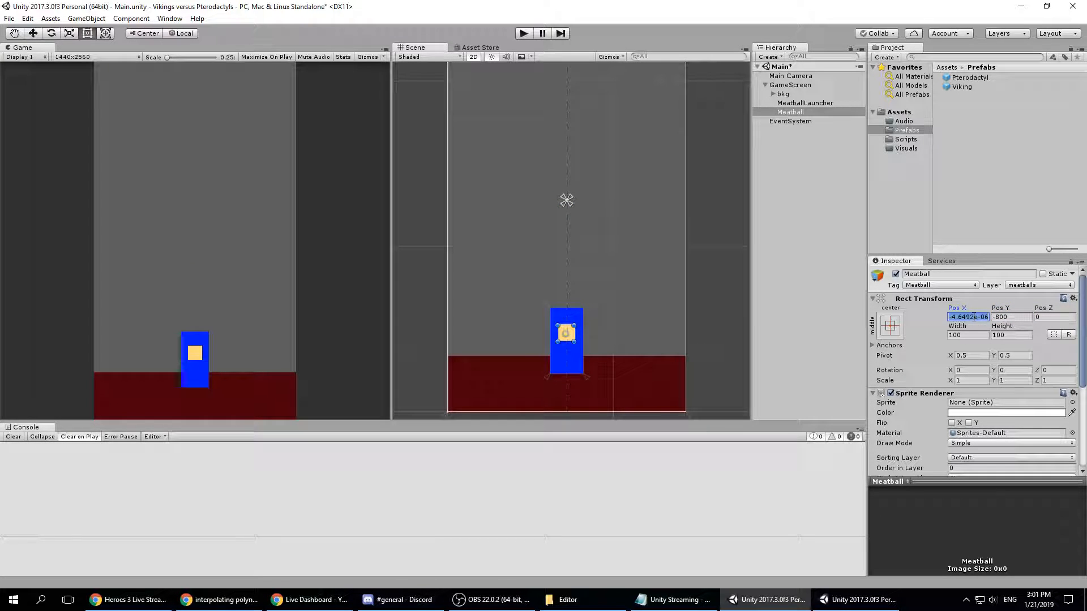
pyautogui.write('0')
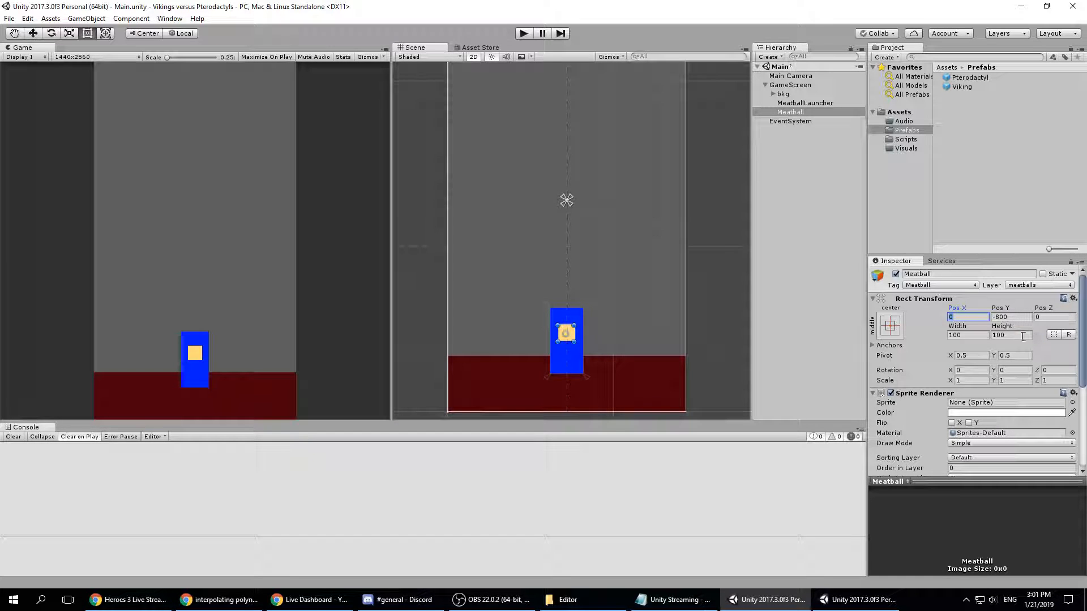
# - Place a temporary instance of the Pterodactyl prefab under GameScreen for a size comparison and delete it again
pyautogui.scroll(-3, 1019, 340)
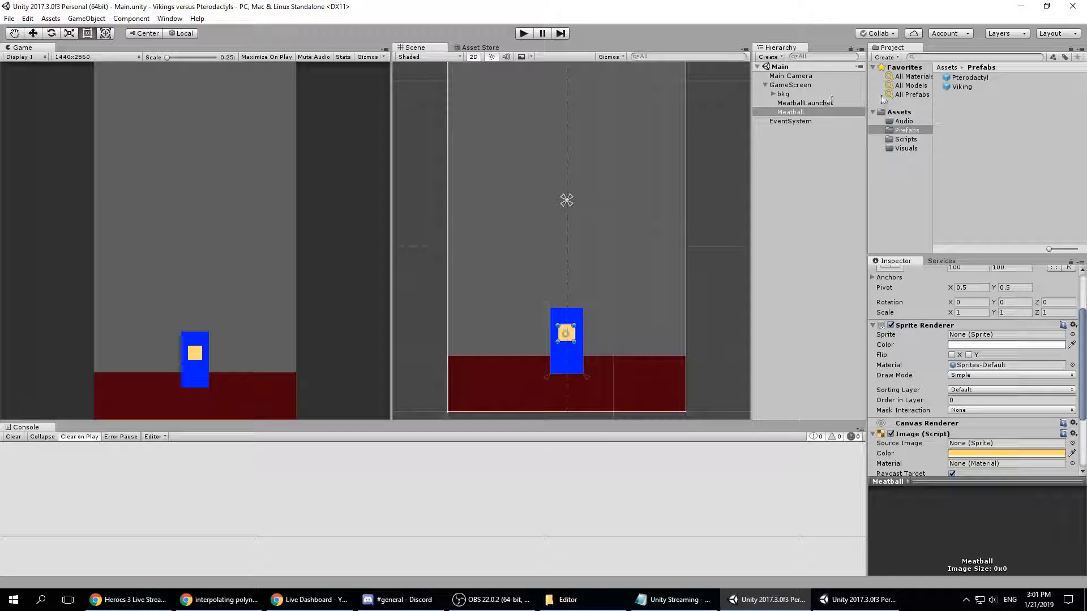
pyautogui.click(969, 77)
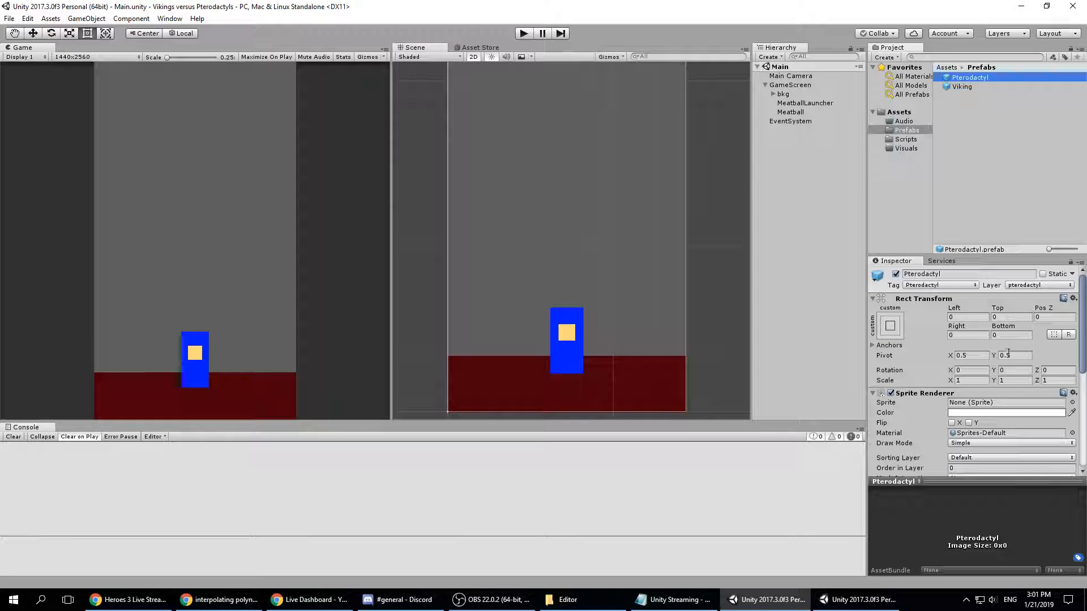
pyautogui.moveTo(972, 77); pyautogui.dragTo(790, 85)
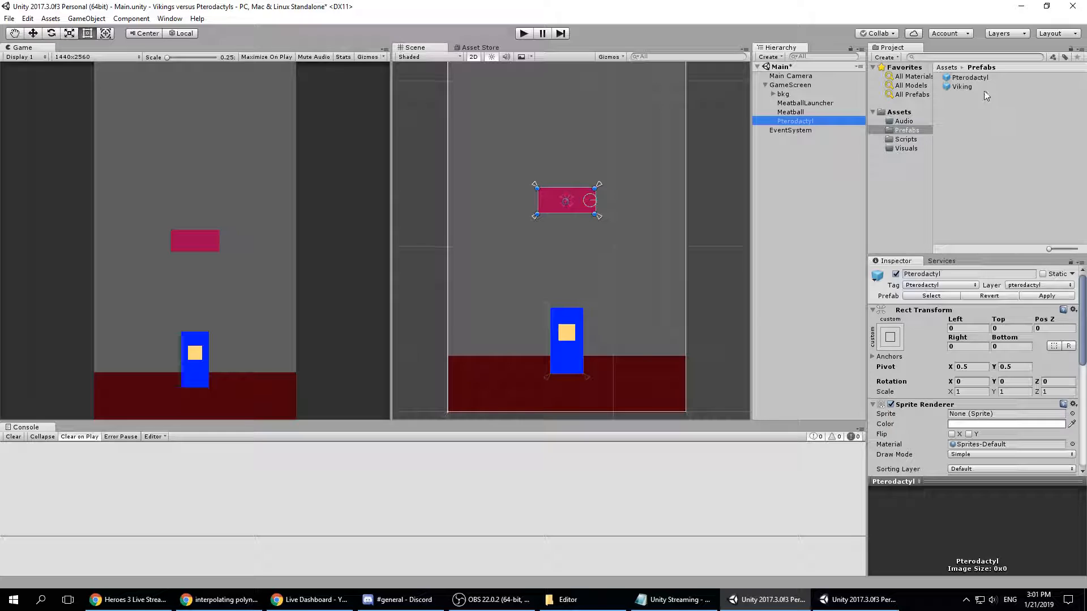
pyautogui.press('Delete')
# - Set the Meatball's width and height to 70 each and save the scene
pyautogui.click(790, 112)
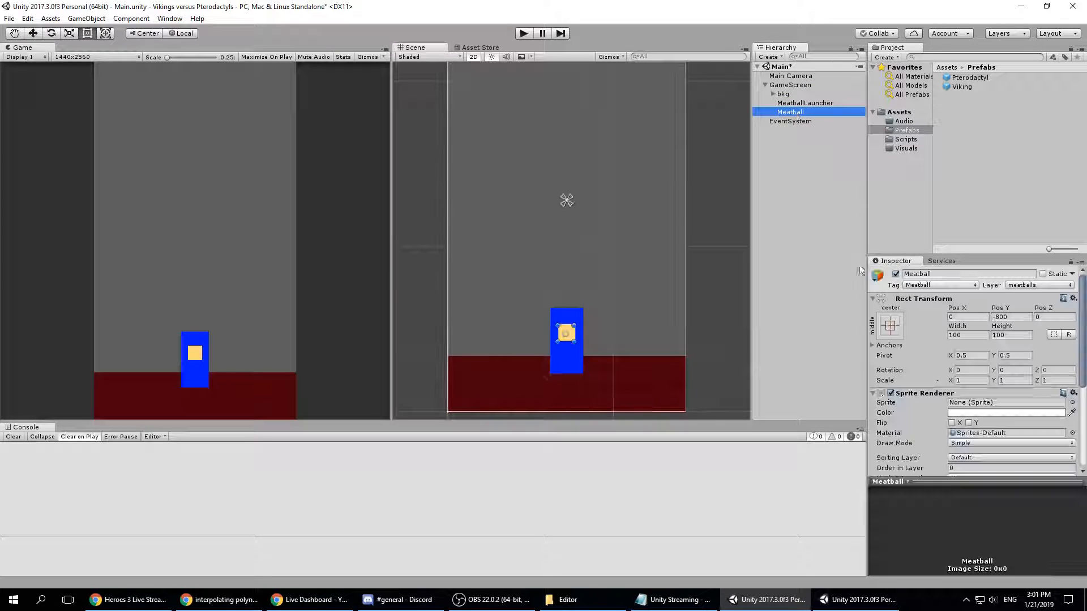
pyautogui.click(969, 334)
pyautogui.write('70')
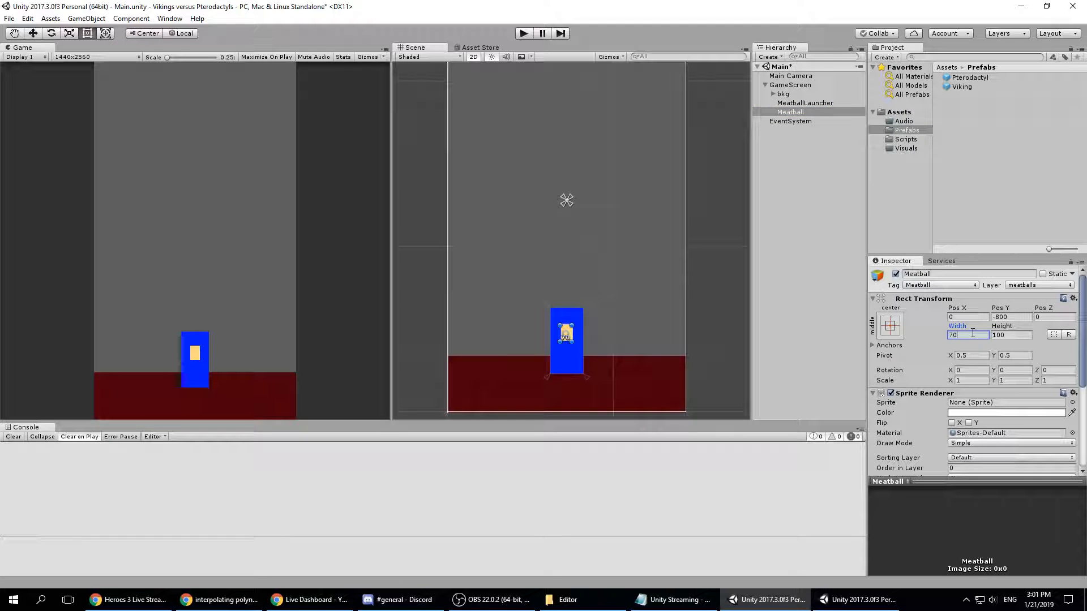
pyautogui.click(1017, 335)
pyautogui.write('70')
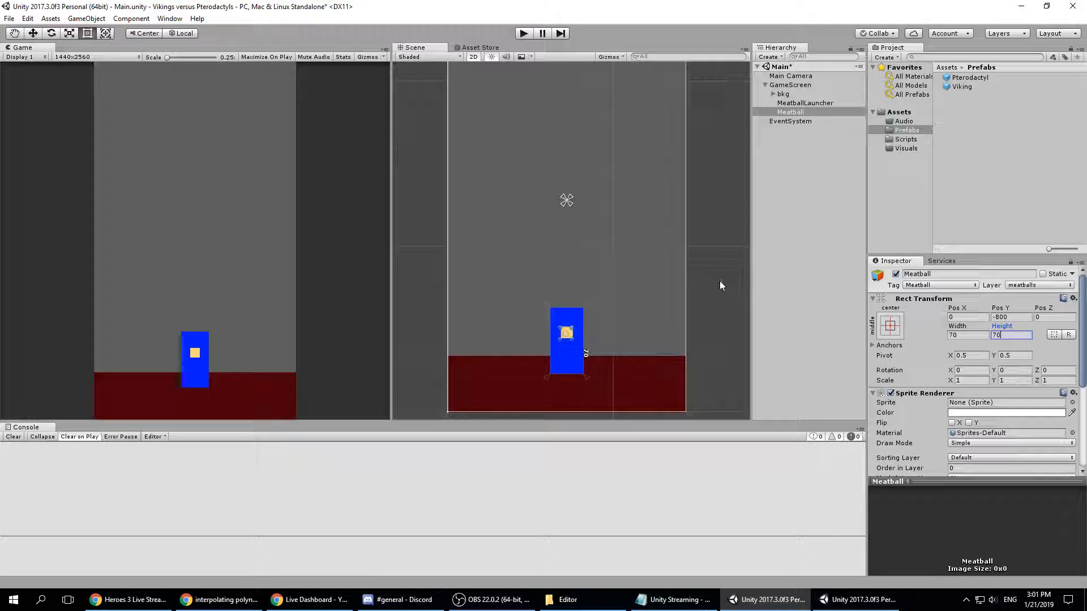
pyautogui.hotkey('ctrl', 's')
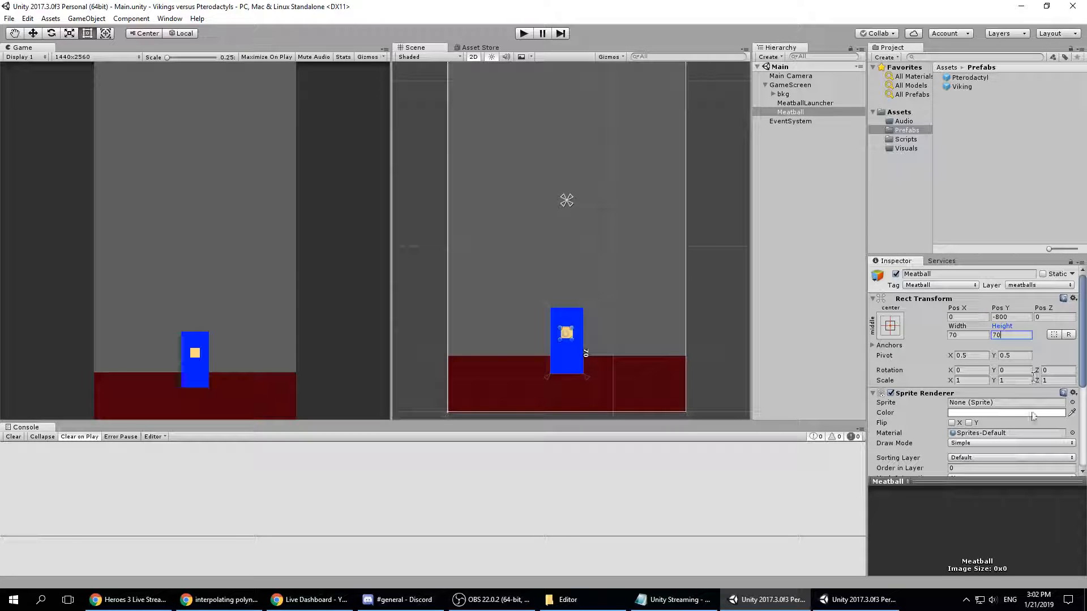
# - Add a Circle Collider 2D component to the Meatball object
pyautogui.scroll(-3, 1024, 399)
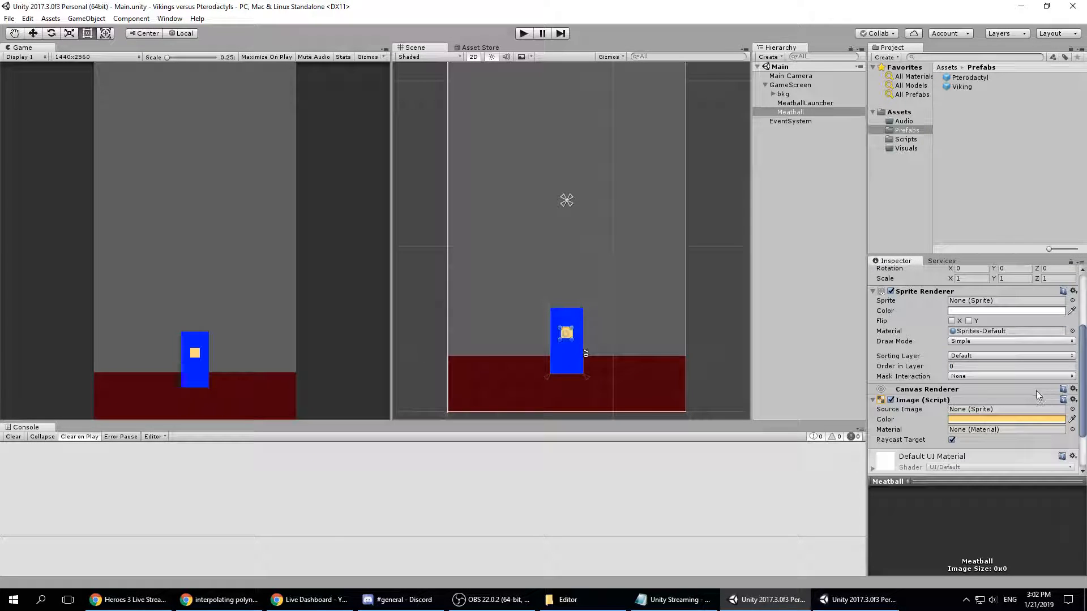
pyautogui.scroll(-2, 1013, 402)
pyautogui.click(970, 459)
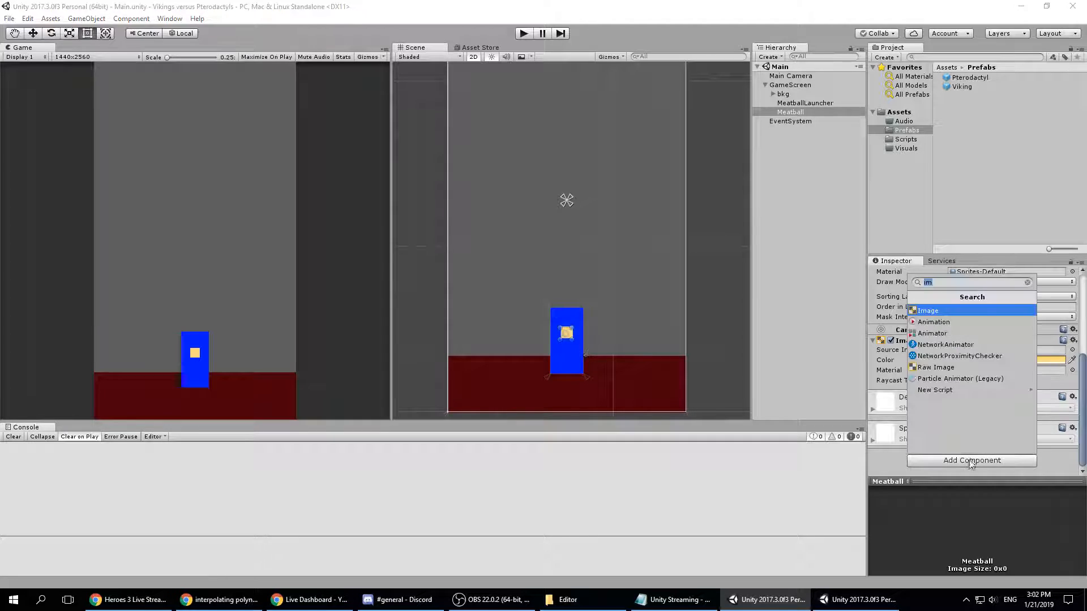
pyautogui.write('circle')
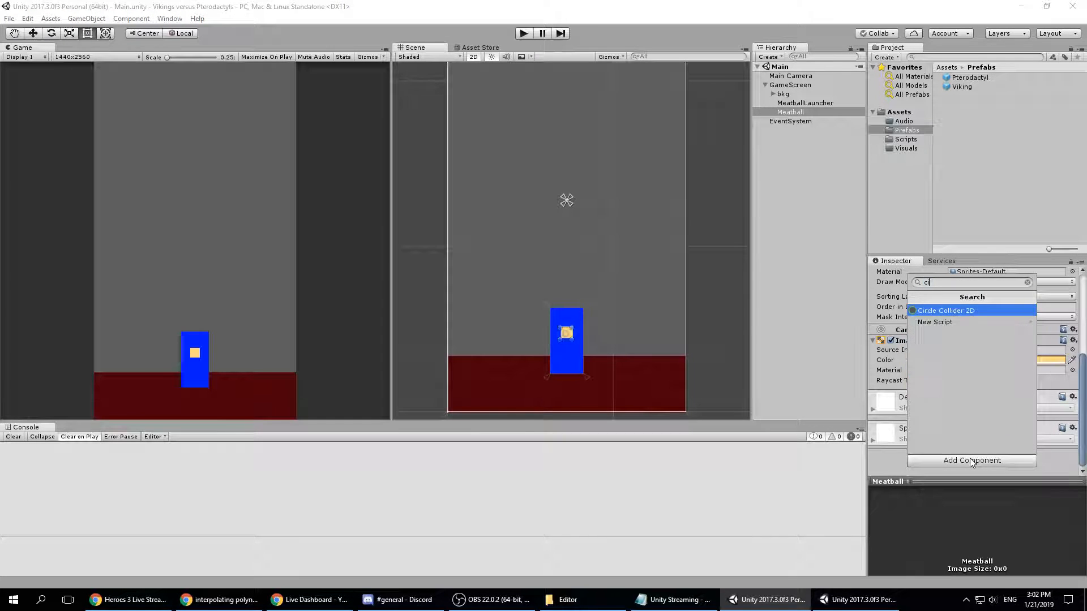
pyautogui.press('Return')
pyautogui.scroll(-1, 971, 455)
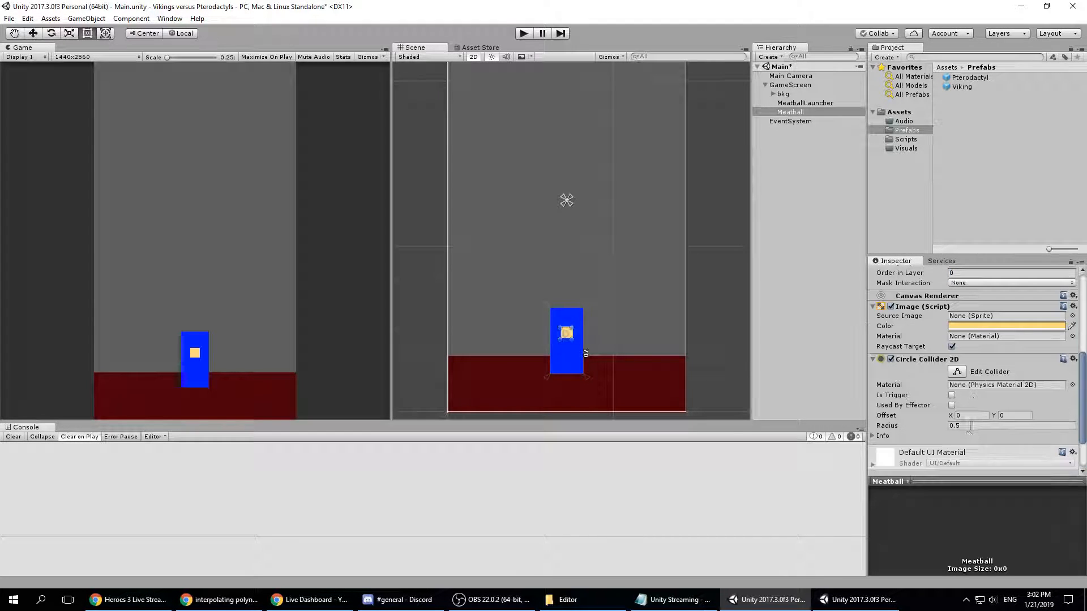
# - Set the radius of the Meatball's circle collider to 35 and make the collider a trigger
pyautogui.scroll(5, 986, 405)
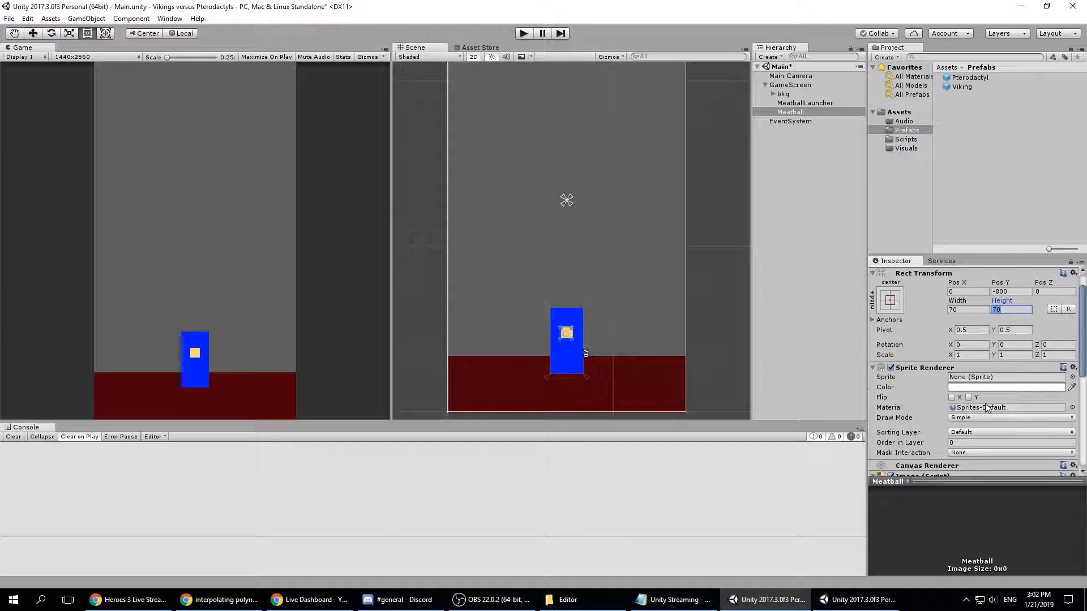
pyautogui.scroll(-5, 987, 413)
pyautogui.click(968, 369)
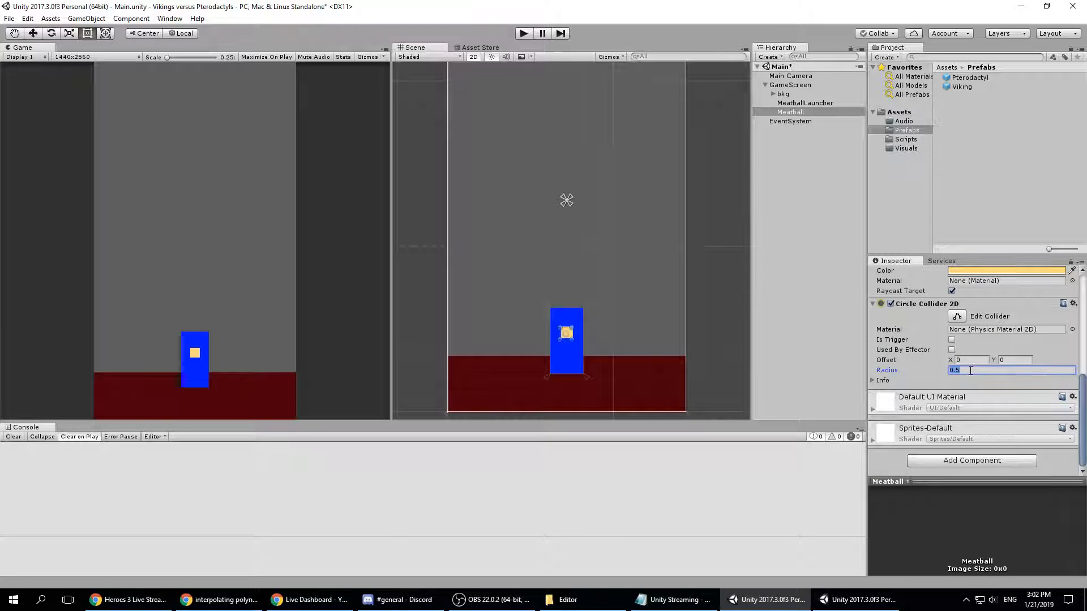
pyautogui.write('35')
pyautogui.press('Return')
pyautogui.scroll(2, 561, 294)
pyautogui.scroll(3, 576, 347)
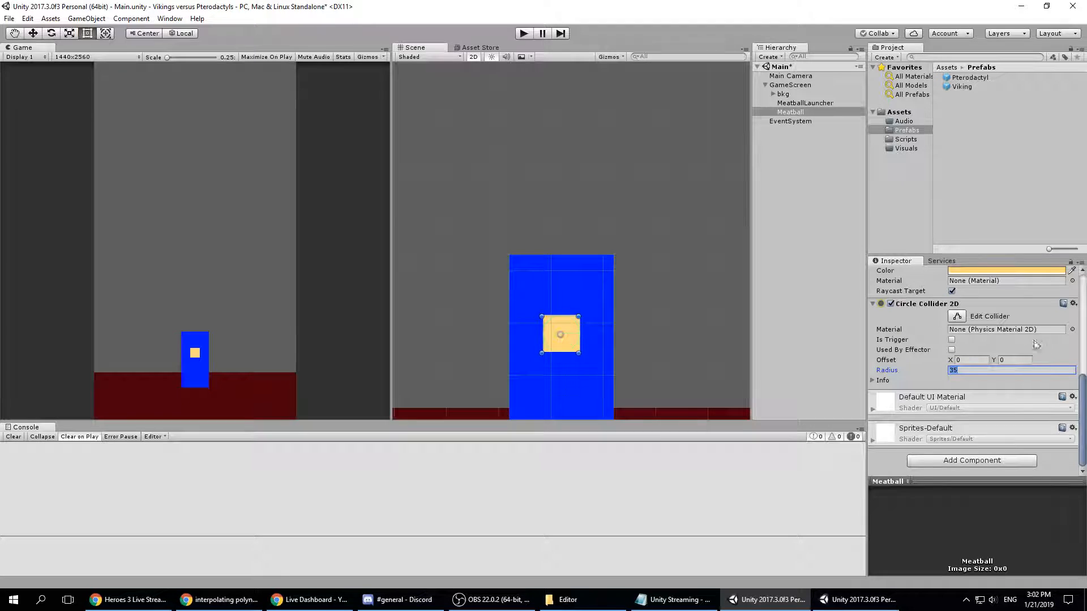
pyautogui.click(952, 339)
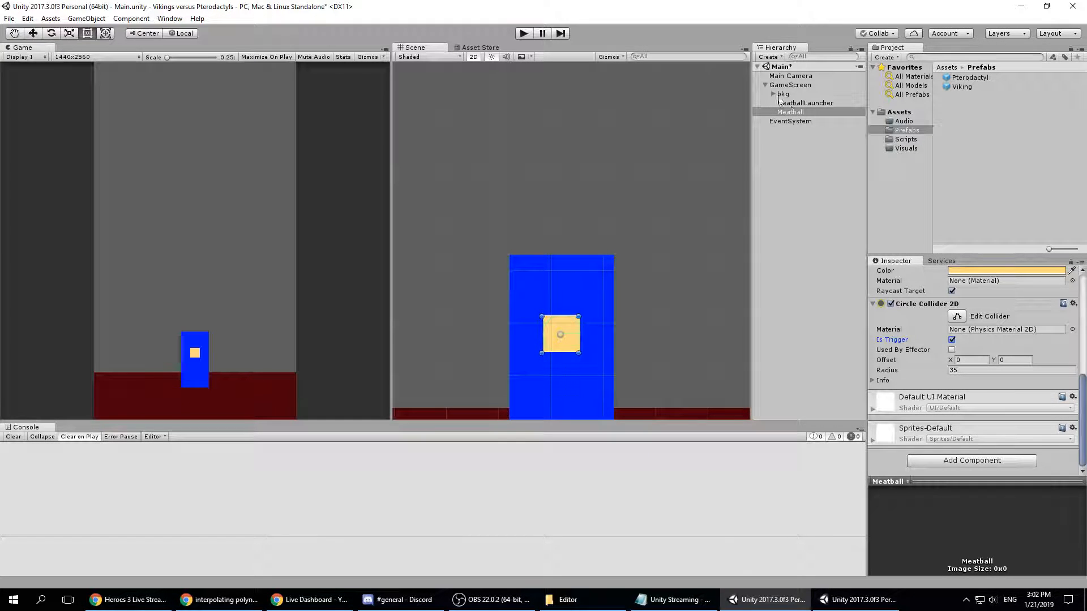
# - Add a Rigidbody 2D component to the bottom object inside bkg
pyautogui.click(773, 94)
pyautogui.click(794, 102)
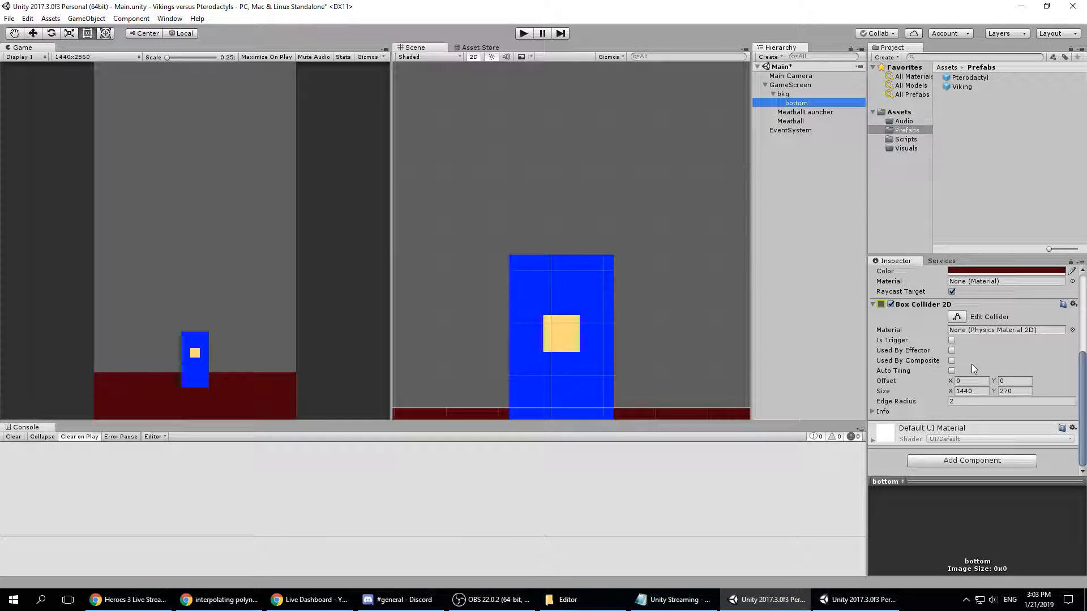
pyautogui.scroll(3, 973, 365)
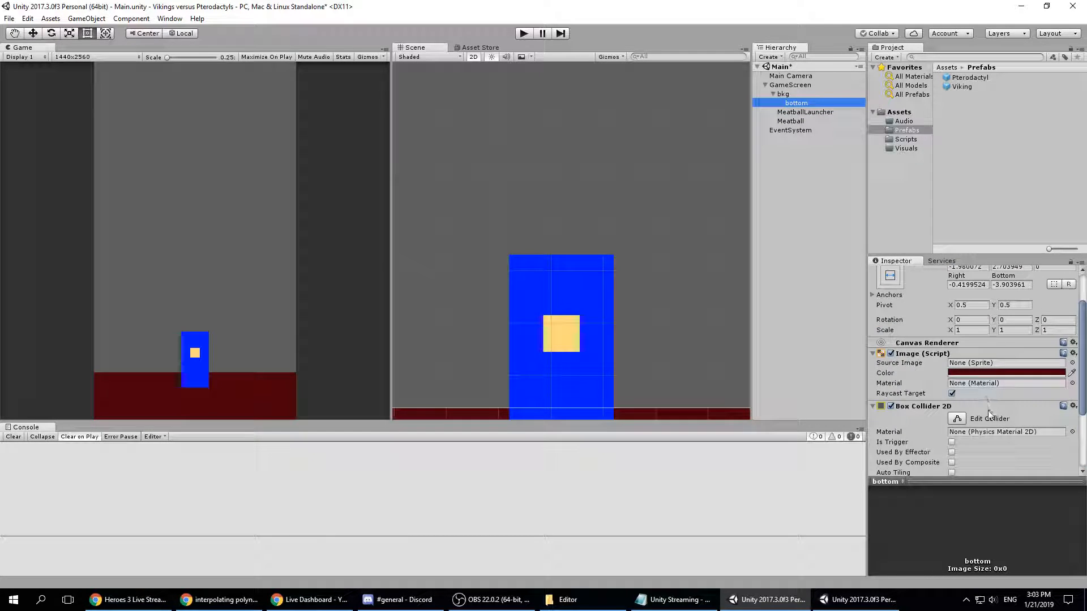
pyautogui.scroll(-3, 982, 391)
pyautogui.click(971, 460)
pyautogui.write('bo')
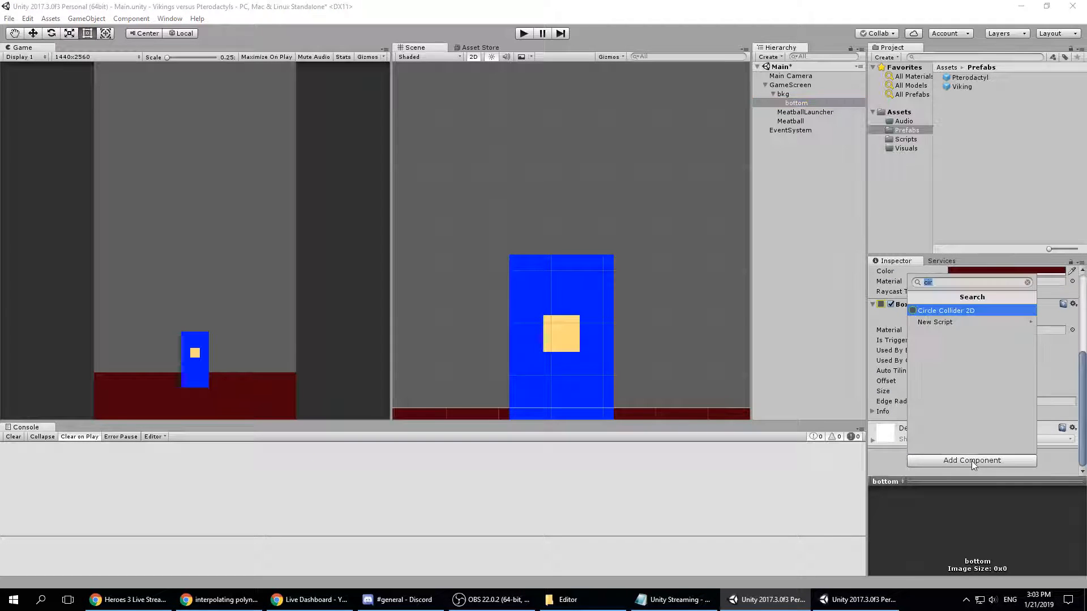
pyautogui.write('dy')
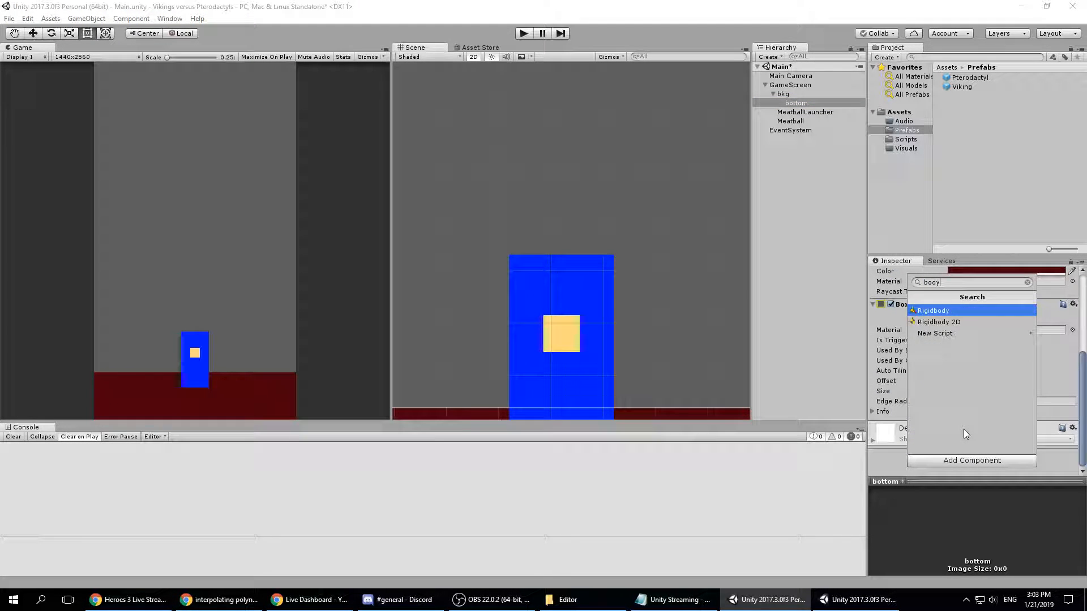
pyautogui.click(958, 323)
# - Set the body type of the bottom object's Rigidbody 2D to Static
pyautogui.scroll(-4, 981, 374)
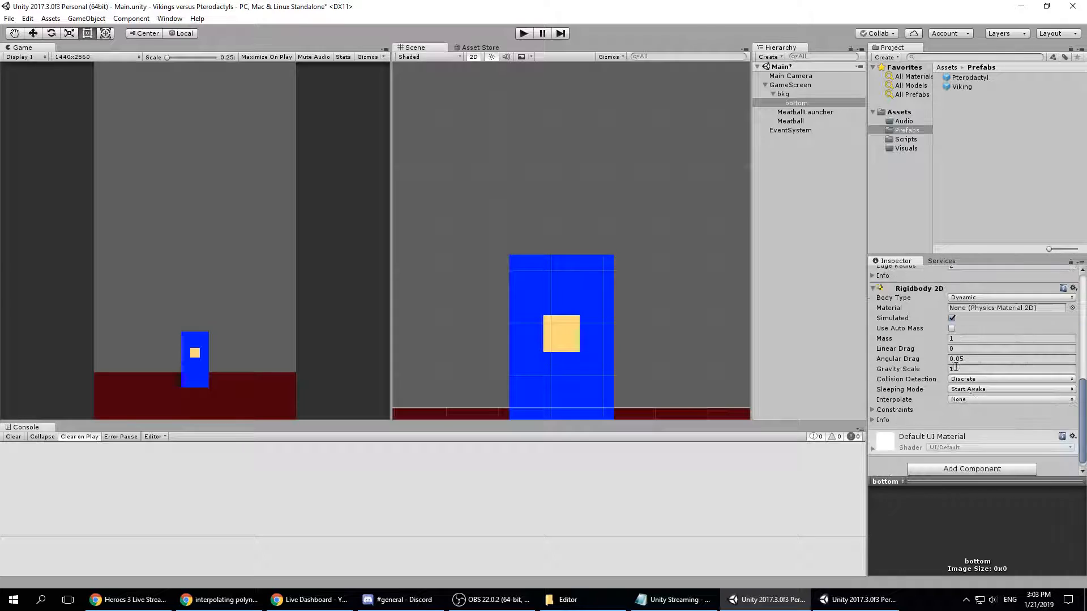
pyautogui.click(972, 298)
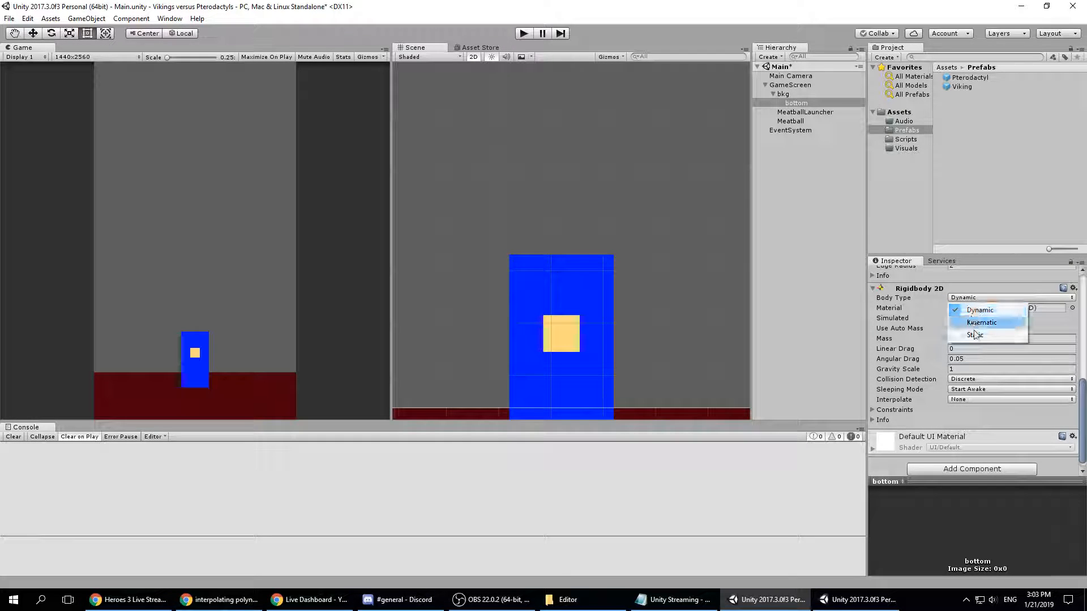
pyautogui.click(976, 335)
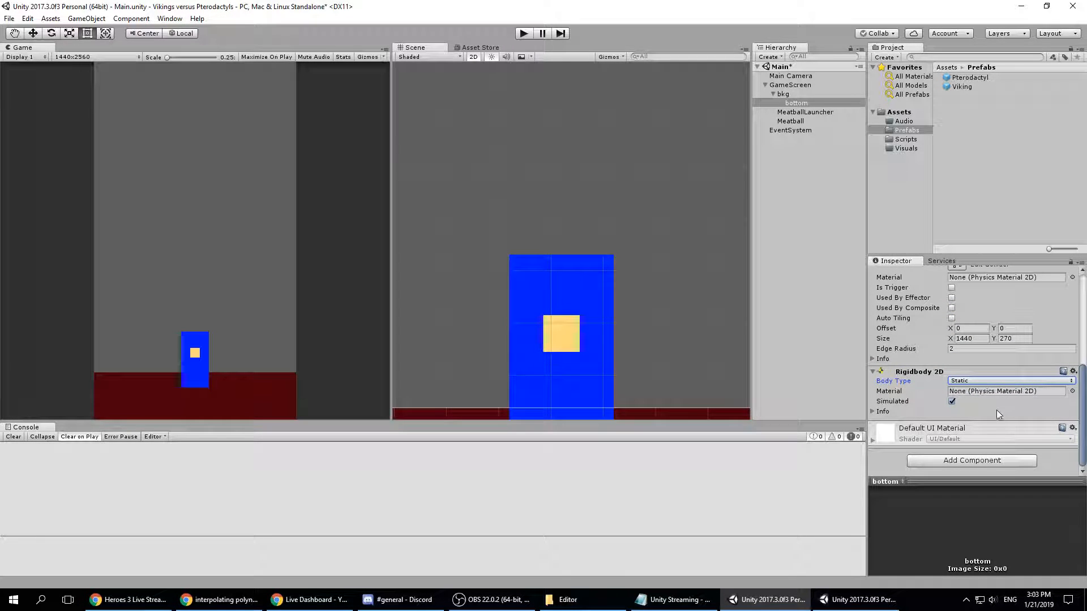
# - Check the bottom object's box collider settings and its outline in the scene, leaving Used By Effector off
pyautogui.click(951, 298)
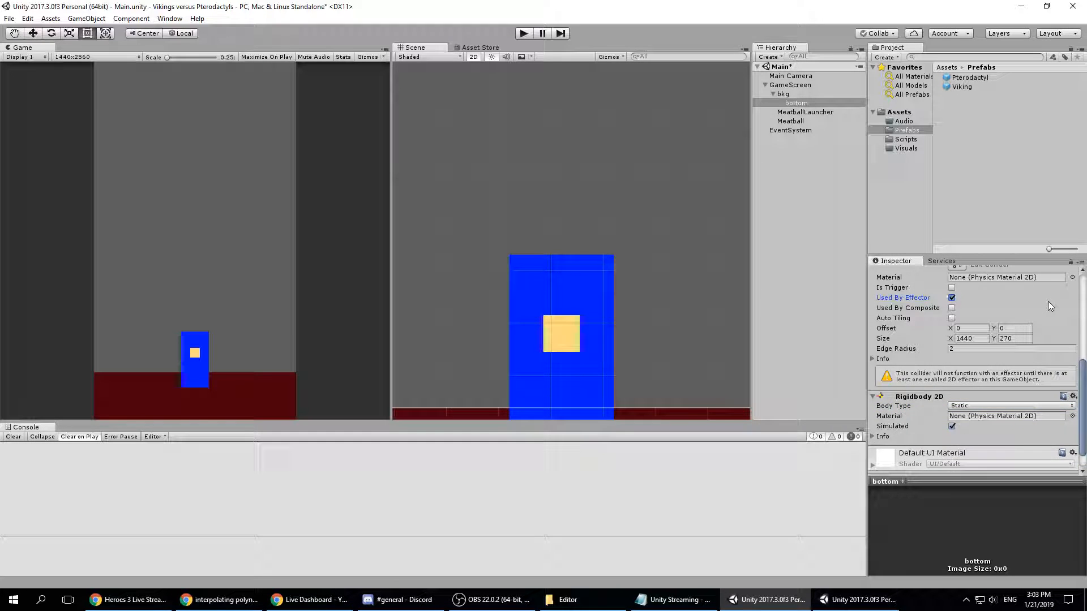
pyautogui.click(952, 298)
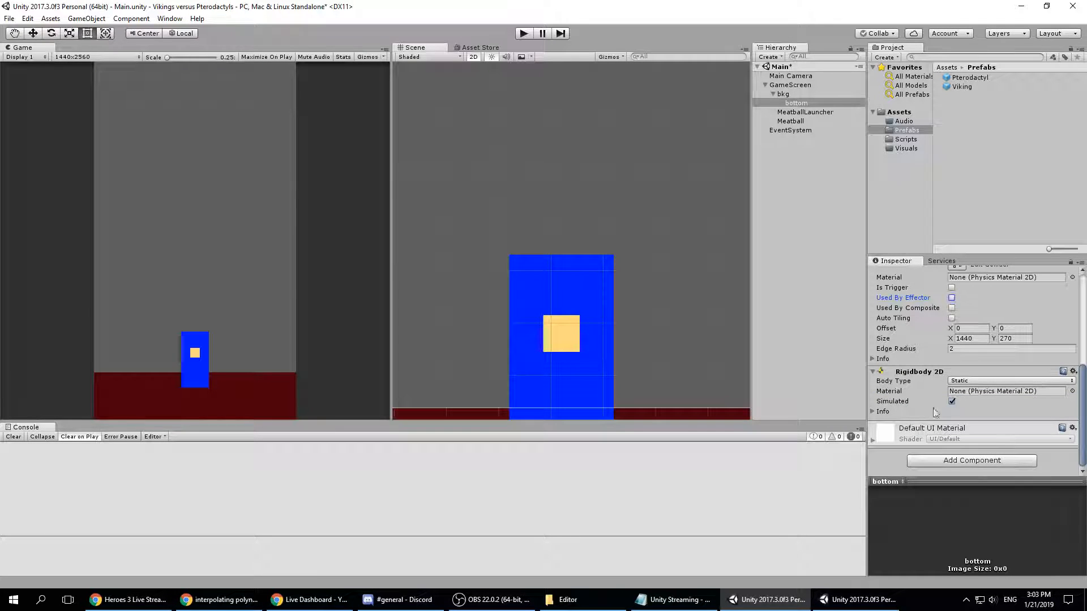
pyautogui.scroll(-4, 711, 334)
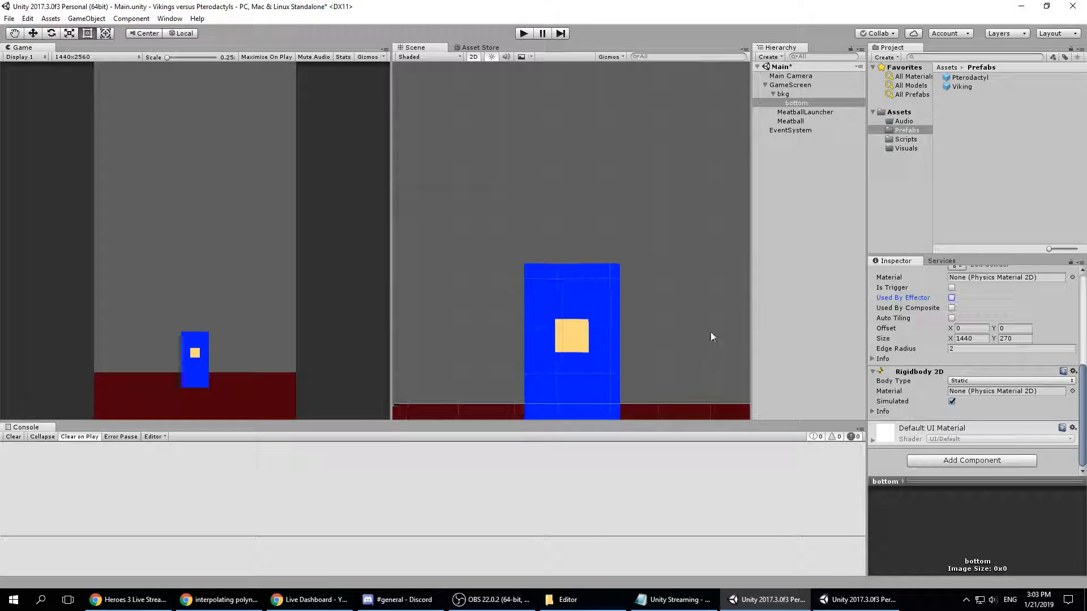
pyautogui.moveTo(702, 342); pyautogui.dragTo(655, 252, button='middle')
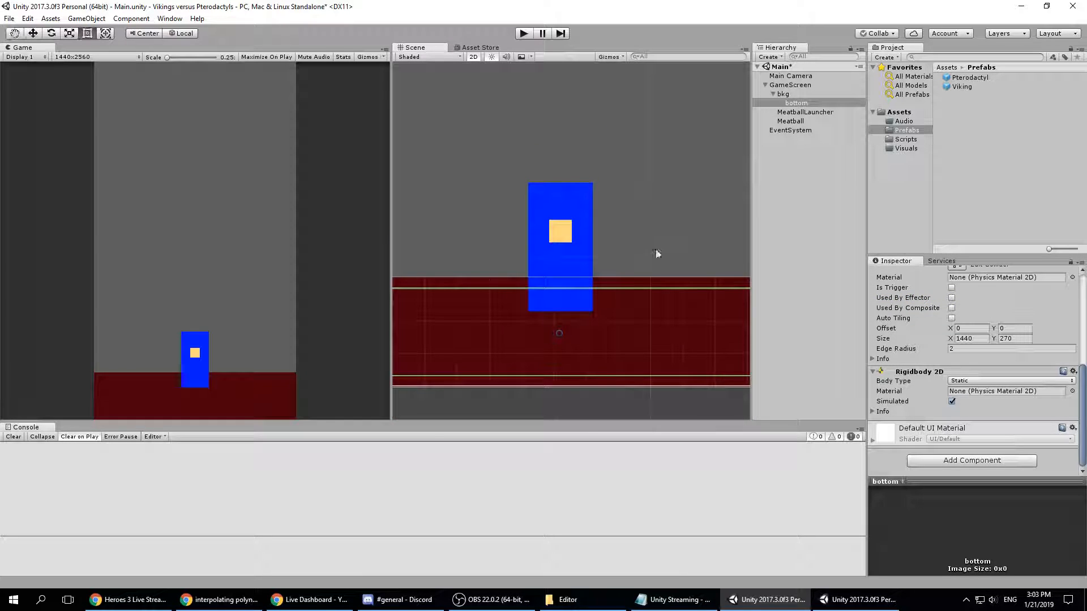
pyautogui.scroll(-3, 692, 238)
pyautogui.moveTo(719, 239); pyautogui.dragTo(687, 272, button='middle')
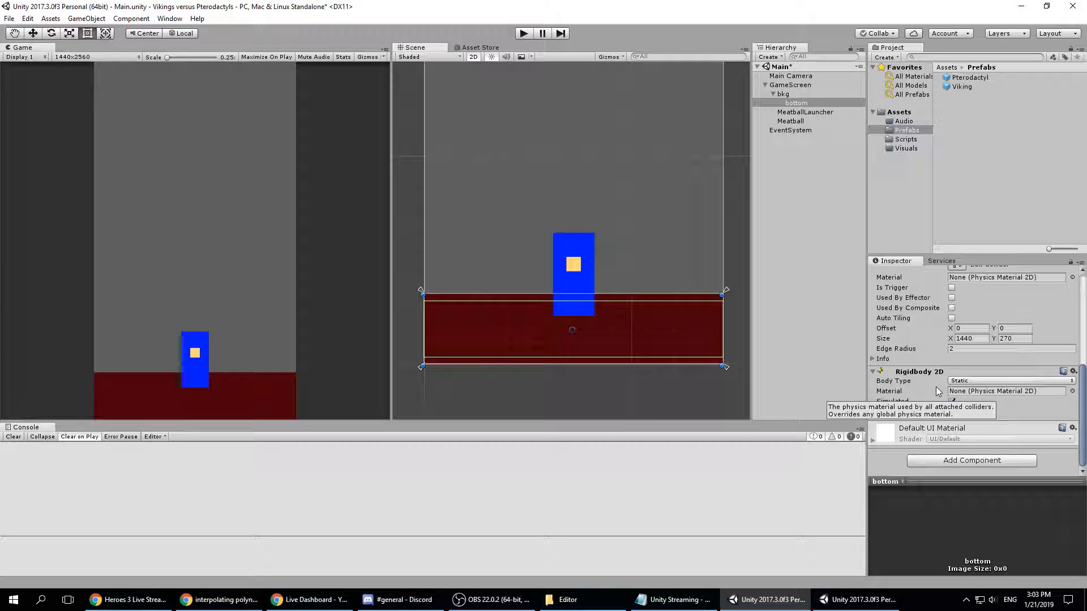
pyautogui.scroll(2, 928, 393)
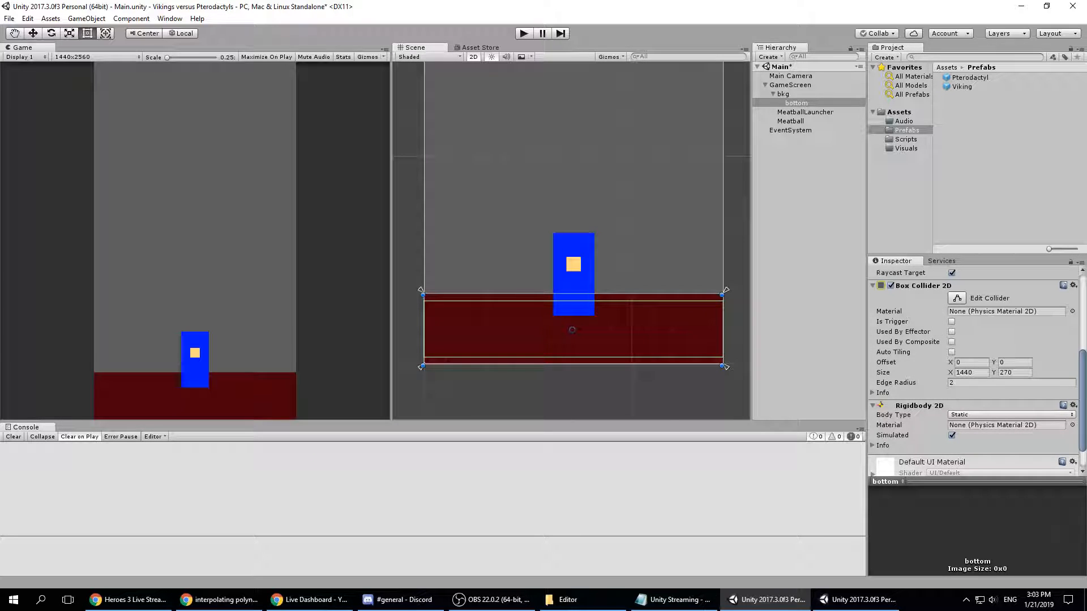
# - Switch to the Eggyoke project and examine the Rigidbody 2D and collider settings of tLRamp and the egg prefab
pyautogui.hotkey('alt', 'Tab')
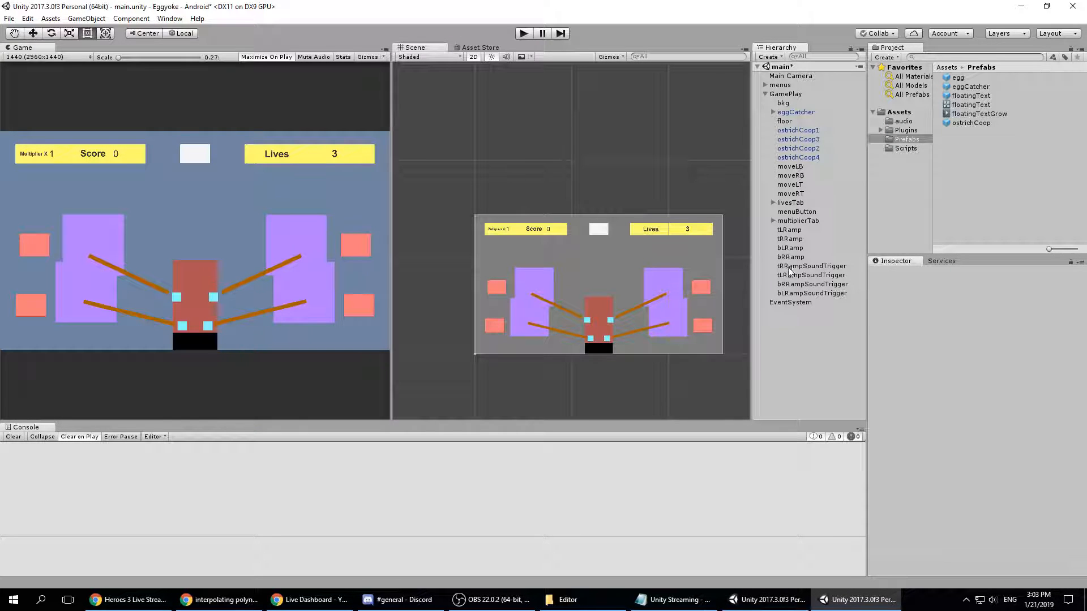
pyautogui.click(789, 230)
pyautogui.scroll(-6, 938, 379)
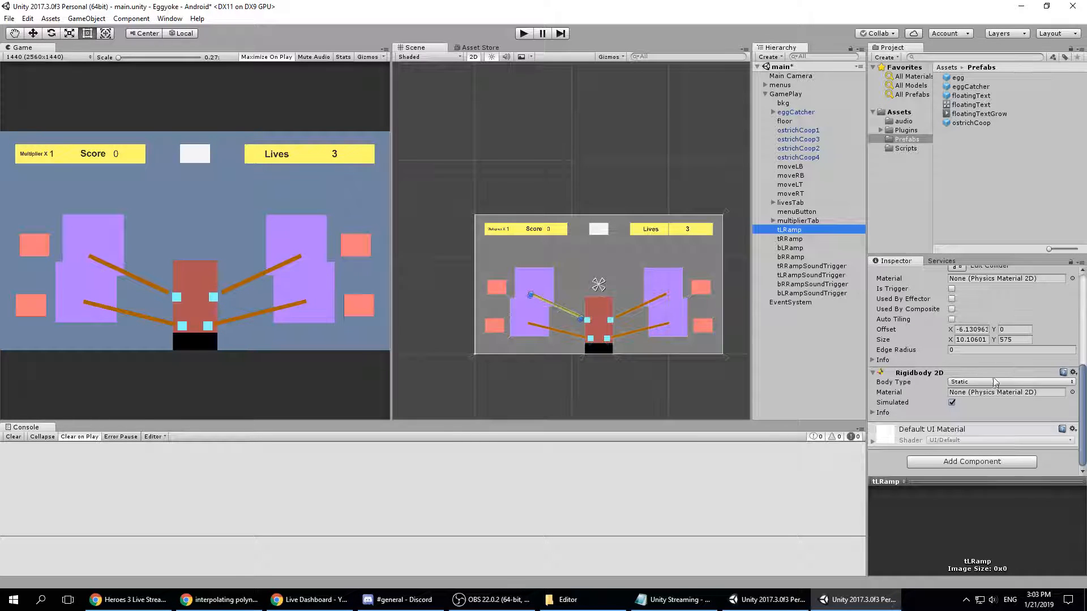
pyautogui.scroll(4, 575, 330)
pyautogui.scroll(2, 569, 320)
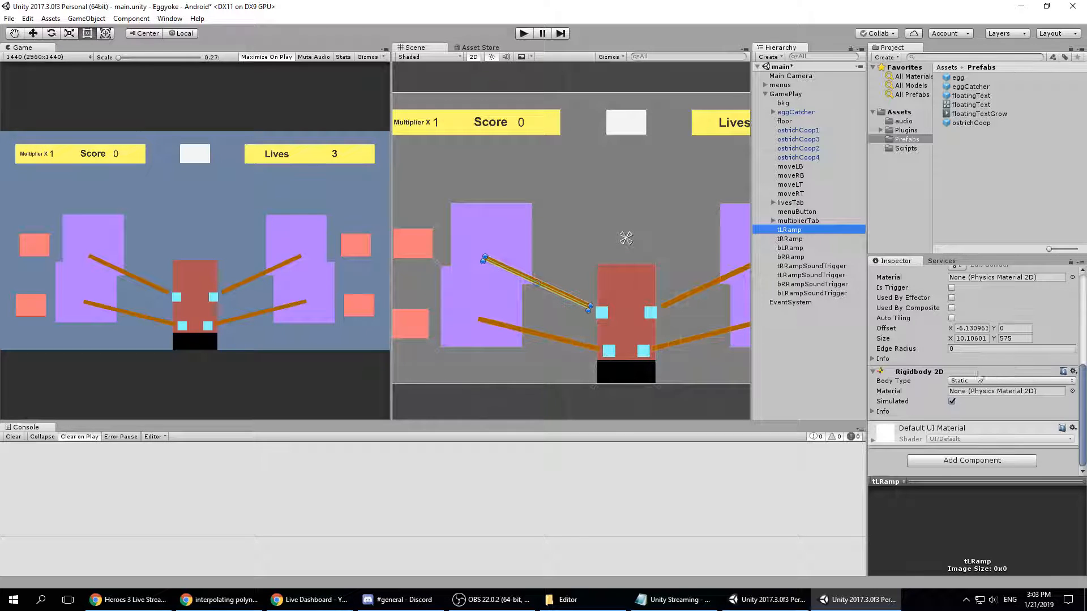
pyautogui.click(957, 77)
pyautogui.scroll(-5, 937, 402)
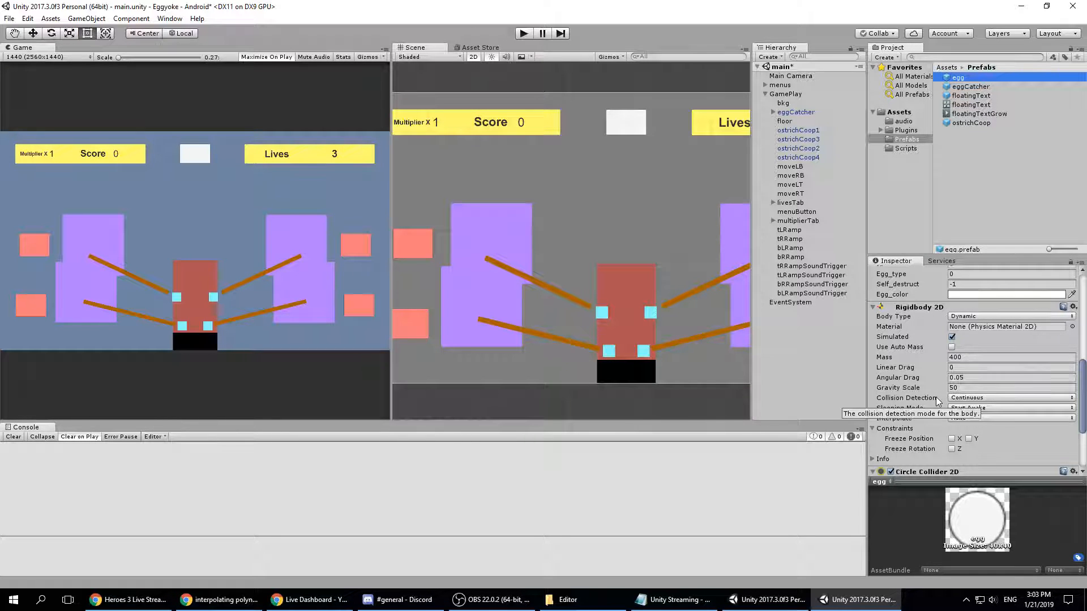
pyautogui.scroll(4, 935, 402)
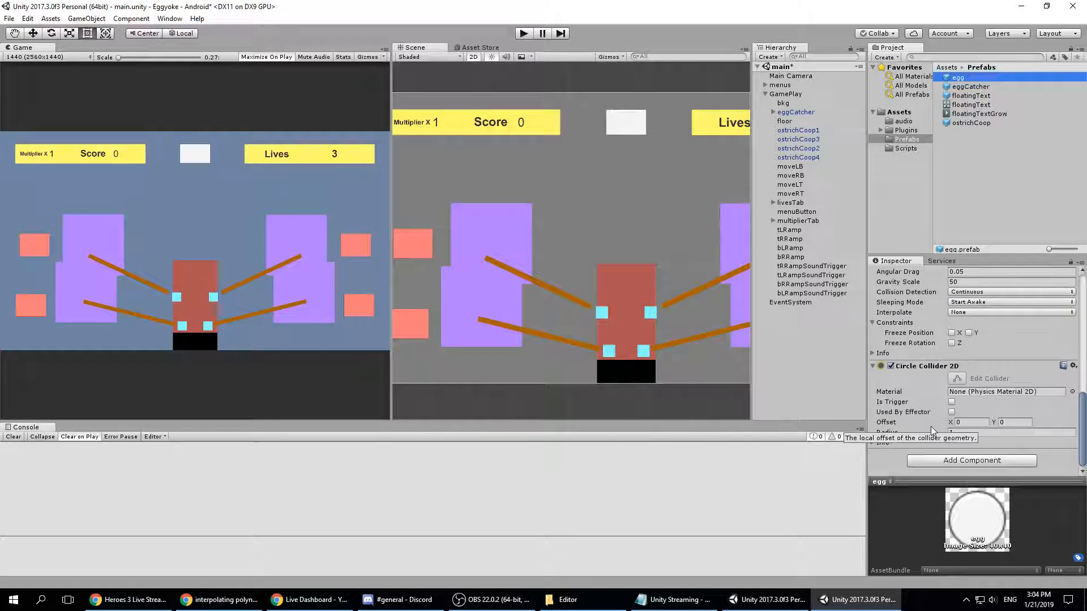
pyautogui.scroll(-5, 932, 430)
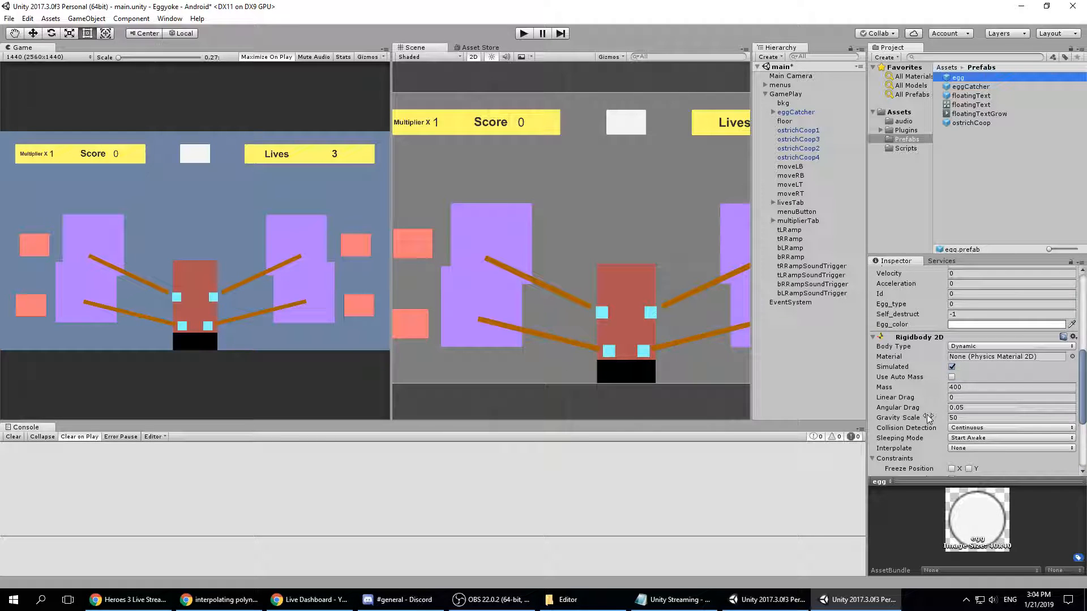
# - Return to the Vikings versus Pterodactyls project and examine the physics components of the Viking and Pterodactyl prefabs
pyautogui.click(783, 605)
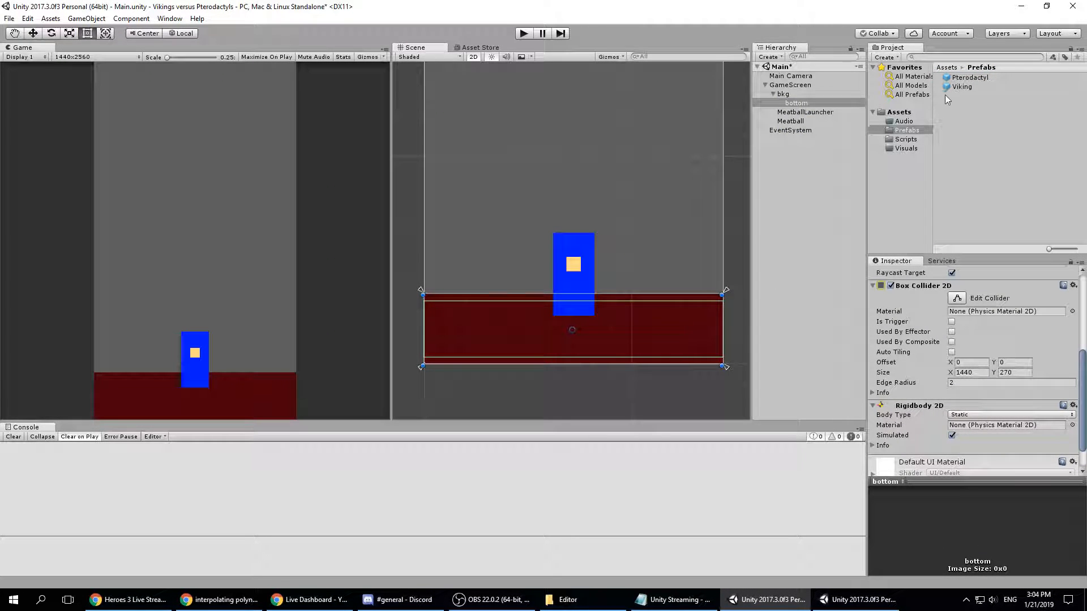
pyautogui.click(960, 87)
pyautogui.scroll(-3, 947, 413)
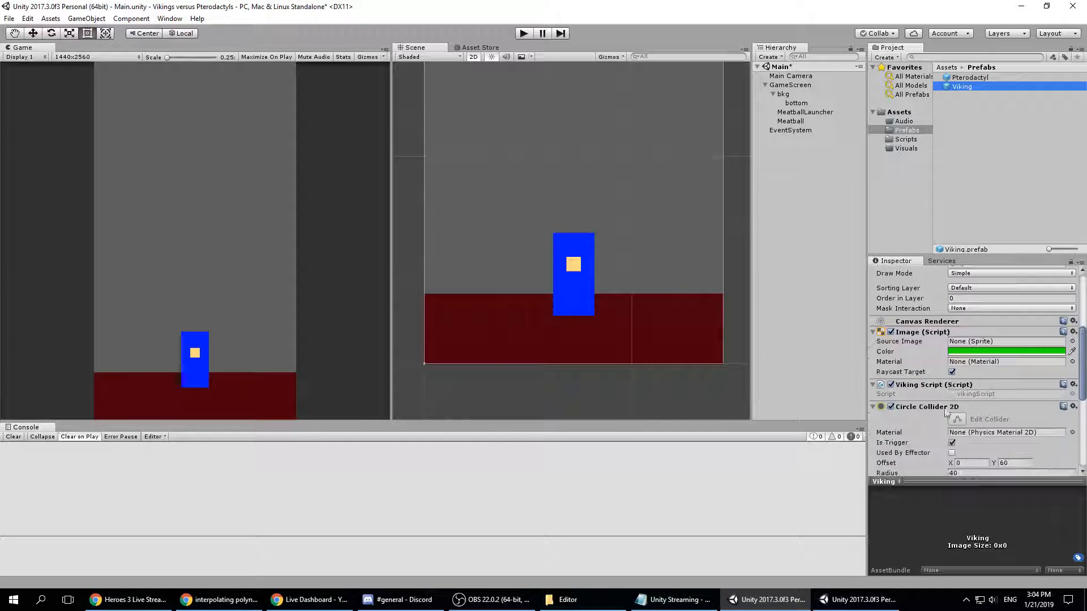
pyautogui.scroll(-5, 922, 405)
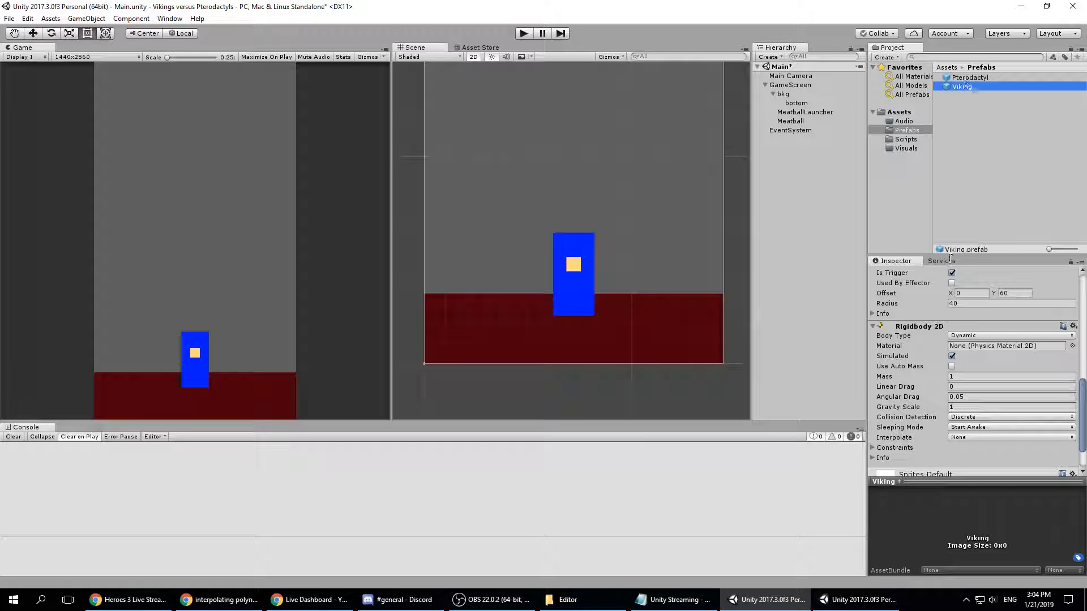
pyautogui.click(952, 368)
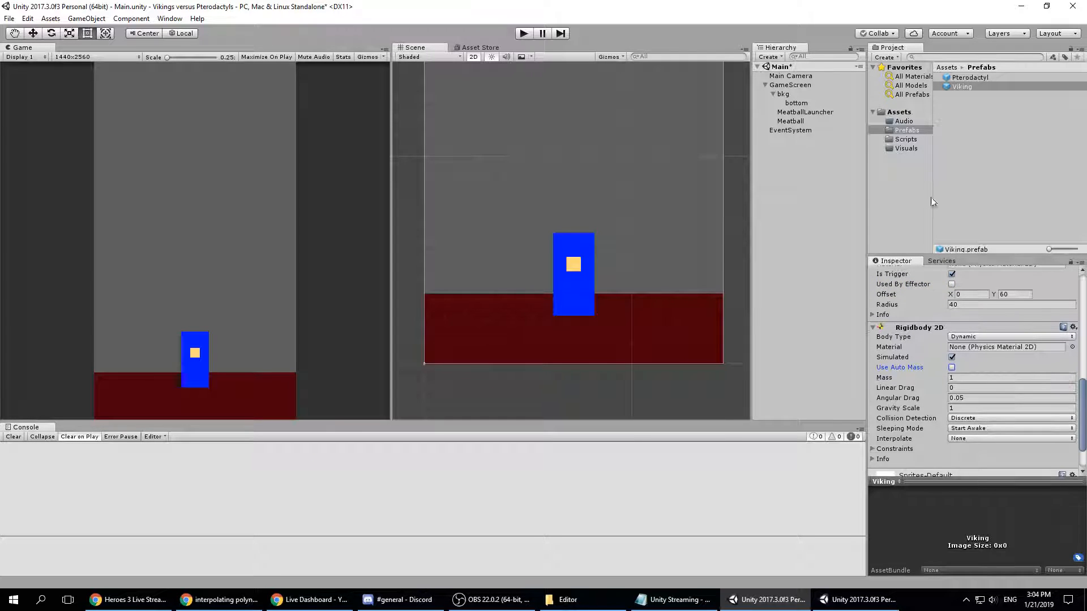
pyautogui.click(970, 77)
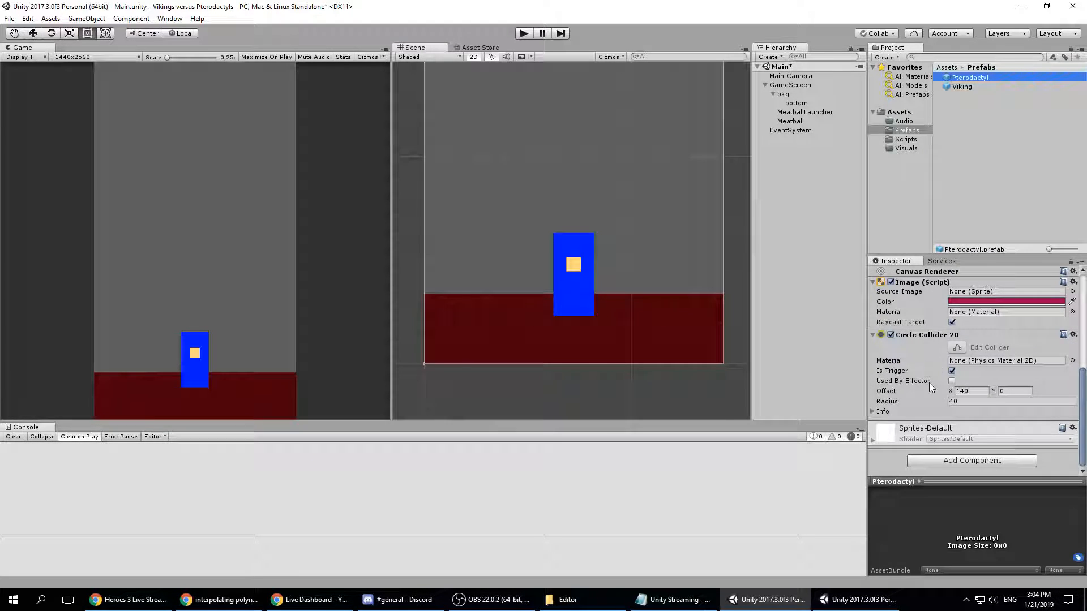
pyautogui.scroll(1, 946, 392)
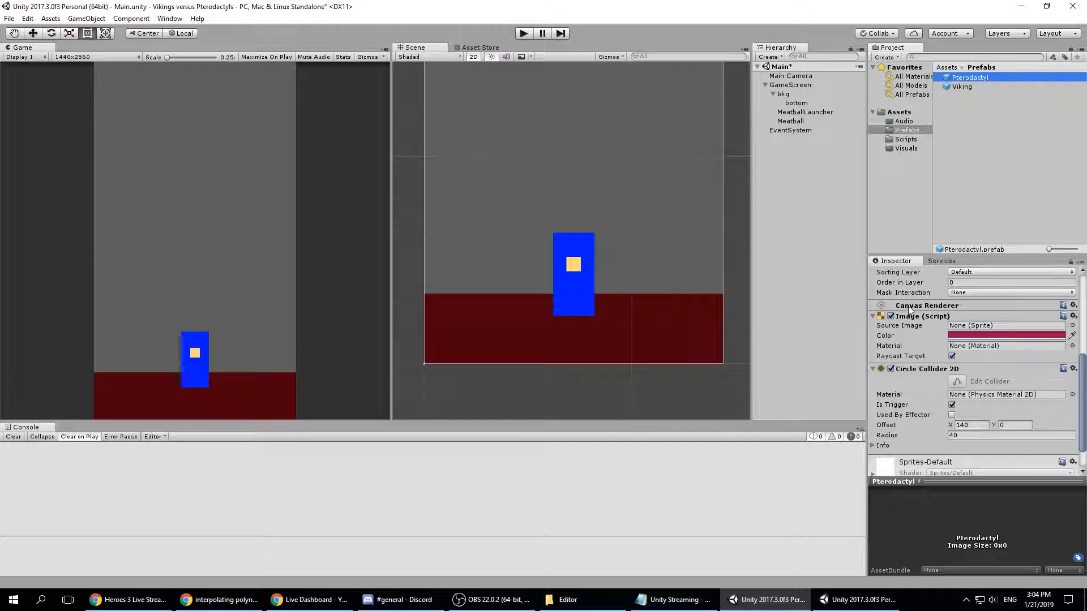
# - Place an instance of the Pterodactyl prefab in the scene above the blue meatball launcher
pyautogui.scroll(-6, 654, 210)
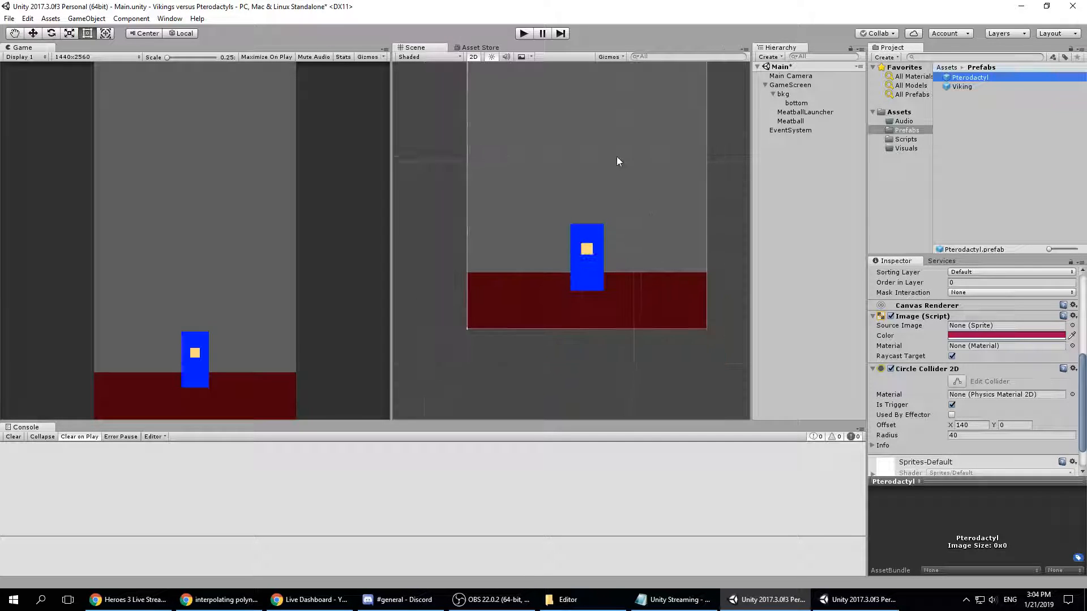
pyautogui.moveTo(618, 157); pyautogui.dragTo(612, 256, button='middle')
pyautogui.moveTo(969, 77); pyautogui.dragTo(602, 195)
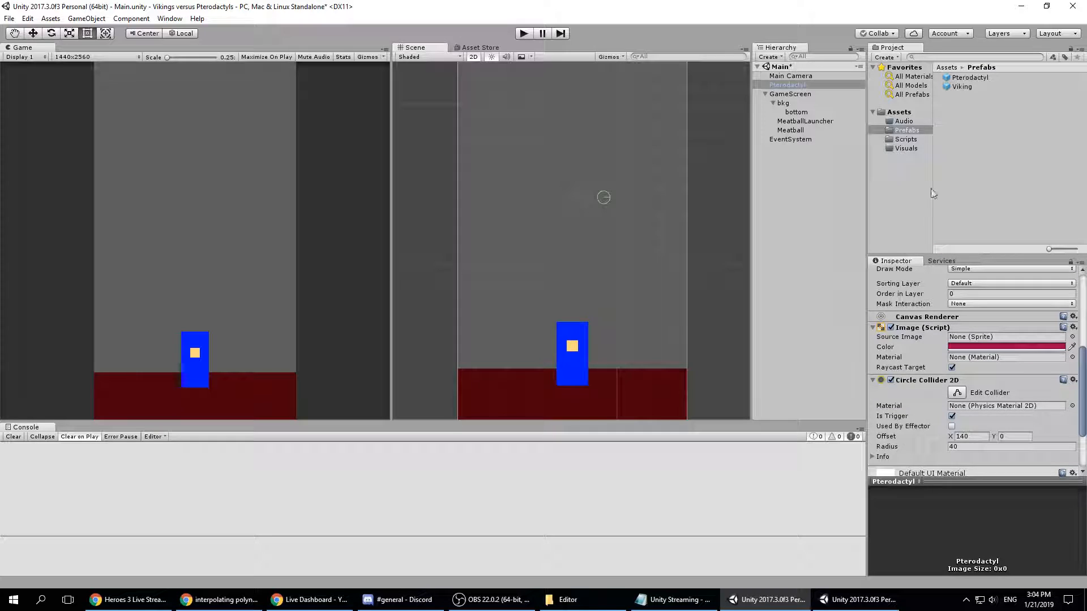
# - Replace the root-level Pterodactyl in the scene with an instance of the prefab inside GameScreen
pyautogui.click(784, 84)
pyautogui.press('Delete')
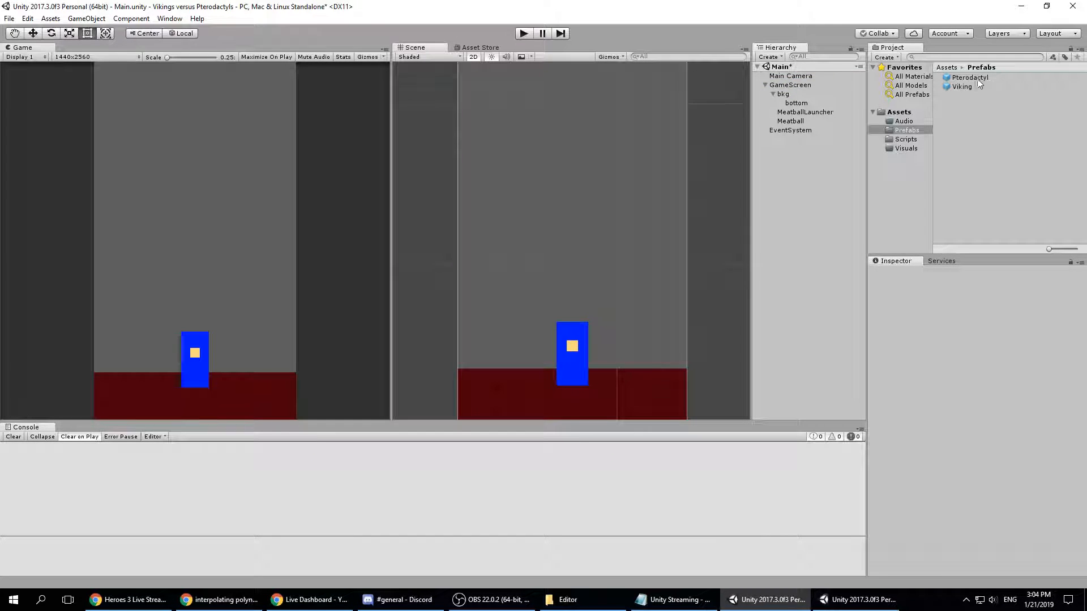
pyautogui.hotkey('ctrl', 'z')
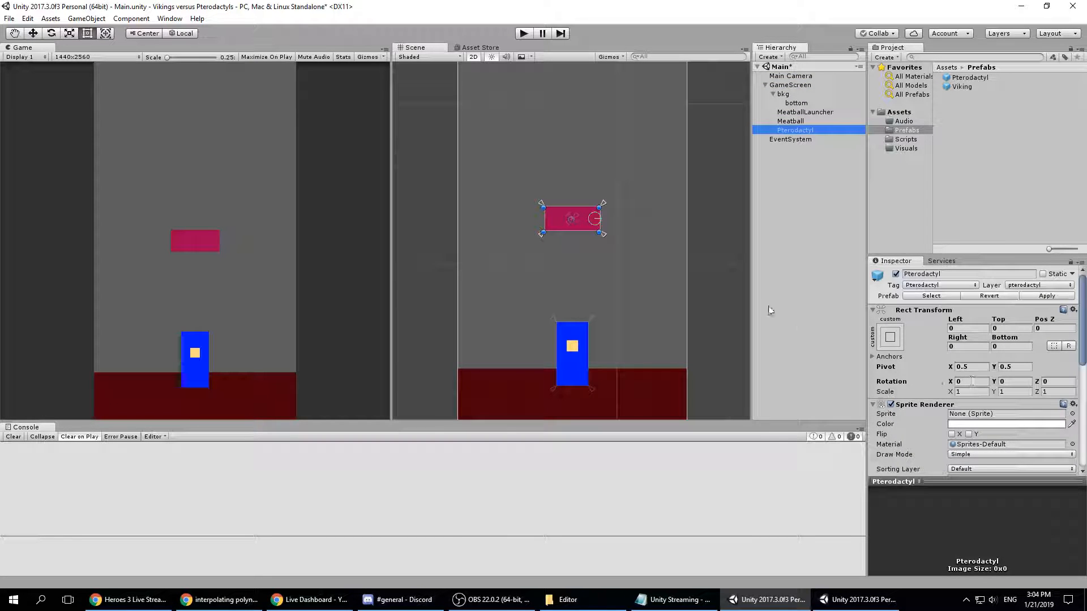
# - Add a Box Collider 2D component to the Pterodactyl instance in GameScreen
pyautogui.scroll(-5, 959, 396)
pyautogui.scroll(-3, 944, 421)
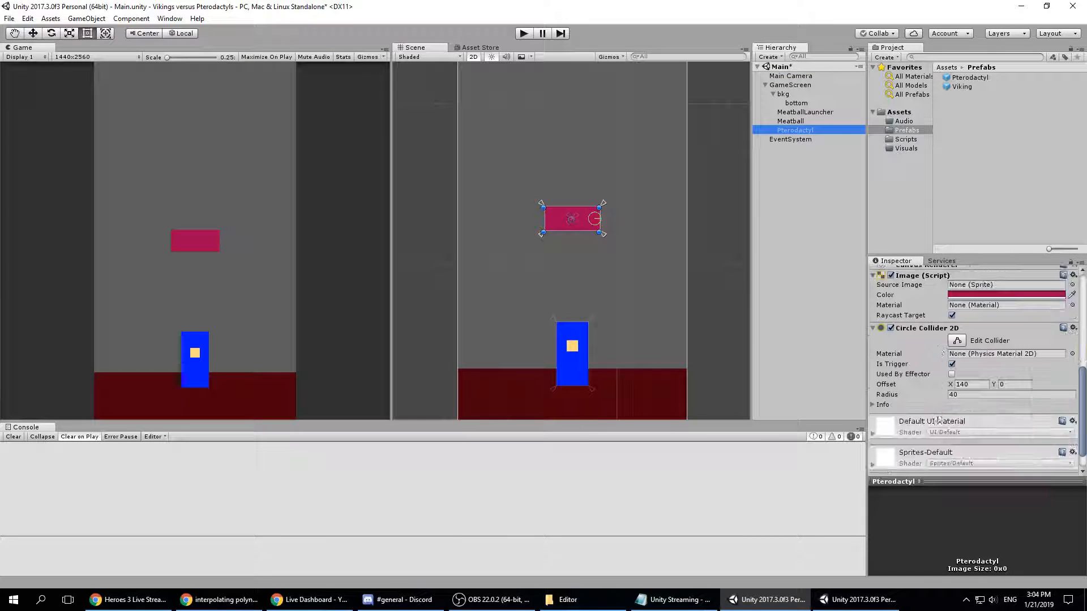
pyautogui.scroll(-1, 941, 459)
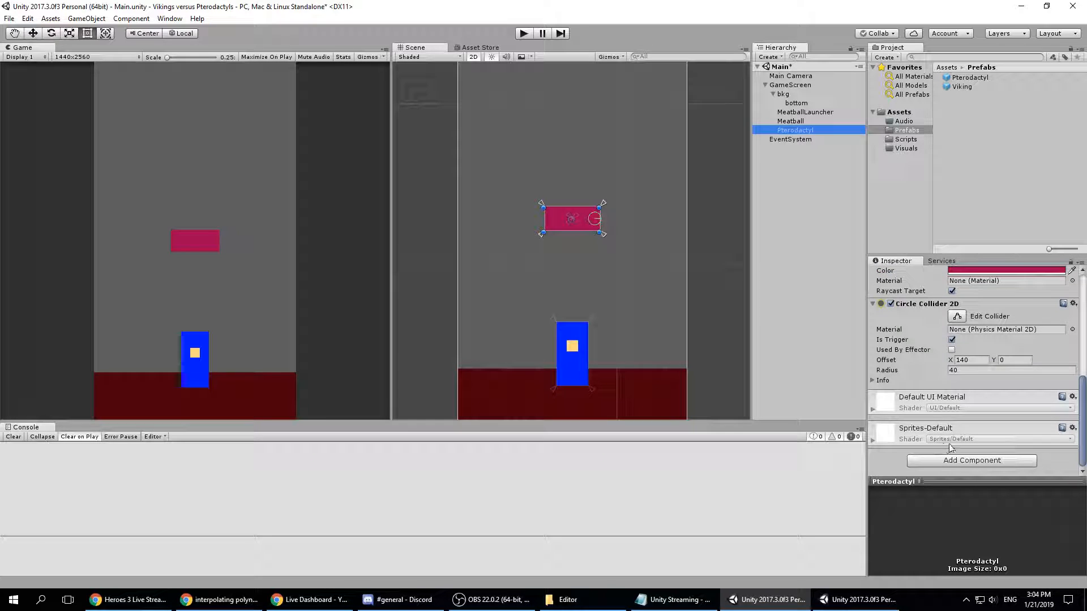
pyautogui.click(967, 461)
pyautogui.press('BackSpace')
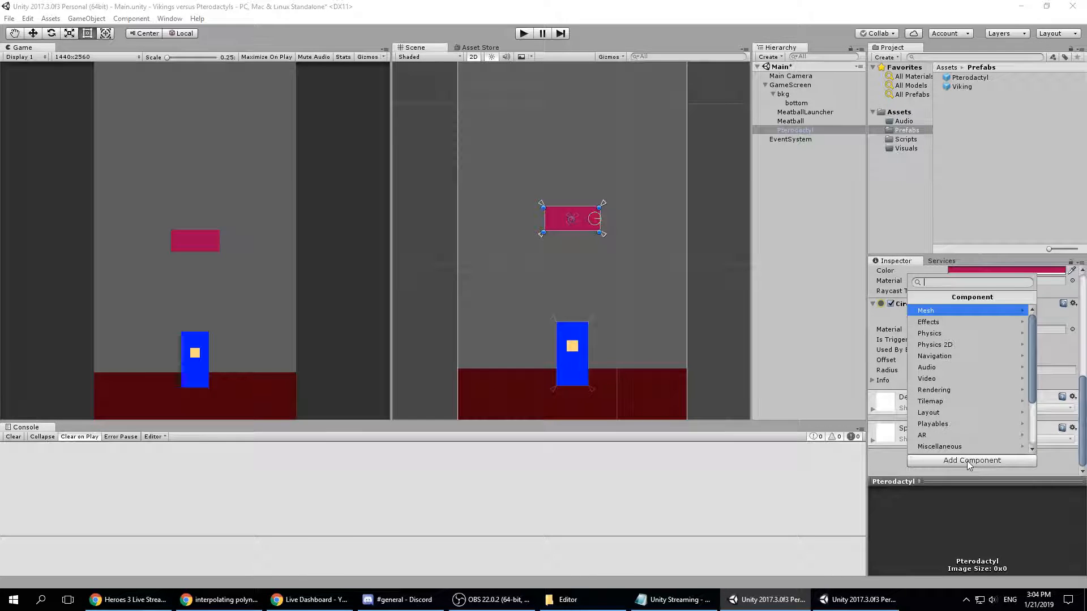
pyautogui.write('col')
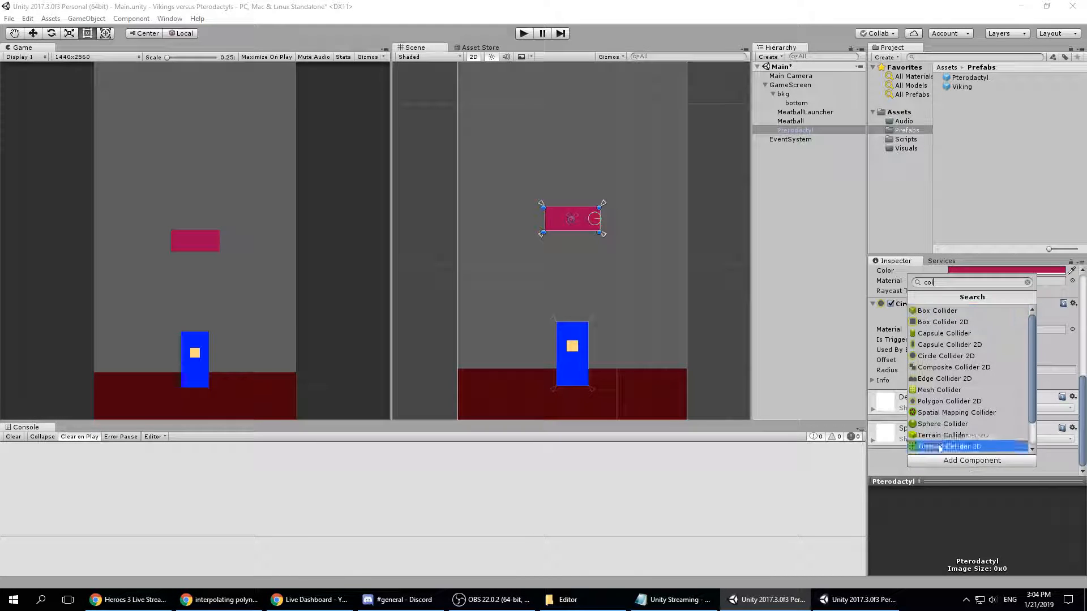
pyautogui.click(933, 322)
# - Set the Pterodactyl's box collider size to 310 in X and 100 in Y
pyautogui.scroll(-3, 985, 436)
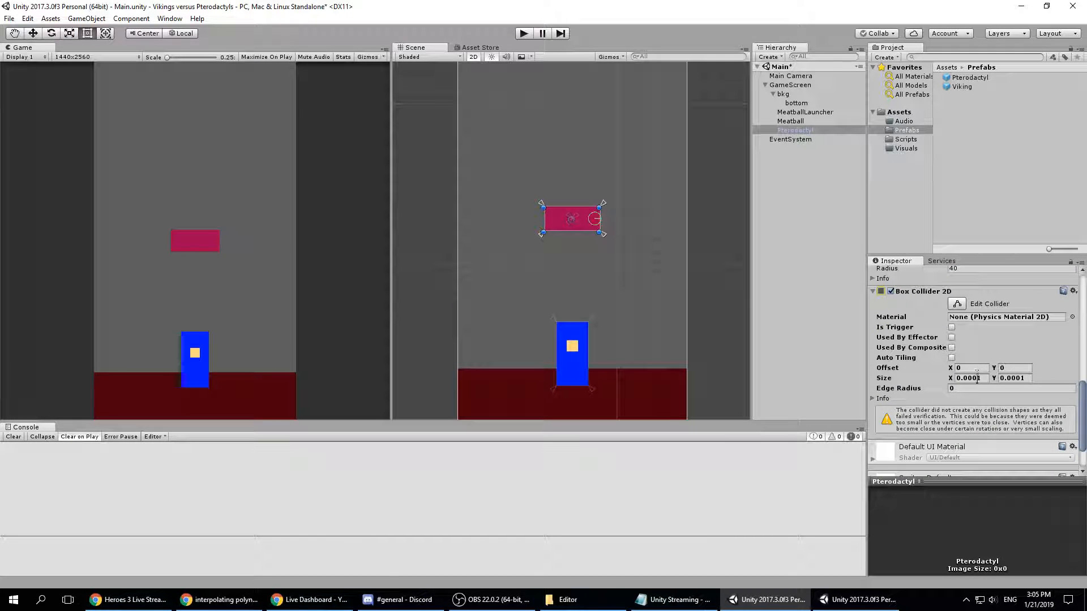
pyautogui.scroll(10, 976, 371)
pyautogui.scroll(-6, 985, 367)
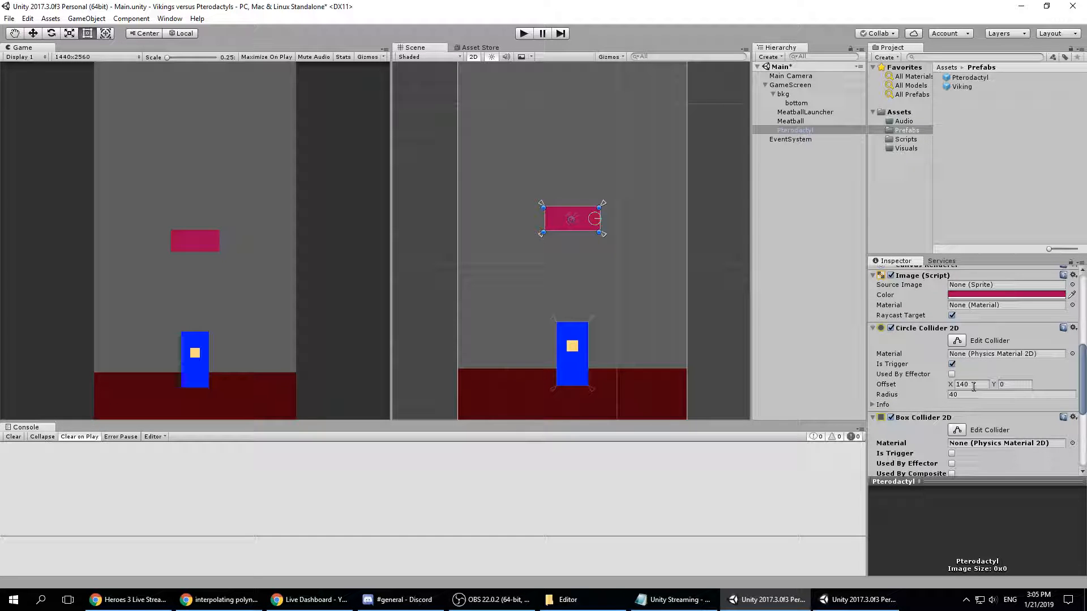
pyautogui.scroll(-2, 988, 397)
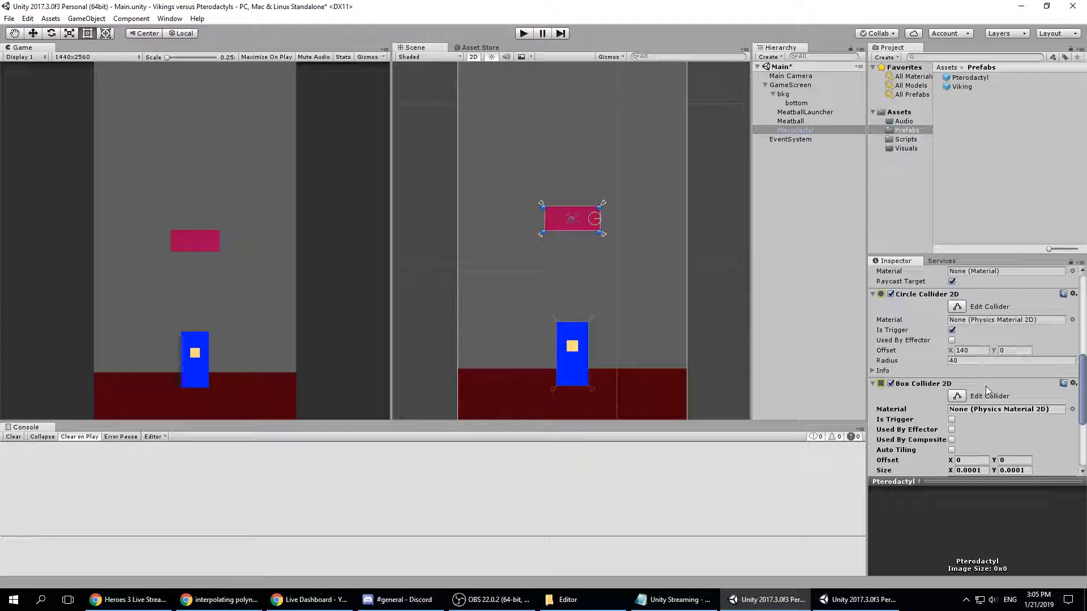
pyautogui.scroll(-2, 971, 427)
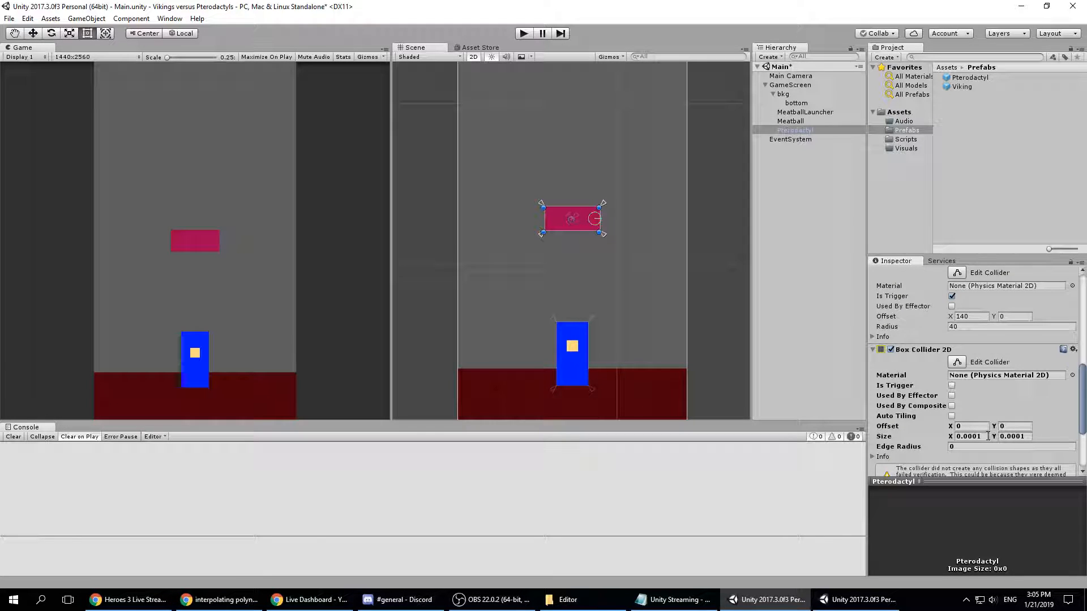
pyautogui.click(985, 437)
pyautogui.write('310')
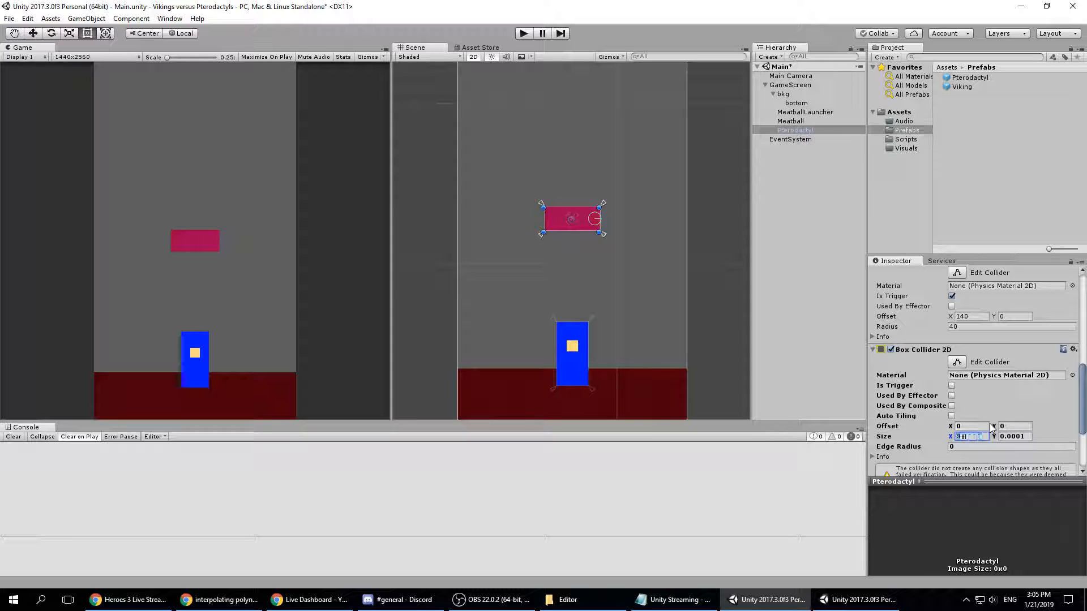
pyautogui.click(1027, 436)
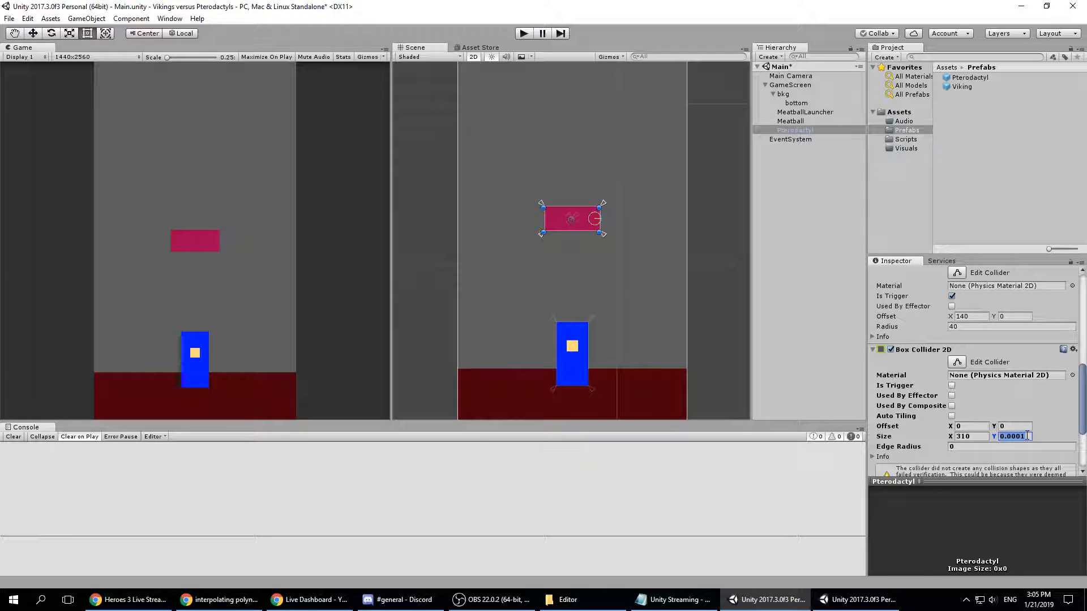
pyautogui.write('120')
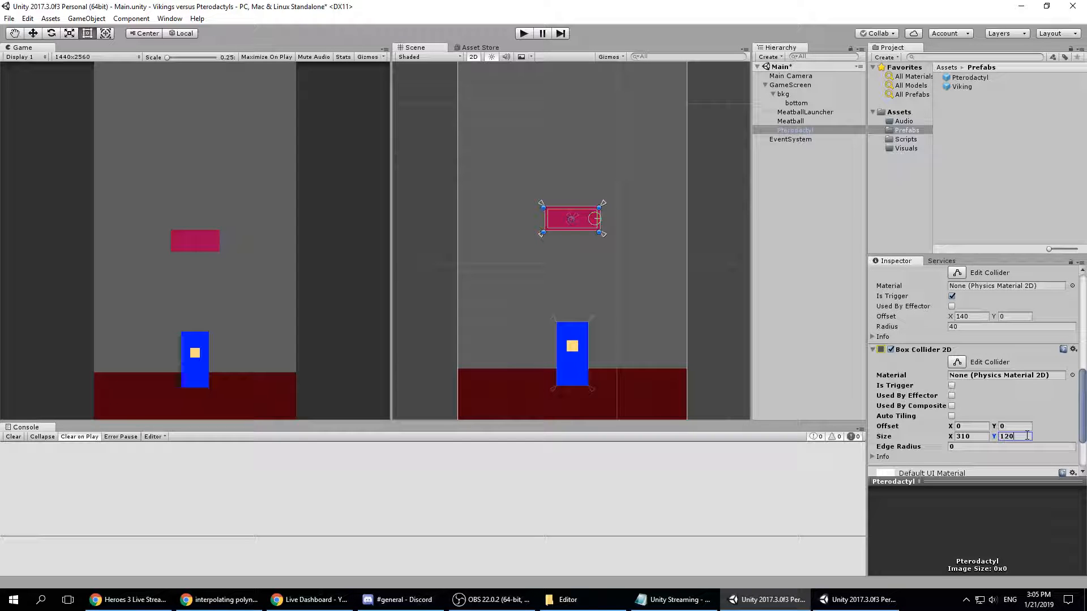
pyautogui.press('BackSpace')
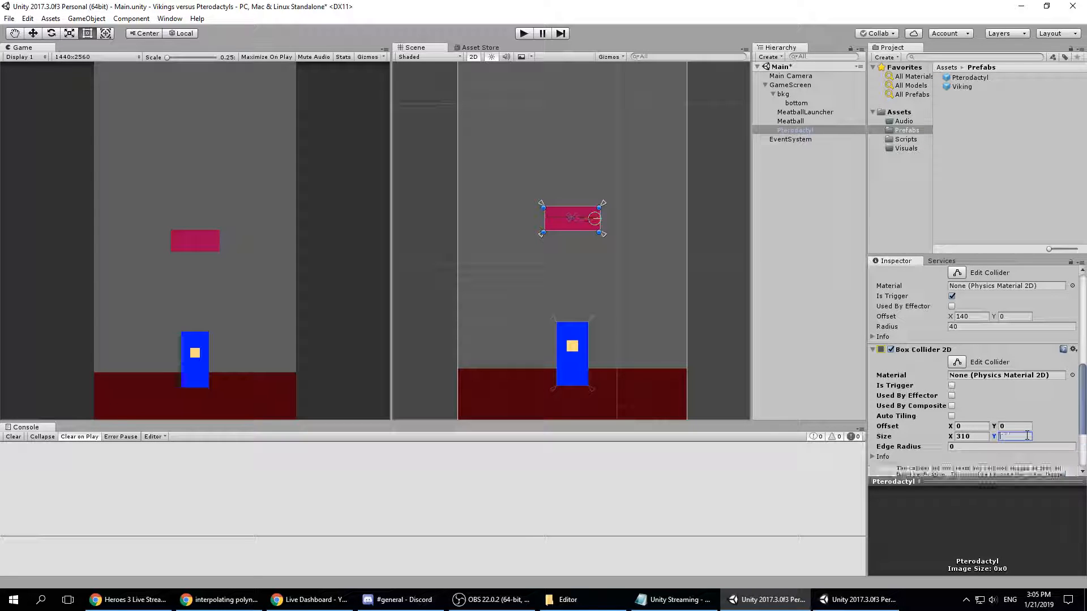
pyautogui.write('00')
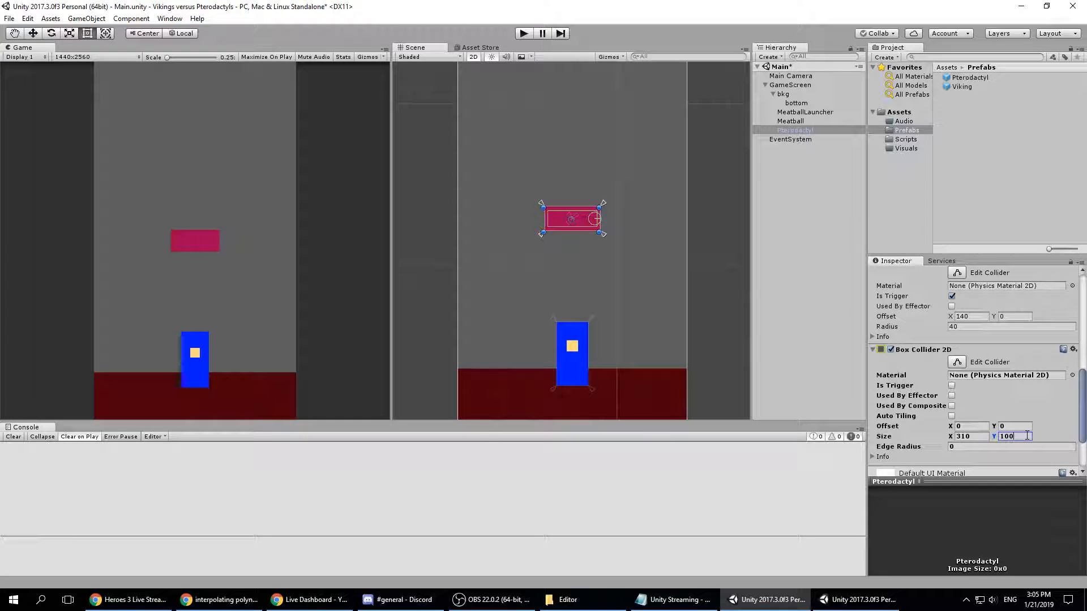
# - Fit the Pterodactyl's box collider beside the circle collider with an X offset of -40 and an X size of 280
pyautogui.click(973, 426)
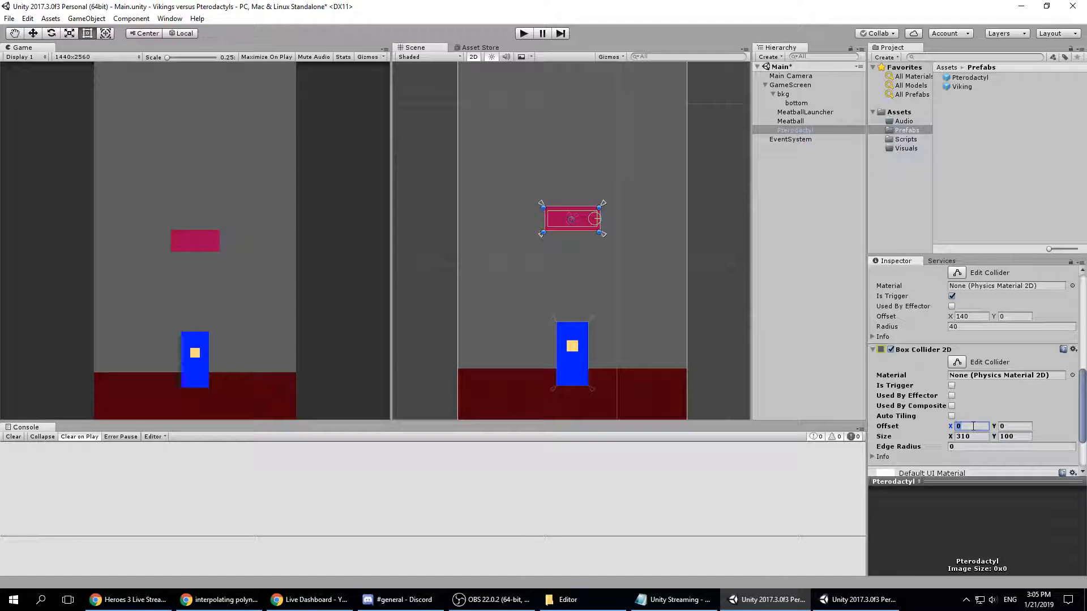
pyautogui.write('-20')
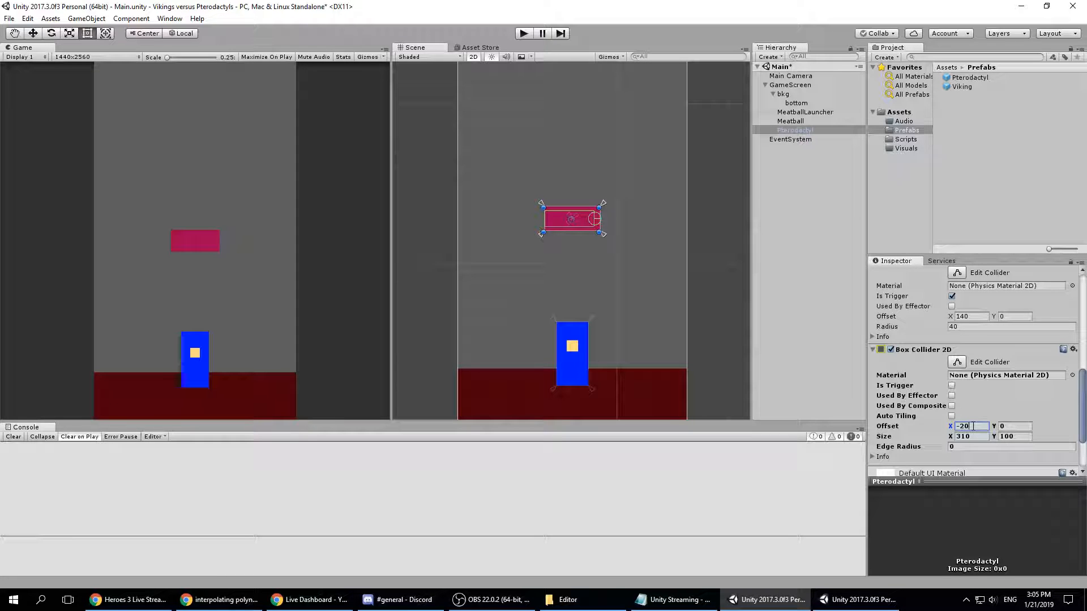
pyautogui.click(985, 435)
pyautogui.write('280')
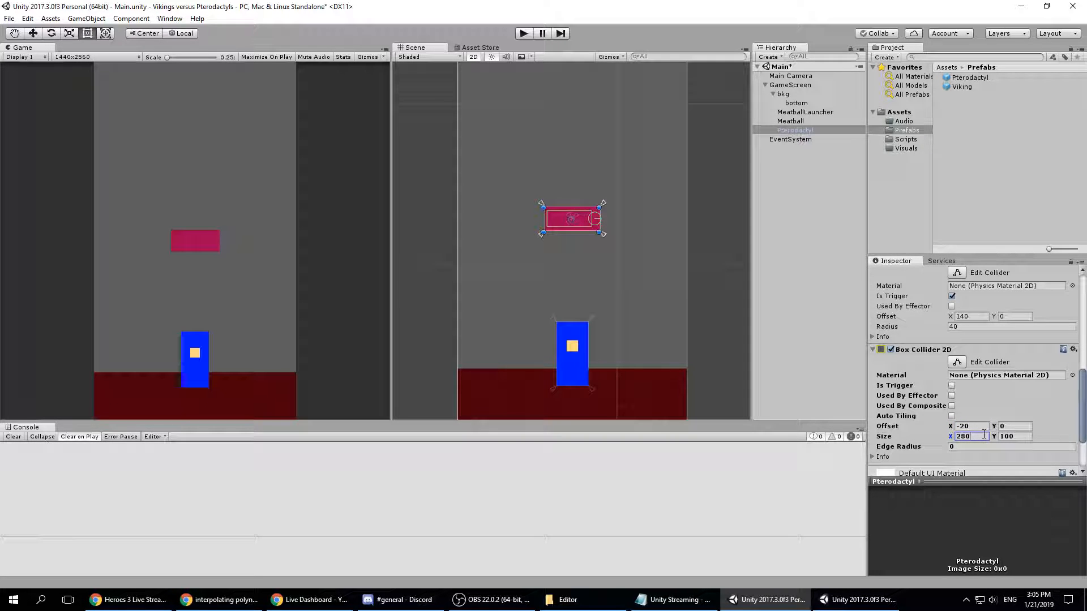
pyautogui.click(976, 423)
pyautogui.write('-40')
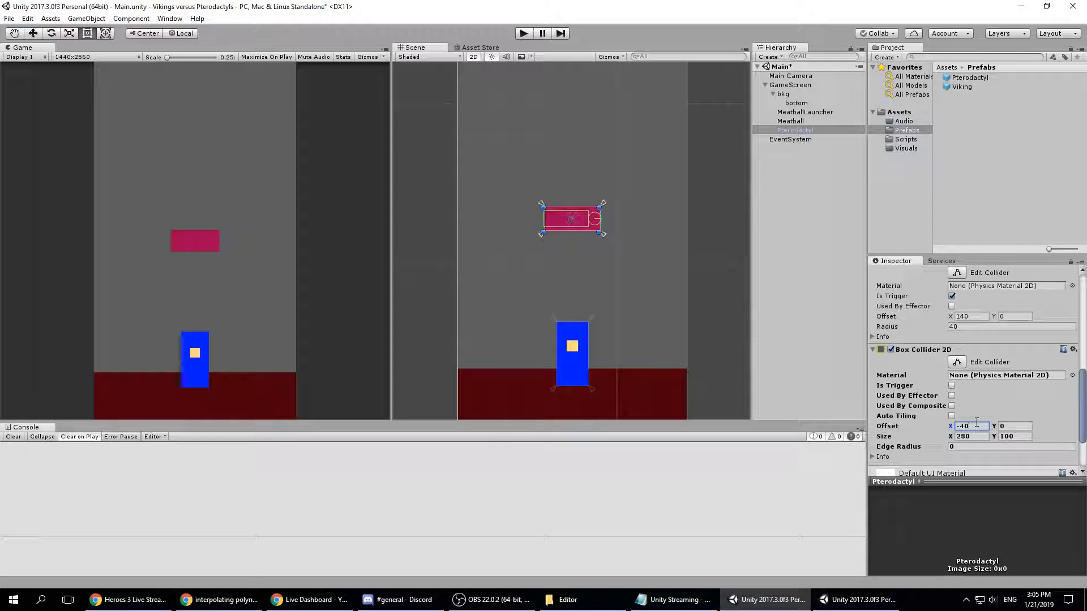
# - Raise the Pterodactyl's box collider by setting its Y offset to 20
pyautogui.scroll(5, 589, 221)
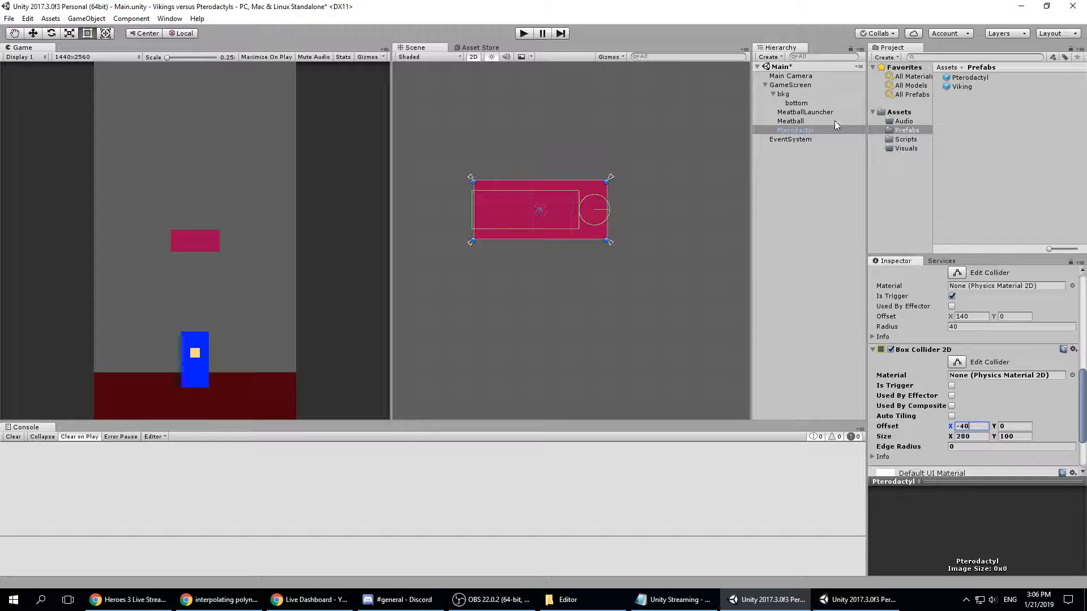
pyautogui.scroll(-3, 964, 391)
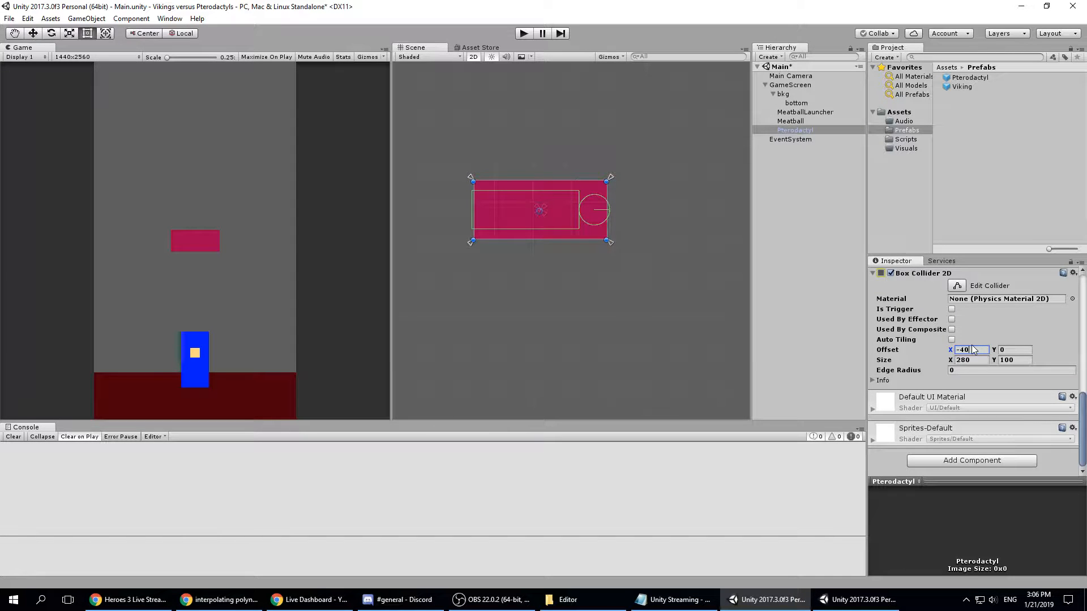
pyautogui.press('Tab')
pyautogui.write('-200')
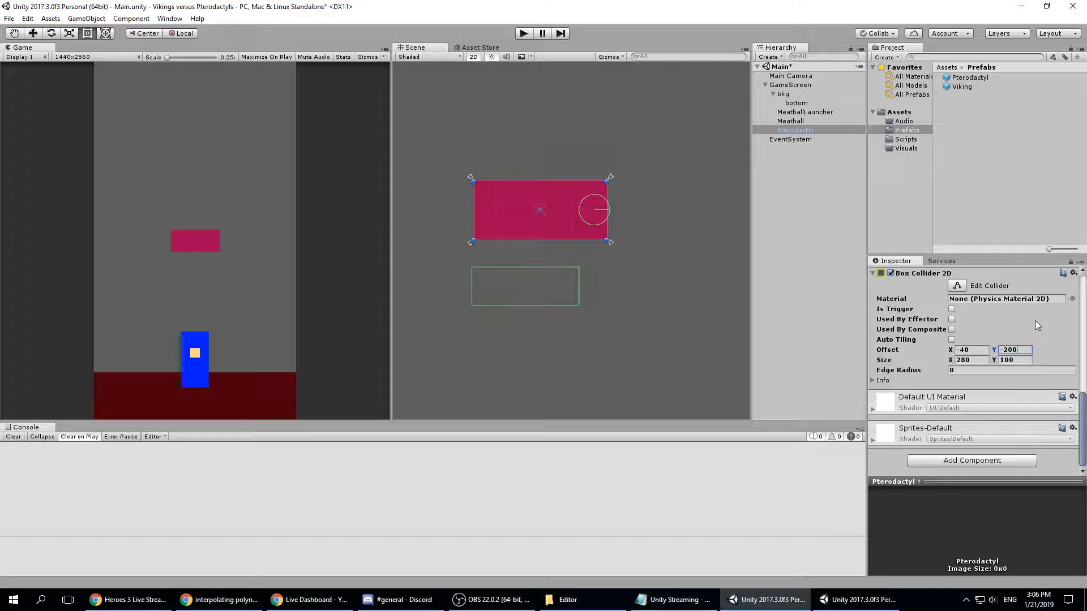
pyautogui.press('BackSpace')
pyautogui.press('BackSpace')
pyautogui.press('BackSpace')
pyautogui.press('BackSpace')
pyautogui.write('20')
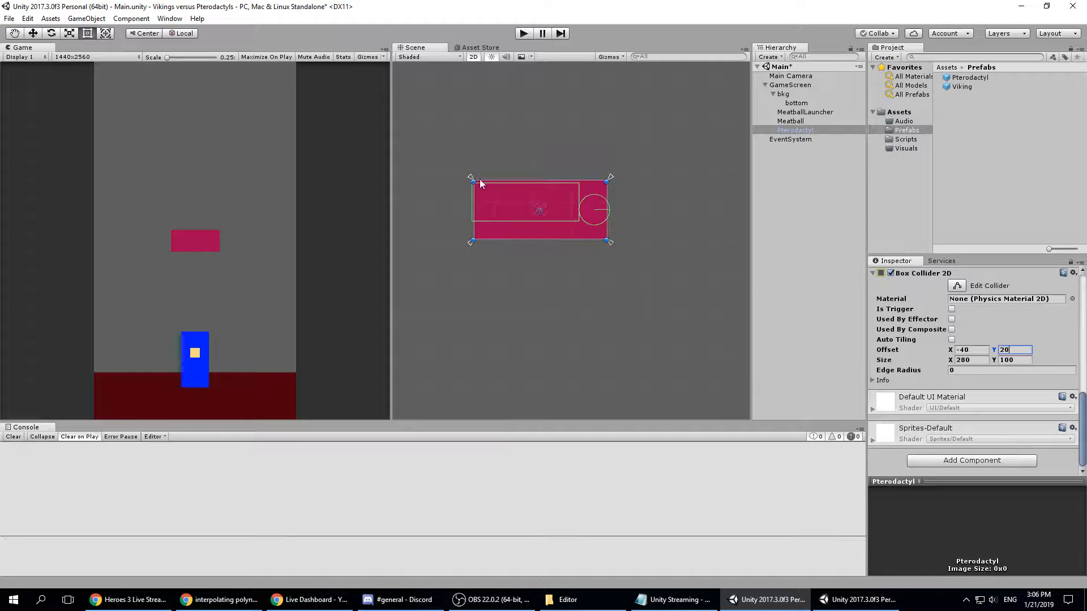
# - Apply the new box collider to the Pterodactyl prefab and turn on Is Trigger for the instance's box collider
pyautogui.scroll(5, 1042, 378)
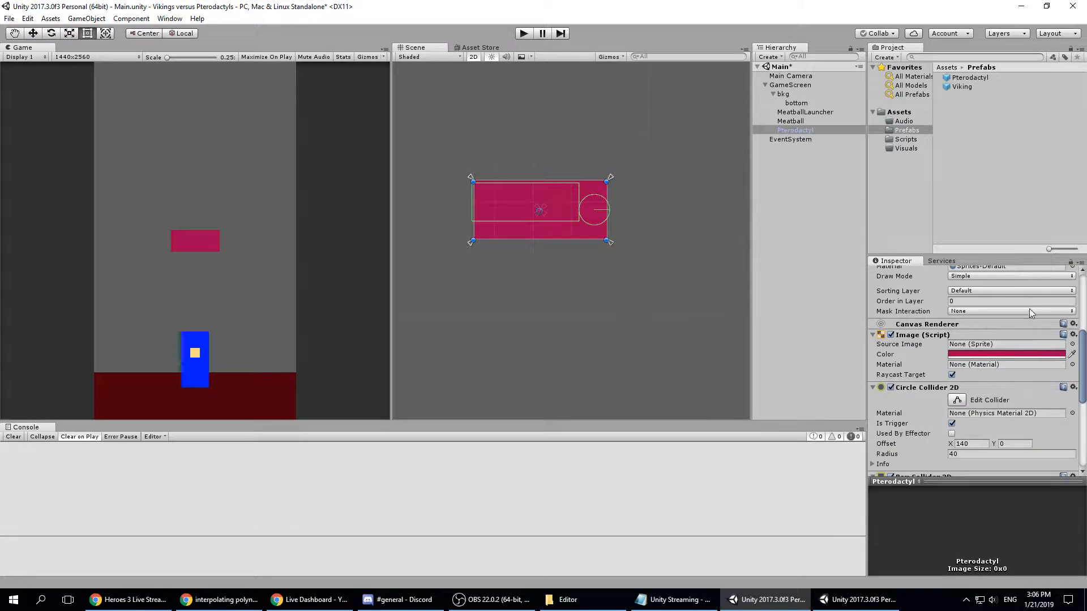
pyautogui.scroll(2, 1036, 317)
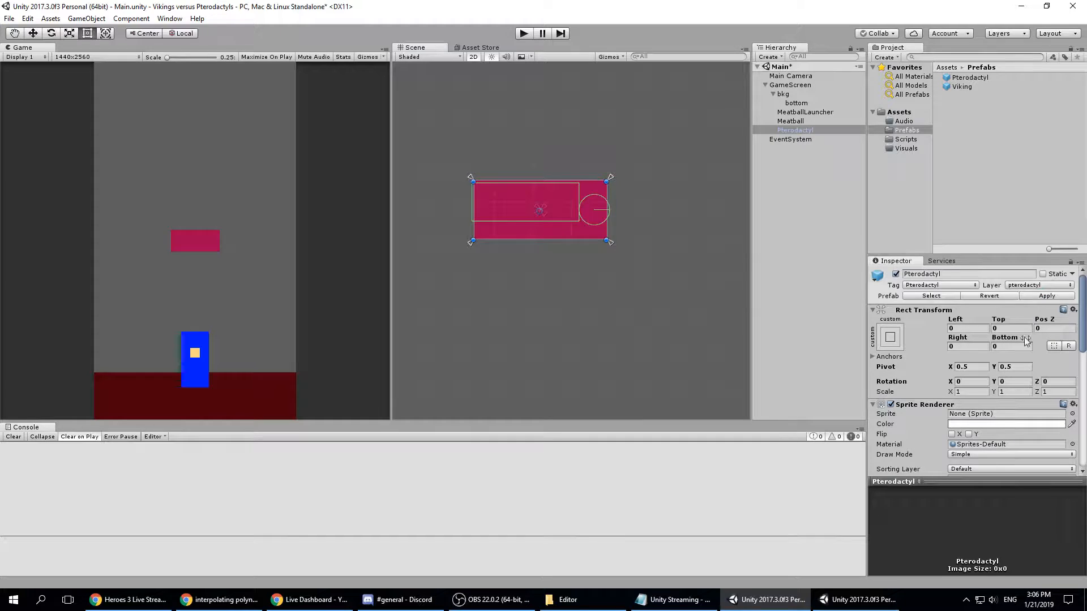
pyautogui.scroll(-1, 1000, 365)
pyautogui.scroll(-6, 1000, 364)
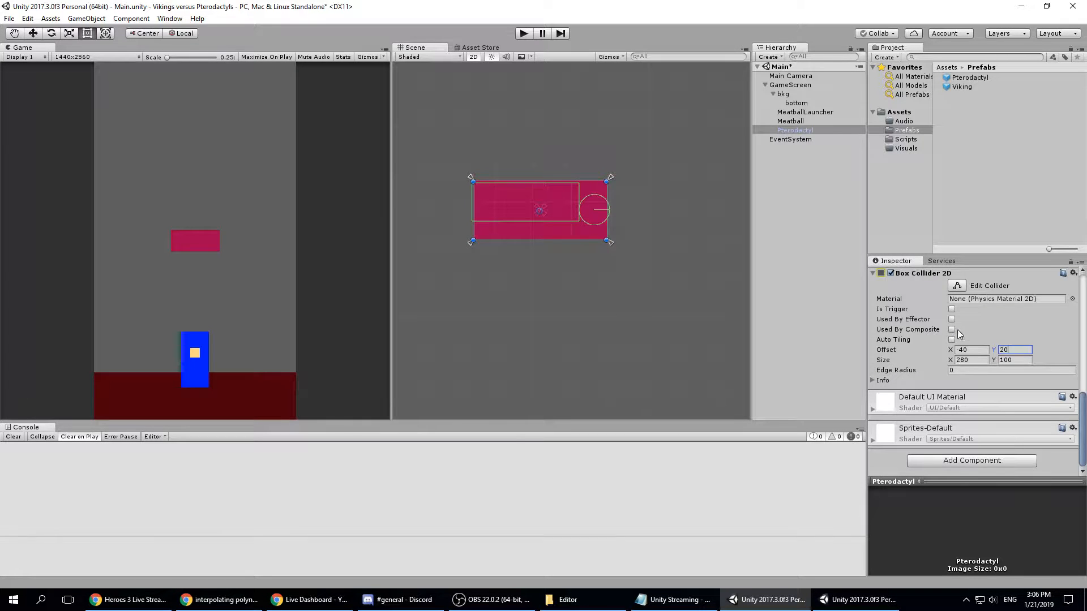
pyautogui.click(952, 309)
pyautogui.scroll(2, 1019, 396)
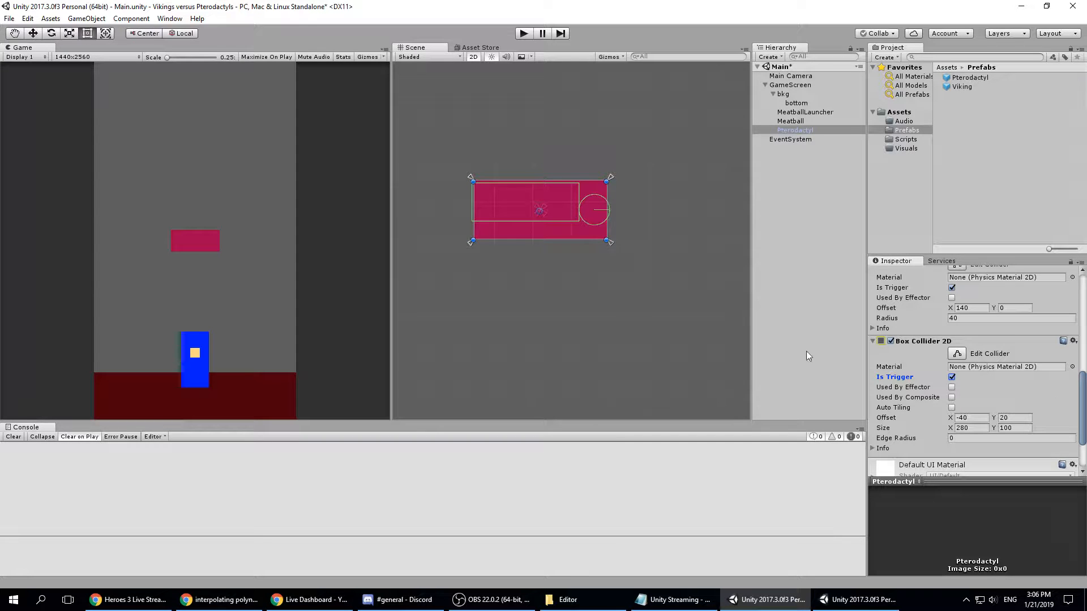
# - Switch to the YouTube live dashboard to check the stream and chat, and return to the Unity project
pyautogui.click(332, 600)
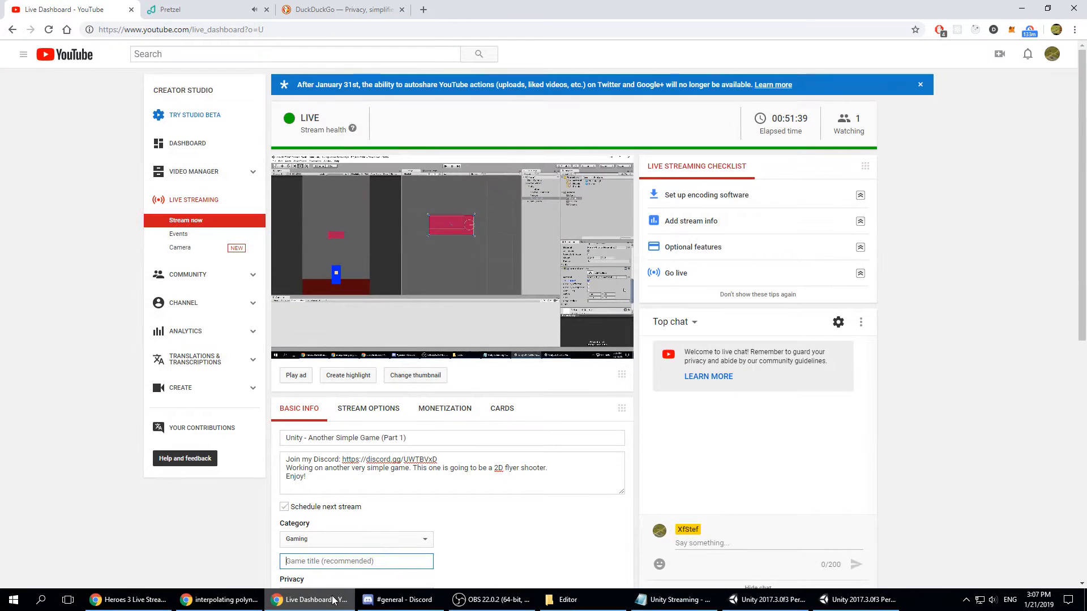
pyautogui.click(953, 420)
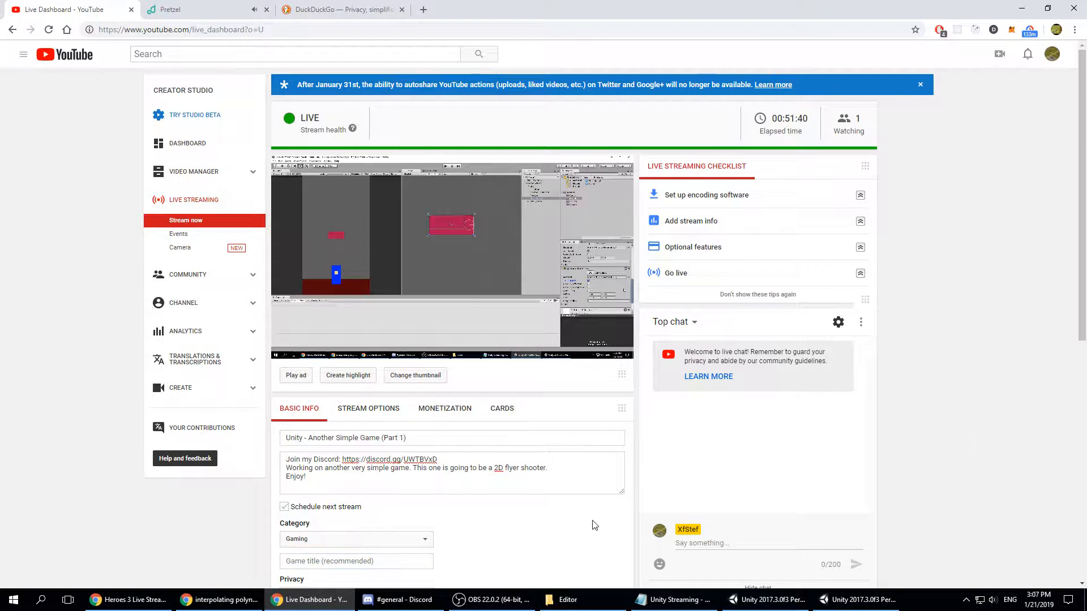
pyautogui.click(317, 604)
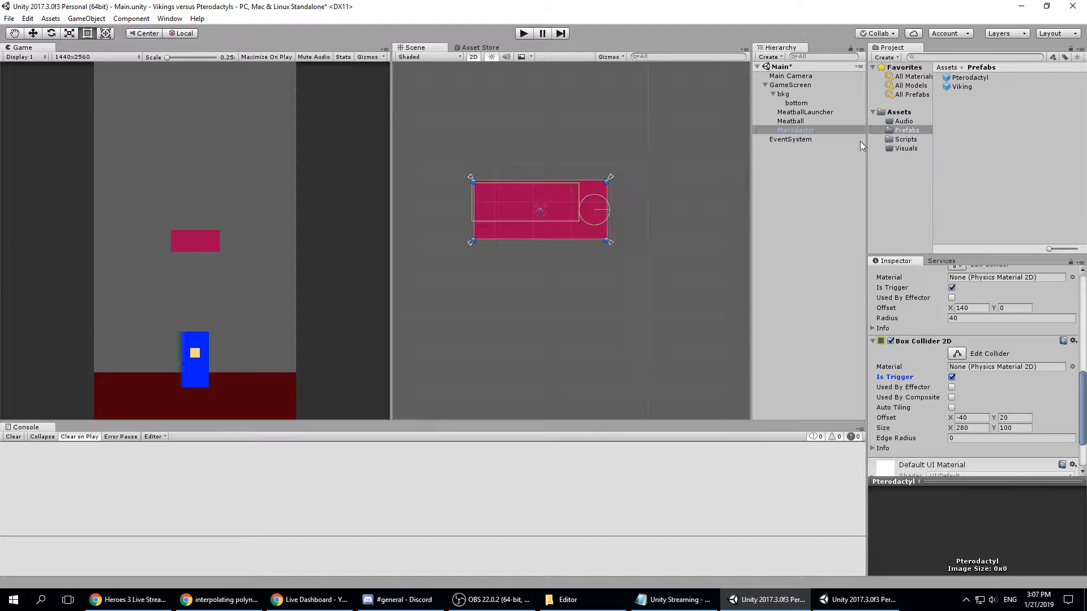
# - Apply the trigger setting to the Pterodactyl prefab and check the colliders on the prefab and its scene instance
pyautogui.scroll(10, 977, 343)
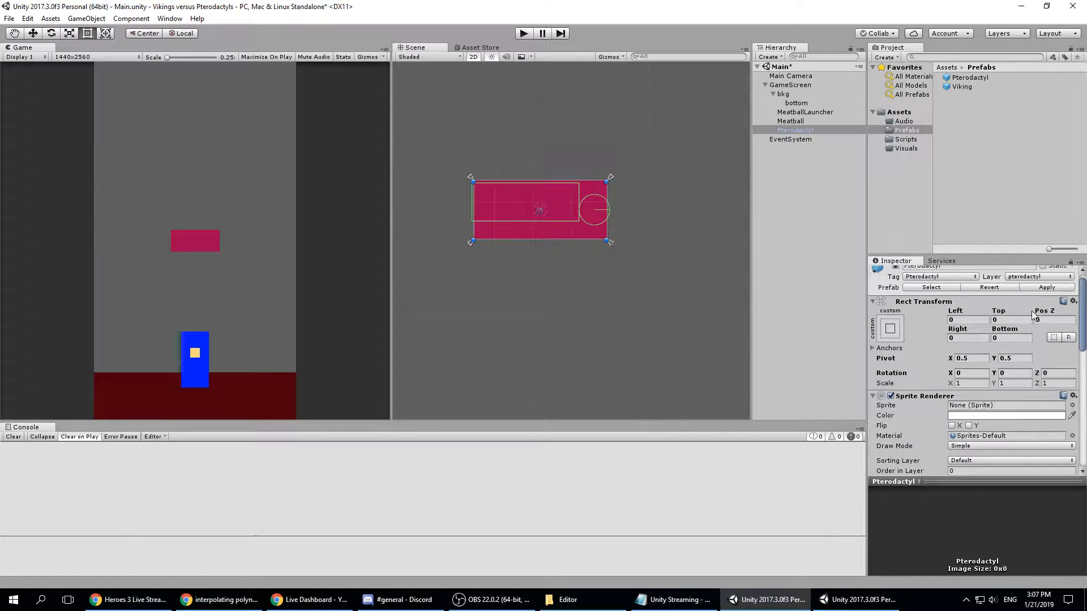
pyautogui.click(970, 77)
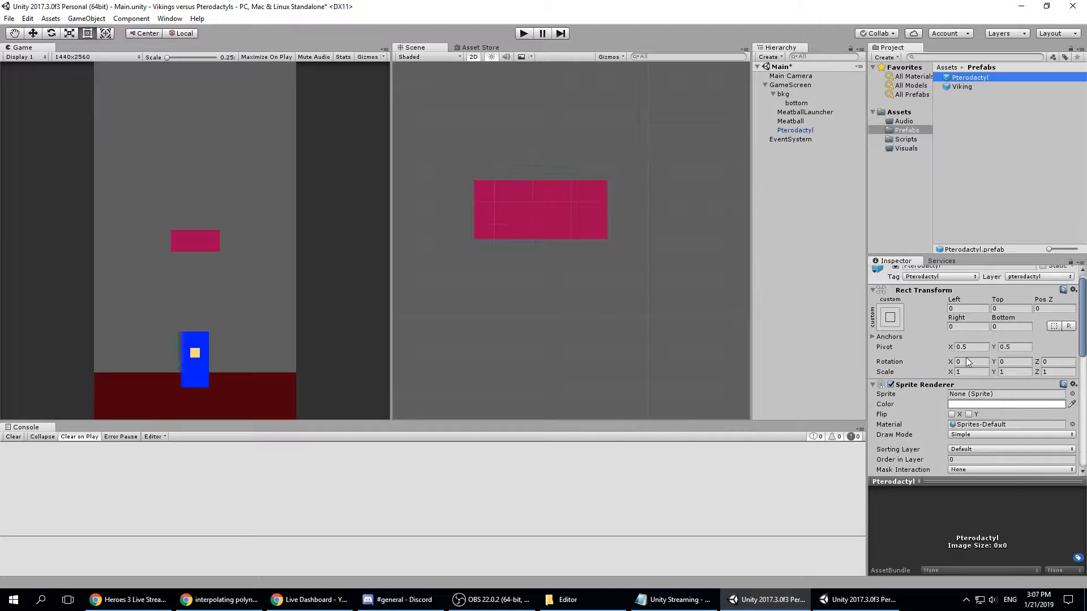
pyautogui.scroll(-5, 966, 358)
pyautogui.scroll(-3, 965, 367)
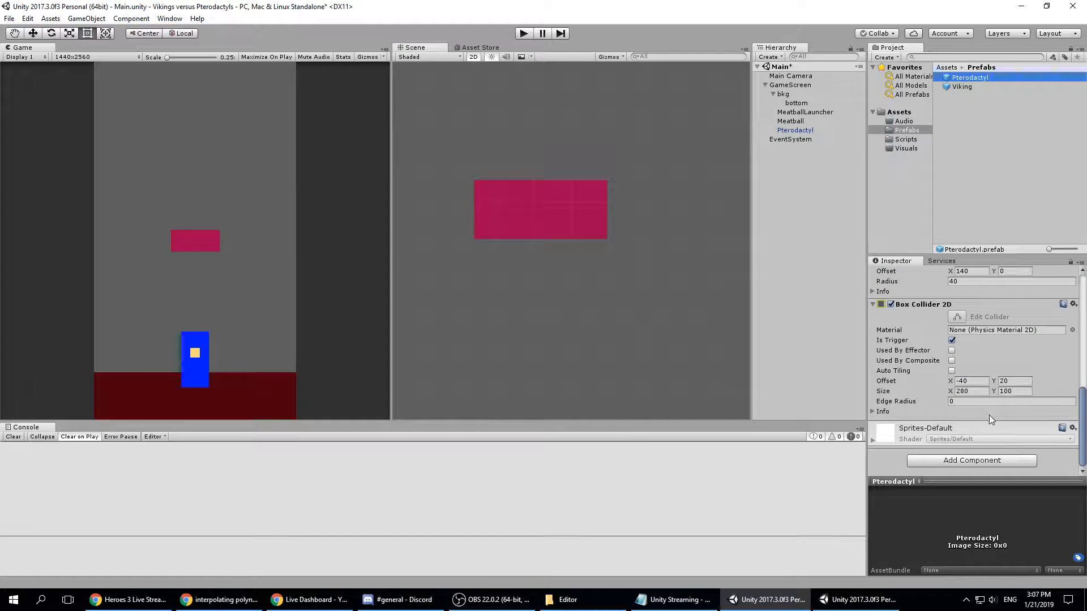
pyautogui.scroll(8, 985, 406)
pyautogui.click(794, 129)
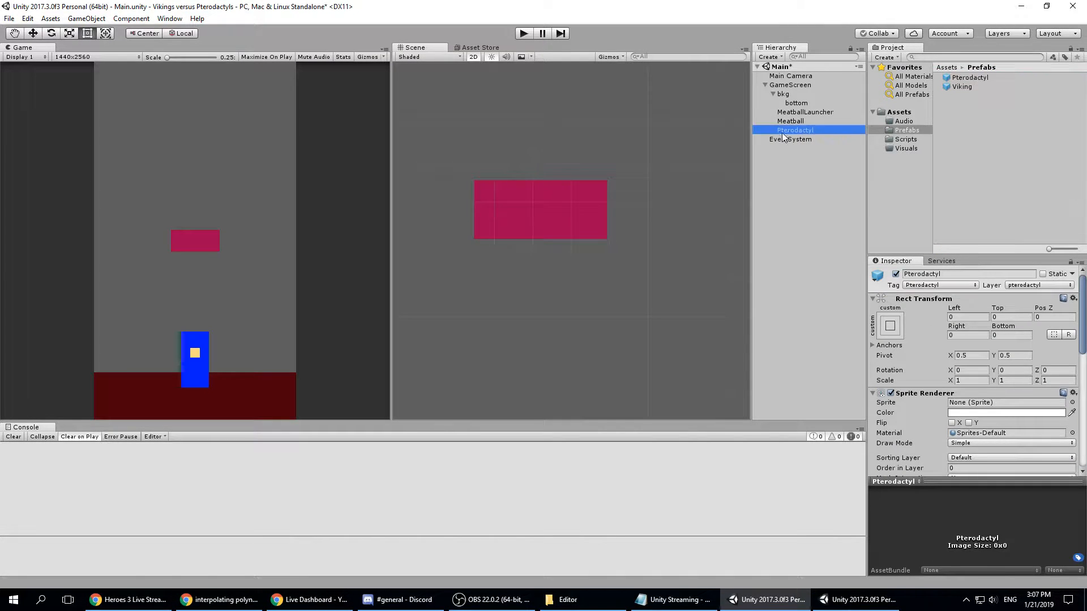
pyautogui.scroll(-4, 651, 292)
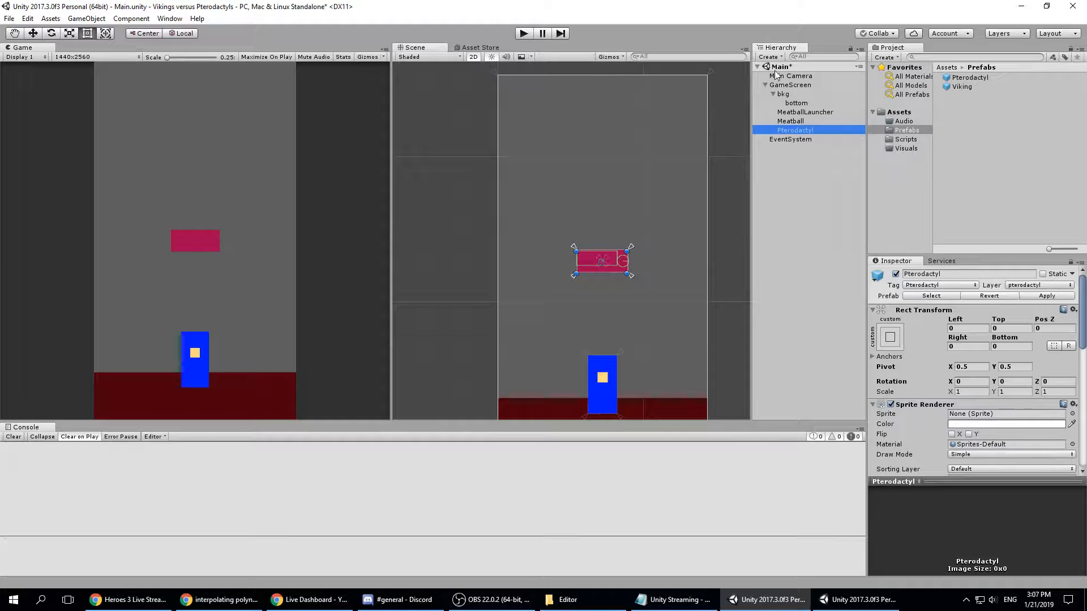
# - Delete the Pterodactyl instance from the scene, keeping its prefab
pyautogui.click(791, 121)
pyautogui.click(795, 131)
pyautogui.press('Delete')
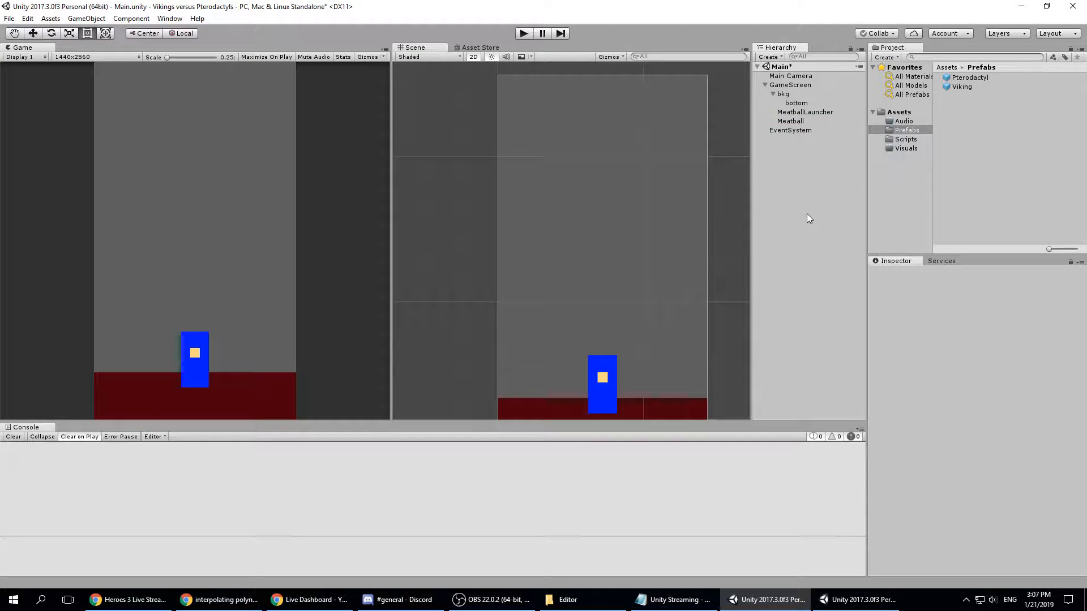
# - Add a Rigidbody 2D component to the Meatball object
pyautogui.click(793, 122)
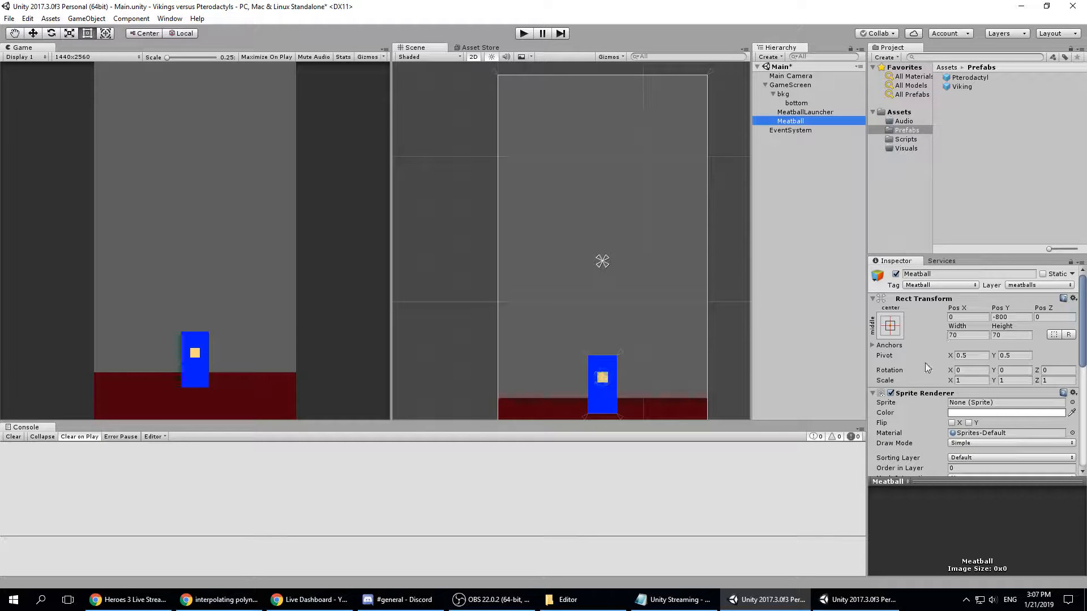
pyautogui.scroll(-3, 922, 373)
pyautogui.scroll(-3, 924, 365)
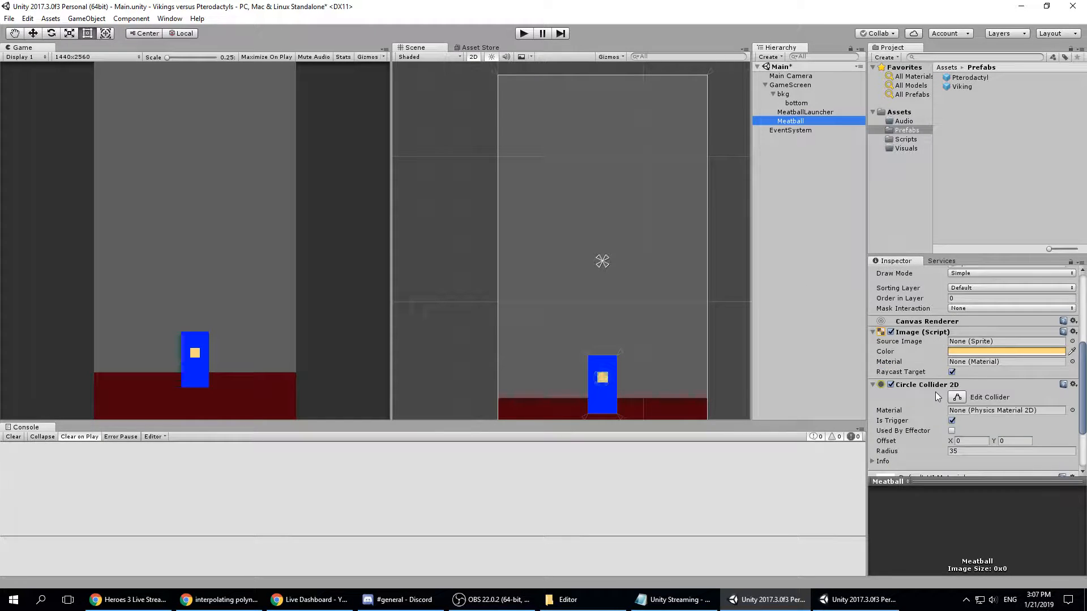
pyautogui.scroll(-1, 937, 411)
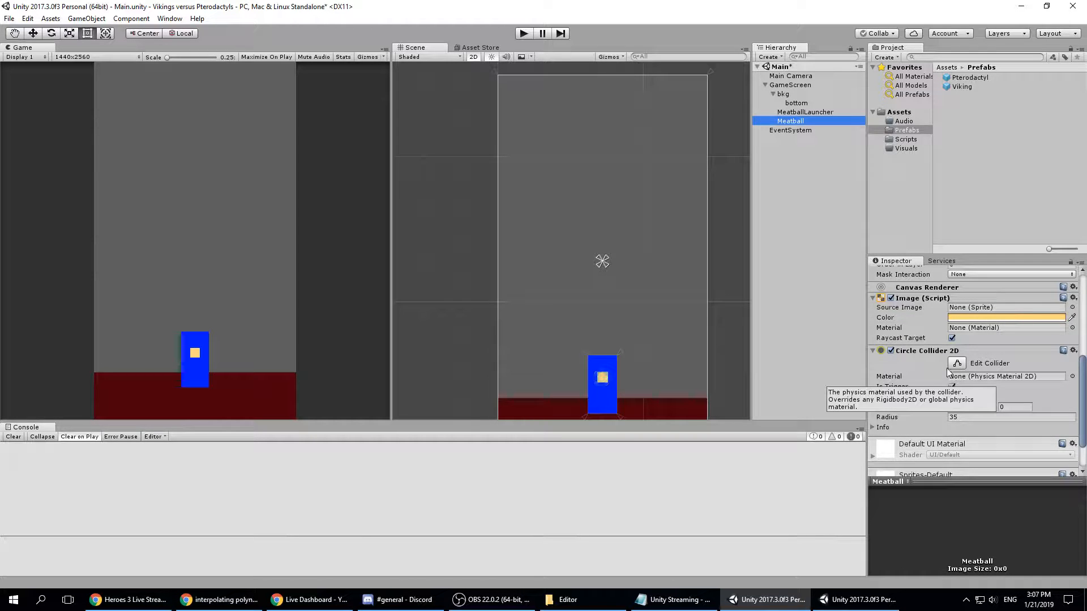
pyautogui.scroll(-2, 921, 388)
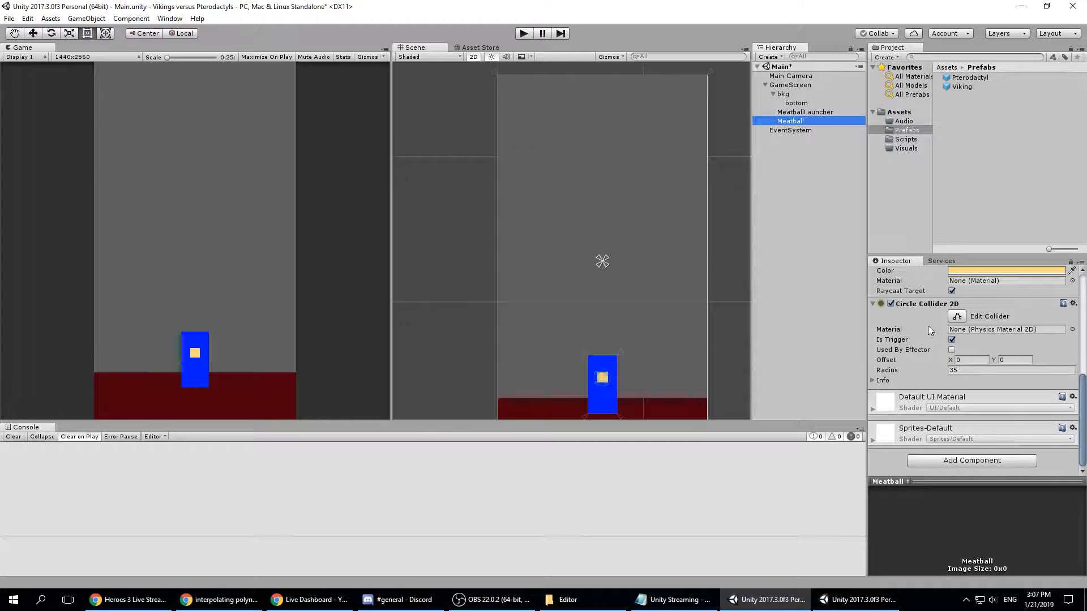
pyautogui.click(966, 460)
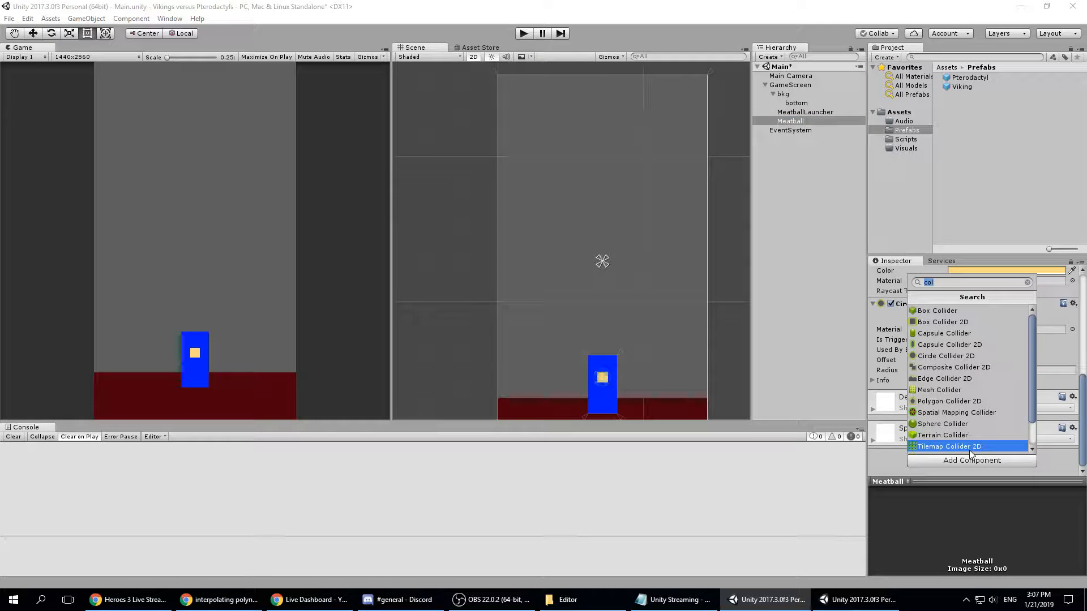
pyautogui.write('ri')
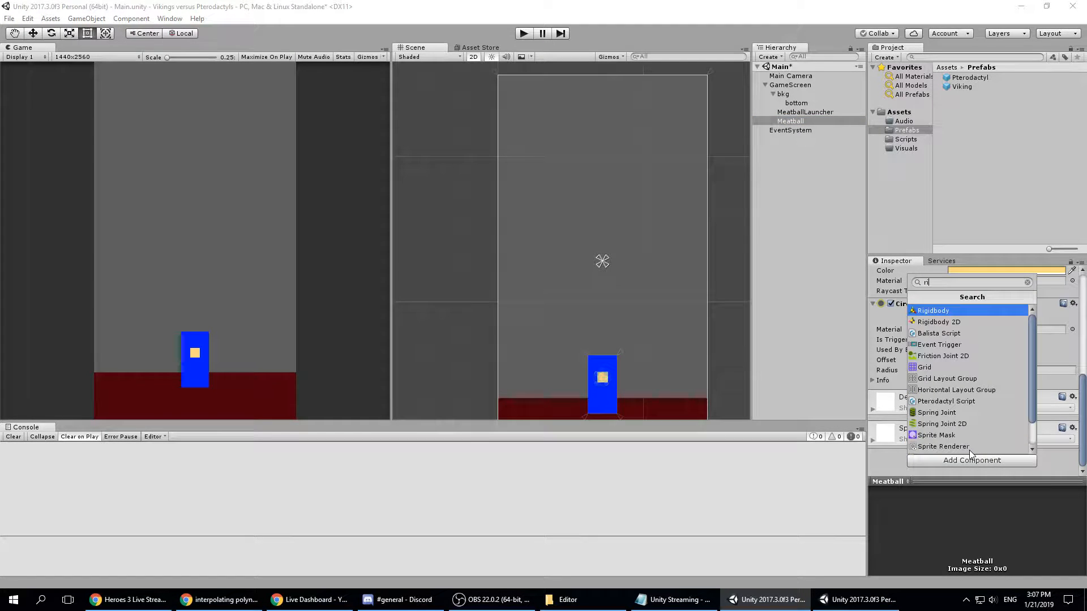
pyautogui.click(962, 321)
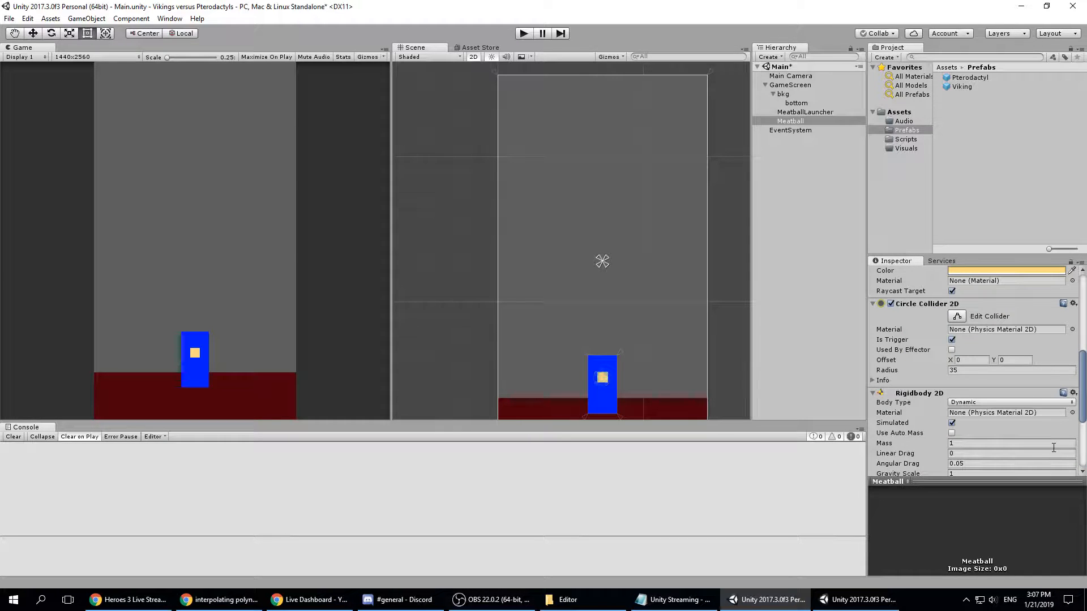
# - Review the Meatball's Rigidbody 2D, Circle Collider 2D and Rect Transform settings
pyautogui.scroll(-3, 1054, 445)
pyautogui.scroll(-4, 1054, 445)
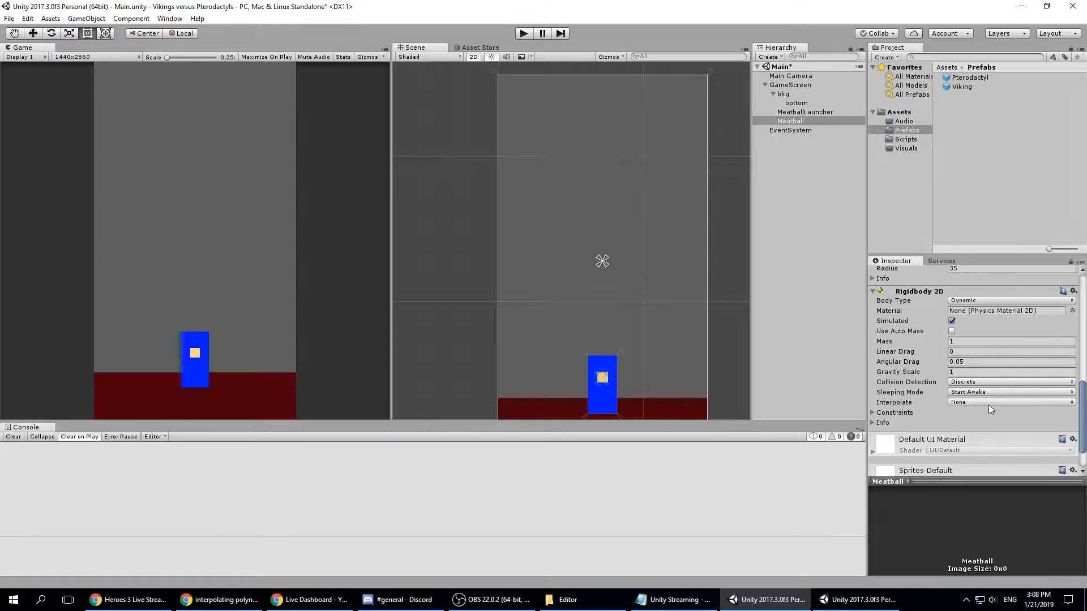
pyautogui.scroll(5, 989, 405)
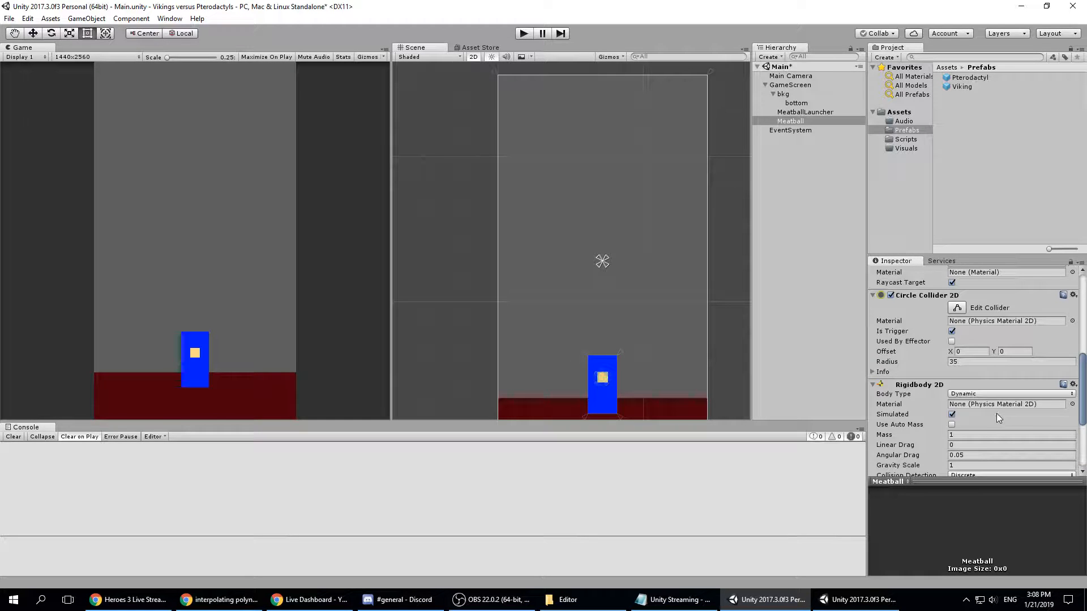
pyautogui.scroll(2, 996, 413)
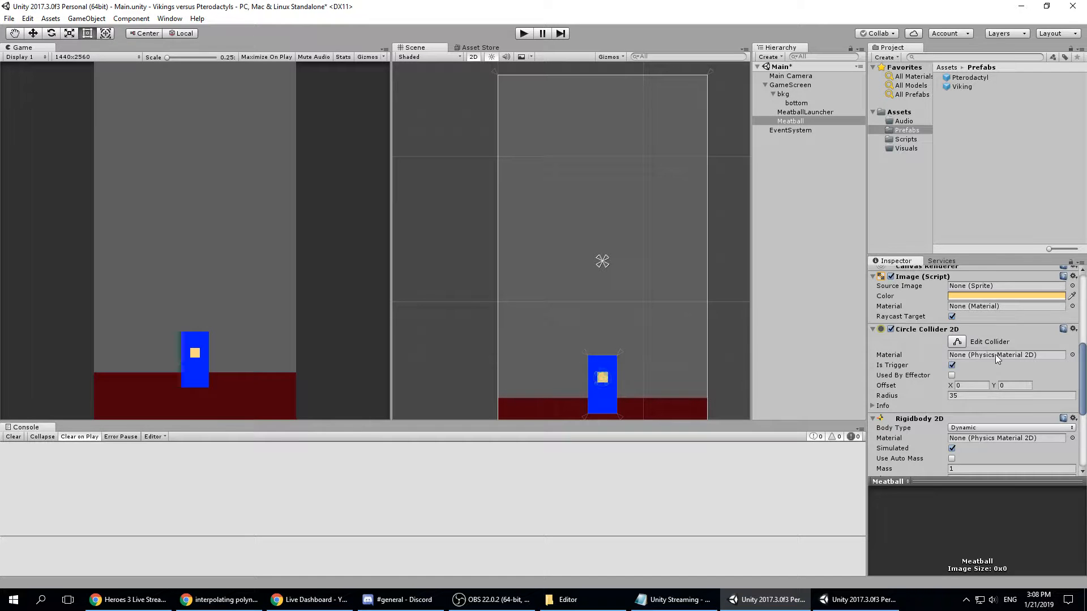
pyautogui.scroll(10, 1013, 361)
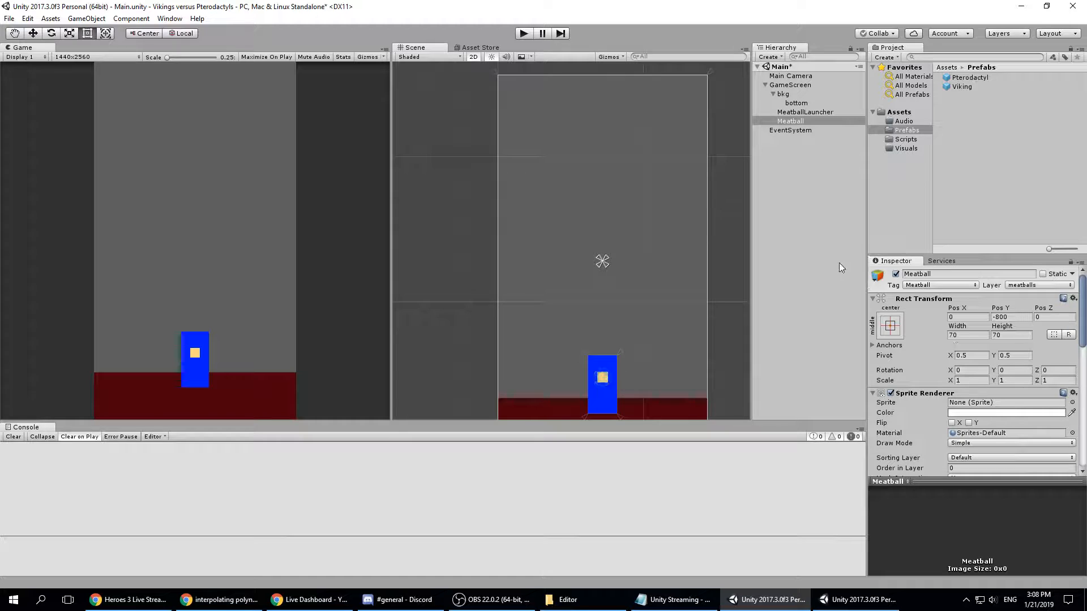
pyautogui.scroll(-8, 936, 354)
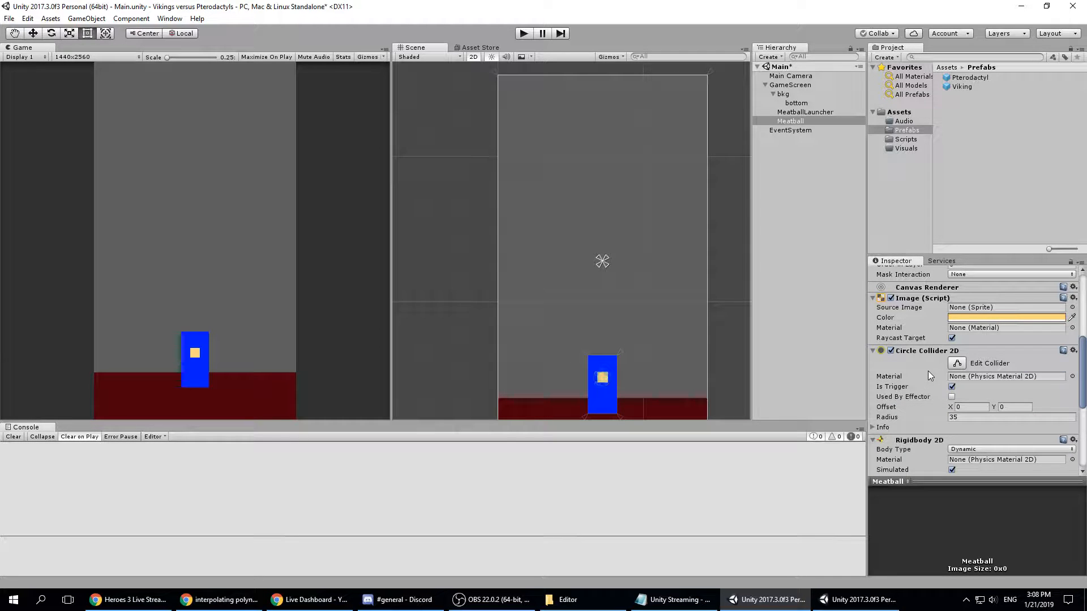
pyautogui.scroll(-3, 928, 365)
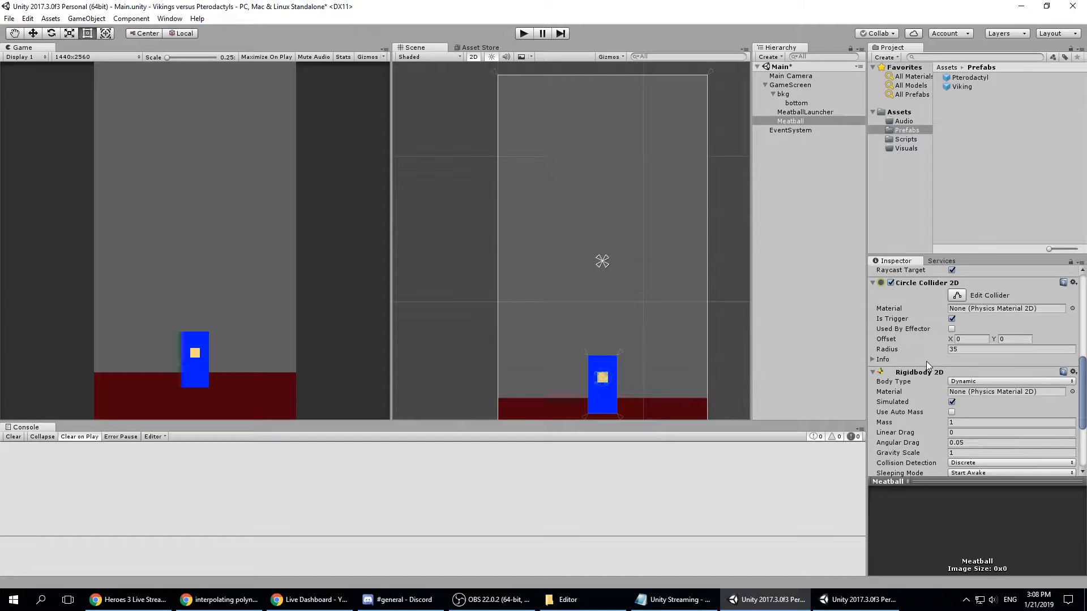
pyautogui.scroll(-5, 926, 361)
pyautogui.scroll(2, 638, 355)
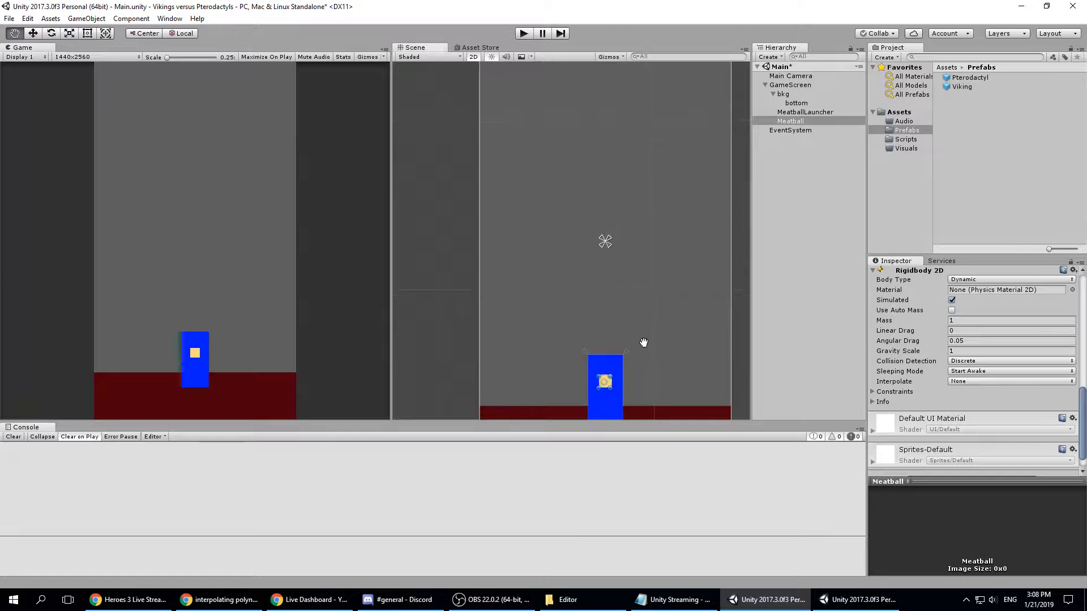
# - Move the Meatball's anchors from the center of the game screen down onto the corners of its yellow square
pyautogui.moveTo(643, 342); pyautogui.dragTo(655, 299, button='middle')
pyautogui.scroll(4, 636, 287)
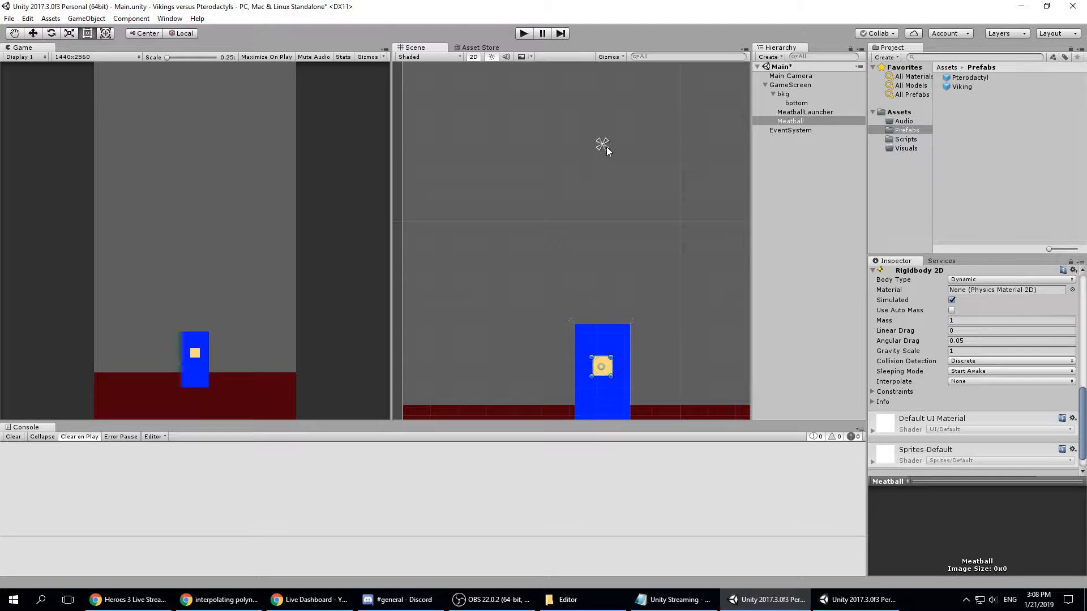
pyautogui.moveTo(606, 147); pyautogui.dragTo(618, 380)
pyautogui.moveTo(597, 141); pyautogui.dragTo(589, 236)
pyautogui.scroll(3, 604, 371)
pyautogui.scroll(6, 620, 375)
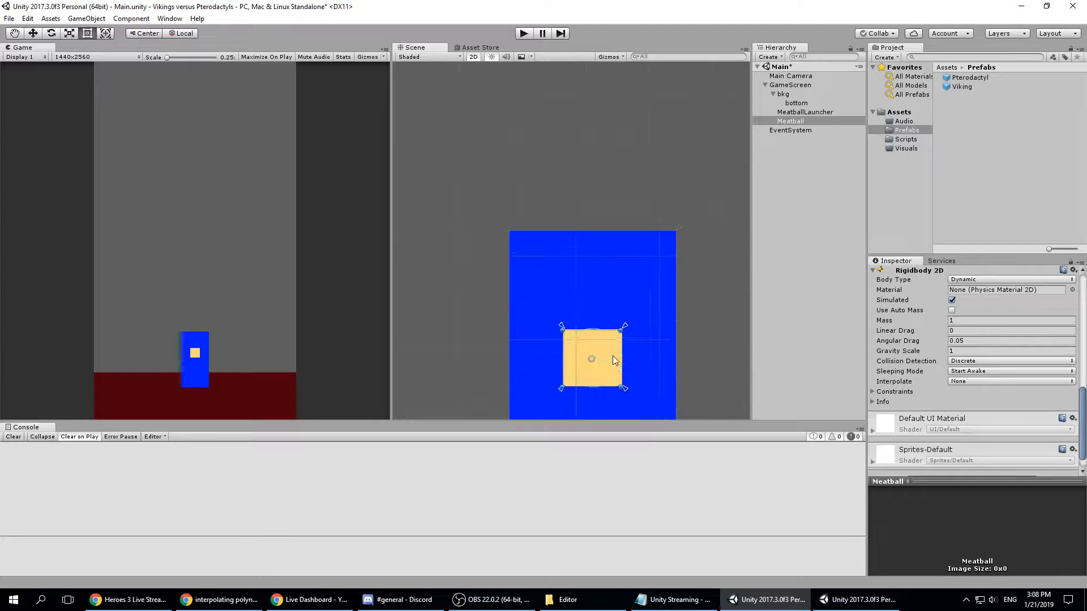
# - Fine-align the Meatball's anchors with the exact corners of its square and save the scene
pyautogui.moveTo(640, 381); pyautogui.dragTo(659, 323, button='middle')
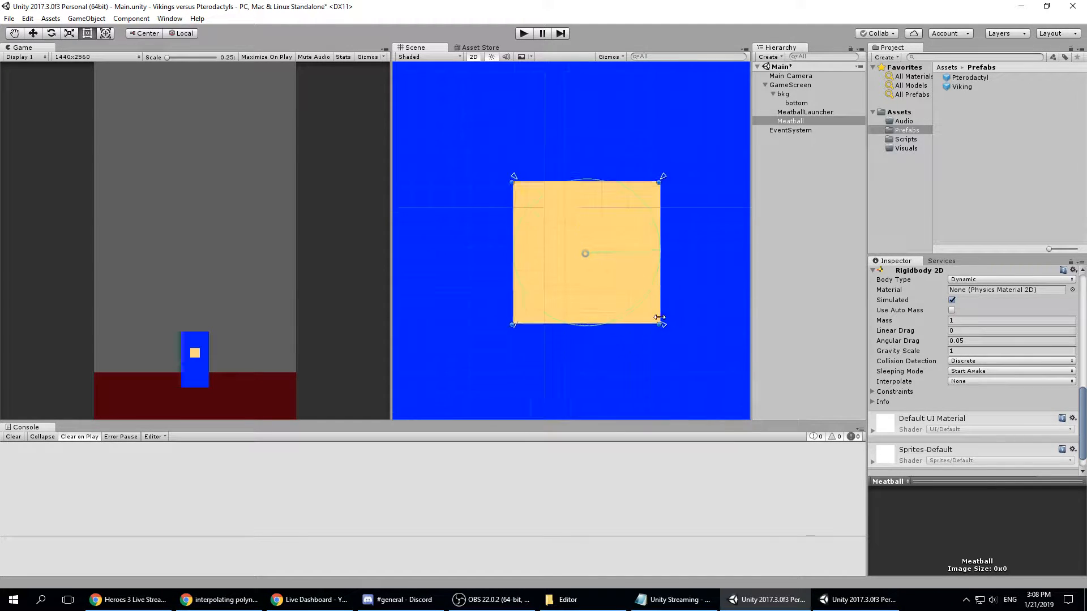
pyautogui.scroll(6, 674, 320)
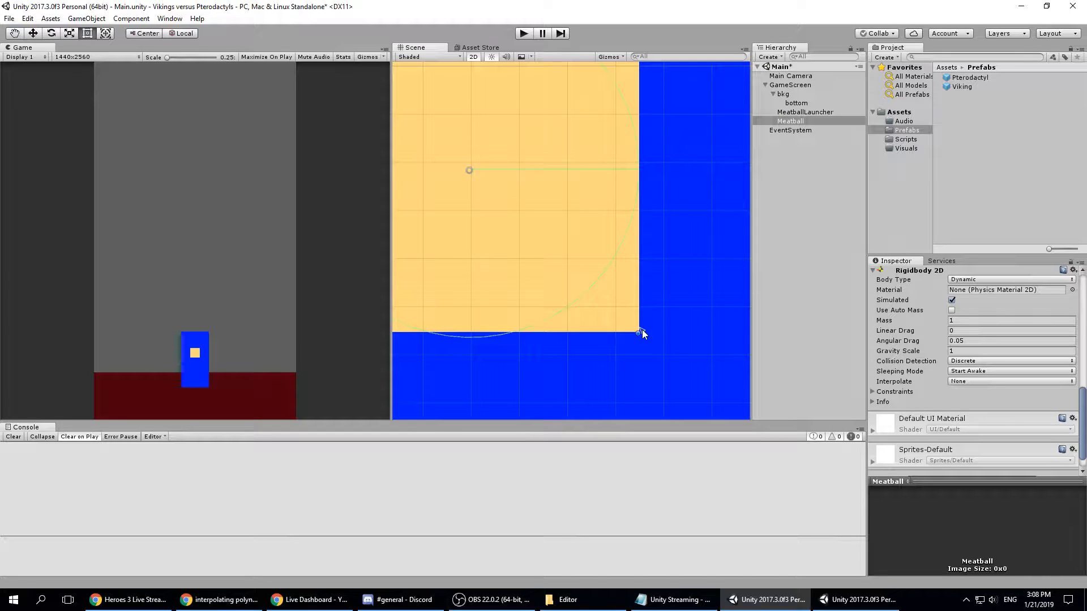
pyautogui.moveTo(486, 202); pyautogui.dragTo(583, 383, button='middle')
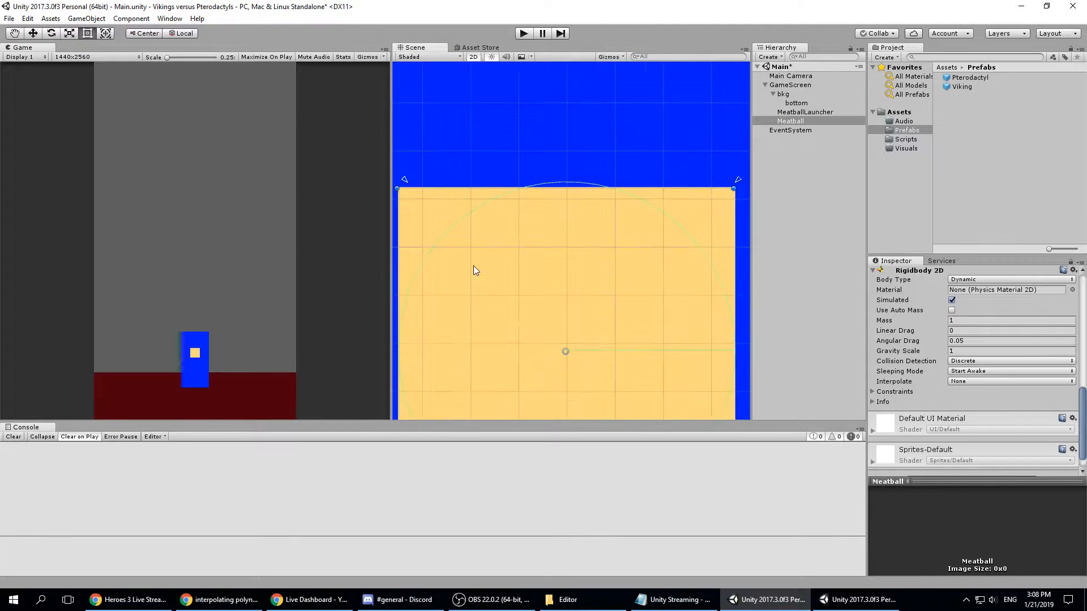
pyautogui.moveTo(473, 266); pyautogui.dragTo(568, 281, button='middle')
pyautogui.moveTo(498, 195); pyautogui.dragTo(489, 202)
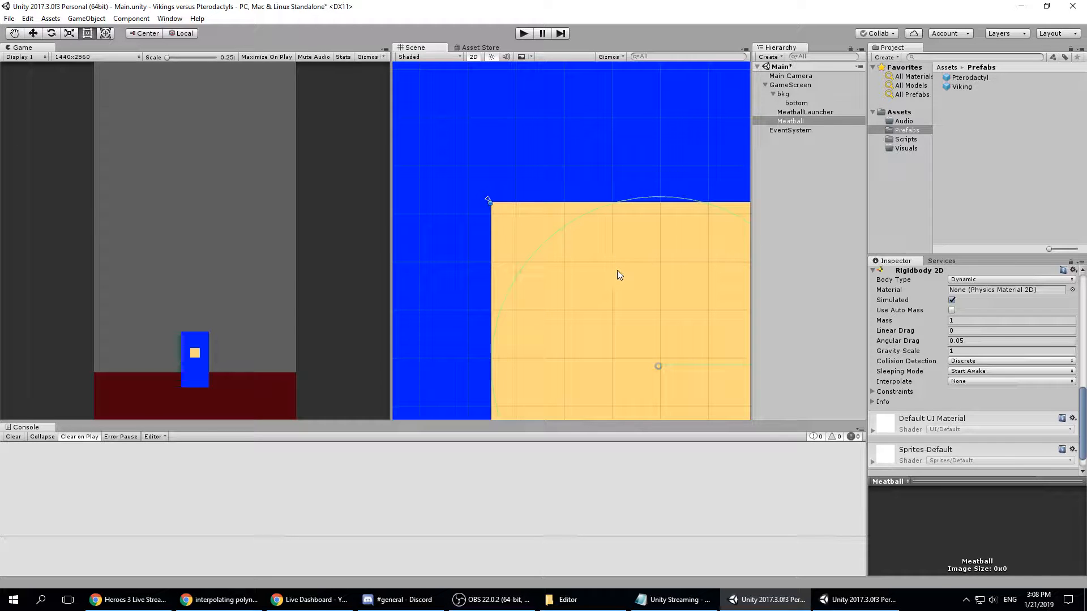
pyautogui.hotkey('ctrl', 's')
# - Create a Meatball prefab in the Prefabs folder from the Meatball object in the scene
pyautogui.scroll(-5, 645, 300)
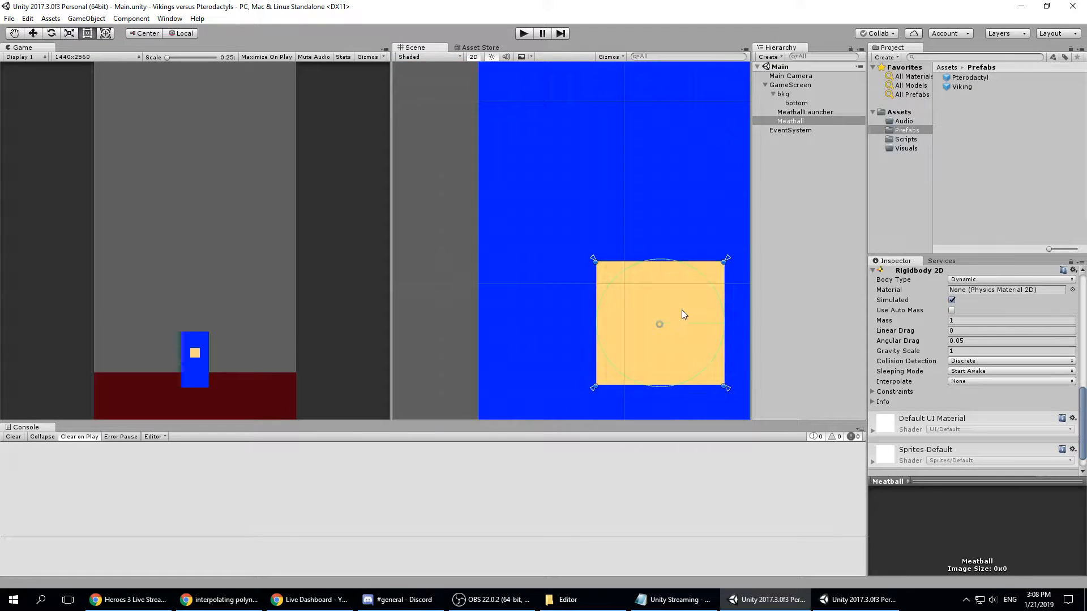
pyautogui.scroll(-3, 684, 323)
pyautogui.scroll(-3, 587, 325)
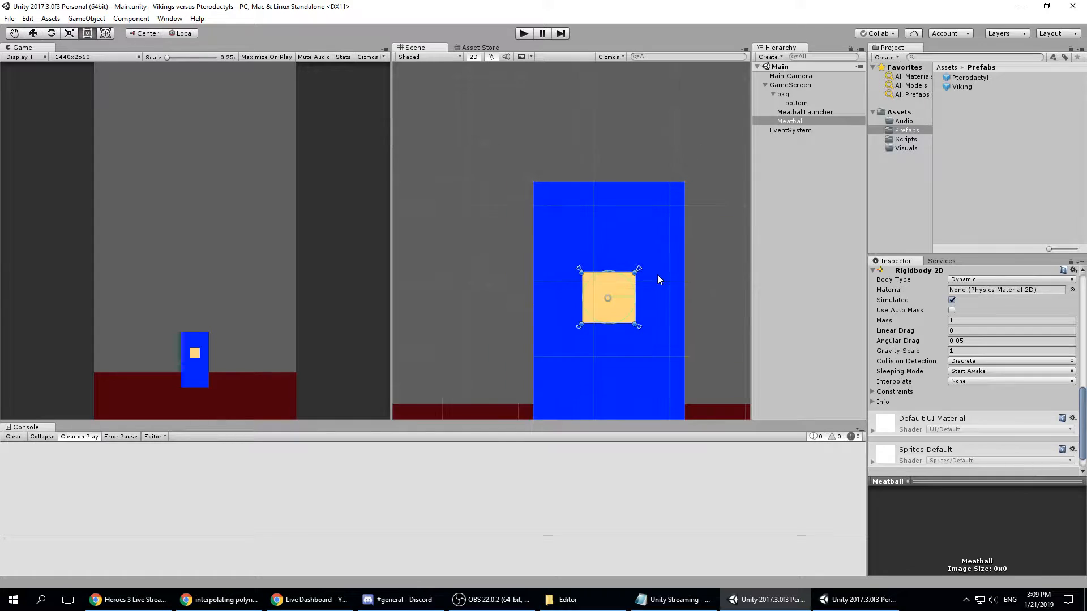
pyautogui.scroll(-2, 658, 275)
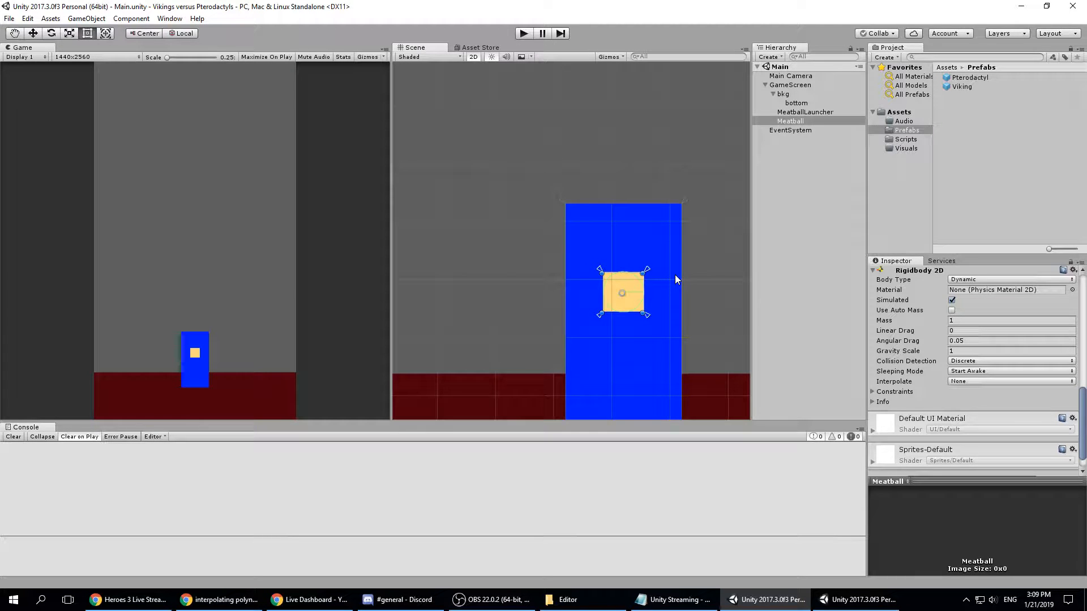
pyautogui.scroll(-1, 692, 264)
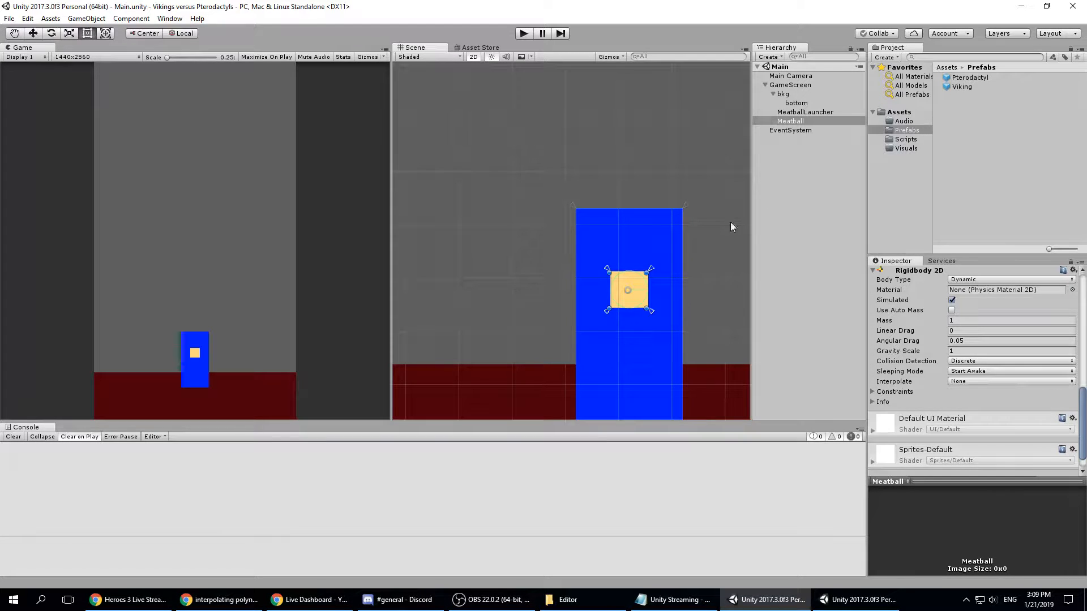
pyautogui.click(795, 113)
pyautogui.click(796, 122)
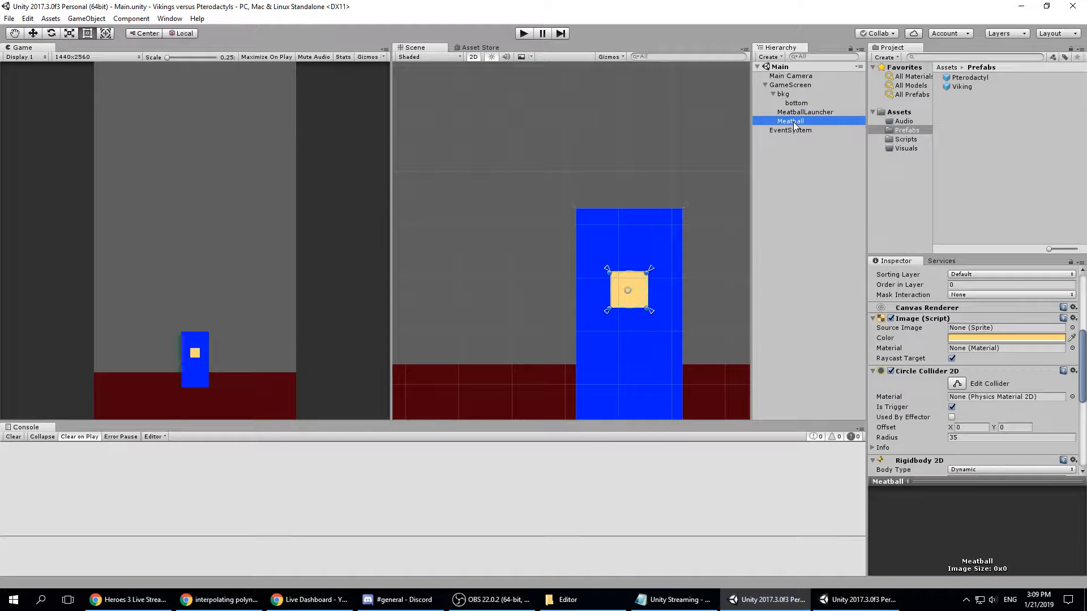
pyautogui.moveTo(813, 125); pyautogui.dragTo(955, 111)
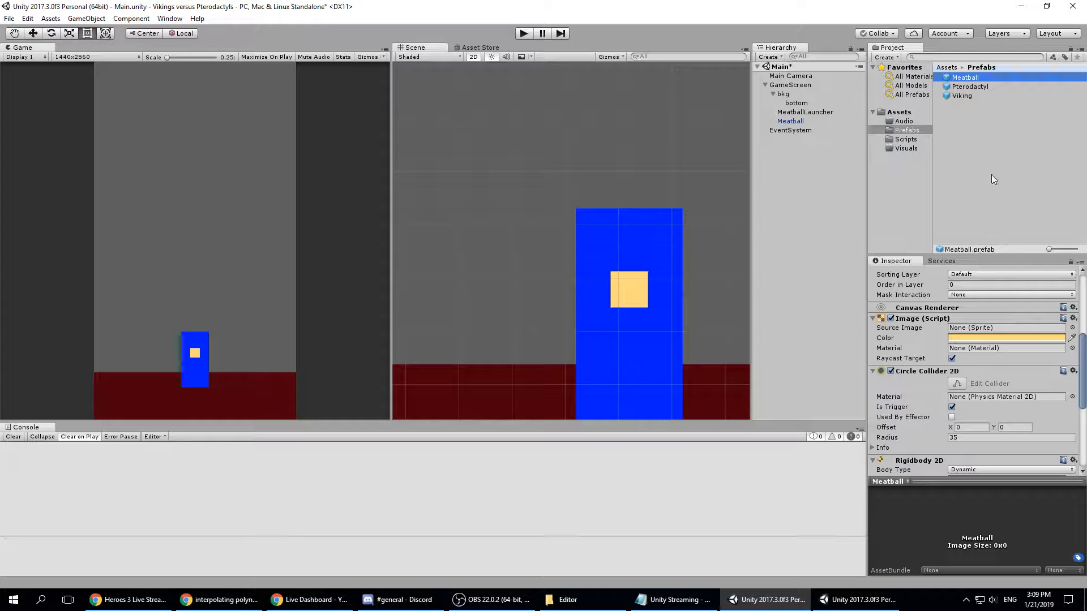
# - Examine the transform and physics components of the Meatball scene instance and the settings of its prefab
pyautogui.click(790, 122)
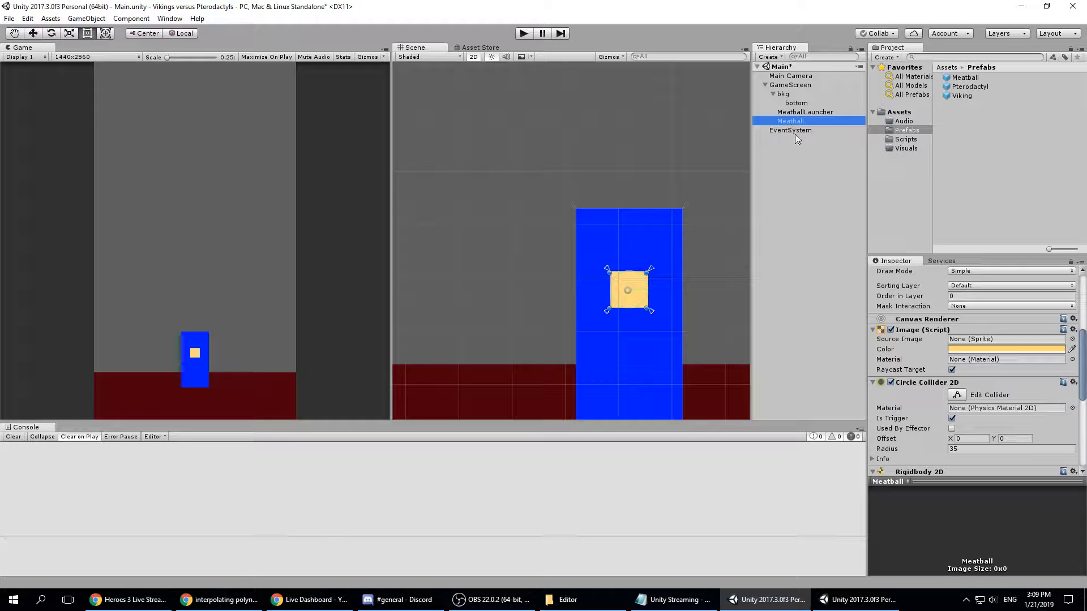
pyautogui.scroll(-5, 651, 261)
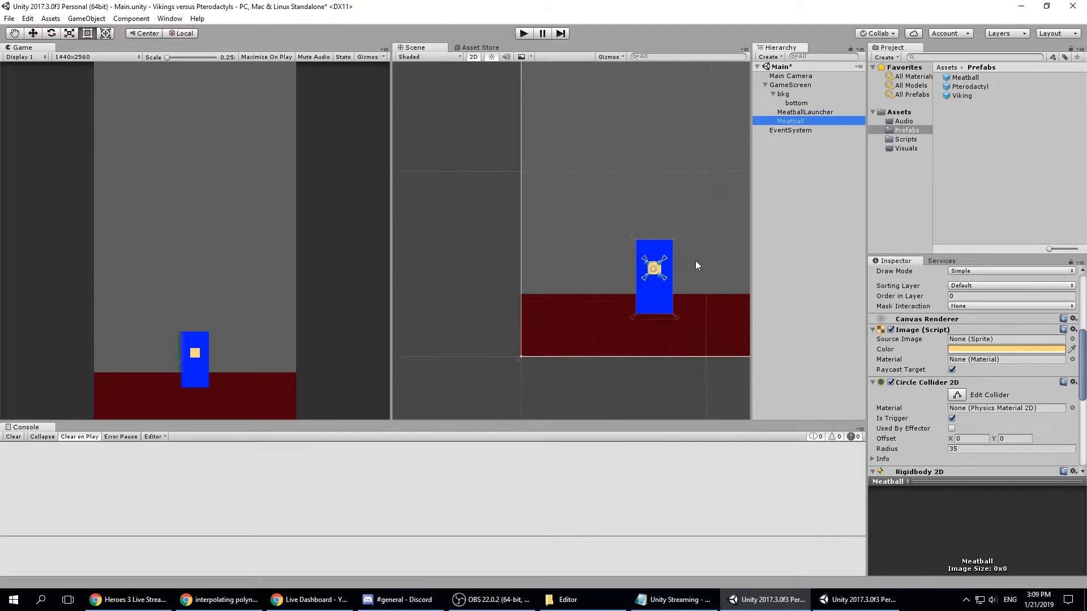
pyautogui.moveTo(697, 267); pyautogui.dragTo(622, 297, button='middle')
pyautogui.scroll(-5, 651, 267)
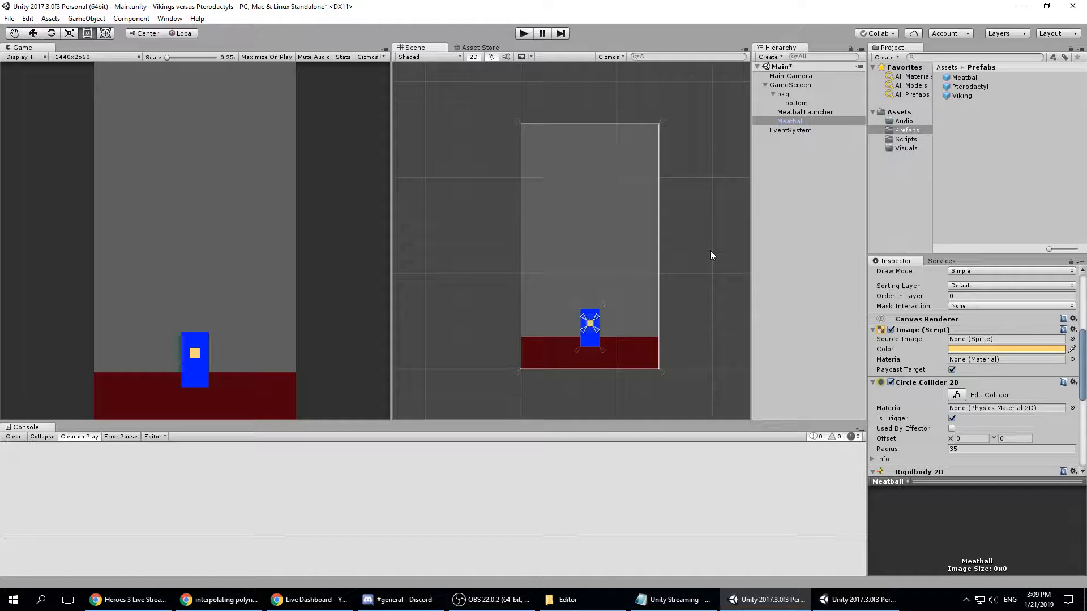
pyautogui.click(710, 251)
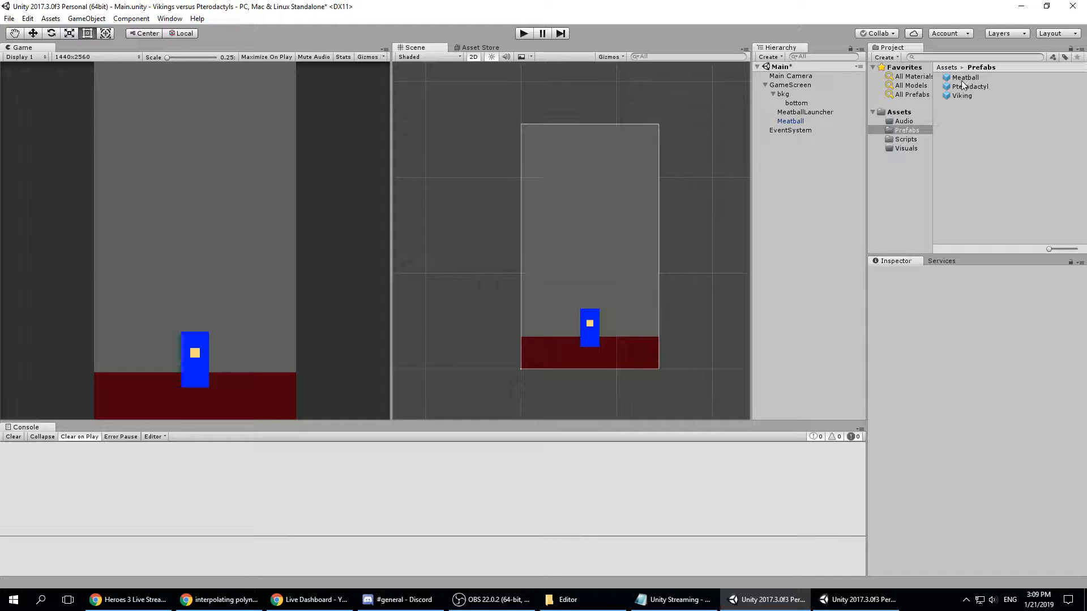
pyautogui.click(804, 113)
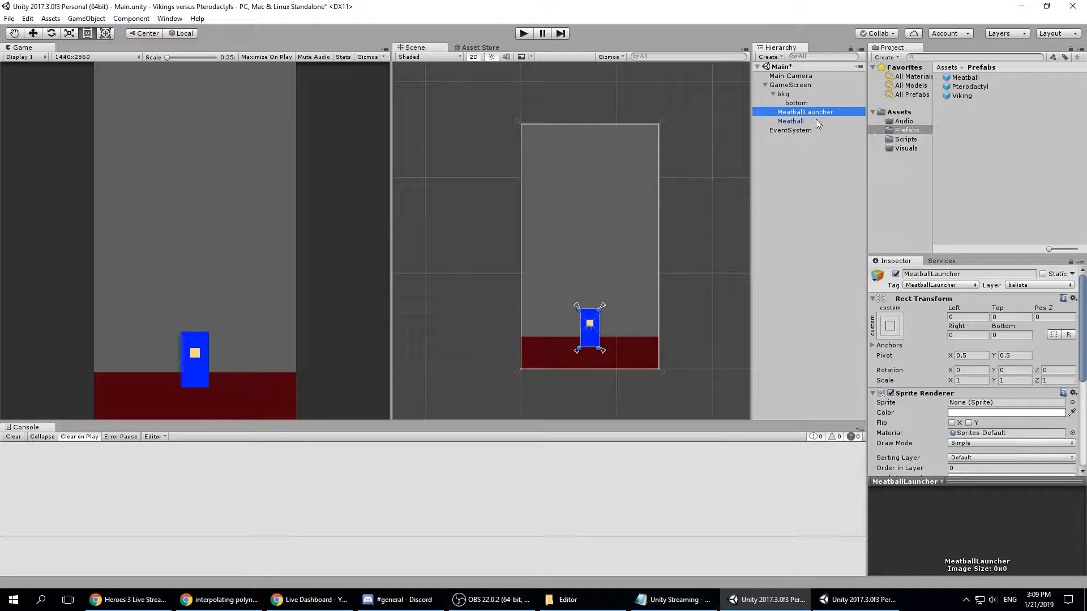
pyautogui.click(815, 121)
pyautogui.scroll(-5, 956, 352)
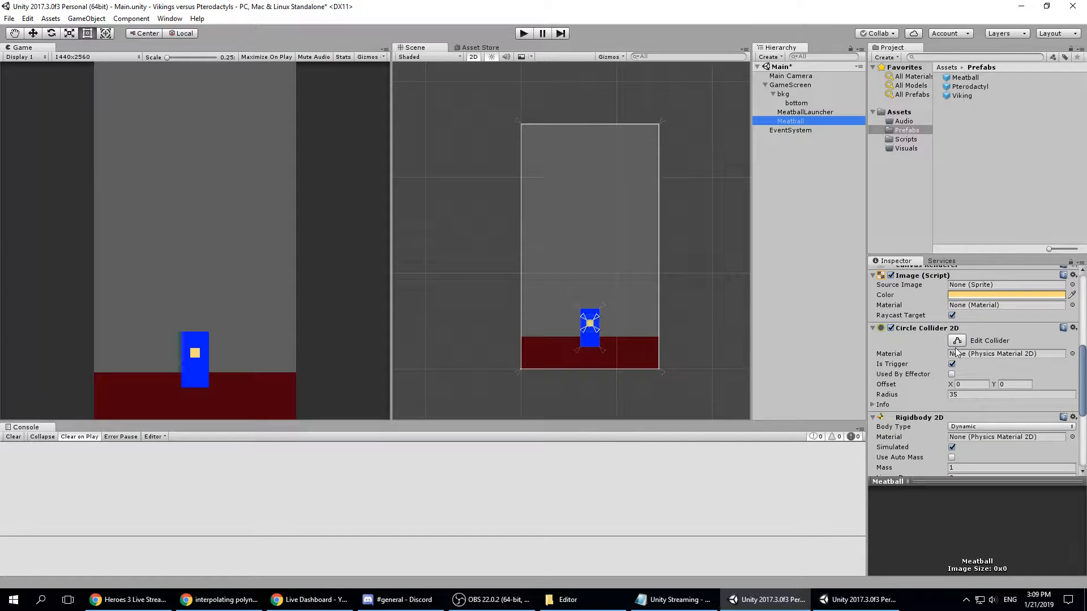
pyautogui.scroll(5, 956, 352)
pyautogui.click(963, 84)
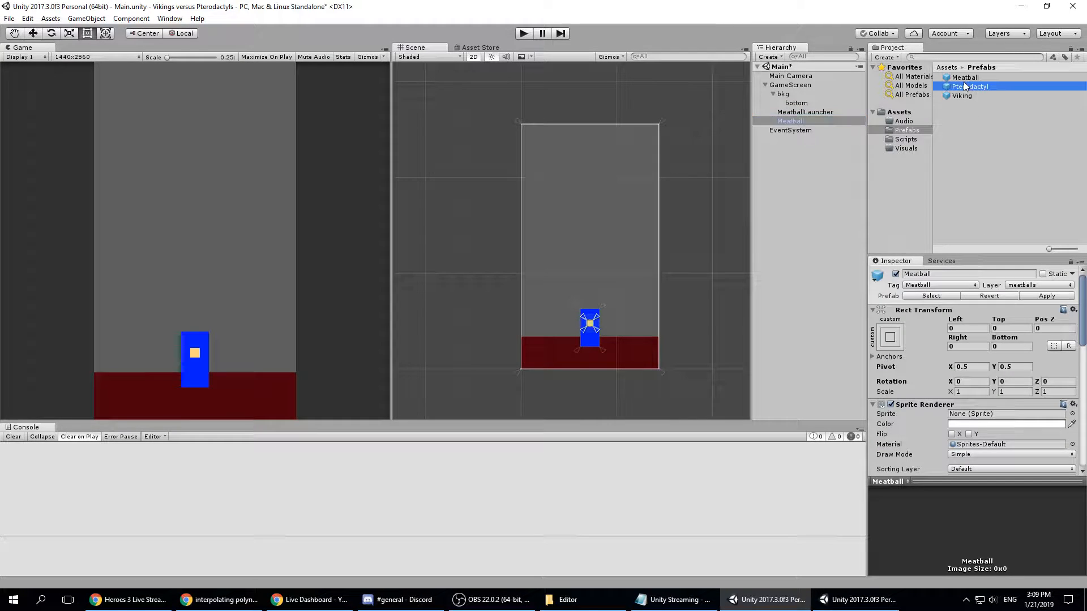
pyautogui.click(965, 78)
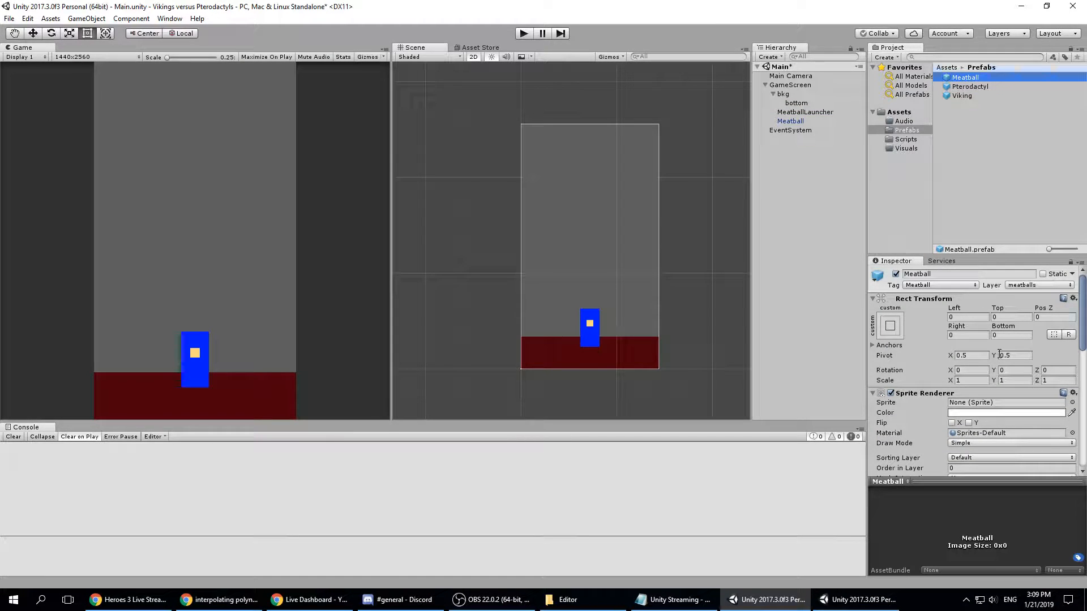
# - Create a C# script named meatballScript in the Scripts folder
pyautogui.scroll(-10, 962, 424)
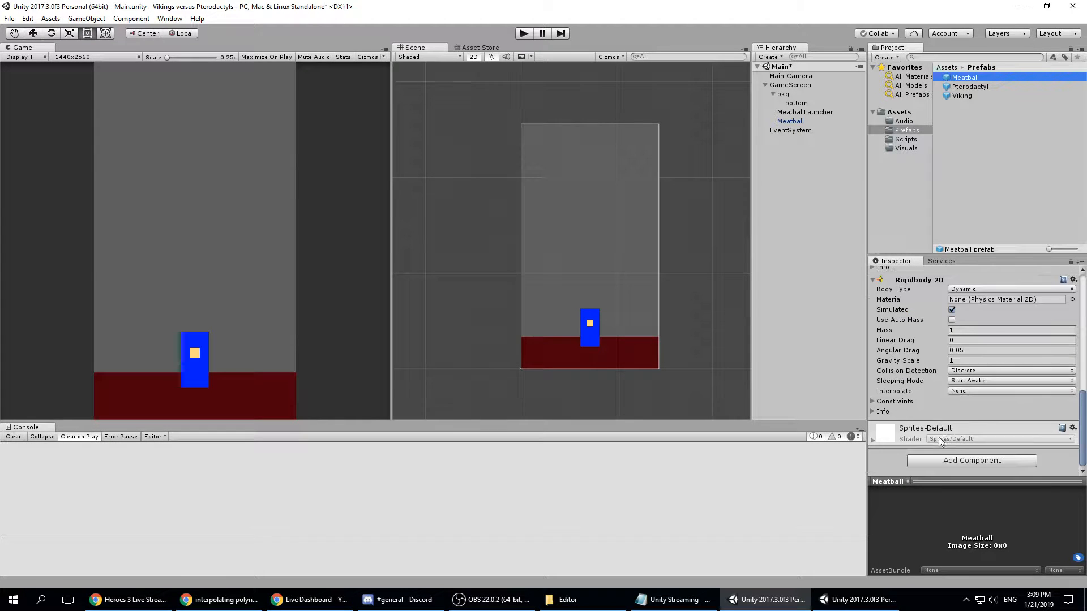
pyautogui.click(955, 460)
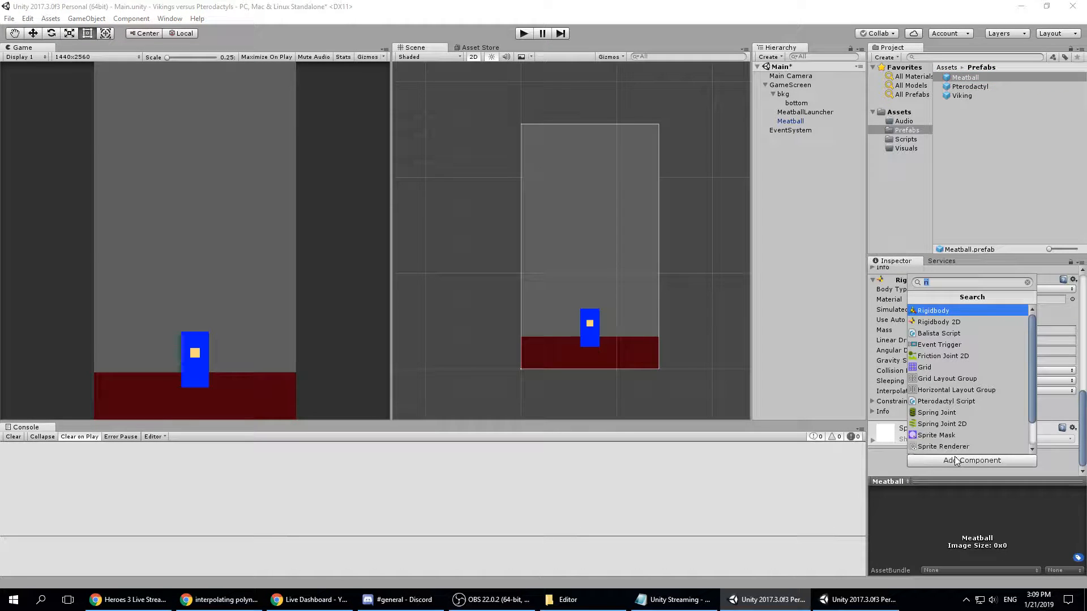
pyautogui.click(906, 139)
pyautogui.click(906, 139)
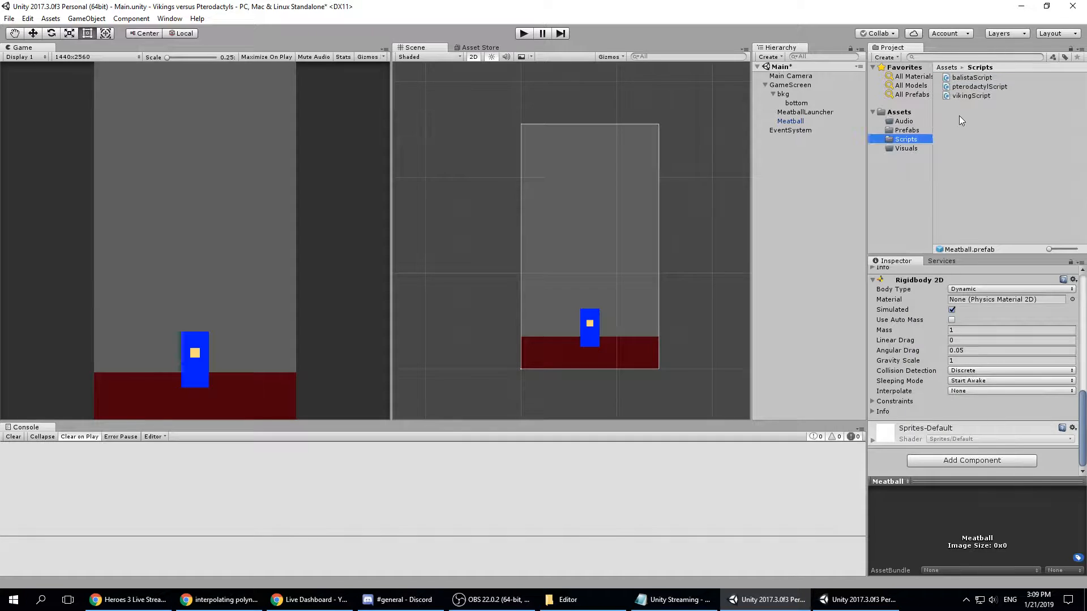
pyautogui.rightClick(959, 117)
pyautogui.moveTo(995, 124)
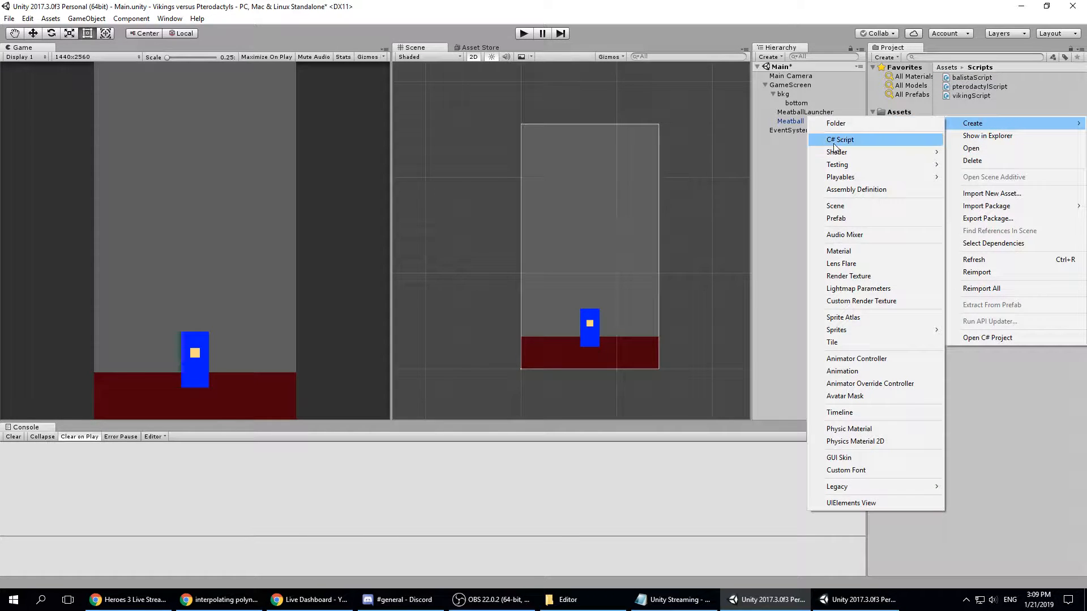
pyautogui.click(835, 142)
pyautogui.write('mea')
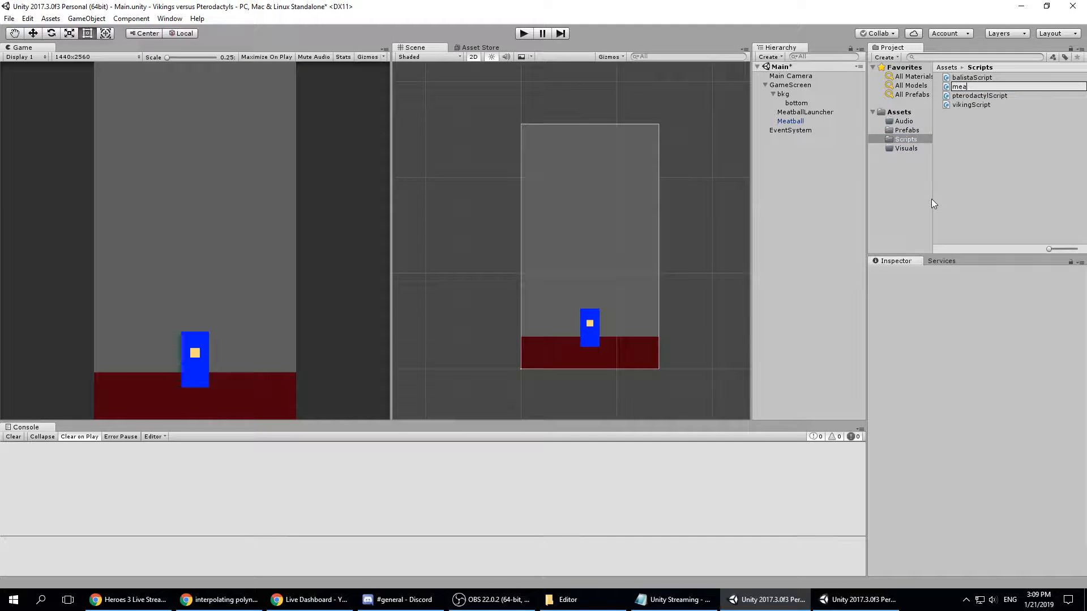
pyautogui.write('tballScript')
pyautogui.press('Return')
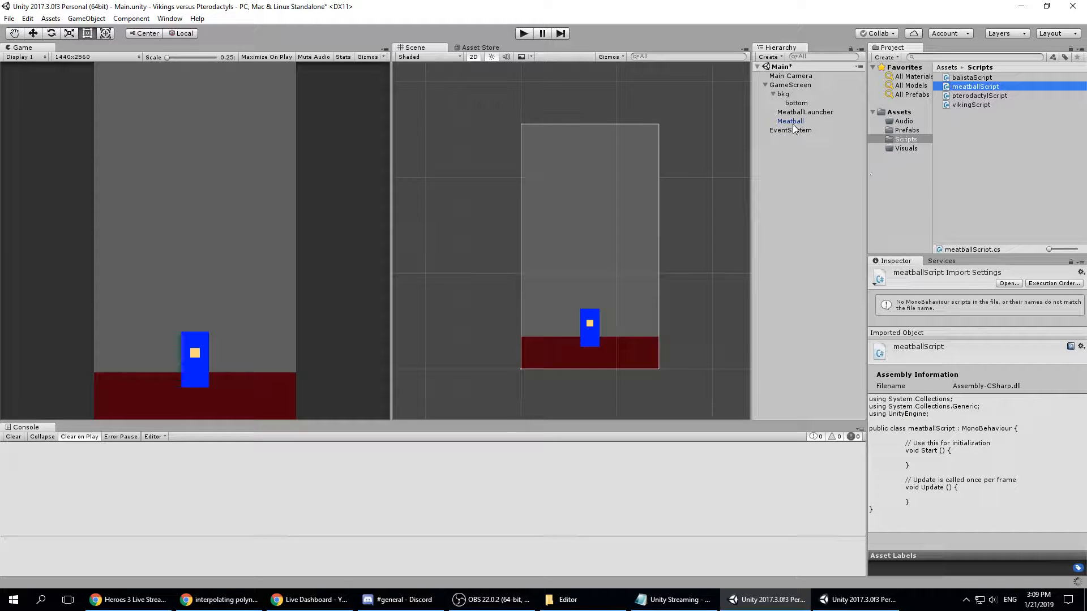
# - Attach the Meatball Script component to the Meatball prefab and save the scene
pyautogui.click(907, 131)
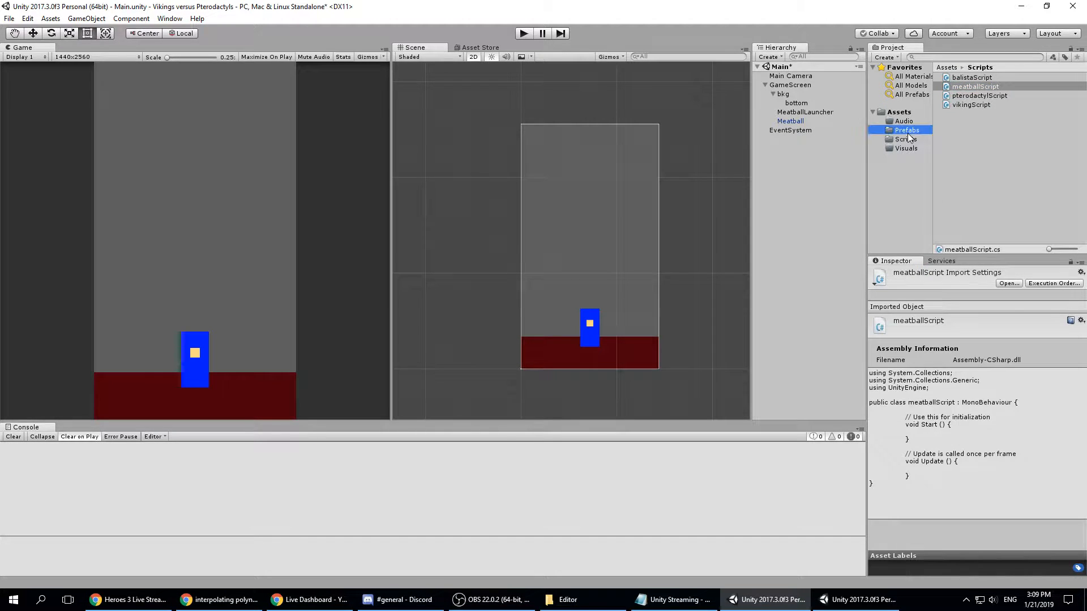
pyautogui.click(965, 78)
pyautogui.scroll(-5, 1003, 420)
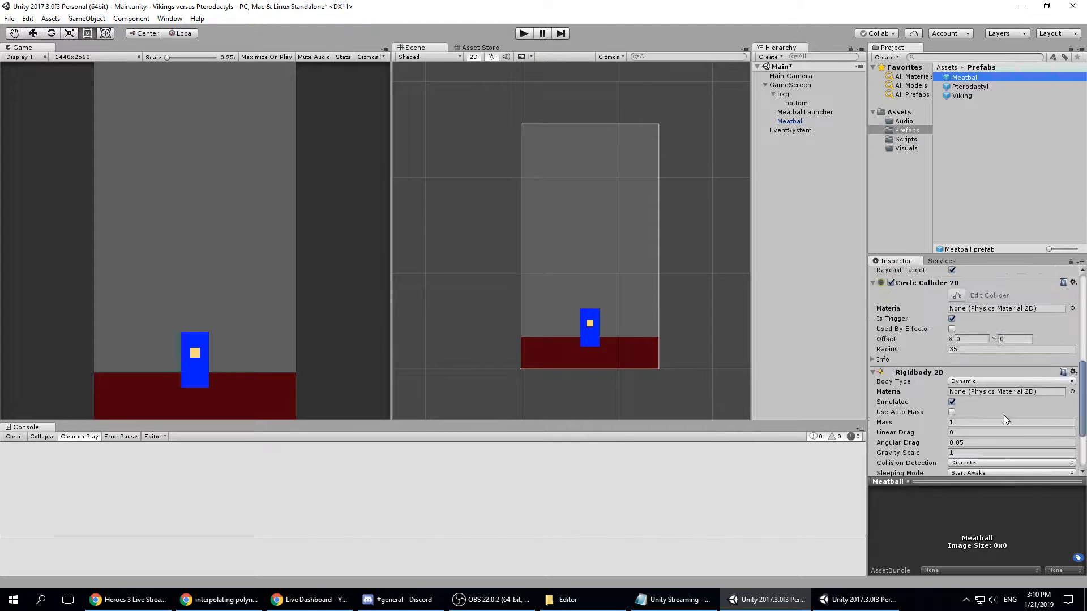
pyautogui.scroll(-3, 1004, 416)
pyautogui.click(975, 461)
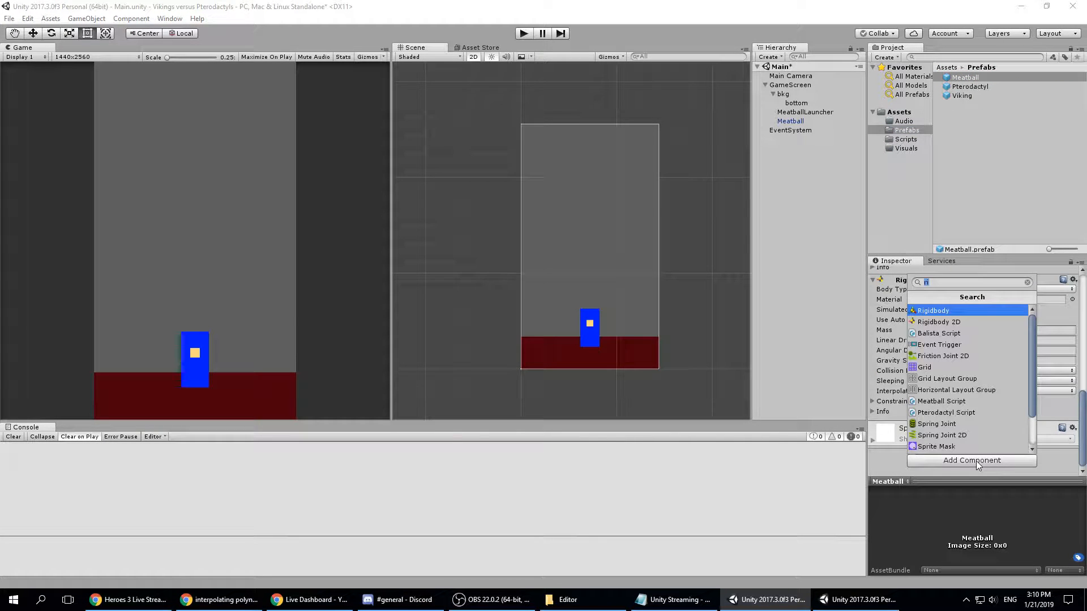
pyautogui.write('me')
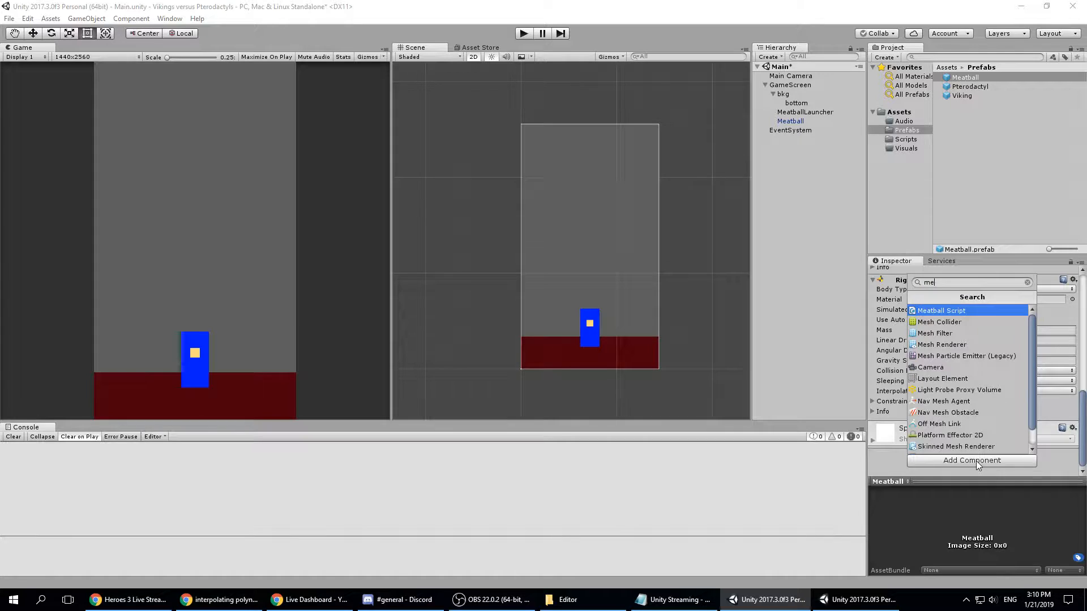
pyautogui.click(933, 310)
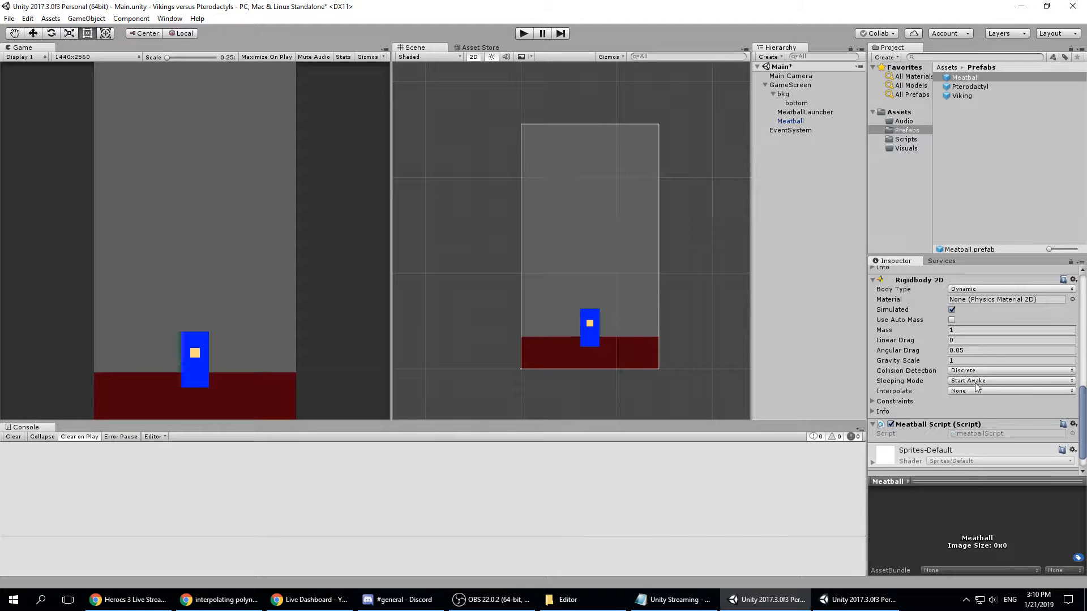
pyautogui.hotkey('ctrl', 's')
# - Examine the components of the Meatball scene instance and the Box Collider 2D and Rigidbody 2D settings of the bottom object under bkg
pyautogui.click(790, 120)
pyautogui.scroll(-3, 971, 341)
pyautogui.scroll(9, 956, 390)
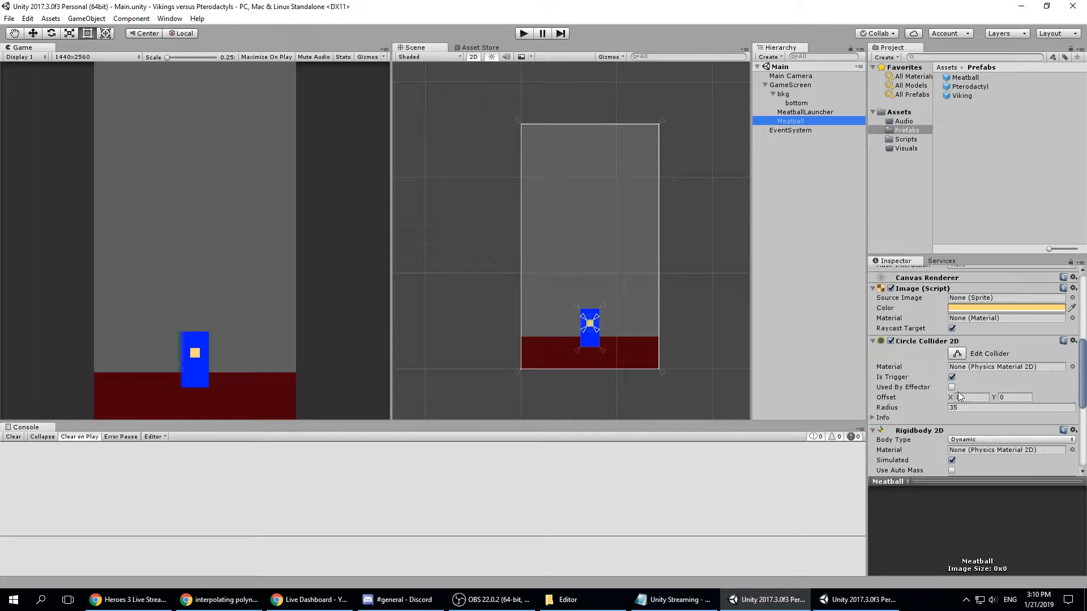
pyautogui.scroll(6, 958, 405)
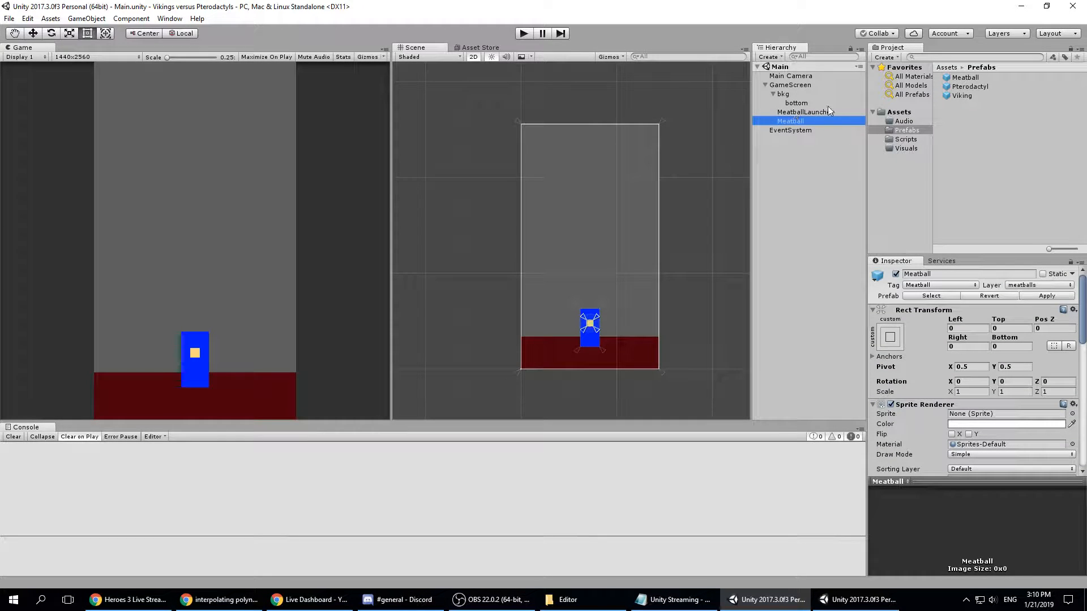
pyautogui.click(780, 95)
pyautogui.click(774, 94)
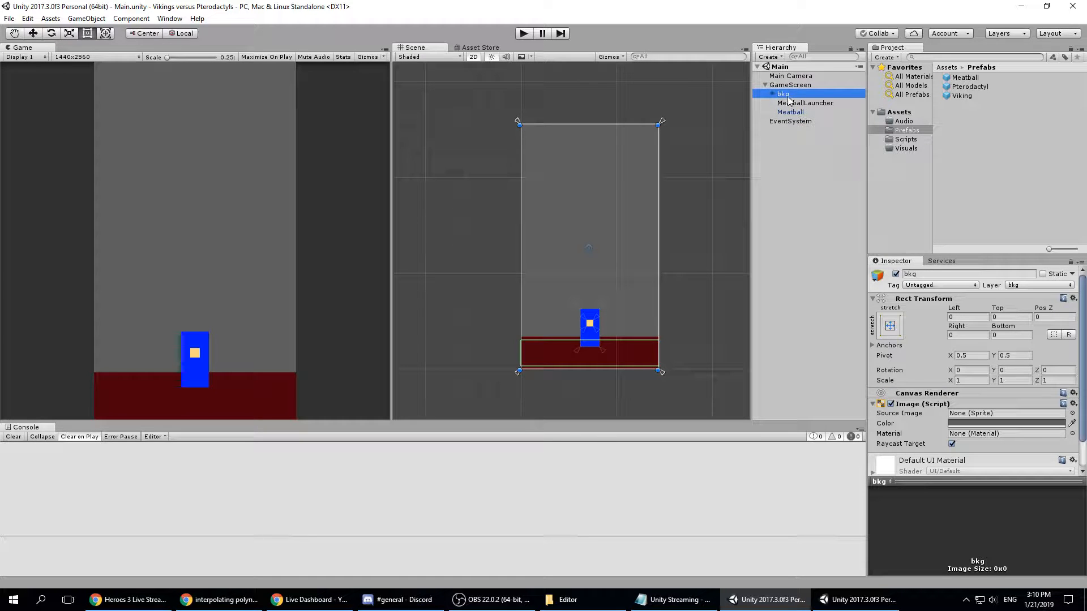
pyautogui.click(773, 94)
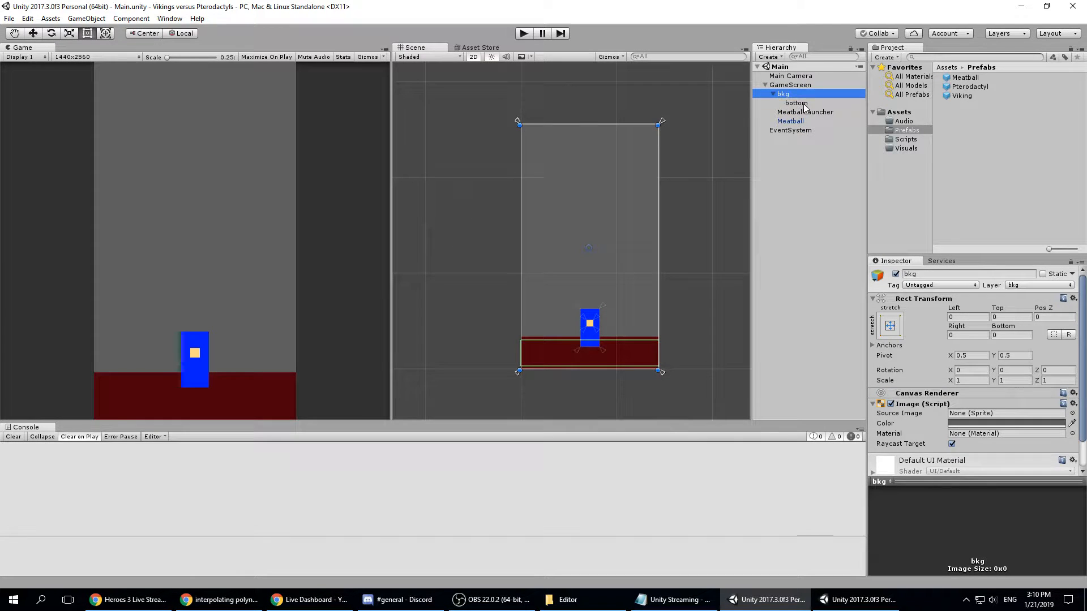
pyautogui.click(798, 103)
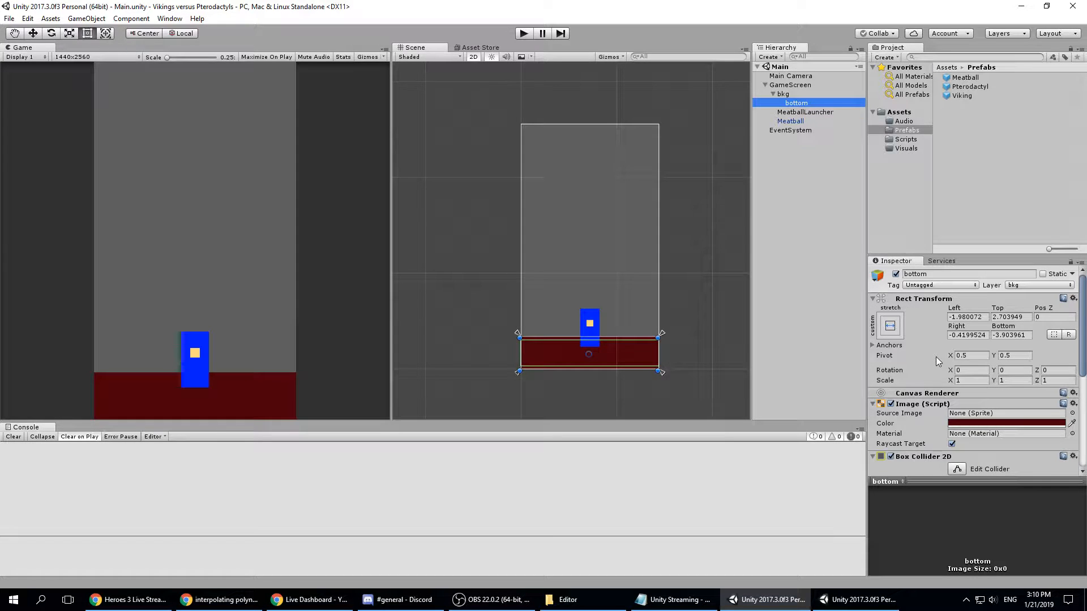
pyautogui.scroll(-5, 936, 357)
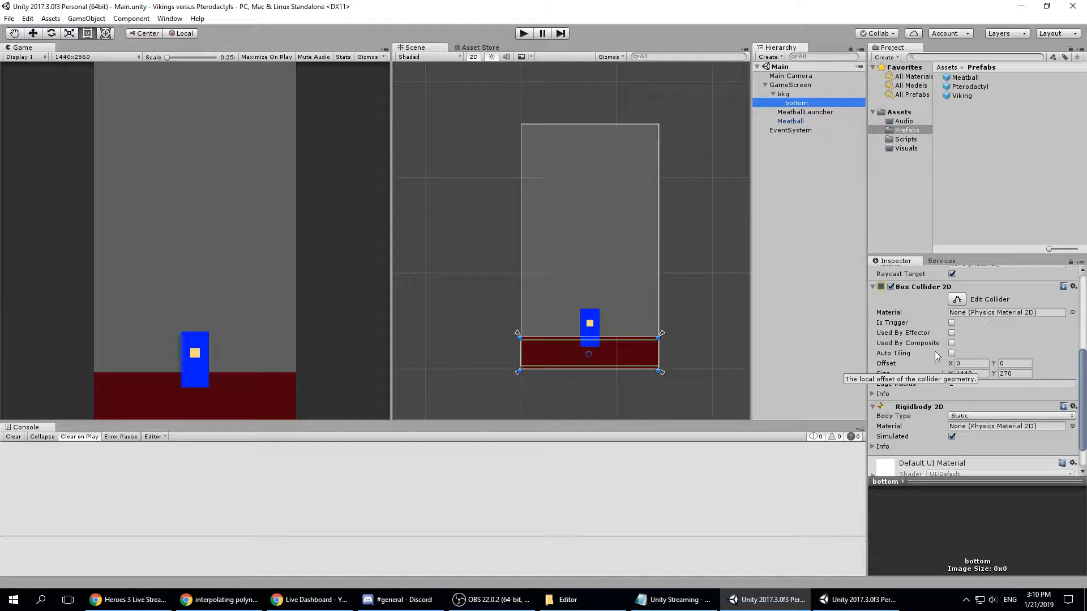
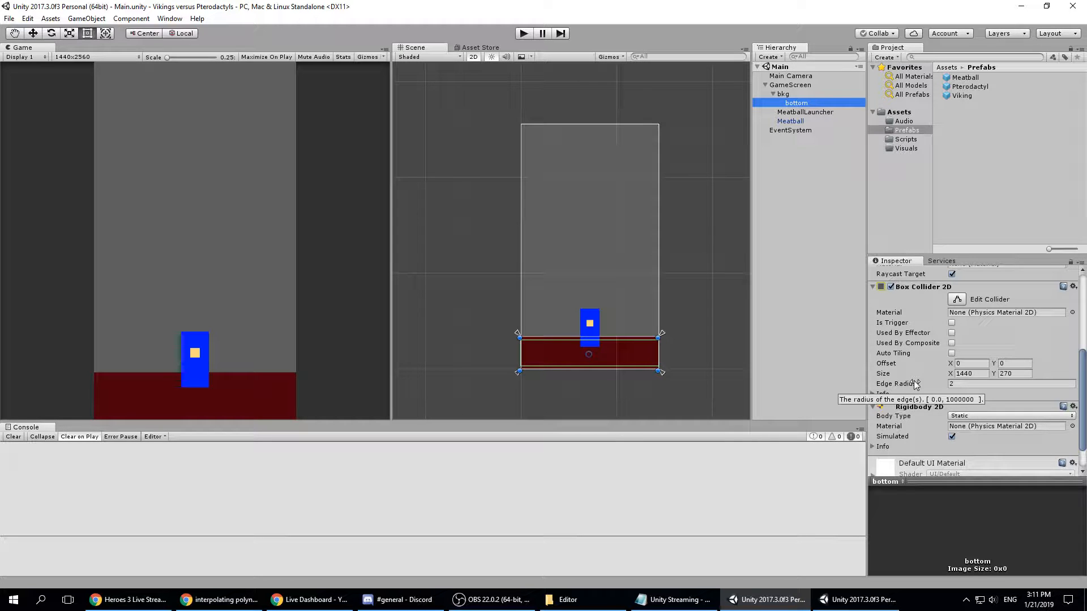
pyautogui.scroll(-2, 996, 379)
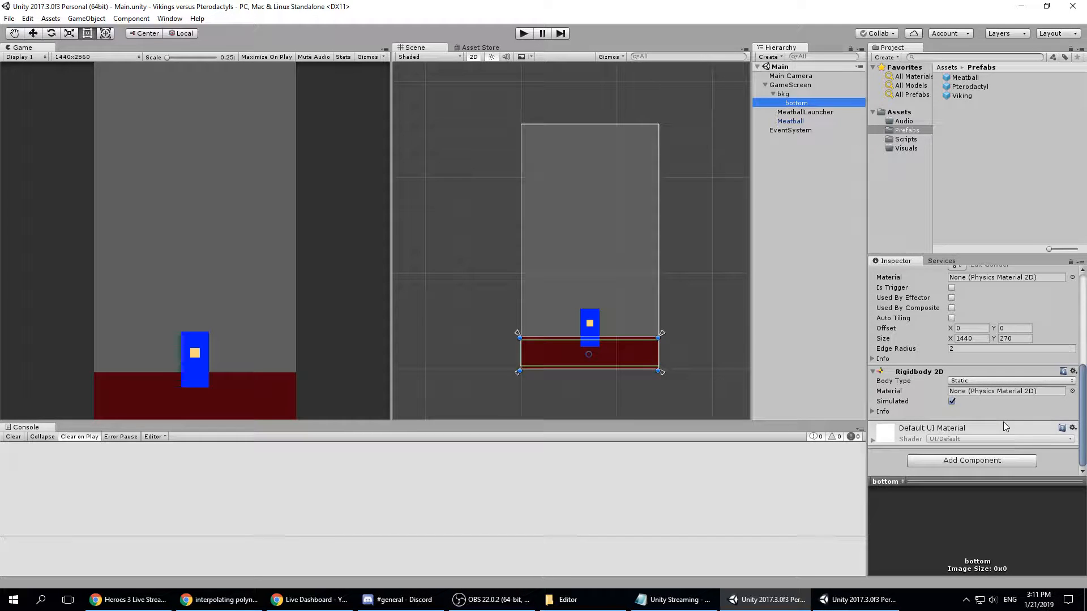
pyautogui.scroll(10, 1005, 426)
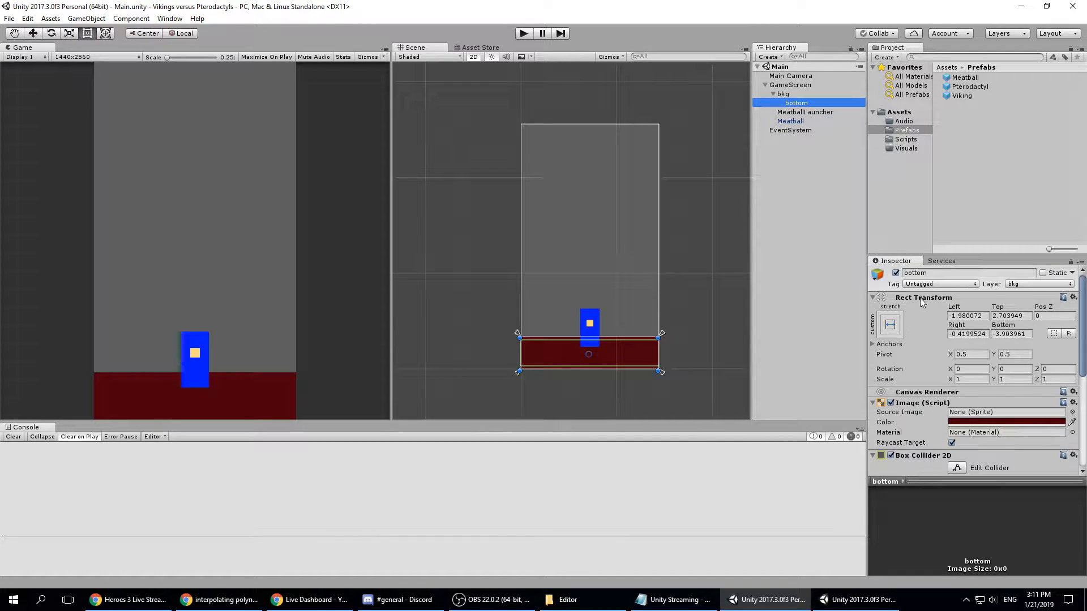
# - Add a new tag named bkg to the project's tag list, starting from the bottom object's tag setting
pyautogui.click(964, 285)
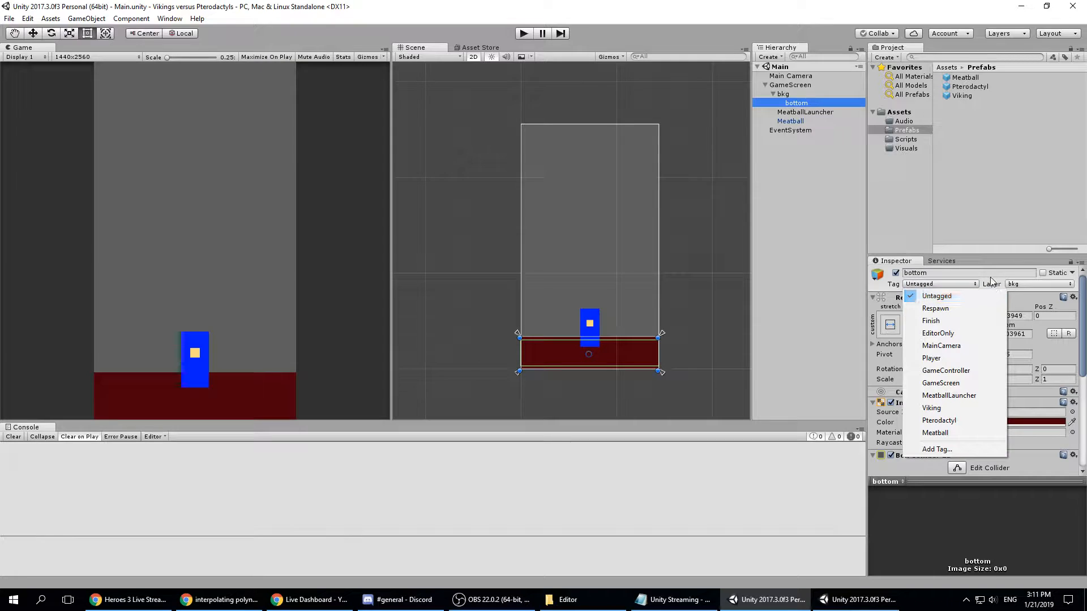
pyautogui.click(974, 278)
pyautogui.click(969, 284)
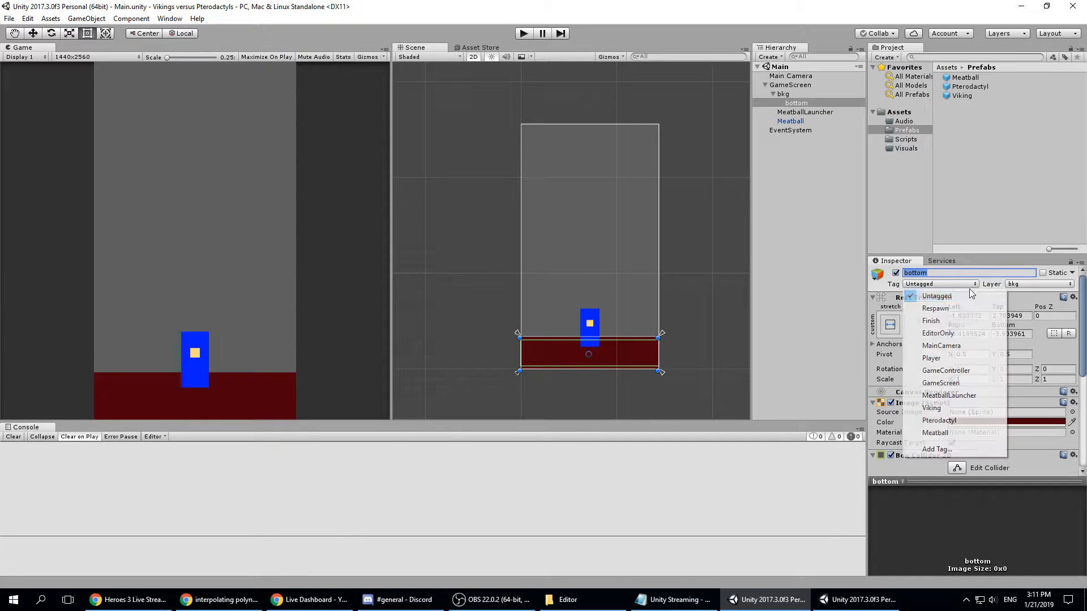
pyautogui.click(931, 448)
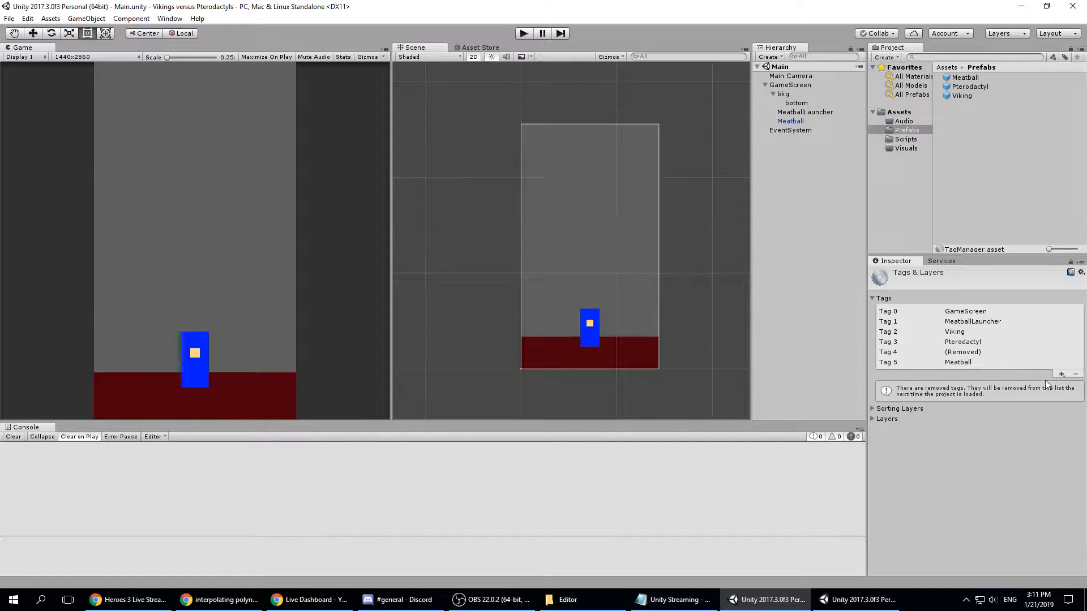
pyautogui.click(1060, 375)
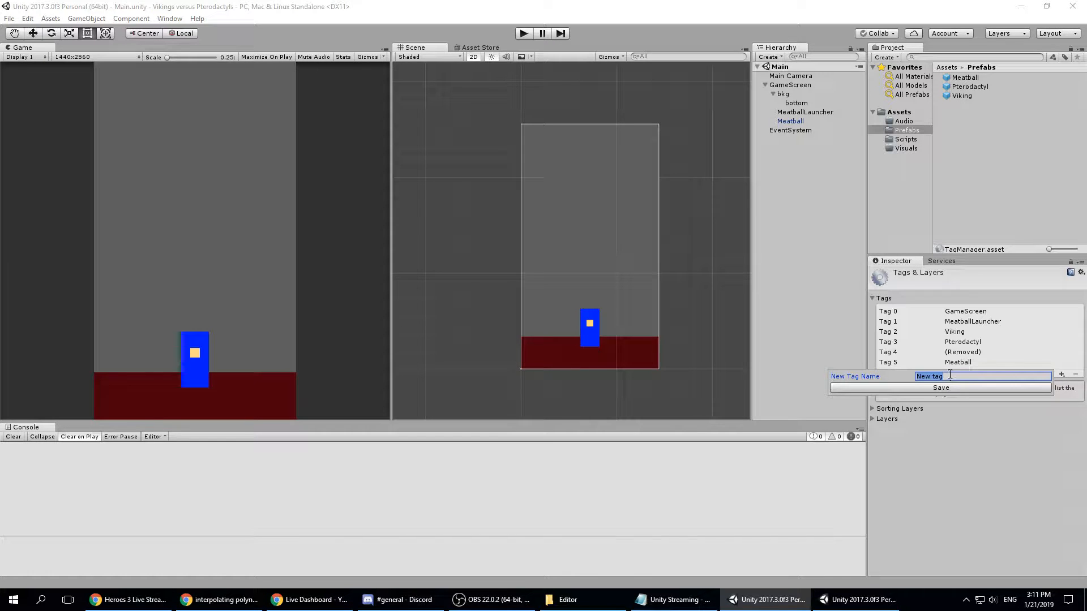
pyautogui.write('bkg')
pyautogui.press('Return')
# - Delete the bkg tag from the project's tag list
pyautogui.click(955, 371)
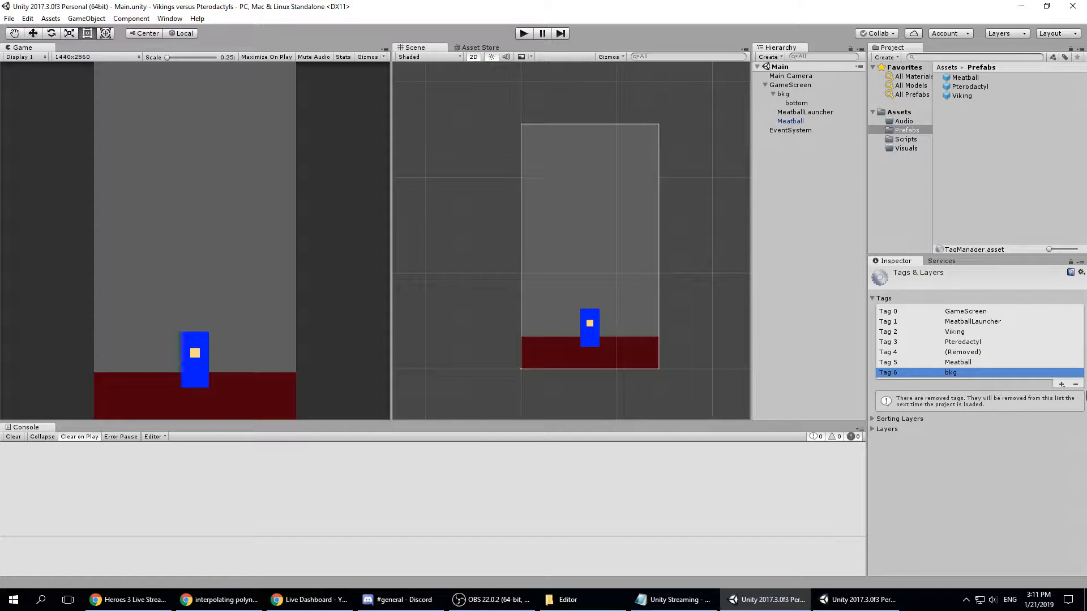
pyautogui.click(1076, 385)
pyautogui.click(956, 353)
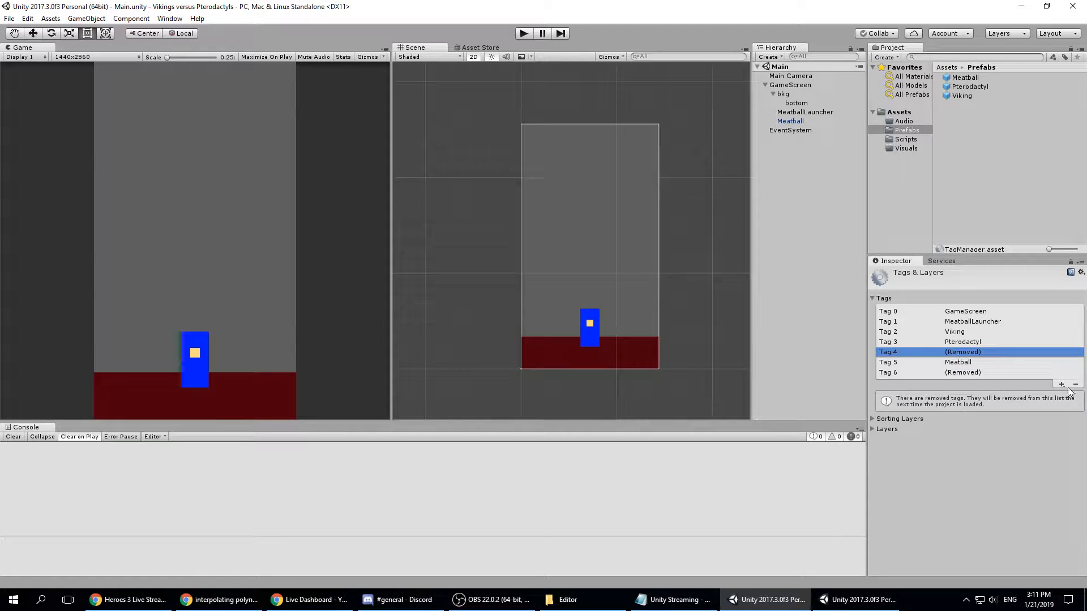
pyautogui.click(957, 362)
pyautogui.click(968, 372)
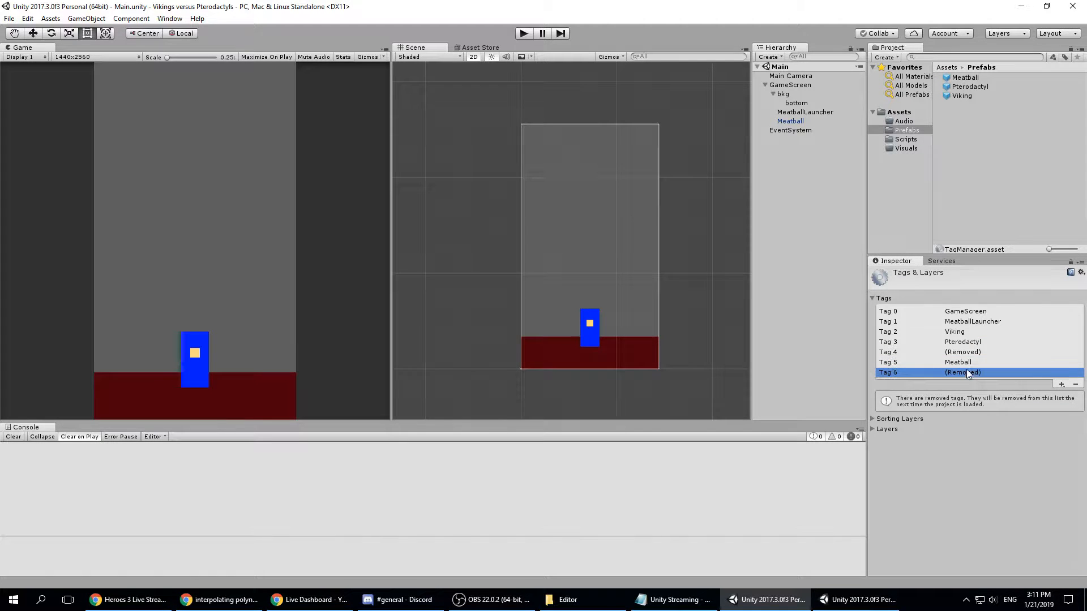
# - Add a new tag named floor to the project's tag list
pyautogui.click(1062, 384)
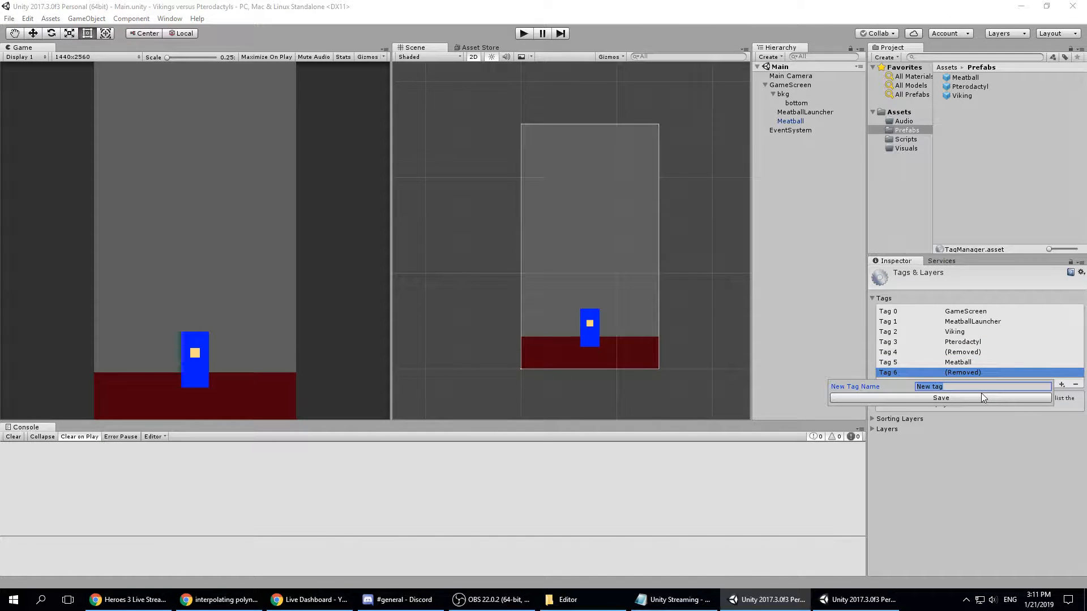
pyautogui.write('floor')
pyautogui.click(980, 396)
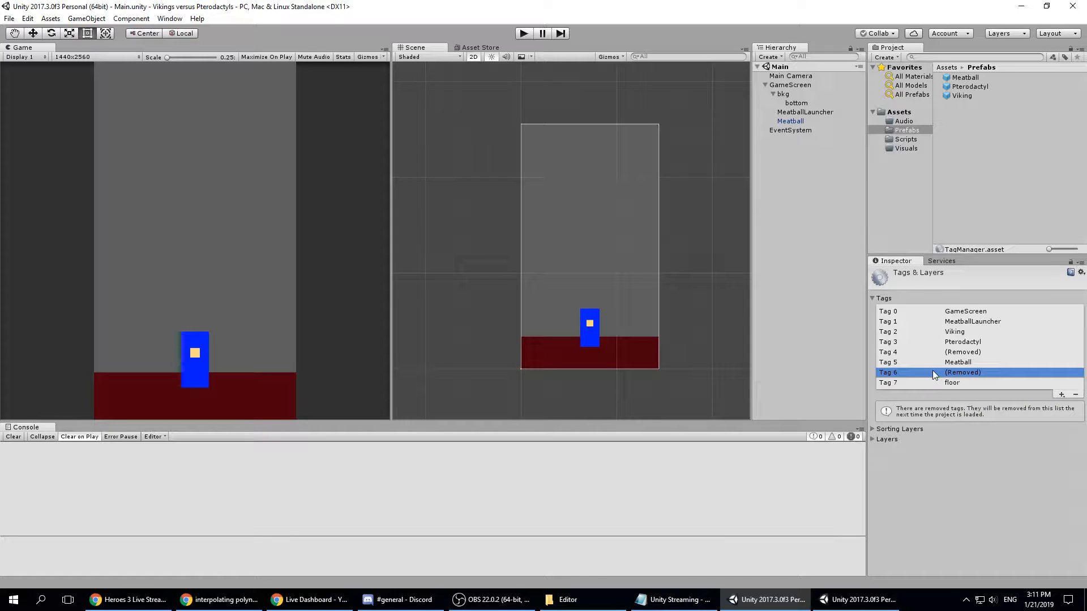
# - Assign the floor tag to the bottom object under bkg and save the scene
pyautogui.click(812, 122)
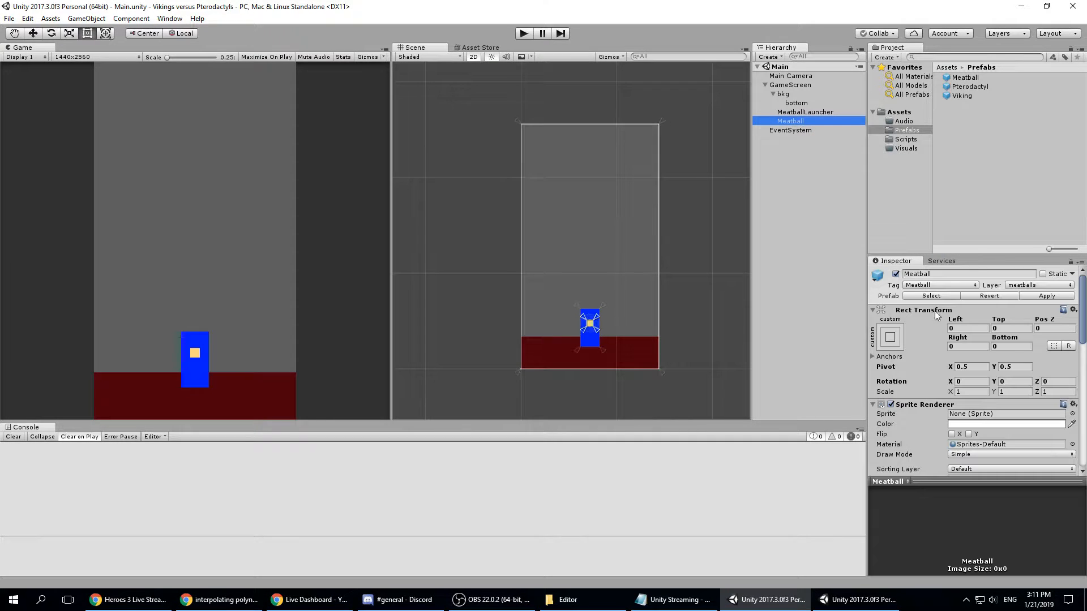
pyautogui.click(795, 102)
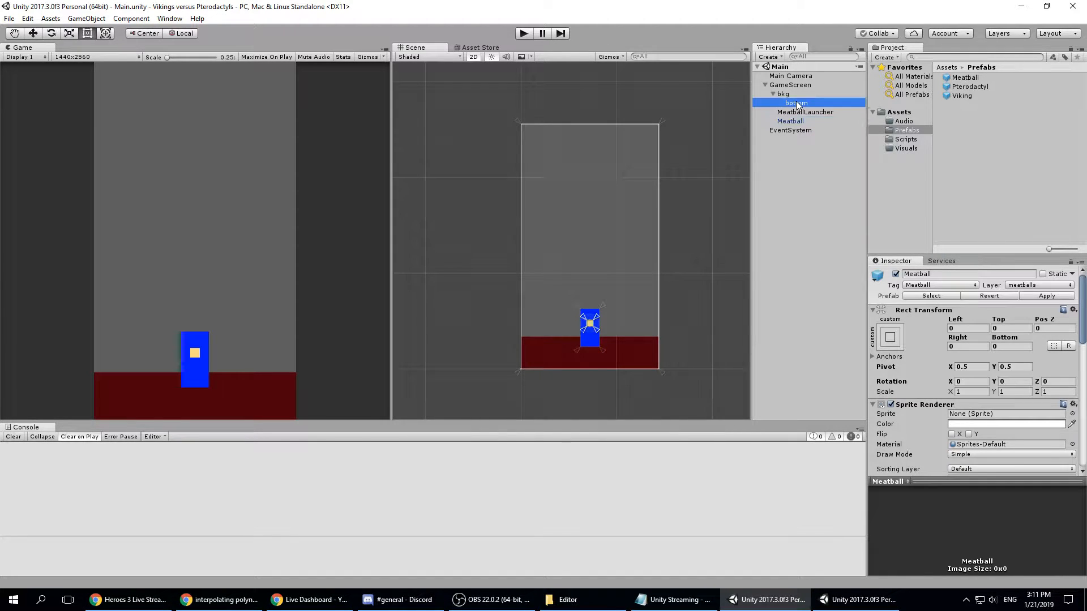
pyautogui.click(943, 285)
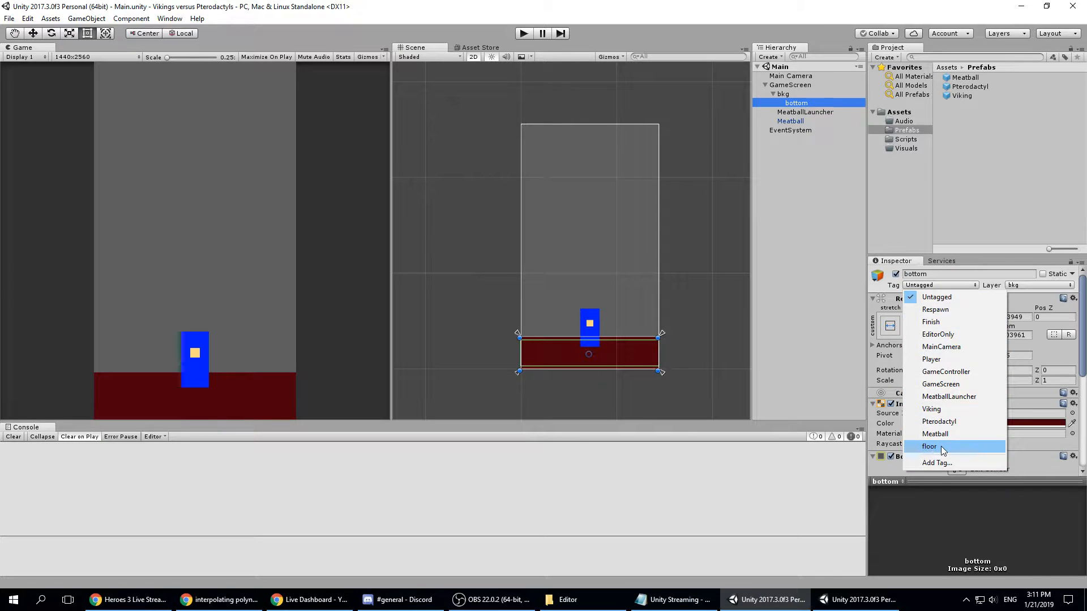
pyautogui.click(917, 446)
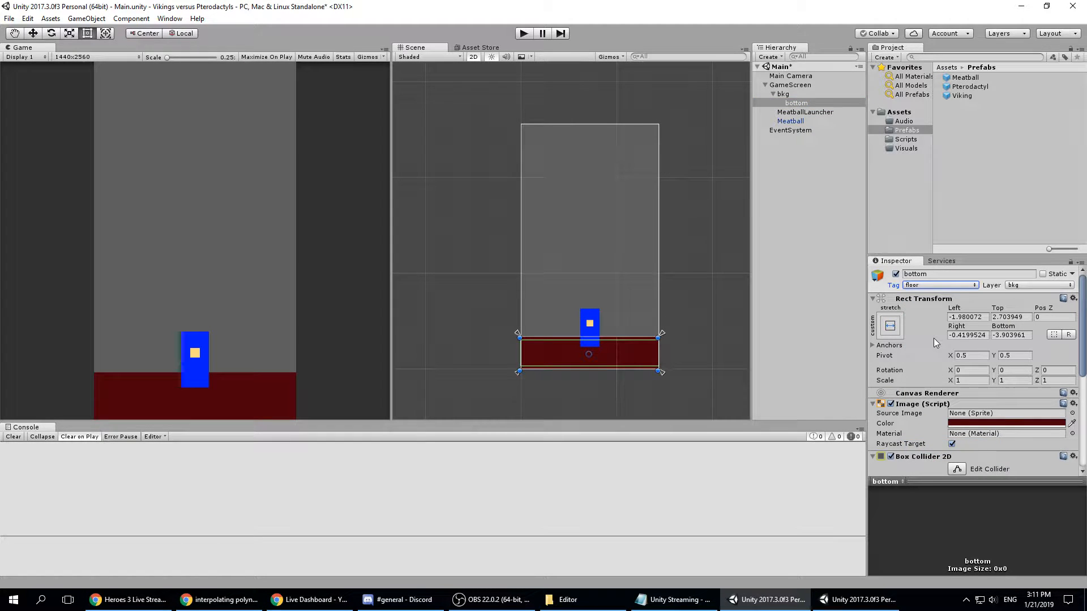
pyautogui.click(939, 286)
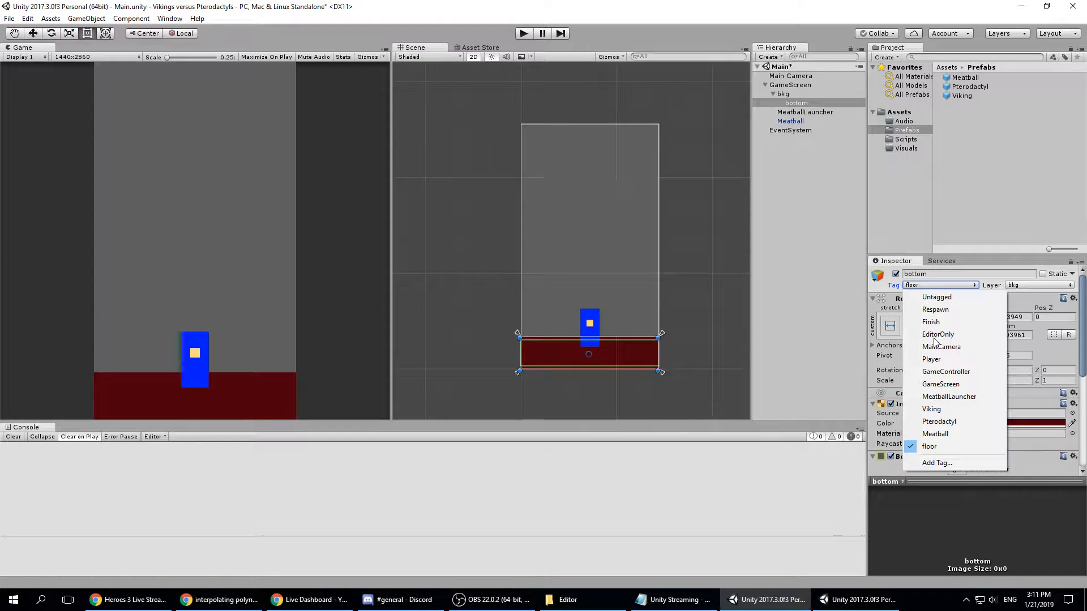
pyautogui.click(933, 446)
pyautogui.hotkey('ctrl', 's')
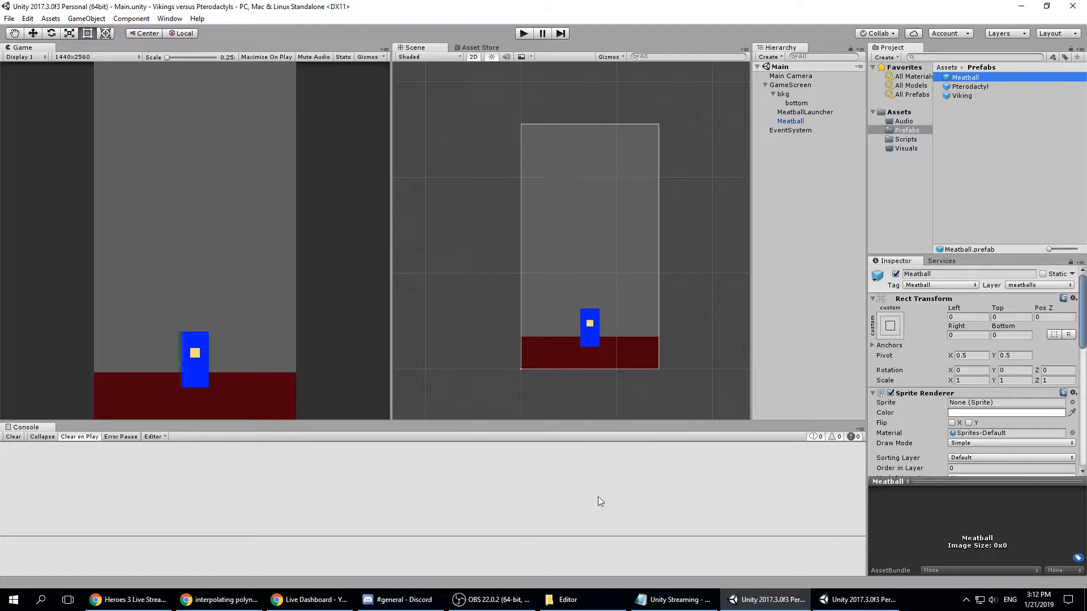
pyautogui.click(351, 603)
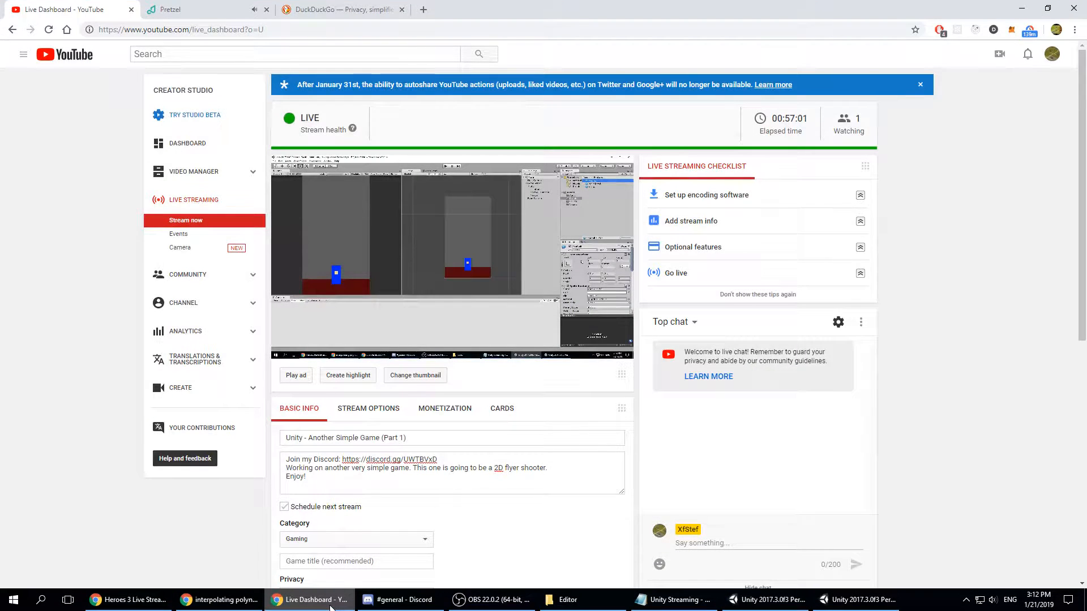
pyautogui.hotkey('alt', 'Tab')
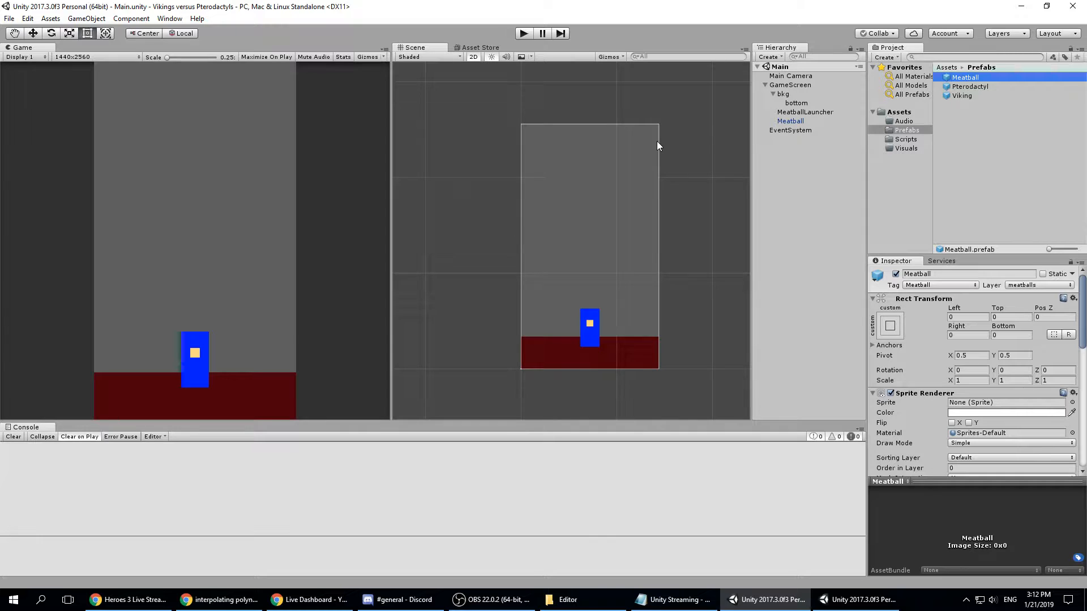
# - Add a new UI canvas at the root of the Main scene and name it Menus
pyautogui.click(793, 77)
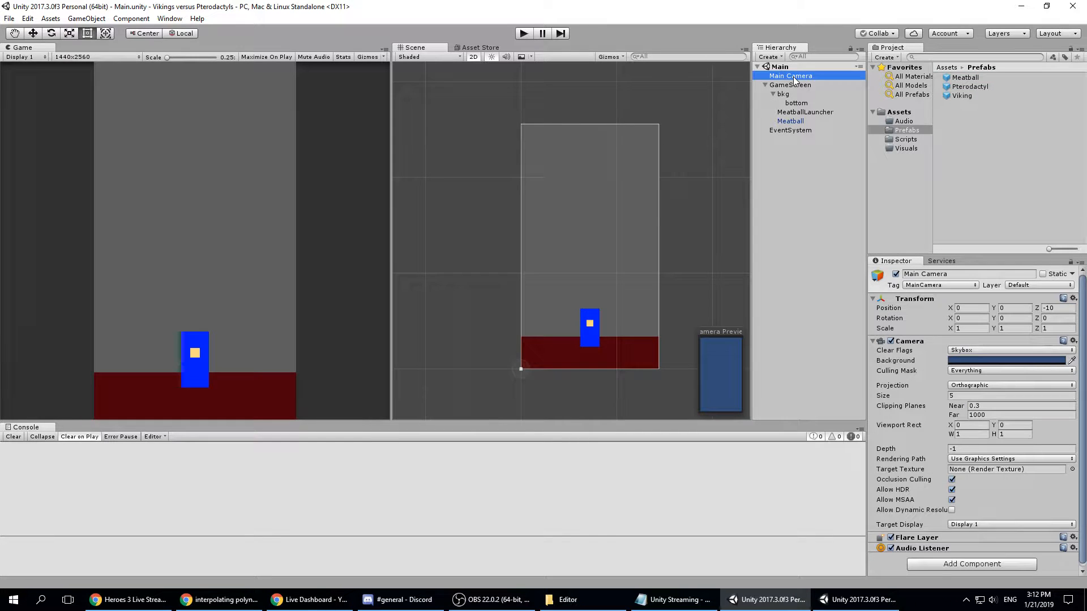
pyautogui.rightClick(785, 67)
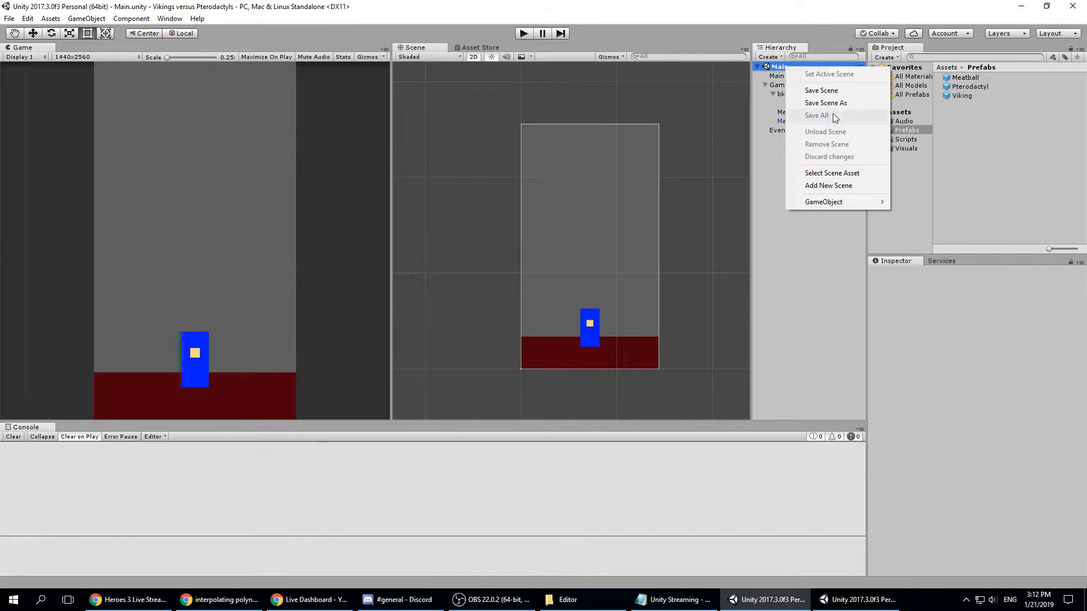
pyautogui.moveTo(837, 202)
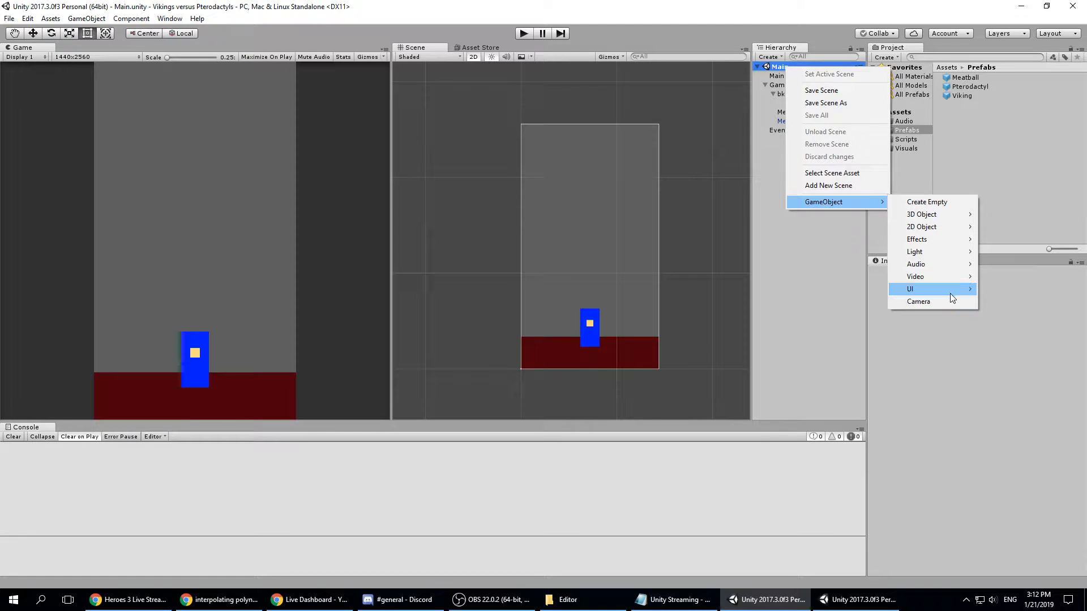
pyautogui.moveTo(952, 291)
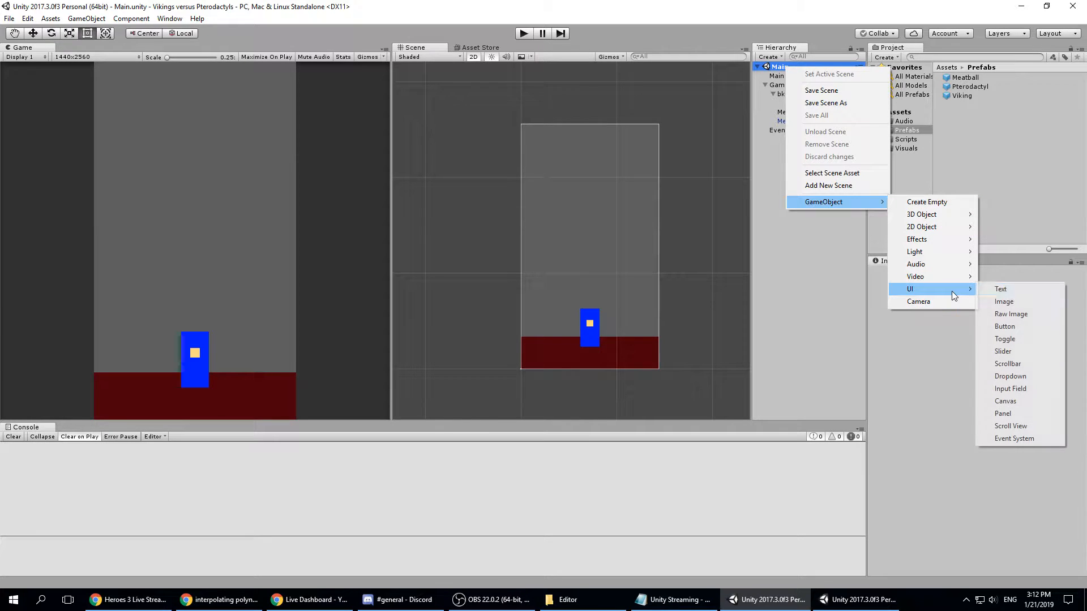
pyautogui.click(1013, 401)
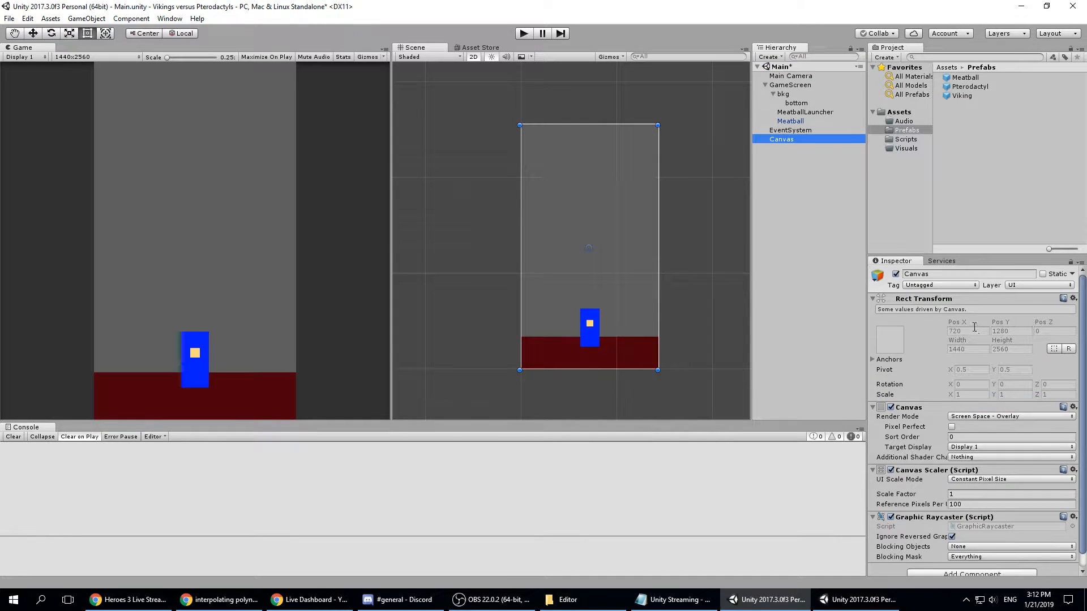
pyautogui.click(945, 272)
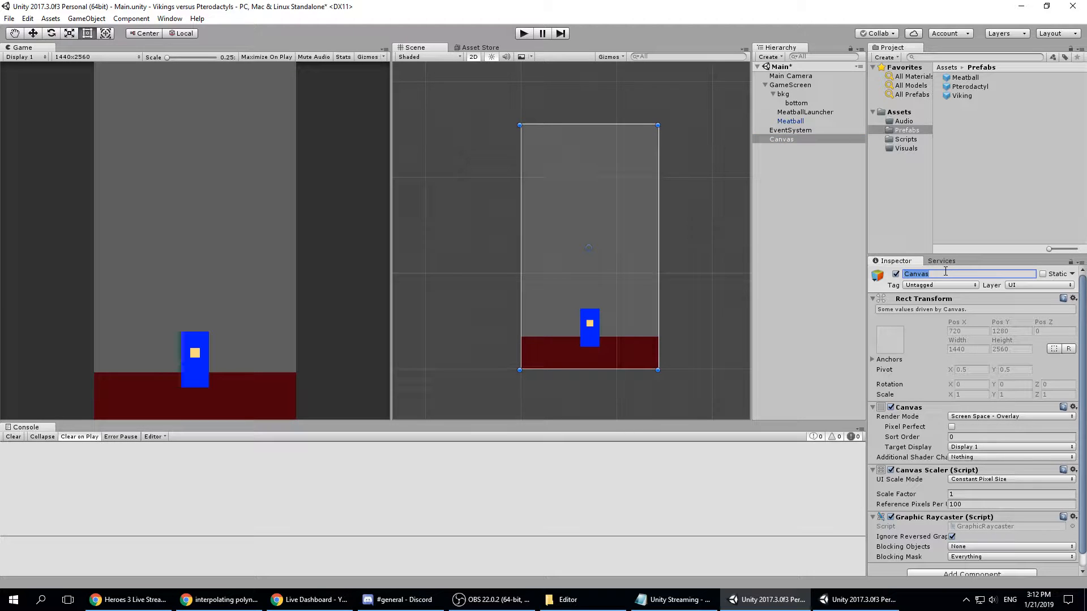
pyautogui.write('Menus')
pyautogui.press('Return')
# - Move the Menus canvas between Main Camera and GameScreen in the hierarchy and disable its Canvas component
pyautogui.scroll(-1, 965, 450)
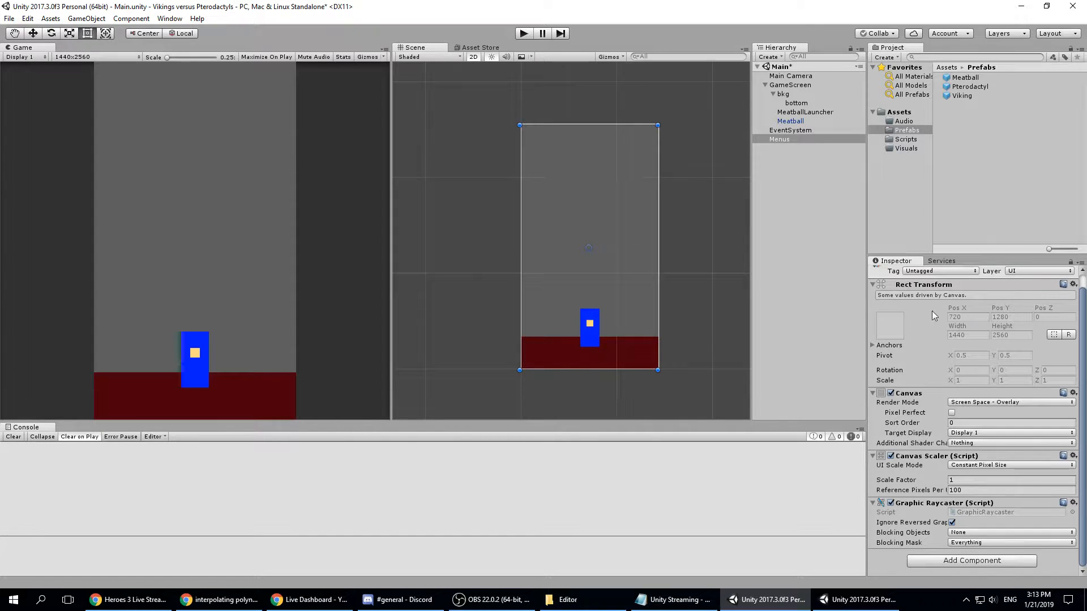
pyautogui.moveTo(782, 141); pyautogui.dragTo(786, 80)
pyautogui.click(857, 599)
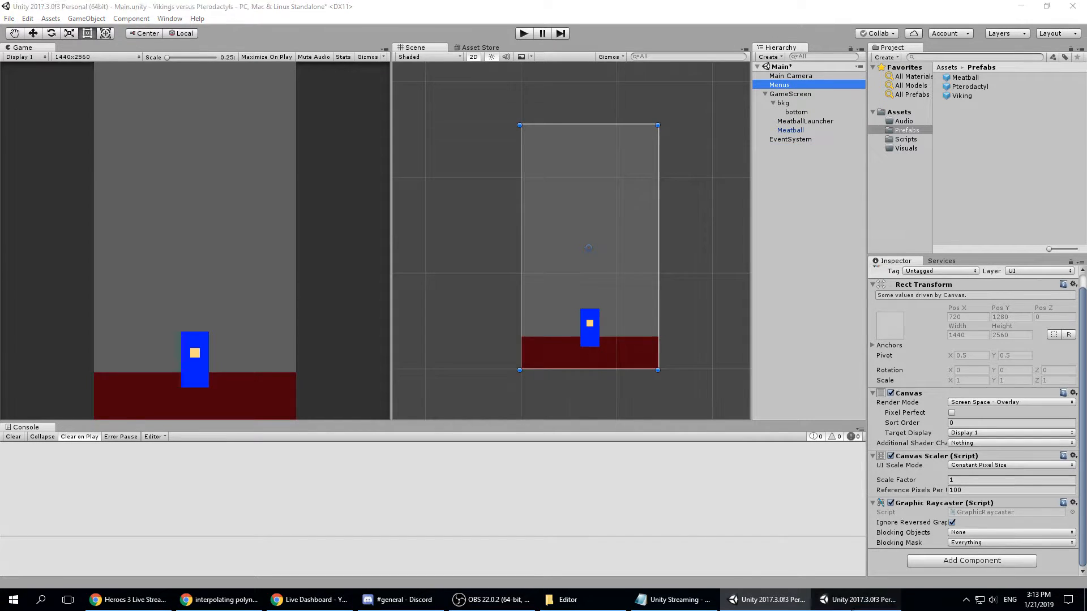
pyautogui.click(767, 599)
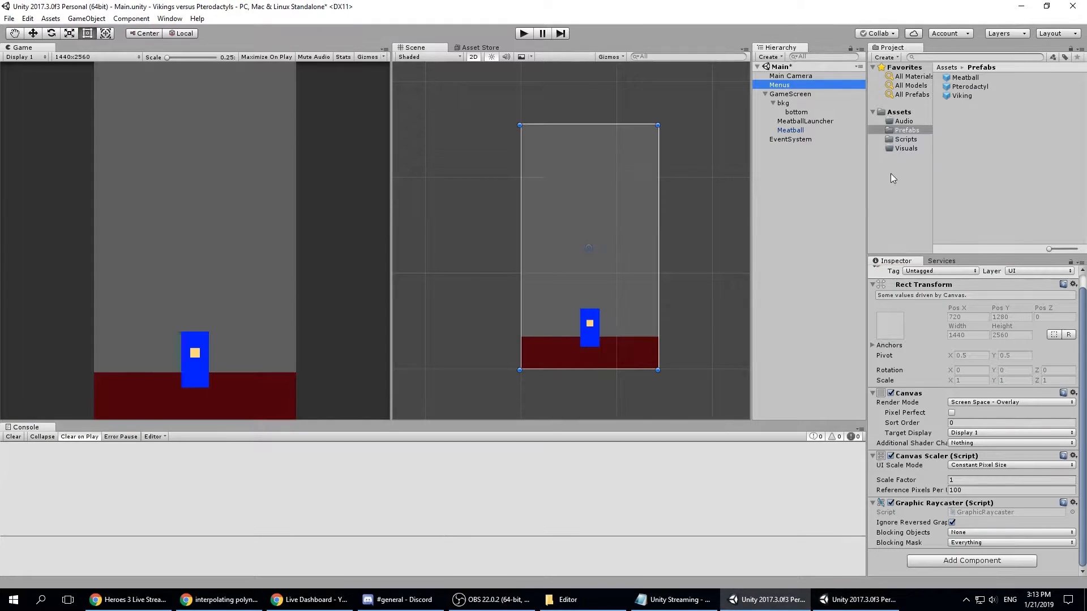
pyautogui.click(891, 394)
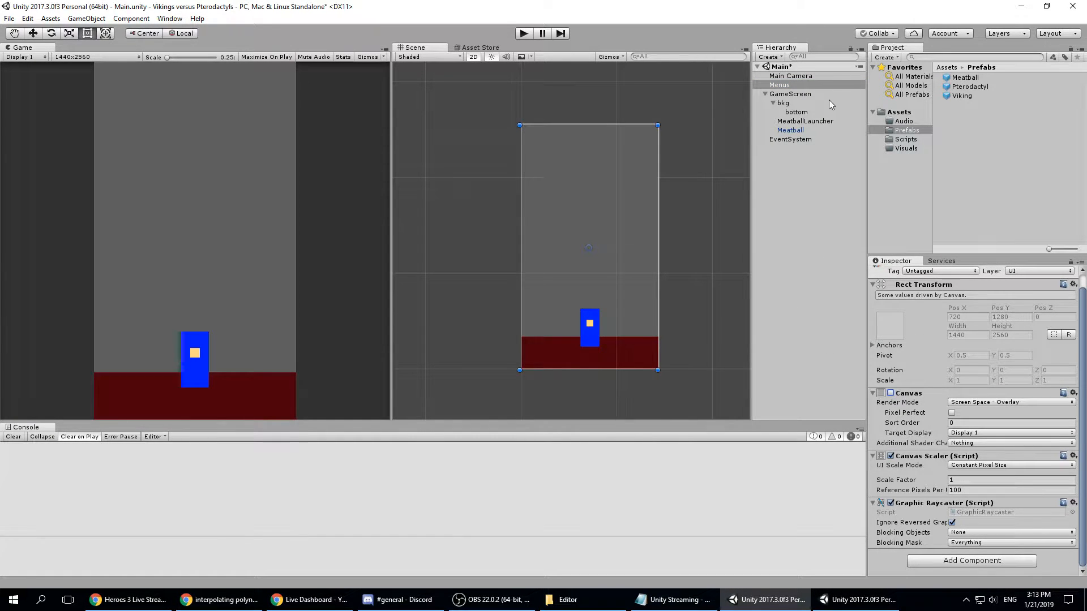
pyautogui.click(773, 103)
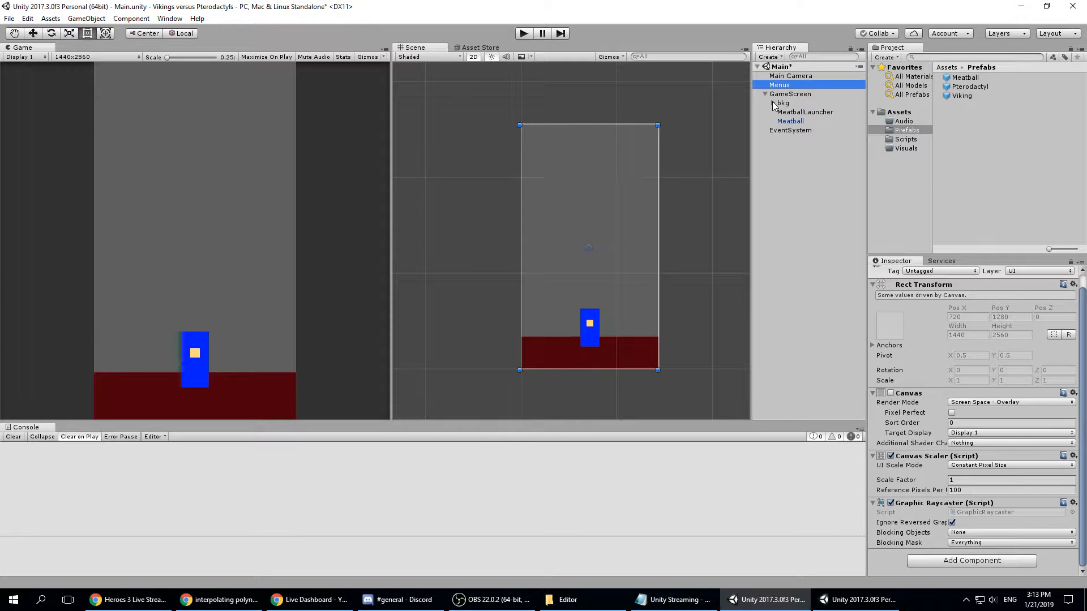
pyautogui.click(790, 94)
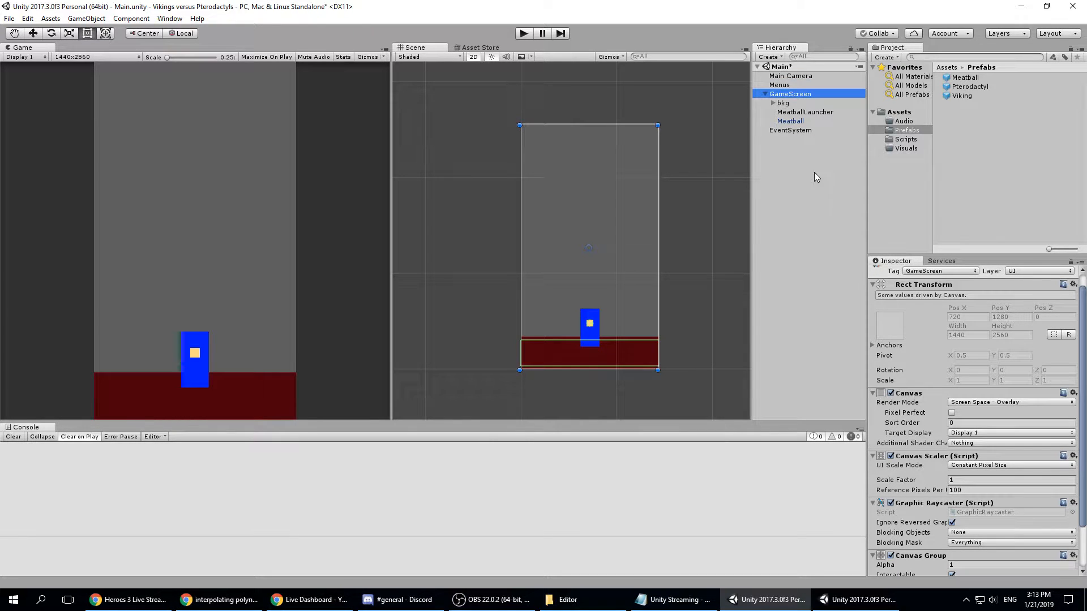
# - Switch to the Eggyoke project and examine its whole gameplay scene layout as a reference, returning to the Vikings versus Pterodactyls project
pyautogui.click(857, 599)
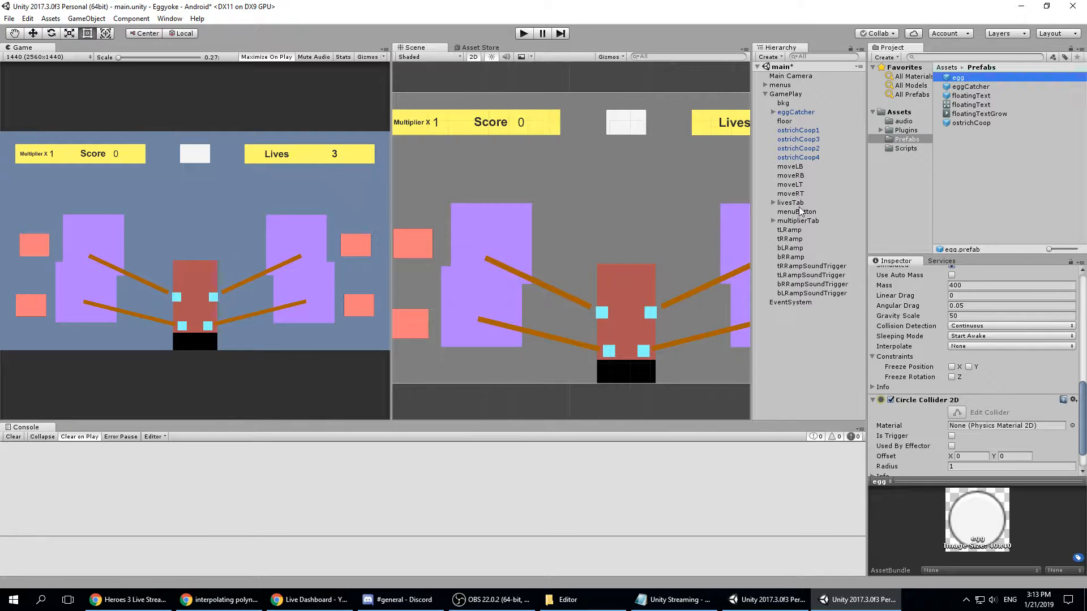
pyautogui.scroll(-4, 613, 246)
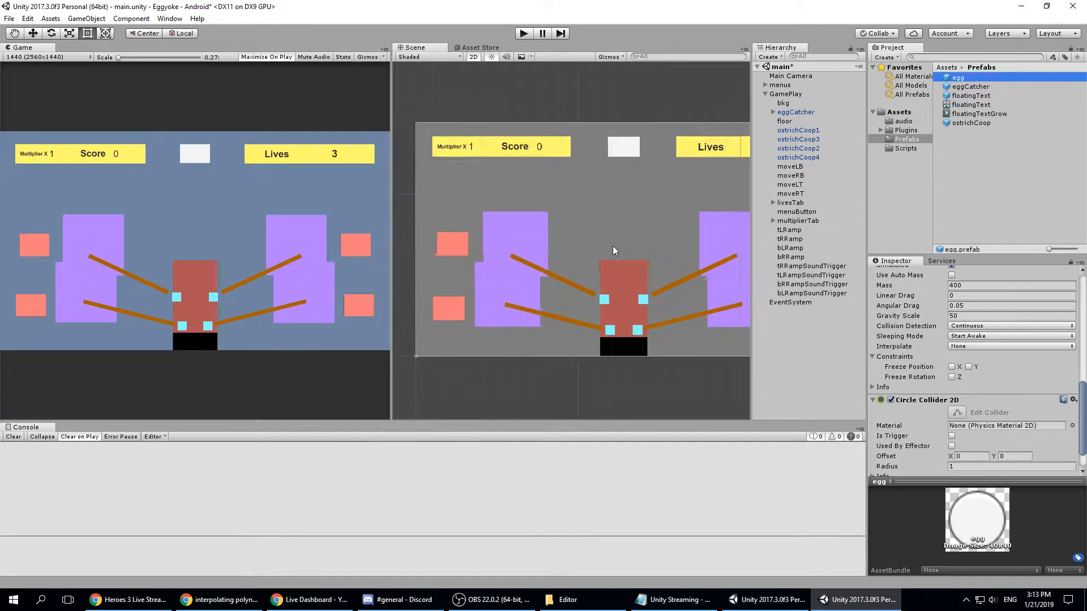
pyautogui.scroll(-3, 621, 251)
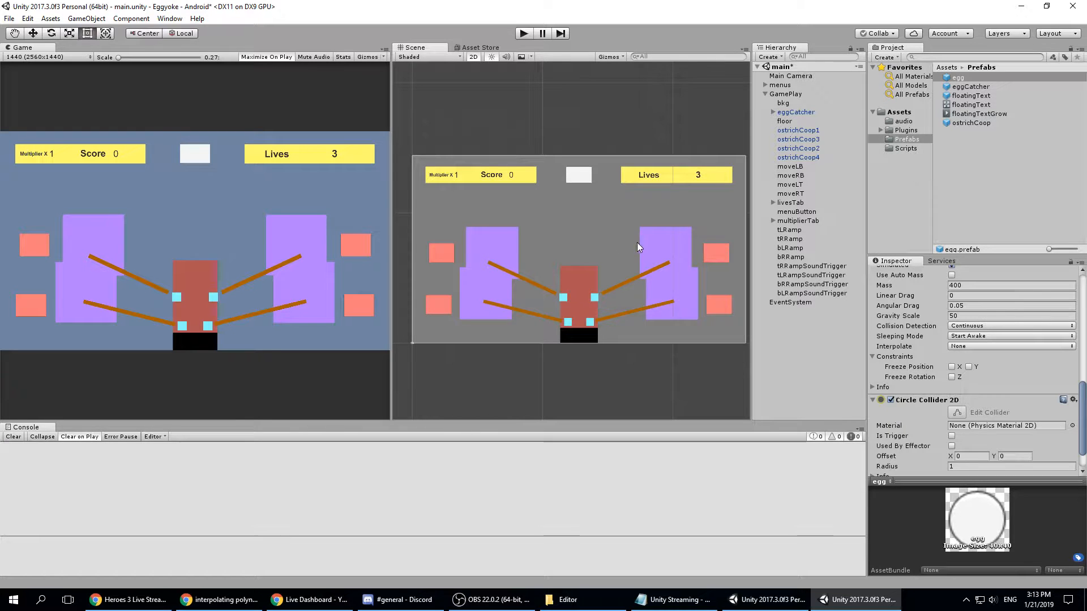
pyautogui.moveTo(636, 243); pyautogui.dragTo(632, 245, button='middle')
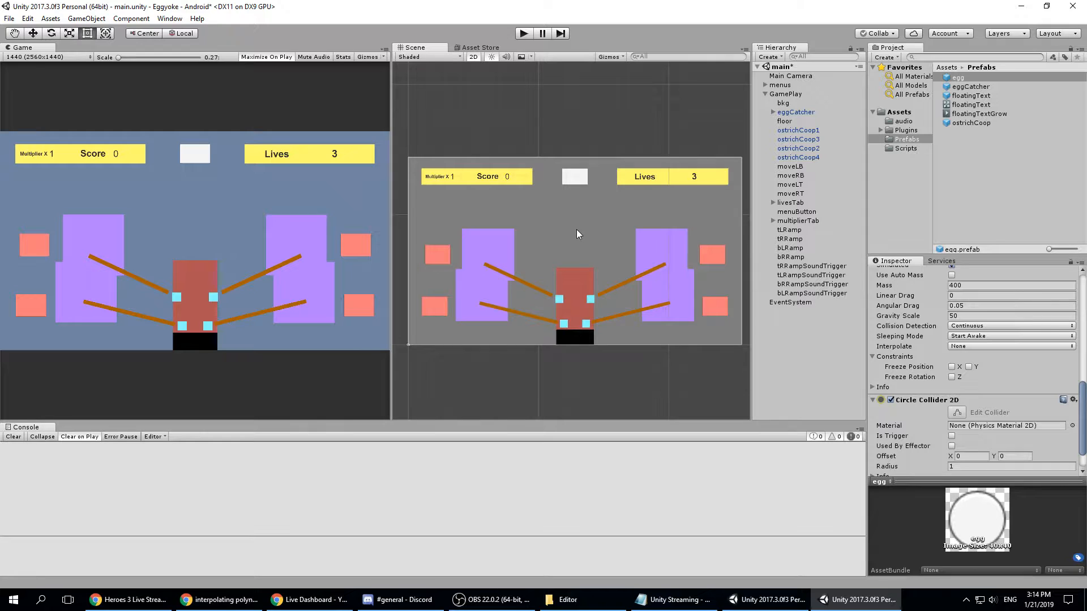
pyautogui.click(827, 598)
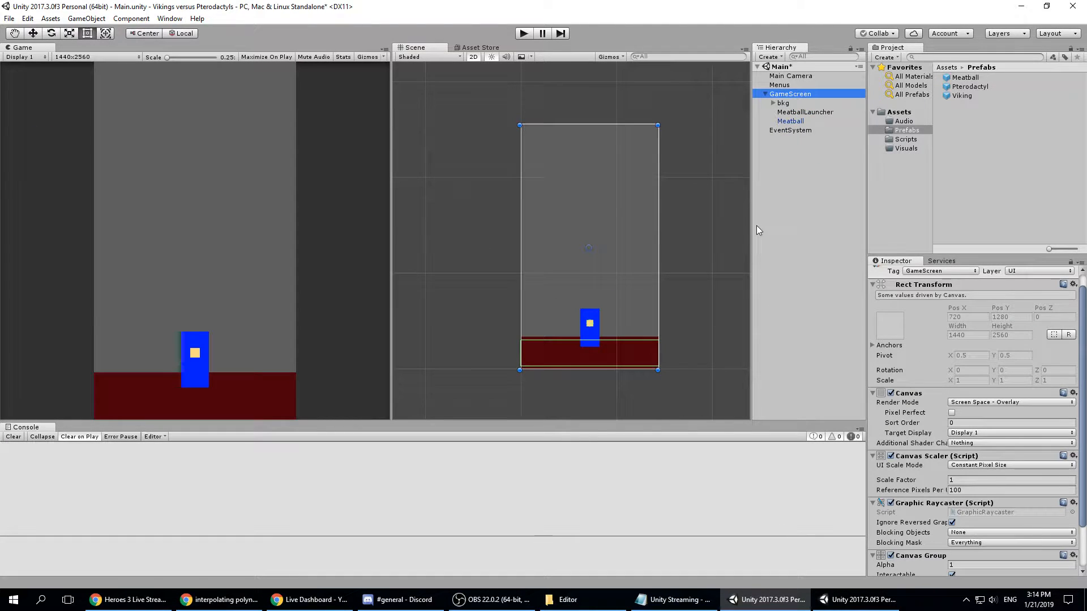
# - Open the Scripts folder in the Vikings versus Pterodactyls project's assets
pyautogui.click(905, 140)
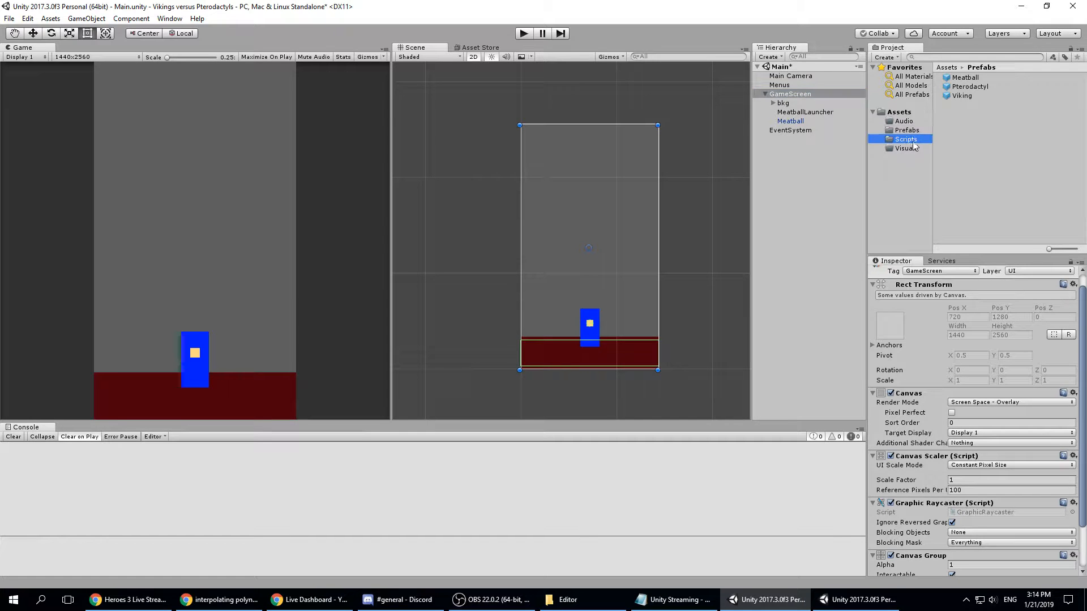
pyautogui.click(963, 149)
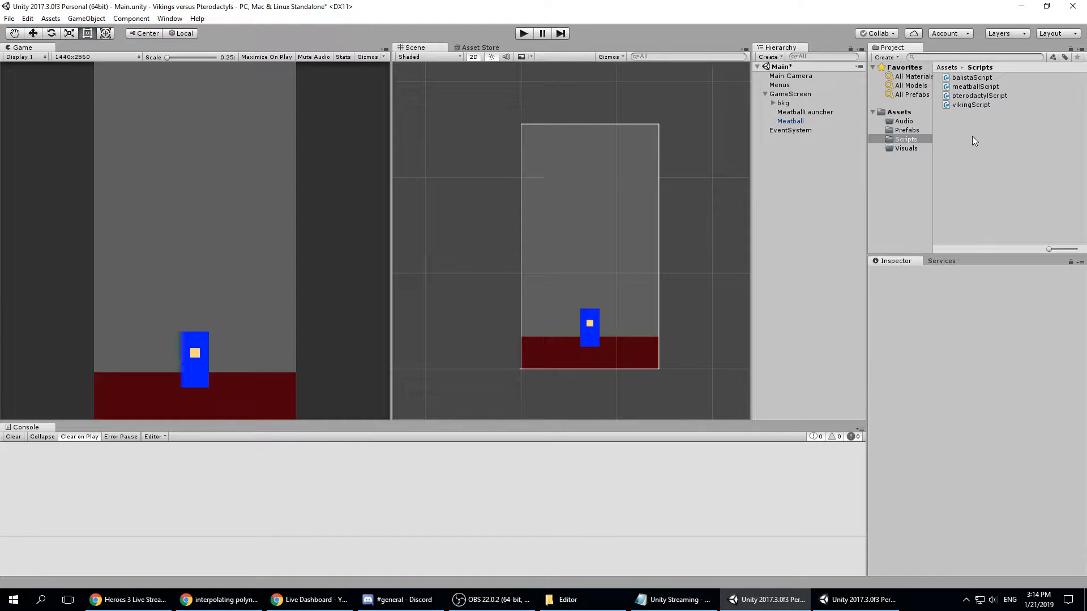
pyautogui.rightClick(963, 128)
pyautogui.moveTo(967, 134)
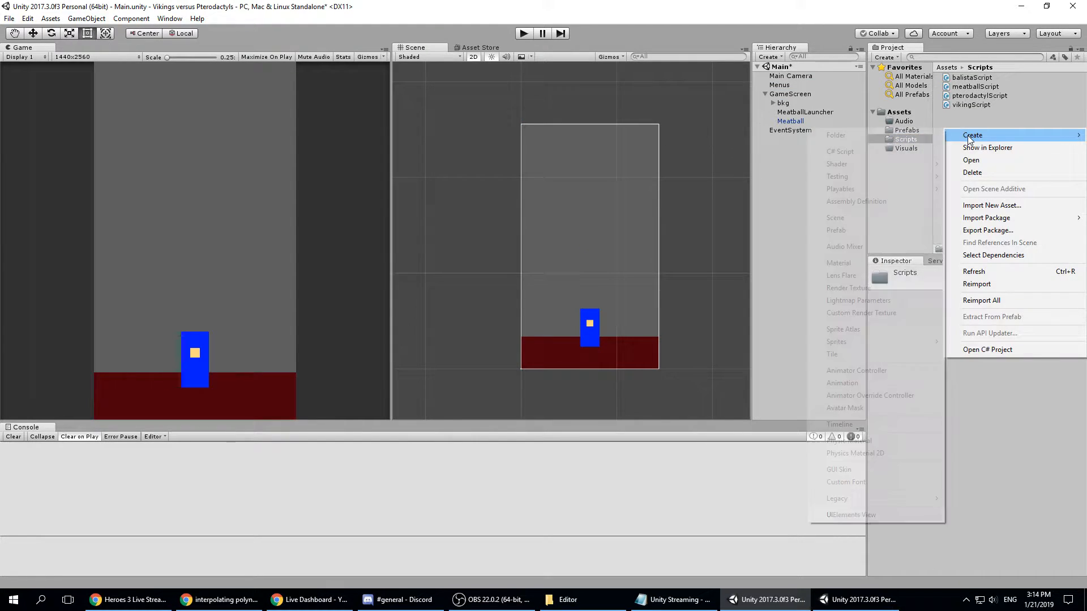
pyautogui.click(855, 137)
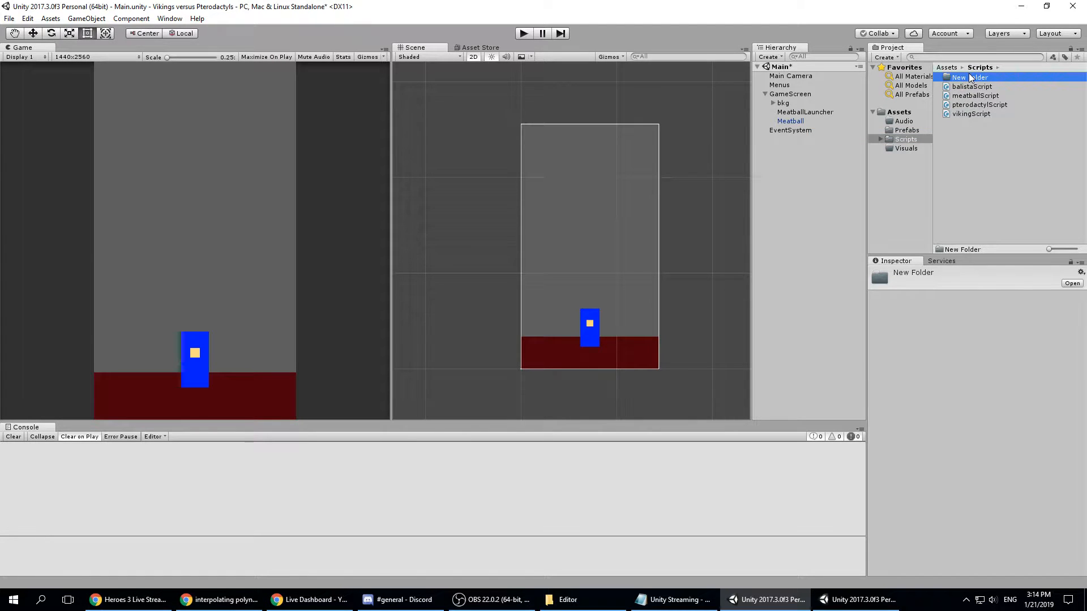
pyautogui.press('BackSpace')
pyautogui.press('Escape')
pyautogui.press('Delete')
pyautogui.press('Return')
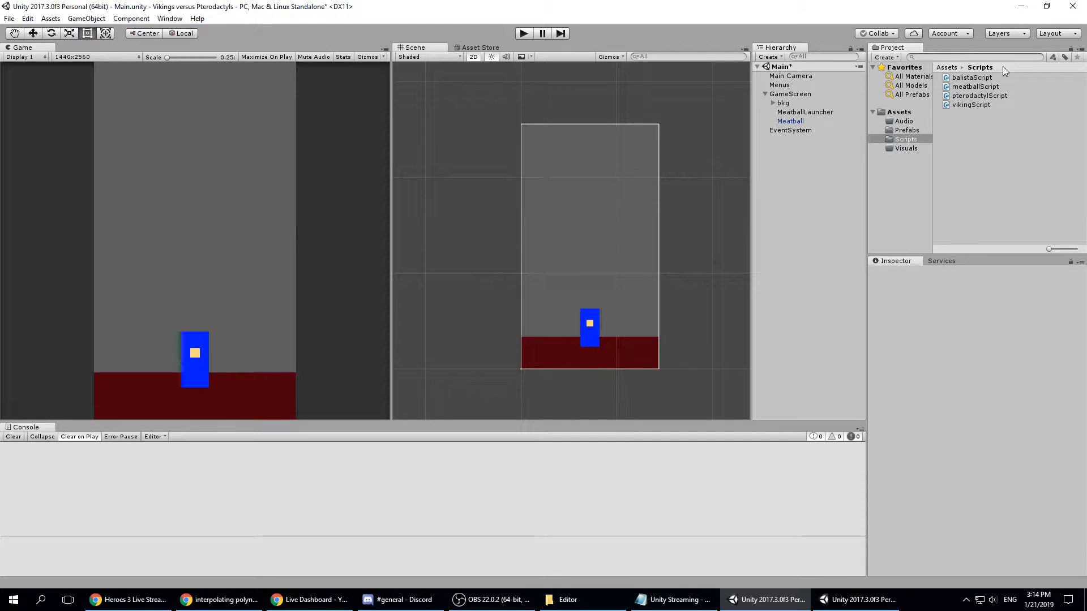
# - Create a new C# script named gameScript in the Scripts folder
pyautogui.rightClick(949, 132)
pyautogui.moveTo(973, 138)
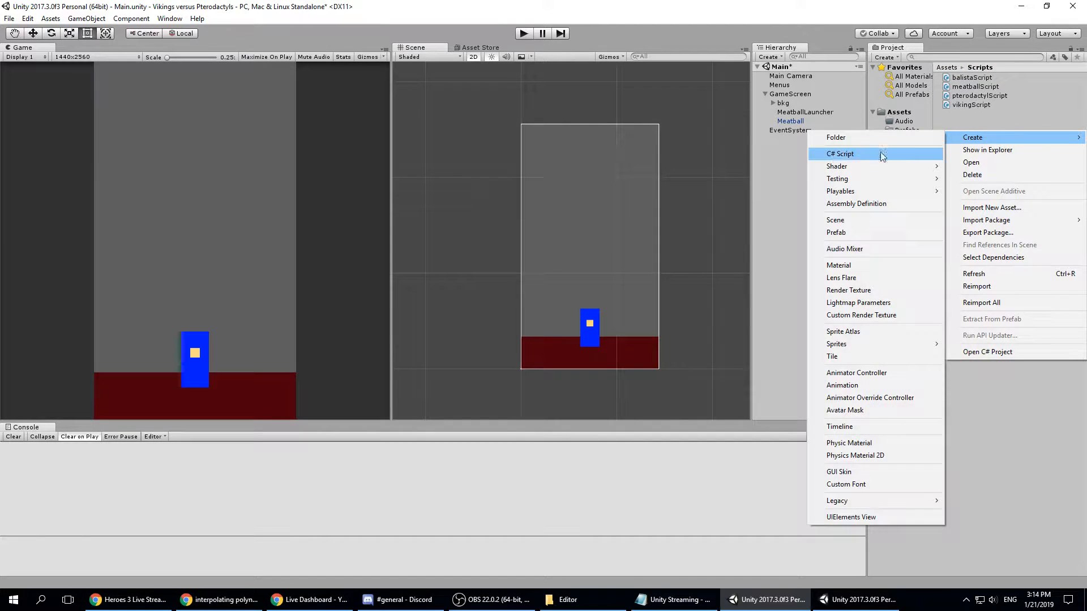
pyautogui.click(888, 152)
pyautogui.write('gameScript')
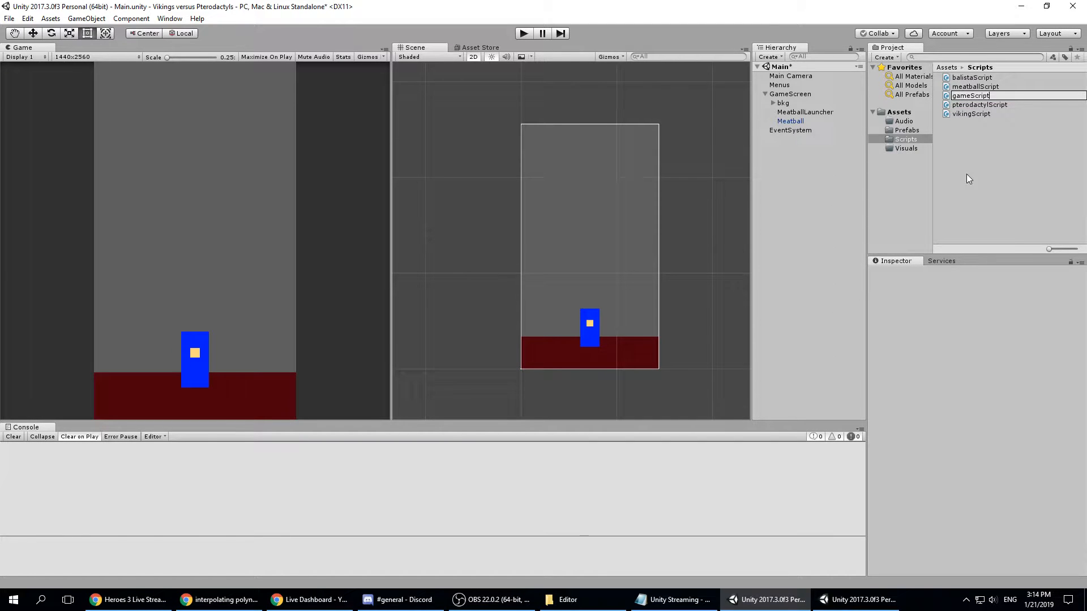
pyautogui.press('Return')
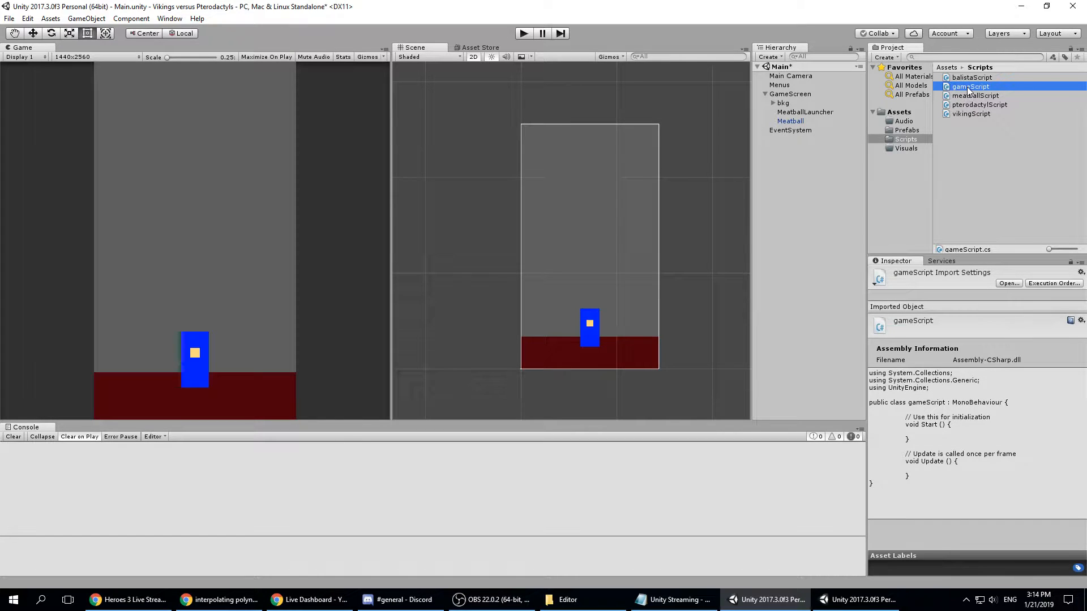
# - Attach gameScript to the GameScreen object and check the object's components
pyautogui.moveTo(970, 88); pyautogui.dragTo(791, 98)
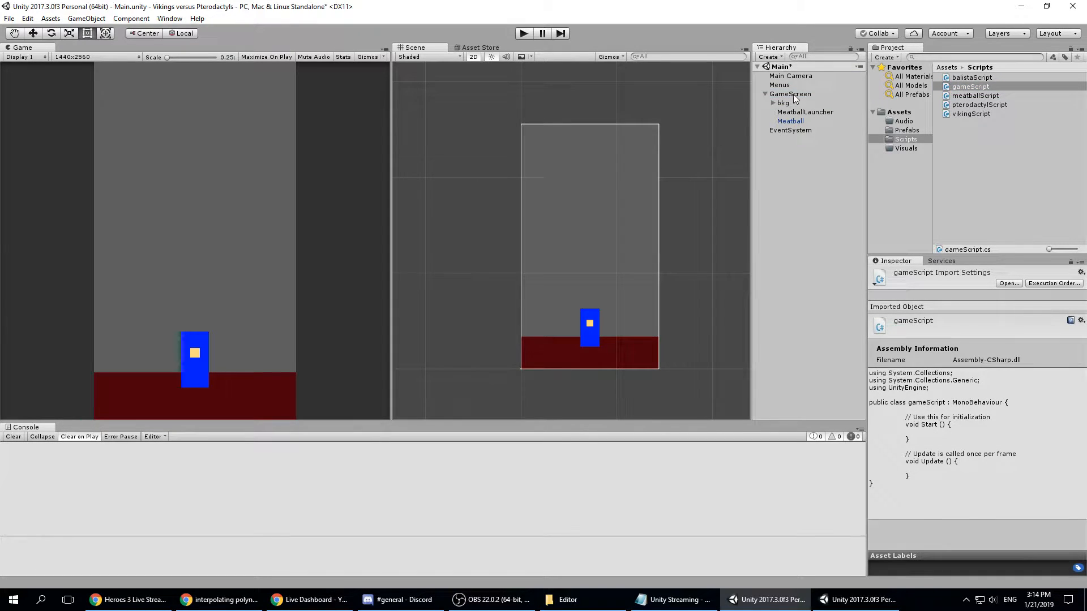
pyautogui.click(790, 94)
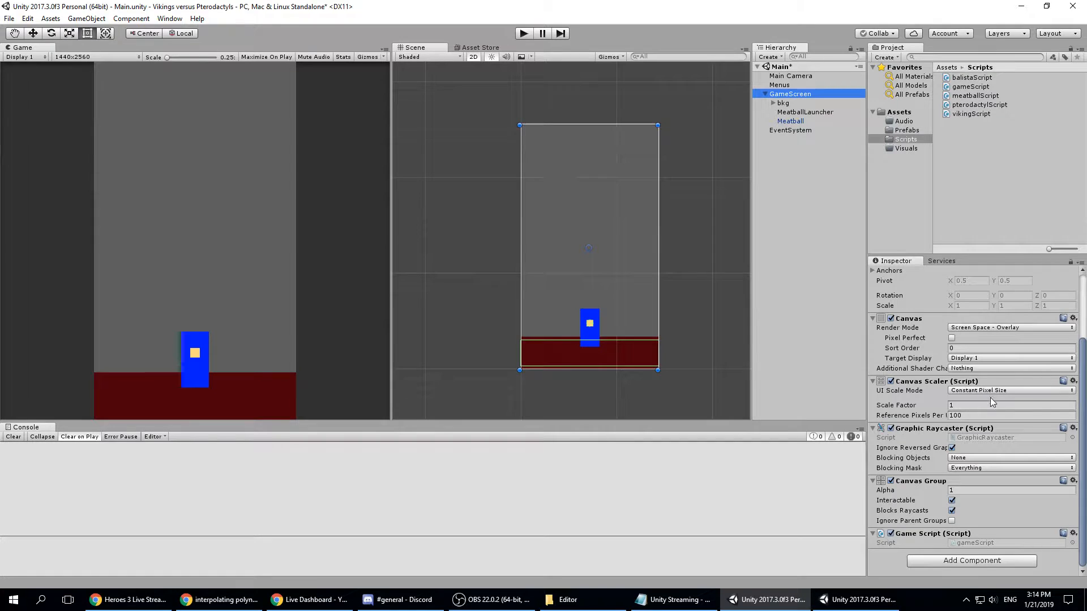
pyautogui.scroll(5, 982, 411)
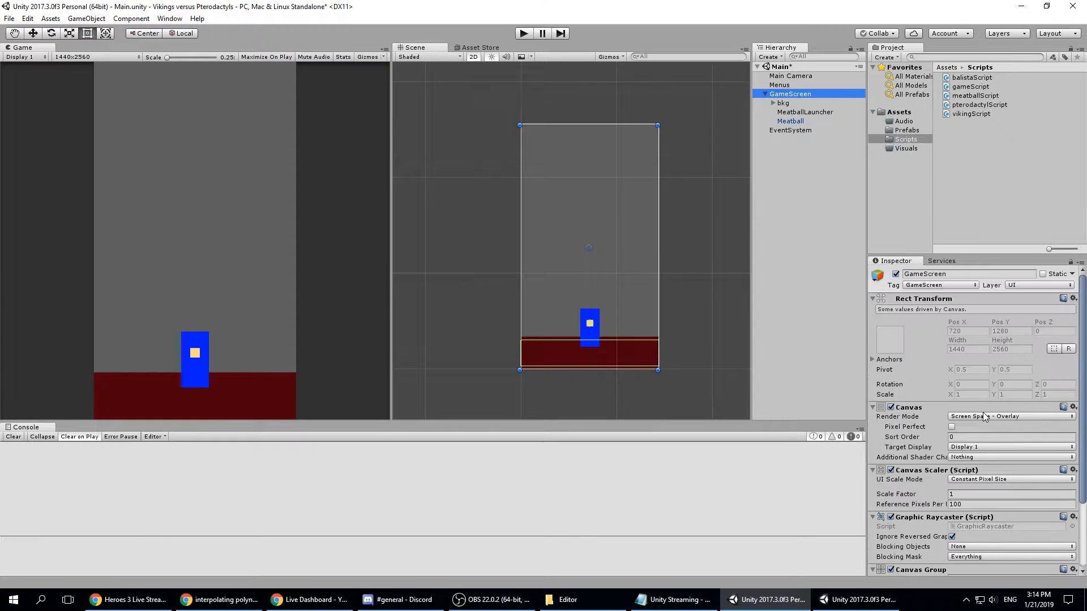
pyautogui.click(970, 86)
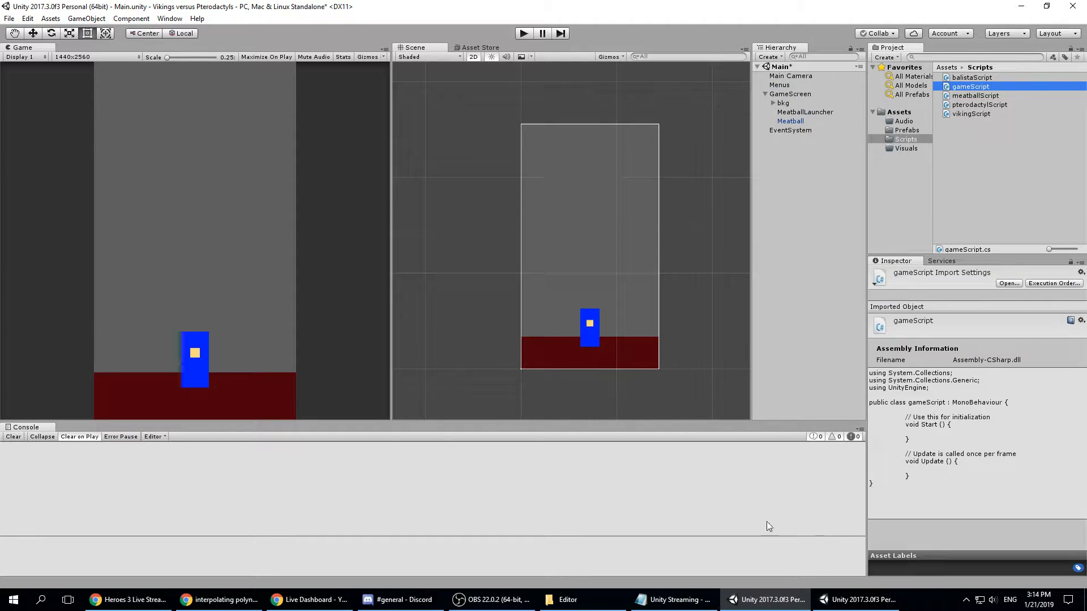
# - Switch to the Eggyoke project and open its Scripts folder to review the existing scripts
pyautogui.click(856, 600)
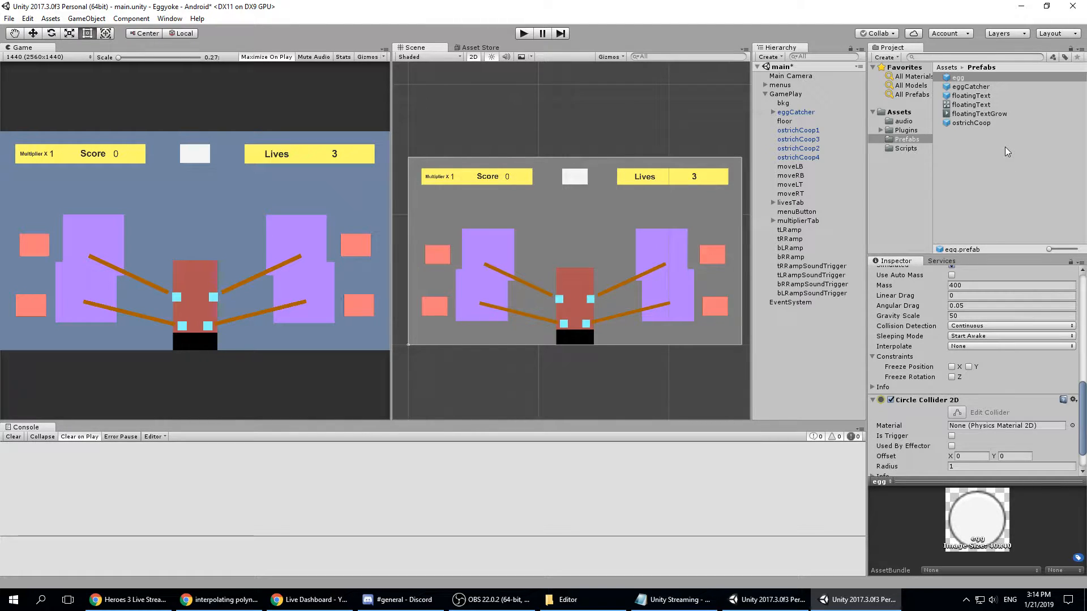
pyautogui.click(769, 599)
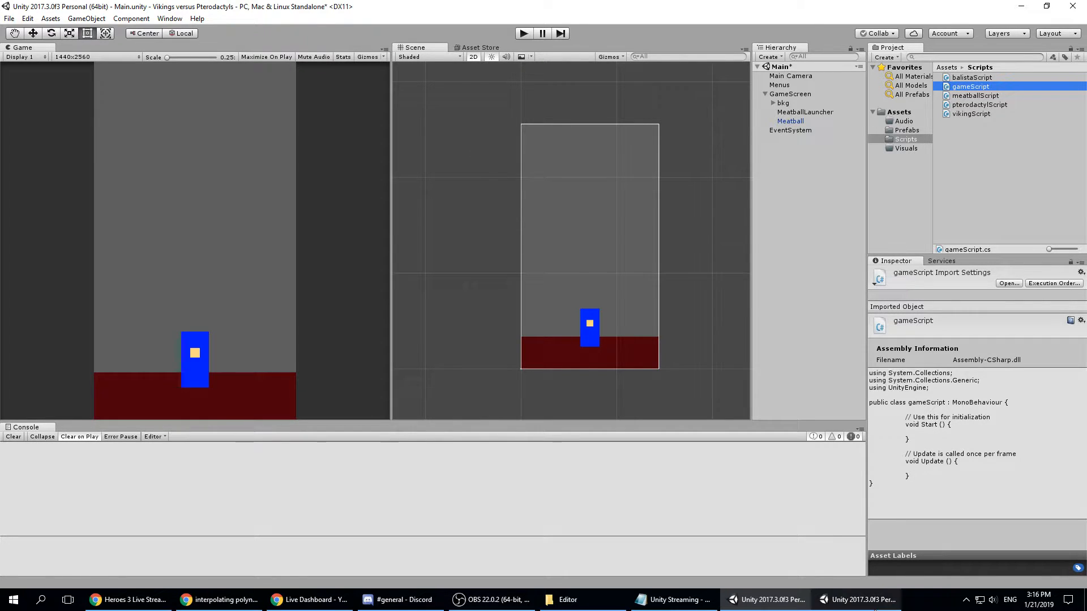
pyautogui.moveTo(870, 609)
pyautogui.click(871, 552)
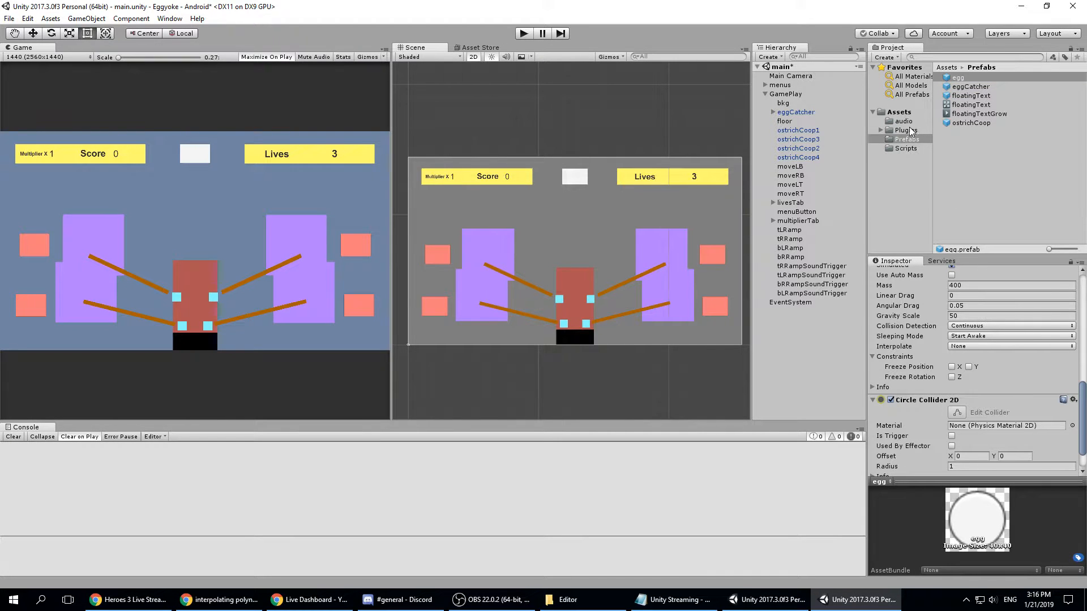
pyautogui.click(906, 149)
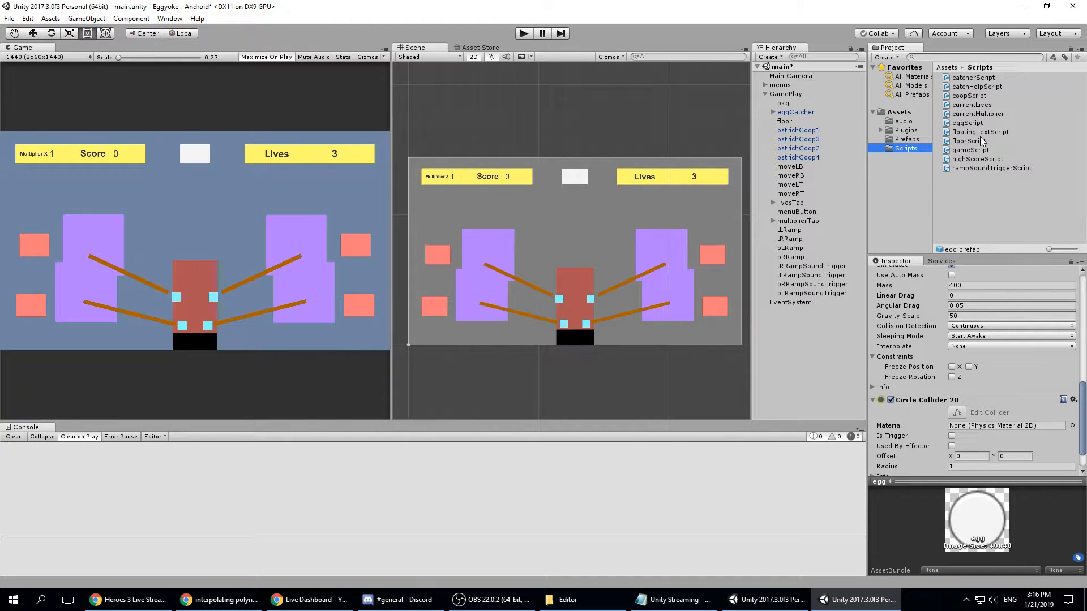
# - Switch back to the Vikings versus Pterodactyls project and add an Audio Source component to the Viking prefab
pyautogui.click(804, 593)
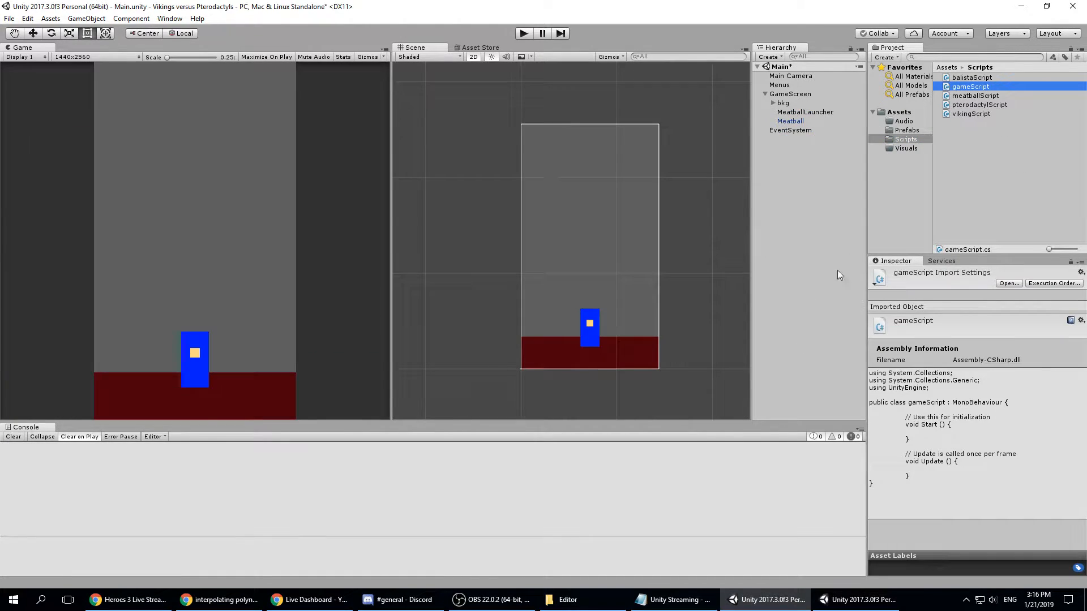
pyautogui.click(906, 130)
pyautogui.click(956, 95)
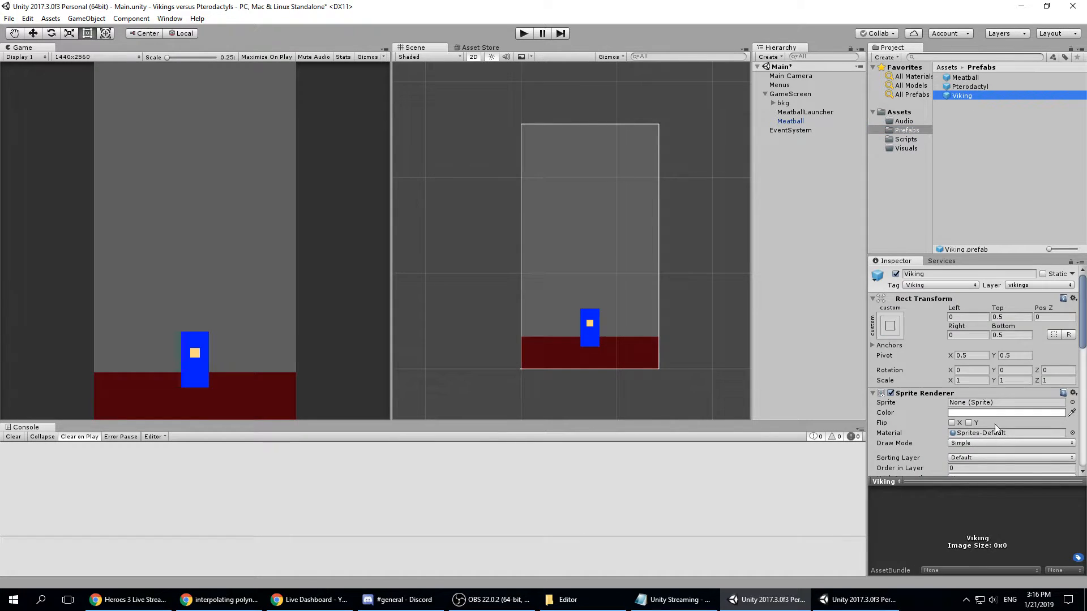
pyautogui.scroll(-8, 994, 423)
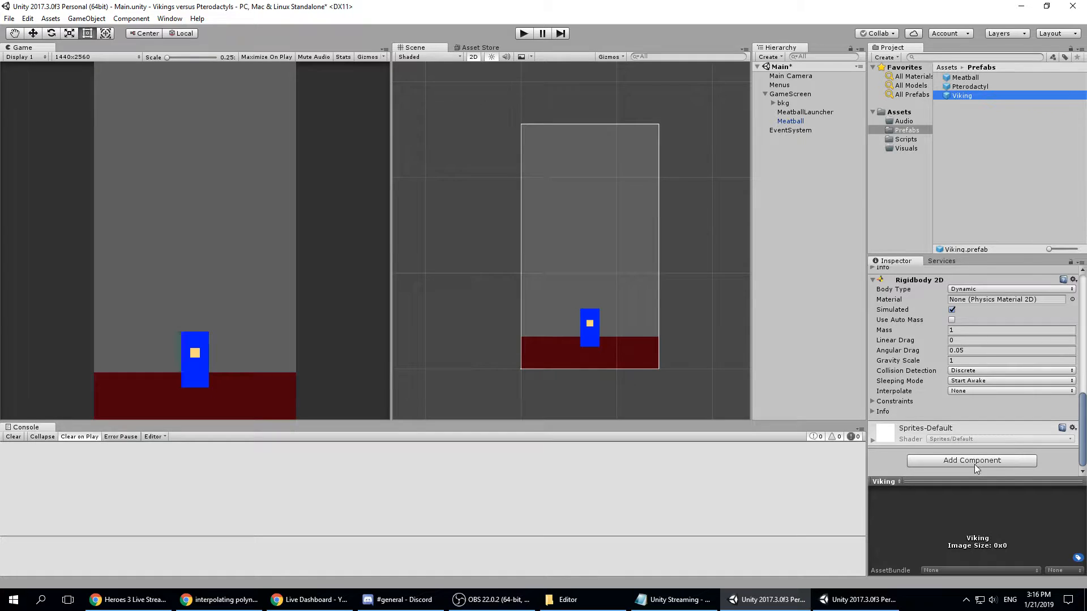
pyautogui.click(974, 464)
pyautogui.write('soun')
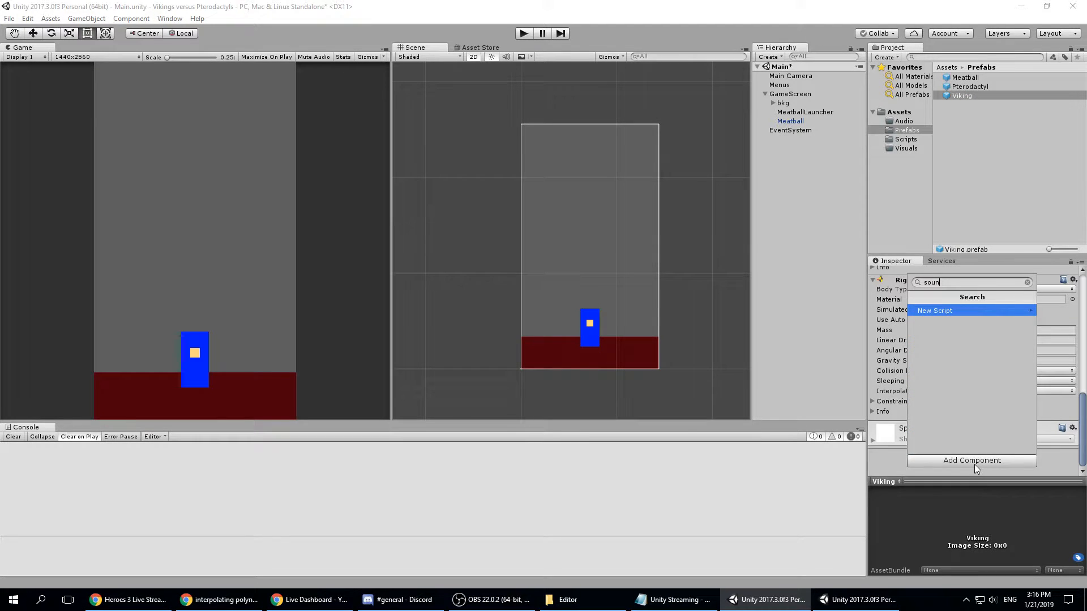
pyautogui.press('BackSpace')
pyautogui.press('BackSpace')
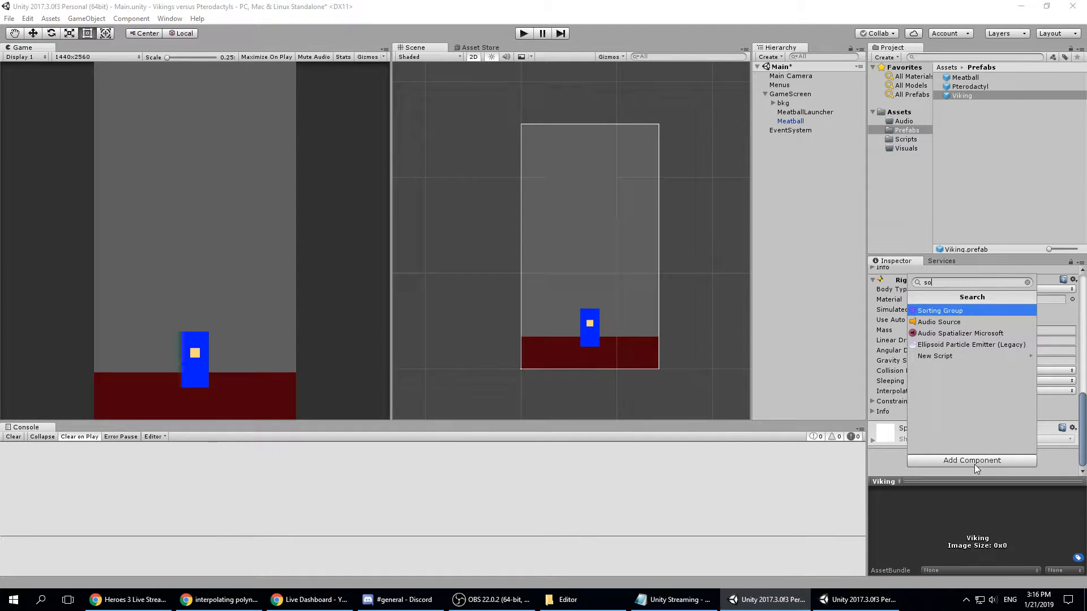
pyautogui.press('Down')
pyautogui.press('Return')
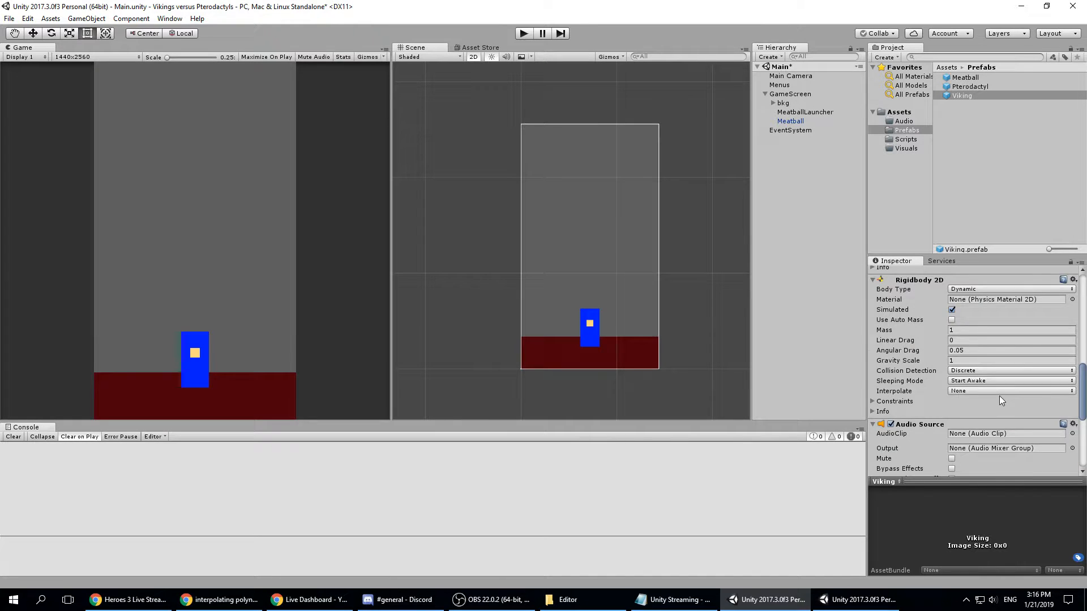
pyautogui.scroll(-3, 999, 391)
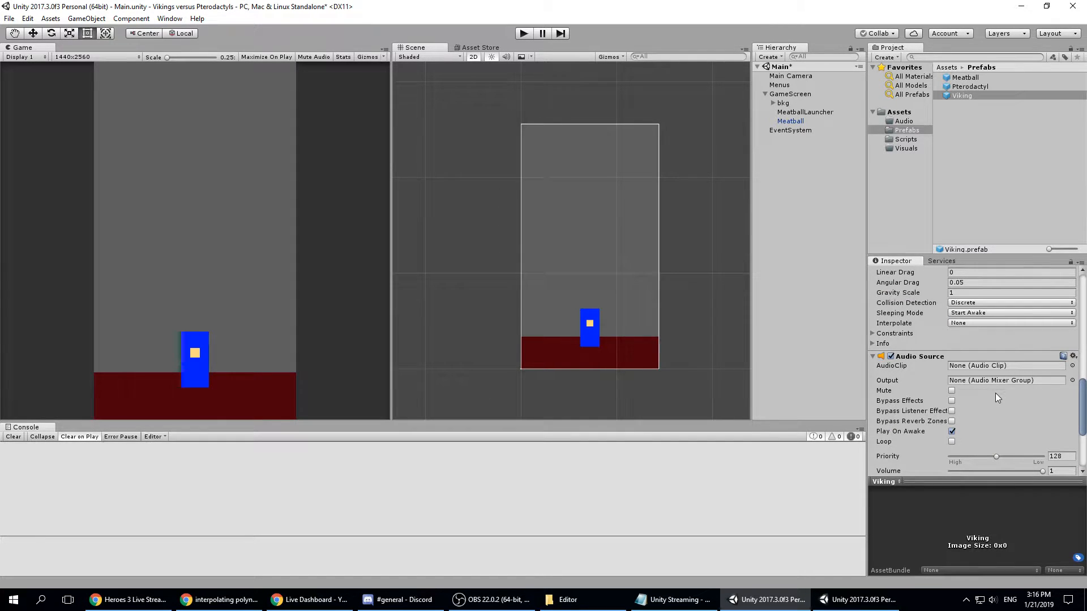
pyautogui.scroll(-3, 998, 397)
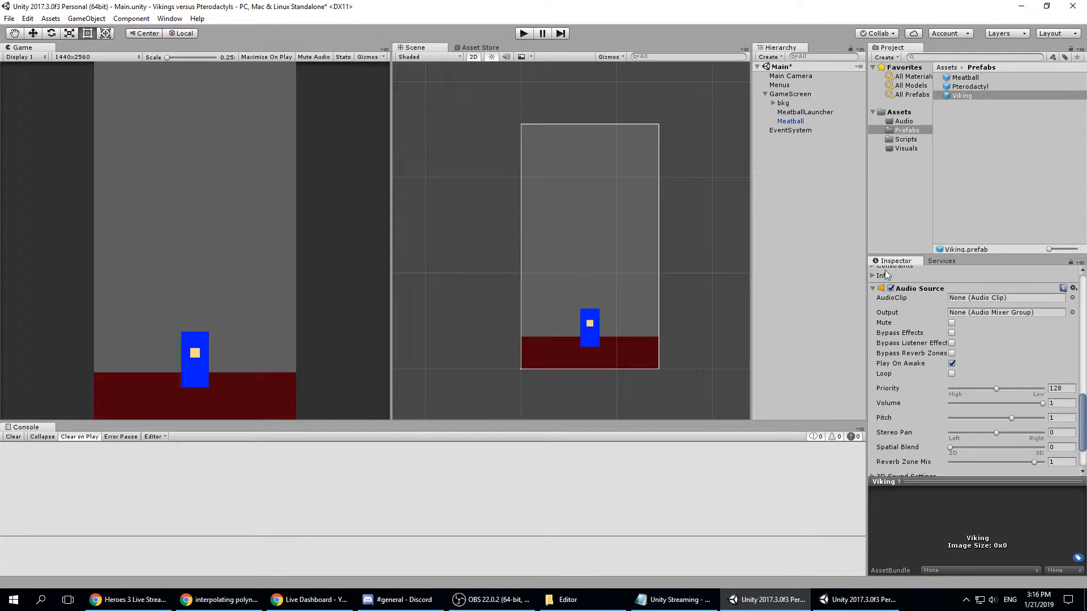
# - Add an Audio Source component to the Pterodactyl prefab
pyautogui.click(969, 86)
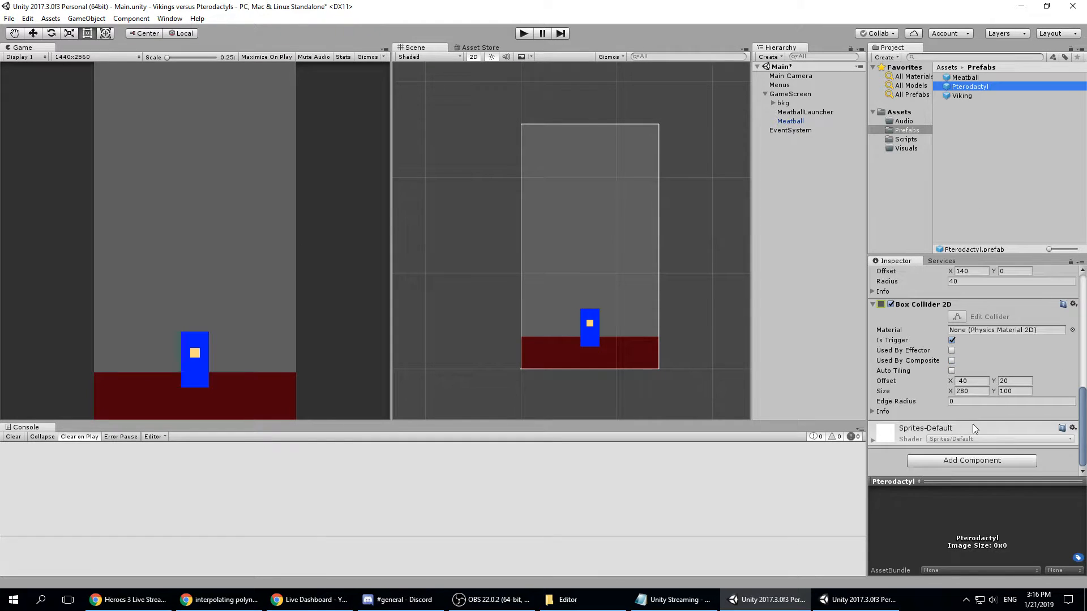
pyautogui.click(972, 460)
pyautogui.click(971, 326)
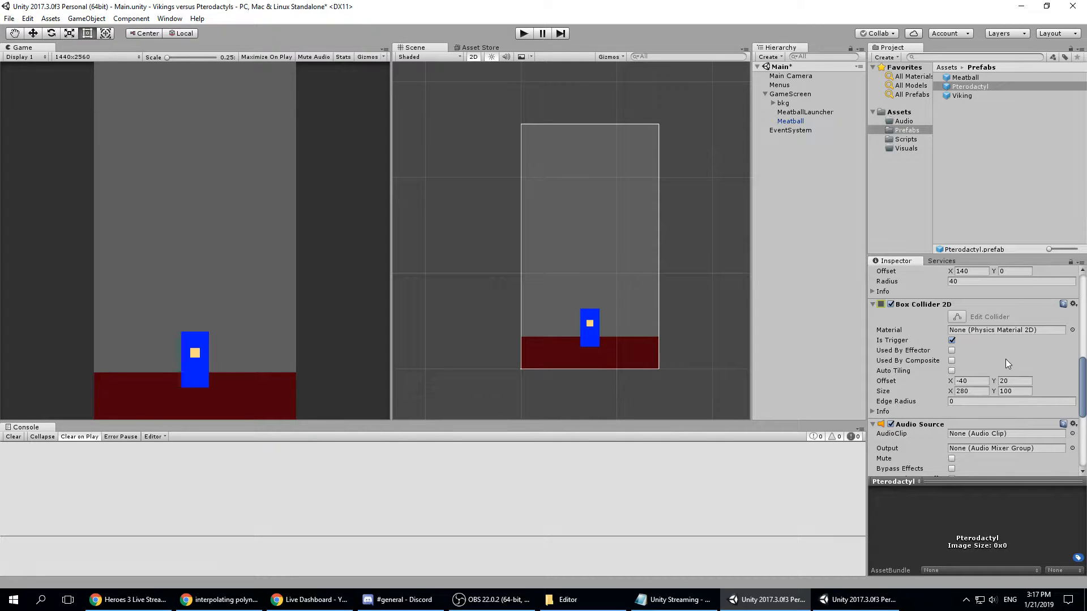
# - Add an Audio Source with Play On Awake disabled to the MeatballLauncher object and save the scene
pyautogui.click(965, 77)
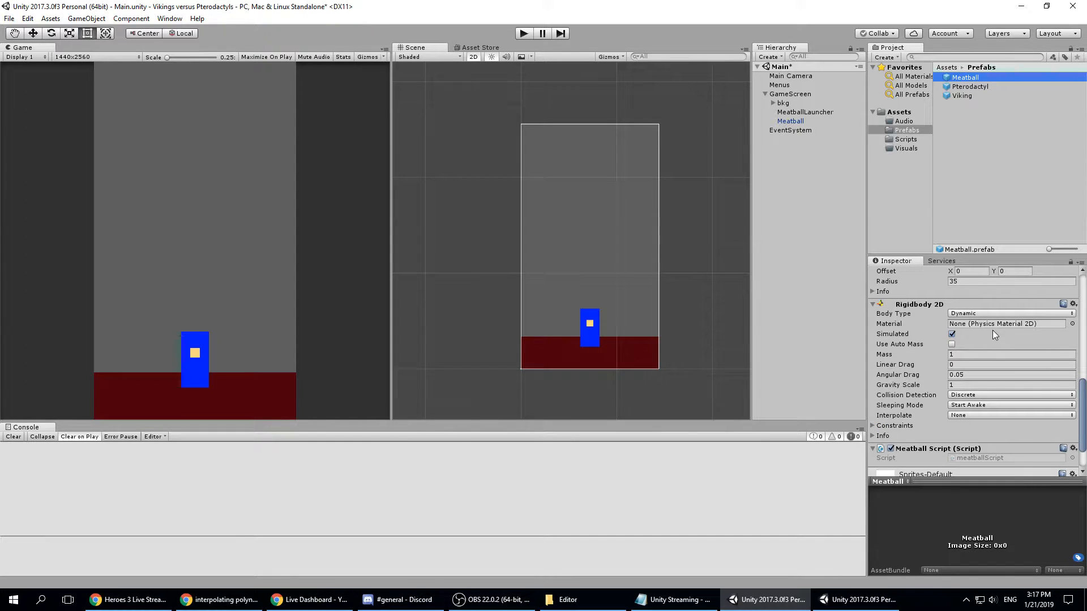
pyautogui.click(791, 120)
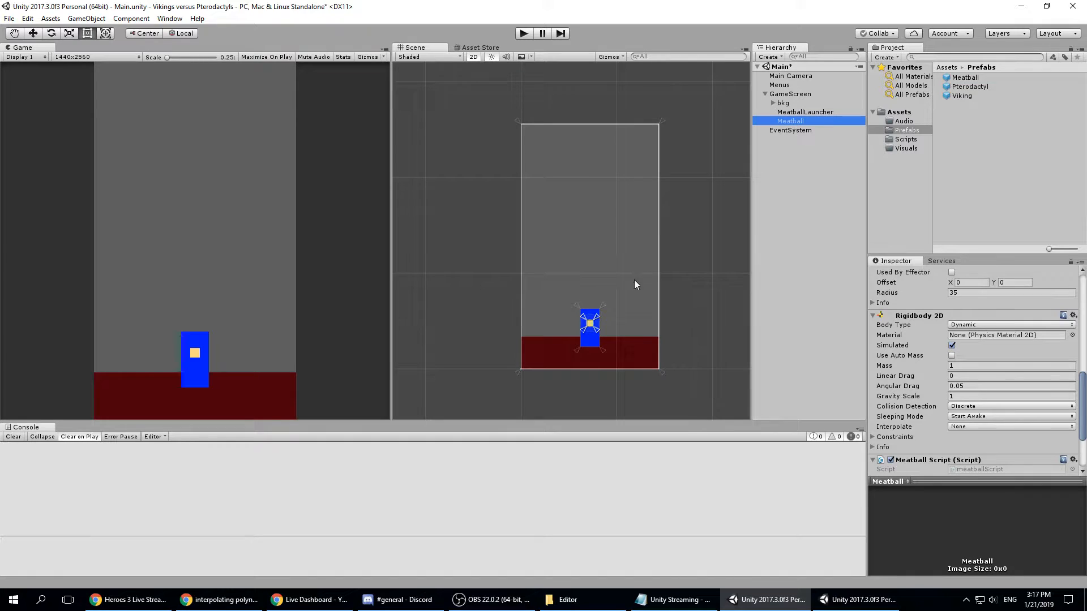
pyautogui.press('Up')
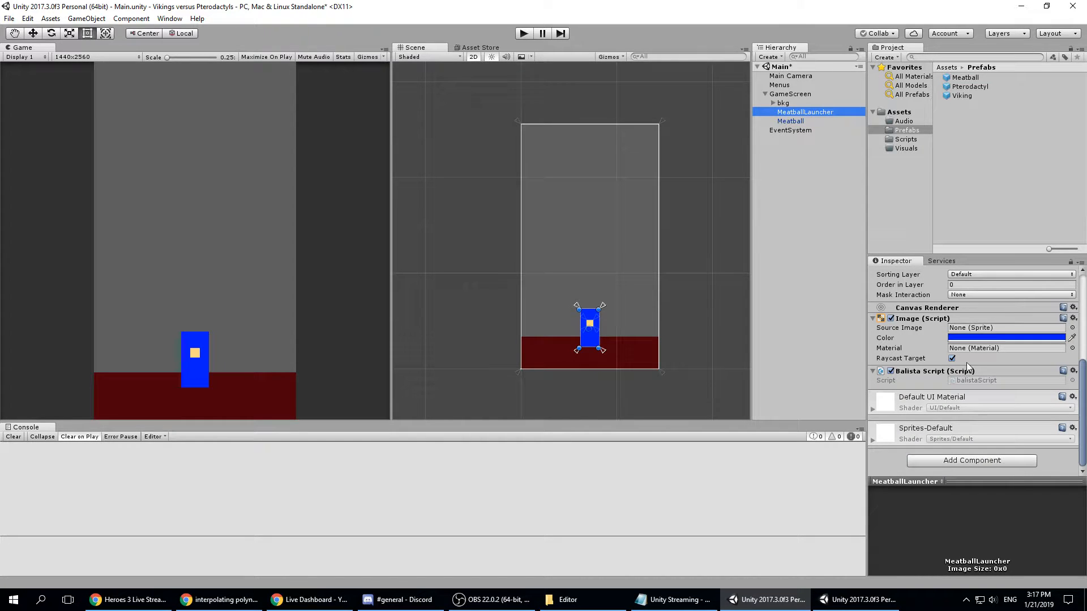
pyautogui.click(971, 460)
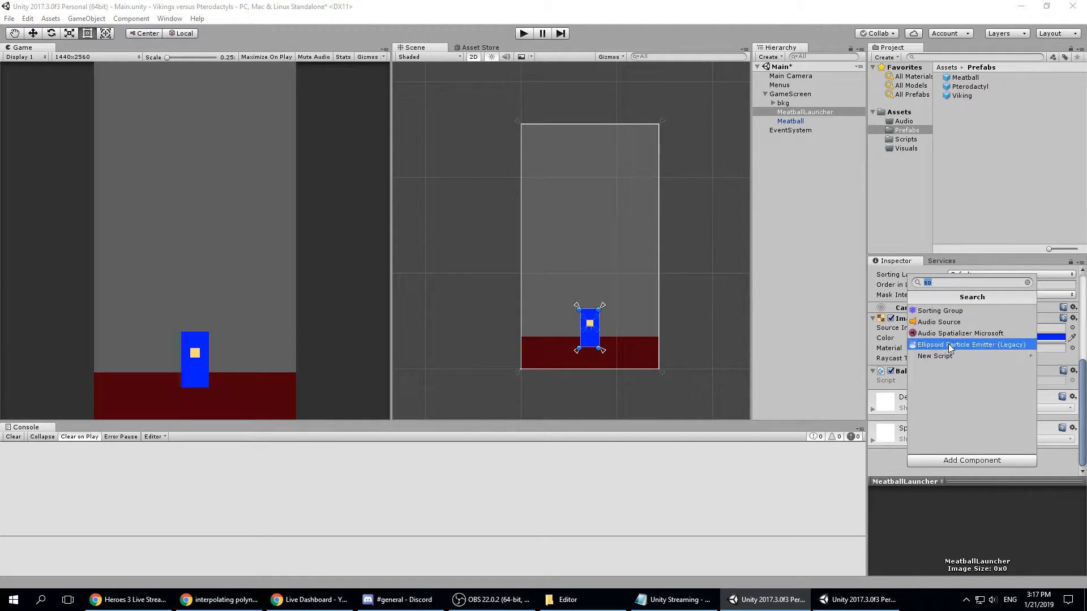
pyautogui.click(948, 322)
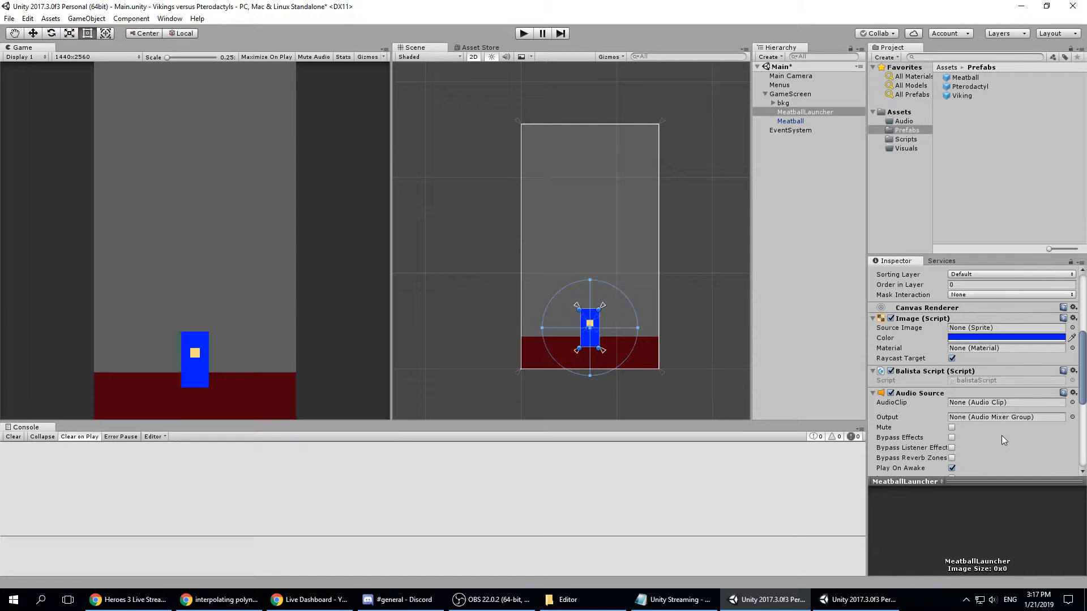
pyautogui.click(951, 468)
pyautogui.hotkey('ctrl', 's')
# - Disable Play On Awake in the Viking prefab's Audio Source
pyautogui.click(962, 97)
pyautogui.scroll(-5, 972, 423)
pyautogui.scroll(-5, 968, 426)
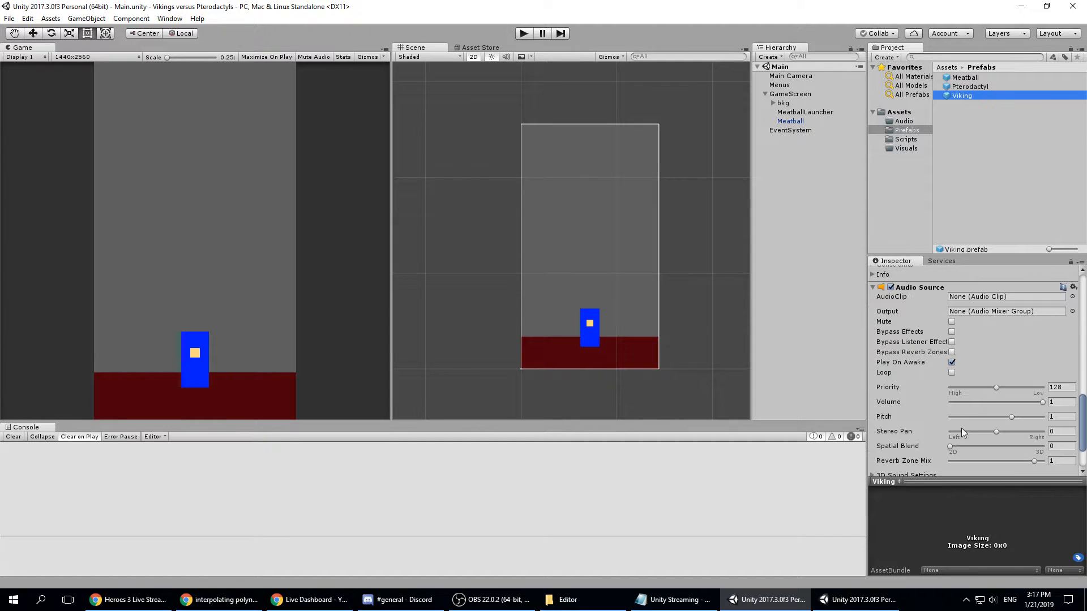
pyautogui.click(951, 363)
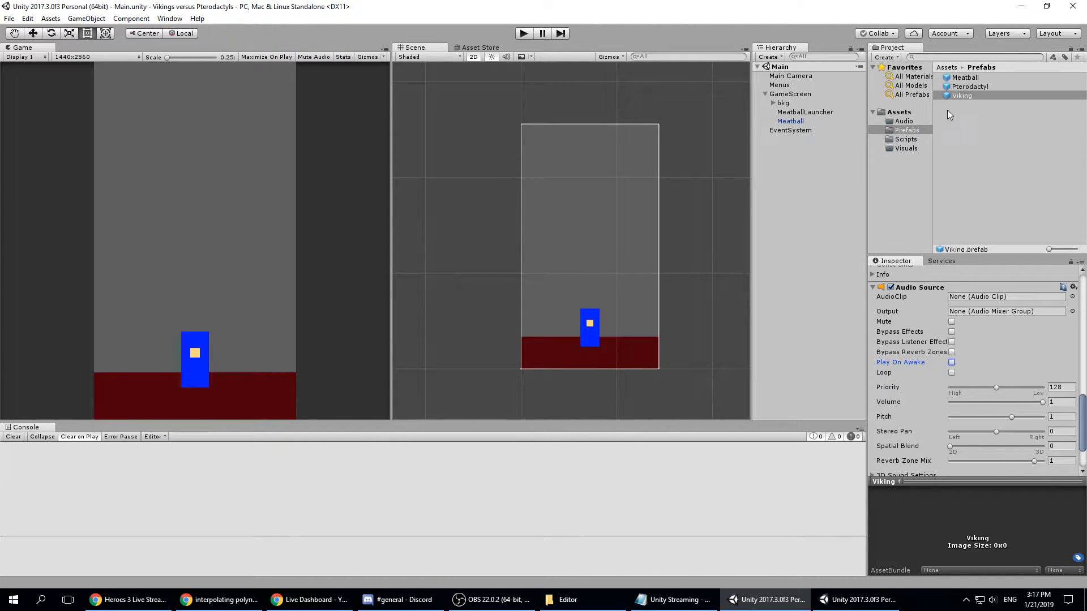
pyautogui.scroll(10, 1035, 378)
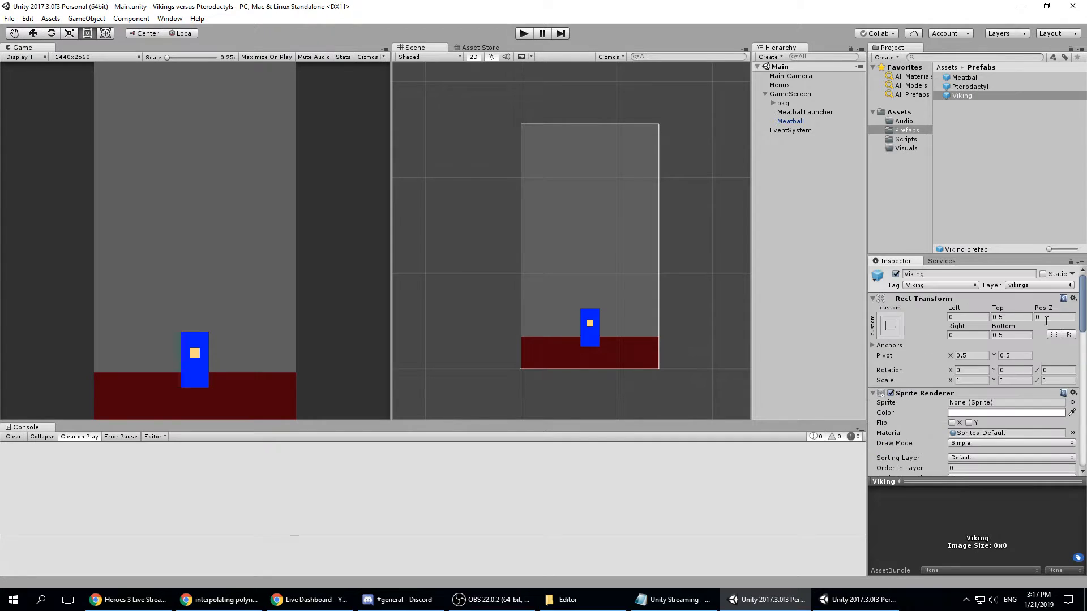
pyautogui.scroll(-10, 981, 375)
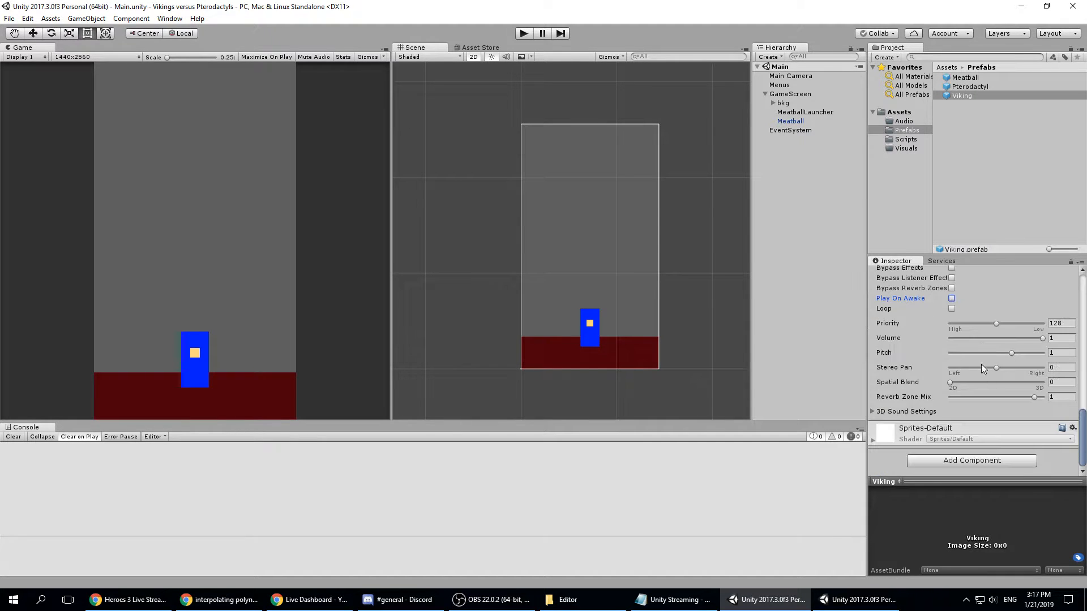
# - Disable Play On Awake in the Pterodactyl prefab's Audio Source
pyautogui.click(965, 87)
pyautogui.scroll(5, 990, 379)
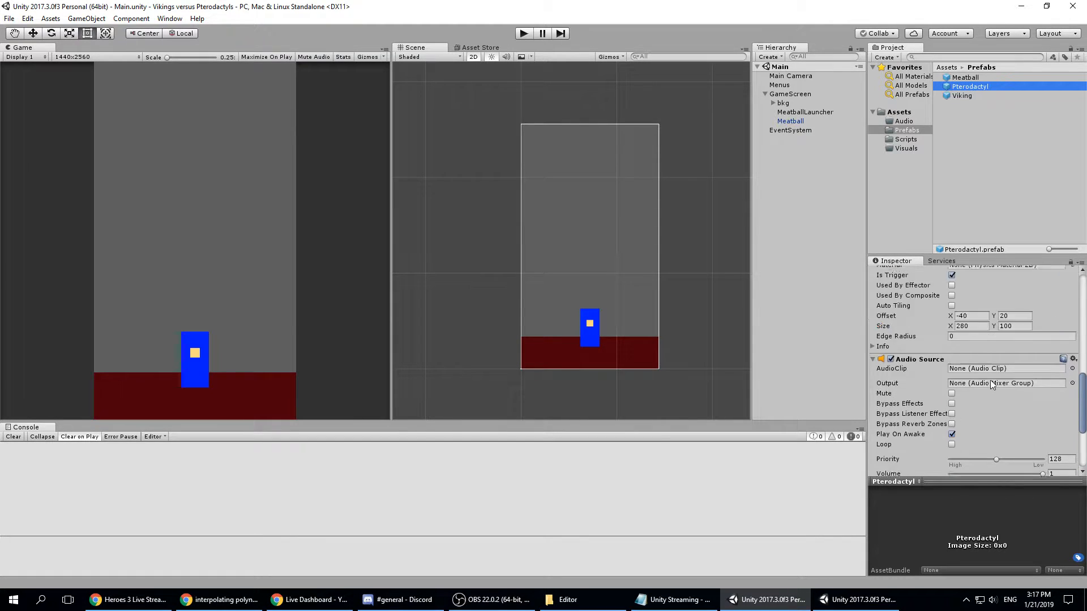
pyautogui.scroll(-3, 981, 417)
pyautogui.click(951, 400)
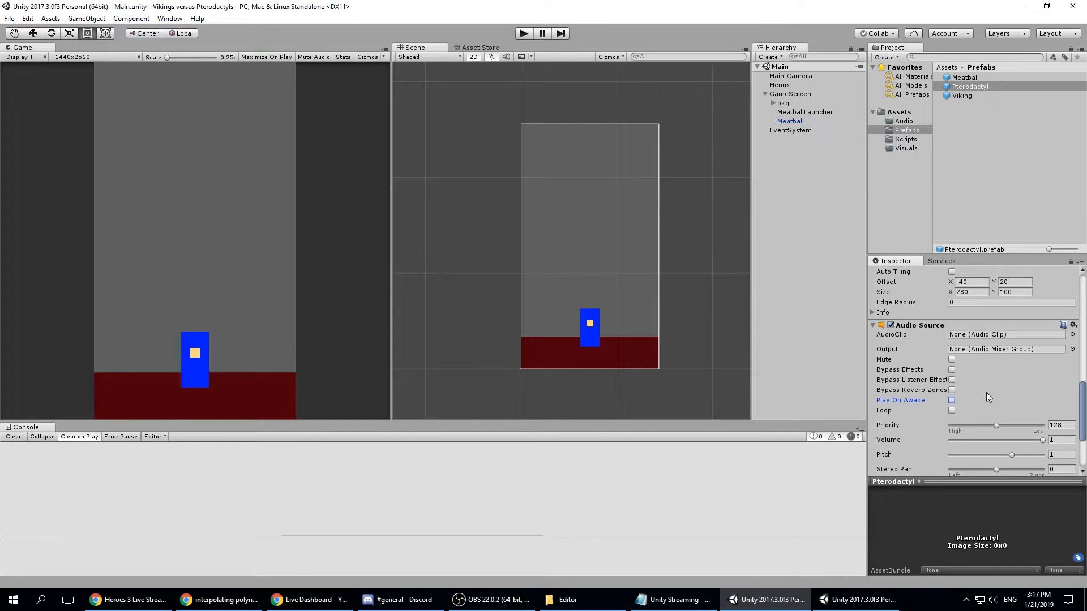
pyautogui.click(965, 78)
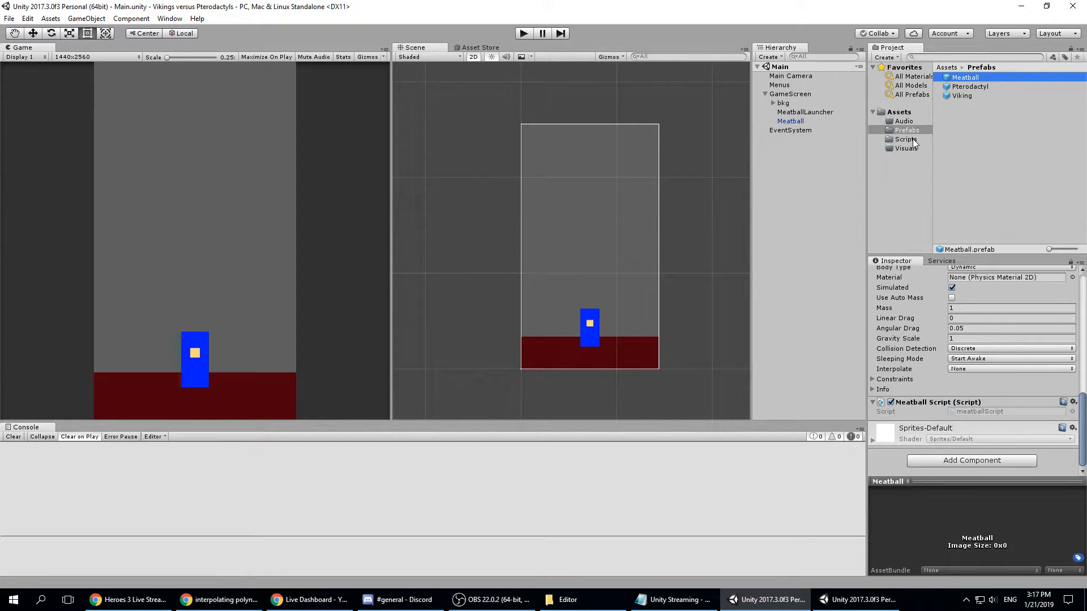
# - Create a new UI Image as a child of the GameScreen object
pyautogui.click(798, 86)
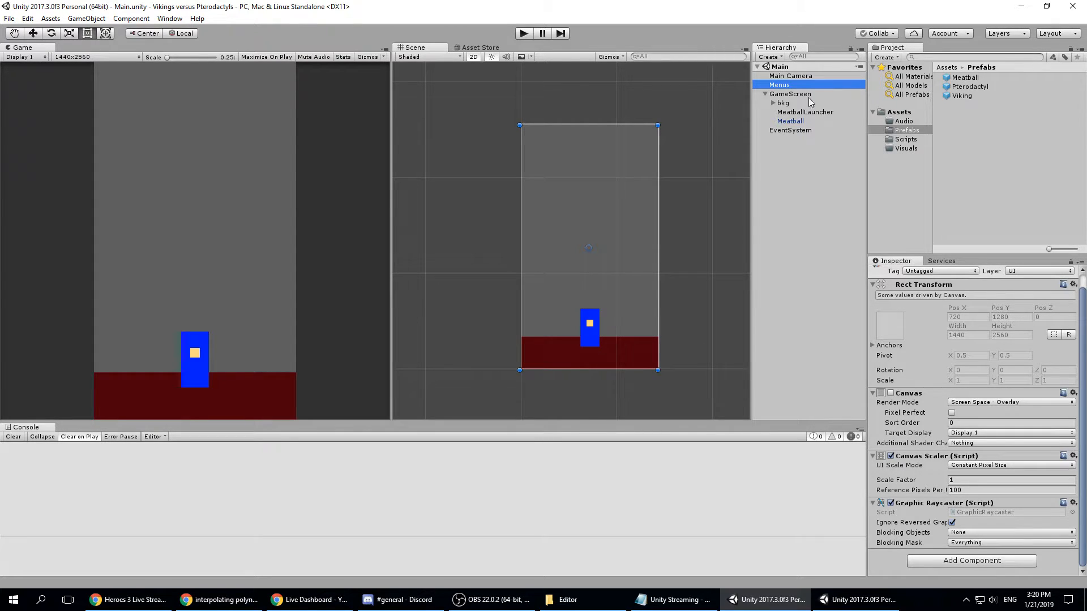
pyautogui.click(789, 94)
pyautogui.rightClick(789, 94)
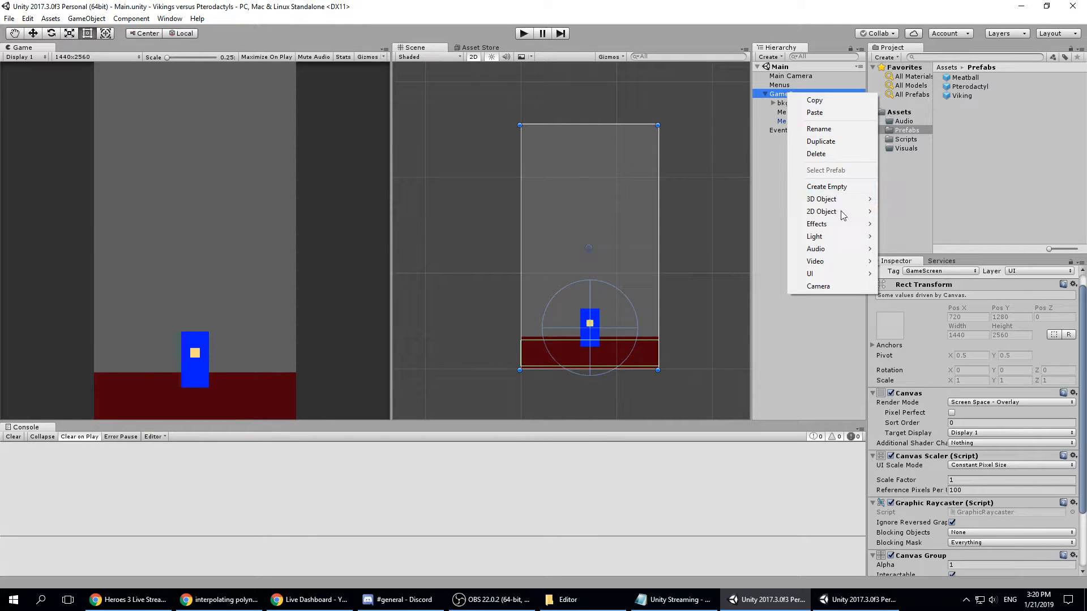
pyautogui.moveTo(846, 217)
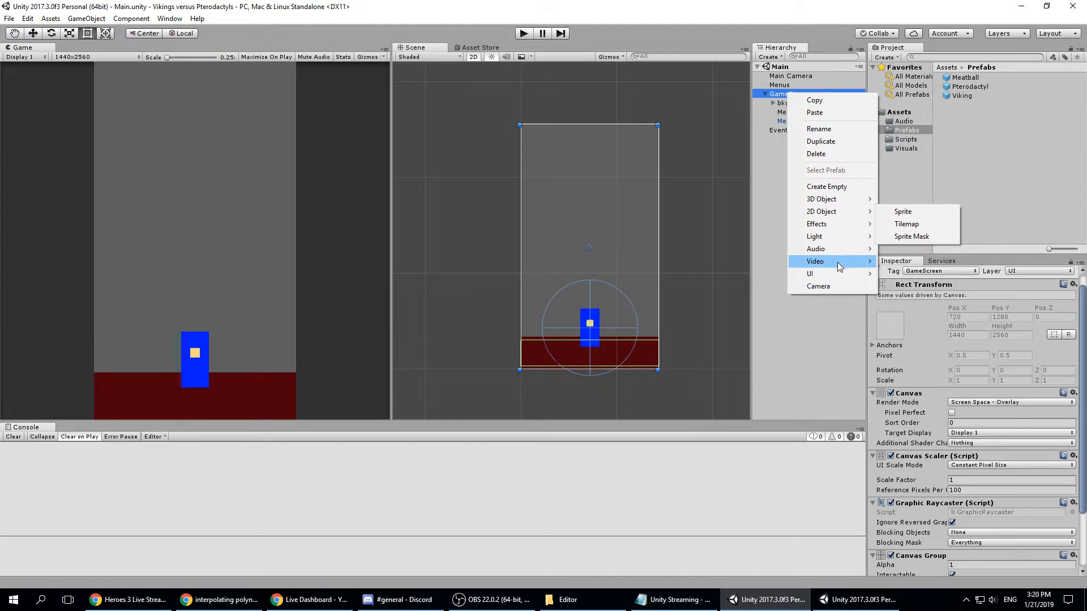
pyautogui.moveTo(845, 282)
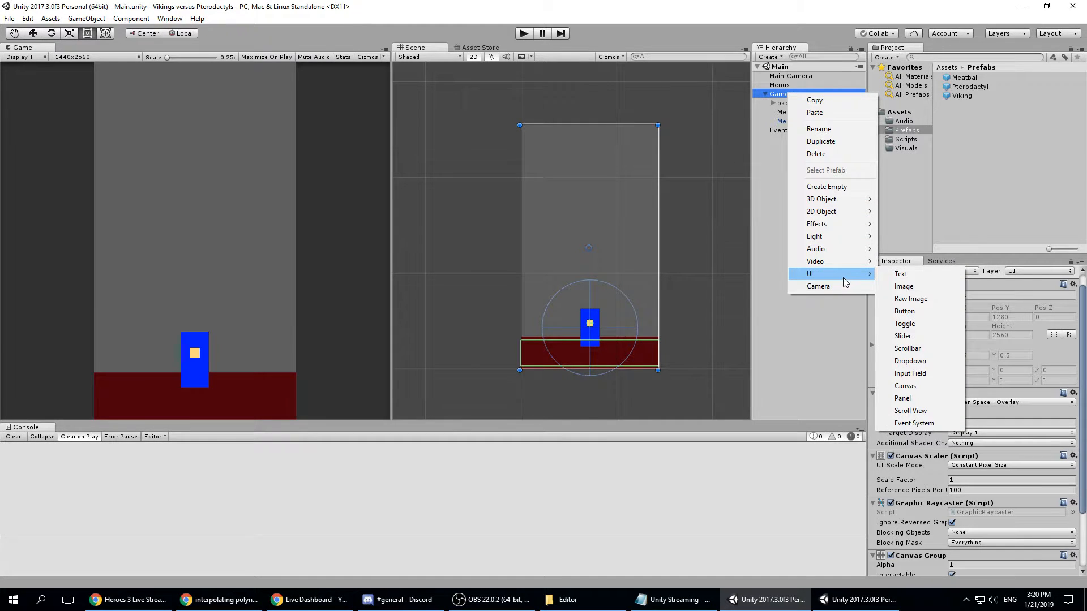
pyautogui.click(914, 287)
# - Set the new Image's width and height to 40
pyautogui.scroll(-1, 980, 366)
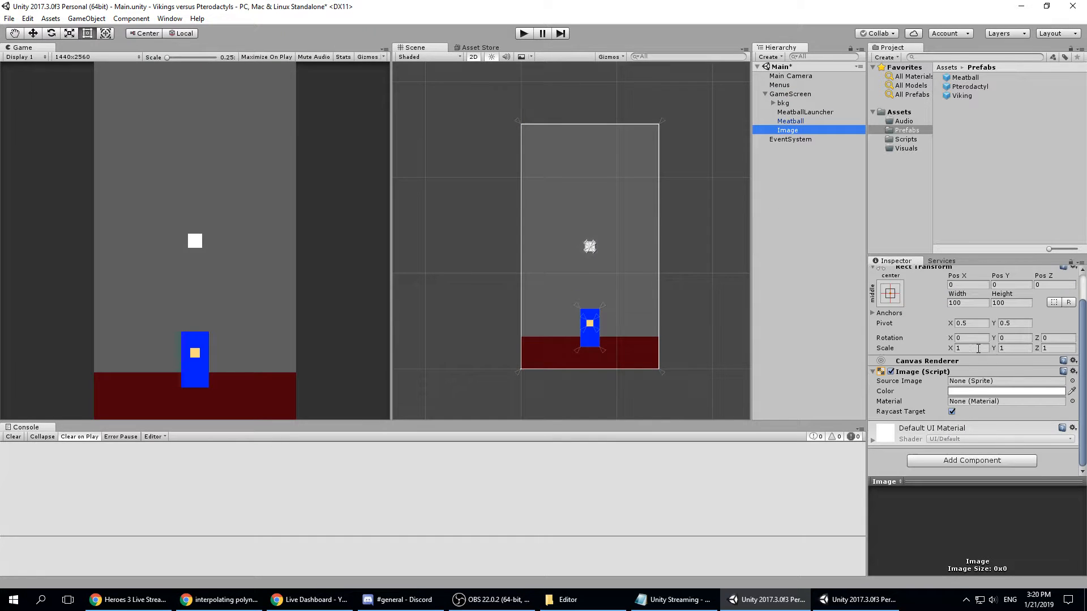
pyautogui.scroll(1, 952, 326)
pyautogui.click(973, 336)
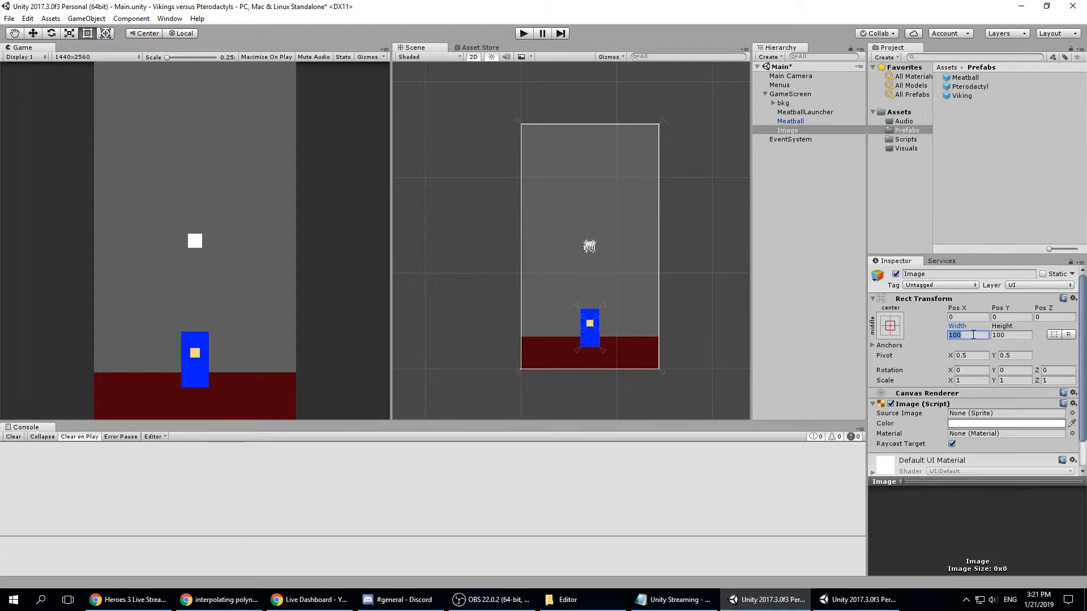
pyautogui.write('40')
pyautogui.click(1010, 335)
pyautogui.write('40')
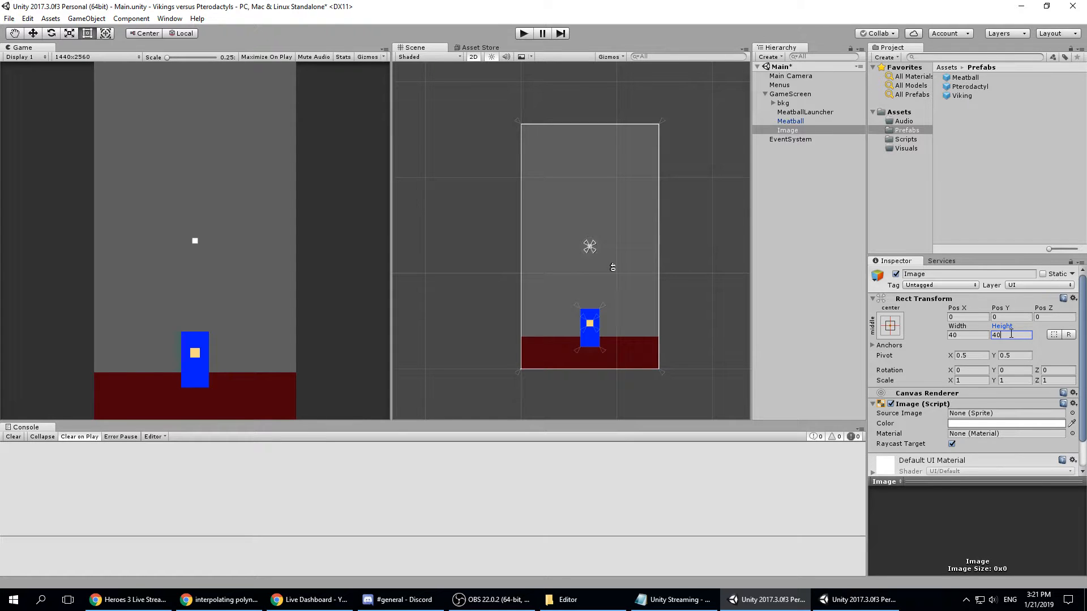
# - Set the Image's width and height to 50 and its colour to purple C327FFFF
pyautogui.click(969, 335)
pyautogui.write('50')
pyautogui.click(1017, 335)
pyautogui.write('50')
pyautogui.click(1008, 423)
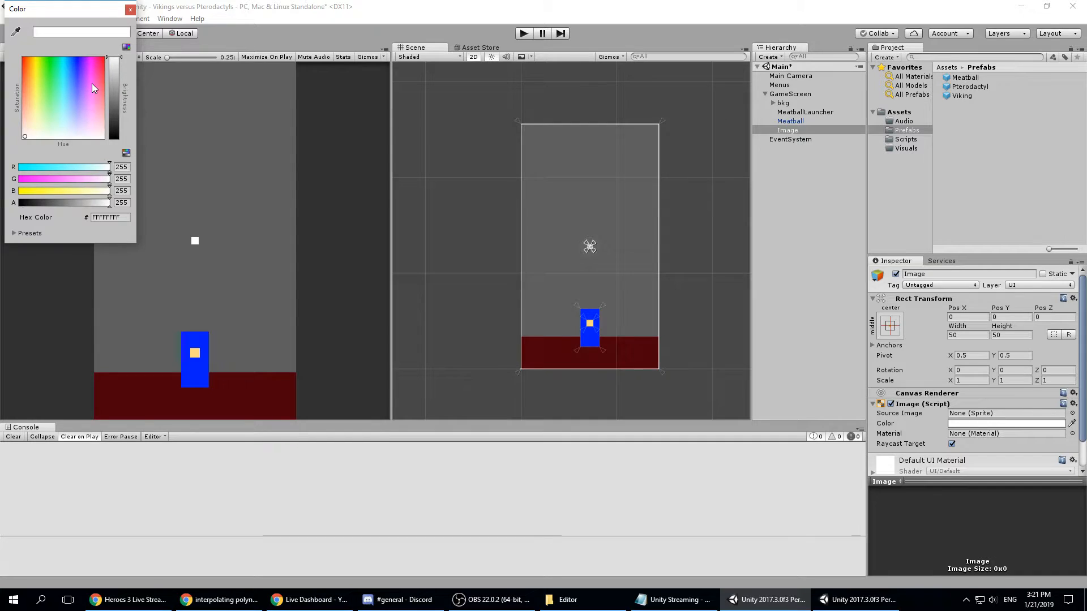
pyautogui.click(84, 71)
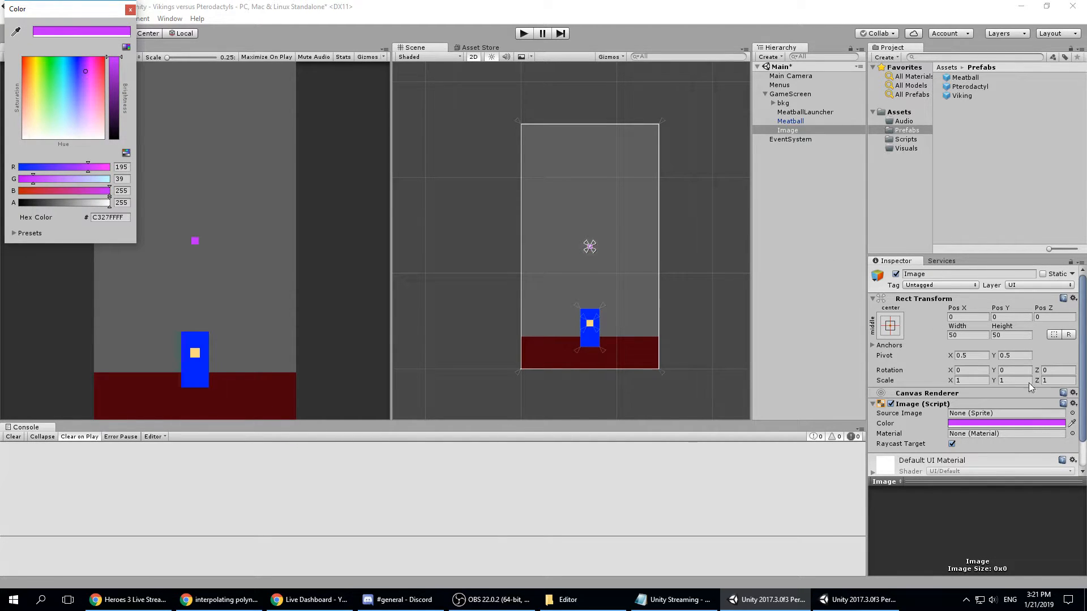
# - Add a Rigidbody 2D component to the purple Image under GameScreen
pyautogui.scroll(-2, 994, 390)
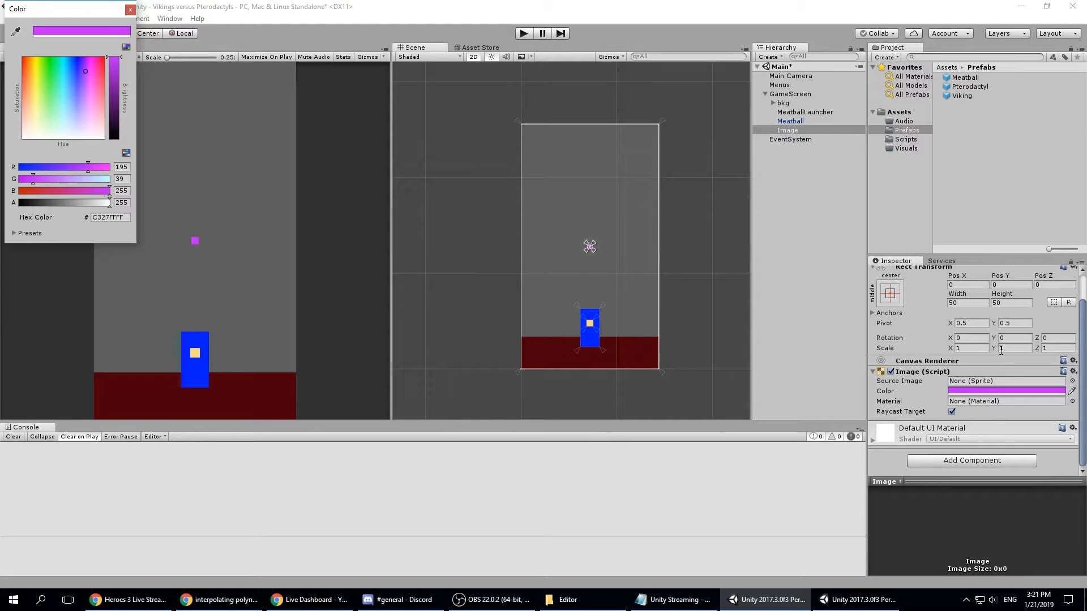
pyautogui.click(959, 461)
pyautogui.write('so')
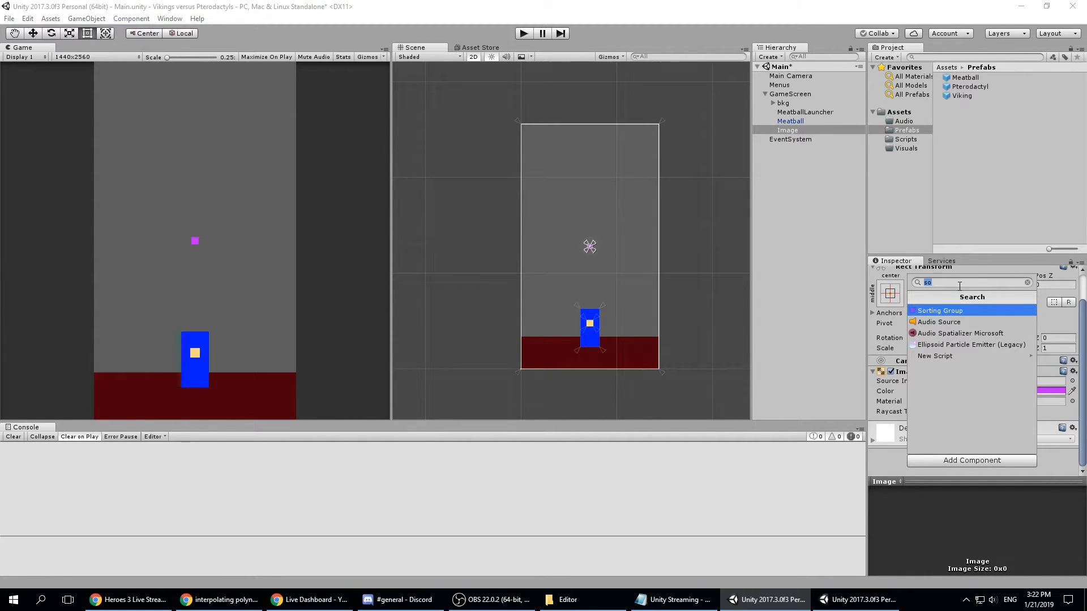
pyautogui.write('ri')
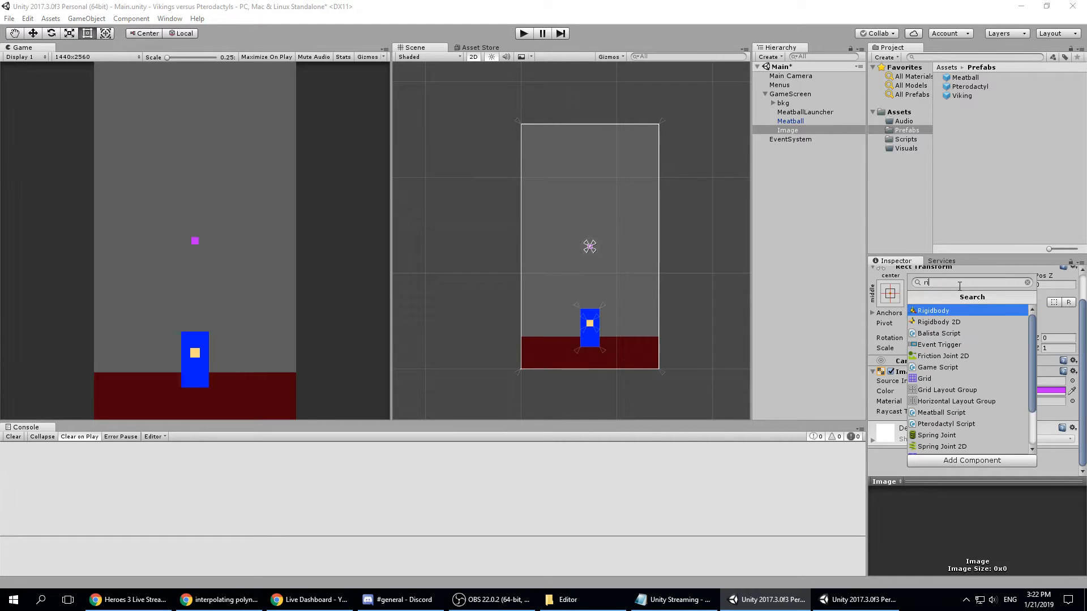
pyautogui.click(962, 321)
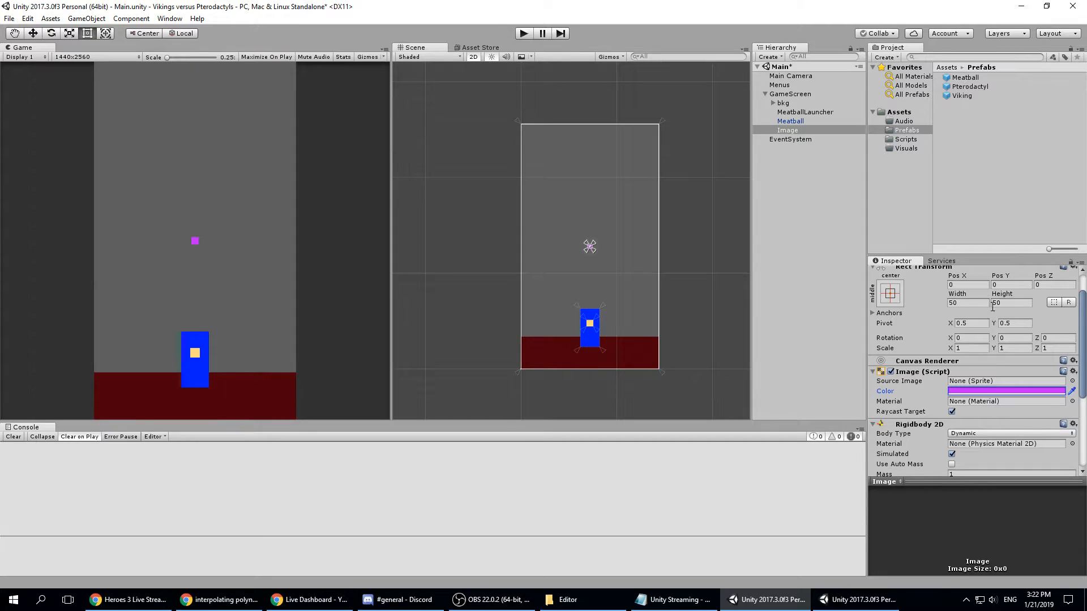
# - Add a Circle Collider 2D component to the purple Image under GameScreen
pyautogui.scroll(-5, 998, 372)
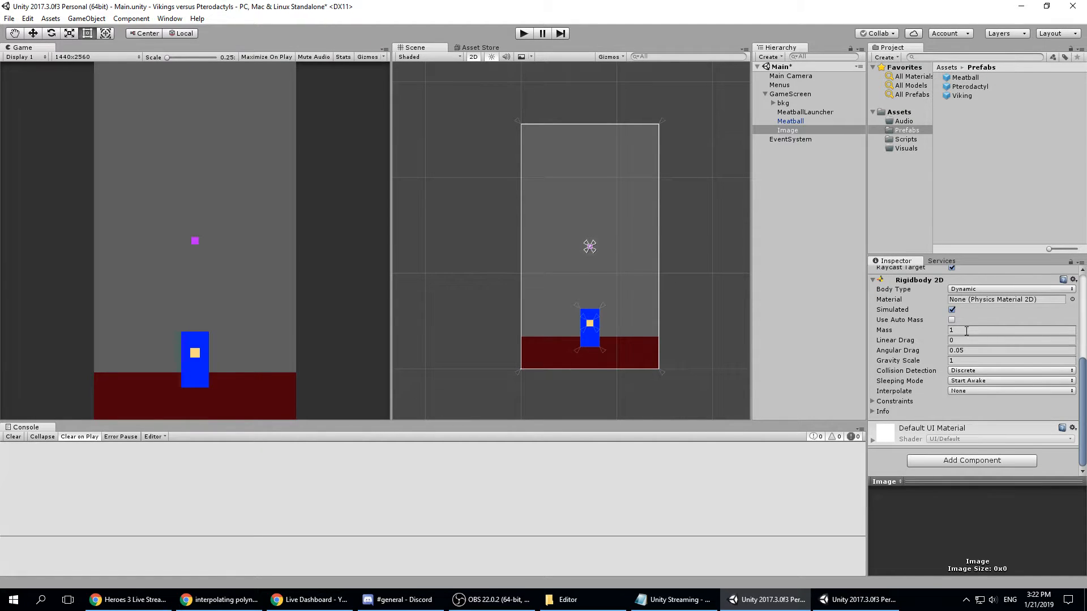
pyautogui.click(963, 459)
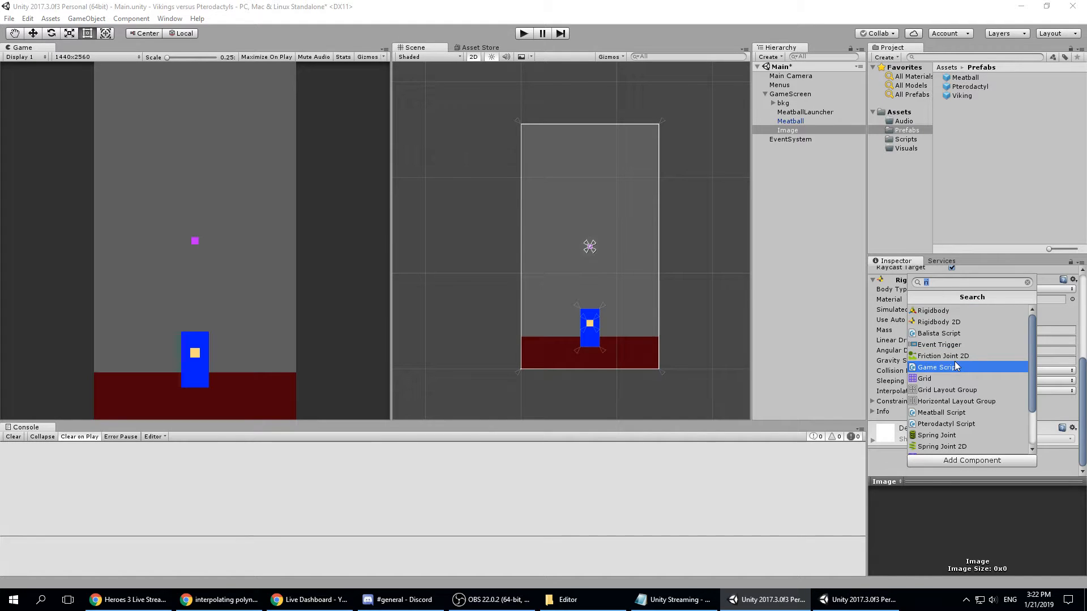
pyautogui.write('cri')
pyautogui.press('BackSpace')
pyautogui.press('BackSpace')
pyautogui.press('BackSpace')
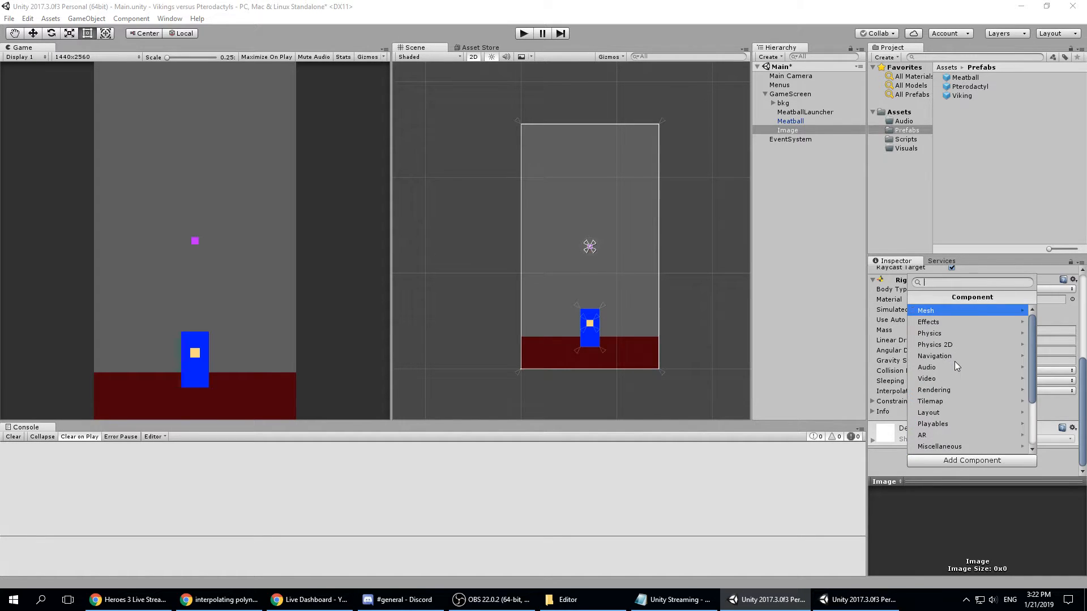
pyautogui.write('cir')
pyautogui.press('Return')
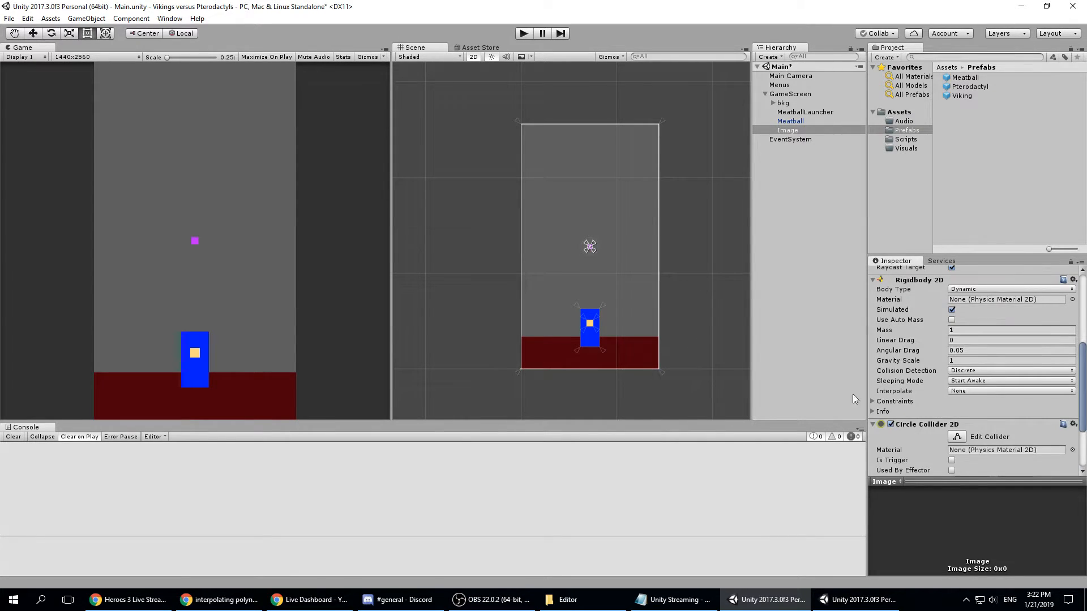
# - Set the Image's Circle Collider 2D radius to 25 and enable Is Trigger on it
pyautogui.scroll(5, 983, 392)
pyautogui.scroll(3, 984, 394)
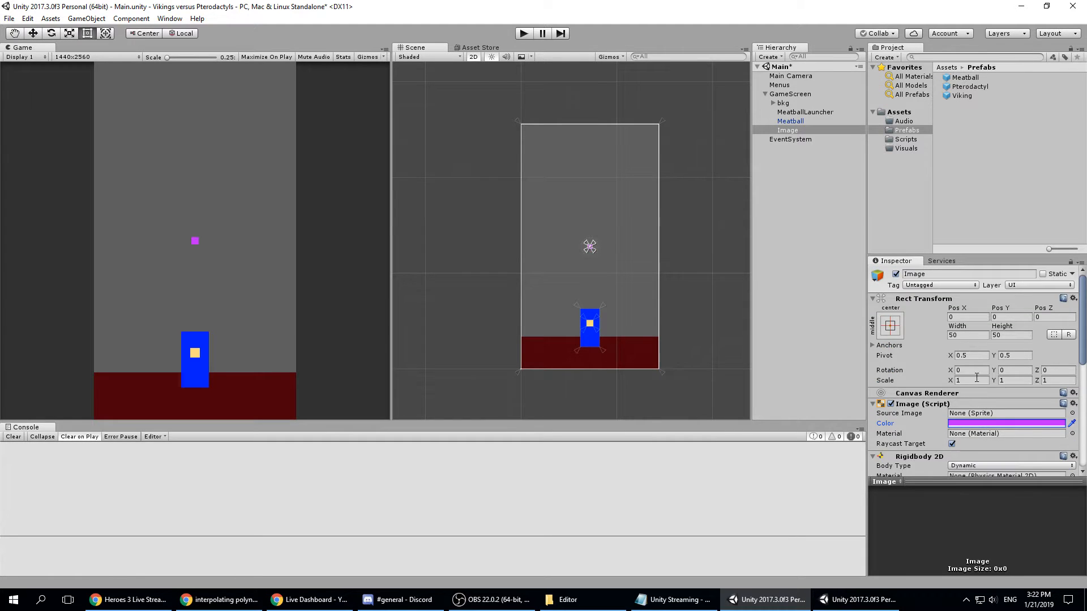
pyautogui.scroll(-8, 985, 408)
pyautogui.click(966, 431)
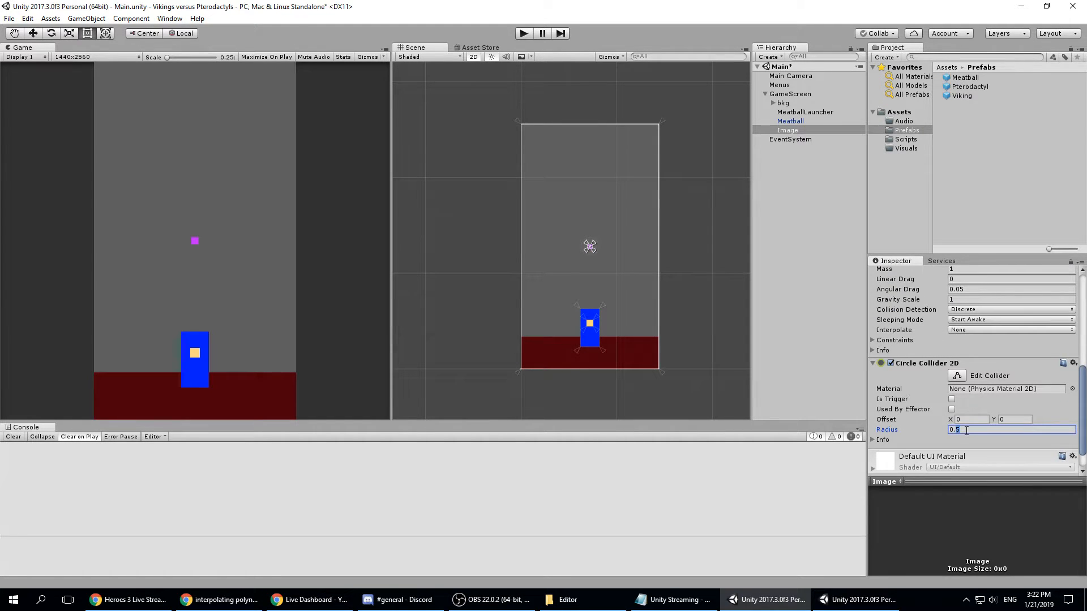
pyautogui.write('25')
pyautogui.scroll(20, 600, 243)
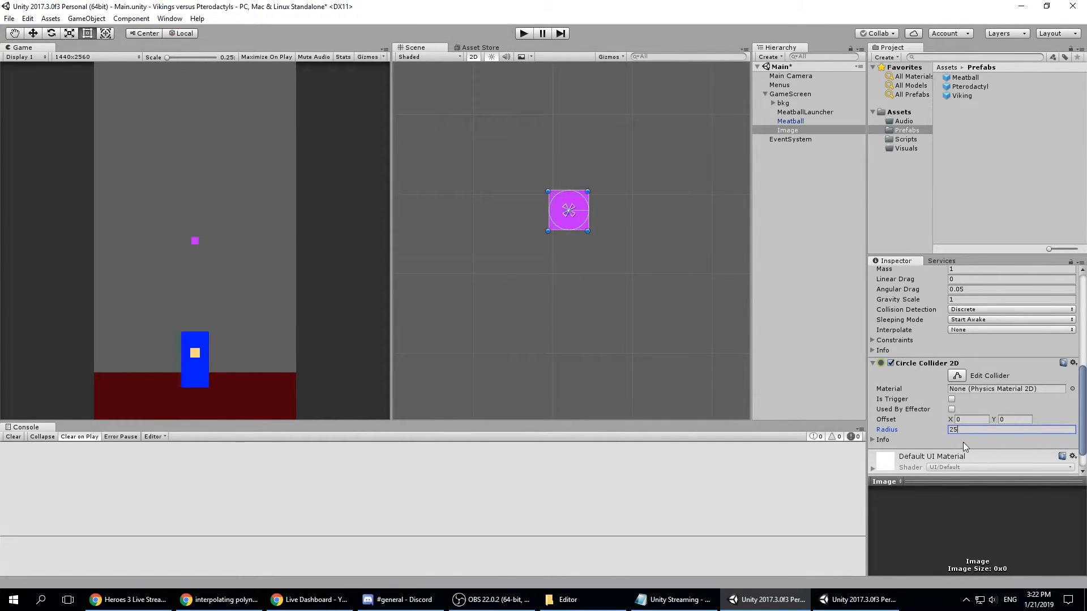
pyautogui.click(951, 399)
pyautogui.scroll(-2, 1031, 391)
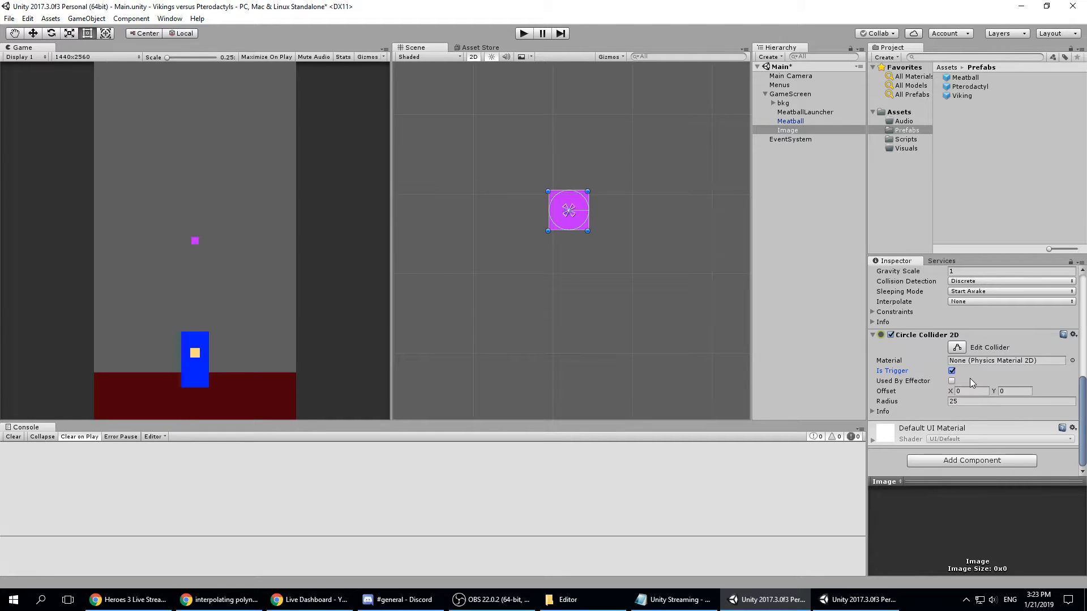
# - Switch to the Eggyoke project and examine the floor object's Box Collider 2D, Floor Script, Audio Source, tag and layer settings
pyautogui.click(855, 600)
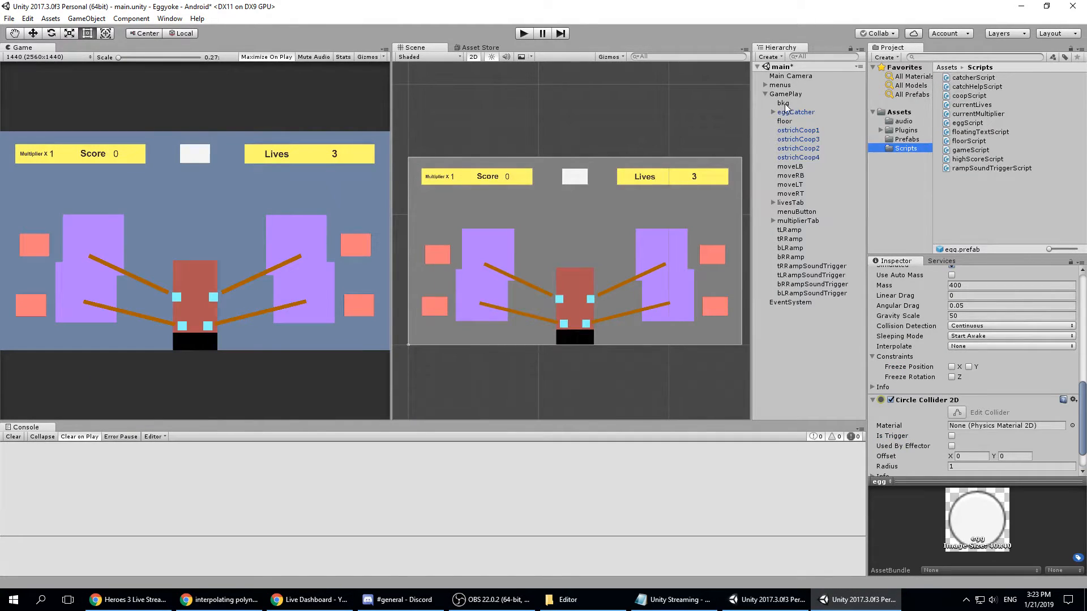
pyautogui.click(785, 123)
pyautogui.scroll(-2, 919, 379)
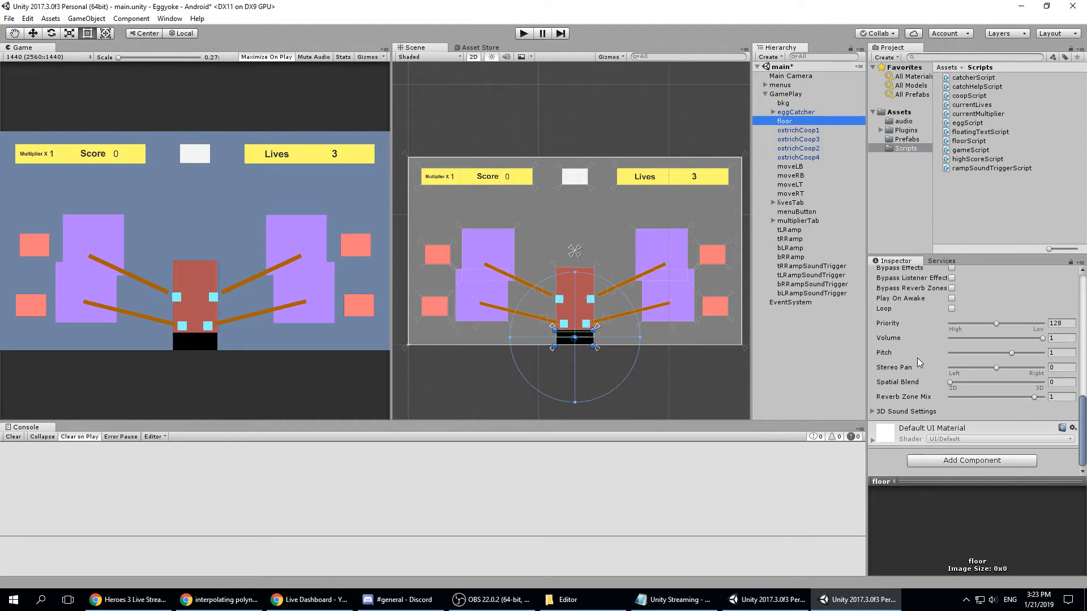
pyautogui.scroll(5, 923, 385)
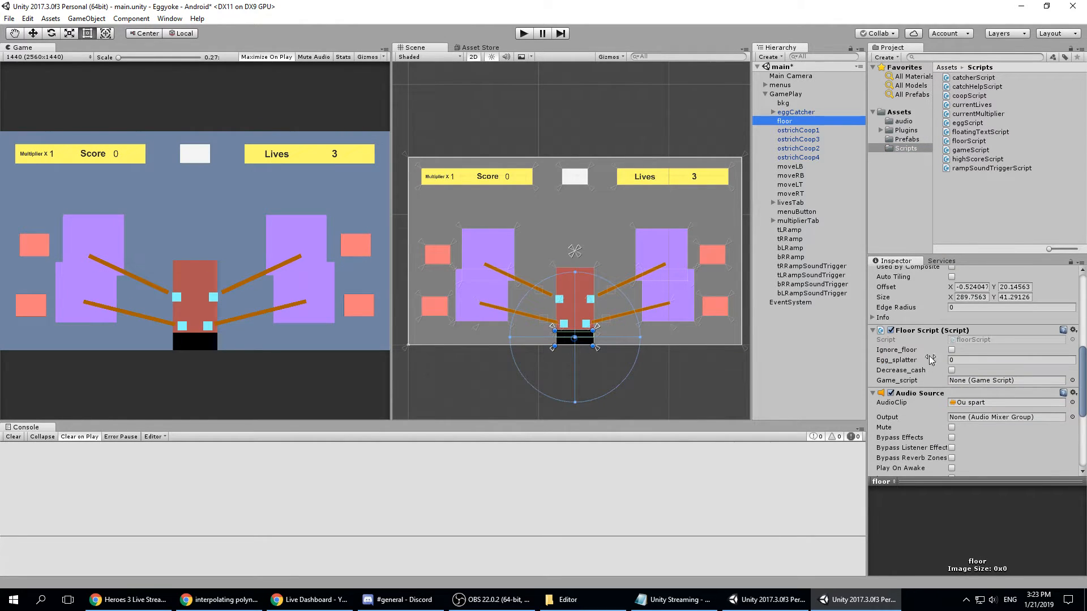
pyautogui.scroll(4, 934, 362)
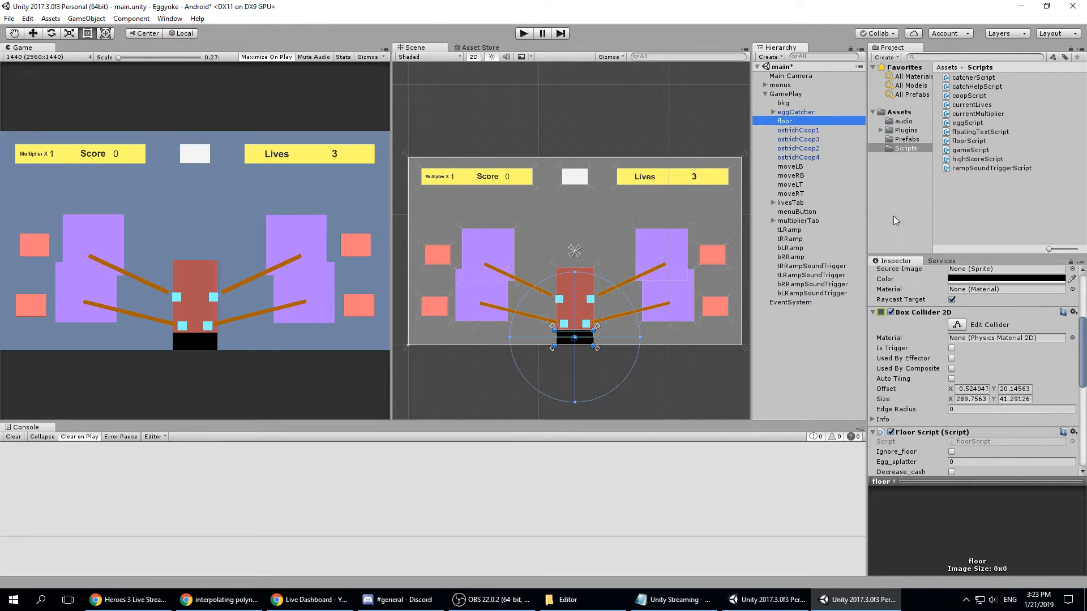
pyautogui.scroll(3, 933, 356)
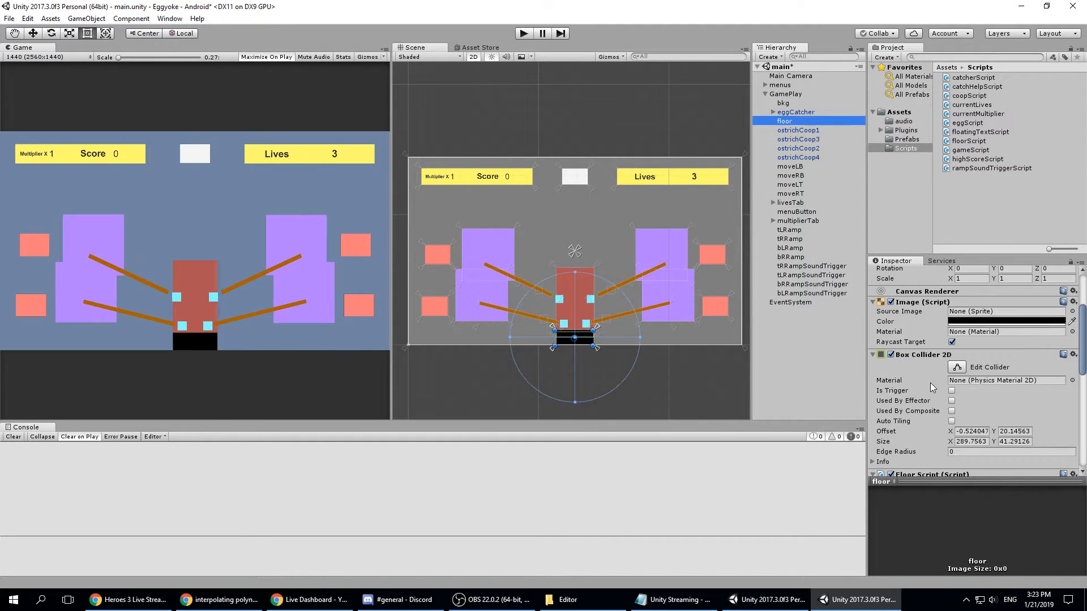
pyautogui.scroll(-3, 931, 388)
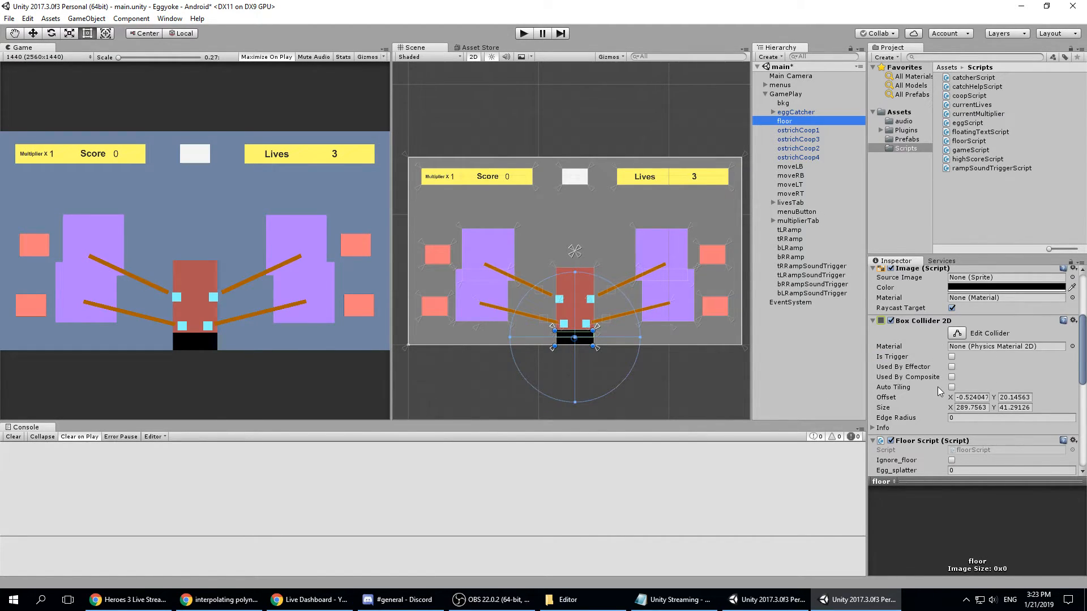
pyautogui.scroll(-3, 940, 391)
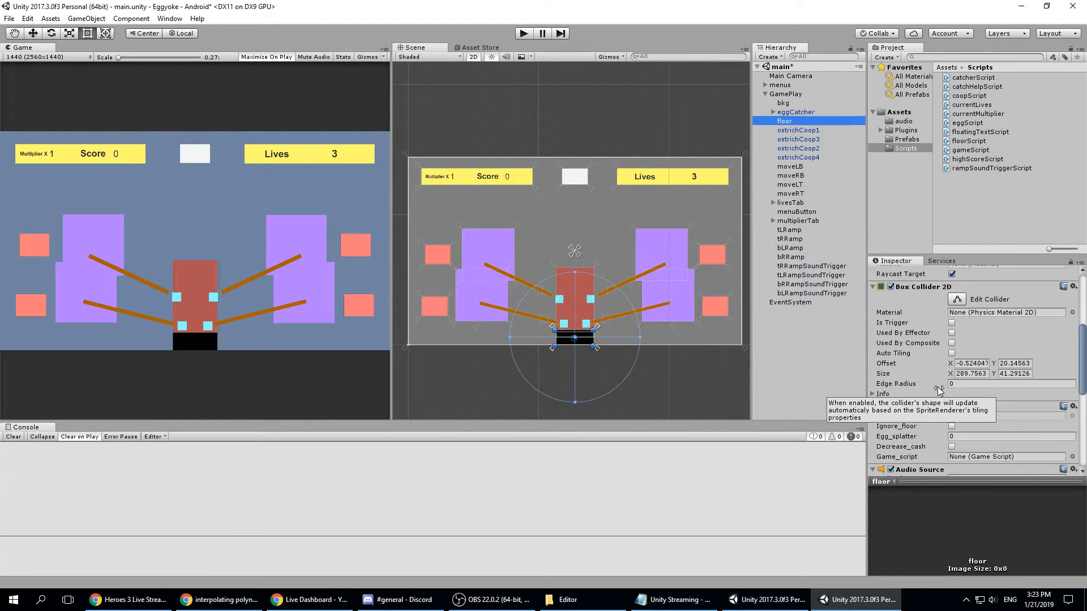
pyautogui.scroll(-9, 933, 374)
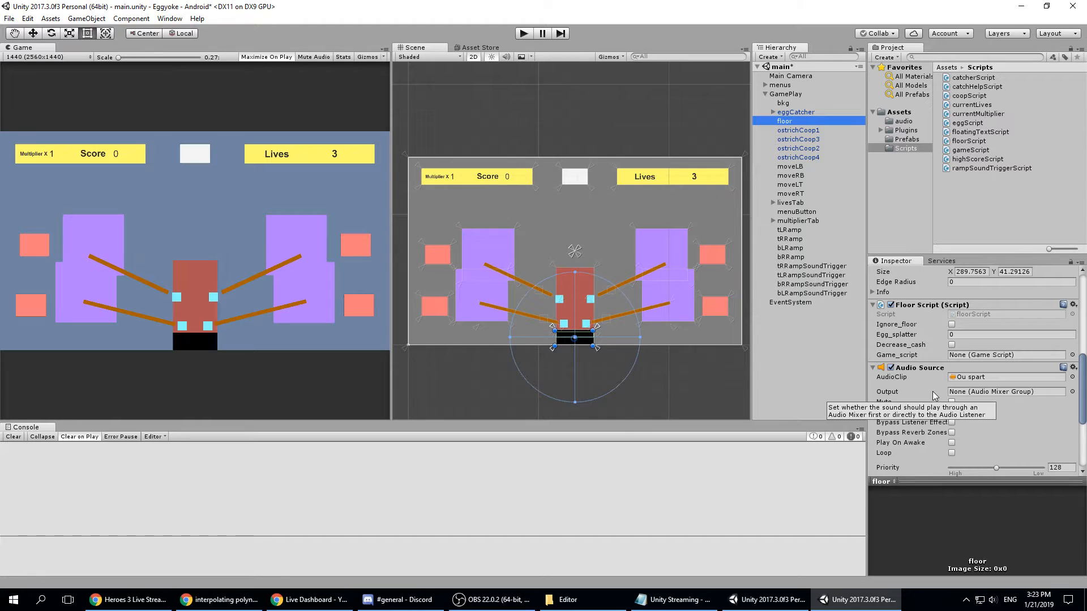
pyautogui.scroll(18, 931, 392)
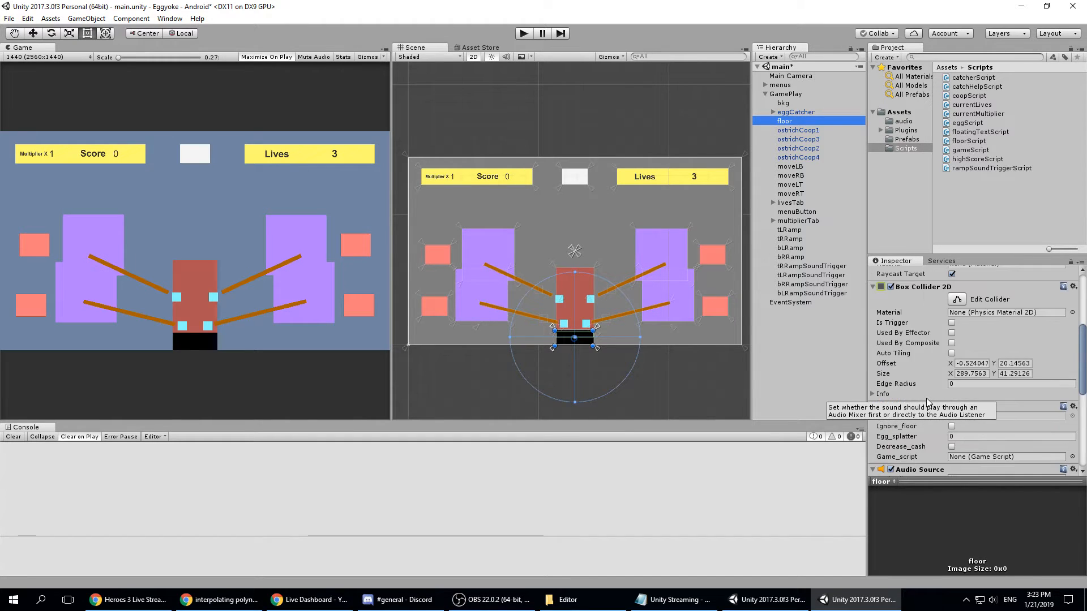
pyautogui.scroll(6, 928, 360)
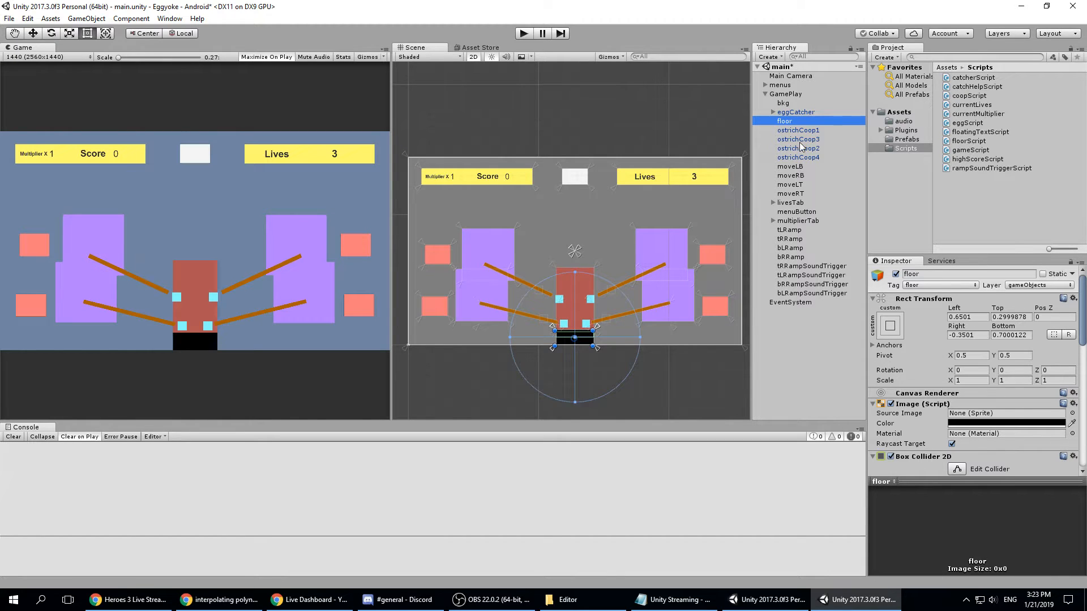
# - Examine the egg prefab's Rigidbody 2D and Circle Collider 2D settings in the Eggyoke project
pyautogui.click(906, 139)
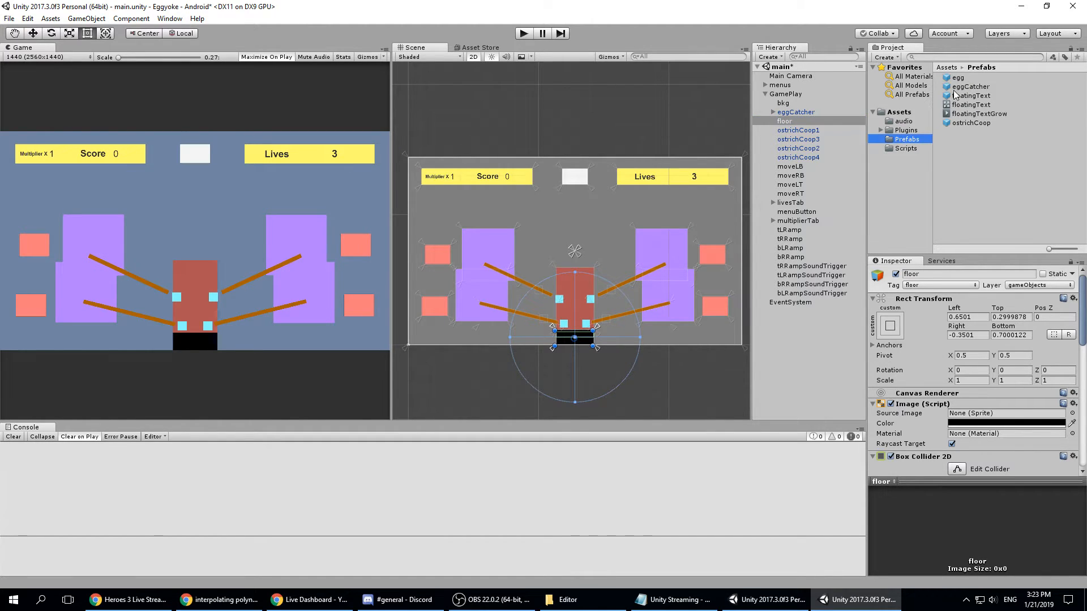
pyautogui.click(956, 78)
pyautogui.scroll(-20, 940, 364)
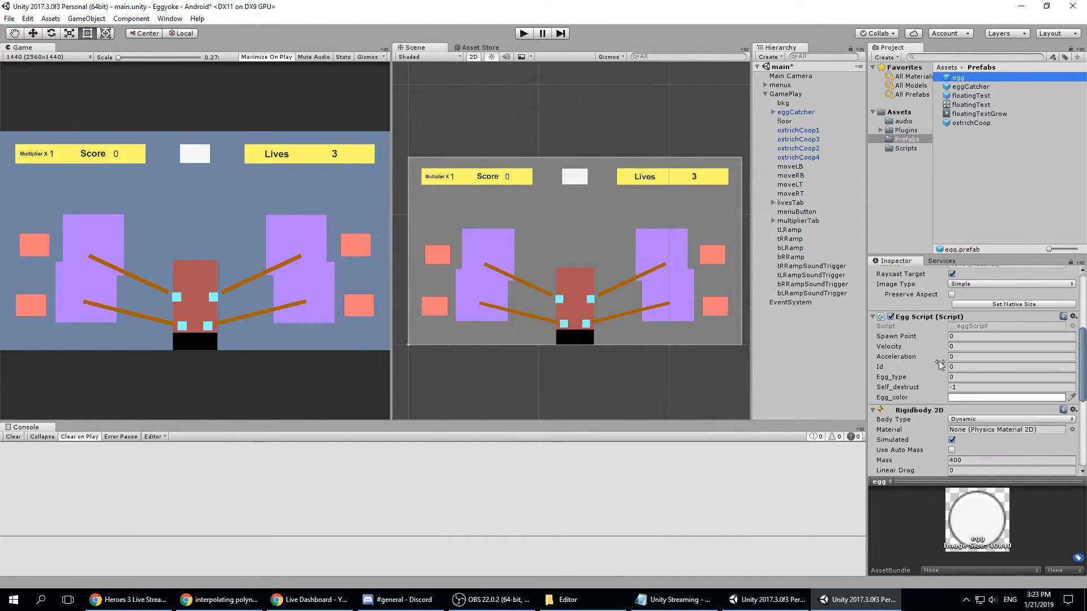
pyautogui.scroll(-15, 939, 364)
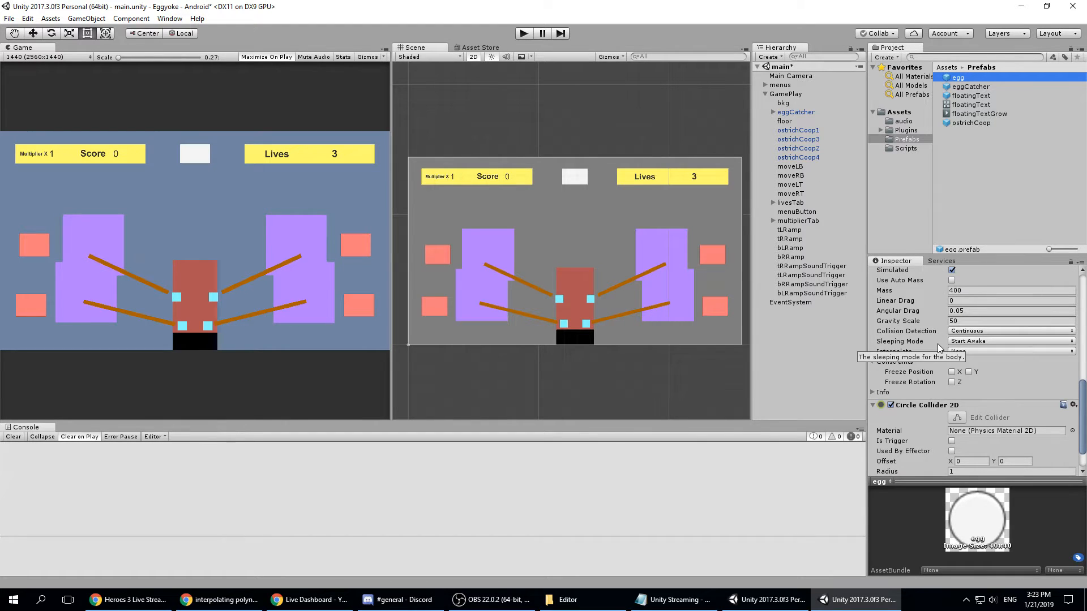
pyautogui.scroll(-3, 937, 347)
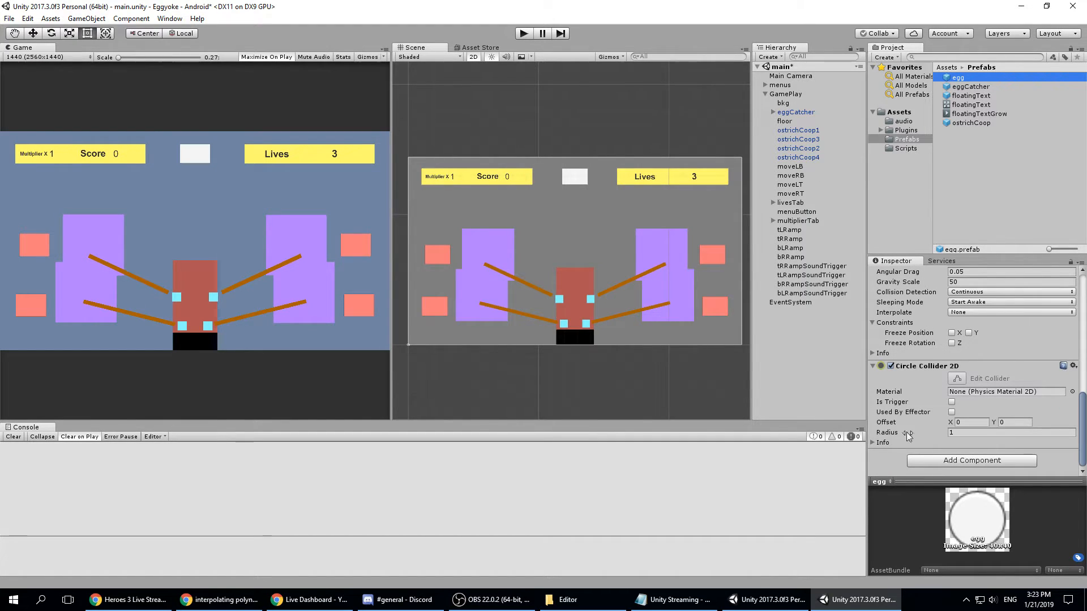
# - Switch back to the Vikings versus Pterodactyls project and disable Is Trigger on the Image's Circle Collider 2D
pyautogui.click(773, 599)
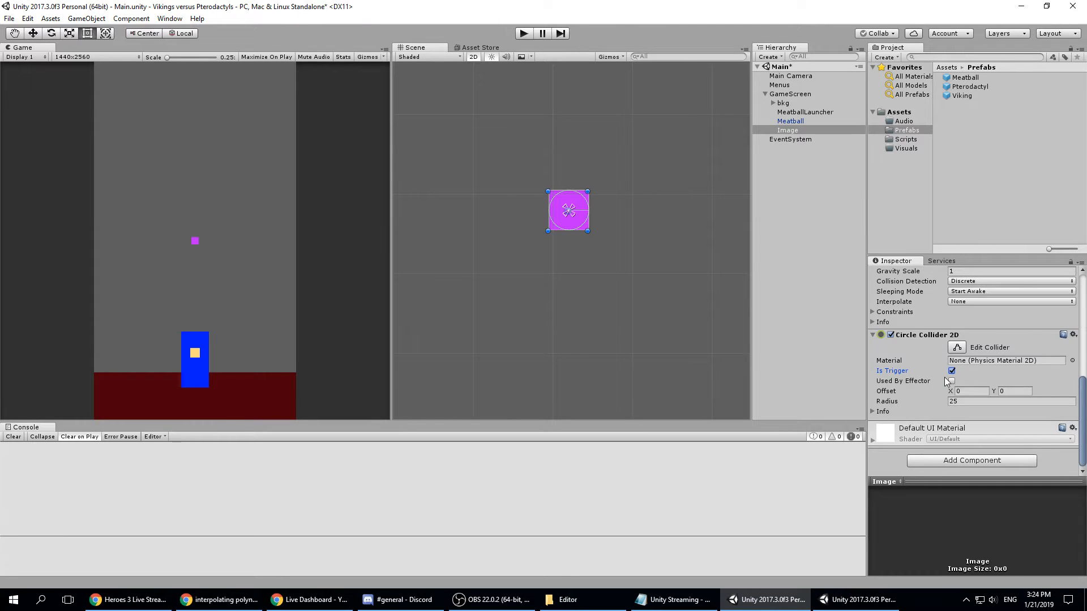
pyautogui.scroll(6, 946, 381)
pyautogui.scroll(-5, 934, 402)
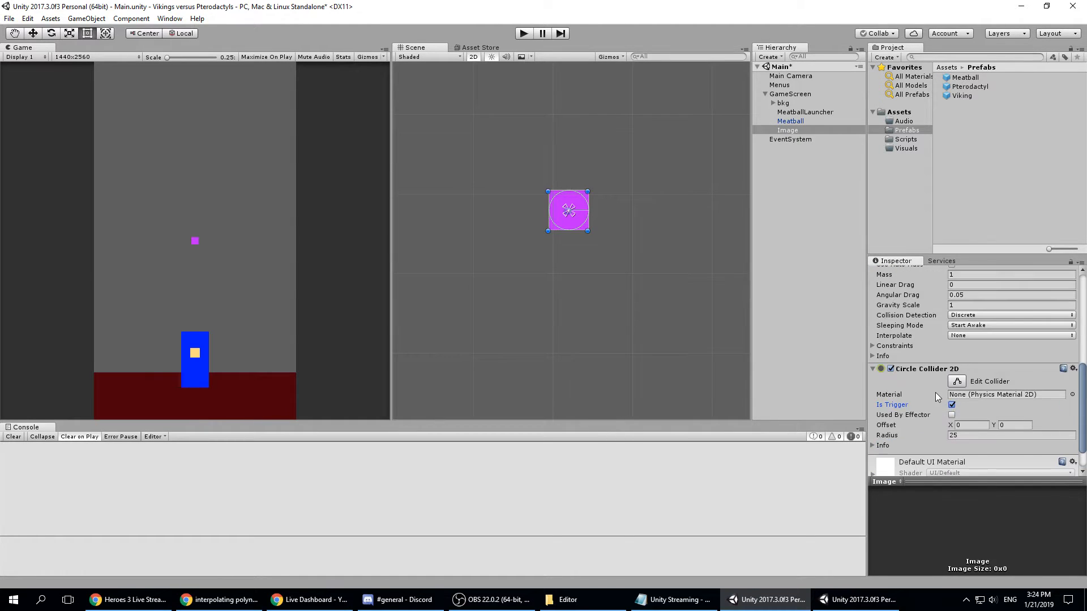
pyautogui.scroll(-3, 937, 398)
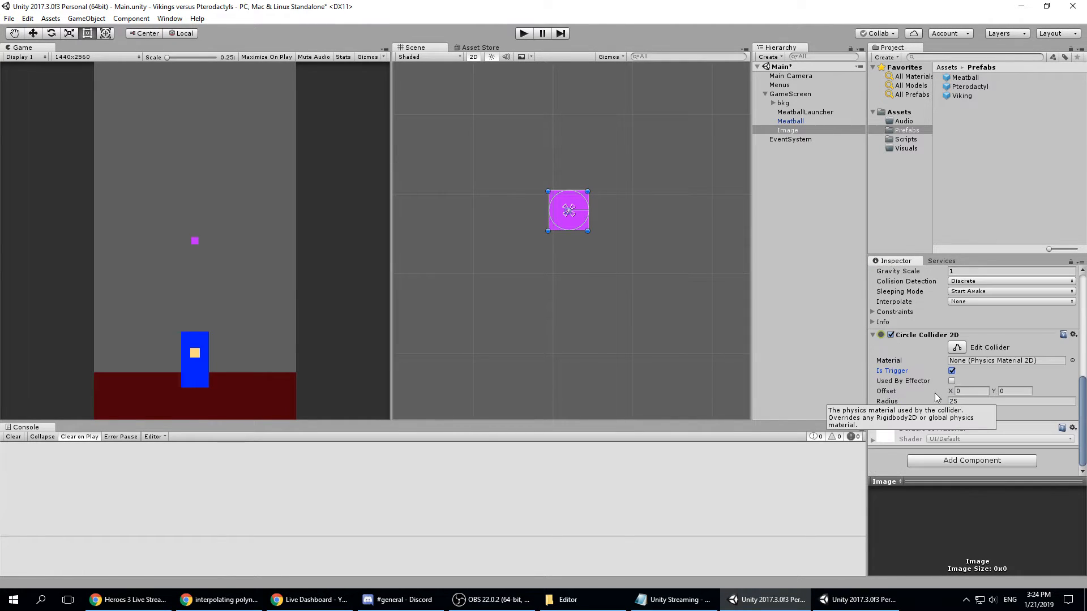
pyautogui.click(952, 371)
# - Rename the purple Image object under GameScreen to PteroEgg
pyautogui.scroll(8, 936, 377)
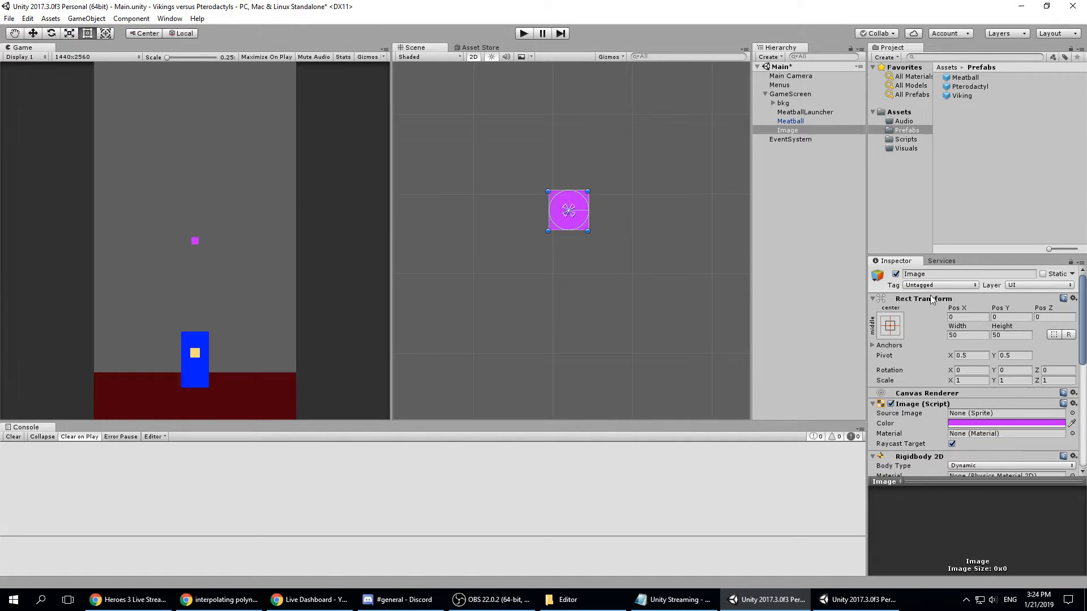
pyautogui.click(933, 274)
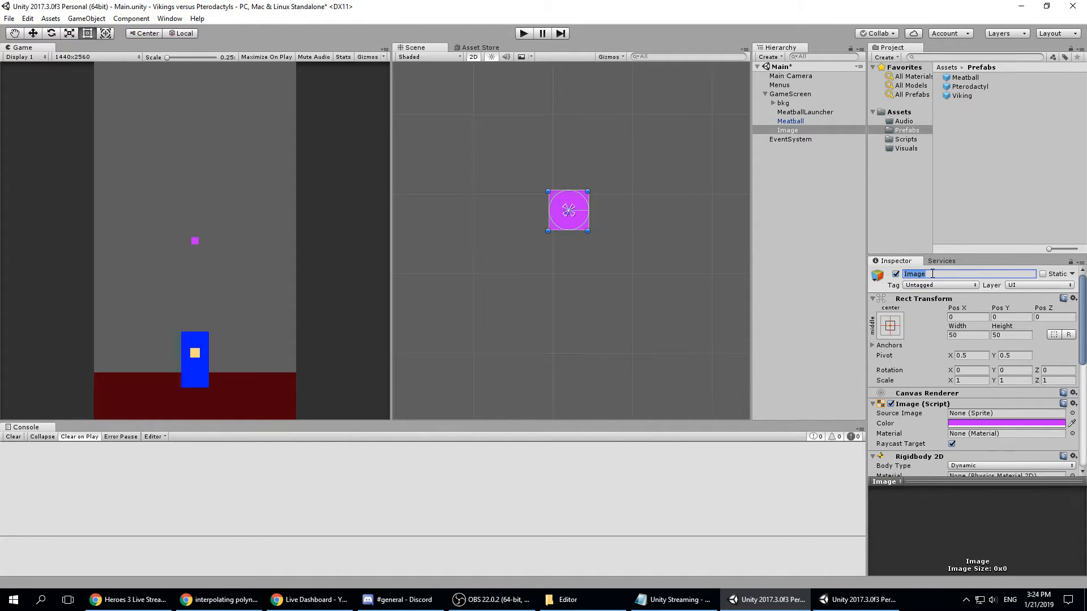
pyautogui.write('PteroEgg')
pyautogui.press('Return')
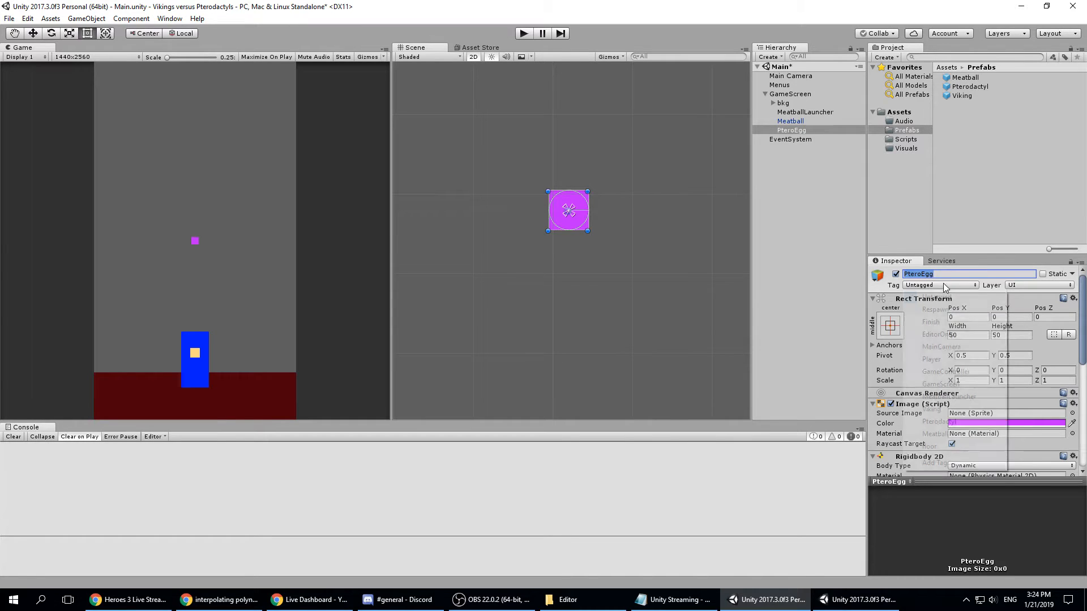
# - Create a new tag named PterodactylEgg in the project's tag list
pyautogui.click(943, 285)
pyautogui.click(931, 461)
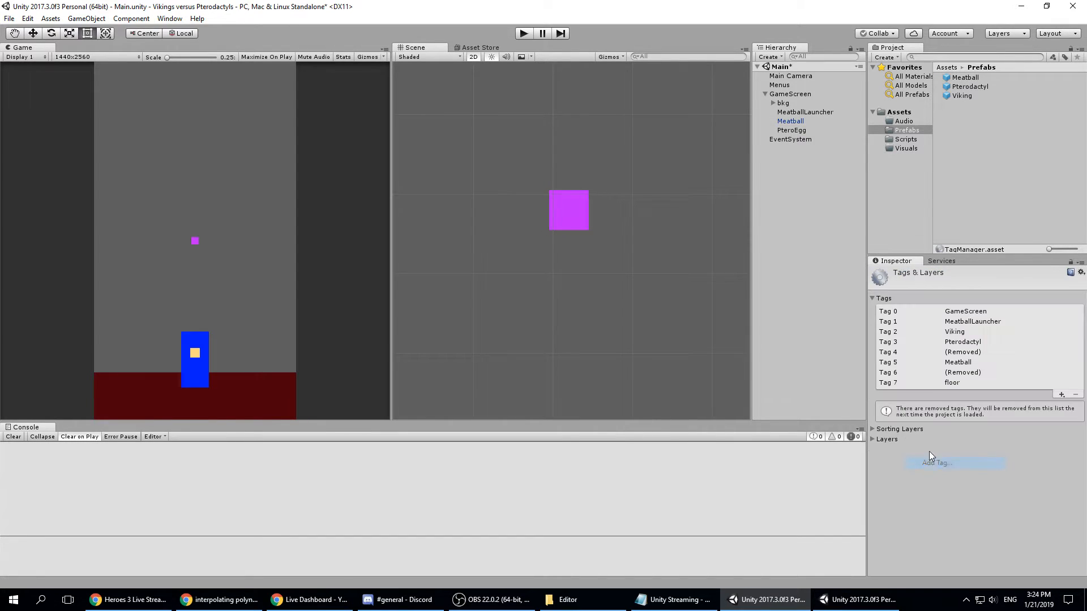
pyautogui.click(1061, 394)
pyautogui.write('P')
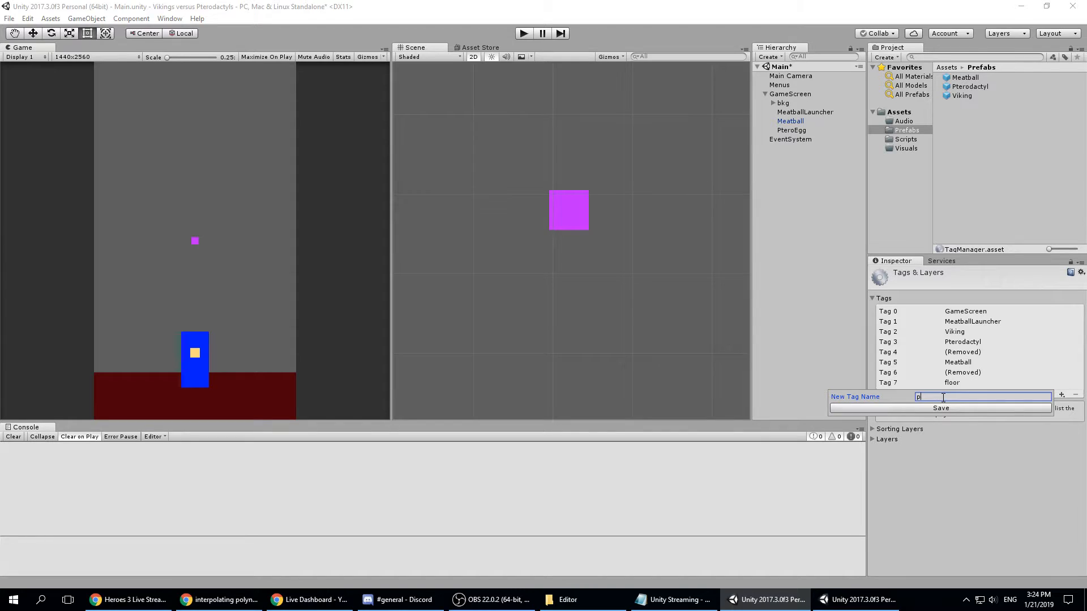
pyautogui.write('terodactylEgg')
pyautogui.press('Return')
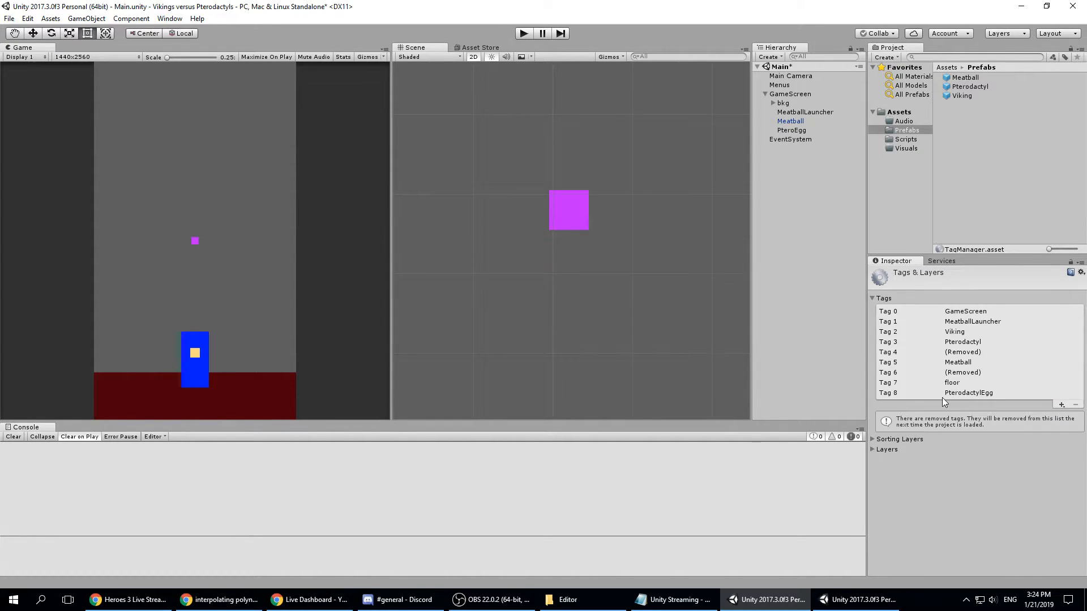
# - Assign the PterodactylEgg tag and the meatballs layer to the PteroEgg object
pyautogui.click(792, 130)
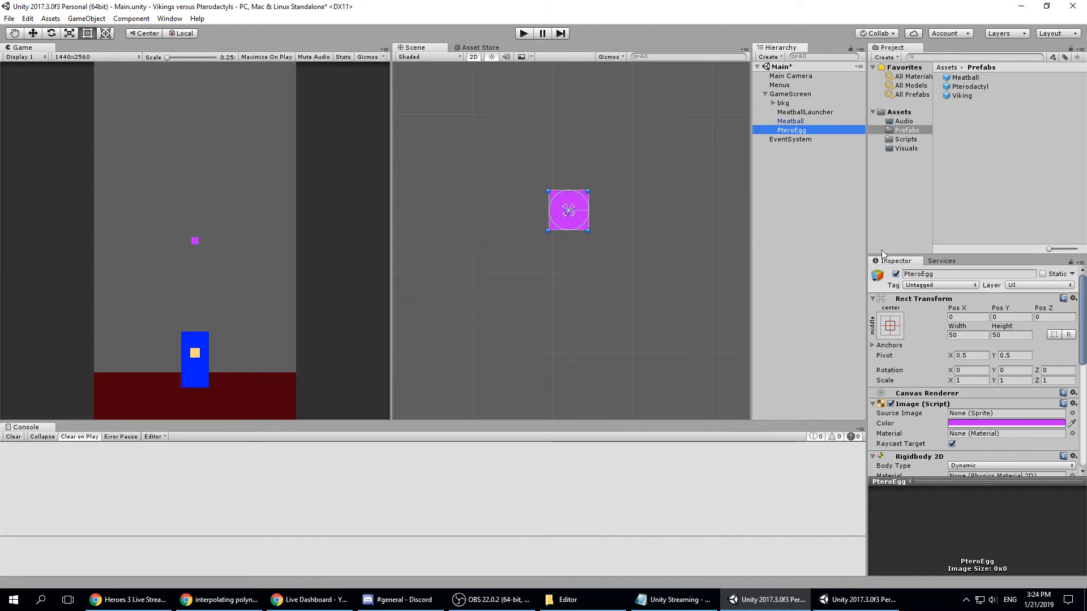
pyautogui.click(939, 285)
pyautogui.click(949, 460)
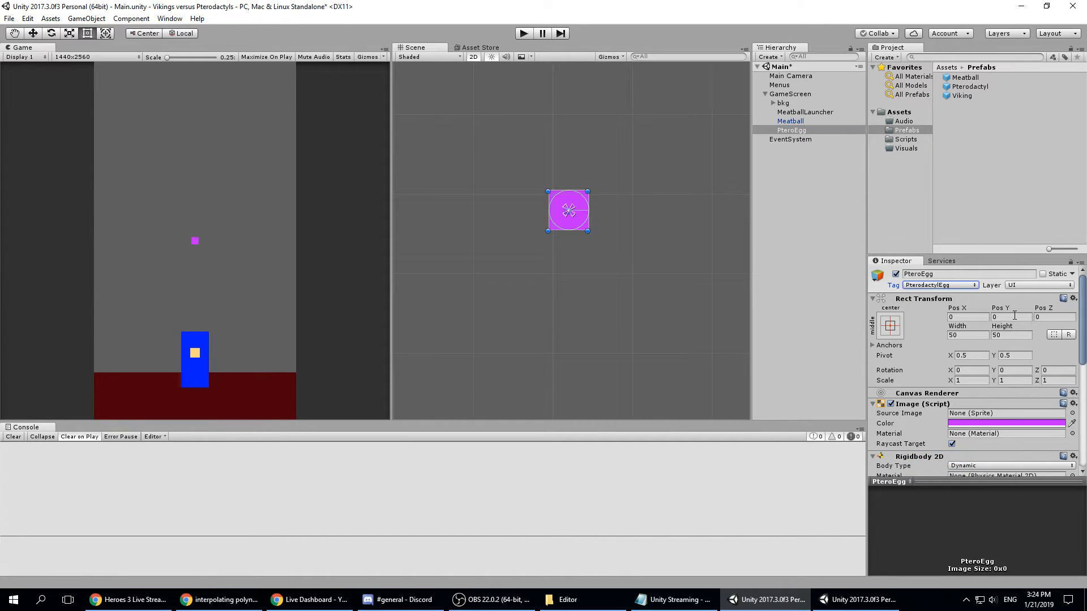
pyautogui.click(1035, 285)
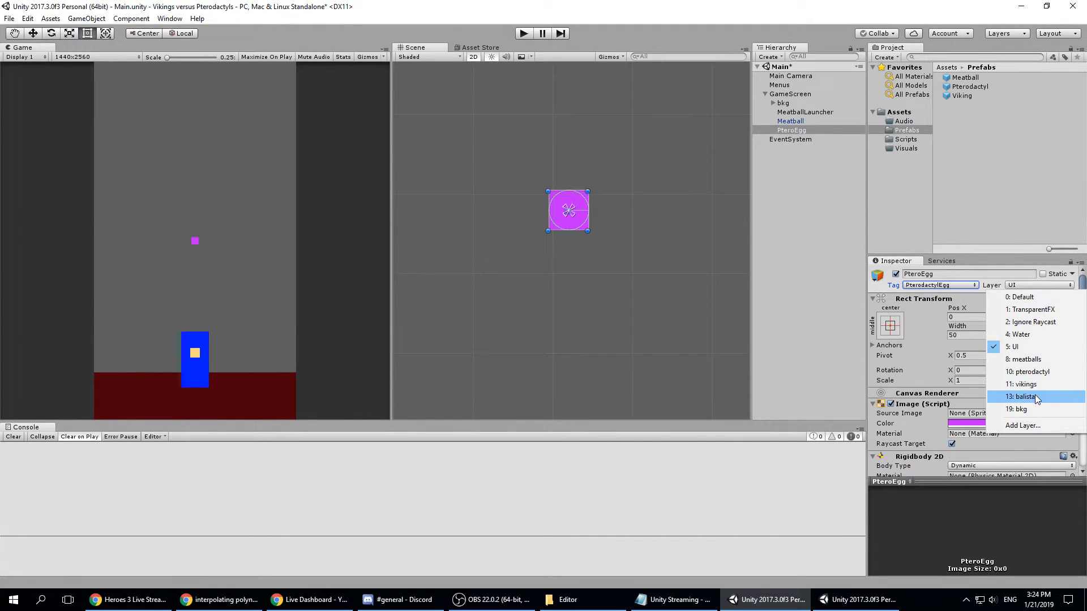
pyautogui.click(1050, 359)
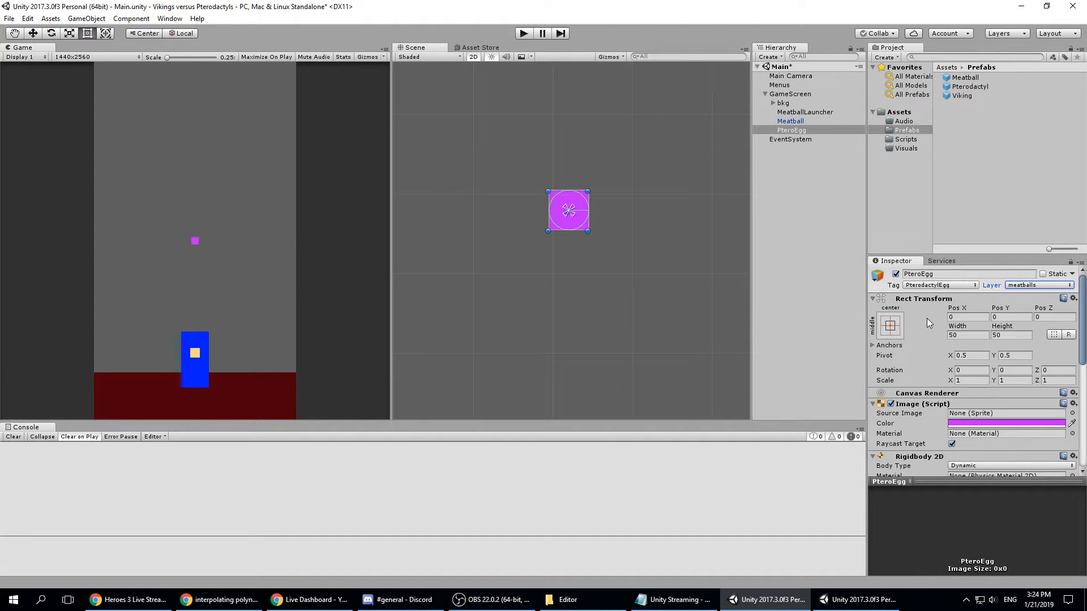
# - Examine the collider and rigidbody settings of the bottom object under bkg and of PteroEgg
pyautogui.scroll(-10, 920, 335)
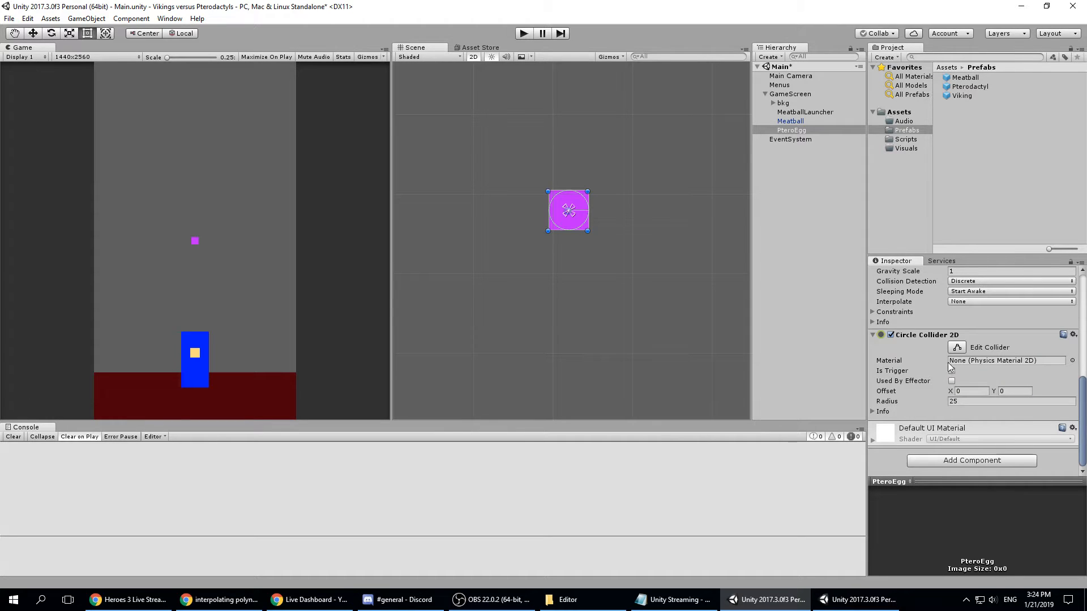
pyautogui.click(780, 103)
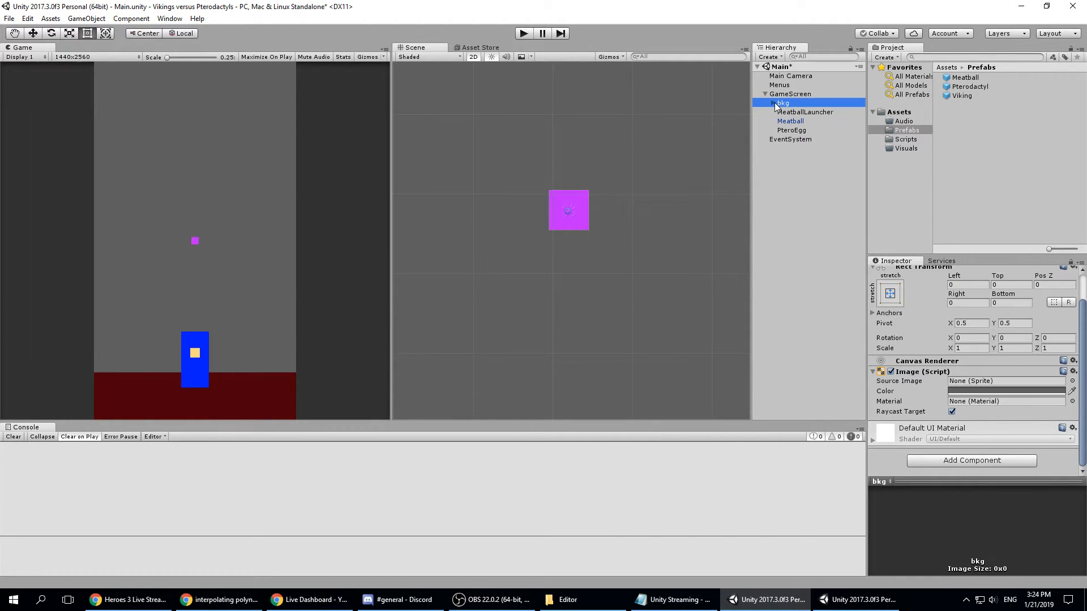
pyautogui.click(773, 103)
pyautogui.click(796, 112)
pyautogui.scroll(-3, 921, 334)
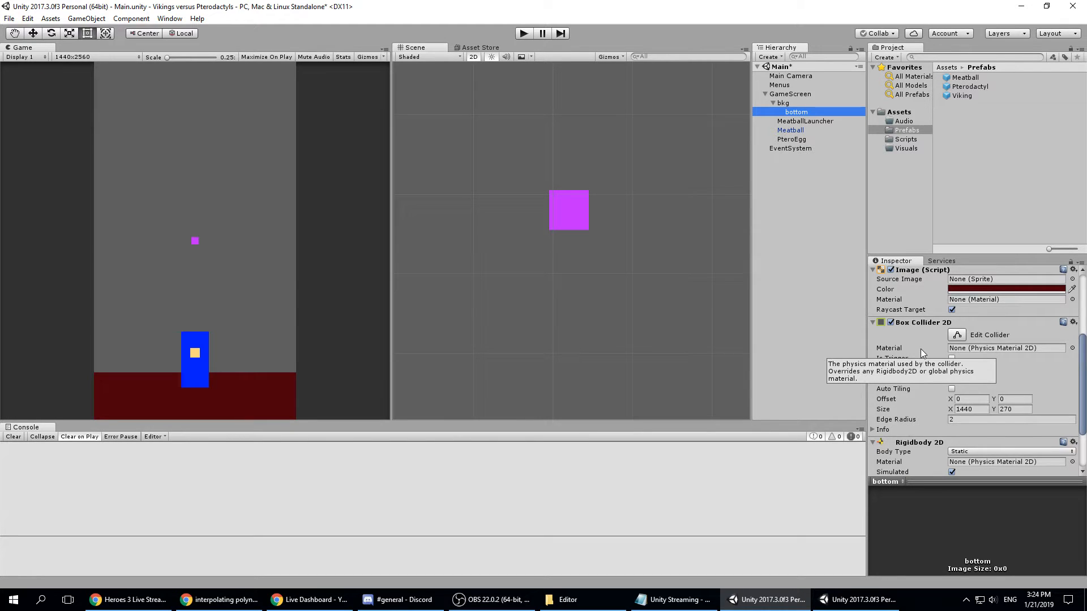
pyautogui.scroll(-2, 920, 349)
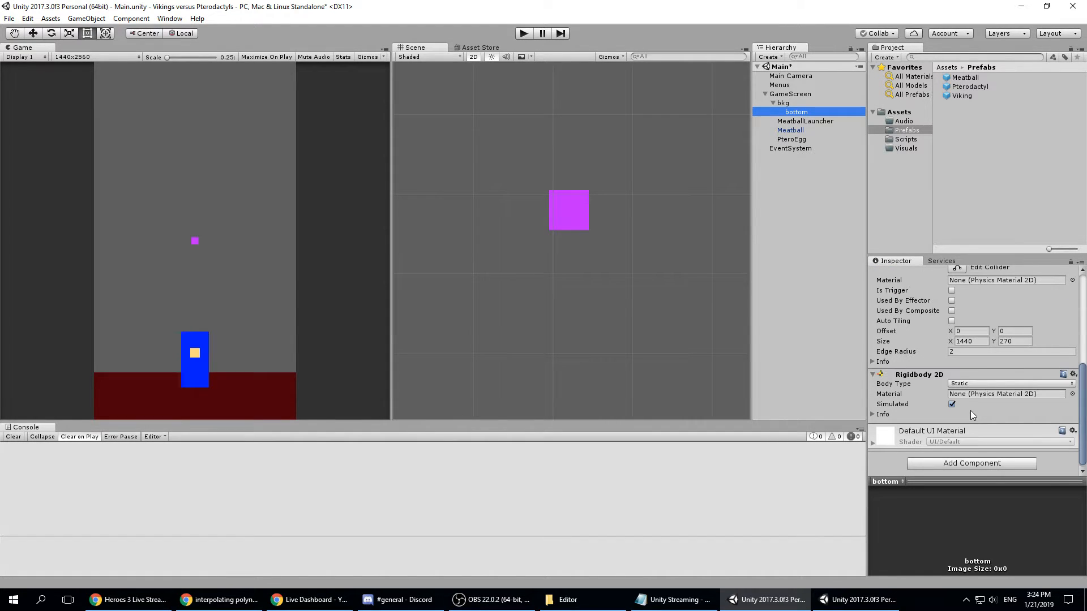
pyautogui.scroll(3, 930, 408)
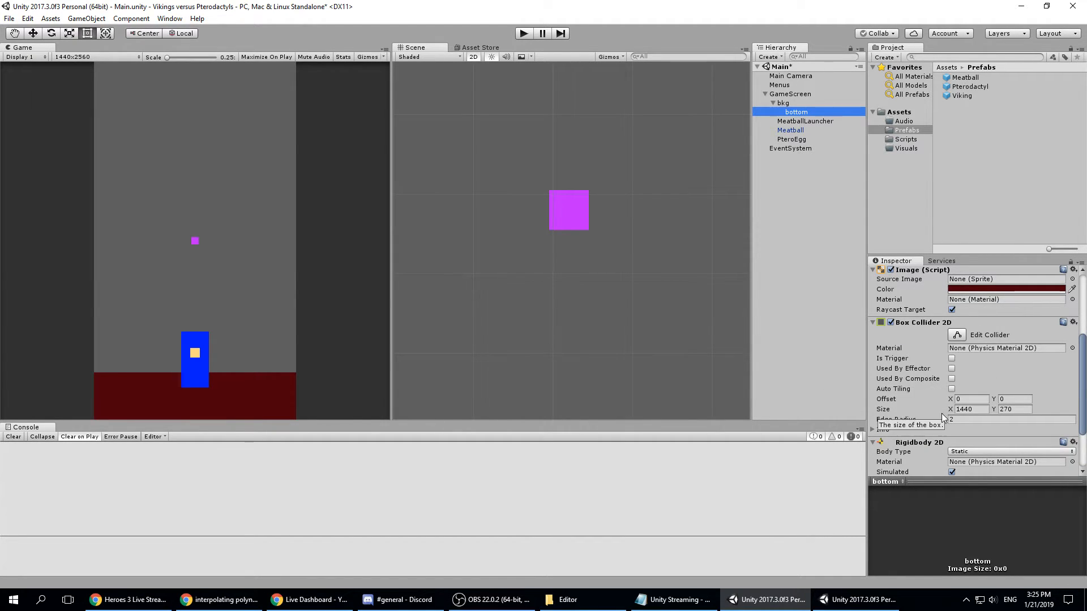
pyautogui.scroll(5, 940, 378)
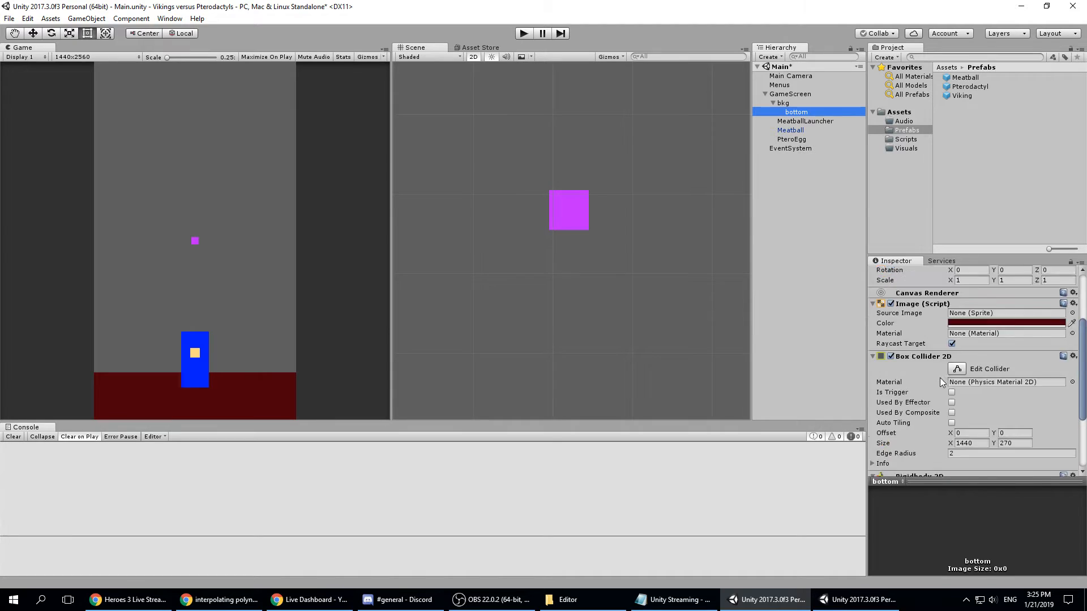
pyautogui.click(787, 130)
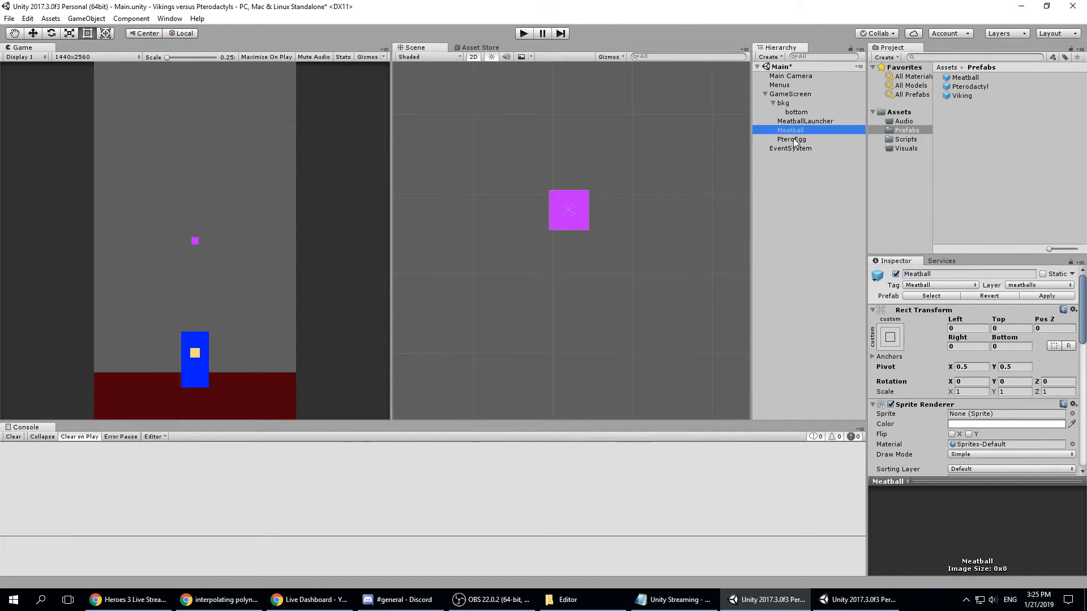
pyautogui.click(792, 139)
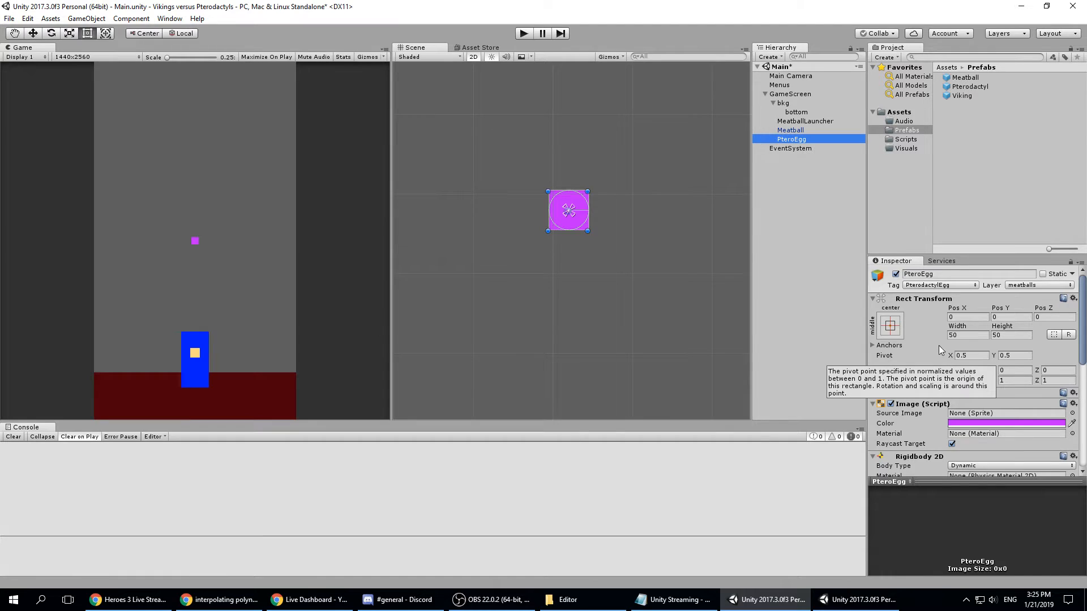
pyautogui.scroll(-4, 926, 354)
pyautogui.scroll(-3, 926, 352)
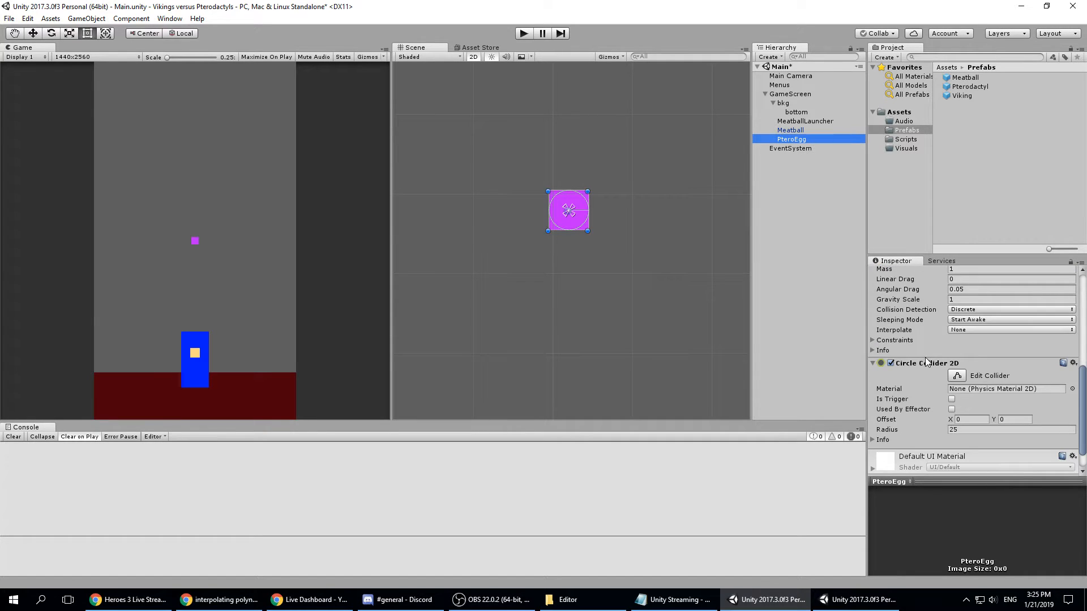
pyautogui.scroll(7, 930, 369)
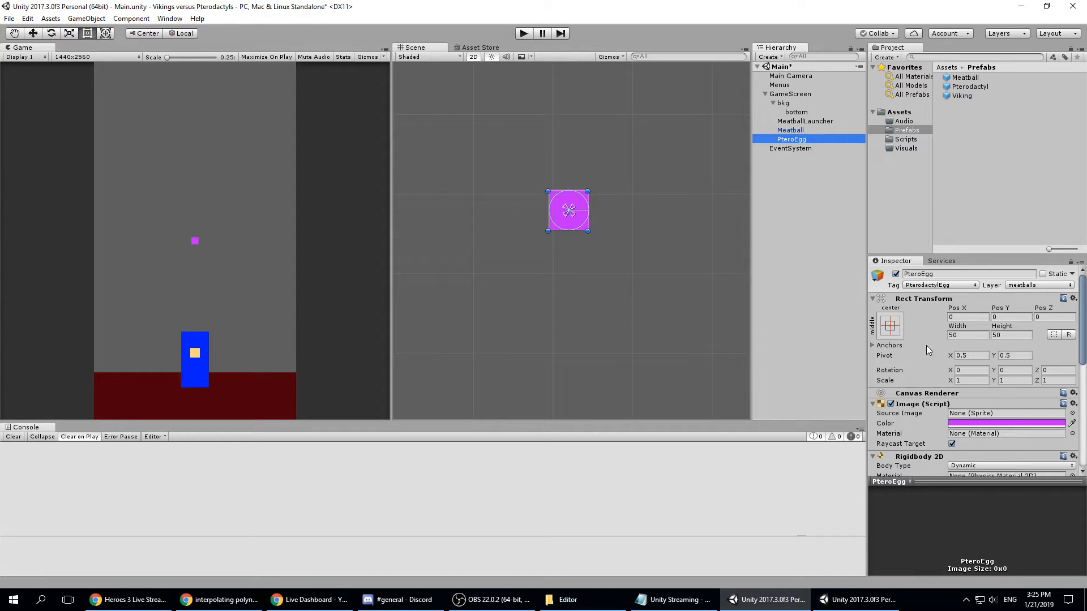
# - Create a C# script named eggScript in the Scripts folder and attach it to the PteroEgg object
pyautogui.click(906, 140)
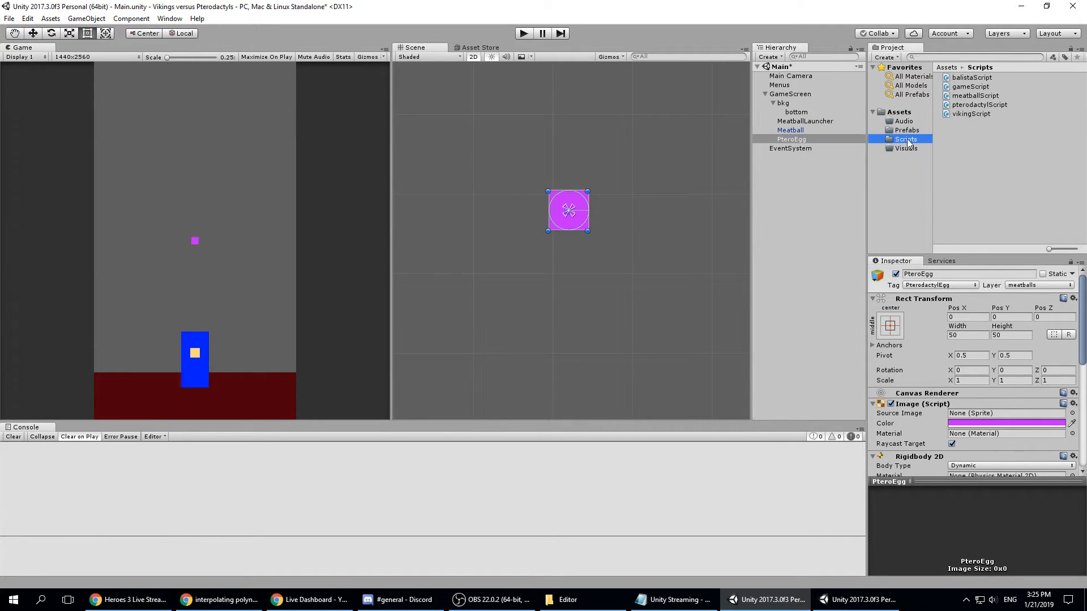
pyautogui.rightClick(970, 142)
pyautogui.moveTo(998, 153)
pyautogui.click(856, 166)
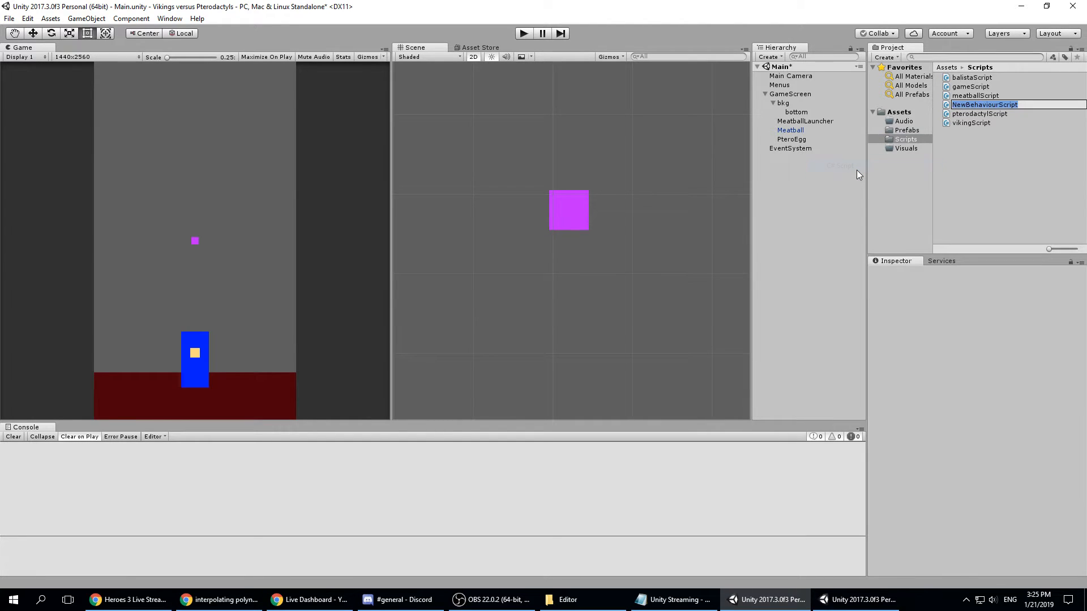
pyautogui.write('Pte')
pyautogui.press('BackSpace')
pyautogui.press('BackSpace')
pyautogui.press('BackSpace')
pyautogui.write('eggScript')
pyautogui.press('Return')
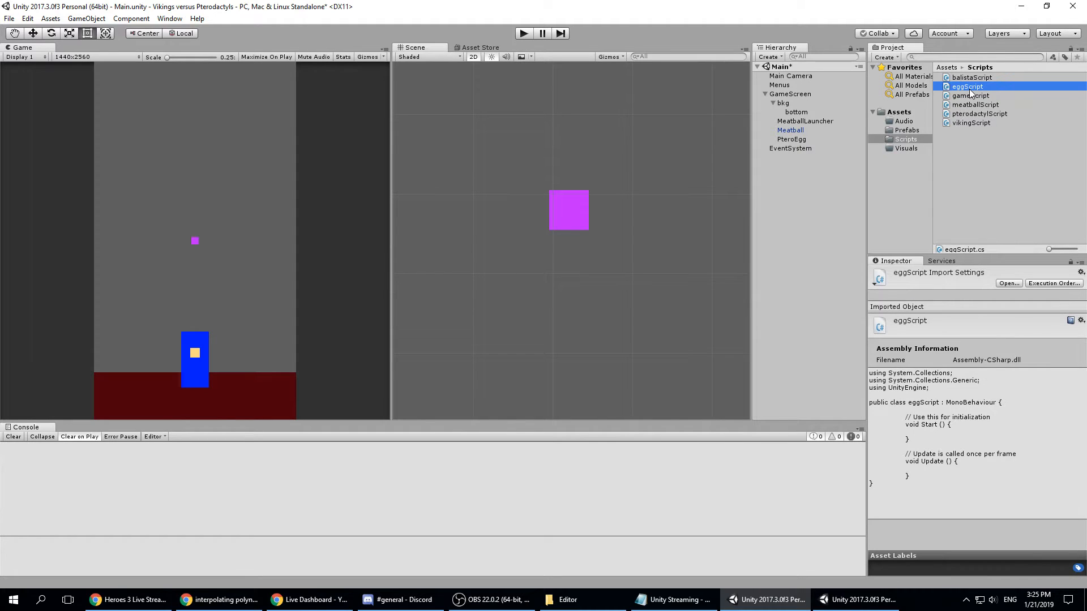
pyautogui.moveTo(969, 89); pyautogui.dragTo(797, 141)
pyautogui.scroll(-3, 981, 443)
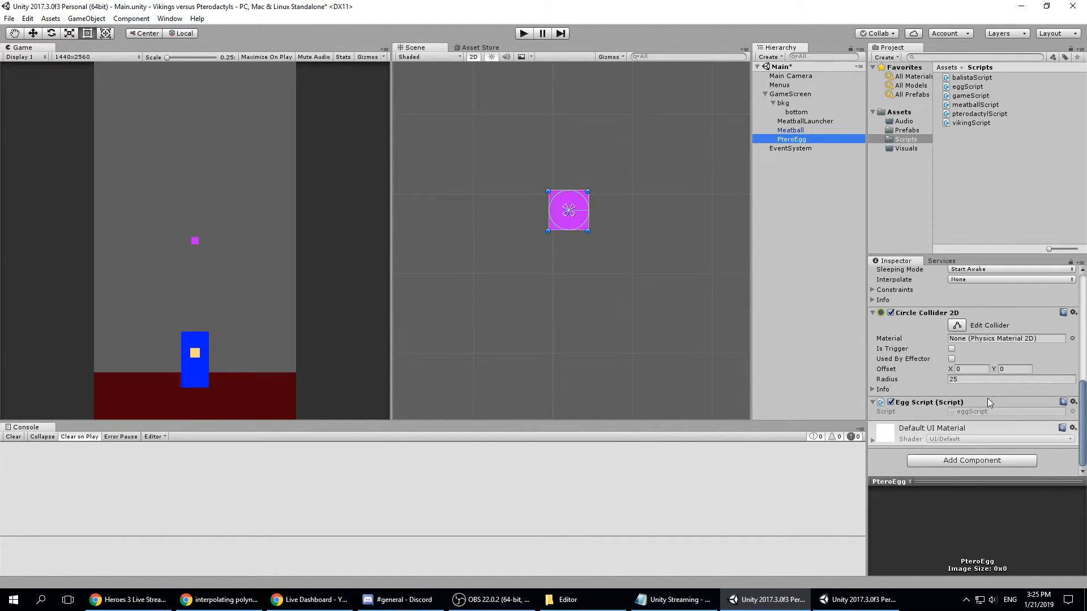
# - Switch to the YouTube live dashboard to check the stream, and return to the Unity project
pyautogui.click(334, 598)
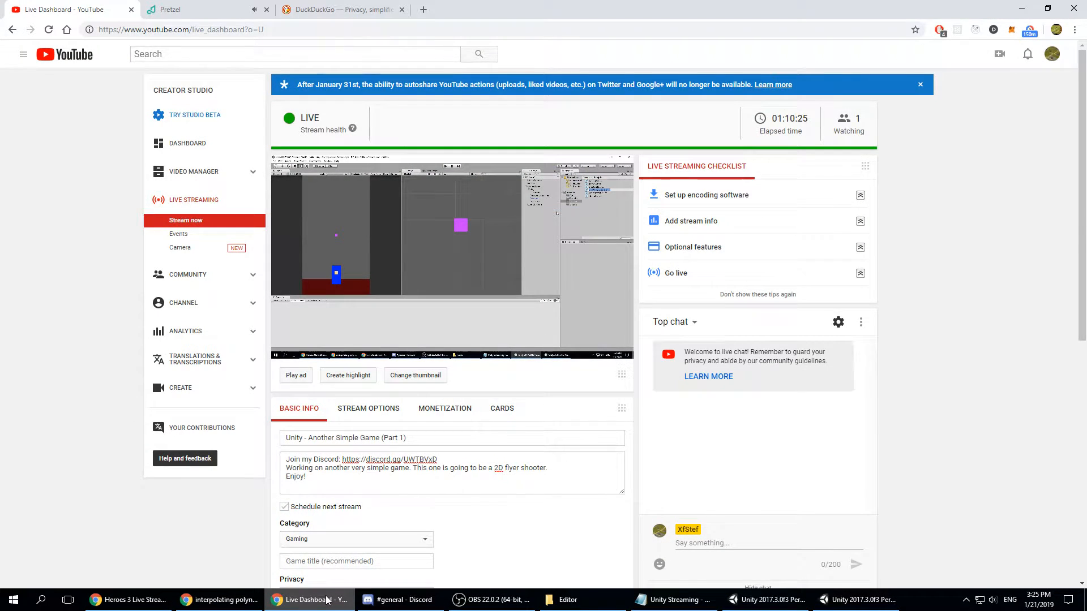
pyautogui.hotkey('alt', 'Tab')
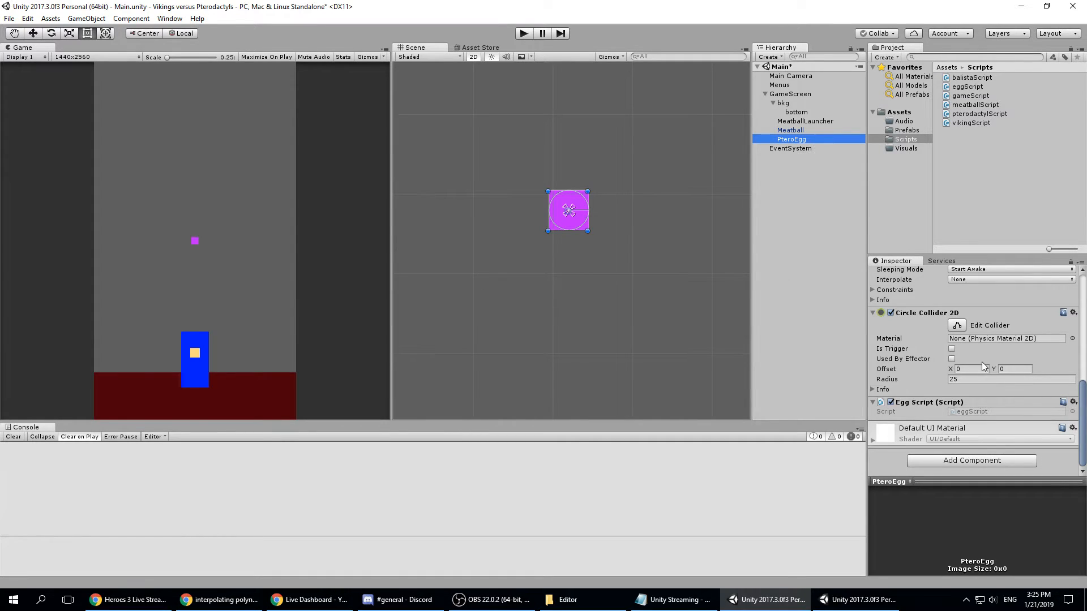
# - Save the PteroEgg object as a prefab in the Prefabs folder
pyautogui.click(906, 130)
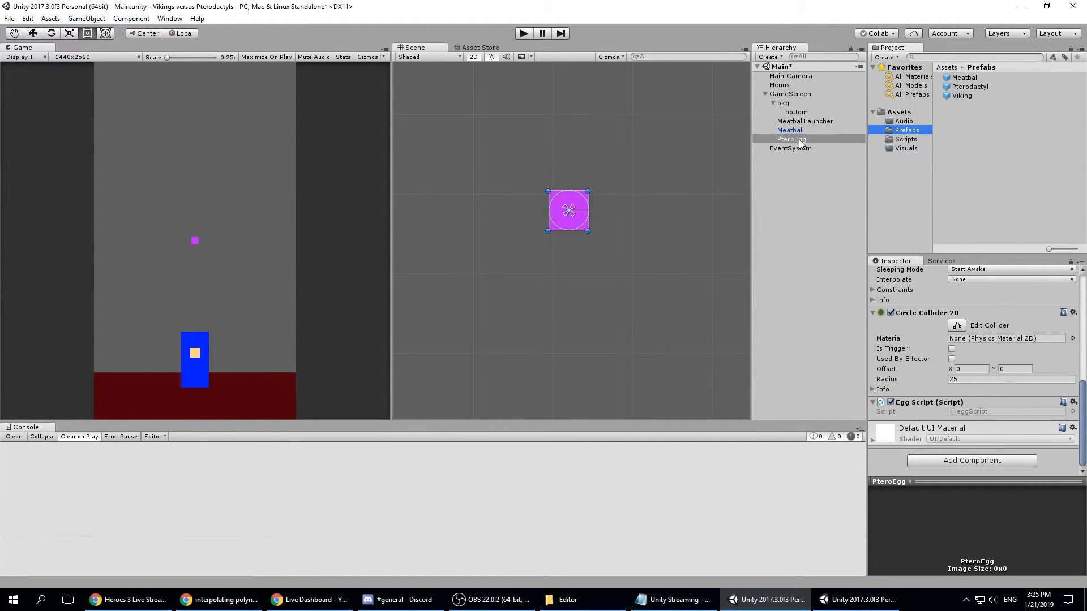
pyautogui.moveTo(799, 139); pyautogui.dragTo(963, 127)
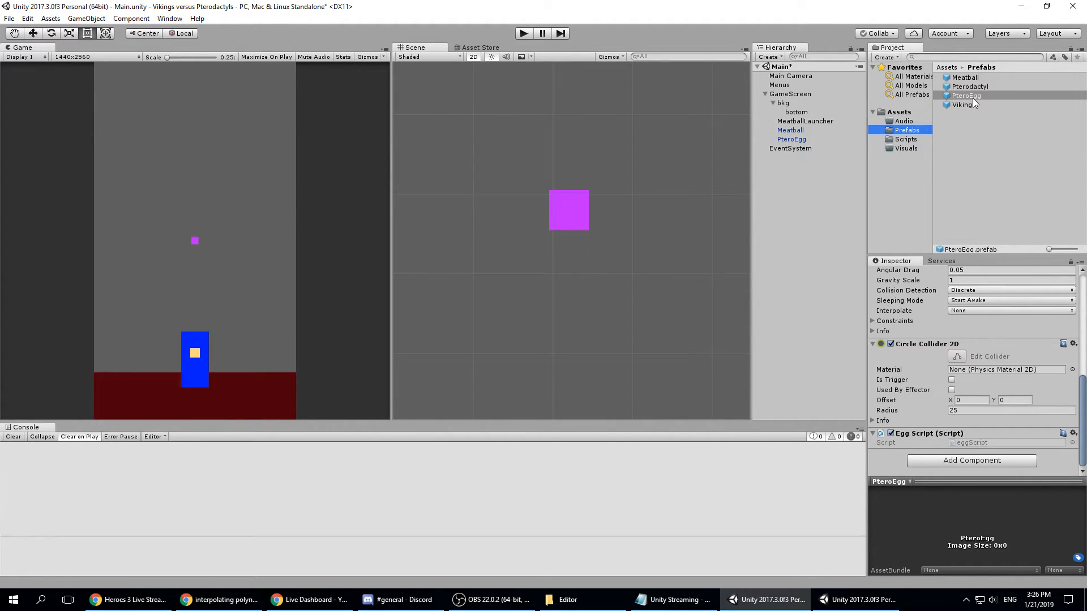
# - Move PteroEgg's anchors to the four corners of its rectangle and apply the change to the prefab
pyautogui.click(795, 139)
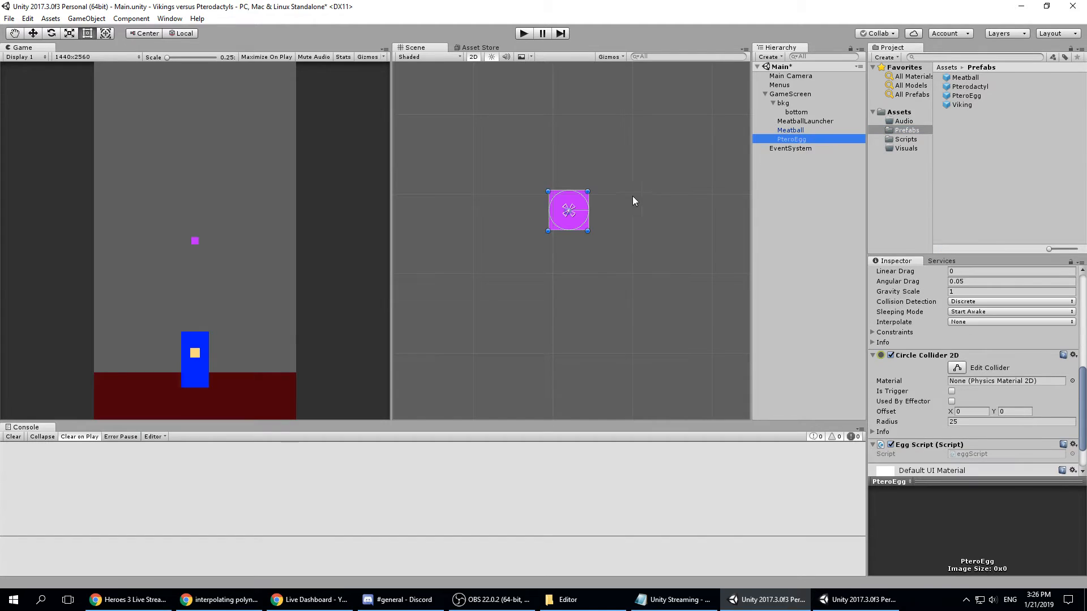
pyautogui.scroll(3, 587, 219)
pyautogui.scroll(2, 560, 219)
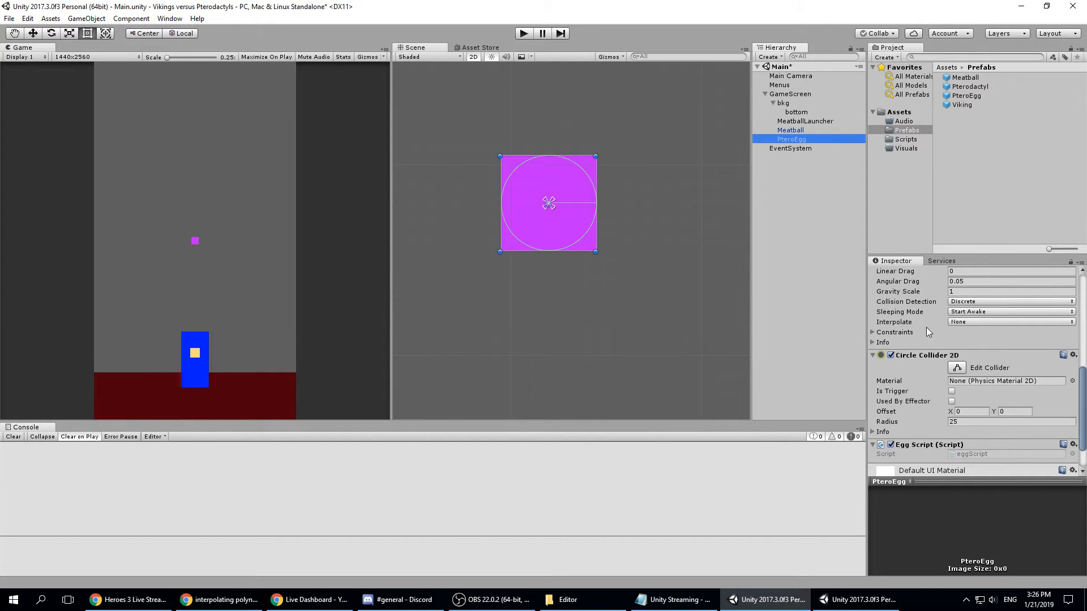
pyautogui.scroll(10, 929, 333)
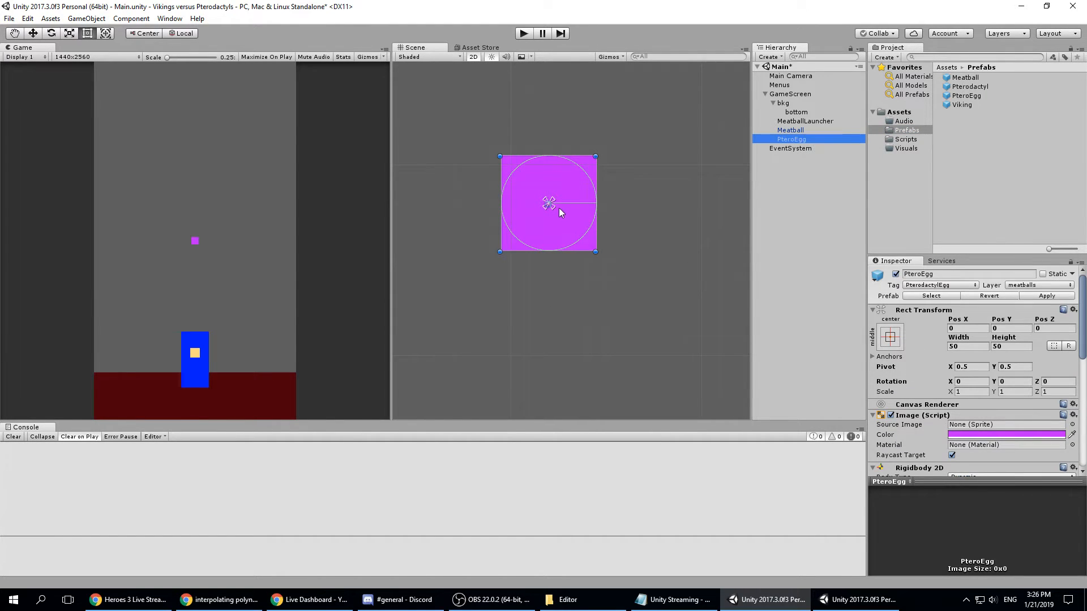
pyautogui.moveTo(553, 207); pyautogui.dragTo(599, 255)
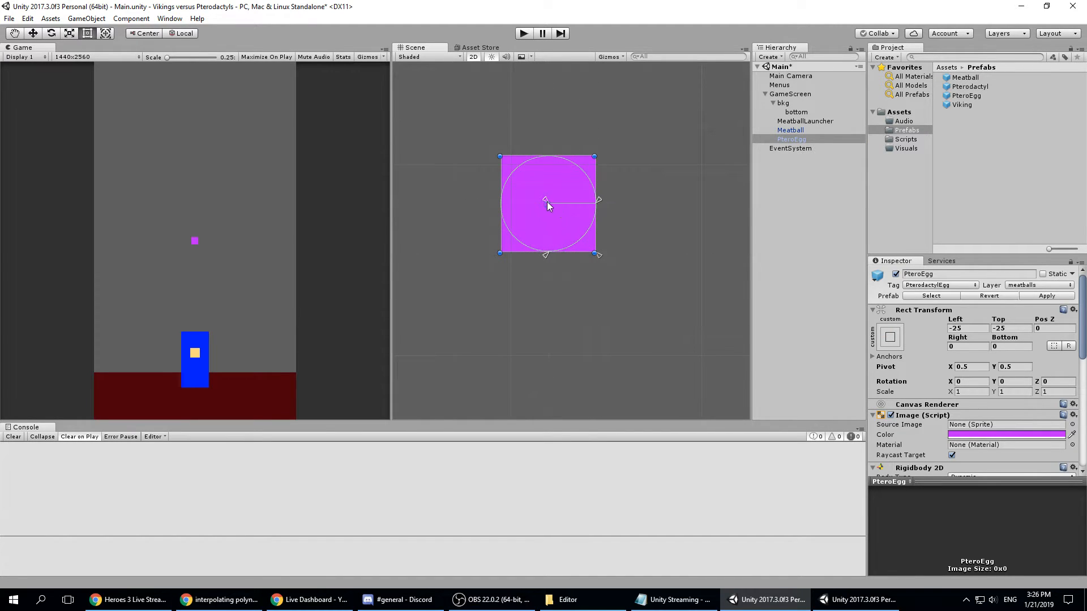
pyautogui.moveTo(545, 201); pyautogui.dragTo(501, 156)
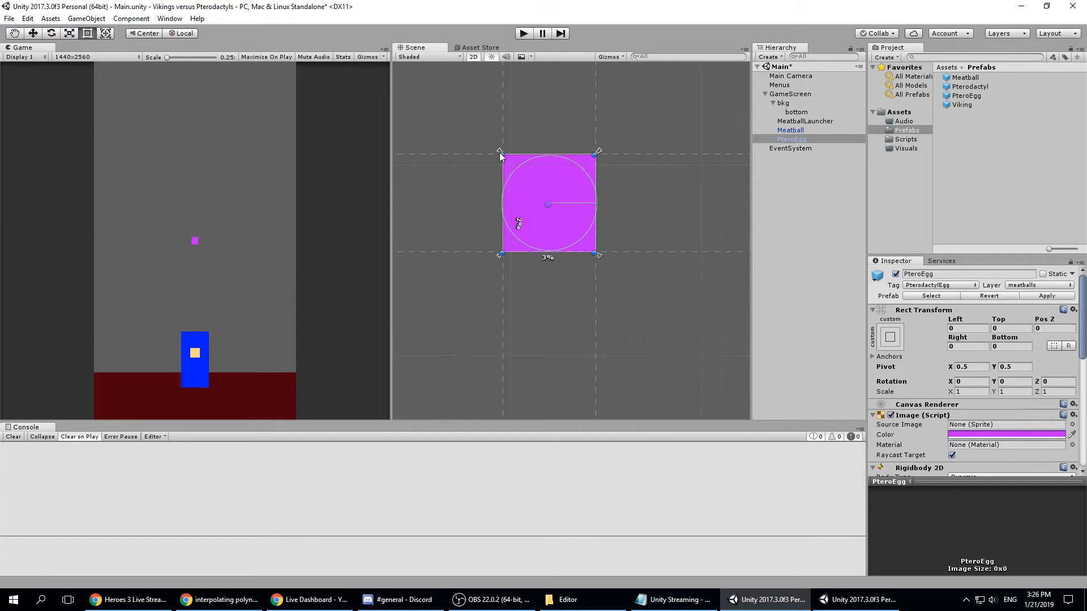
pyautogui.scroll(5, 536, 180)
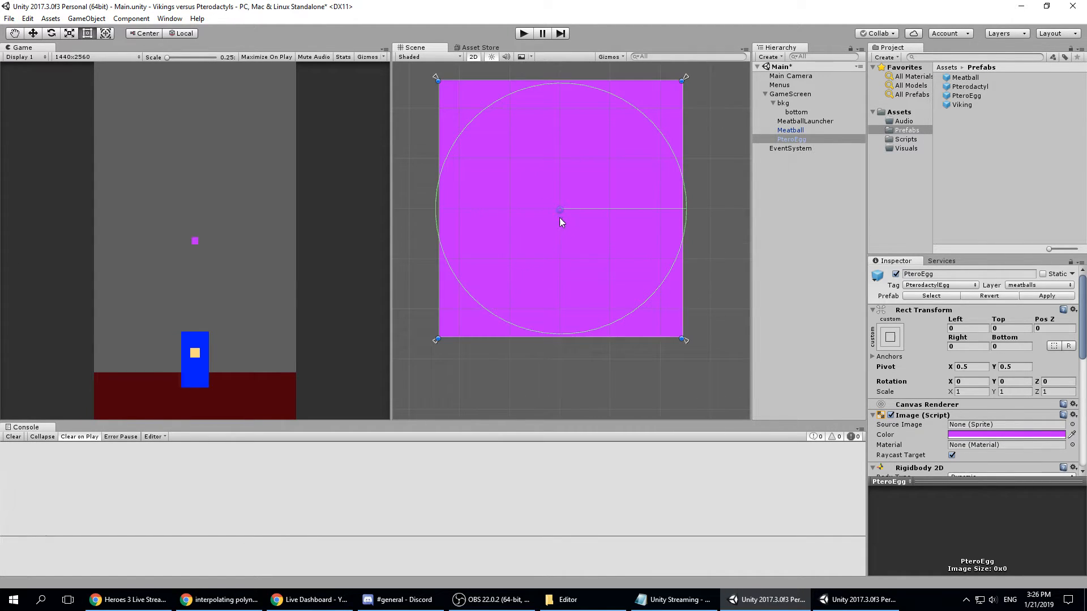
pyautogui.moveTo(583, 189); pyautogui.dragTo(586, 263, button='middle')
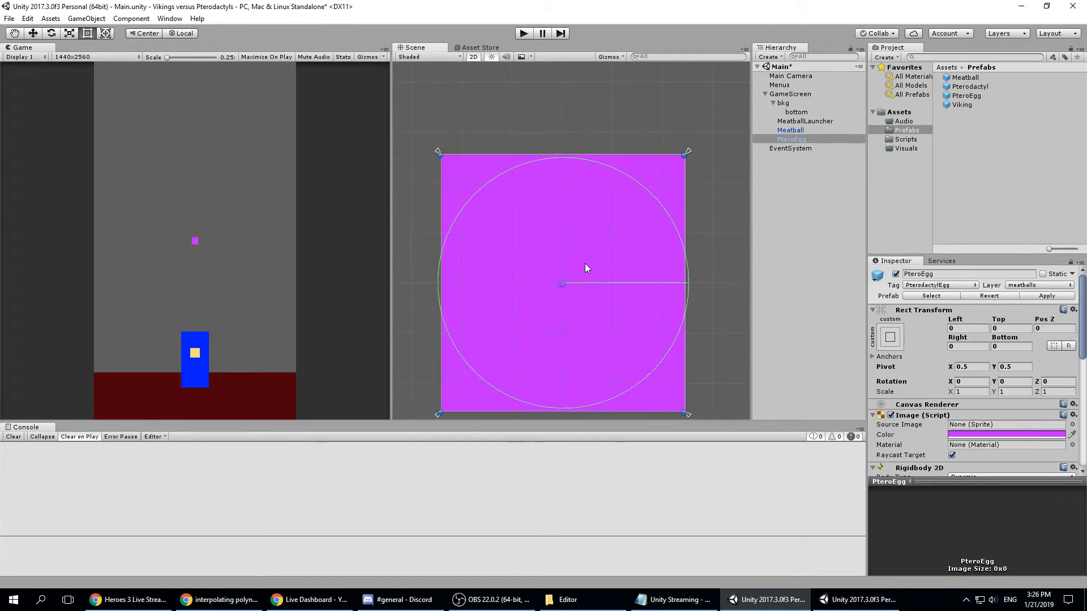
pyautogui.click(1040, 297)
# - Delete PteroEgg from the scene hierarchy and review the components on the PteroEgg prefab
pyautogui.click(795, 141)
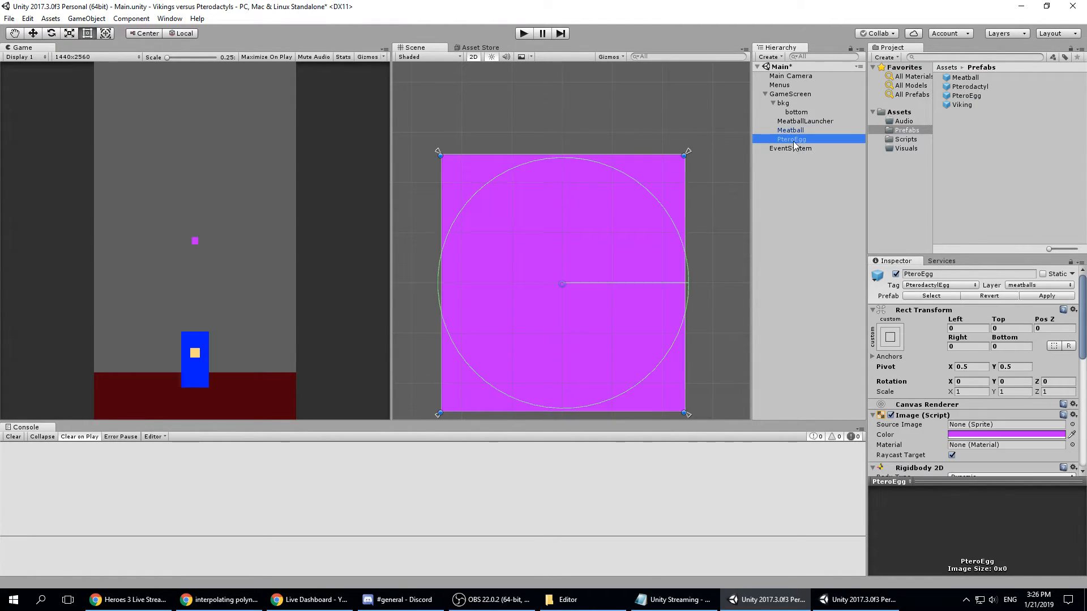
pyautogui.press('Delete')
pyautogui.click(961, 105)
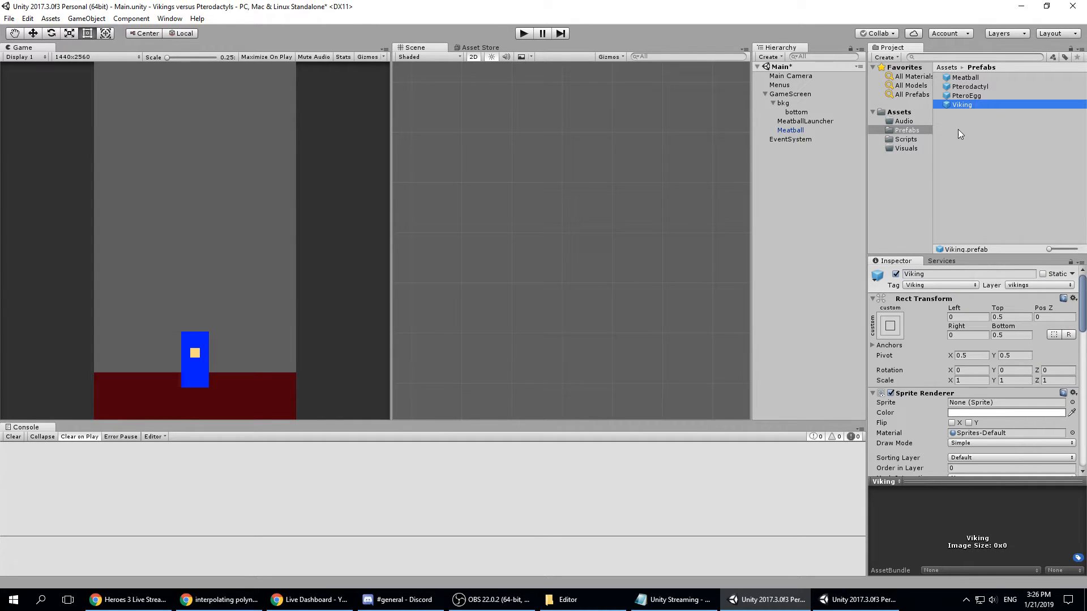
pyautogui.click(966, 96)
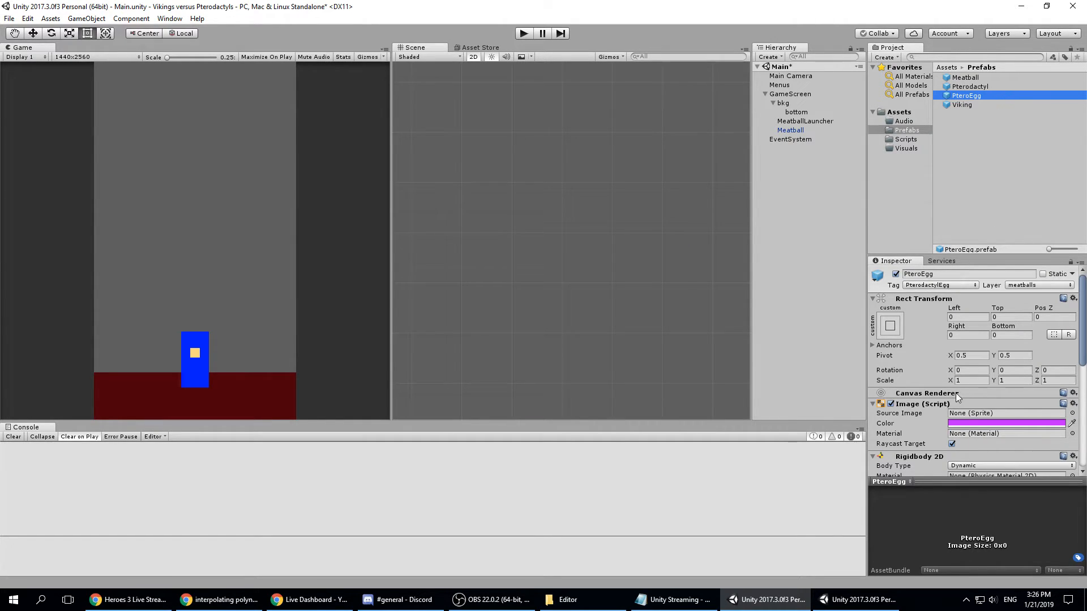
pyautogui.scroll(-3, 937, 379)
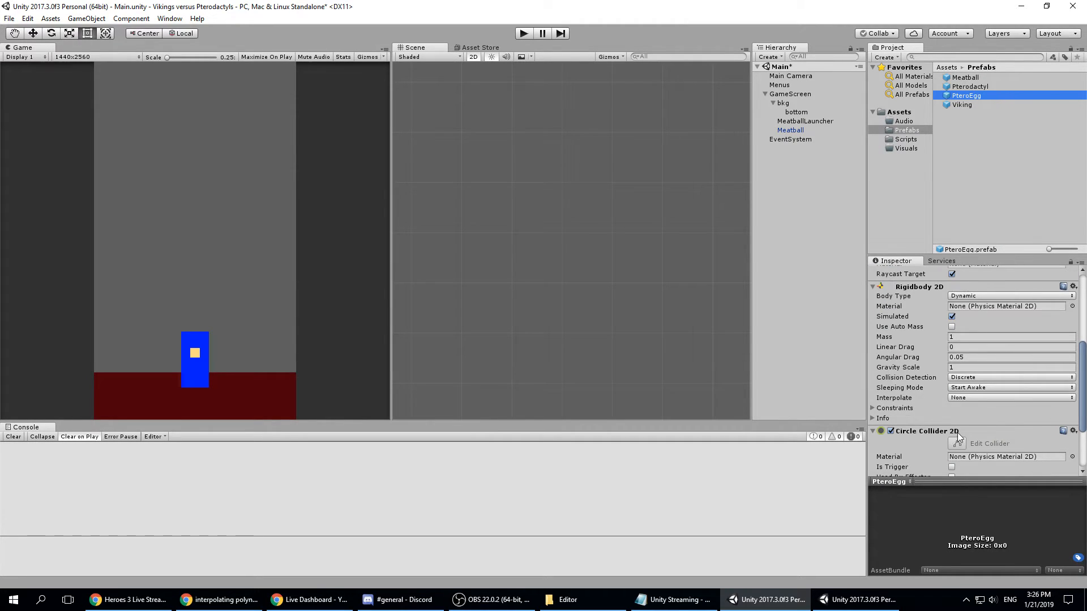
pyautogui.scroll(-2, 974, 431)
pyautogui.scroll(5, 981, 386)
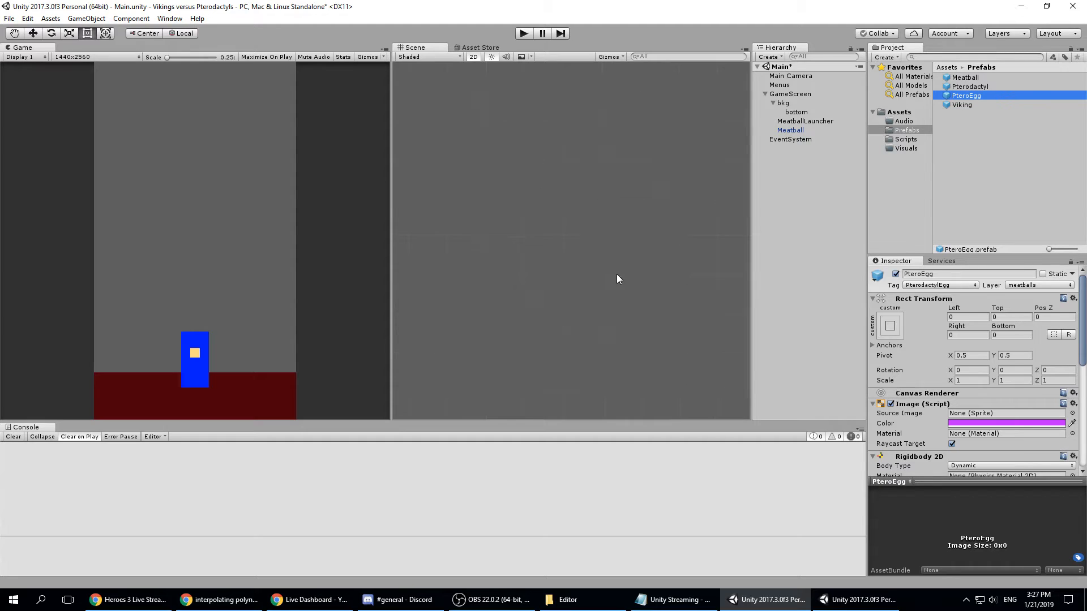
pyautogui.scroll(-5, 626, 255)
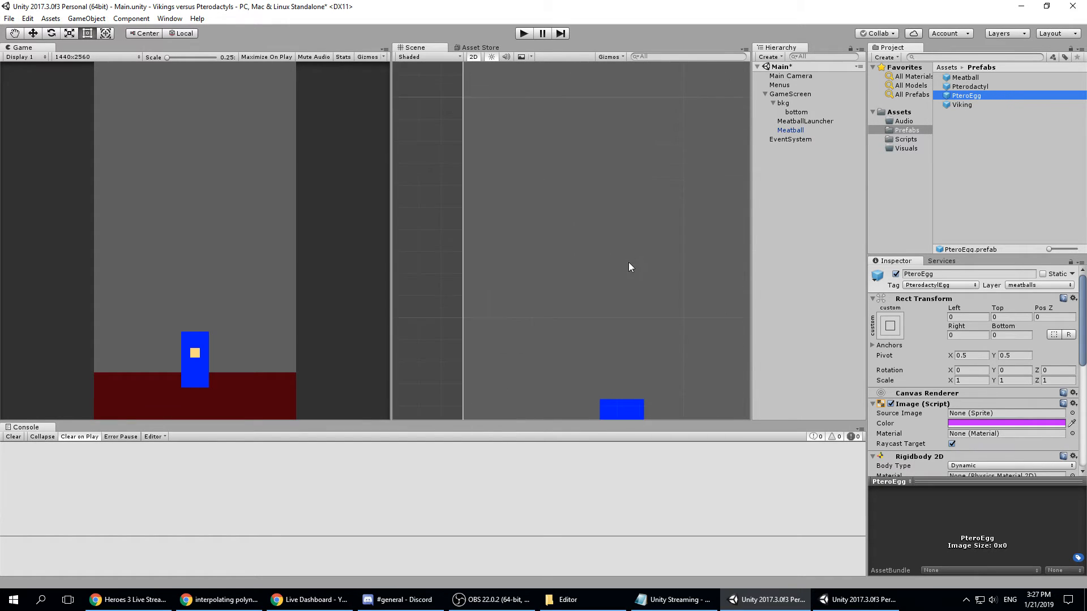
pyautogui.moveTo(674, 278); pyautogui.dragTo(635, 264, button='middle')
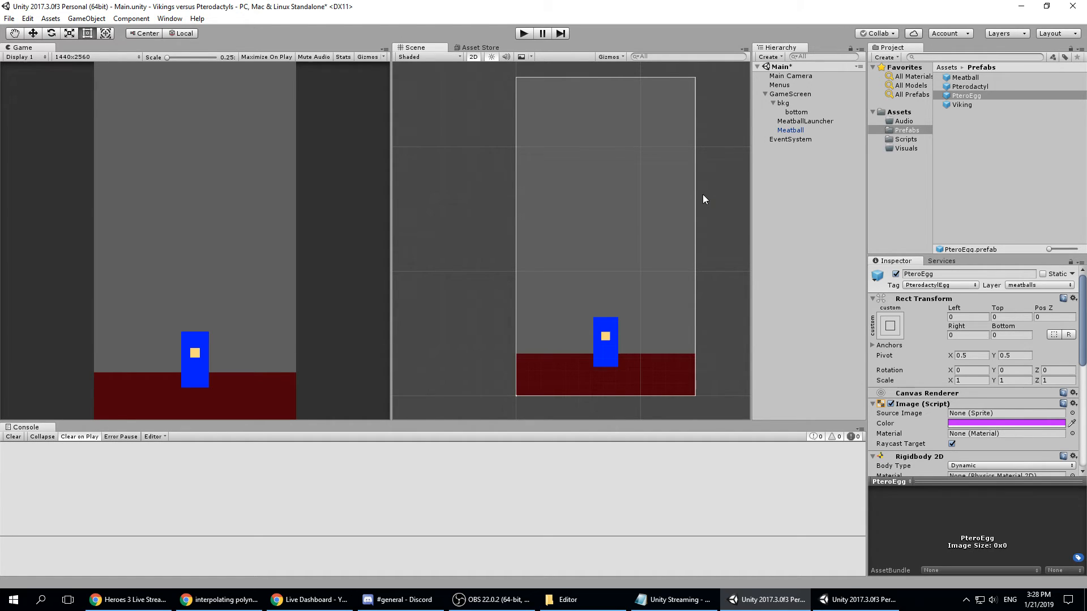
pyautogui.click(788, 94)
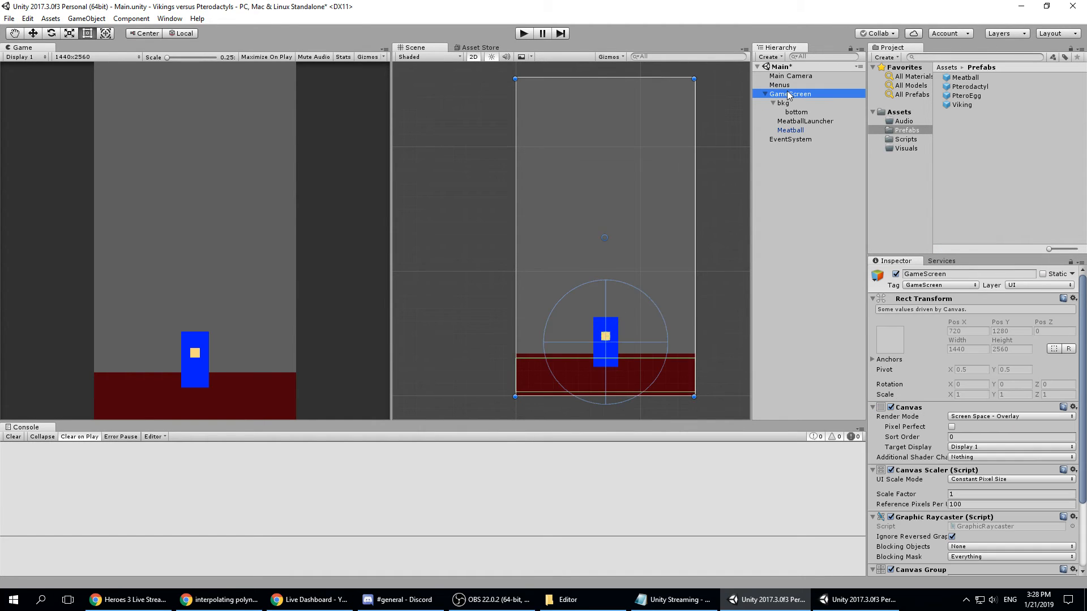
pyautogui.rightClick(788, 94)
pyautogui.moveTo(852, 228)
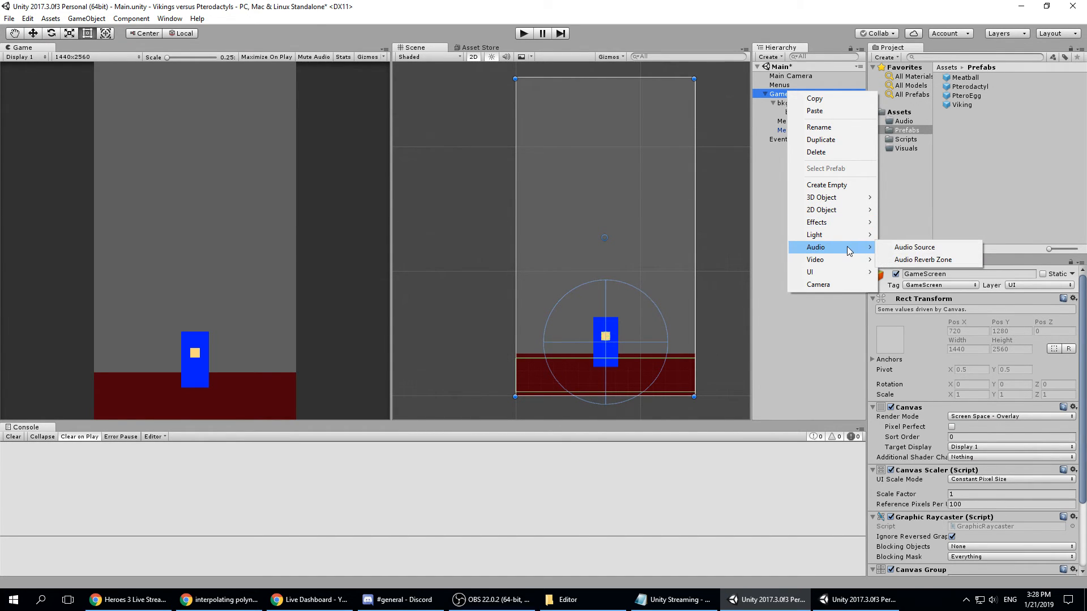
pyautogui.click(905, 202)
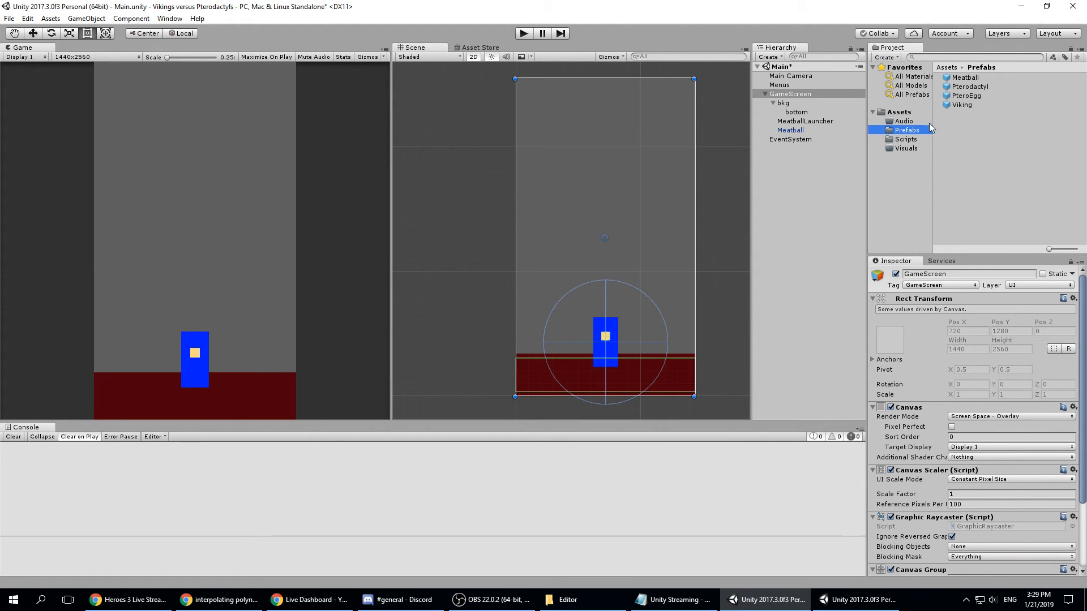
# - Examine the Box Collider 2D and Rigidbody 2D settings of the bottom object under bkg
pyautogui.click(795, 112)
pyautogui.scroll(-5, 956, 393)
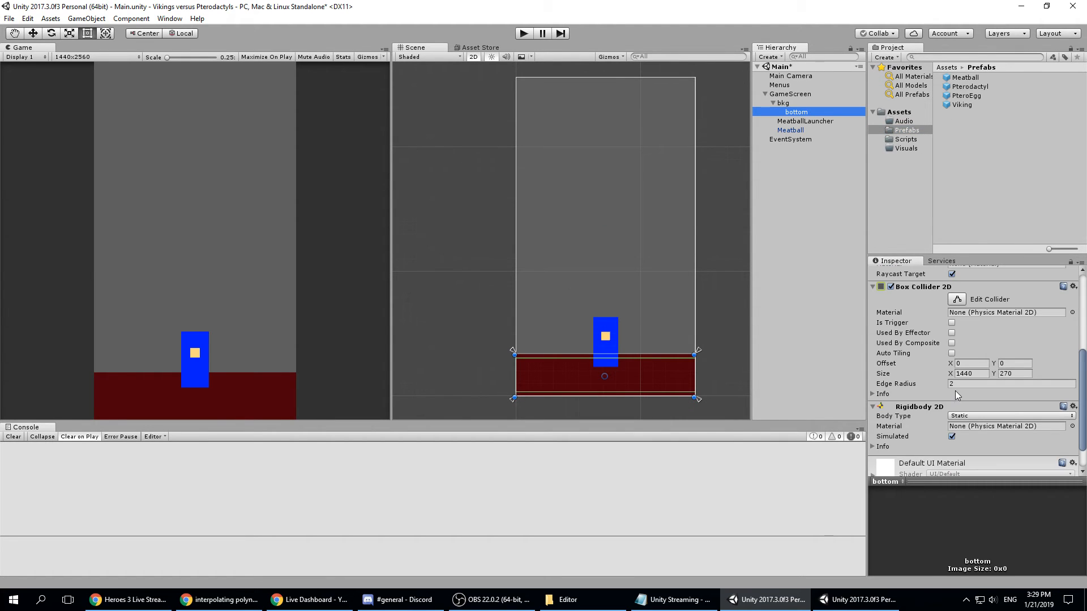
pyautogui.scroll(-2, 955, 390)
pyautogui.scroll(5, 954, 392)
pyautogui.scroll(-5, 952, 392)
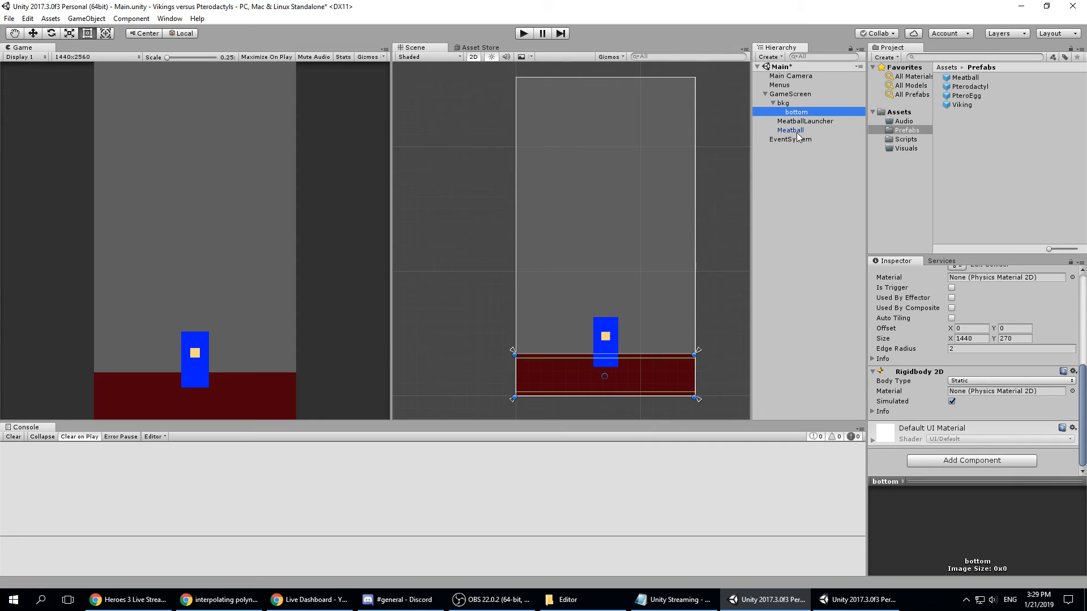
# - Add an Audio Source component to the PteroEgg prefab
pyautogui.click(967, 96)
pyautogui.scroll(-3, 933, 329)
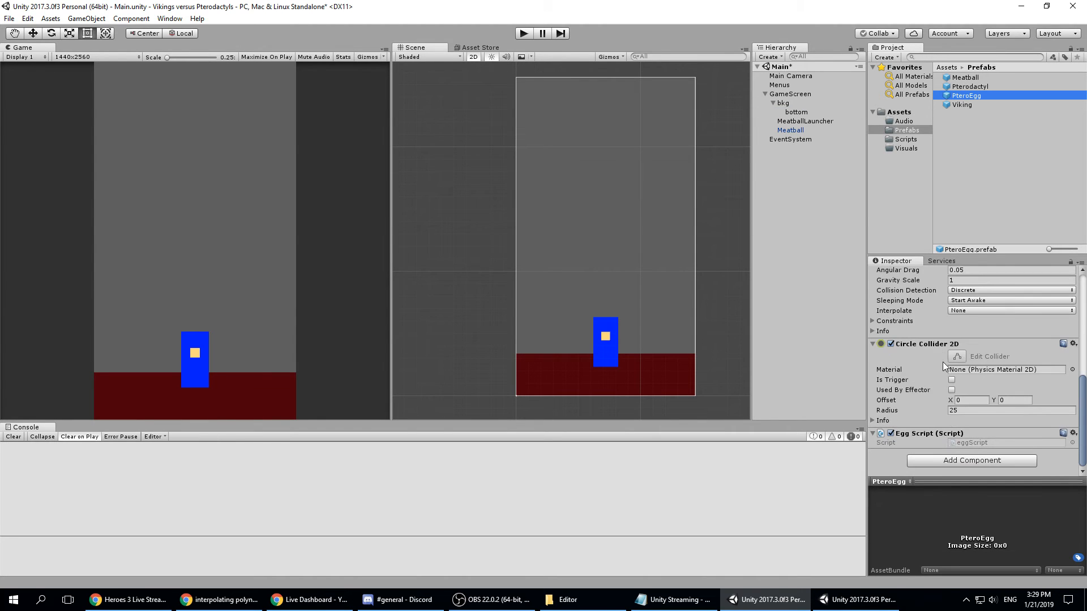
pyautogui.click(968, 460)
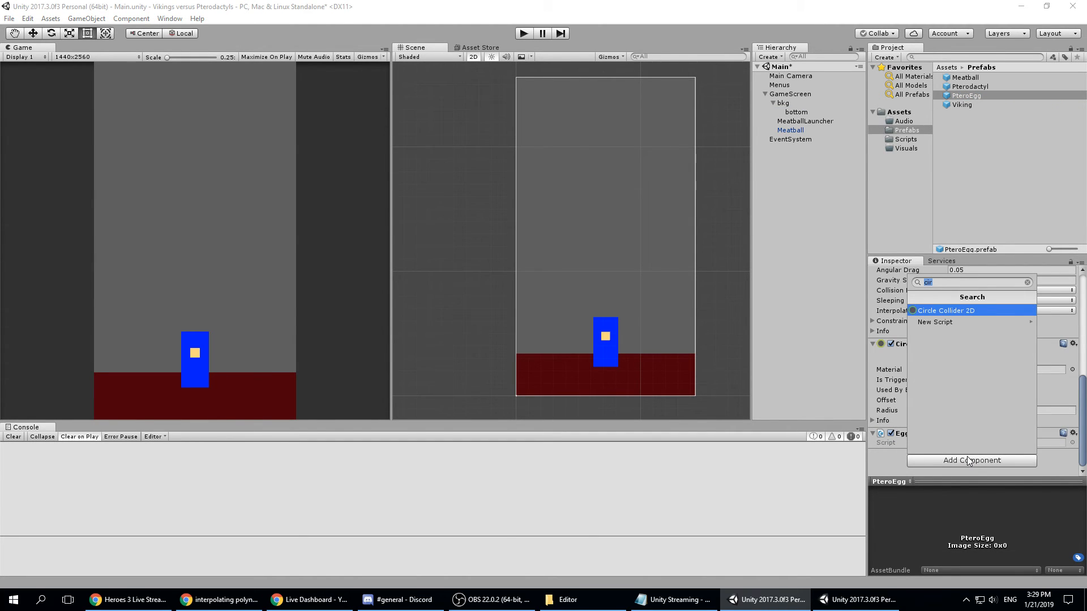
pyautogui.write('audio')
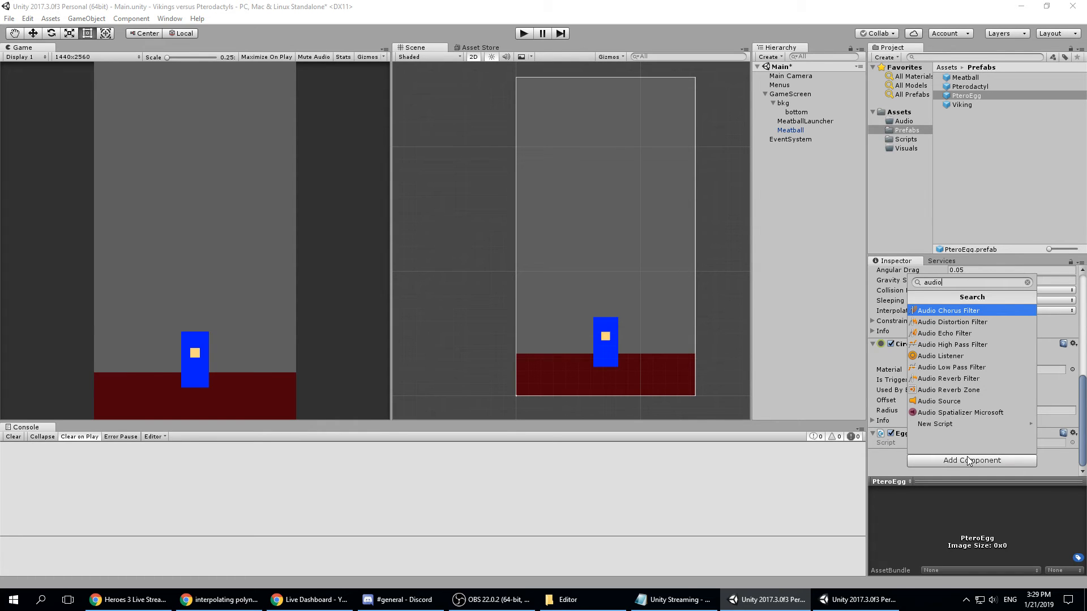
pyautogui.press('Down')
pyautogui.press('Down')
pyautogui.press('Down')
pyautogui.press('Down')
pyautogui.press('Down')
pyautogui.press('Down')
pyautogui.press('Down')
pyautogui.press('Down')
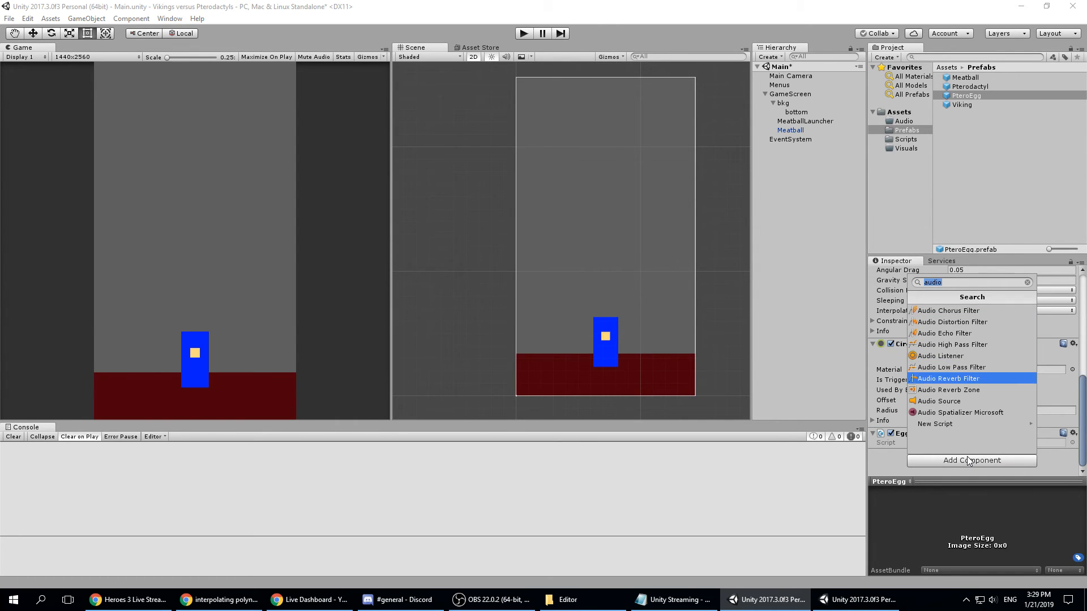
pyautogui.press('Return')
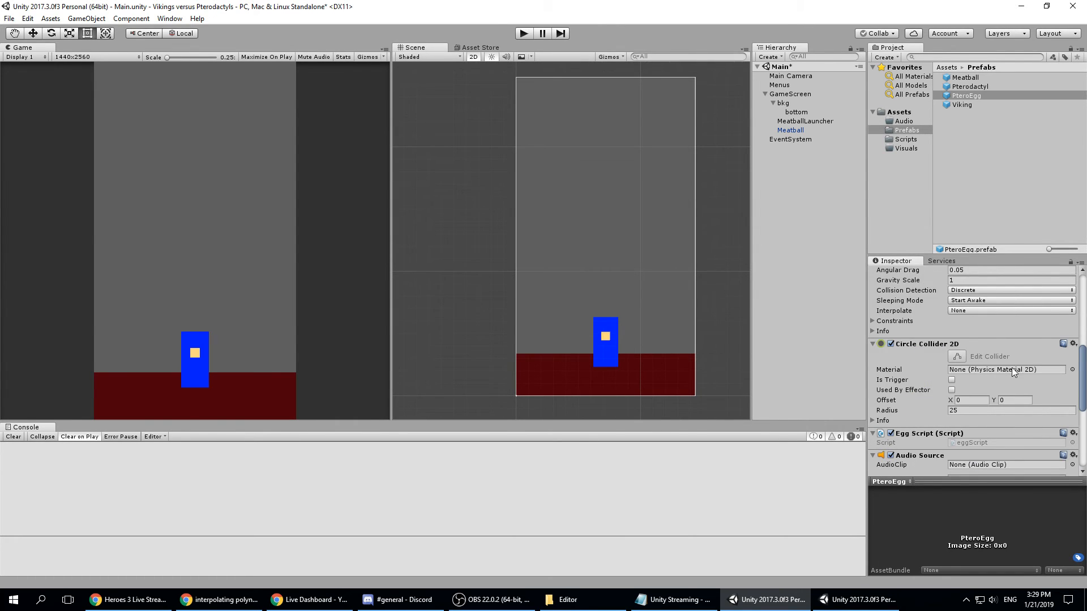
# - Turn off Play On Awake in the PteroEgg prefab's Audio Source and review the prefab's other components
pyautogui.scroll(-5, 1011, 367)
pyautogui.click(952, 361)
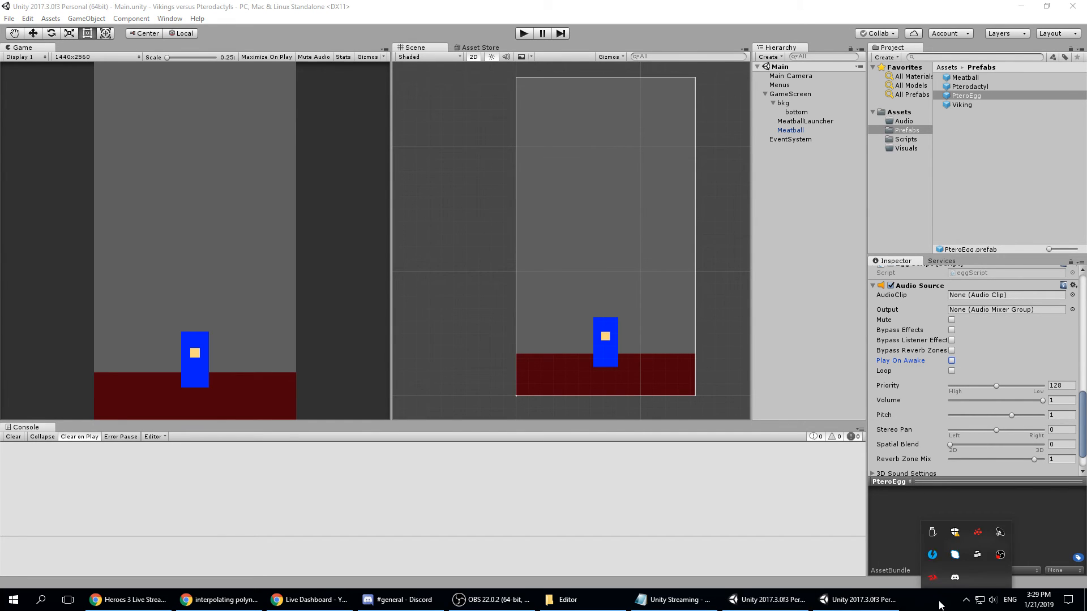
pyautogui.scroll(10, 974, 356)
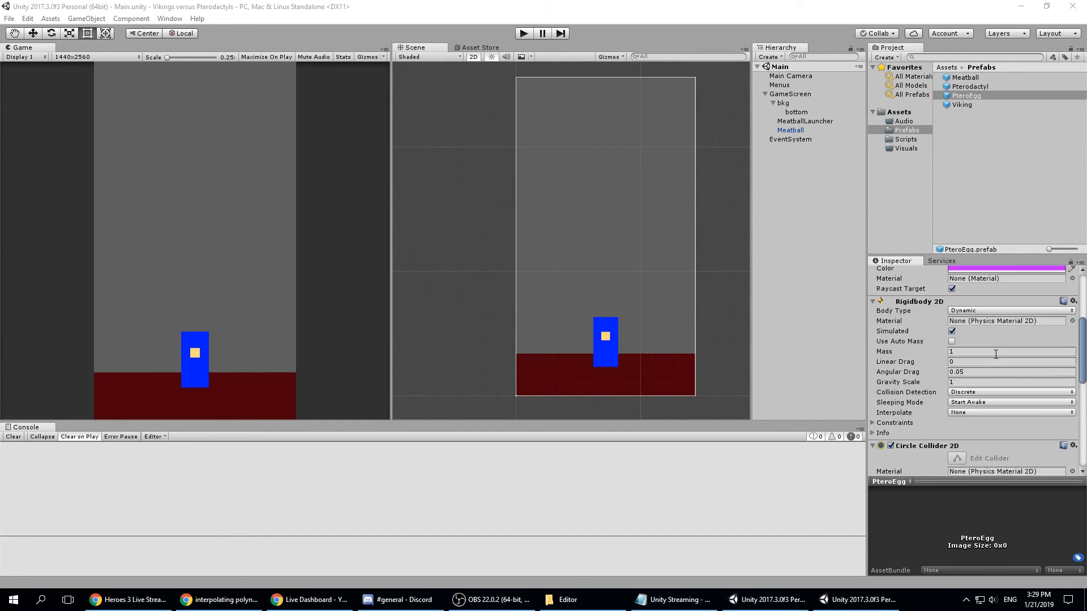
pyautogui.scroll(2, 979, 351)
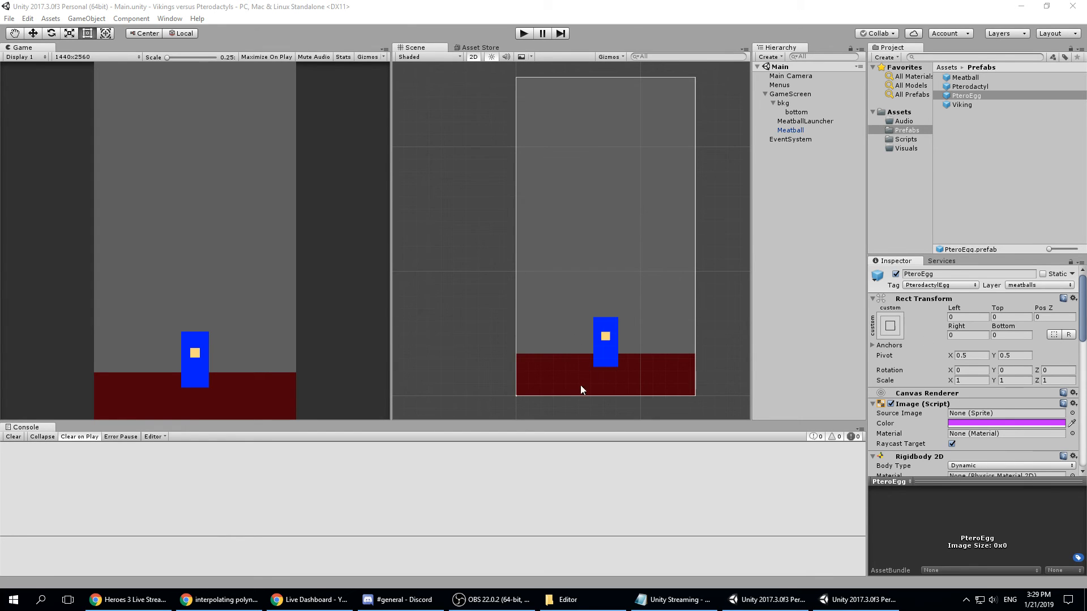